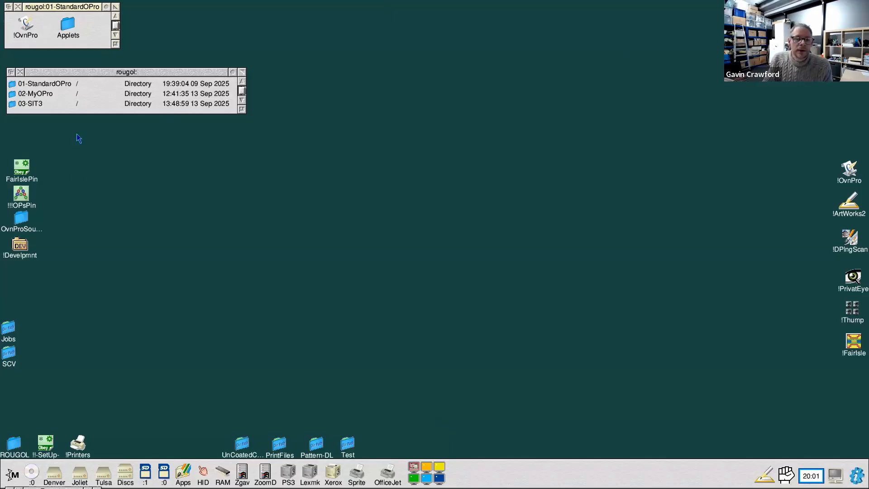
Start Ovation Pro from the 01-StandardOPro folder and open a blank document in an enlarged, repositioned window
double_click(26, 27)
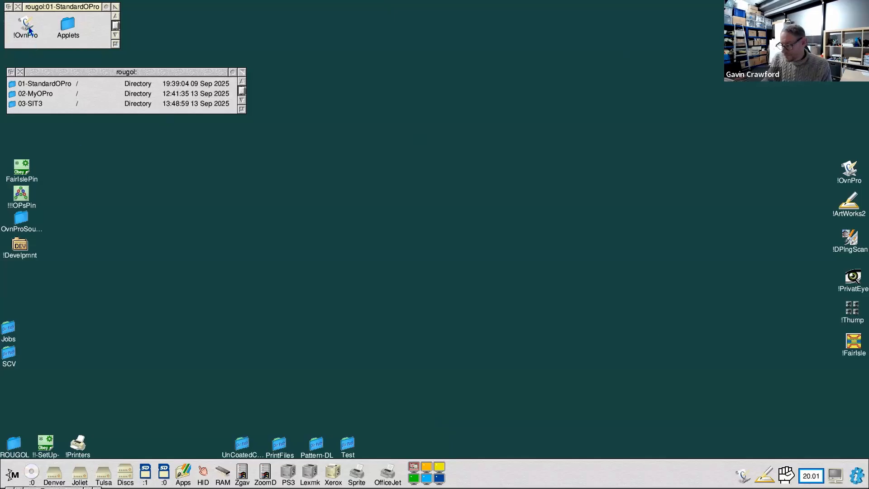
left_click(742, 476)
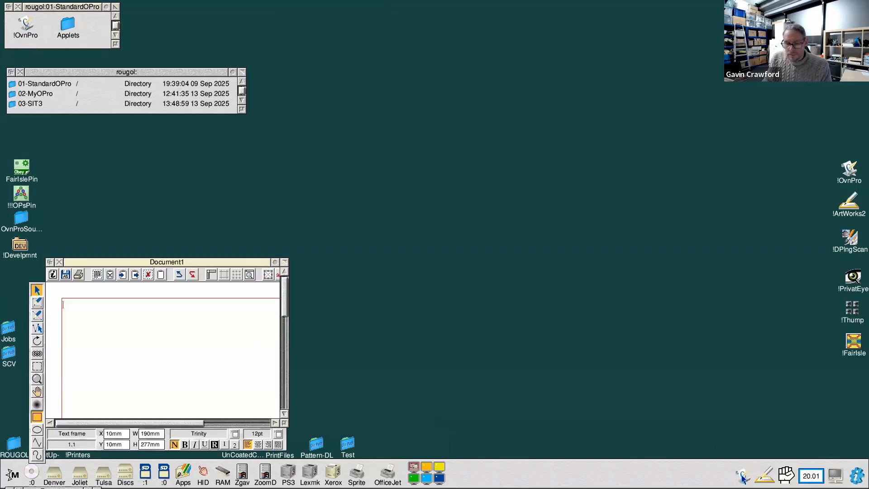
left_click_drag(159, 261, 213, 127)
left_click_drag(207, 80, 236, 61)
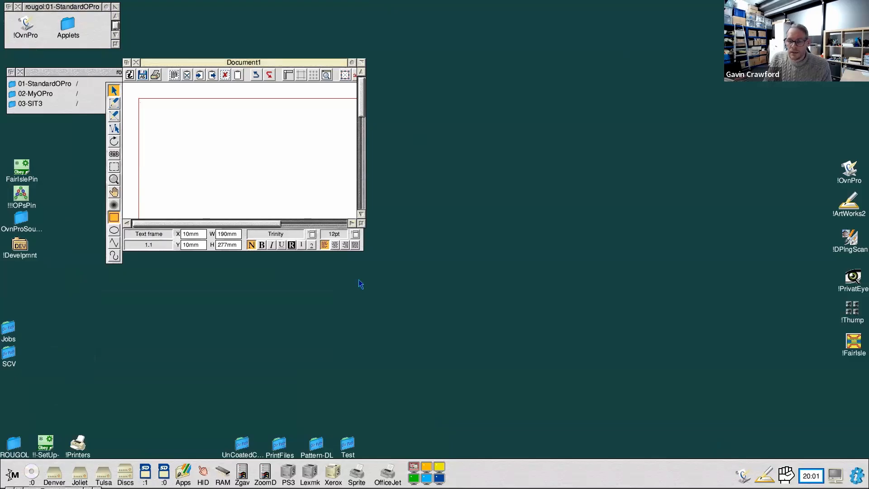
left_click_drag(363, 225, 556, 440)
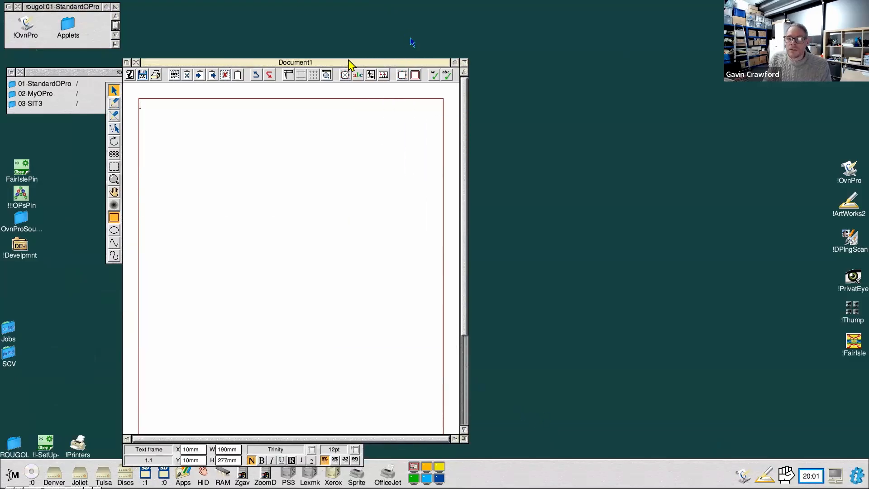
left_click_drag(358, 64, 446, 67)
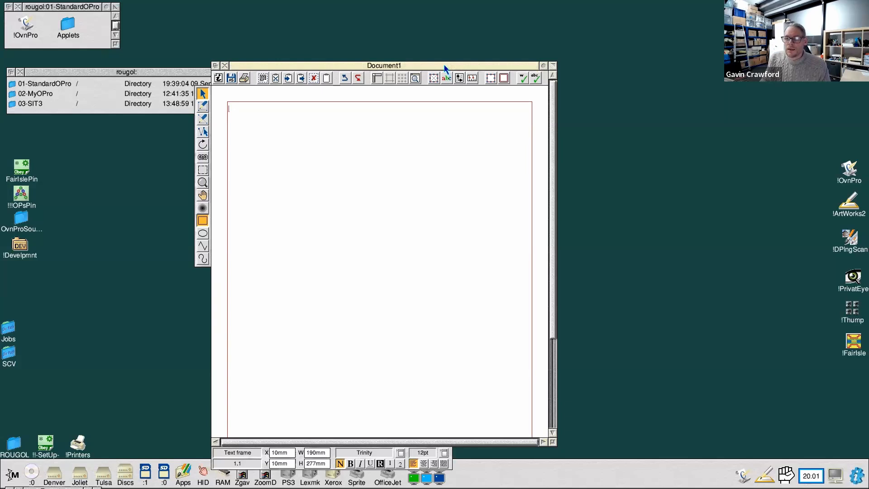
left_click_drag(446, 68, 454, 48)
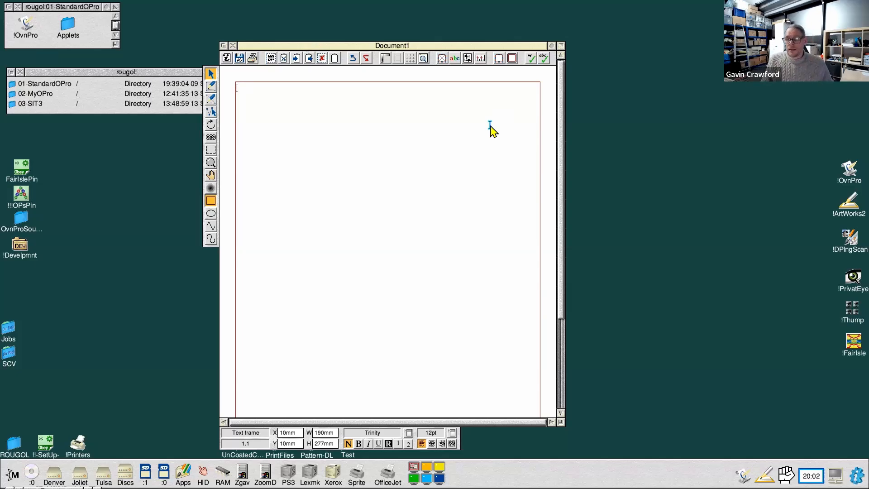
Review the document's loaded applets and the contents of the 01-StandardOPro Applets folder, displayed as large icons
middle_click(415, 178)
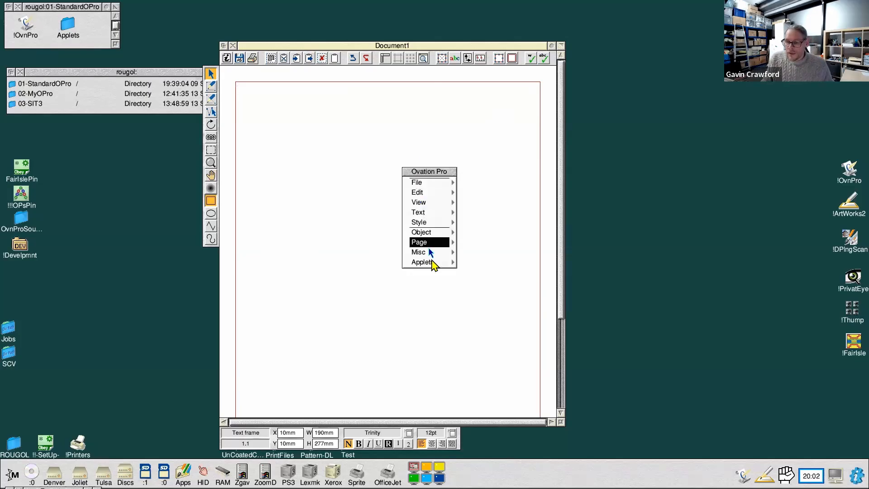
mouse_move(453, 266)
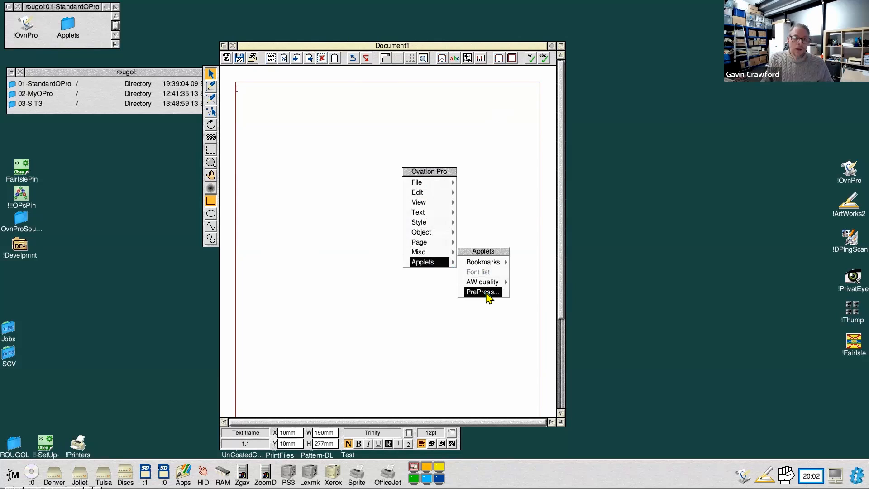
double_click(70, 27)
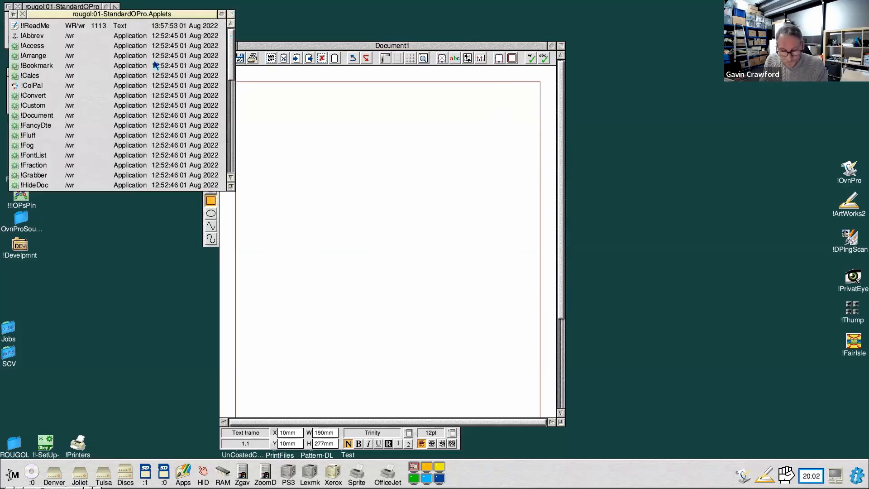
key("ctrl+l")
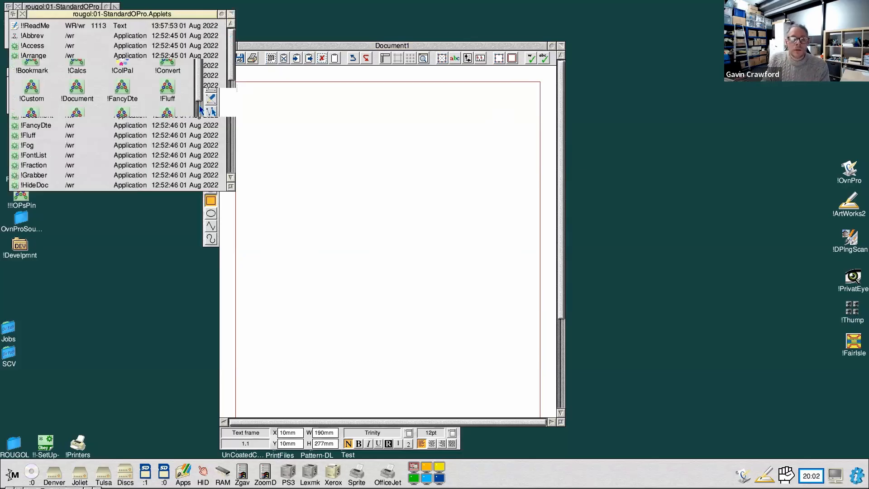
left_click_drag(138, 16, 138, 85)
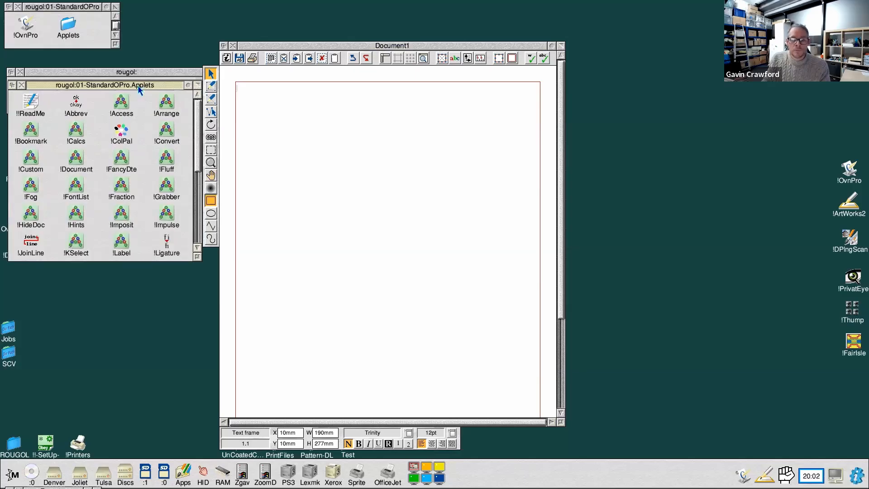
left_click_drag(197, 256, 284, 484)
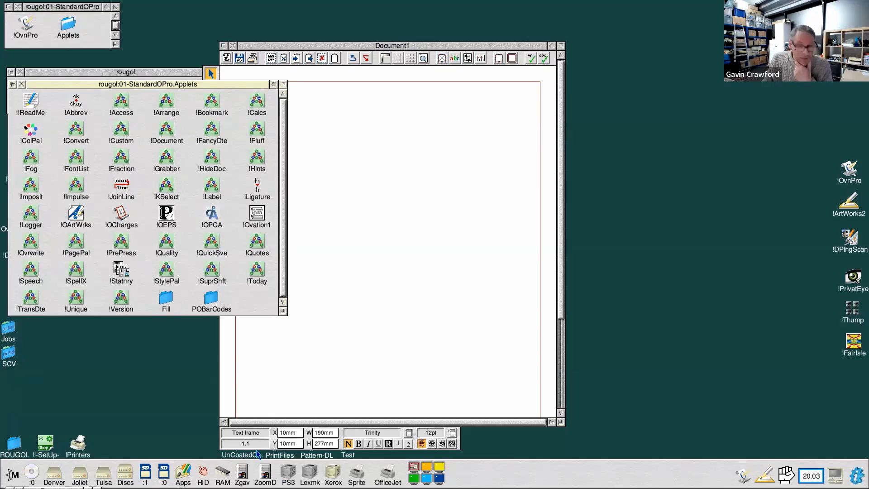
left_click(22, 85)
Quit the standard copy of Ovation Pro
left_click_drag(399, 46, 416, 39)
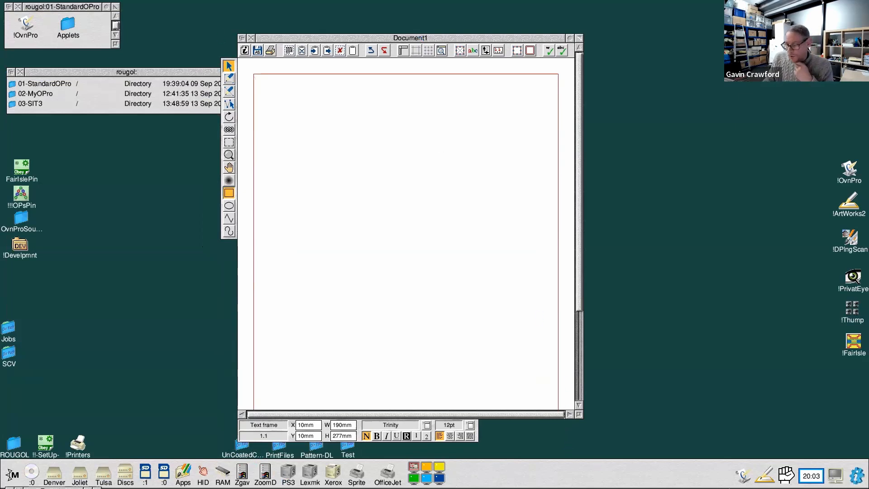
middle_click(744, 476)
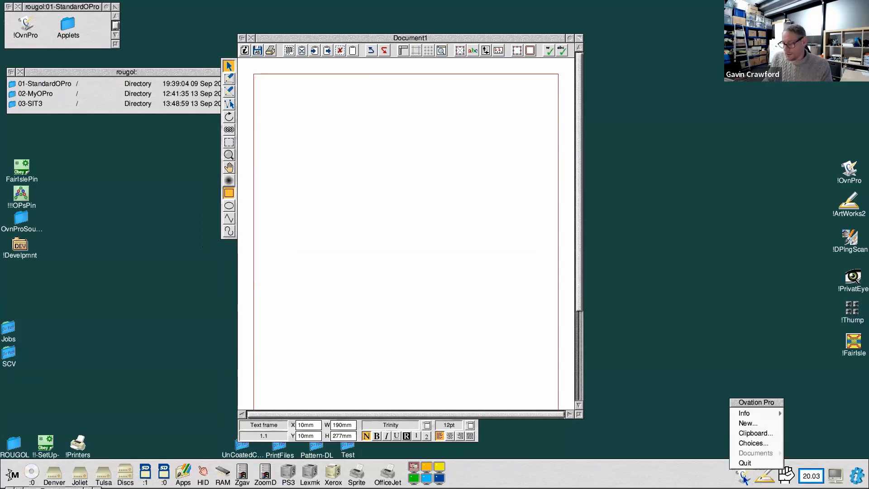
left_click(744, 462)
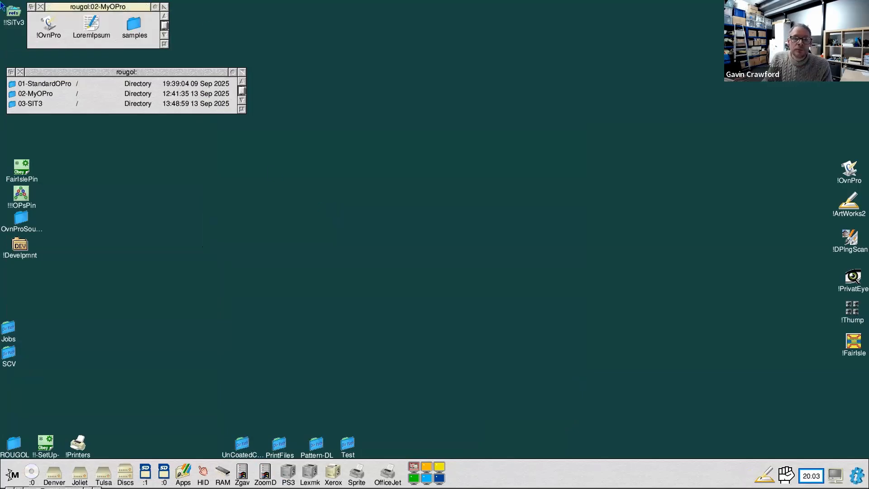
Start the customised Ovation Pro from the 02-MyOPro folder and open a blank document in an enlarged window
left_click(50, 31)
double_click(50, 30)
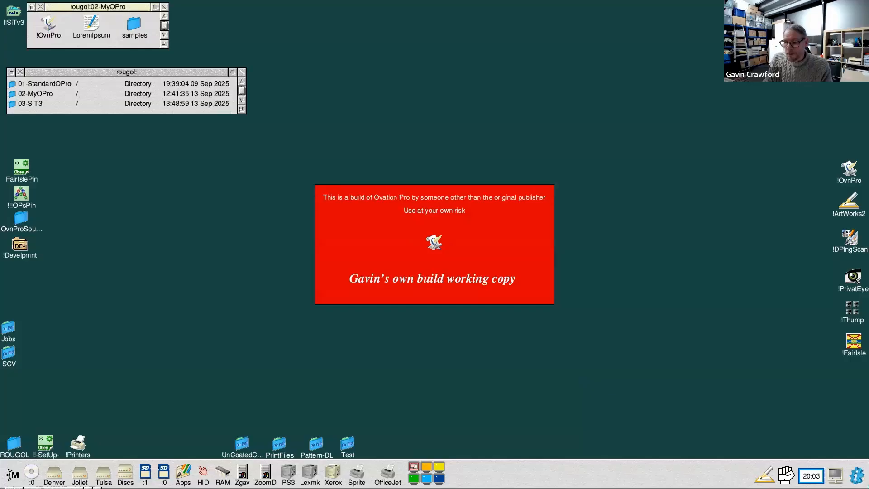
left_click(743, 477)
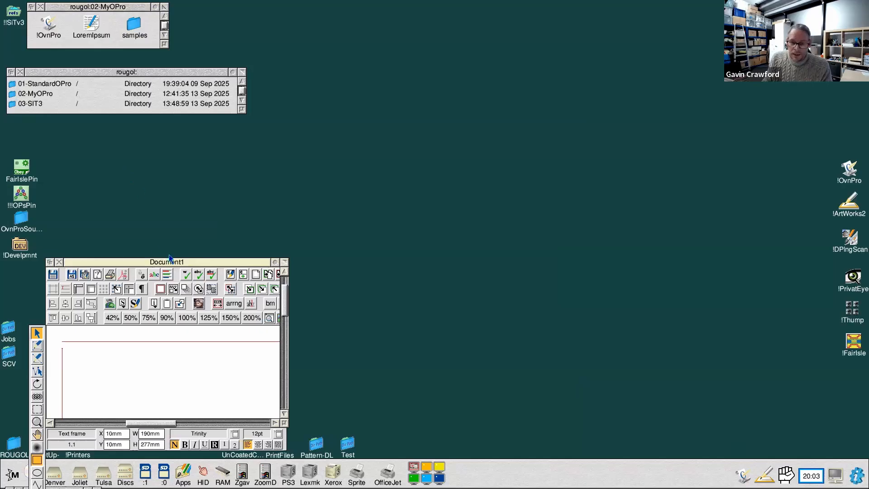
left_click(289, 263)
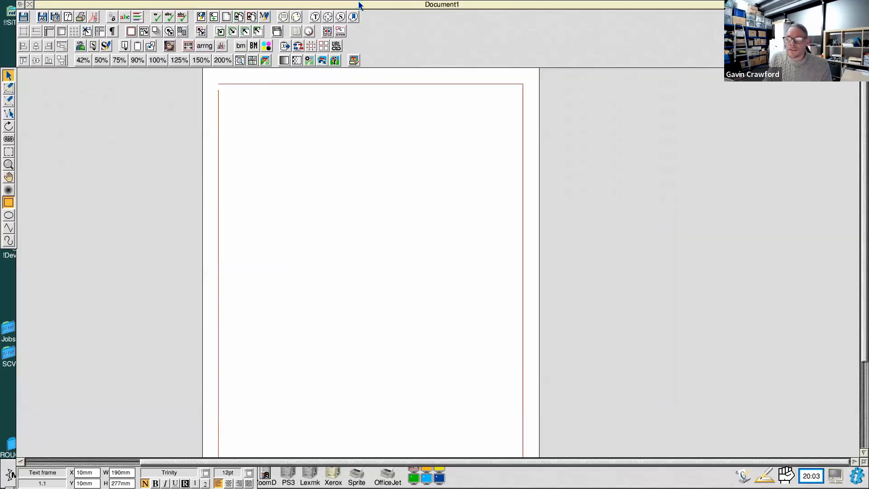
left_click_drag(864, 462, 651, 473)
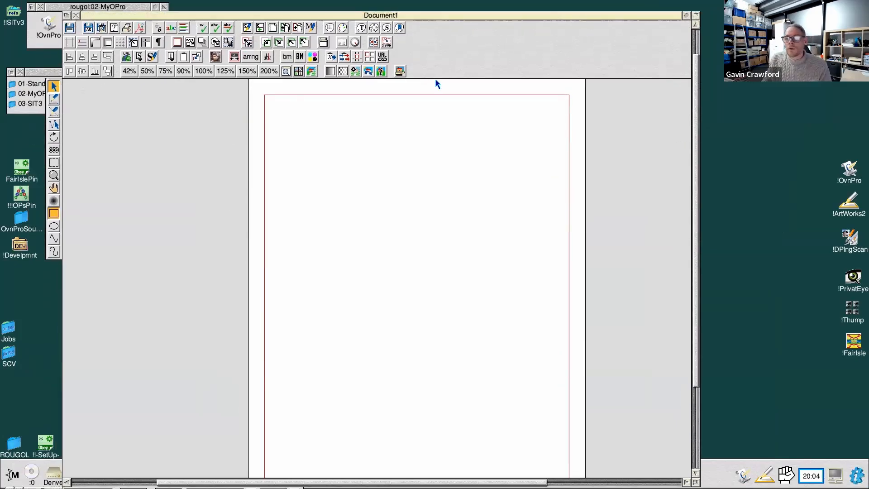
left_click_drag(695, 482, 700, 444)
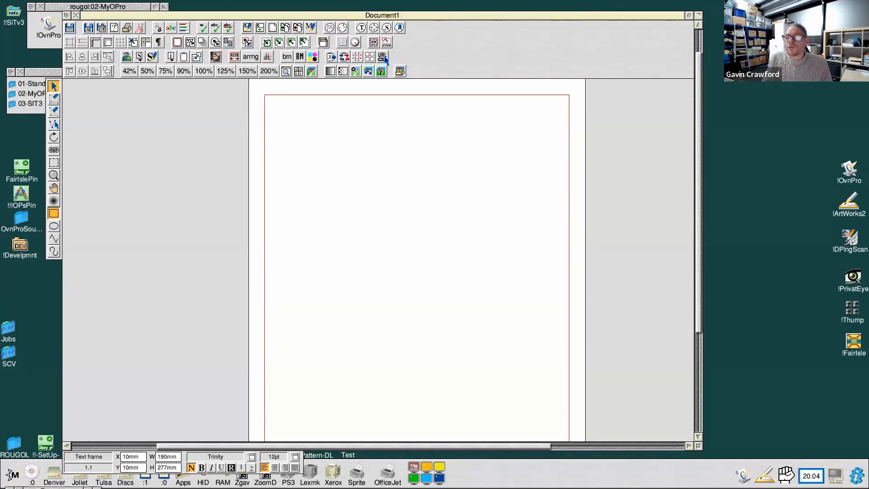
View the macro behind the bmpal toolbar button and close the macro list without changes
right_click(400, 28)
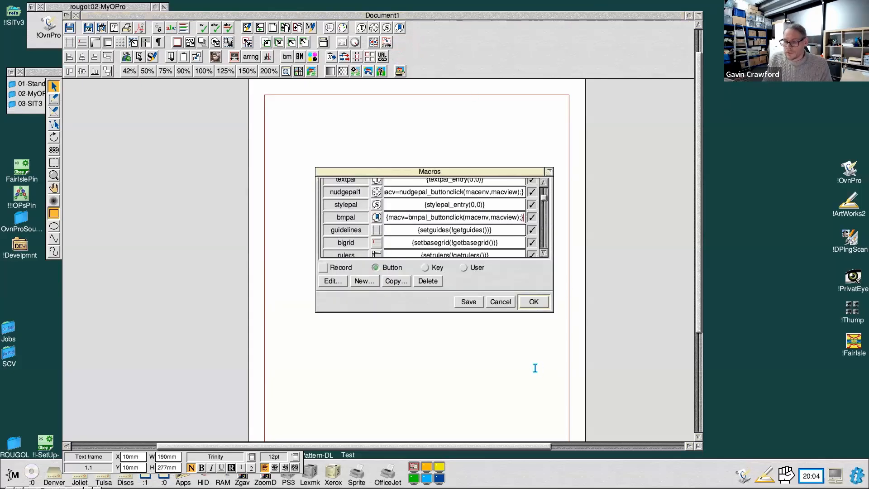
left_click(502, 302)
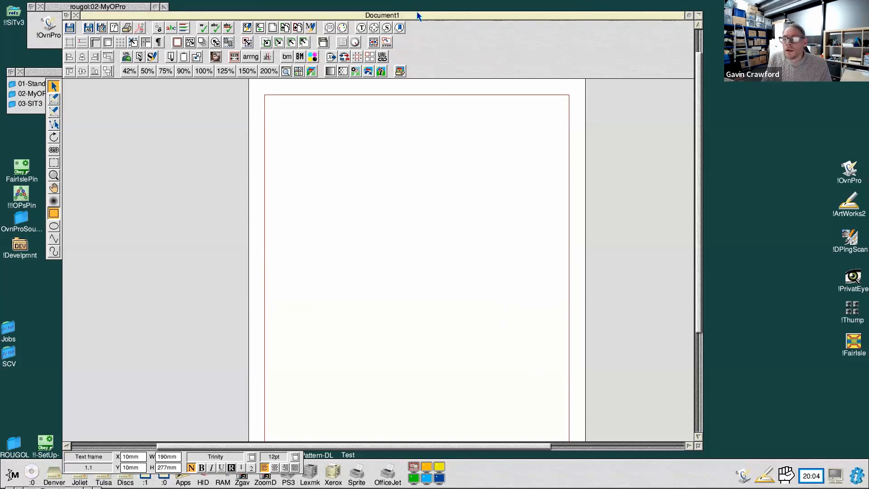
left_click(386, 42)
left_click(328, 19)
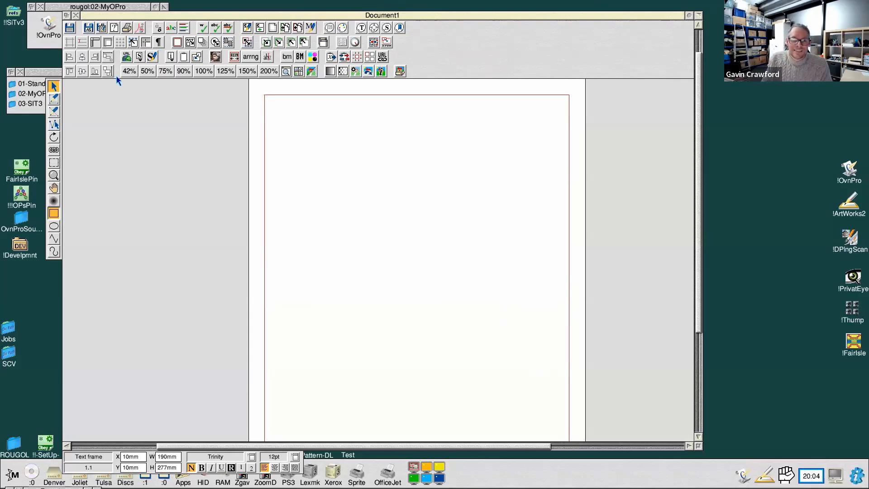
Rearrange the button bar by putting the 42% and 50% zoom buttons on a new row and the magnifier button at the end of the row above
scroll(117, 91, "up", 2)
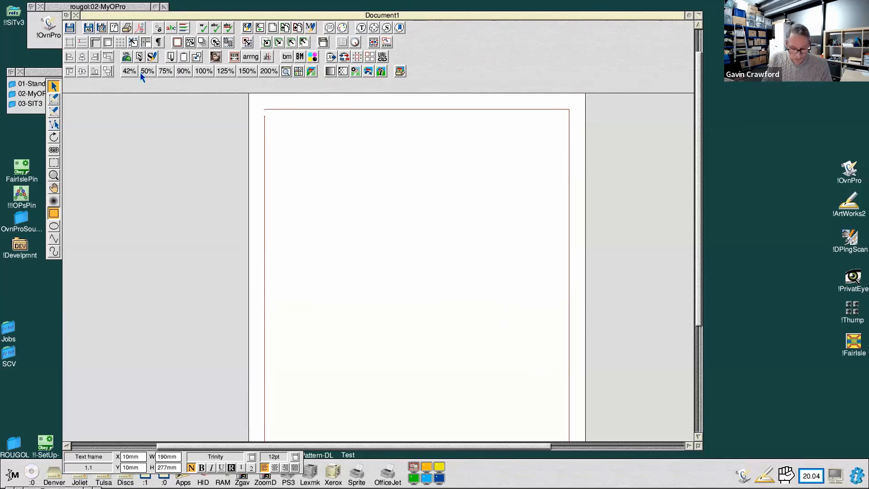
left_click_drag(129, 72, 134, 92)
left_click_drag(245, 71, 382, 71)
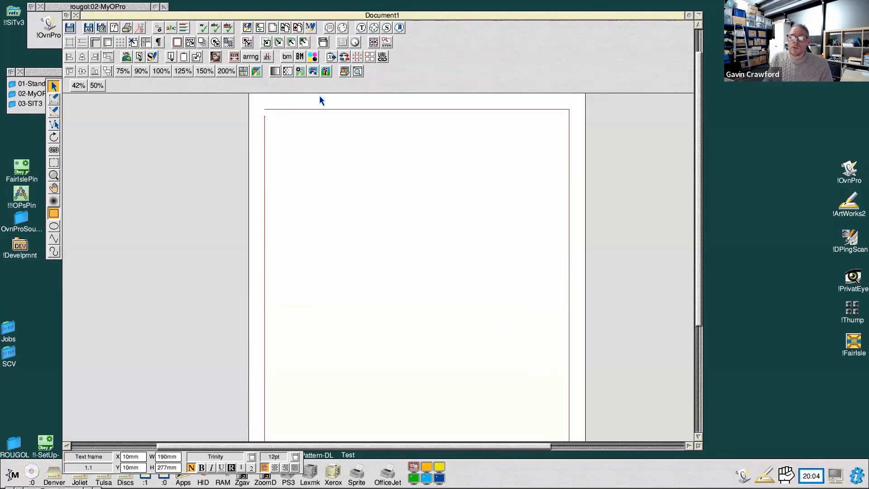
Open the Macros dialog for the button bar and expand it to full screen height
left_click(311, 28)
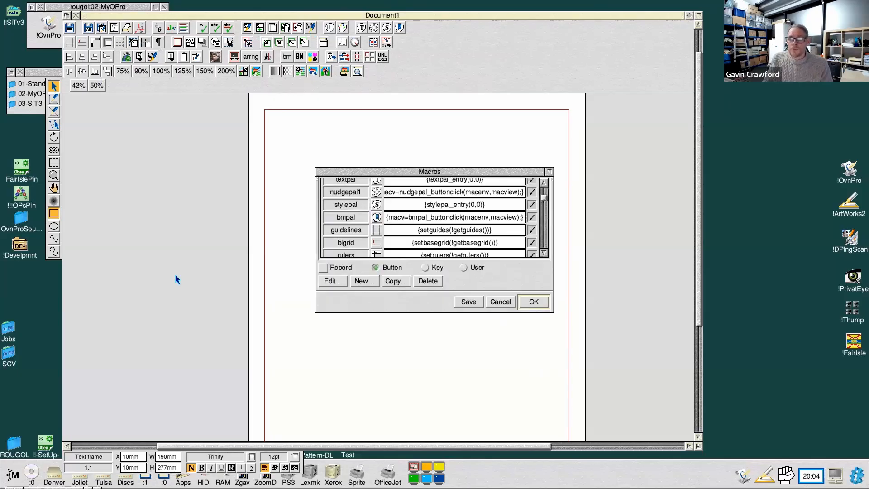
left_click(502, 305)
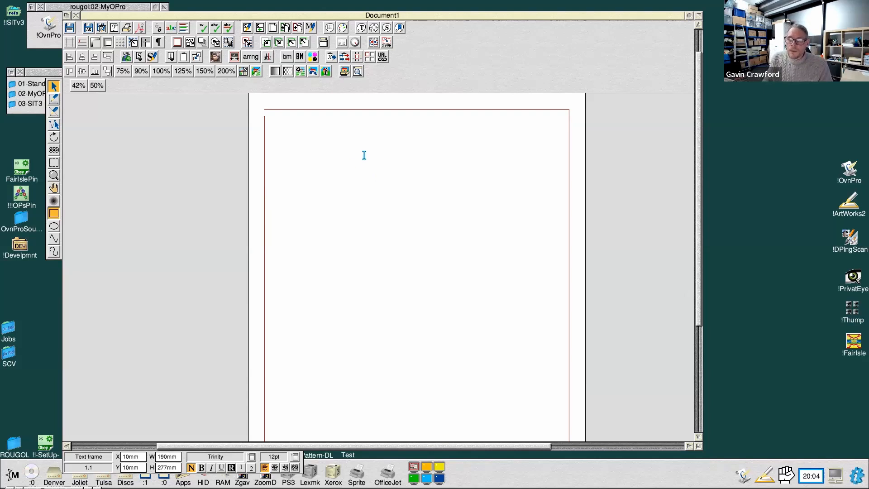
middle_click(364, 159)
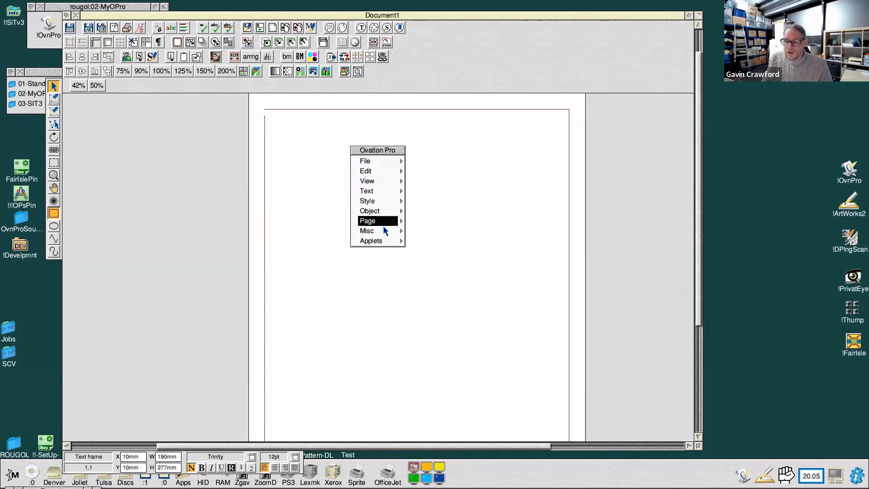
mouse_move(401, 232)
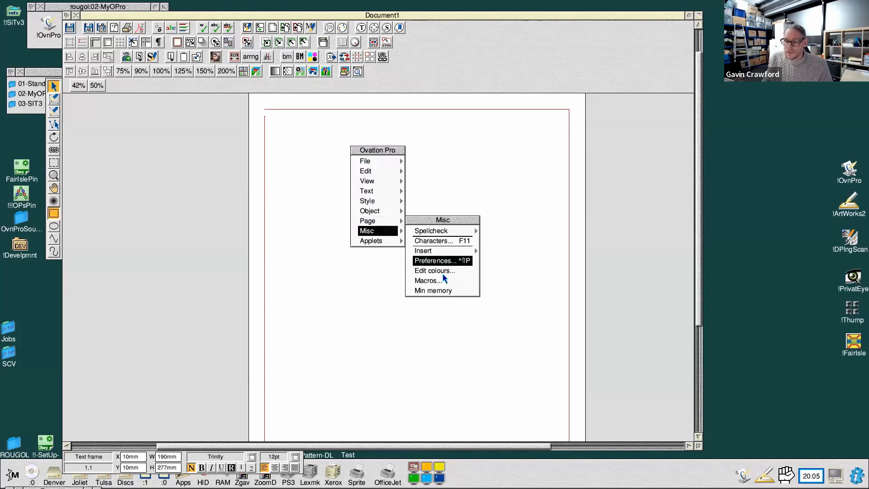
left_click(469, 280)
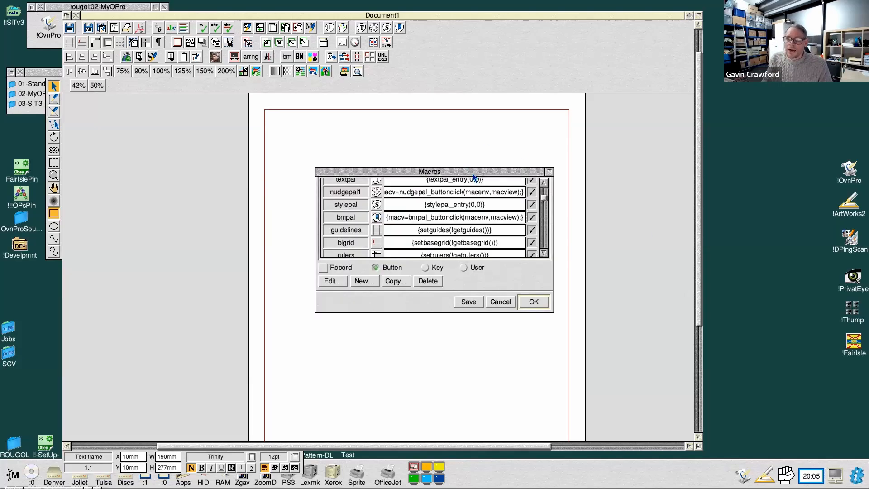
left_click_drag(473, 176, 461, 131)
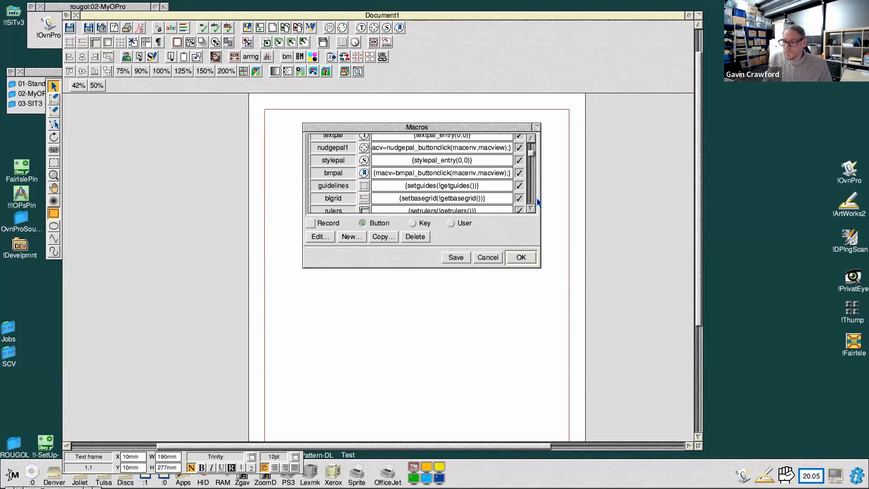
left_click(535, 128)
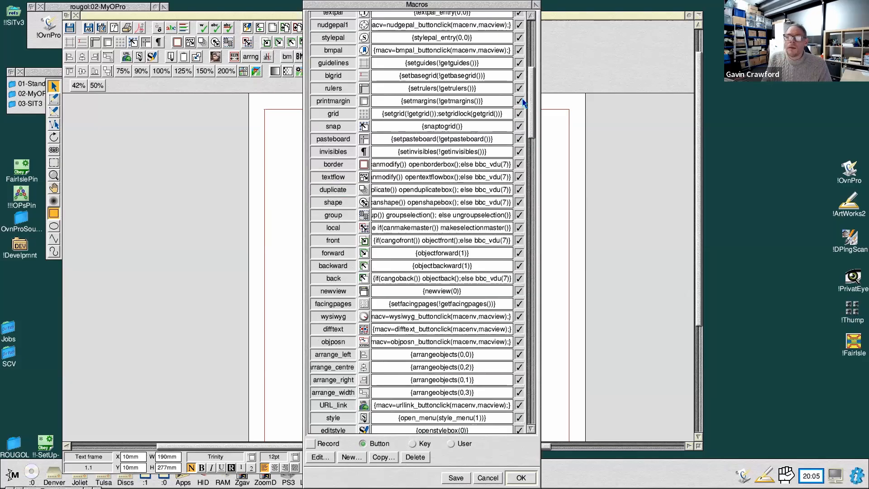
Examine the button macros from the first entry, save, down to the 42% and 50% zoom macros at the end
scroll(523, 102, "up", 5)
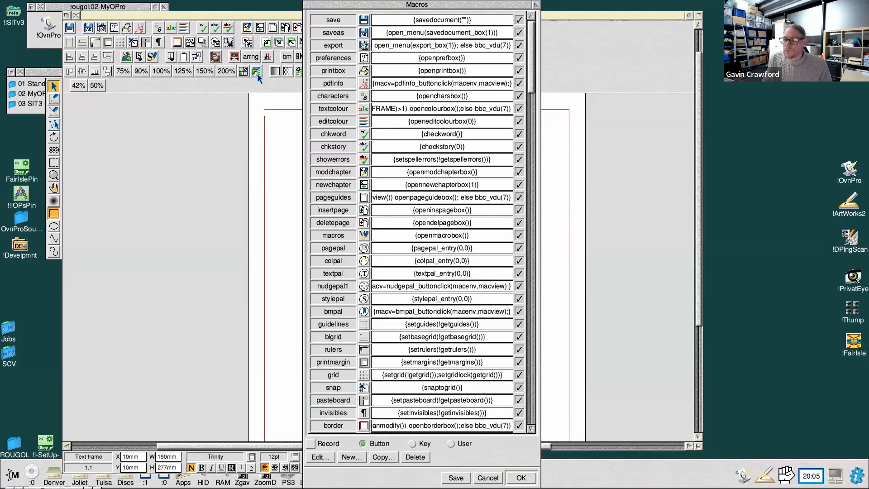
scroll(535, 82, "down", 5)
left_click_drag(535, 83, 533, 175)
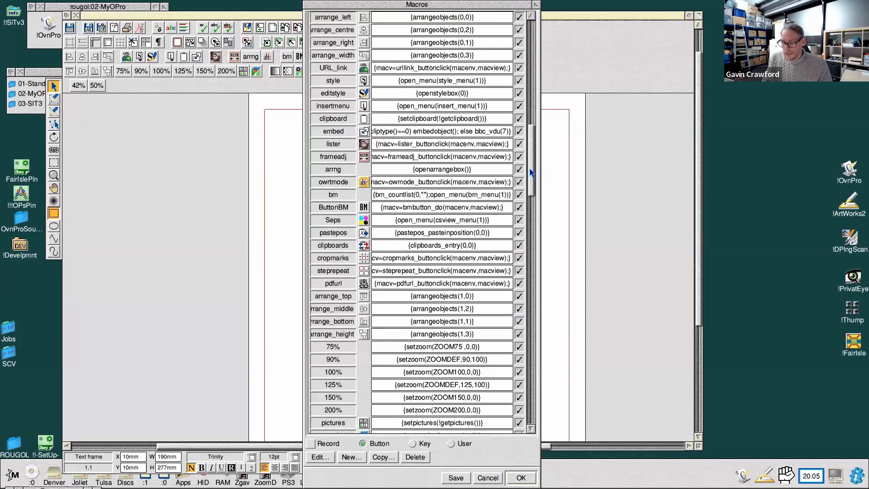
scroll(512, 245, "down", 15)
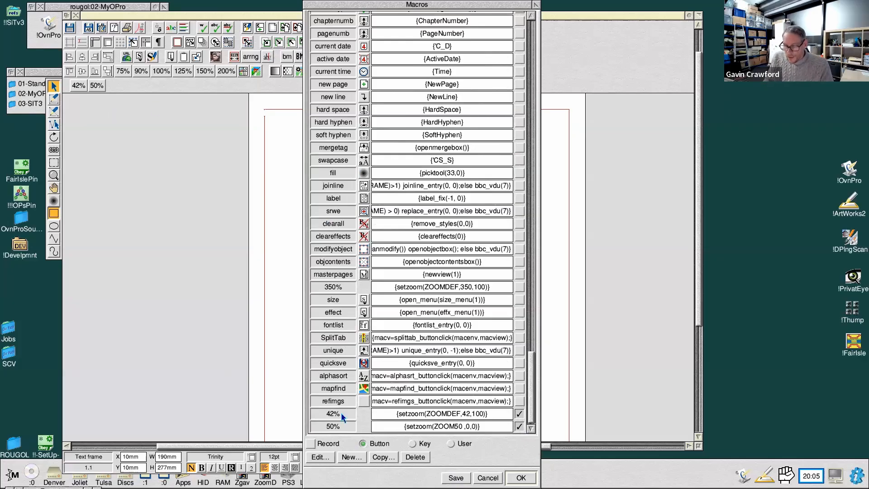
Switch the Macros dialog to the key macros, go to the first entry, and move the dialog clear of the page
left_click(412, 444)
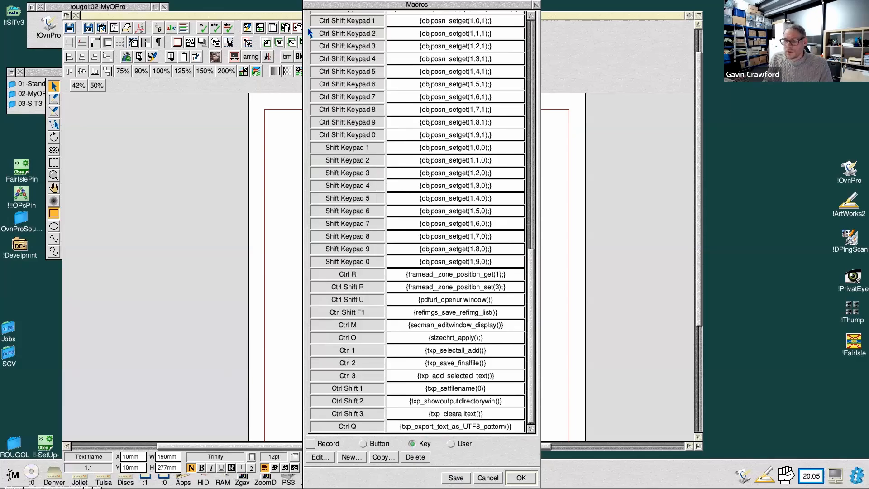
scroll(309, 33, "up", 15)
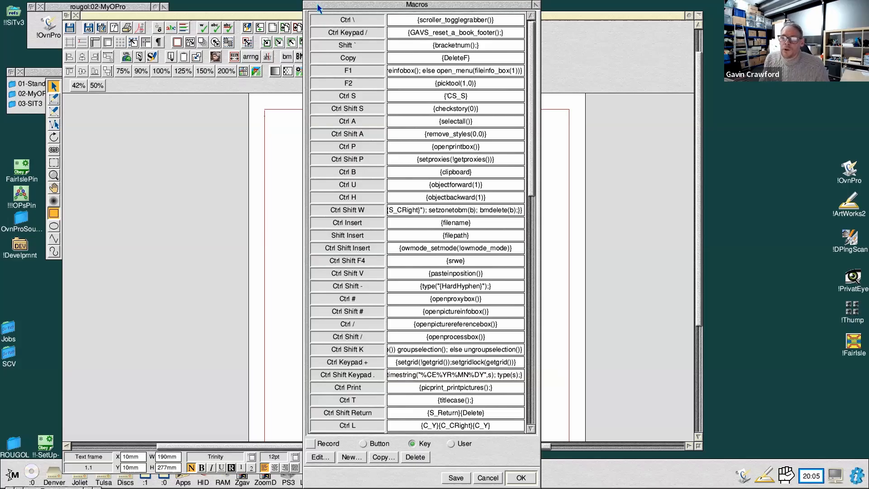
left_click_drag(319, 8, 588, 1)
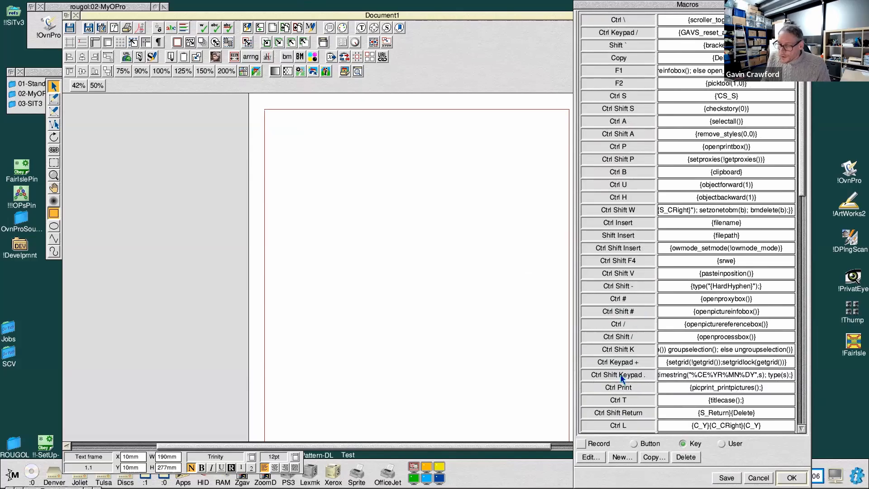
Read the date-string macro assigned to Ctrl Shift Keypad . through to its end
left_click(666, 381)
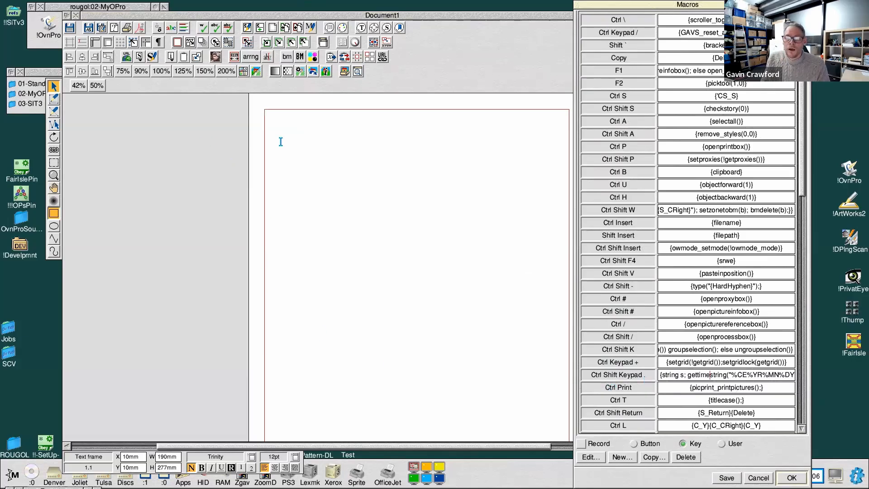
left_click(289, 135)
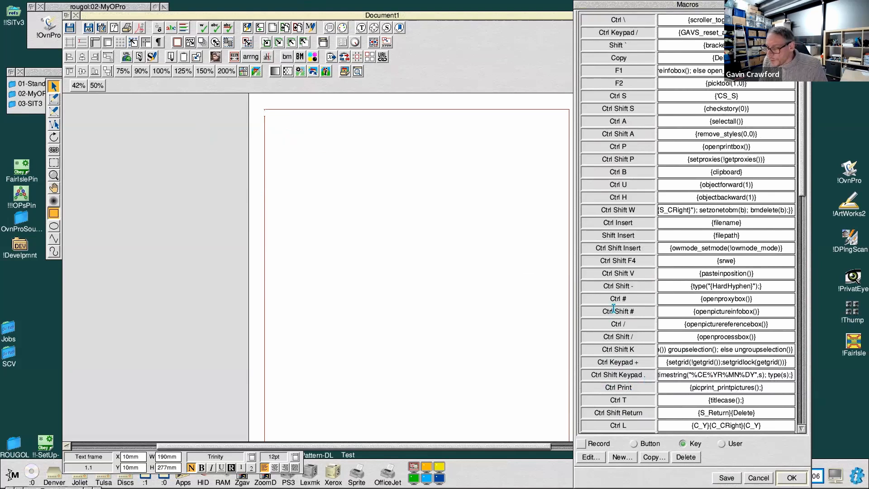
left_click(666, 377)
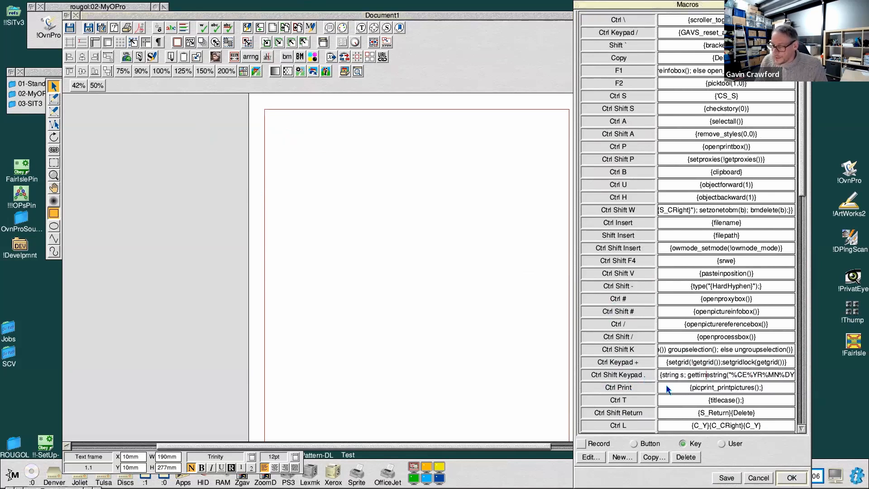
key("Right")
key("Right")
key("Right")
key("Right")
key("Right")
key("Right")
key("Right")
key("Right")
key("Right")
key("Right")
key("Right")
key("Right")
key("Right")
key("Right")
key("Right")
key("Right")
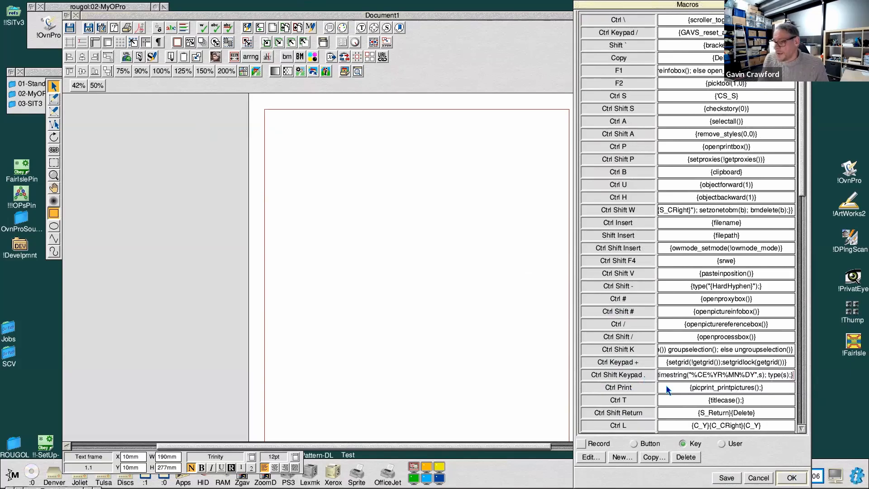
Insert the current date into the page's text frame with the date-string key macro, and cancel the Macros dialog
left_click(280, 117)
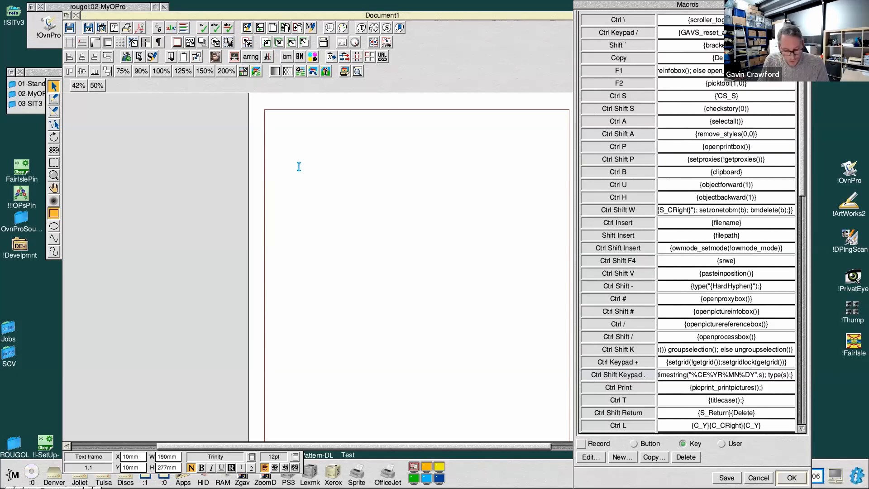
key("ctrl+shift+KP_Decimal")
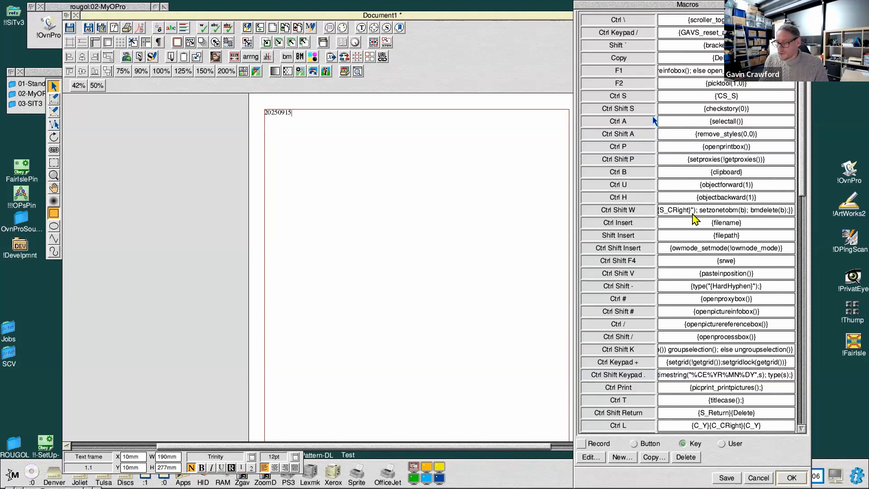
left_click(758, 478)
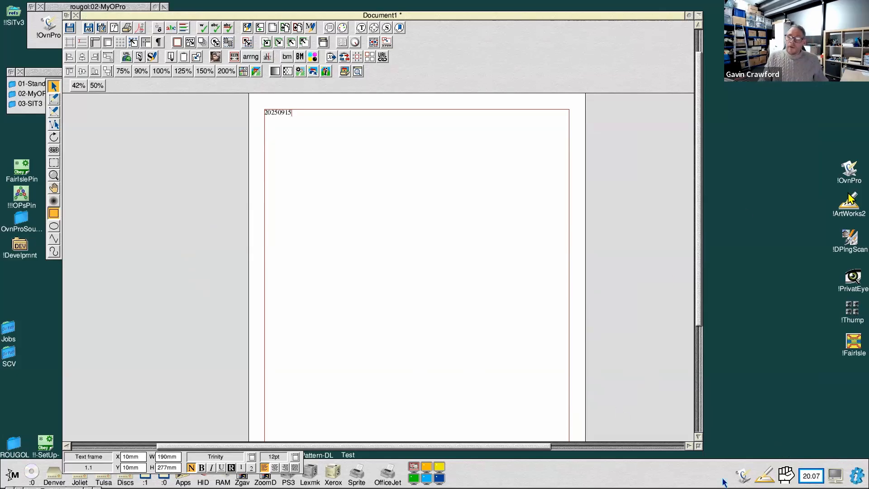
Examine the full list of installed applets for the document and close it without choosing any
middle_click(369, 148)
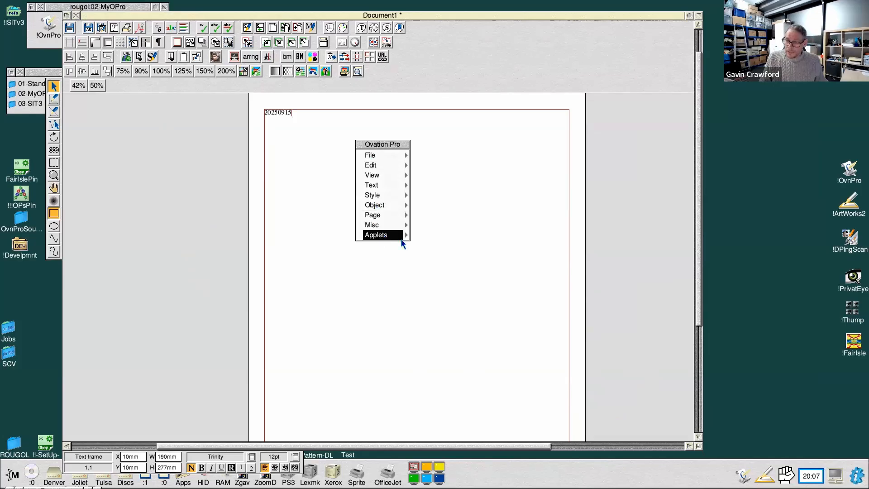
mouse_move(407, 240)
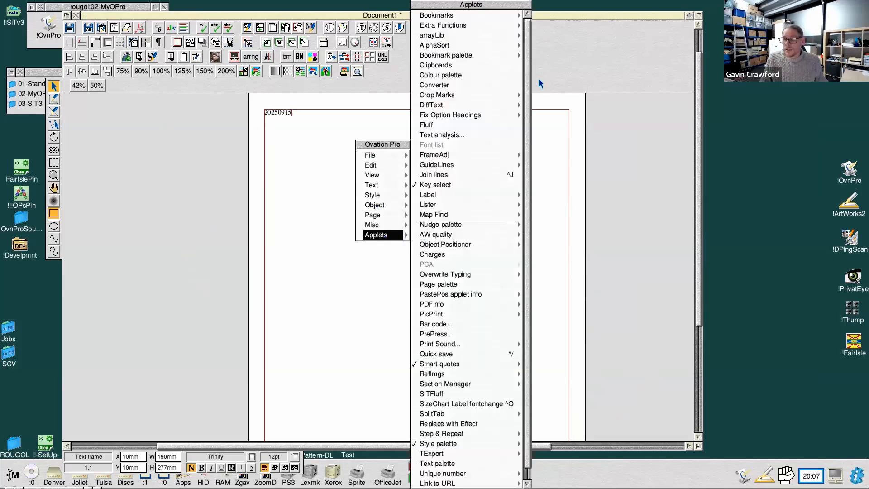
scroll(530, 64, "down", 1)
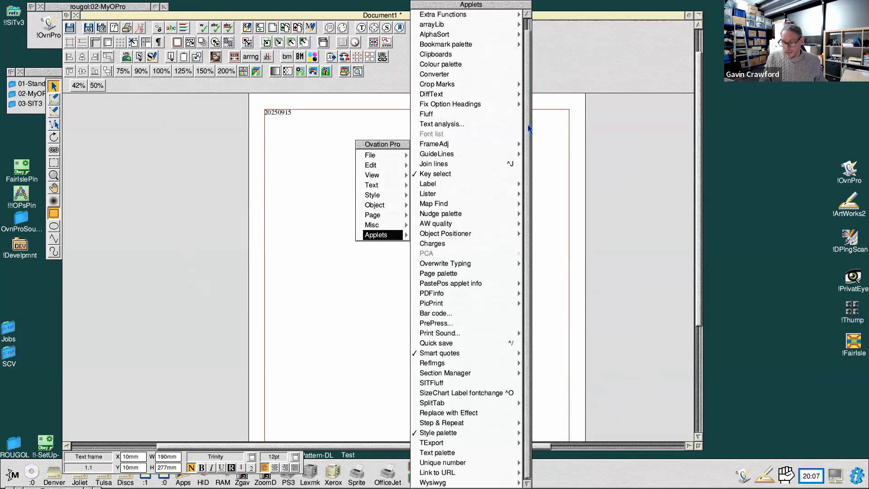
scroll(531, 53, "up", 1)
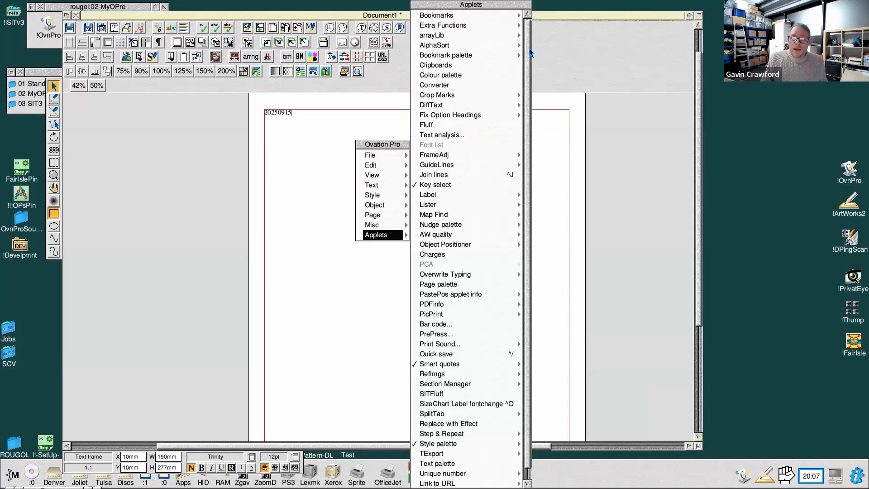
left_click(174, 151)
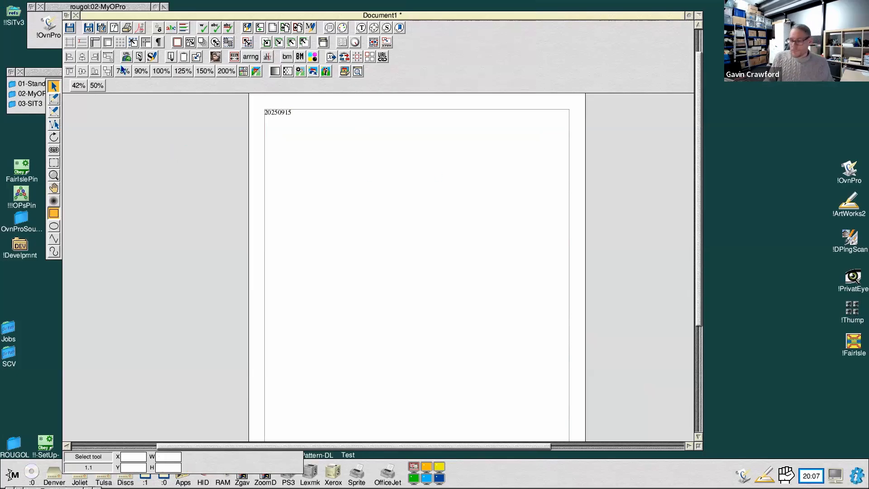
Quit Ovation Pro and discard the modified document
middle_click(742, 480)
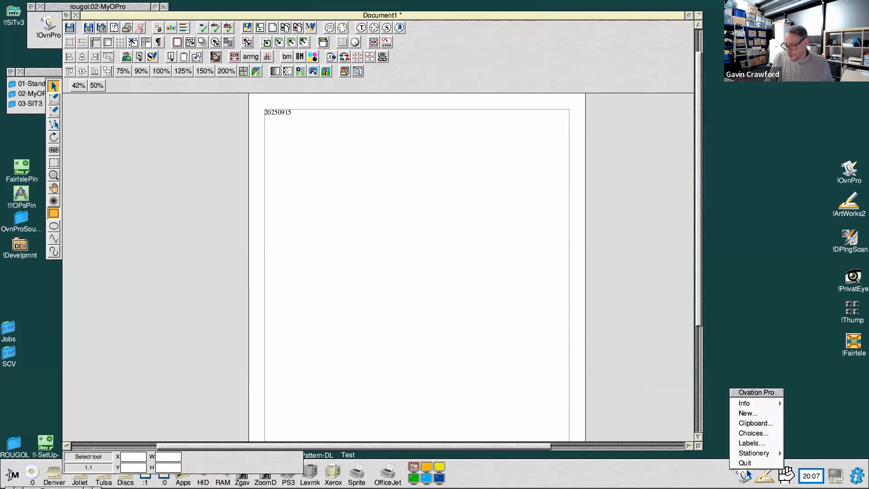
left_click(744, 462)
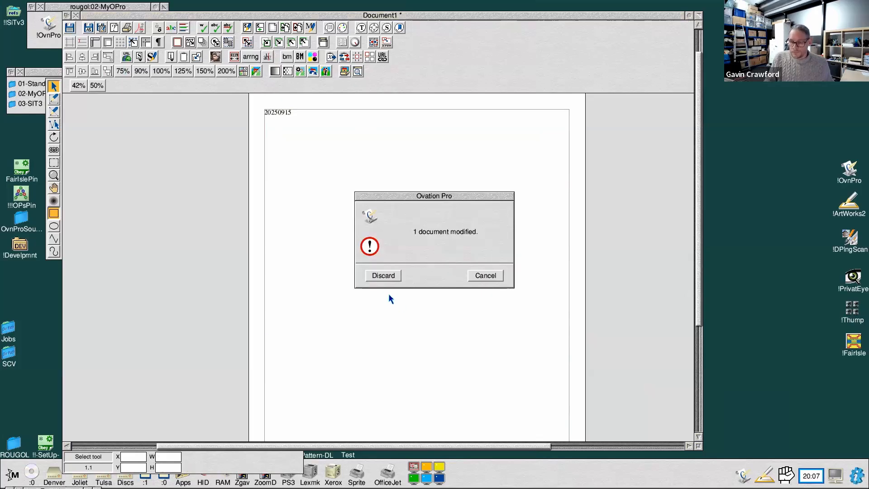
left_click(385, 278)
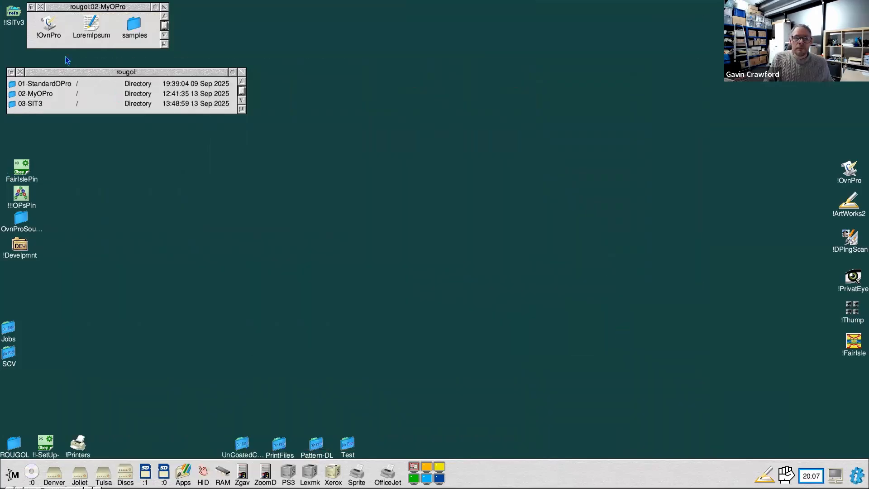
Relaunch the customised Ovation Pro from the 02-MyOPro folder, create a new document, and reposition and resize its window
double_click(49, 32)
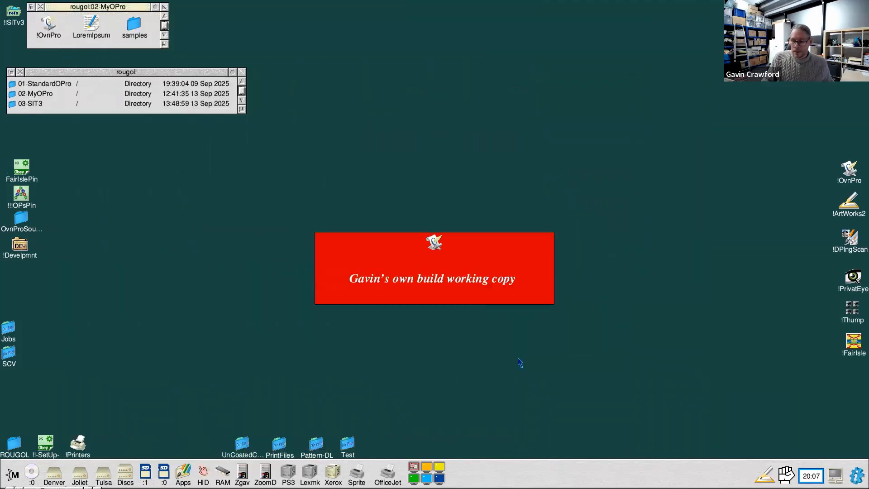
left_click(743, 476)
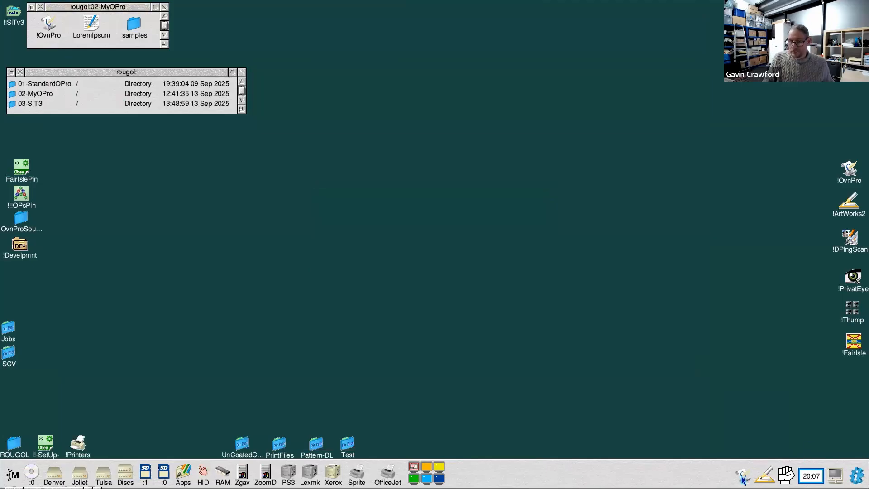
left_click_drag(140, 262, 267, 43)
left_click_drag(410, 203, 619, 448)
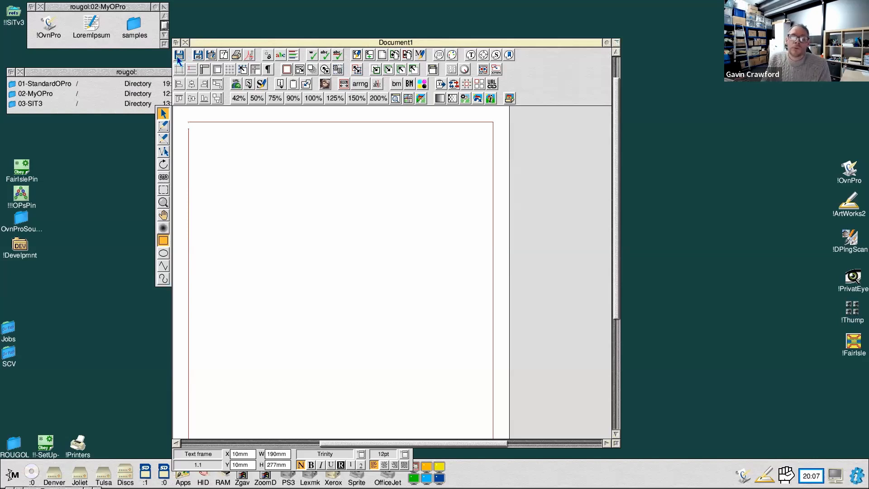
View the save options for the document and for its text, dismissing both without saving
left_click(200, 56)
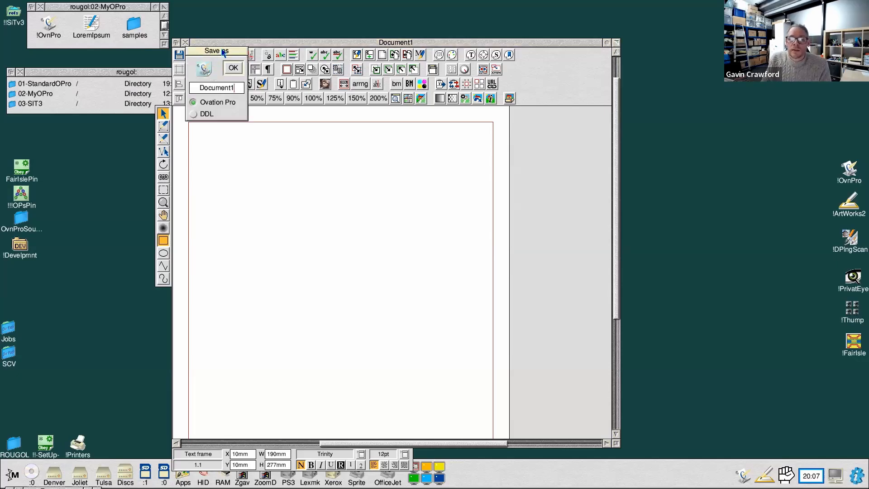
left_click_drag(253, 46, 265, 42)
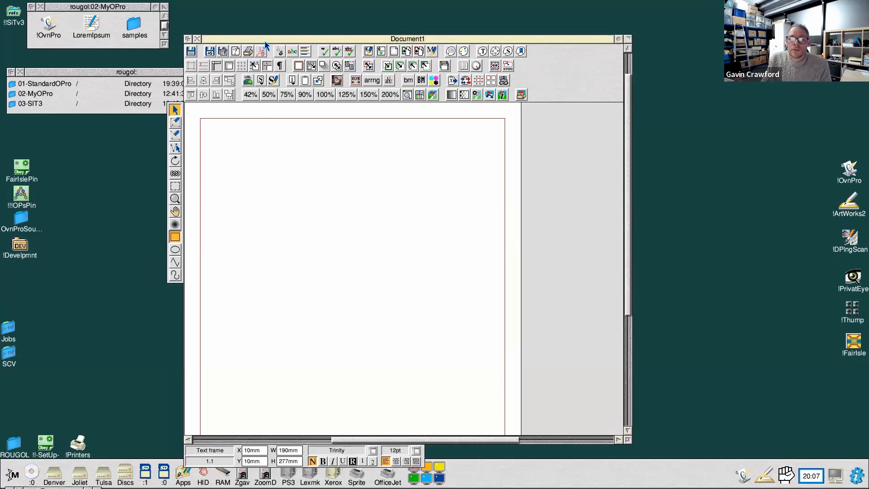
left_click(224, 53)
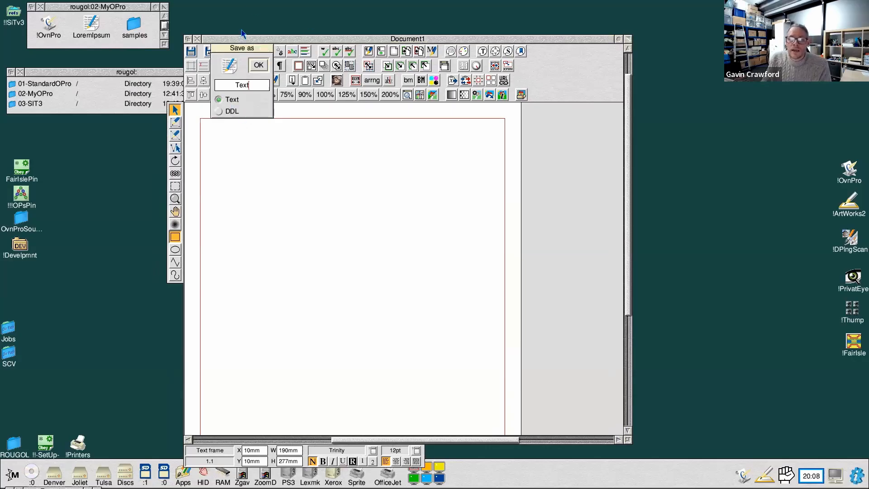
left_click(254, 9)
left_click_drag(253, 36, 256, 37)
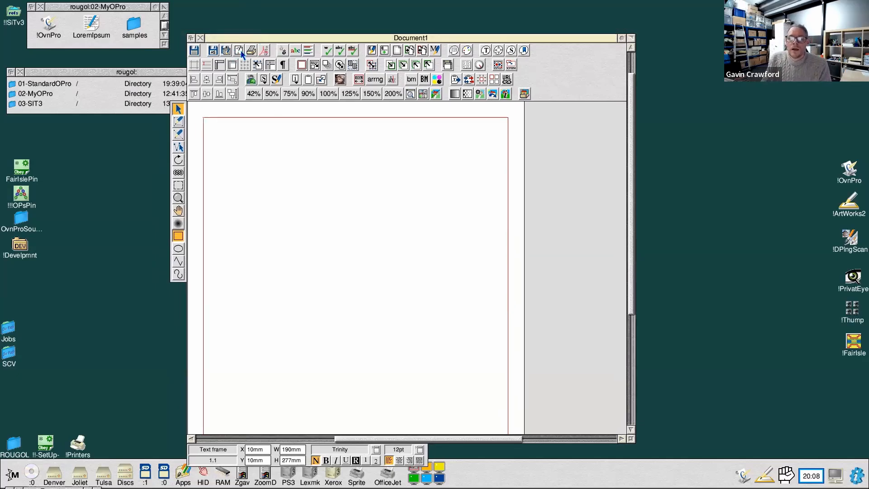
View the general document preferences and the document's colour list, closing both without changes
left_click(240, 53)
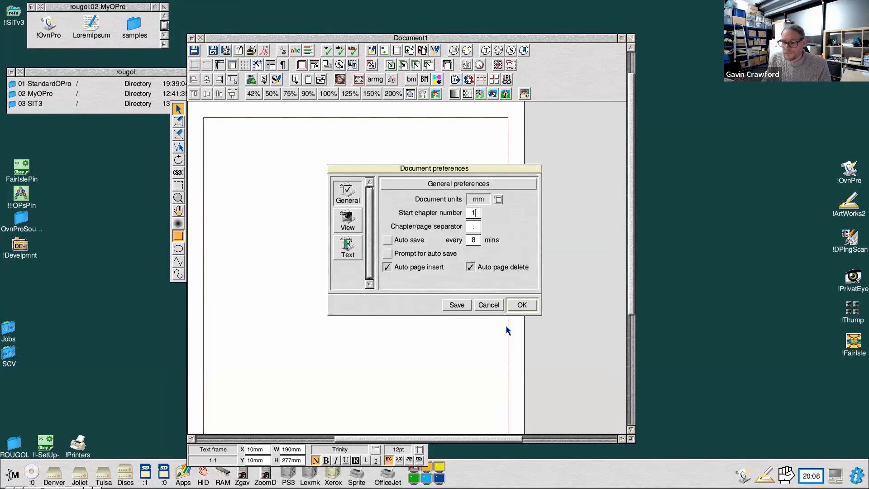
key("Return")
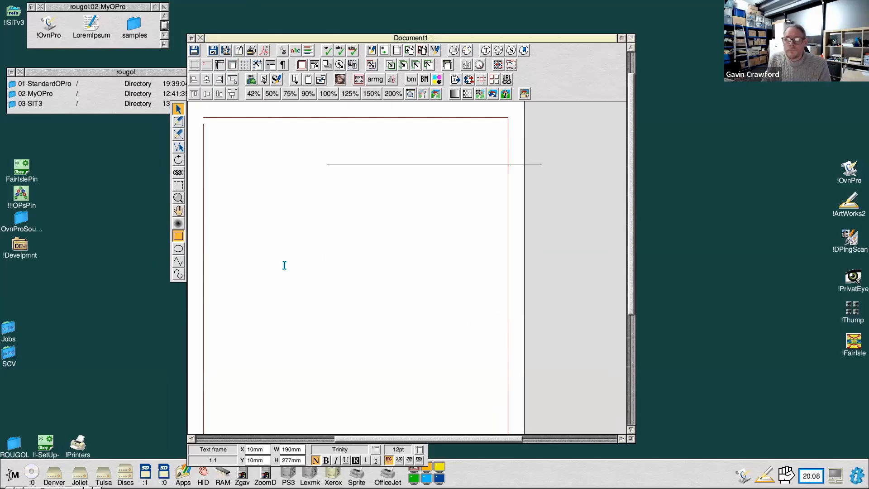
left_click(308, 50)
mouse_move(461, 231)
left_mouse_down()
mouse_move(463, 260)
mouse_move(460, 239)
left_mouse_up()
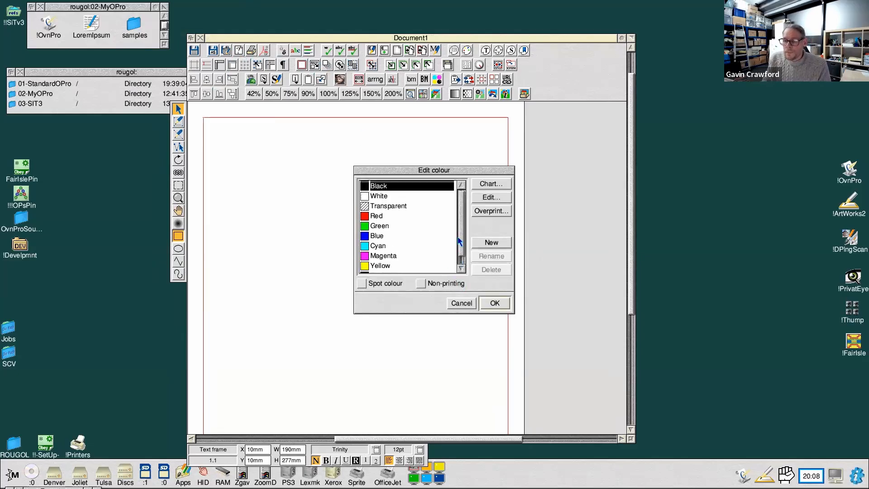
left_click(459, 301)
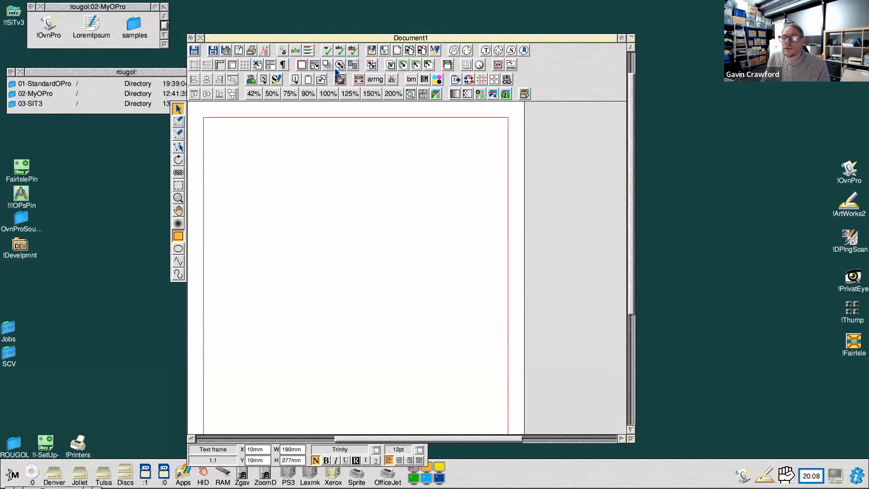
View the options for inserting pages and cancel without inserting any
left_click(410, 52)
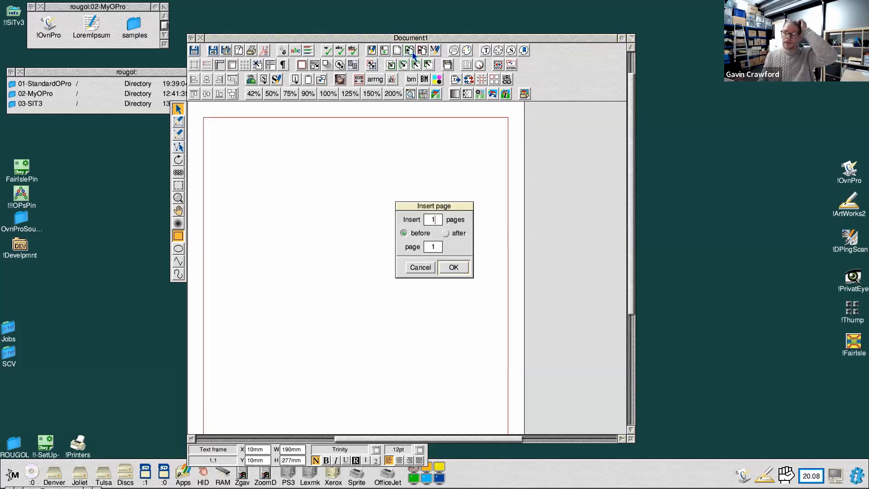
left_click(428, 268)
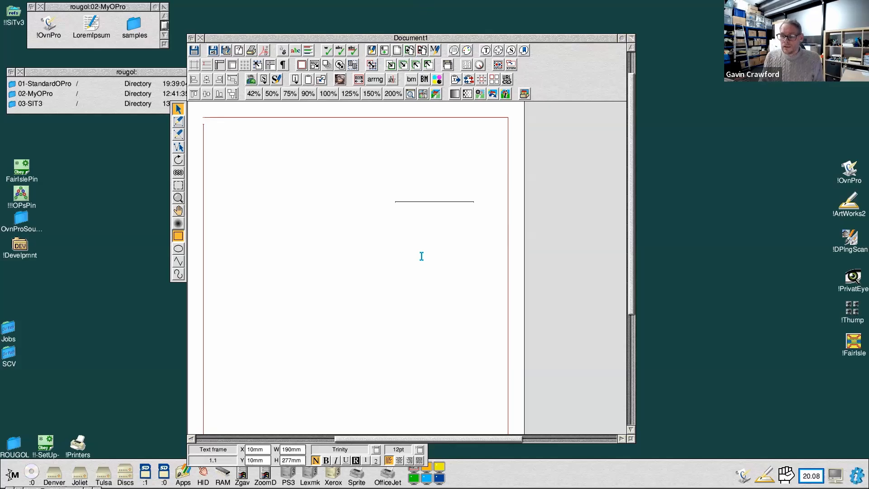
left_click(426, 261)
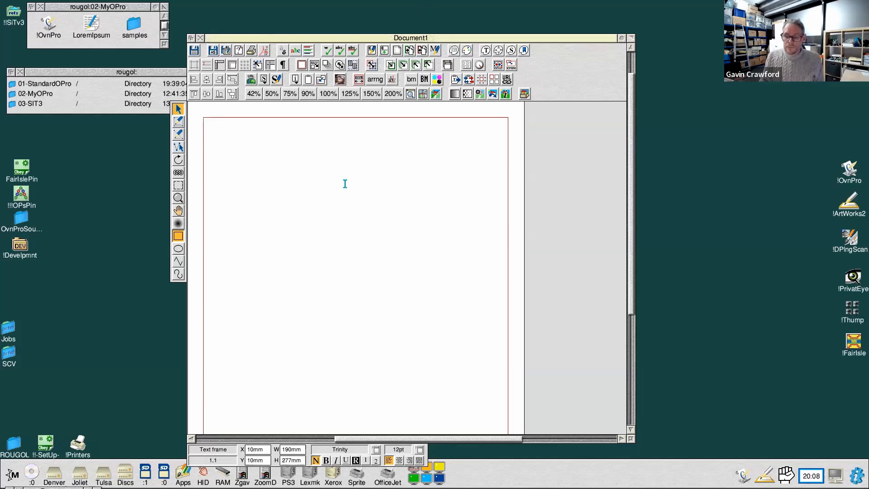
Look at the Object commands without choosing one, and move the document window slightly upward
middle_click(345, 184)
mouse_move(384, 259)
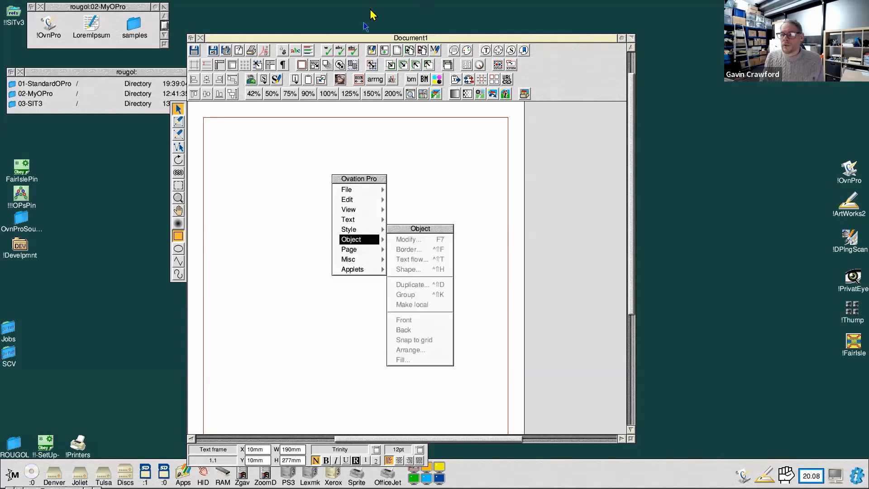
left_click_drag(567, 40, 565, 34)
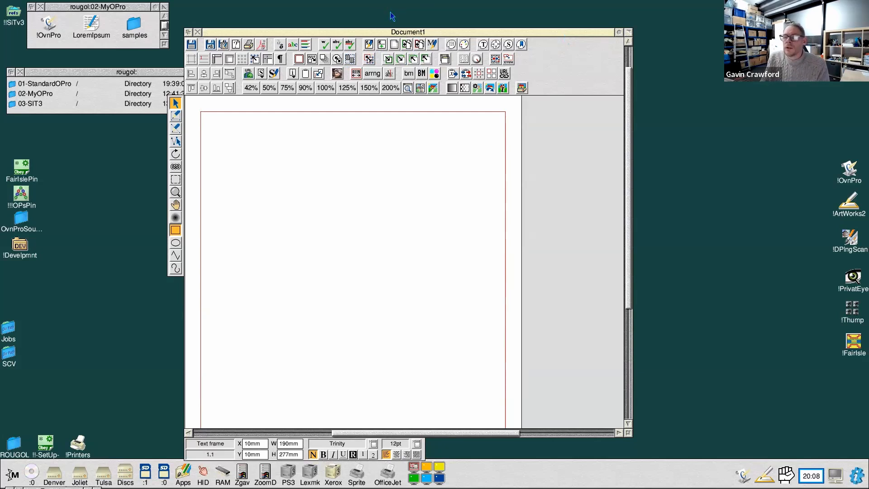
left_click_drag(553, 34, 551, 30)
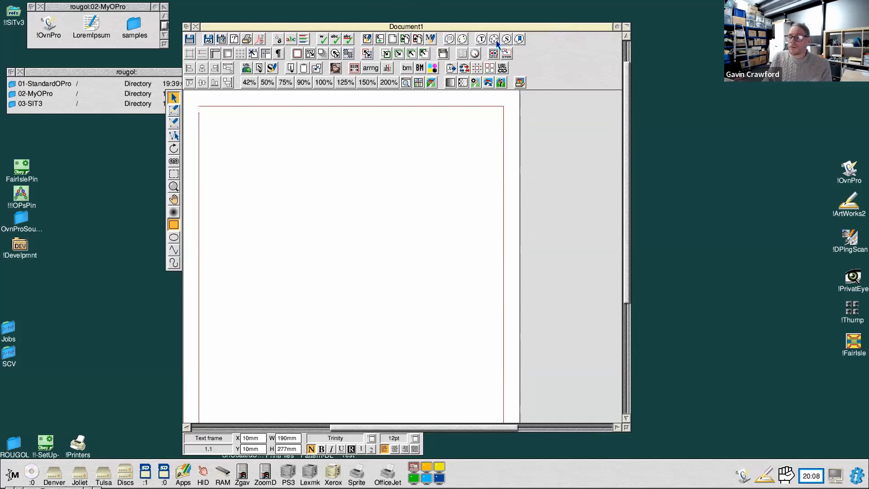
View the page palette and the colour palette, closing each without changes
left_click(449, 39)
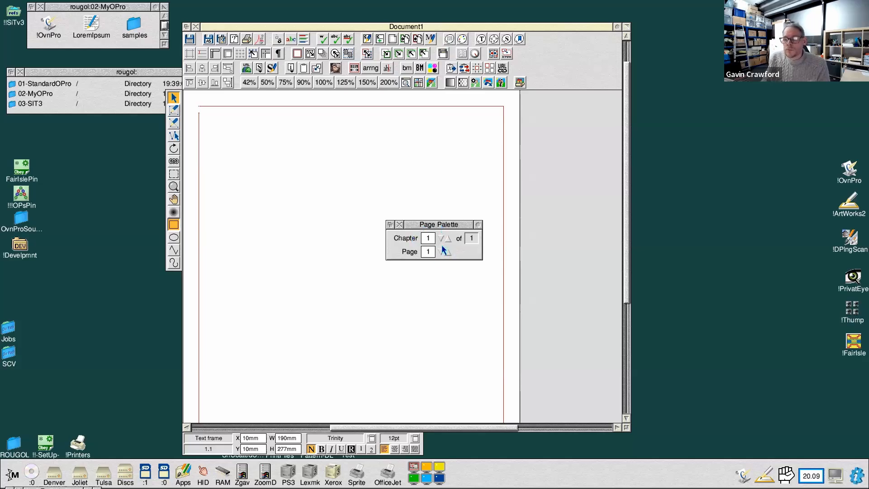
left_click(399, 224)
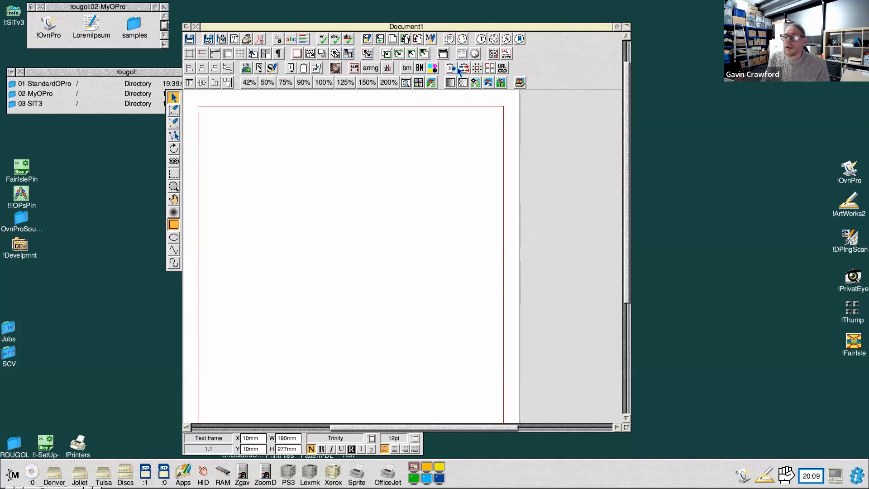
left_click(462, 40)
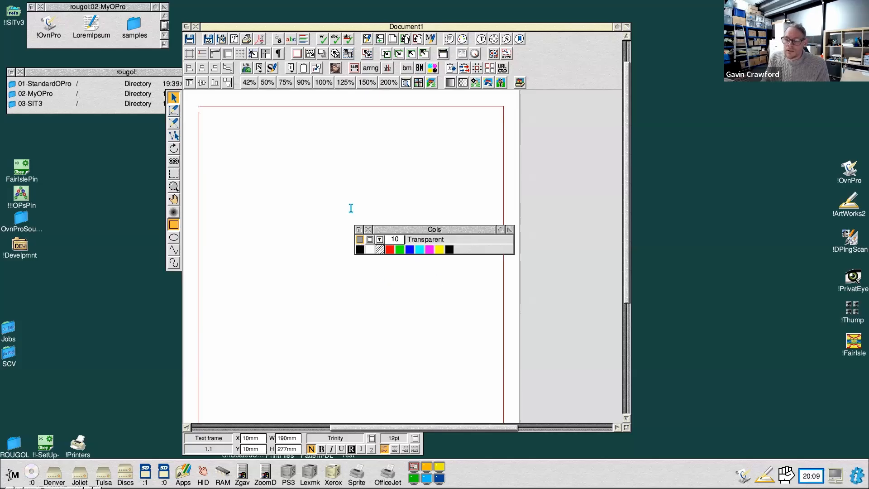
left_click(369, 230)
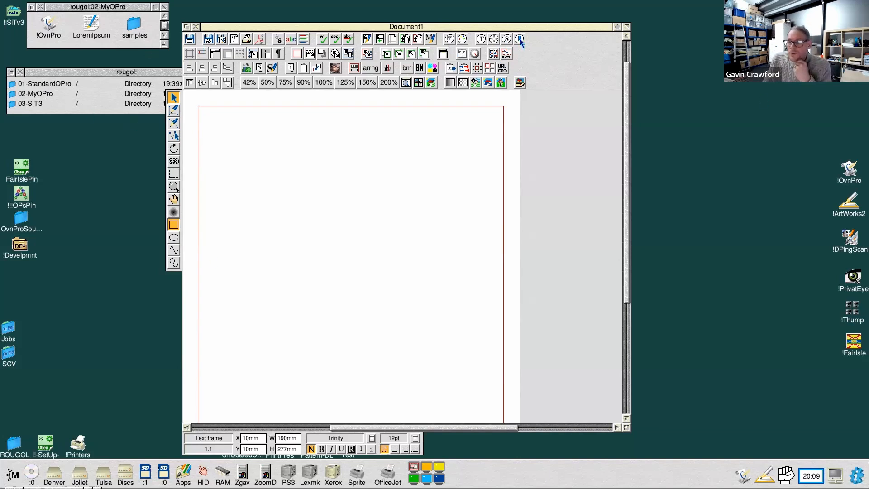
Load the LoremIpsum text file into the main text frame and look through the filled pages from beginning to end
left_click_drag(535, 28, 553, 29)
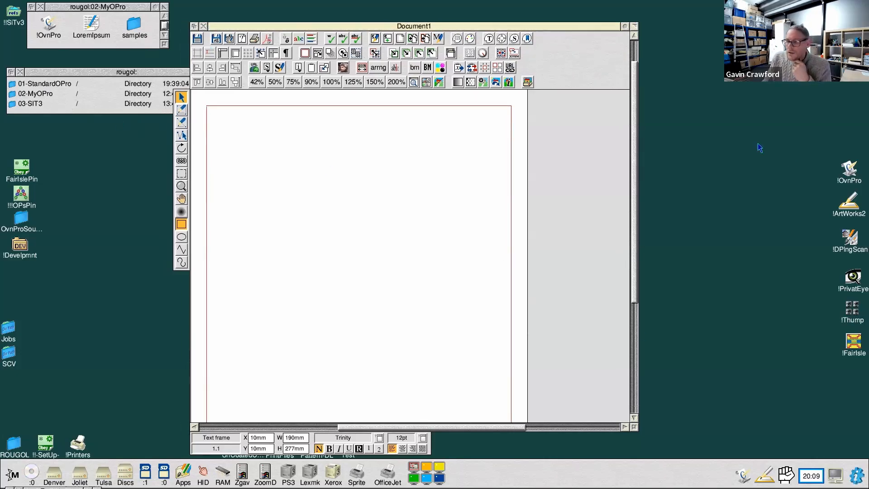
left_click_drag(635, 175, 625, 169)
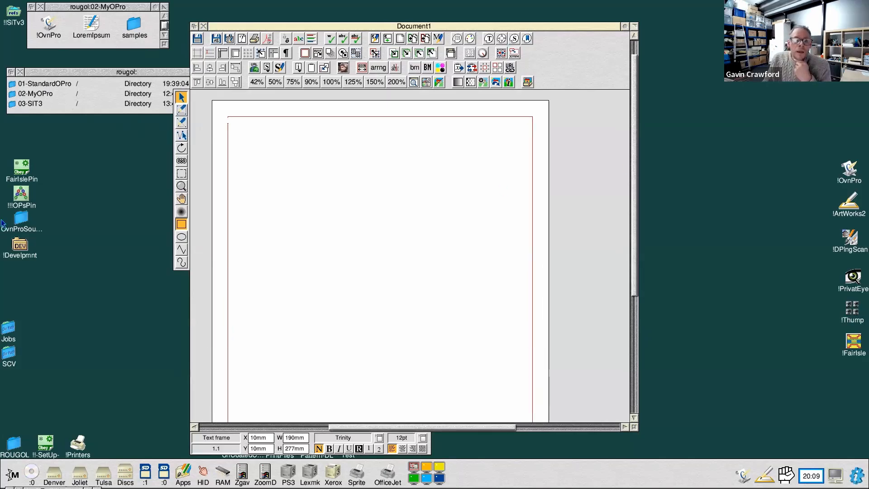
left_click_drag(89, 31, 286, 210)
scroll(286, 210, "down", 5)
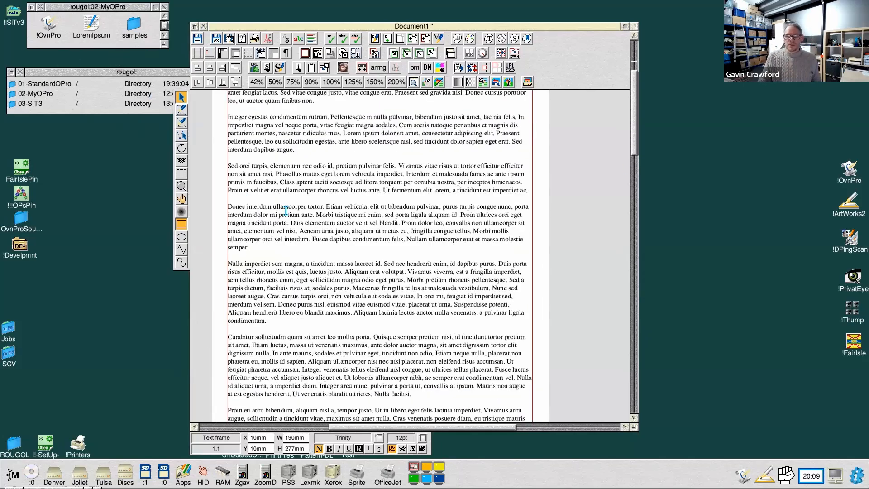
left_click_drag(635, 103, 642, 357)
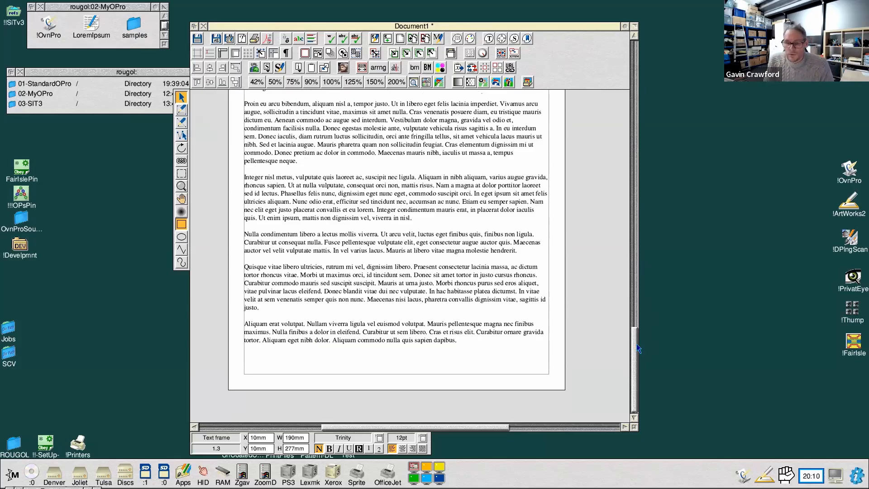
left_click_drag(635, 351, 636, 45)
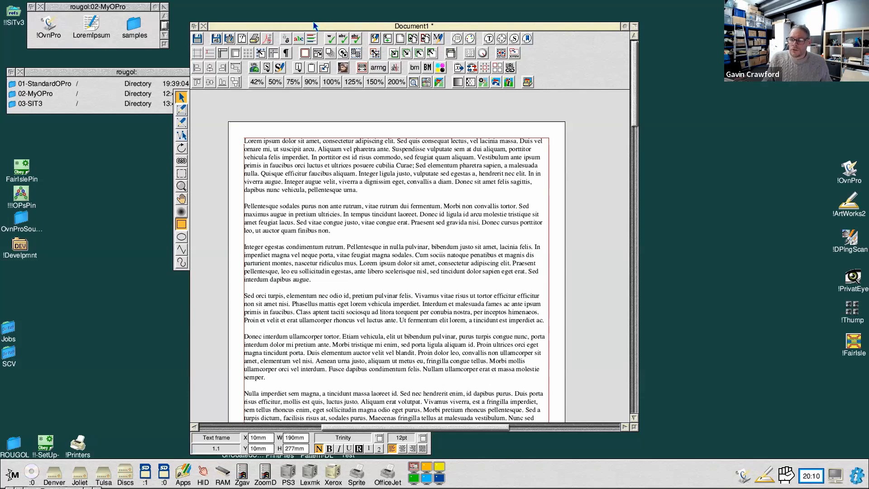
Draw a text frame in the page's upper-left margin corner, enter "Hello" in it and size it to about 62 × 41 mm
left_click_drag(318, 29, 317, 29)
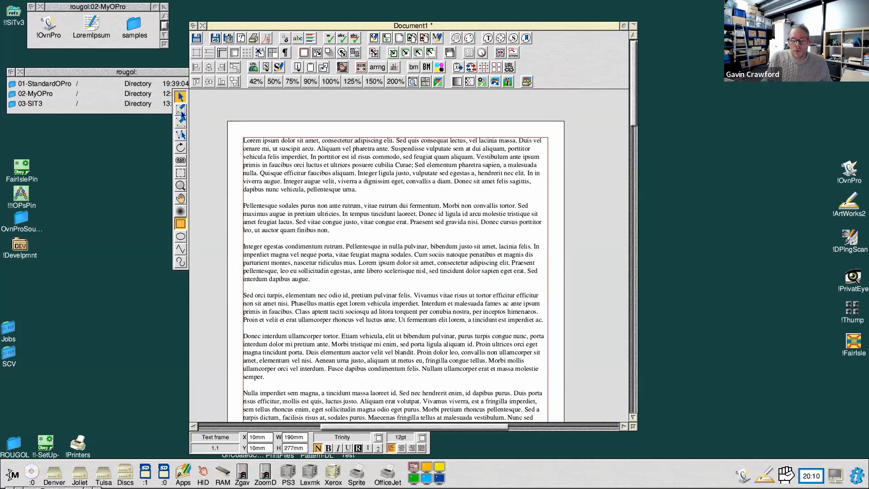
left_click(181, 111)
left_click_drag(261, 165, 378, 255)
left_click_drag(329, 219, 310, 186)
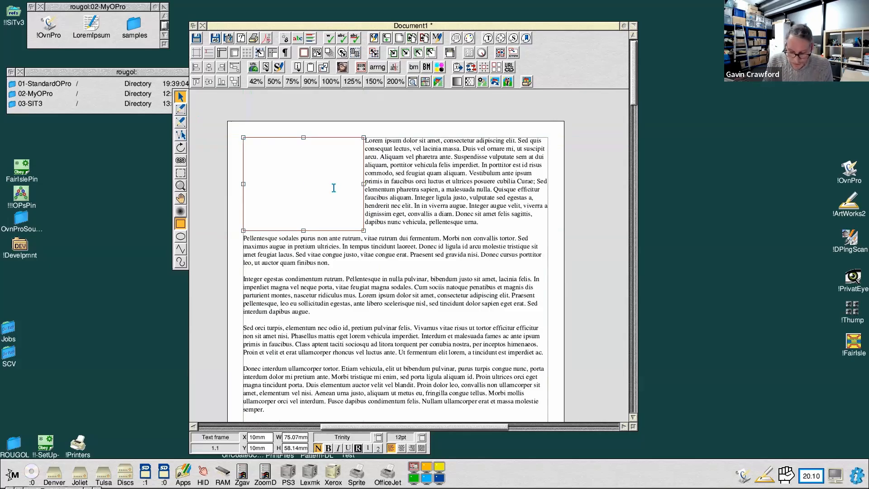
type("Hello")
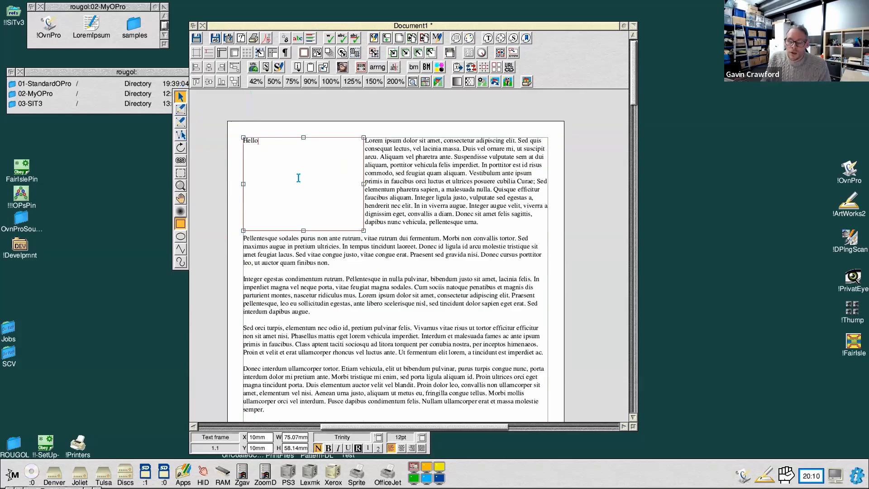
left_click_drag(364, 230, 342, 203)
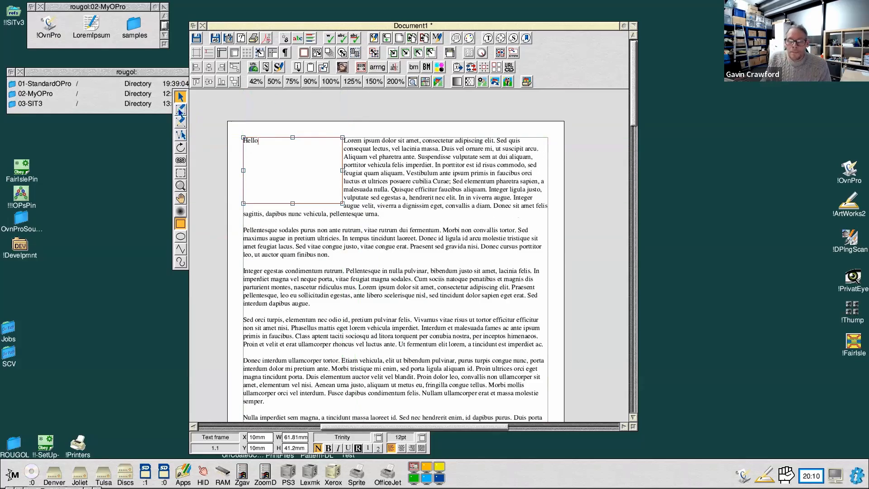
Draw two empty text frames over the body text on the first page, about 47 × 59 mm and 45 × 55 mm
left_click(180, 109)
left_click_drag(377, 164, 452, 261)
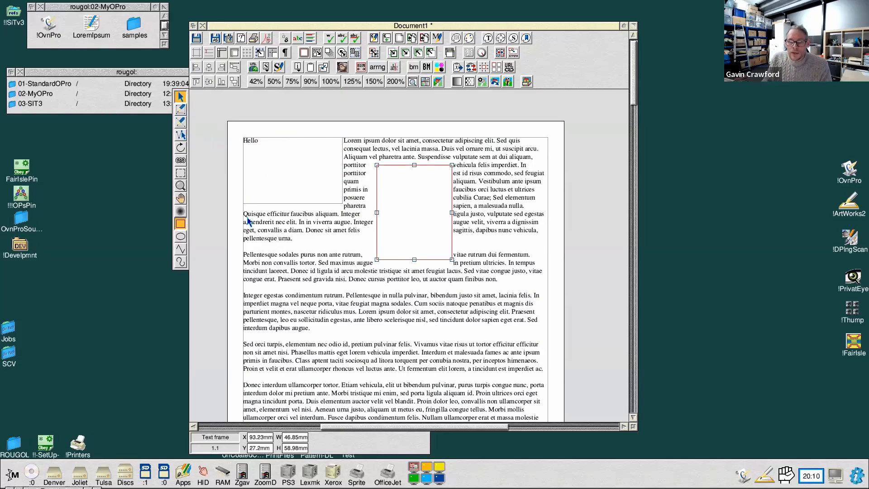
left_click(181, 110)
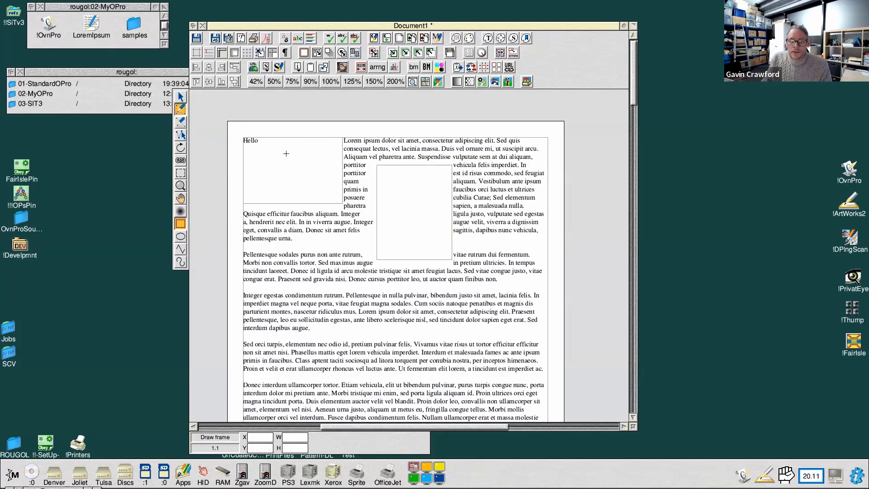
left_click_drag(274, 255, 346, 343)
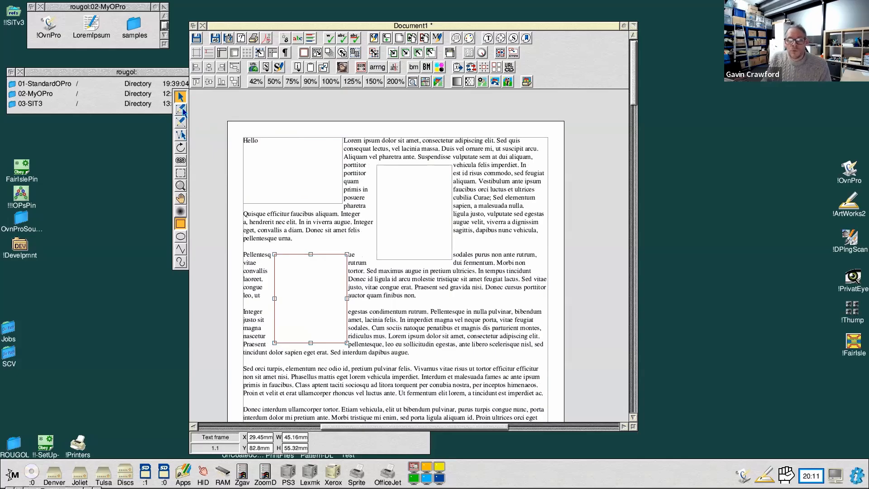
Draw three more empty text frames further down the first page, including ones about 68 × 54 mm and 68 × 63 mm
left_click(184, 112)
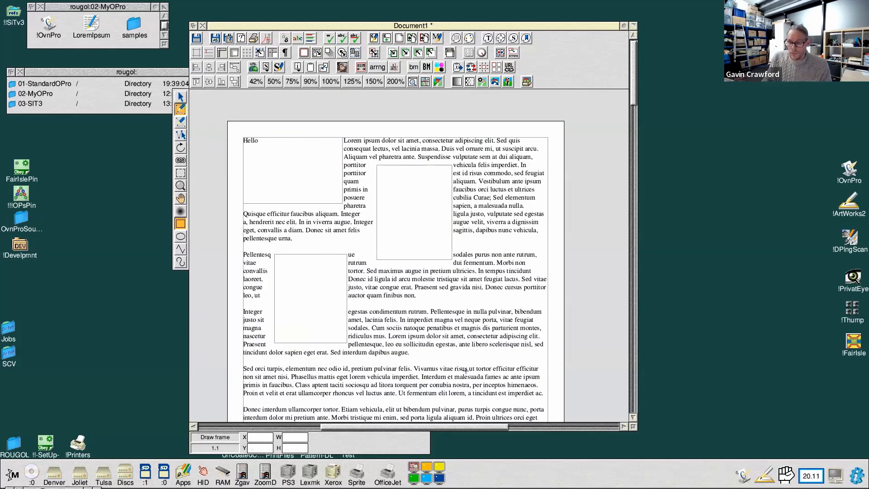
left_click_drag(390, 274, 497, 361)
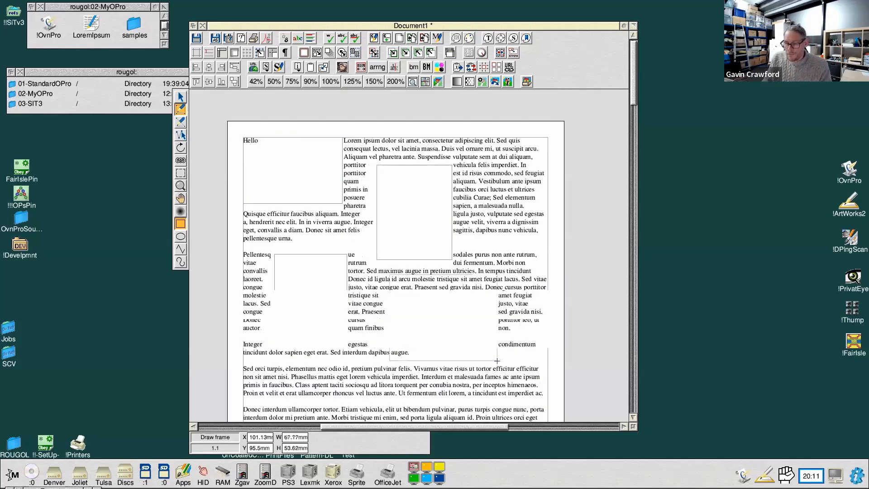
mouse_move(271, 362)
left_mouse_down()
mouse_move(368, 426)
mouse_move(368, 316)
left_mouse_up()
left_click_drag(411, 193, 519, 293)
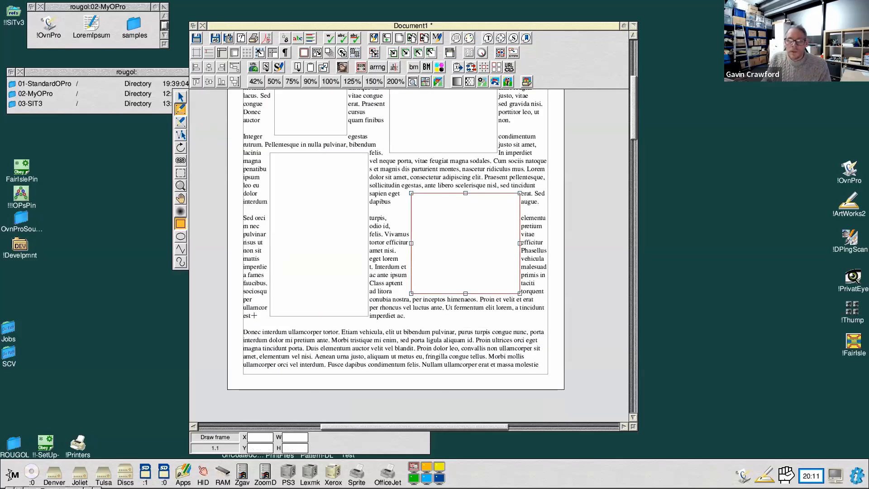
Cut all the lorem ipsum text from the page's main frame and paste it into the frame containing "Hello"
left_click(180, 97)
scroll(265, 145, "up", 4)
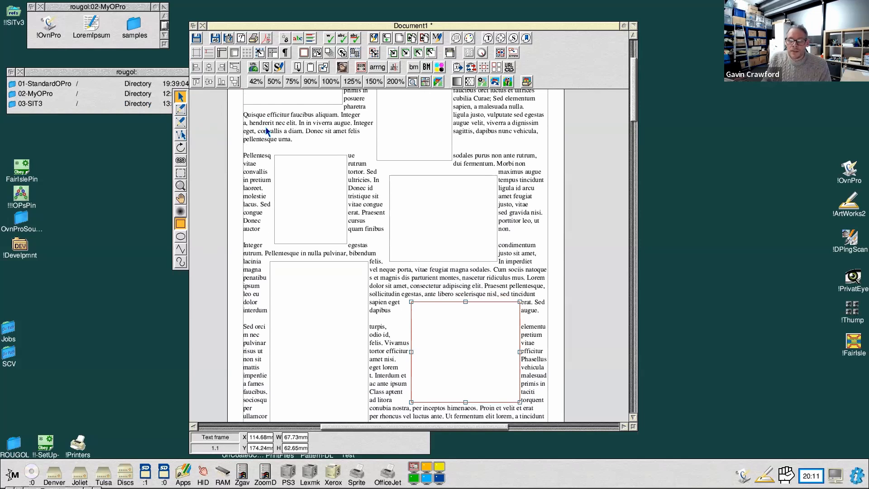
scroll(268, 130, "up", 3)
left_click(279, 194)
key("ctrl+a")
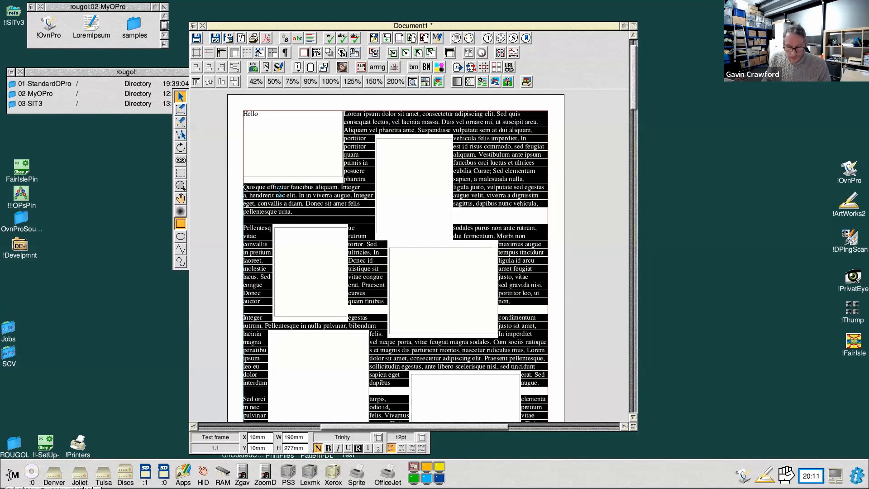
key("Delete")
left_click(276, 158)
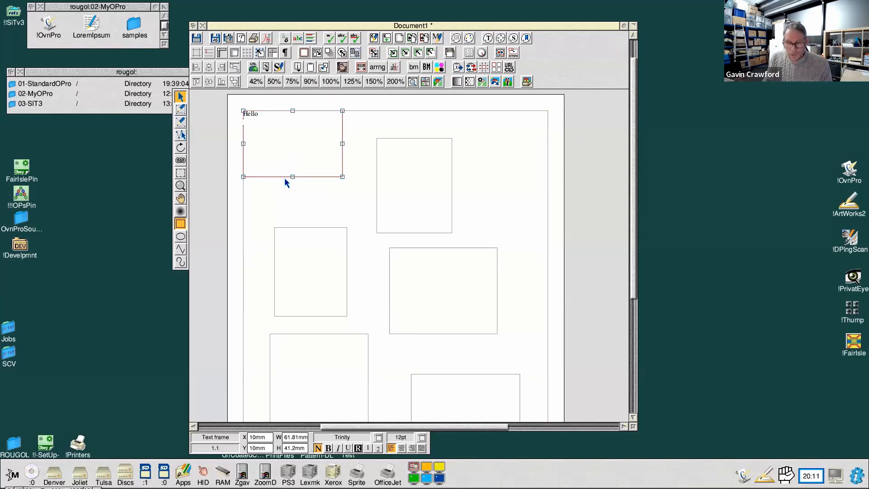
key("ctrl+v")
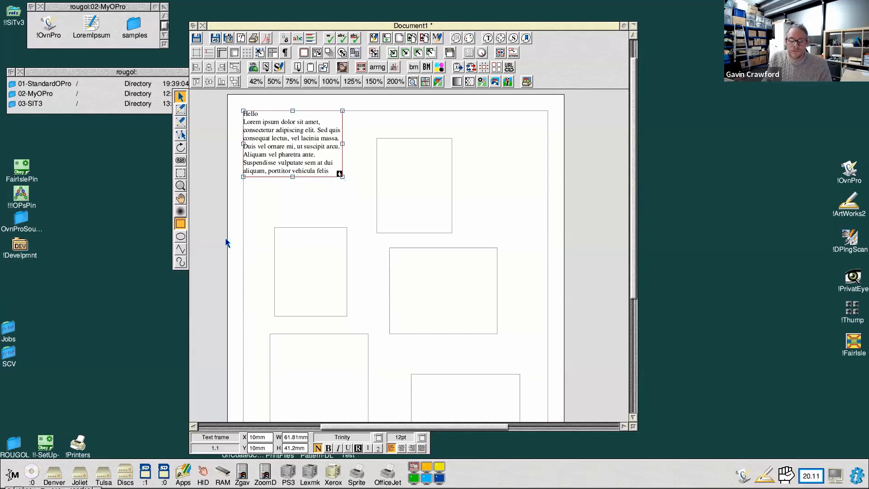
Link the six drawn text frames in a zigzag down the page, starting from the "Hello" frame, so the text flows through them
left_click(180, 162)
left_click(282, 146)
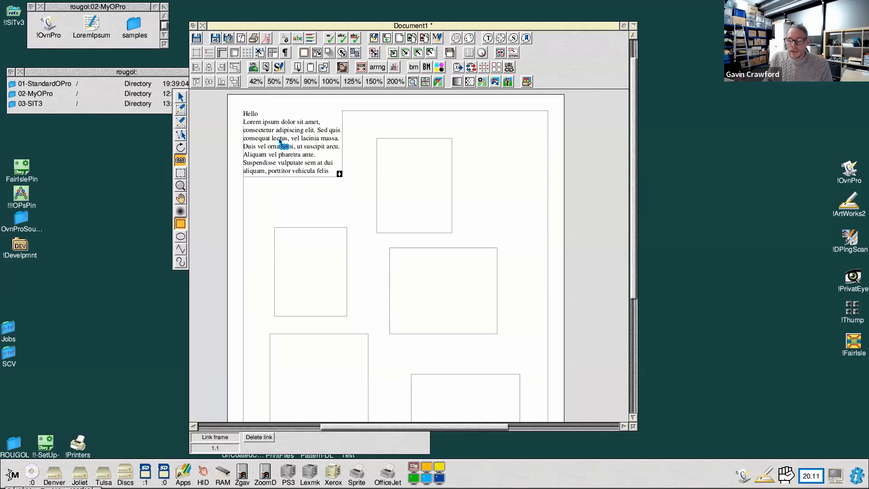
left_click(399, 201)
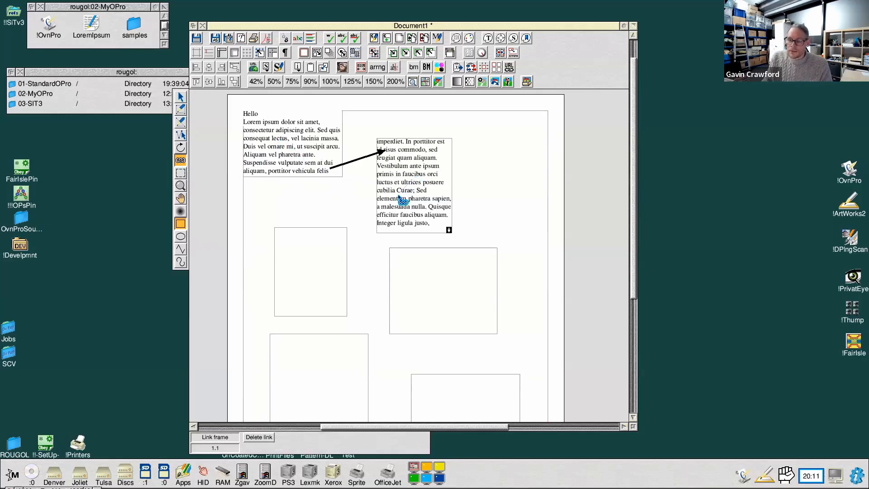
left_click(340, 258)
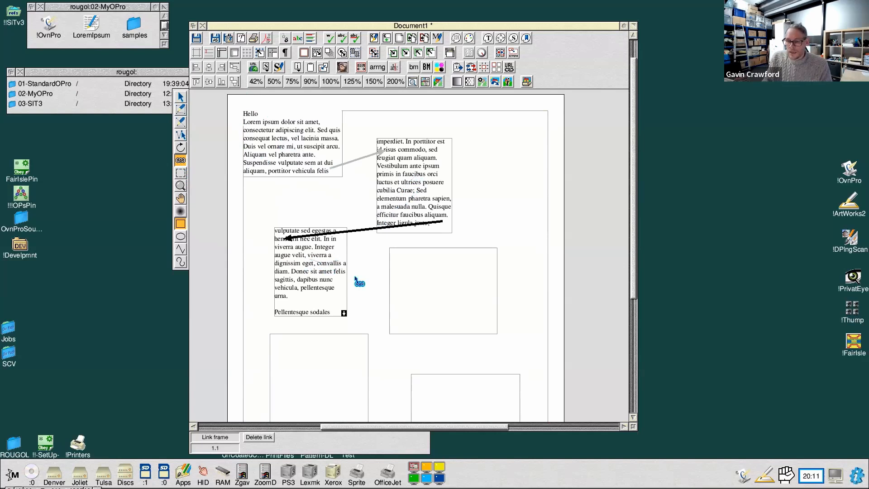
left_click(455, 295)
left_click(337, 371)
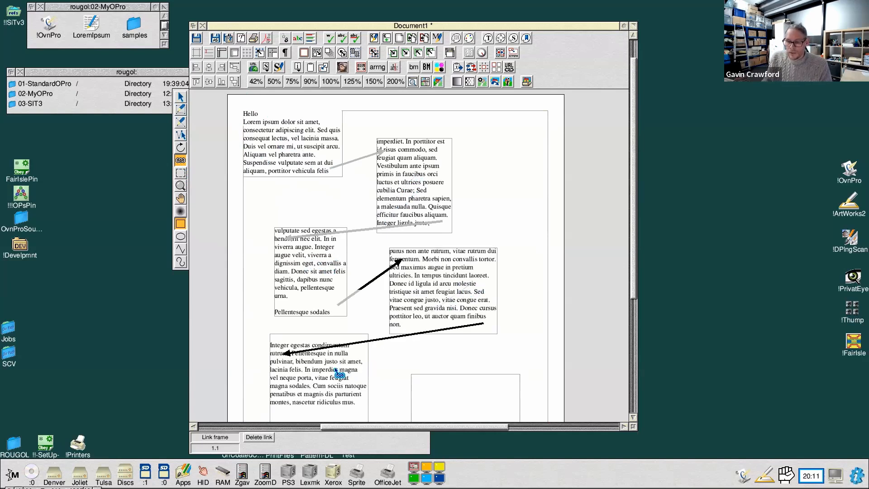
scroll(345, 362, "down", 5)
left_click_drag(325, 321, 445, 350)
left_click(447, 353)
scroll(475, 319, "down", 2)
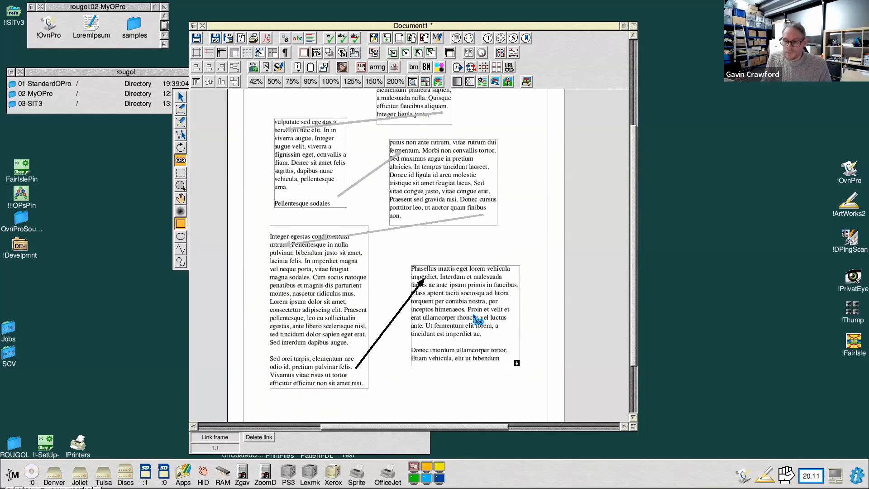
Reroute the links so the third frame flows to the lower-left frame, then the middle-right frame, then the lower-right frame
left_click(430, 294)
left_click(396, 153)
left_click(374, 232)
key("Delete")
left_click_drag(316, 167, 469, 298)
scroll(471, 317, "up", 3)
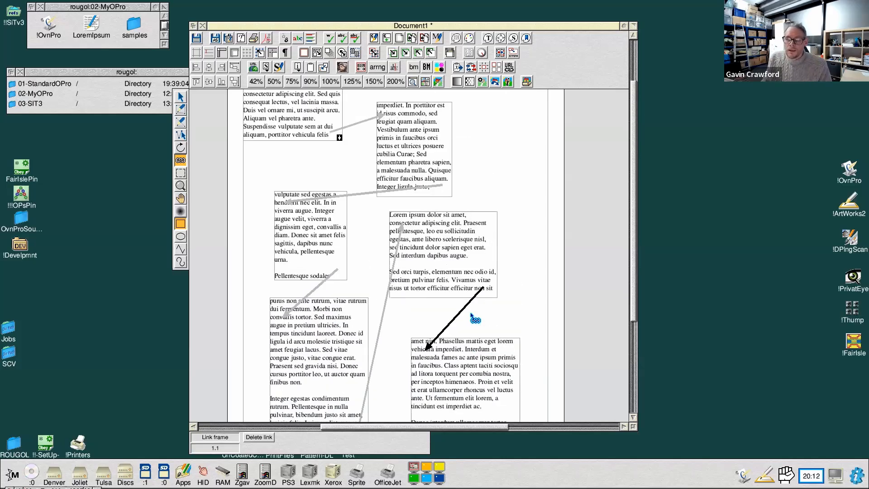
scroll(473, 317, "up", 3)
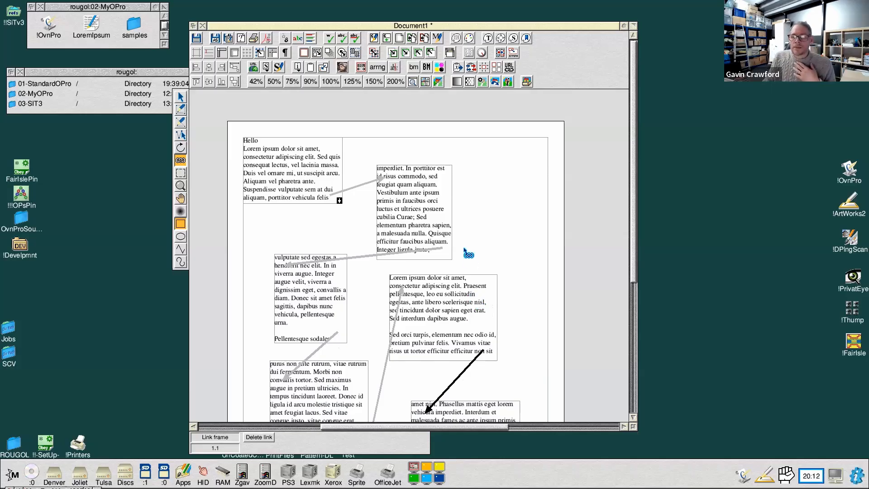
Close the modified document and discard its changes
left_click(202, 26)
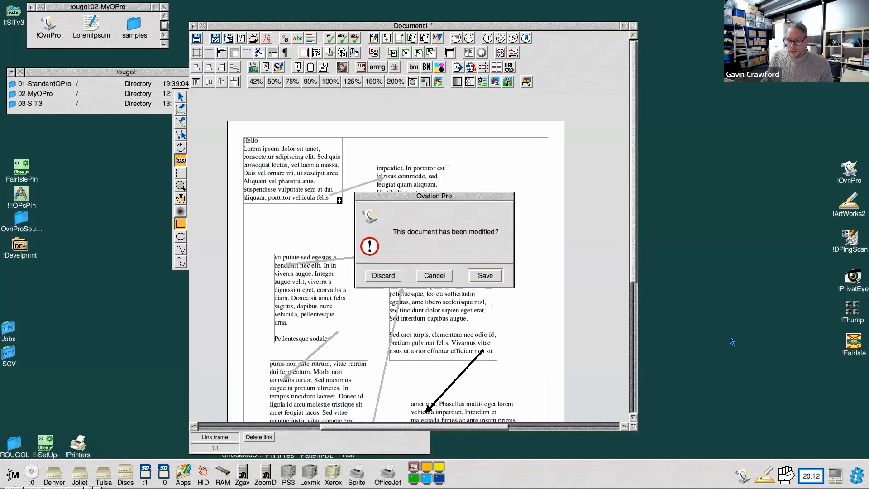
left_click(391, 277)
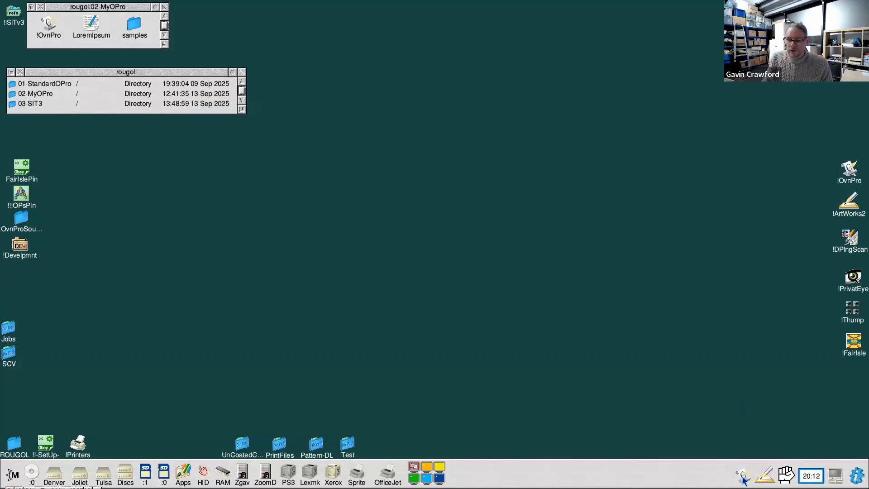
Create a new document, load the LoremIpsum text into its main frame and display it at 75% zoom
double_click(21, 173)
left_click_drag(172, 265, 262, 95)
left_click_drag(84, 27, 191, 183)
left_click_drag(375, 252, 522, 479)
left_click(505, 91)
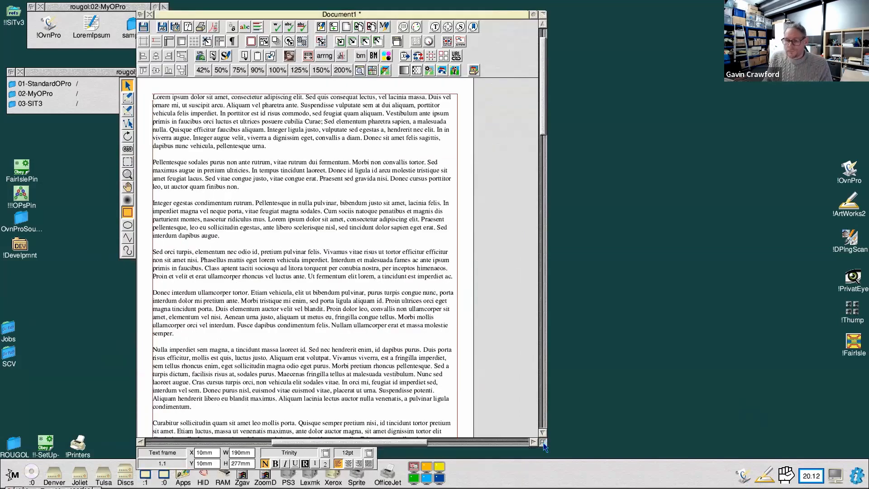
left_click(239, 71)
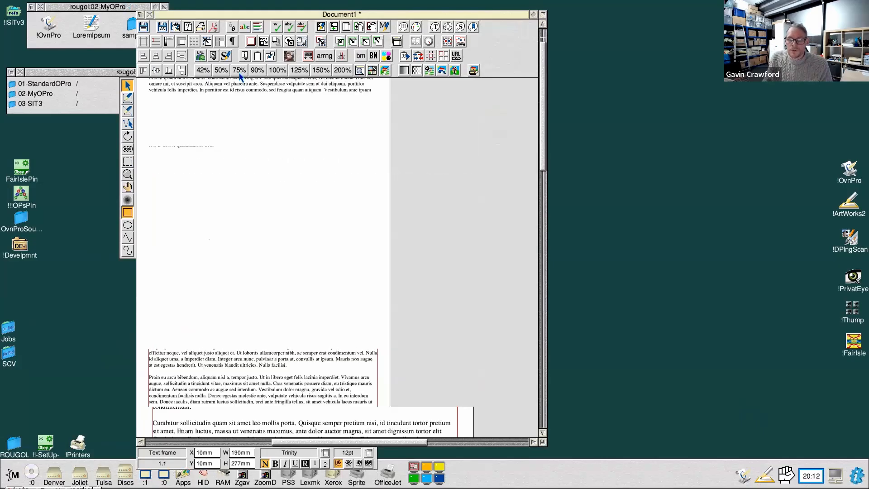
left_click_drag(287, 14, 409, 29)
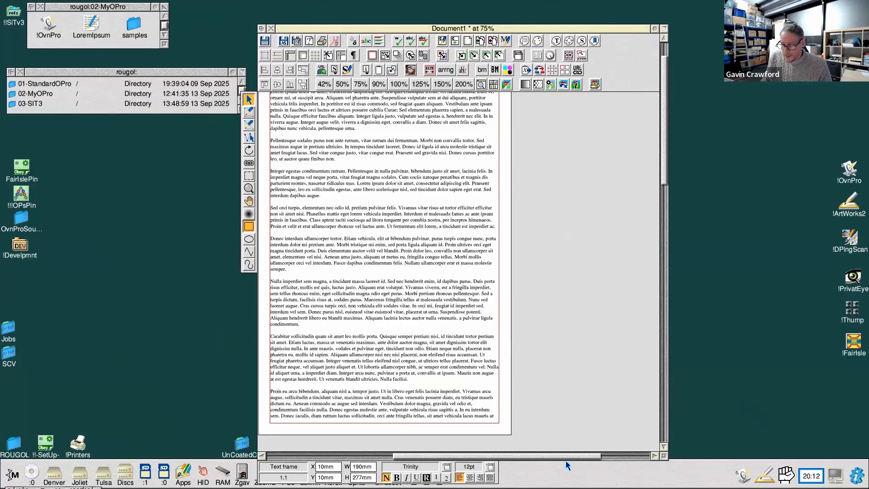
Turn off the Pasteboard in the document's view options
left_click_drag(565, 456, 532, 458)
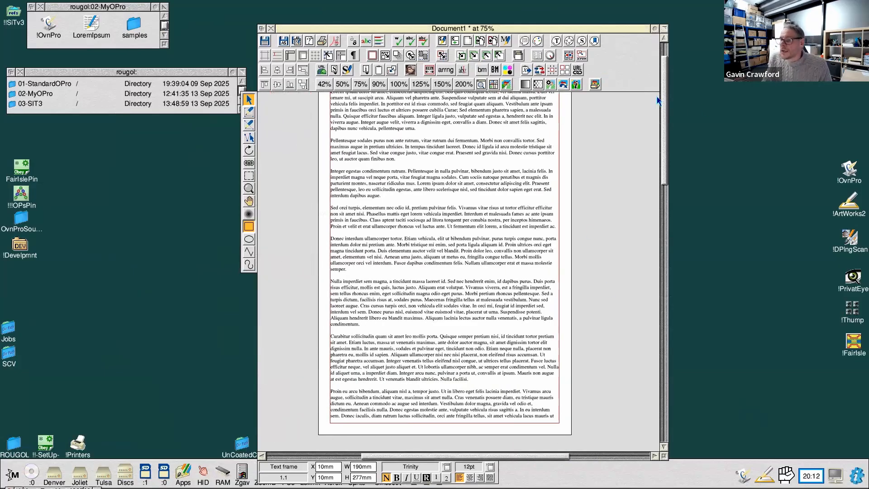
left_click_drag(662, 102, 662, 89)
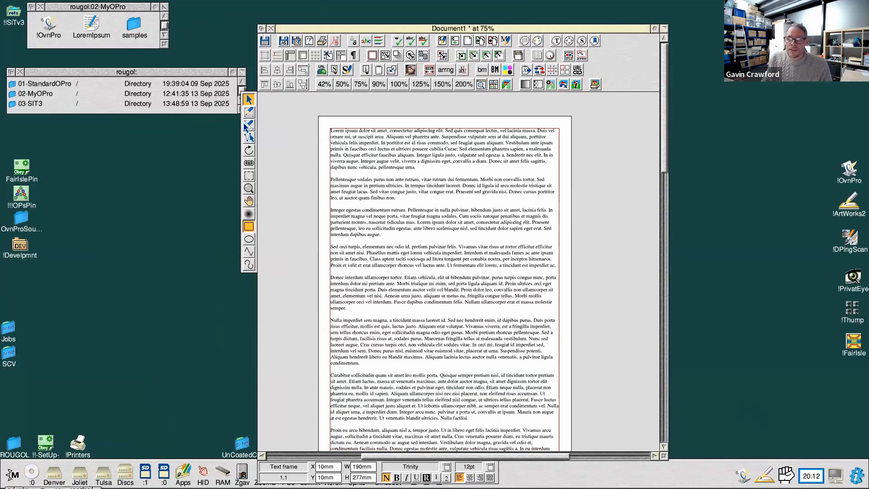
double_click(326, 105)
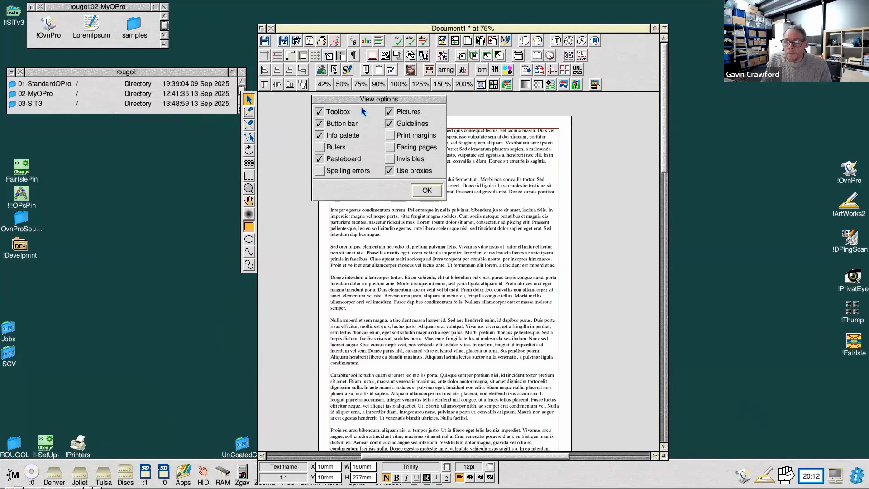
left_click(345, 162)
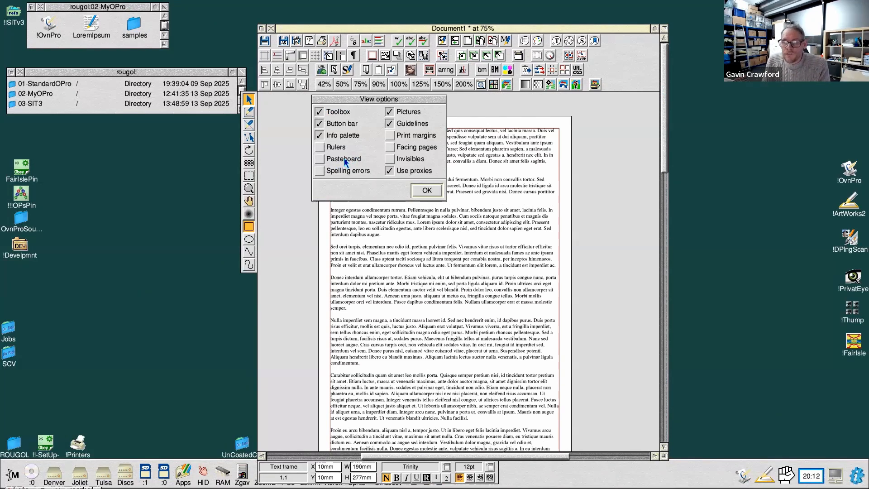
left_click(427, 192)
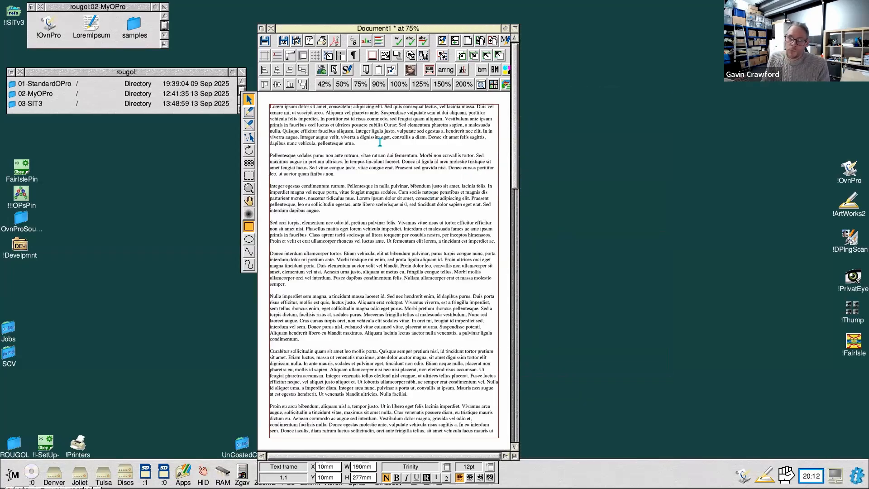
Toggle the pasteboard display until it is shown, then widen the document window and move it up and left
mouse_move(509, 64)
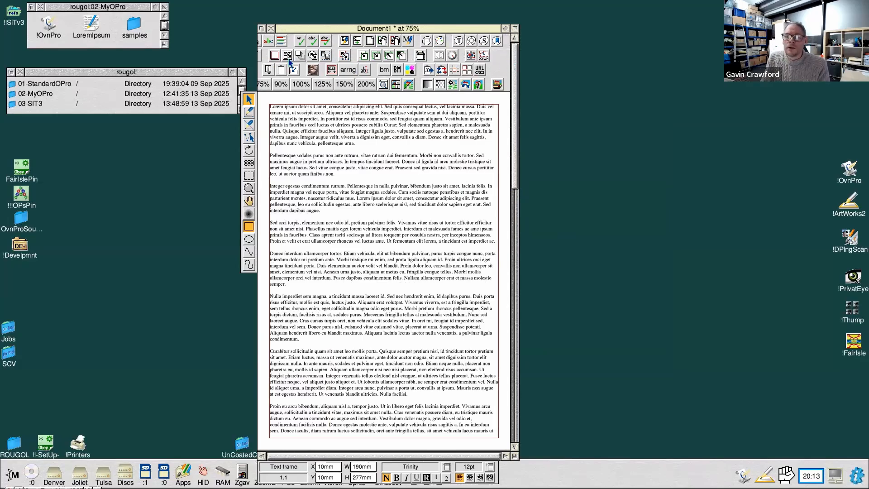
mouse_move(261, 67)
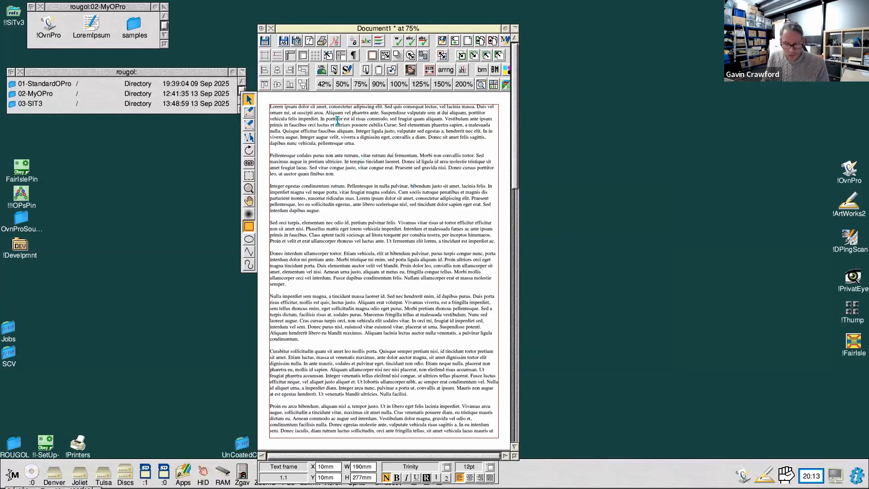
left_click(302, 57)
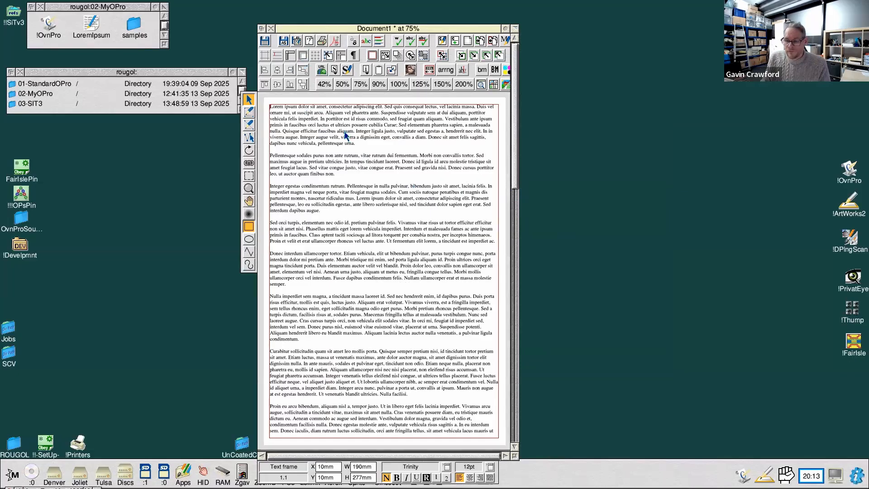
left_click(302, 56)
left_click(340, 56)
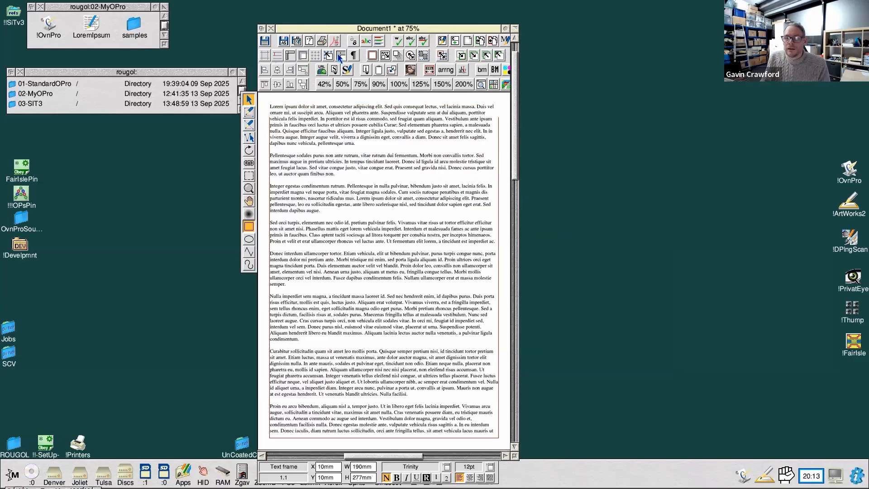
mouse_move(513, 457)
left_mouse_down()
mouse_move(547, 457)
mouse_move(523, 454)
left_mouse_up()
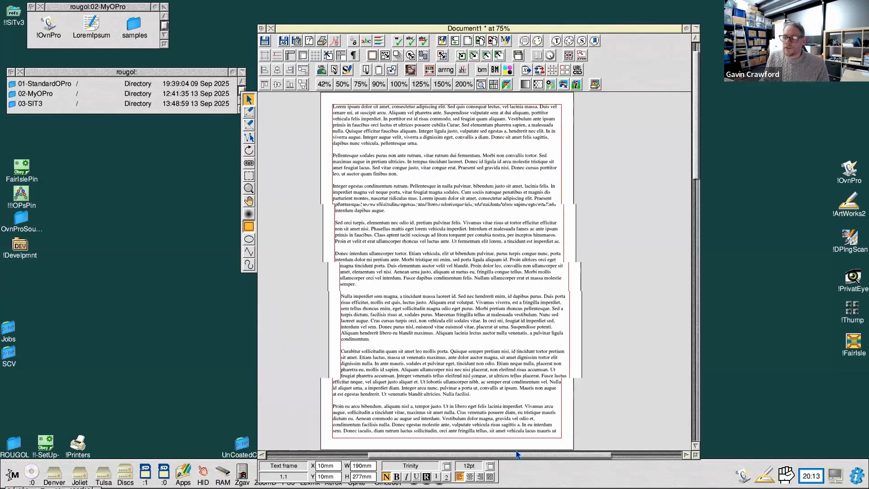
left_click_drag(602, 29, 548, 16)
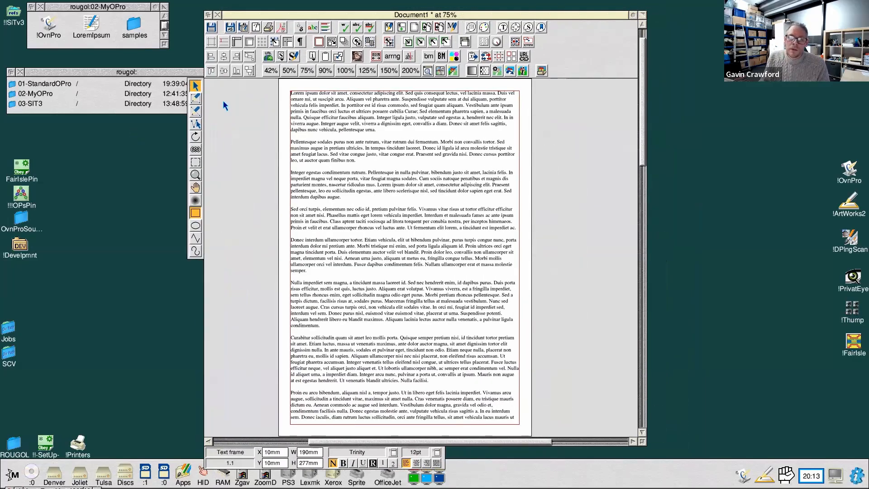
Draw an empty text frame on the pasteboard beside the page, then narrow it to about 93 × 47 mm
left_click(195, 97)
left_click_drag(537, 107, 603, 166)
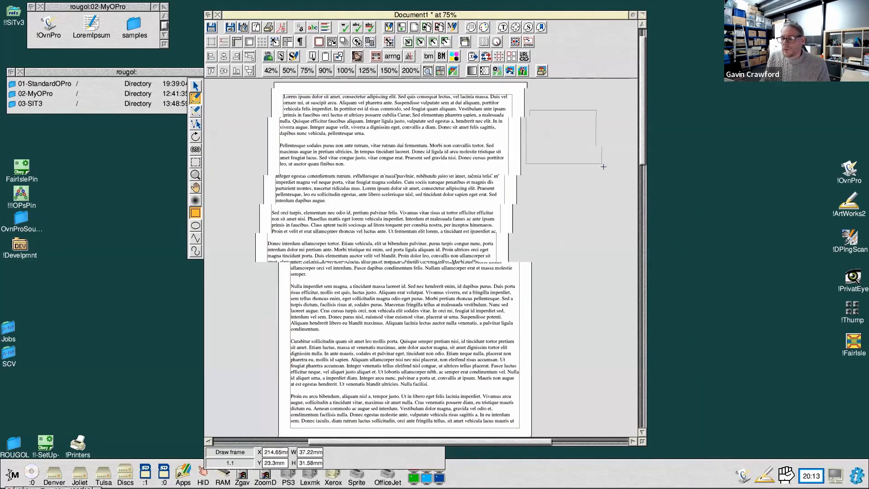
left_click(506, 129)
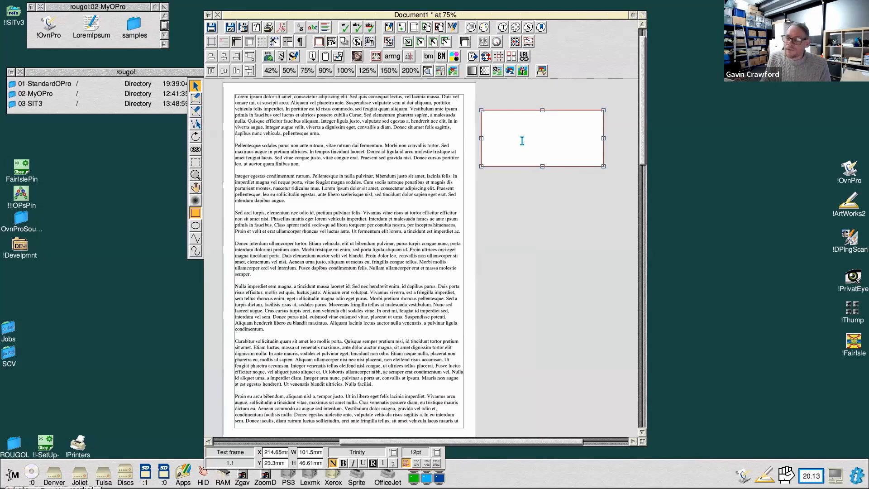
left_click_drag(483, 140, 491, 140)
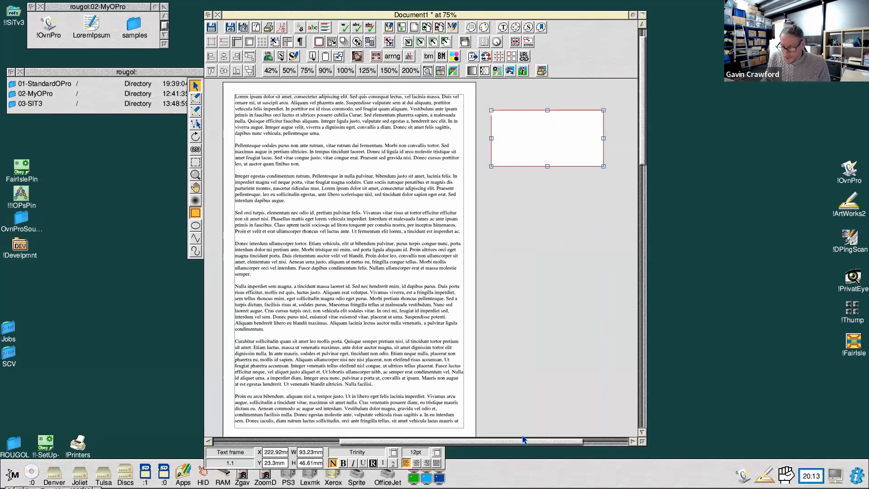
Open the document's master page for editing
left_click_drag(518, 442, 501, 441)
left_click(367, 193)
middle_click(370, 192)
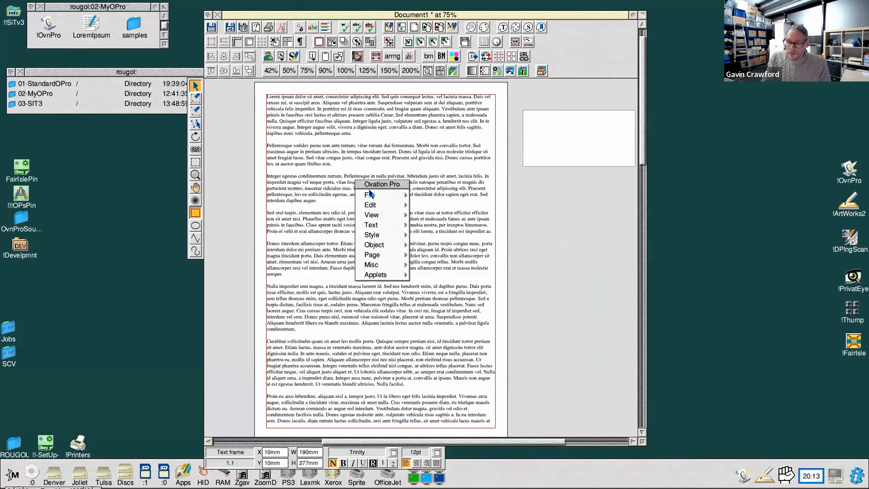
mouse_move(403, 255)
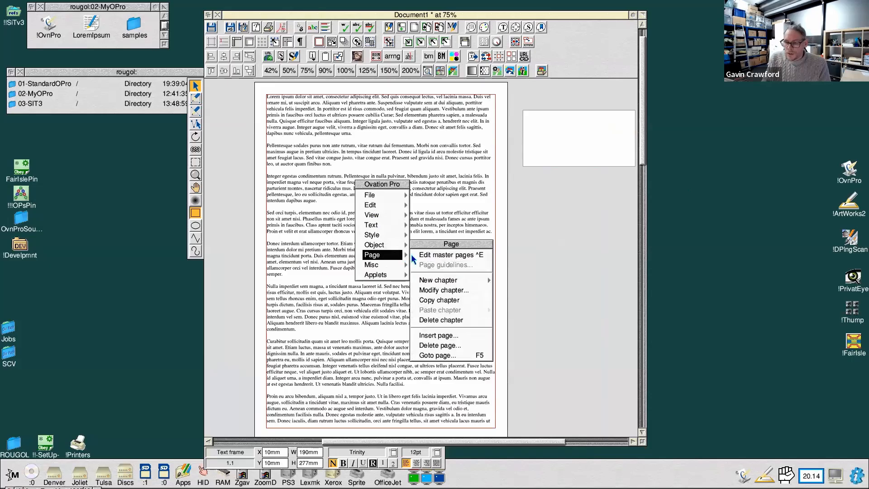
left_click(458, 259)
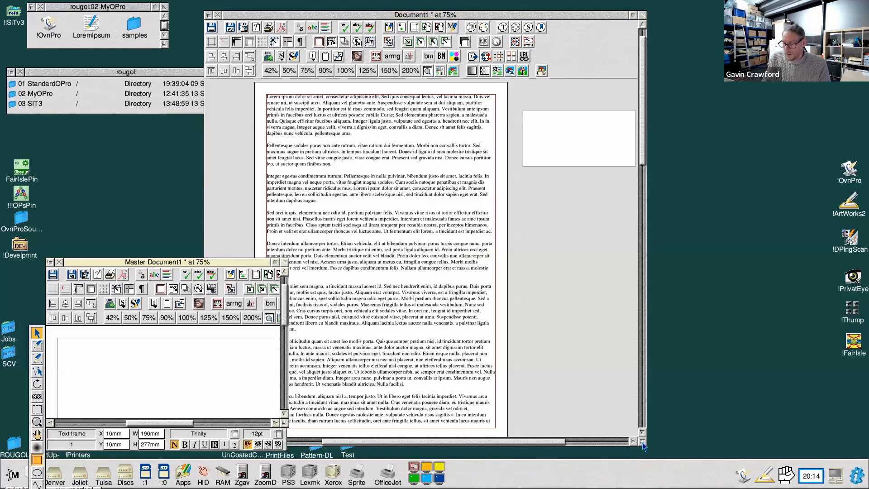
Arrange the document and master page windows side by side, with the master page enlarged and shown at 42% zoom
left_click(450, 14)
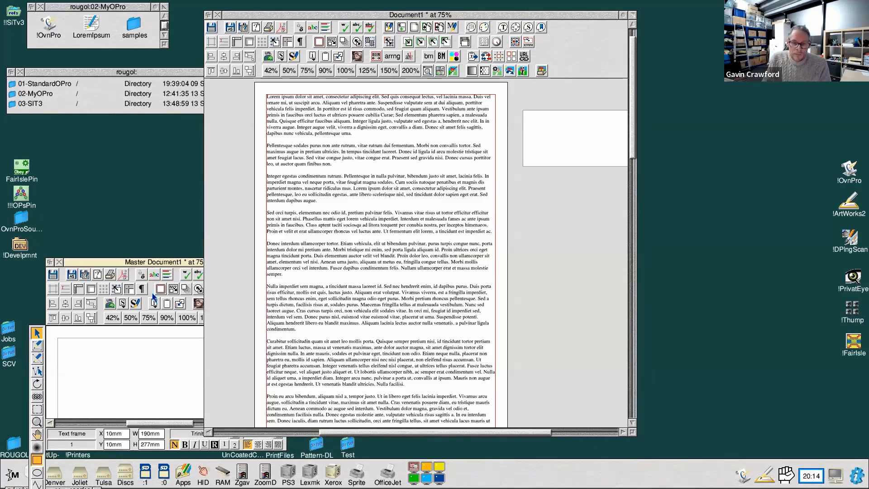
left_click_drag(157, 262, 155, 166)
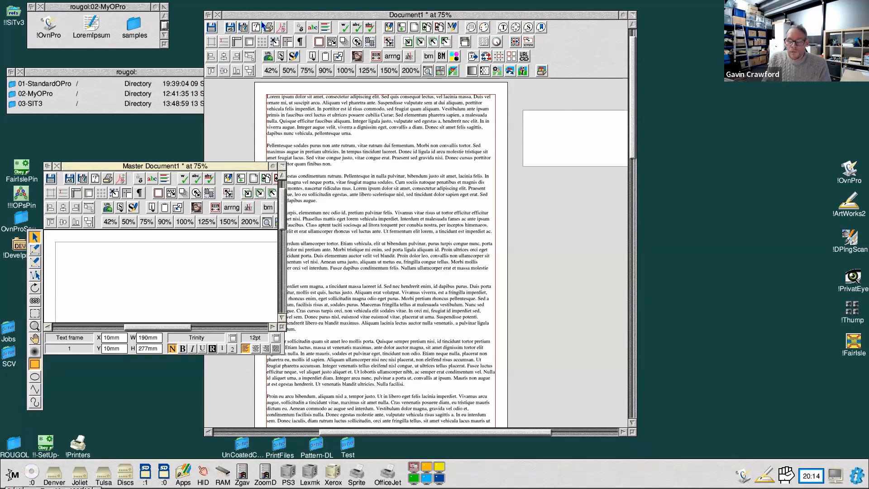
left_click_drag(266, 18, 407, 26)
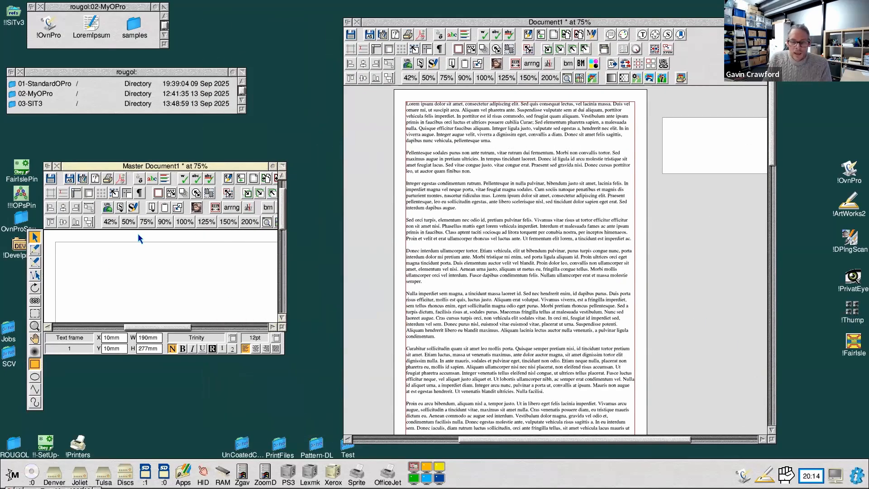
left_click(111, 222)
left_click_drag(282, 327, 363, 460)
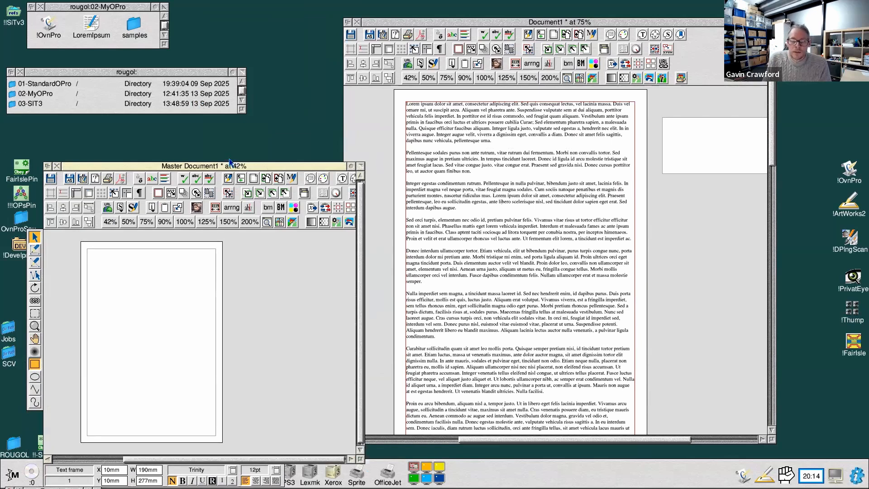
left_click_drag(231, 166, 247, 92)
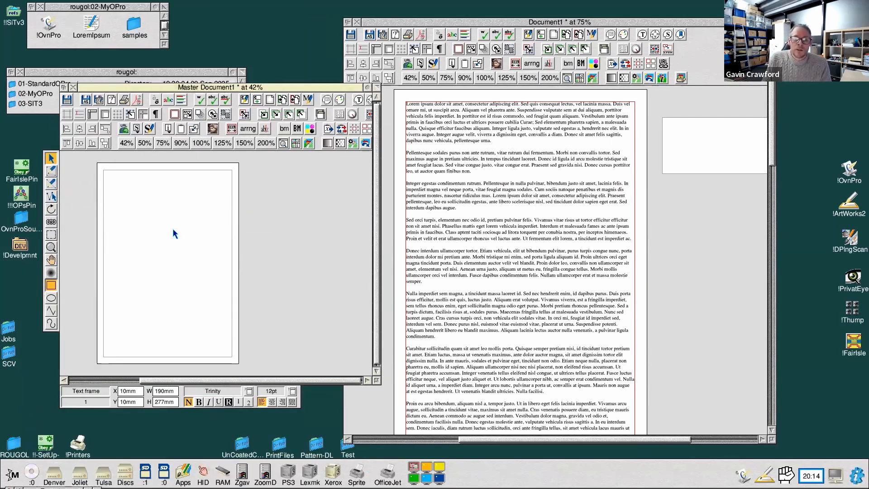
Shrink the master page's main text frame to about 150 mm wide, starting about 27 mm across and 37 mm down, and raise its lower edge
left_click(163, 240)
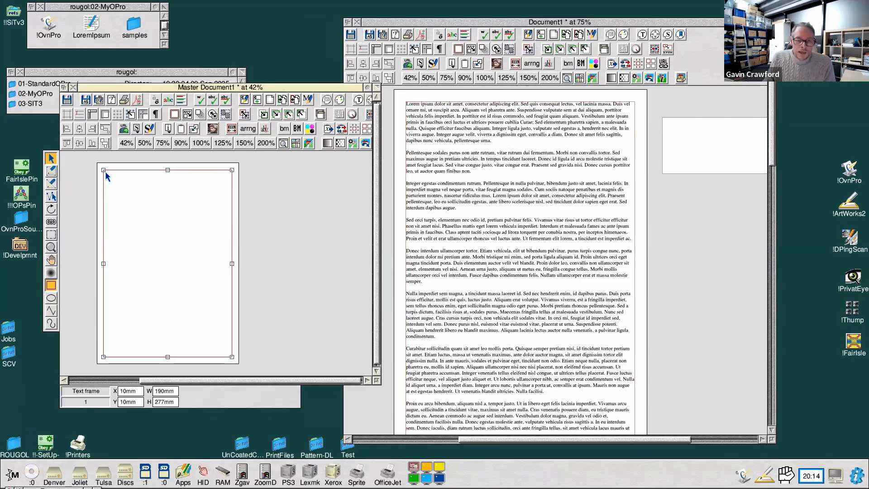
left_click_drag(108, 172, 118, 191)
left_click_drag(233, 274, 216, 273)
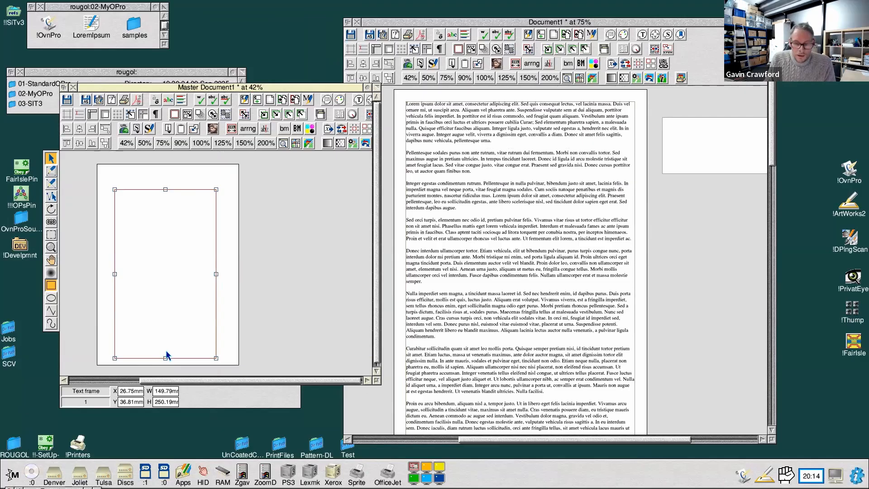
mouse_move(167, 359)
left_mouse_down()
mouse_move(168, 340)
mouse_move(234, 359)
left_mouse_up()
Draw a text frame of about 24 × 19 mm in the master page's lower-right corner and insert a centred 36pt page number
left_click(52, 172)
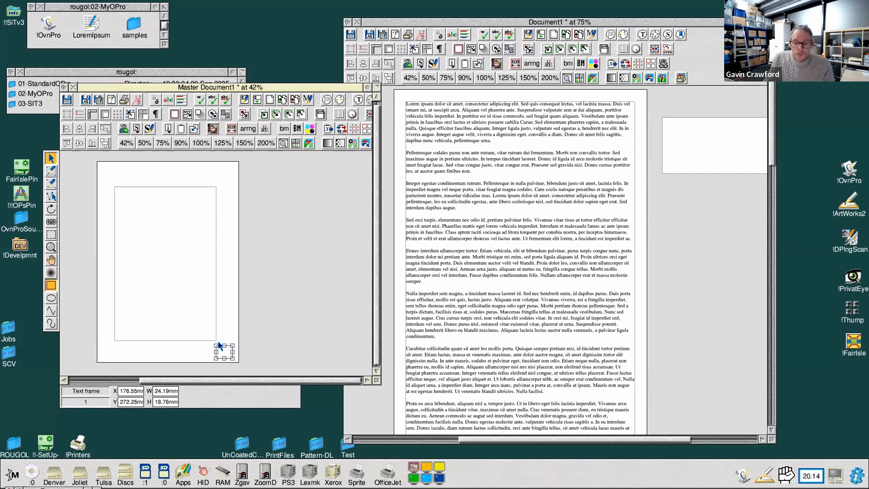
left_click(227, 352)
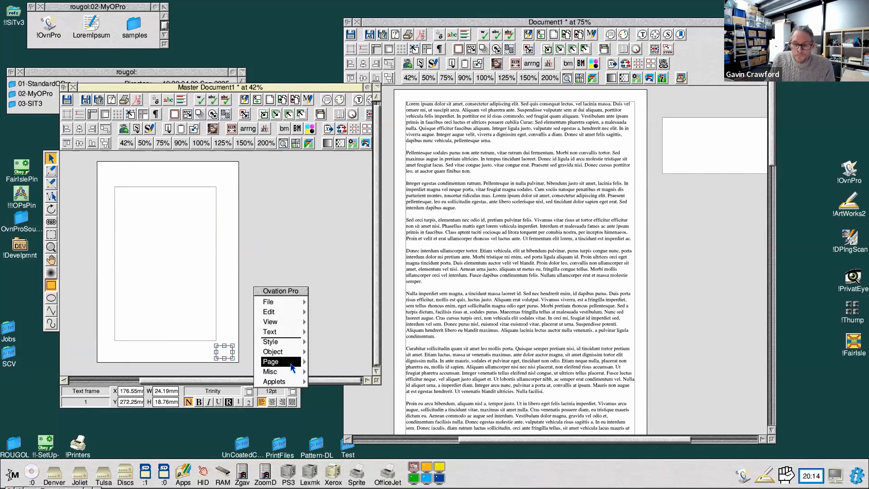
mouse_move(300, 371)
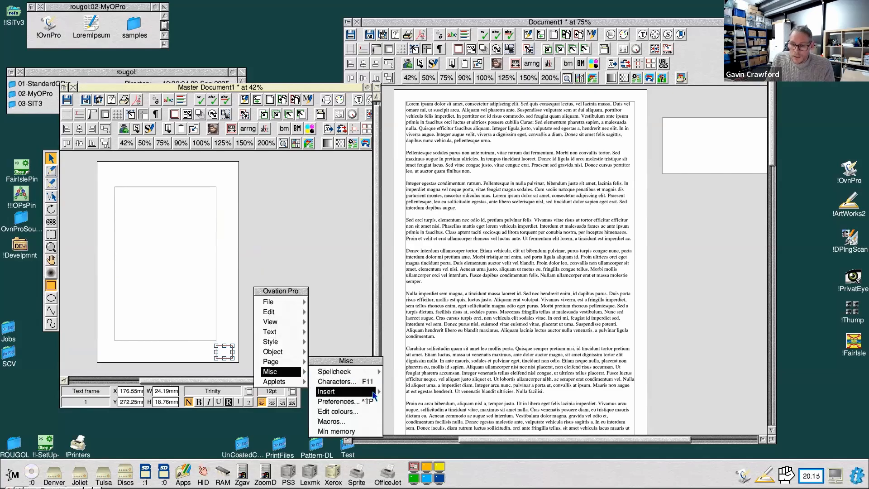
mouse_move(378, 391)
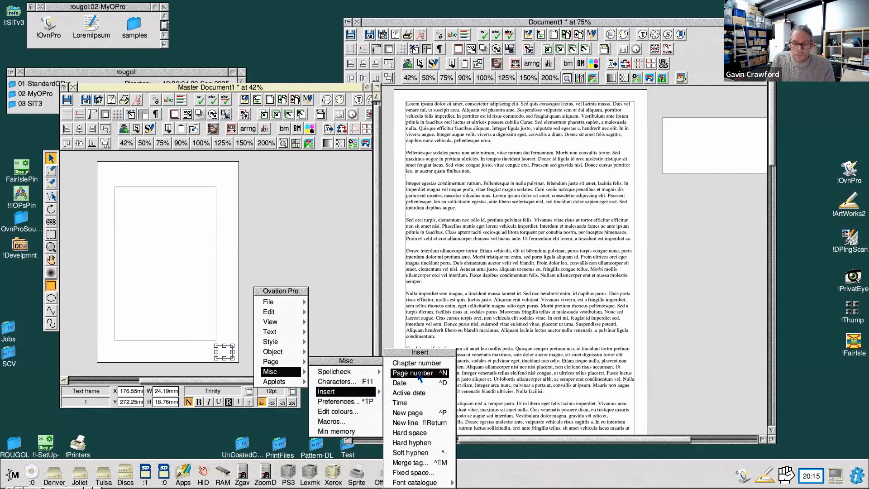
left_click(418, 377)
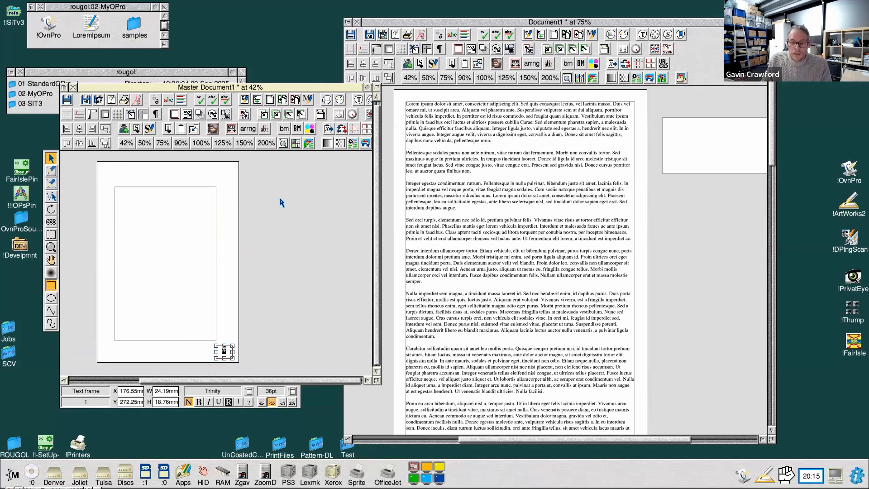
Draw a header text frame about 150 × 15 mm above the master page's main frame and enter "ROUGOL Example"
left_click(226, 201)
left_click(51, 170)
left_click_drag(115, 171, 216, 182)
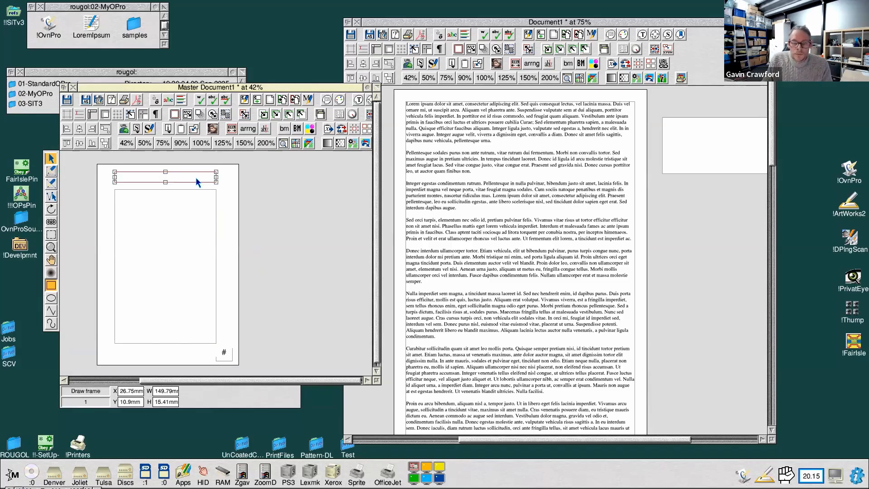
type("doc")
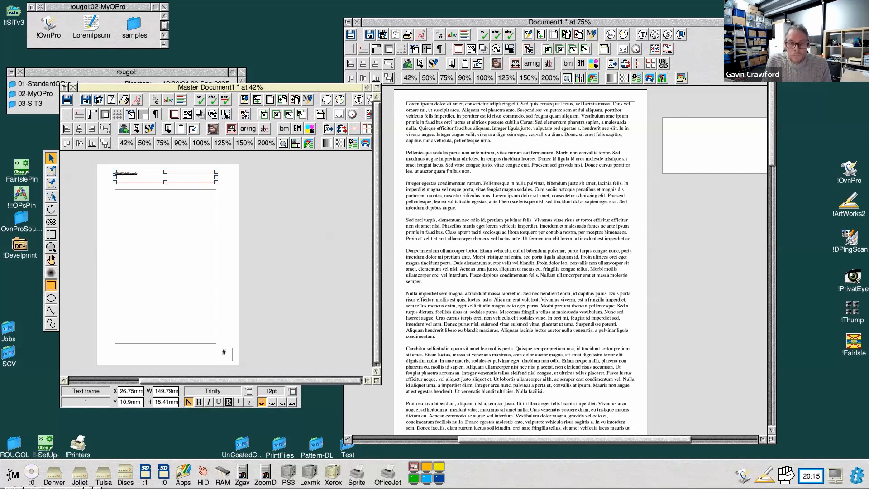
Format the header text as centred, bold and 26pt
key("ctrl+shift+c")
key("ctrl+b")
key("ctrl+bracketright")
key("ctrl+bracketright")
key("ctrl+bracketright")
key("ctrl+bracketright")
key("ctrl+bracketright")
key("ctrl+bracketright")
key("ctrl+bracketright")
key("ctrl+bracketright")
key("ctrl+bracketright")
key("ctrl+bracketright")
key("ctrl+bracketright")
key("ctrl+bracketright")
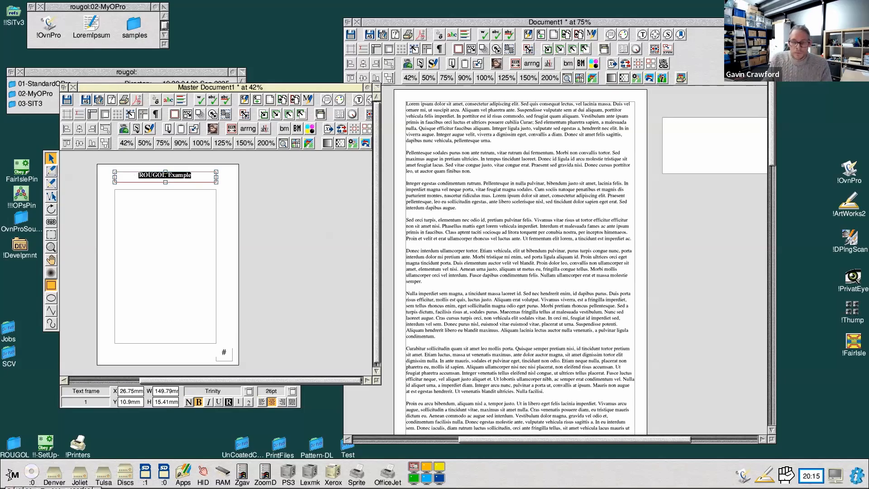
Close the master page window, reposition the document window and check the header and page number frames on its pages
left_click(73, 88)
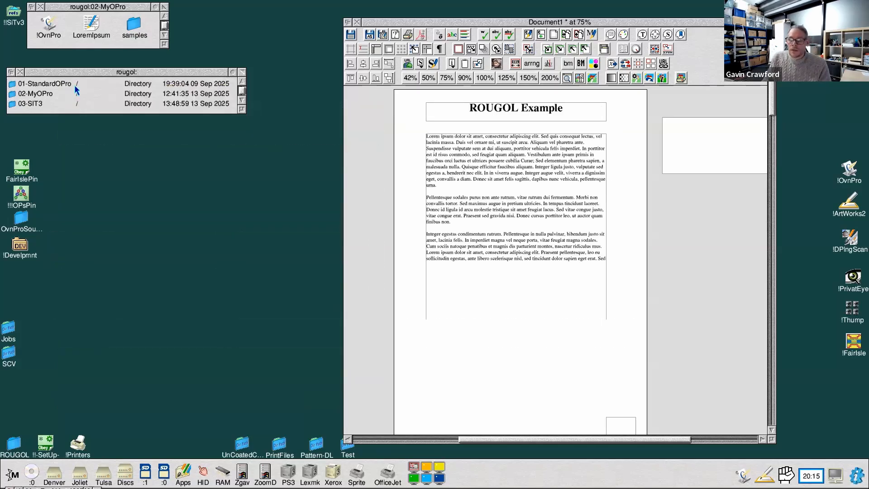
left_click_drag(538, 25, 453, 17)
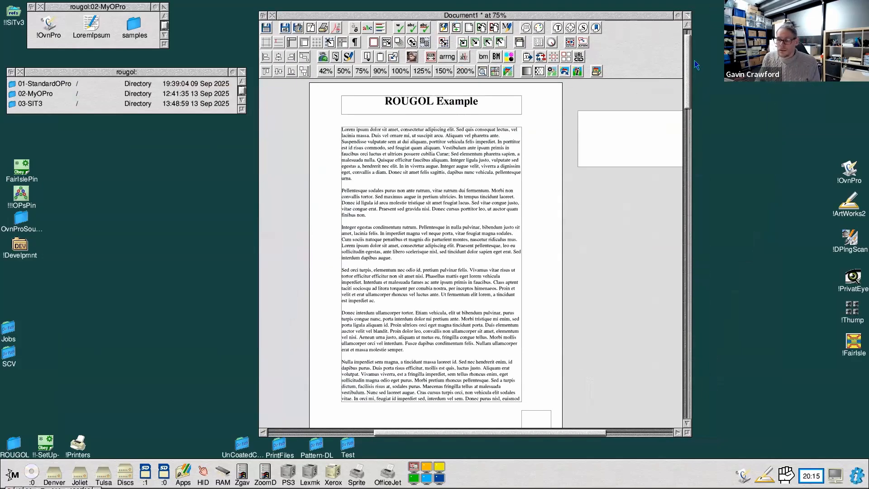
scroll(685, 87, "down", 5)
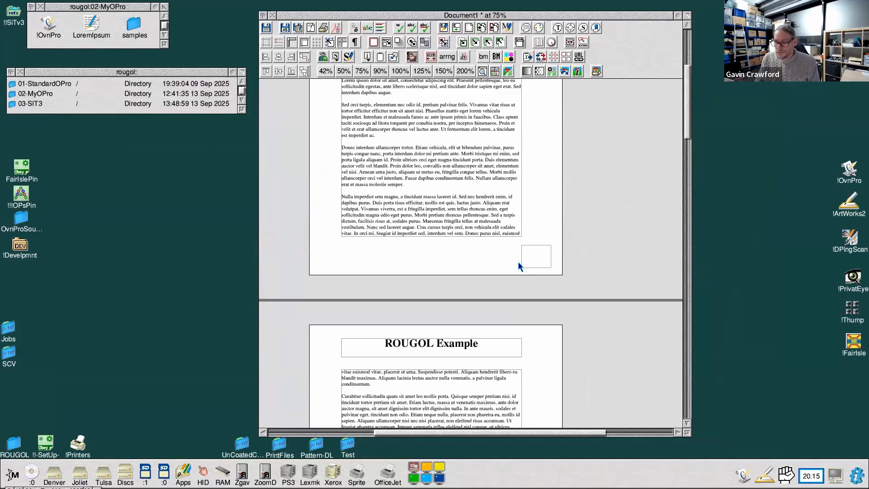
Select the page number frame on page 1 and examine the page numbers through to the last page
middle_click(543, 230)
left_click(528, 262)
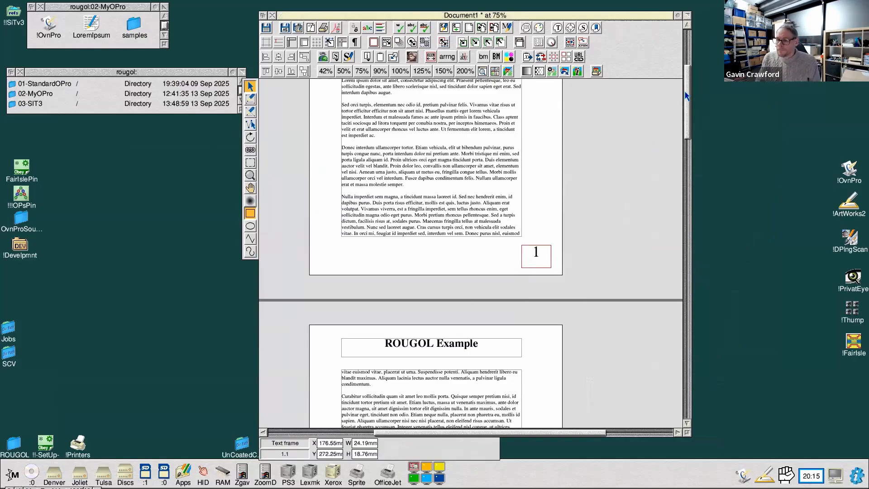
scroll(689, 98, "down", 1)
left_click_drag(689, 98, 669, 376)
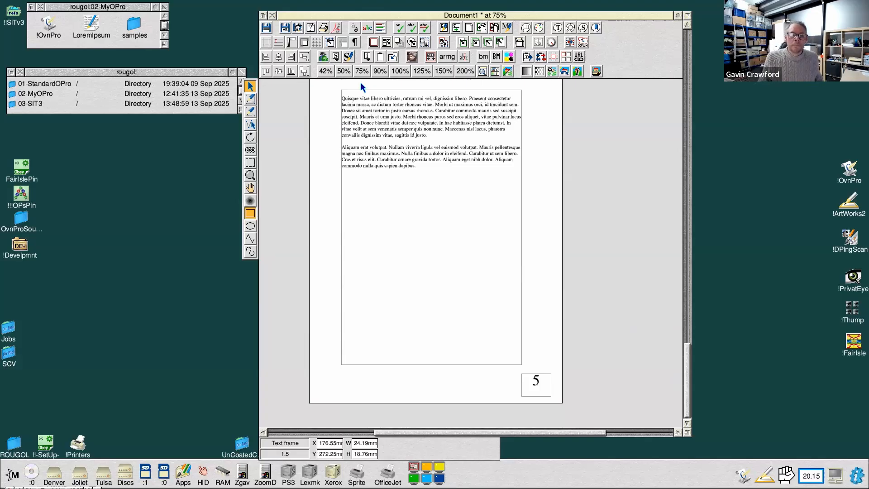
Glance into the samples folder, and close the document while discarding its unsaved changes
double_click(135, 26)
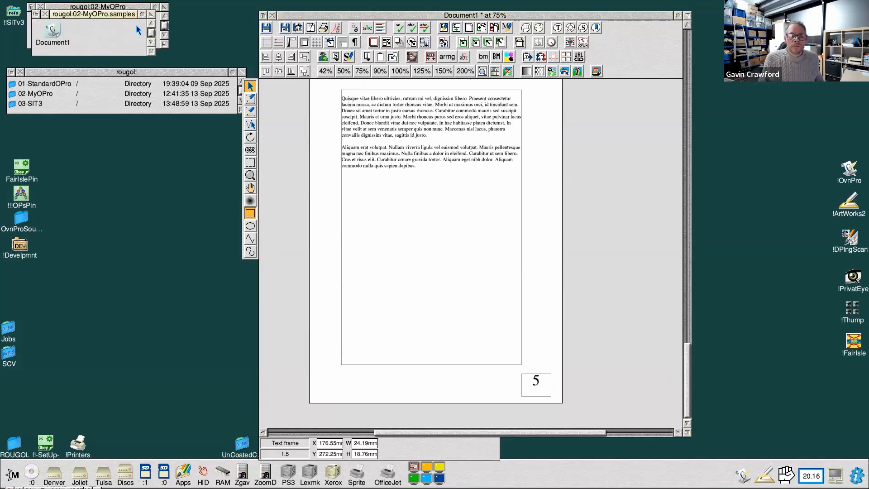
left_click(44, 15)
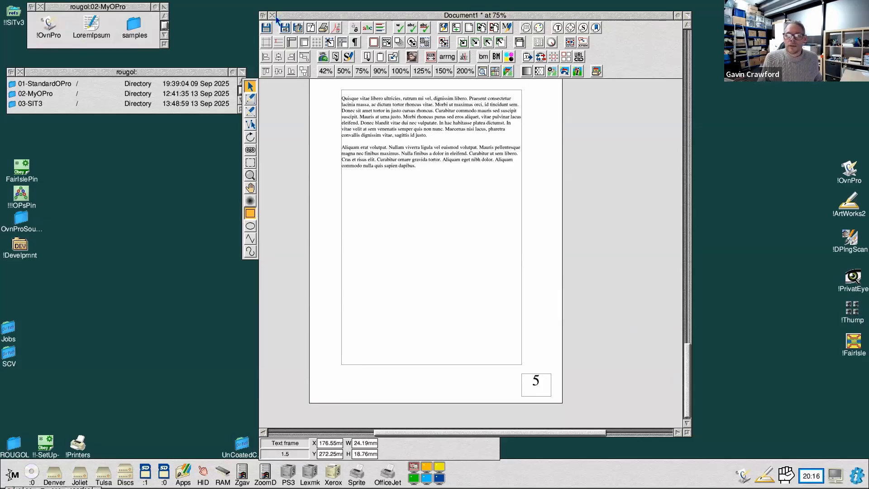
left_click(272, 15)
left_click(386, 278)
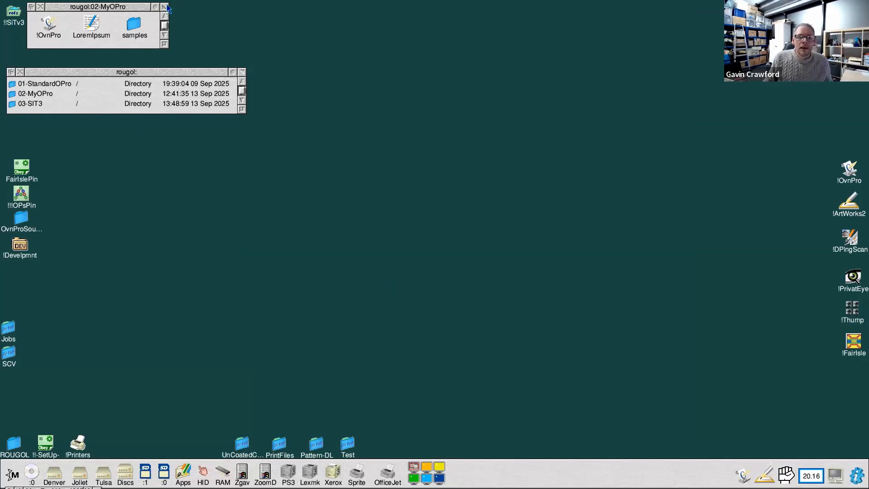
Open the Document1 sample from the samples folder and enlarge and reposition its window to show almost the whole page
double_click(141, 28)
double_click(59, 32)
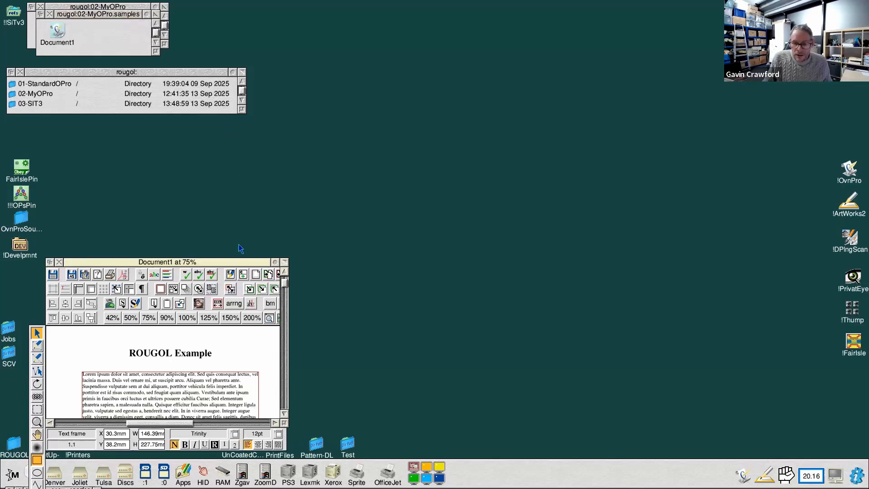
left_click_drag(239, 262, 433, 36)
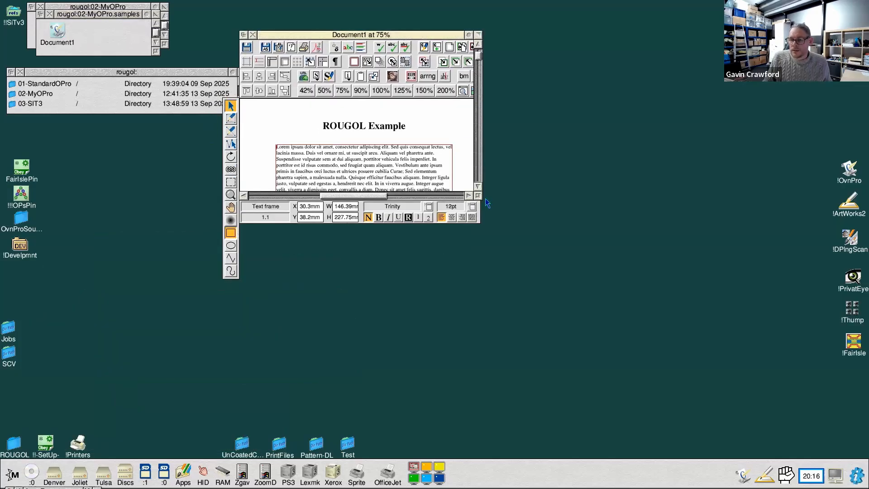
left_click_drag(478, 196, 584, 459)
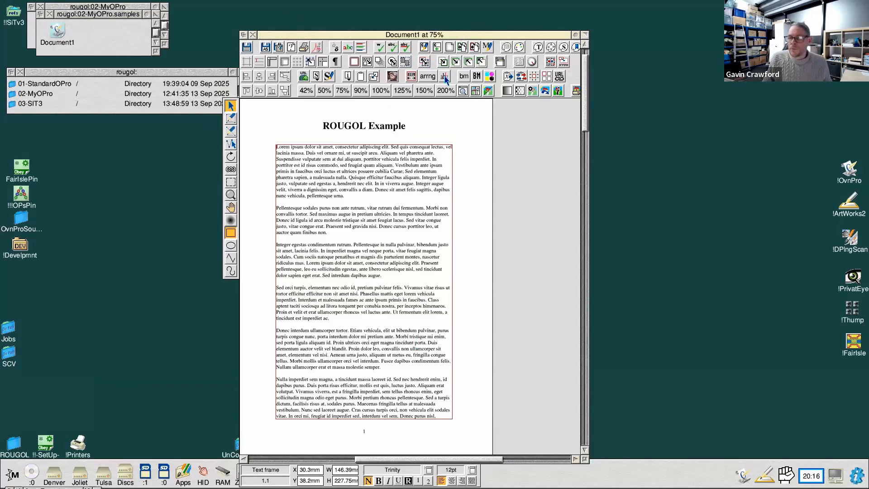
left_click_drag(424, 39, 425, 25)
left_click_drag(586, 98, 571, 96)
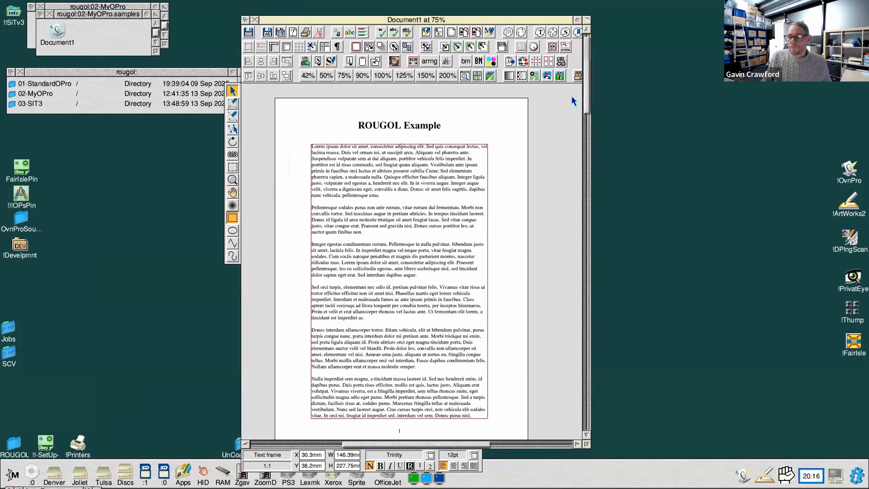
Open the sample document's master page for editing and enlarge its window to show the header, main and page number frames
middle_click(371, 185)
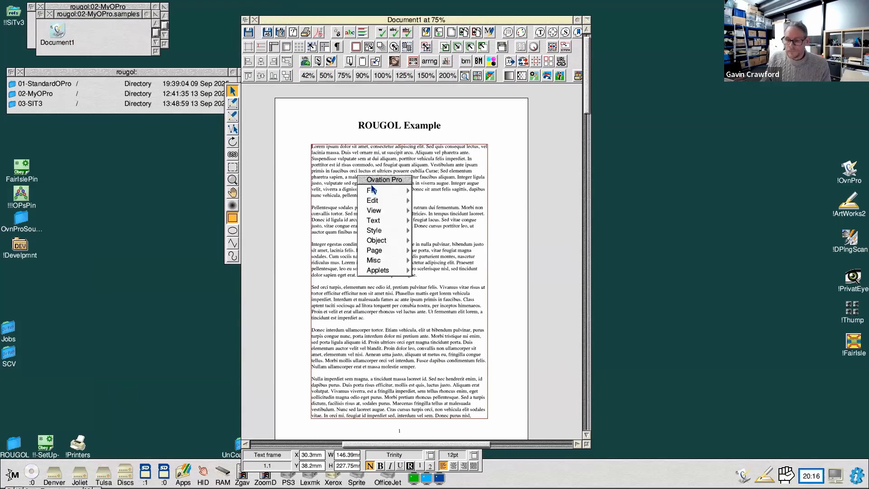
mouse_move(406, 254)
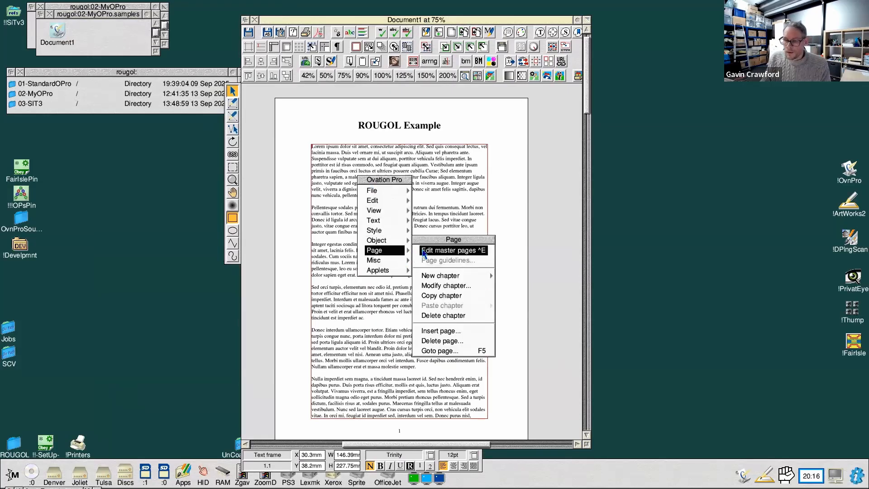
left_click(452, 250)
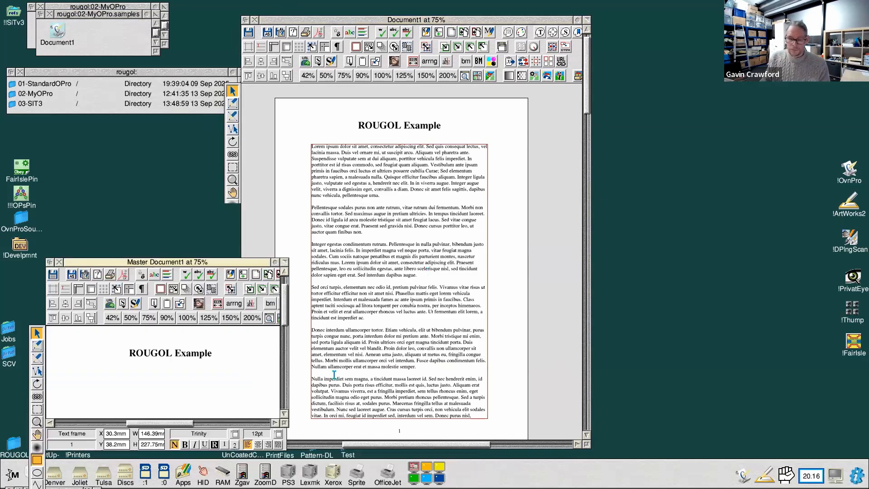
left_click(212, 258)
left_click_drag(211, 259, 229, 124)
left_click_drag(304, 291, 366, 420)
left_click(71, 156)
left_click(186, 264)
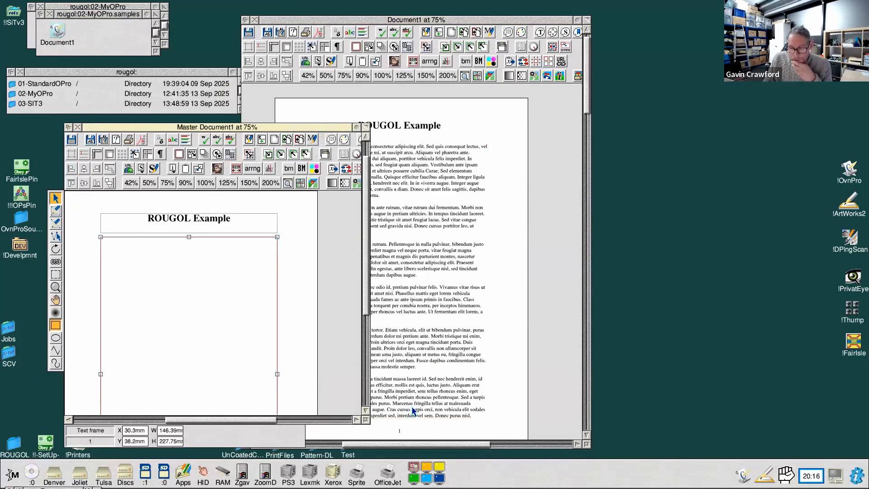
left_click_drag(373, 443, 372, 468)
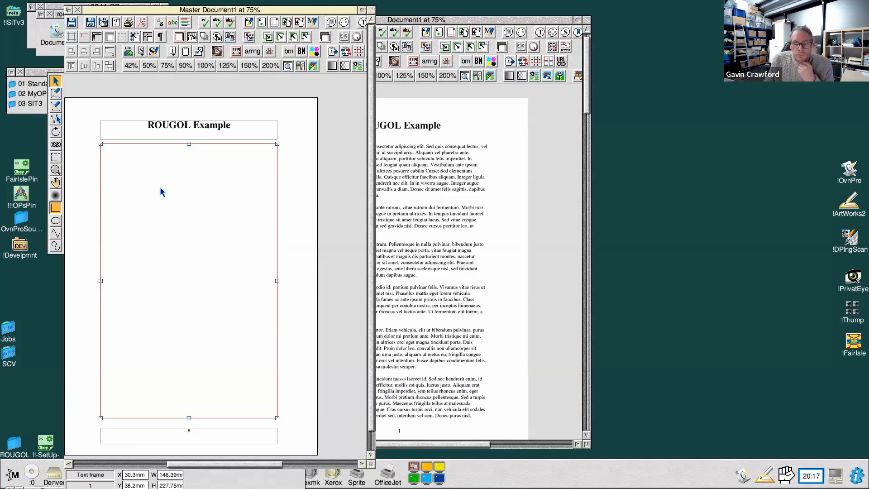
Delete the link on the master page's main text frame, and recreate the autolink chain by linking the frame to itself
left_click(60, 145)
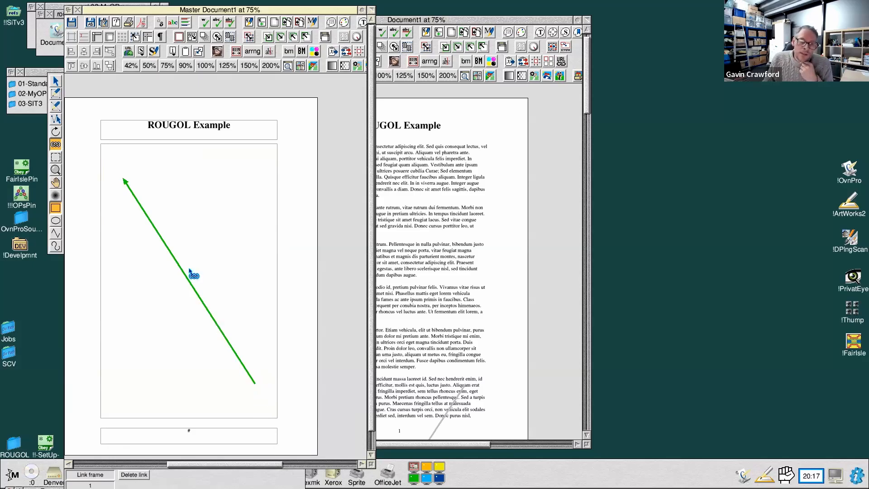
left_click(168, 250)
key("Delete")
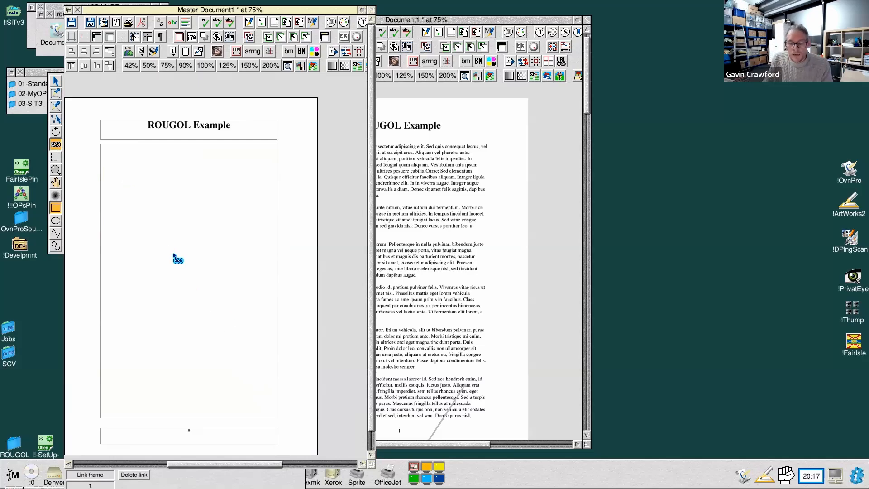
left_click(252, 370)
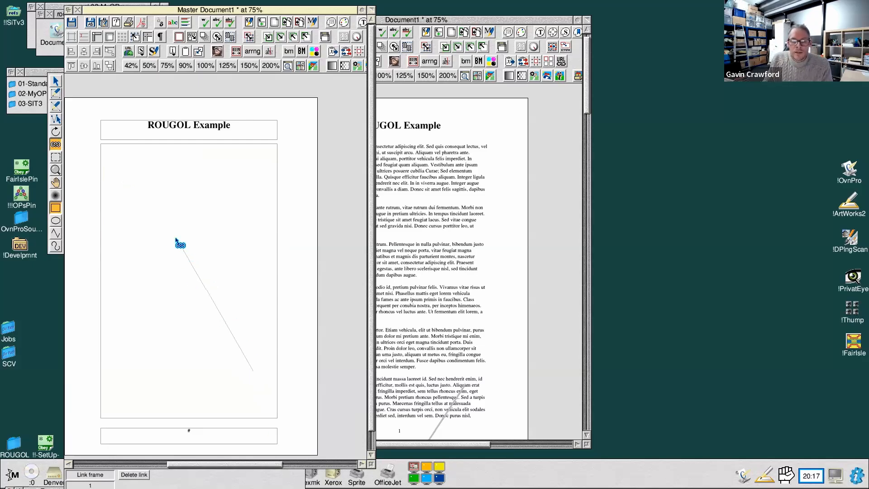
left_click(175, 236)
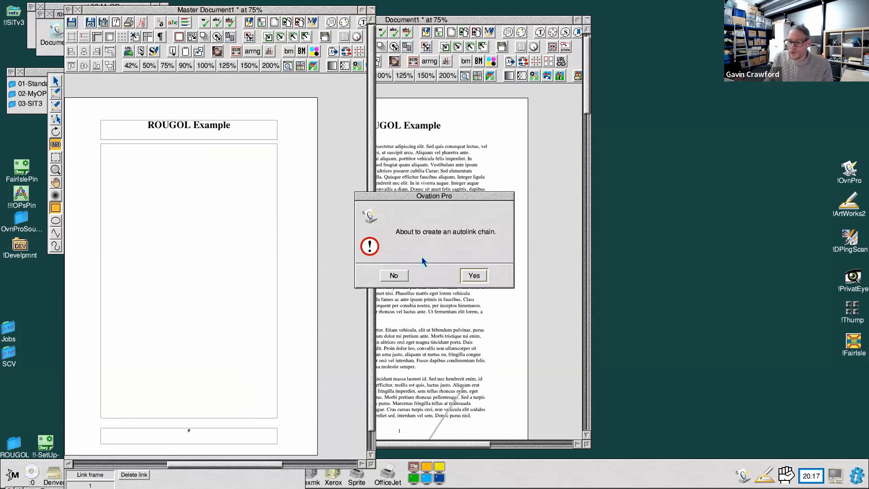
left_click(474, 275)
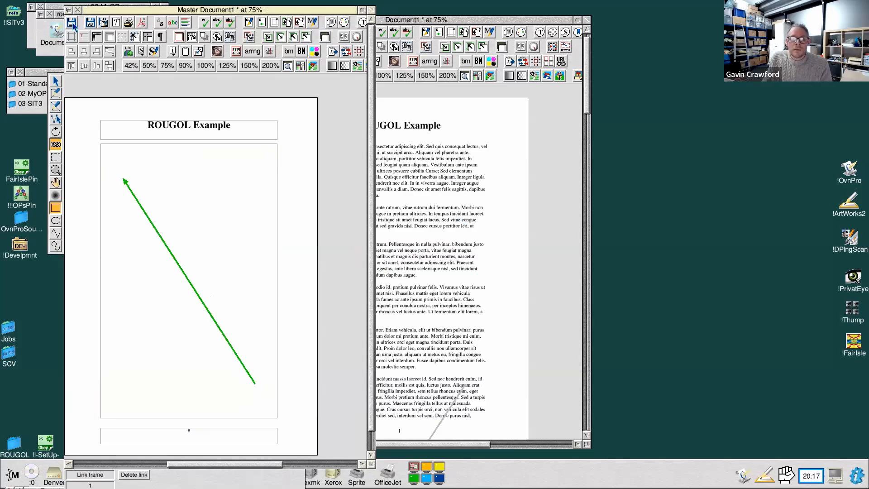
Close the master page window and examine the text flow, headers and page numbers across all the document's pages
left_click(78, 10)
left_click(384, 165)
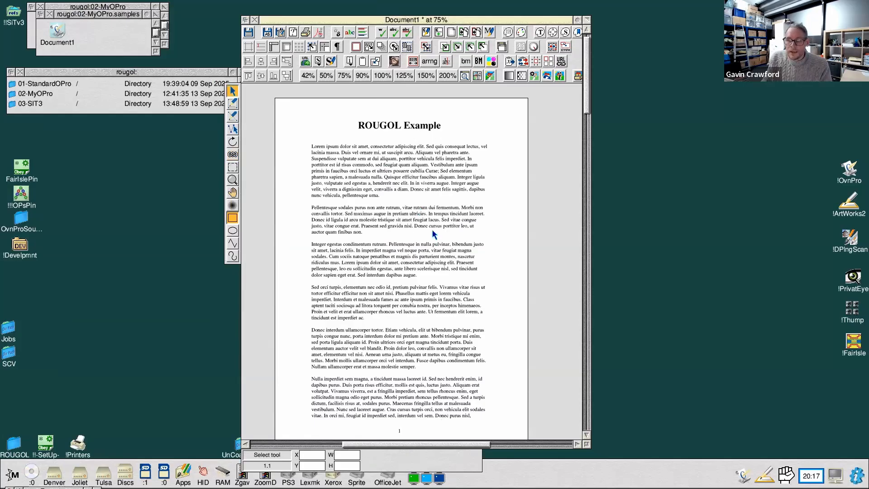
double_click(340, 171)
scroll(348, 184, "down", 10)
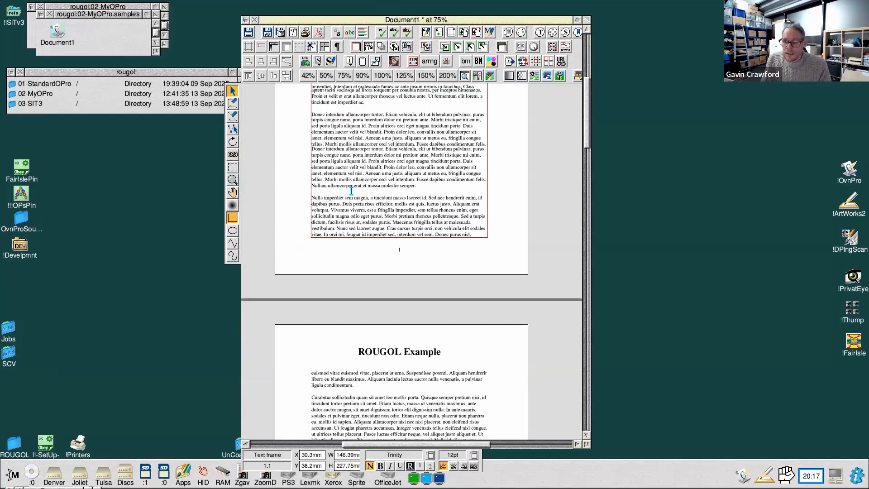
scroll(381, 254, "down", 5)
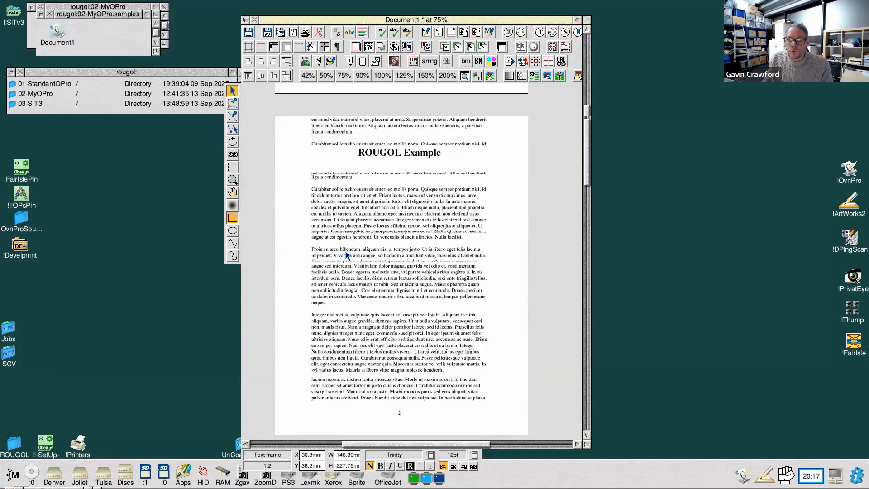
scroll(366, 248, "down", 5)
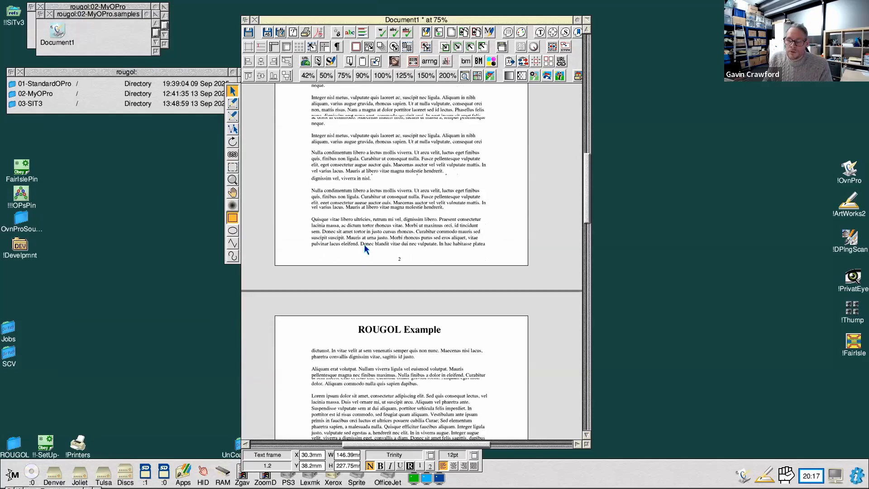
scroll(366, 248, "down", 10)
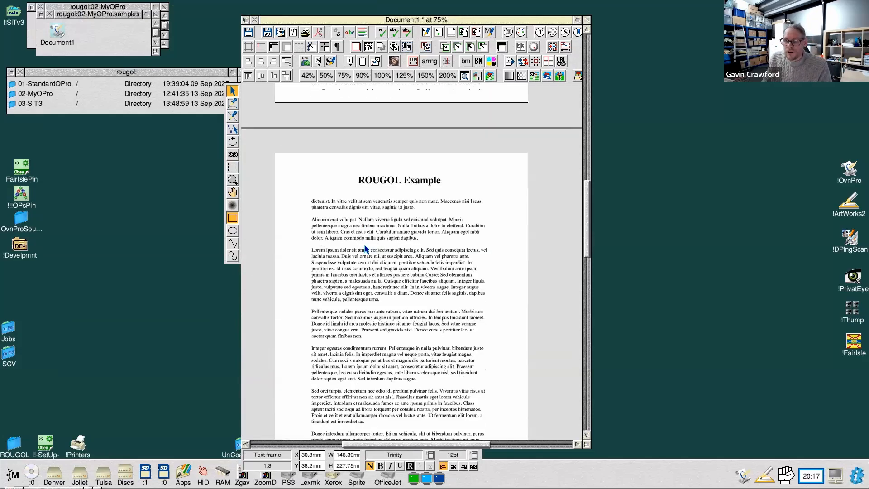
scroll(378, 240, "down", 10)
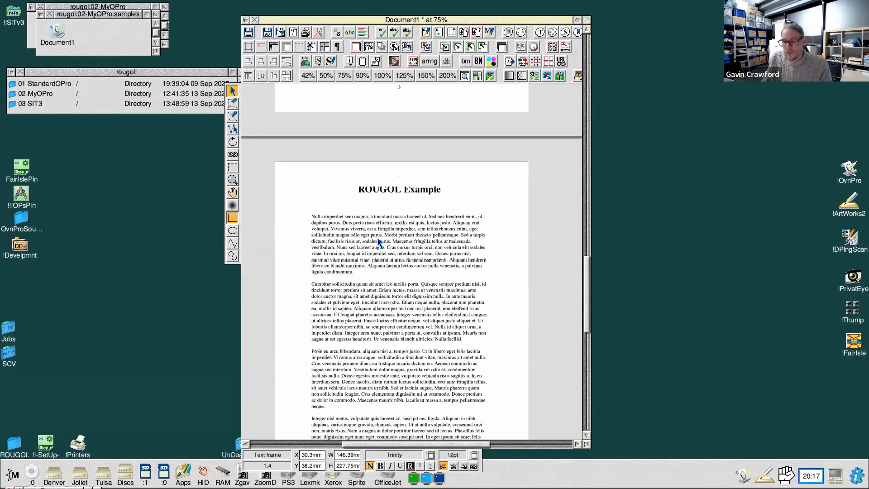
scroll(379, 243, "down", 10)
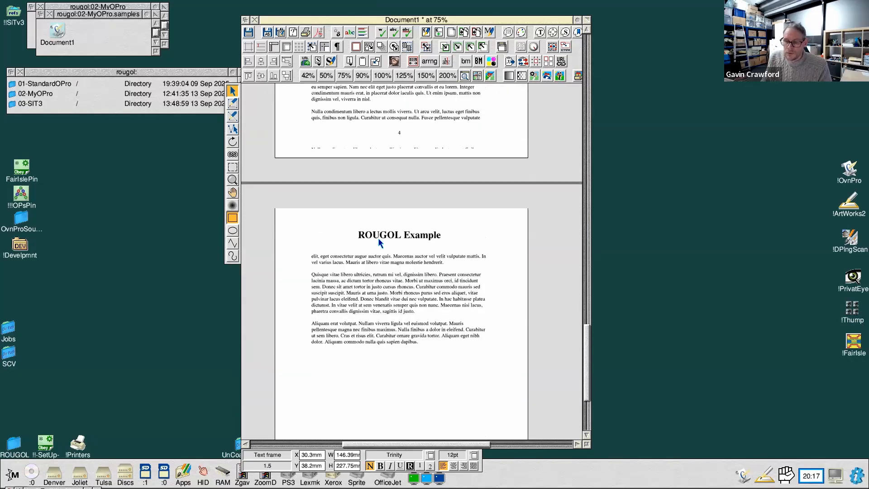
left_click(377, 155)
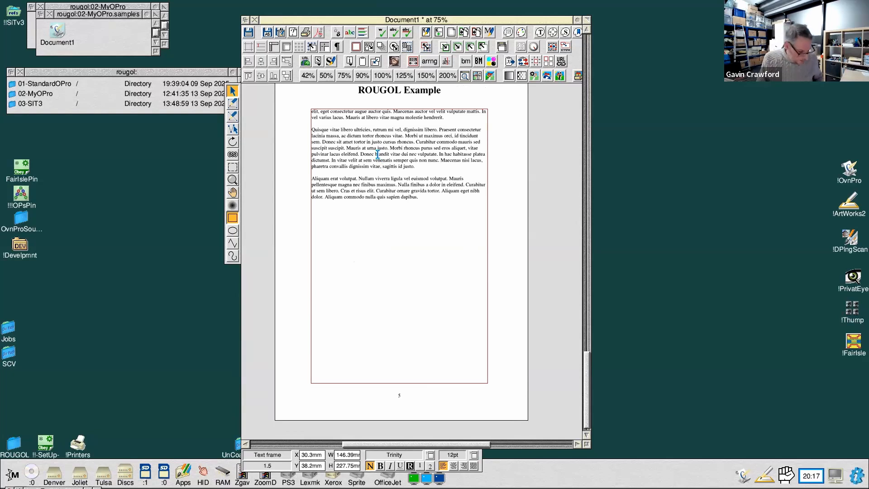
middle_click(427, 192)
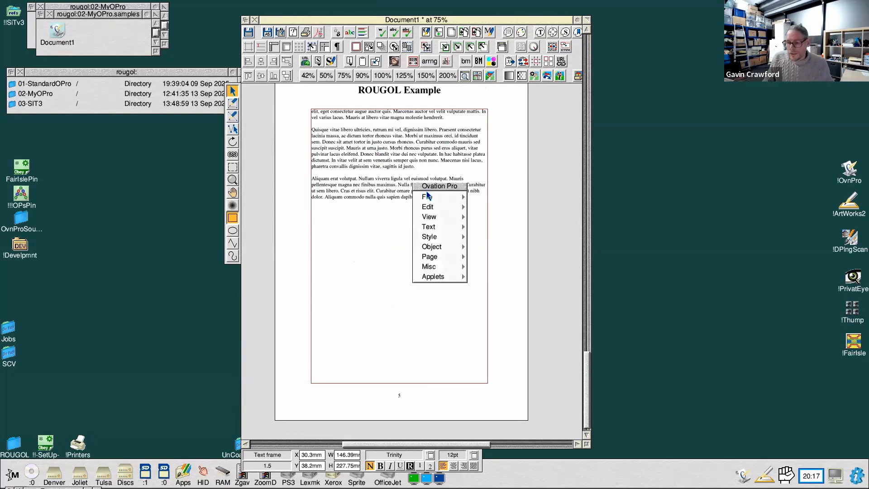
mouse_move(462, 256)
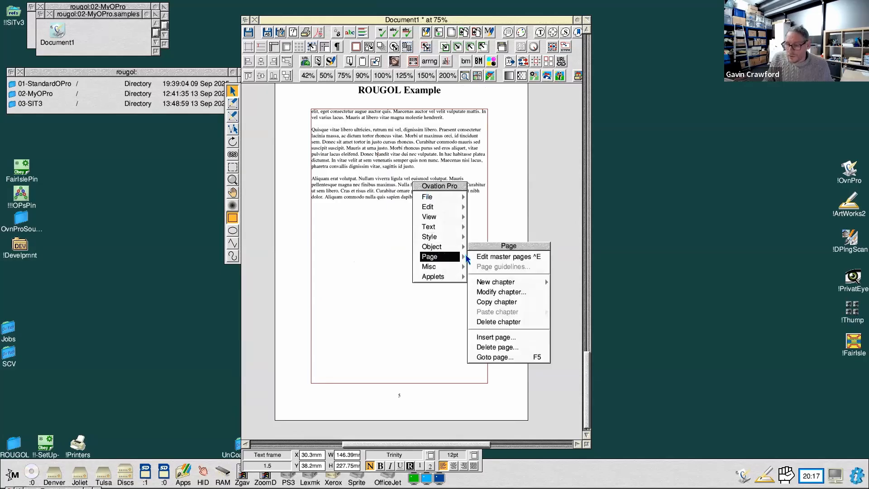
left_click(515, 322)
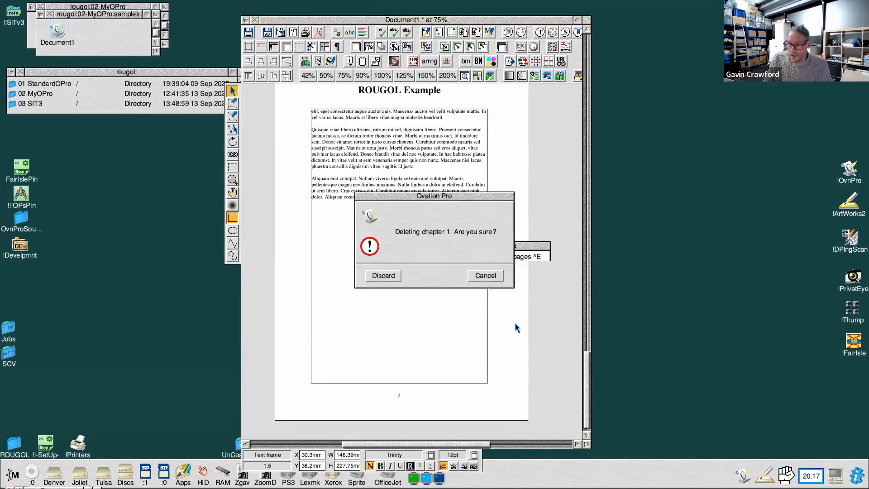
left_click(480, 277)
middle_click(466, 261)
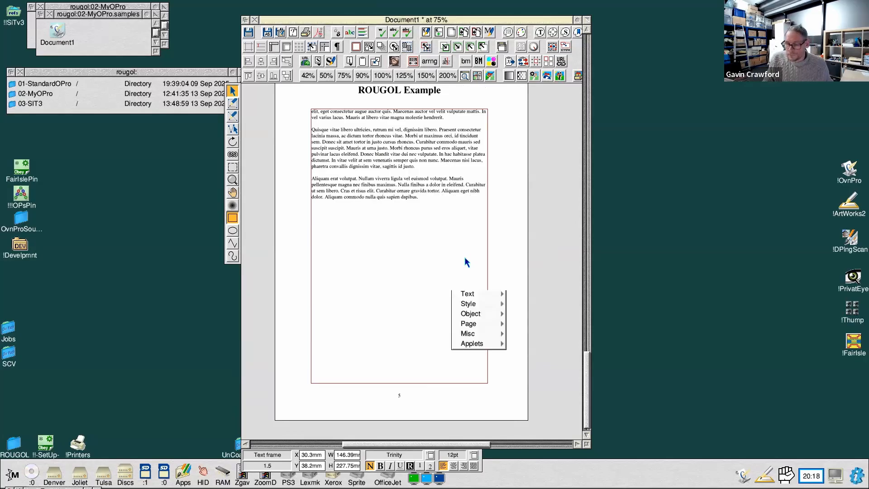
left_click(466, 35)
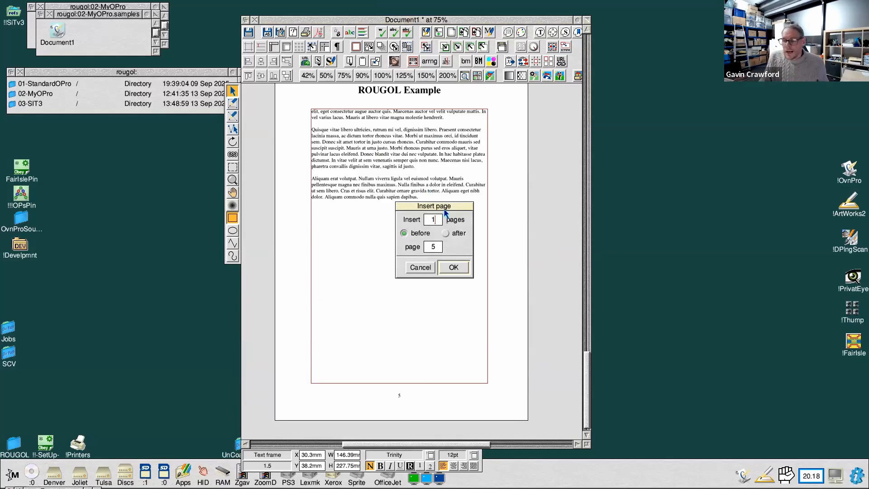
left_click(419, 266)
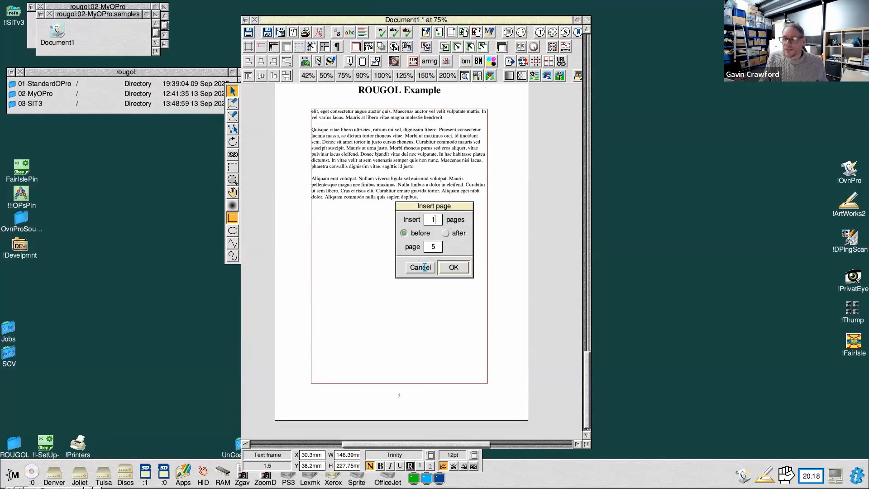
Delete pages 4 to 5 of the document and check how the autolinked text flows across its last pages
left_click(476, 32)
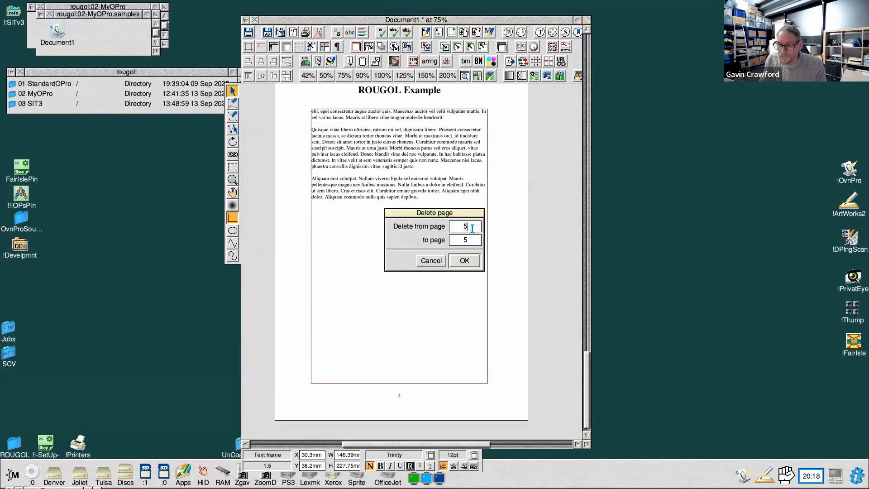
key("BackSpace")
type("4")
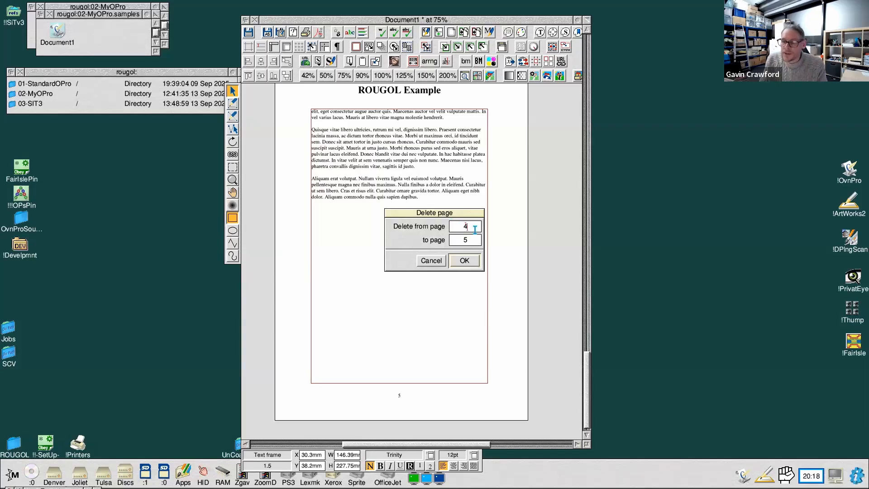
left_click(465, 259)
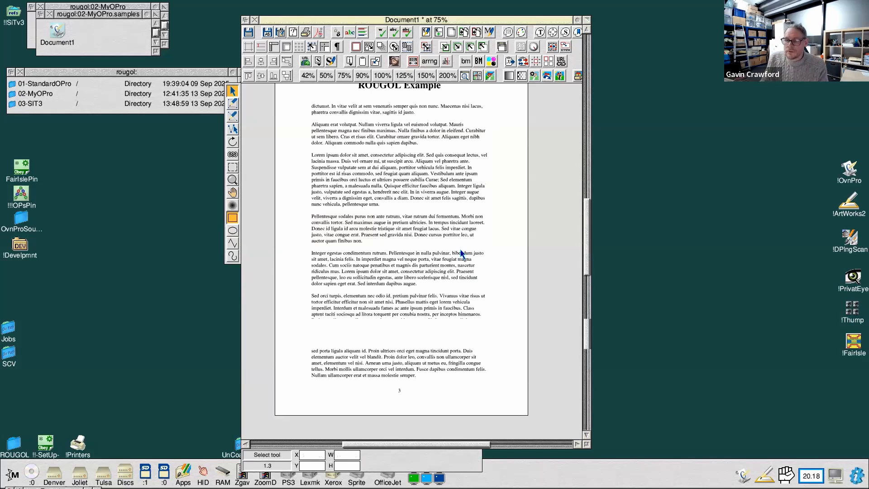
left_click_drag(590, 229, 586, 370)
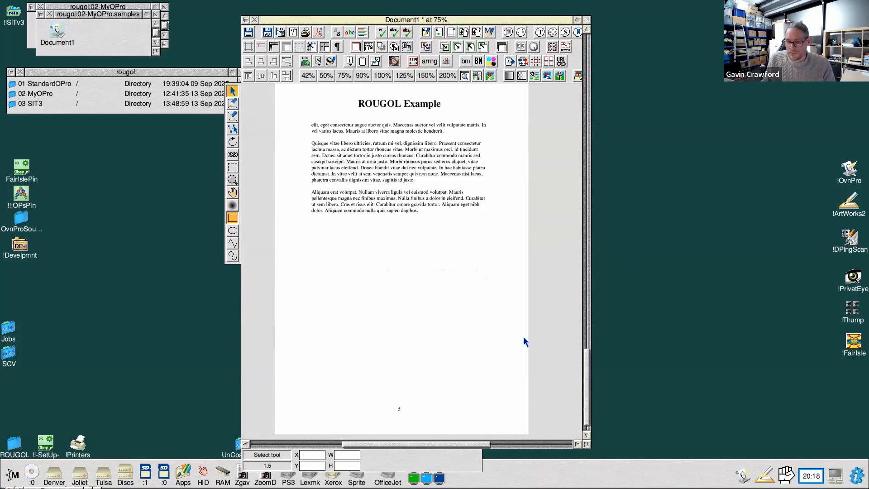
left_click_drag(586, 367, 579, 327)
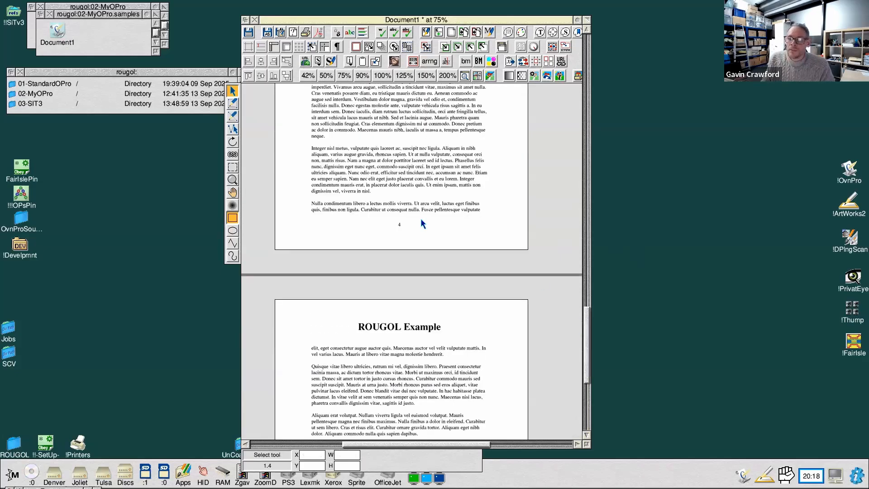
left_click(405, 203)
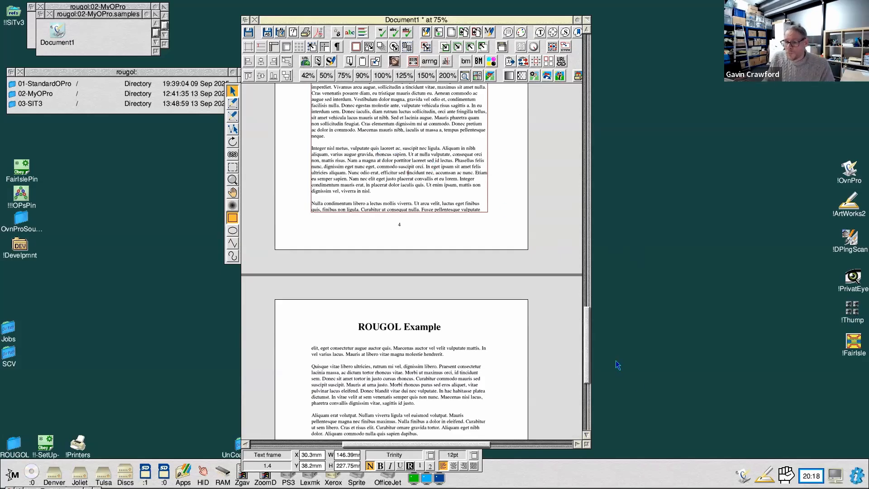
left_click_drag(589, 319, 590, 350)
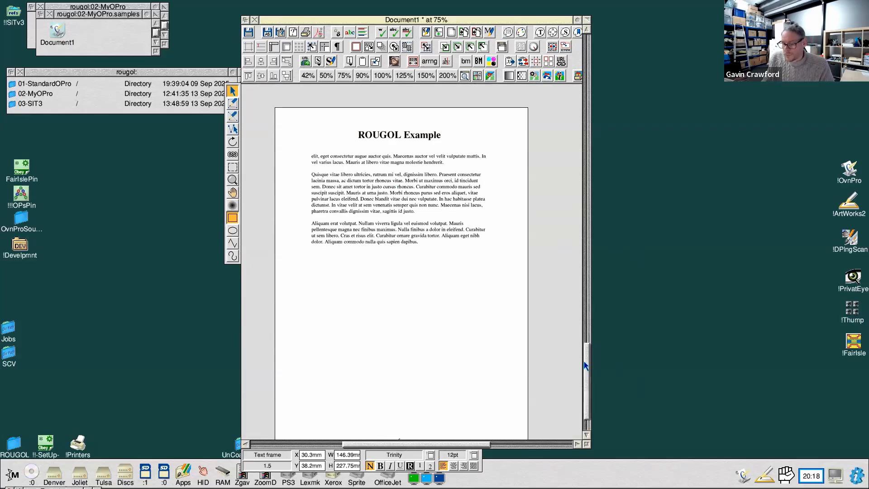
scroll(488, 317, "down", 2)
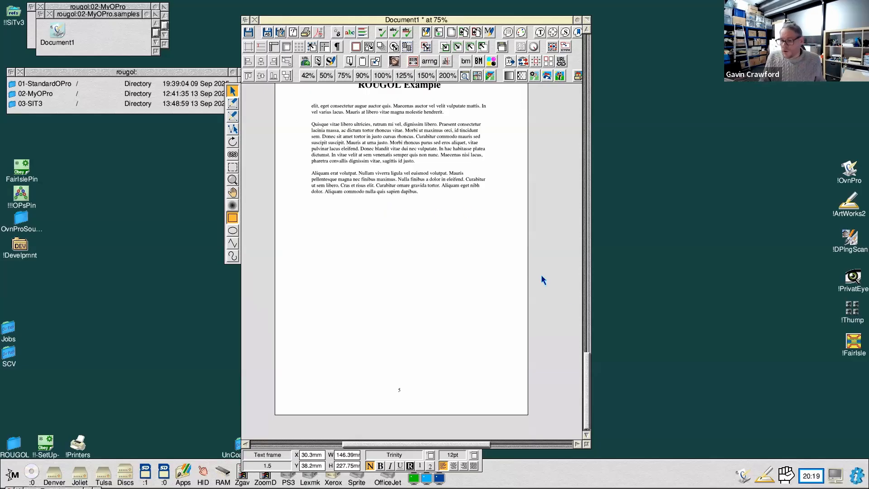
Turn on the display of frame outlines and show the rulers in the document window
left_click(251, 48)
left_click_drag(589, 368, 586, 346)
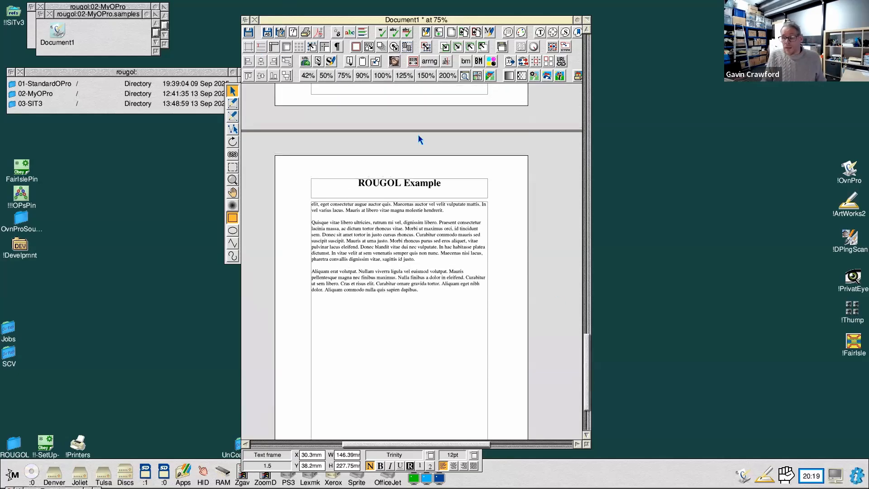
left_click(275, 47)
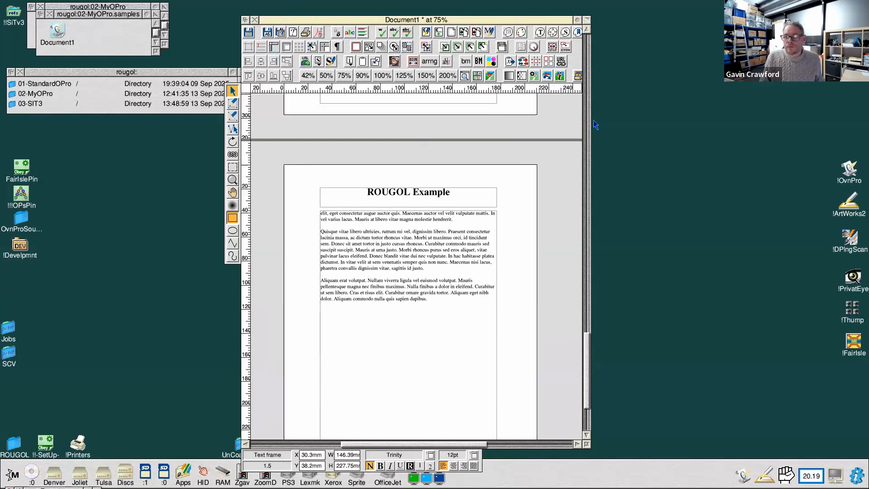
Place two vertical and three horizontal guides on page 5, and draw a text frame about 167 mm by 40 mm between them over the lower page
scroll(586, 385, "down", 3)
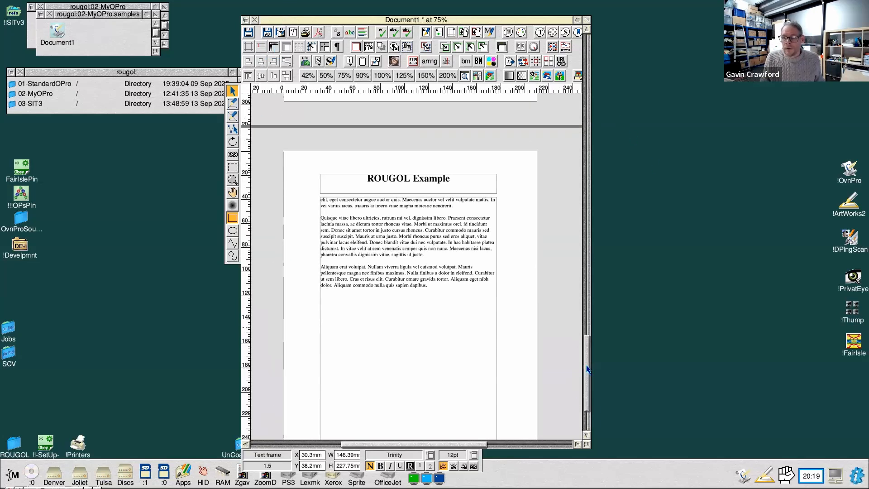
scroll(590, 372, "down", 2)
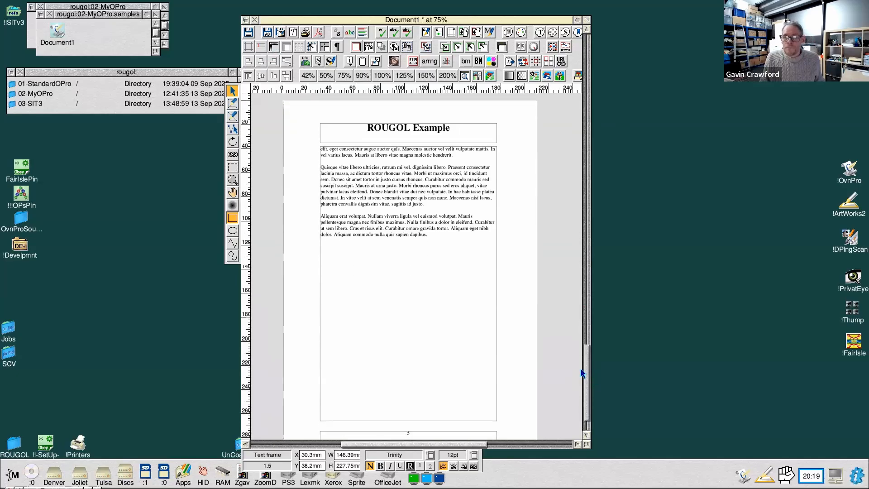
left_click(312, 90)
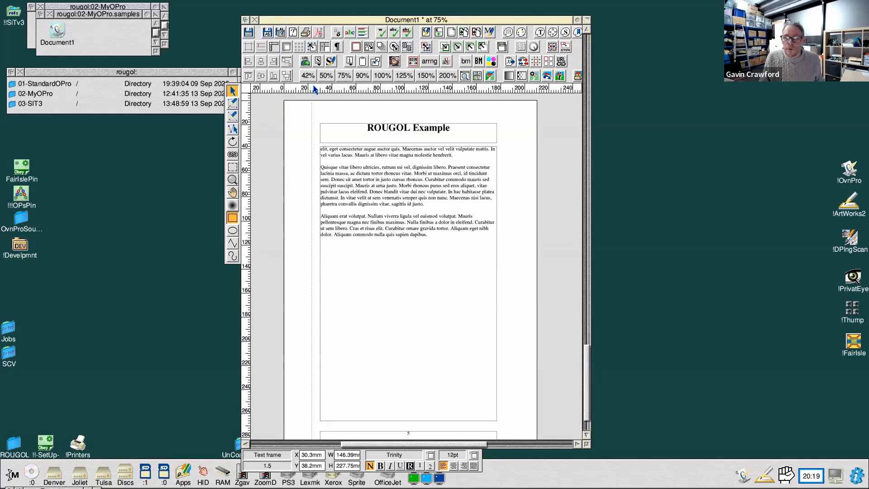
left_click(513, 91)
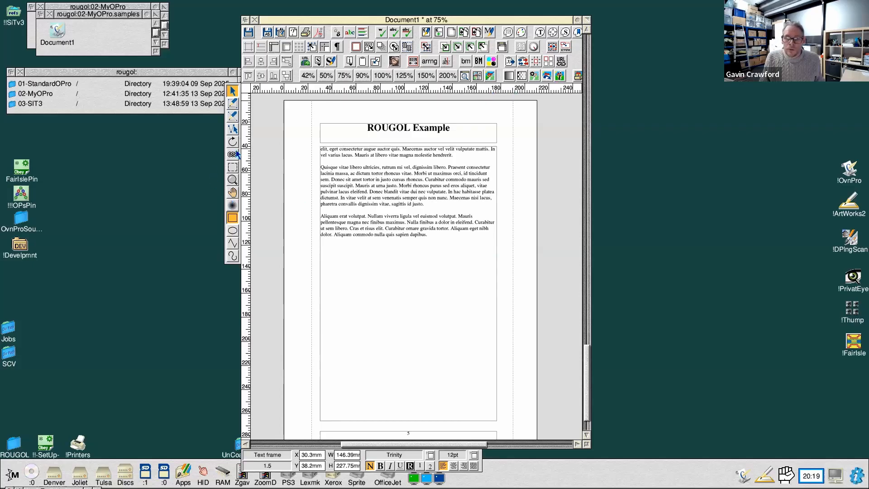
left_click(245, 138)
left_click(248, 315)
left_click(248, 365)
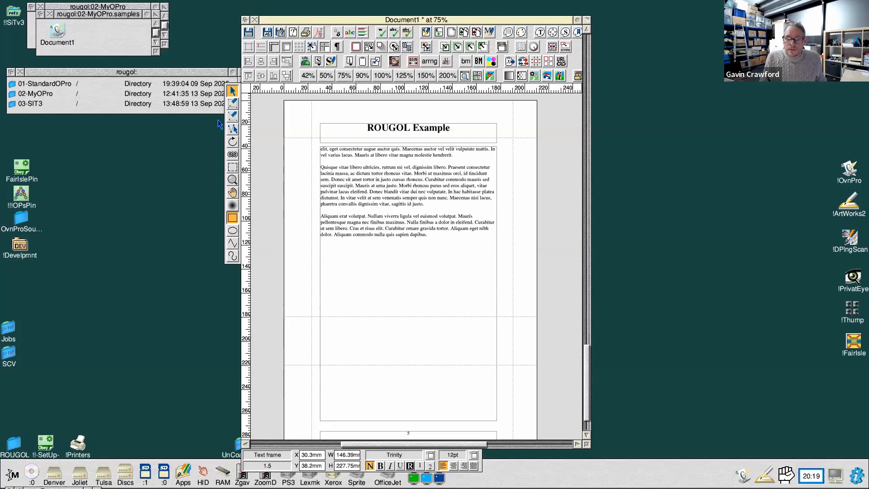
left_click(232, 105)
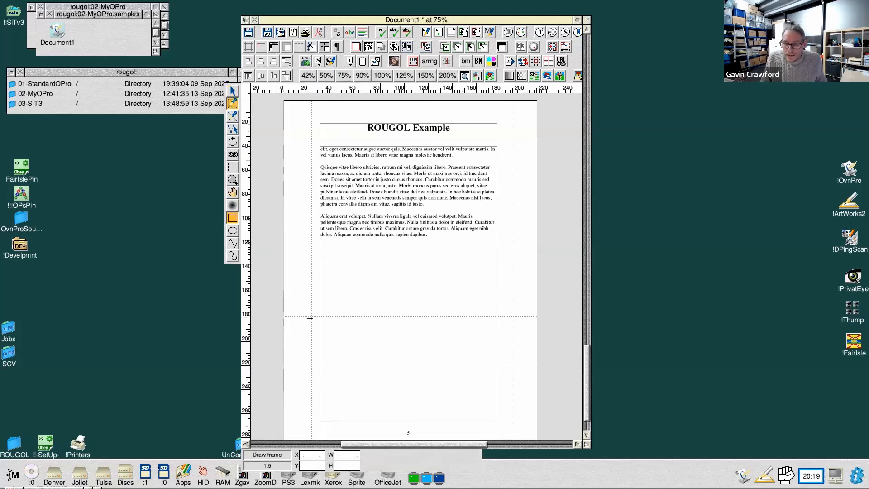
mouse_move(312, 317)
left_mouse_down()
mouse_move(352, 347)
mouse_move(448, 374)
mouse_move(451, 365)
mouse_move(514, 344)
mouse_move(509, 349)
left_mouse_up()
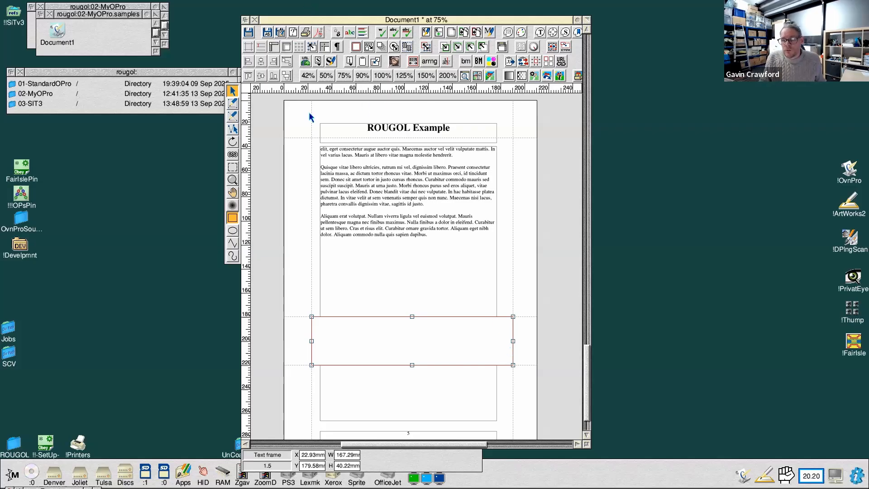
Open the master page from page 4, add vertical guides at about 15 mm and 192 mm, and close its window
left_click_drag(583, 351, 574, 287)
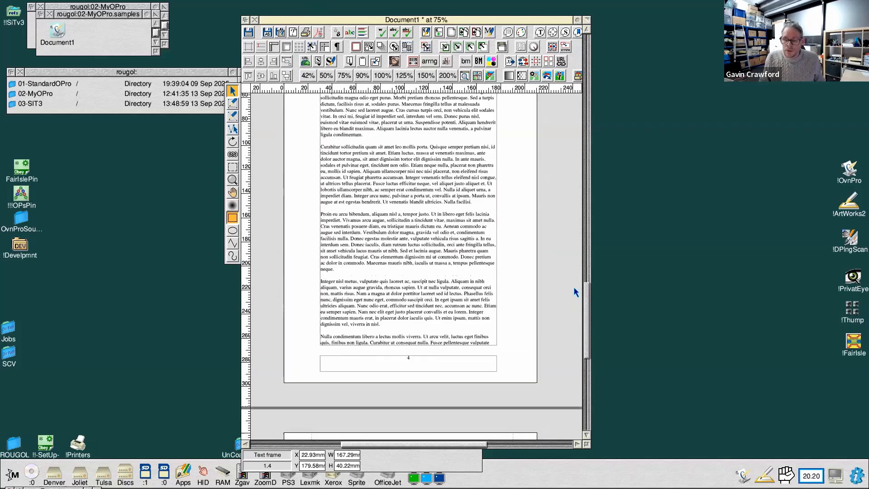
left_click(349, 210)
key("ctrl+m")
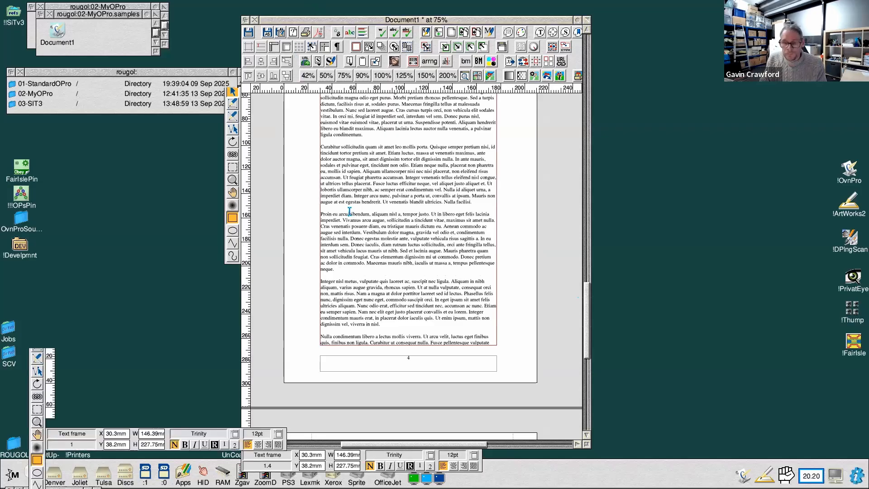
left_click_drag(286, 426, 348, 454)
left_click(74, 337)
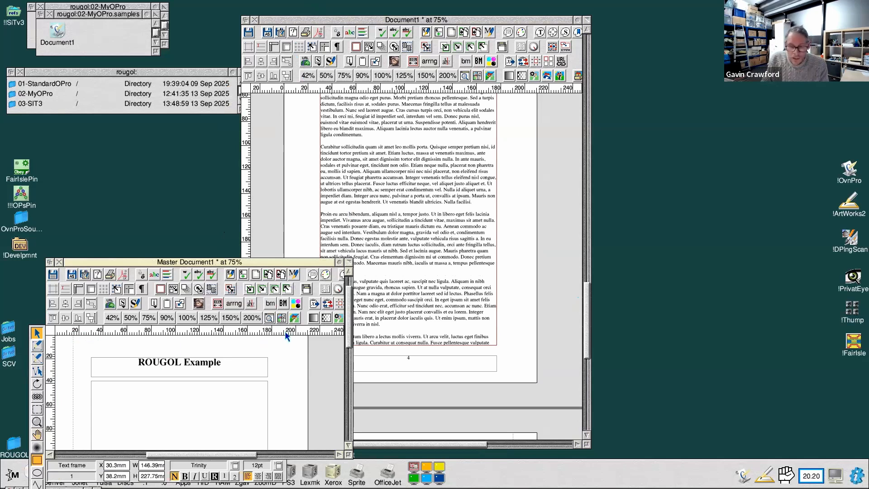
left_click(59, 262)
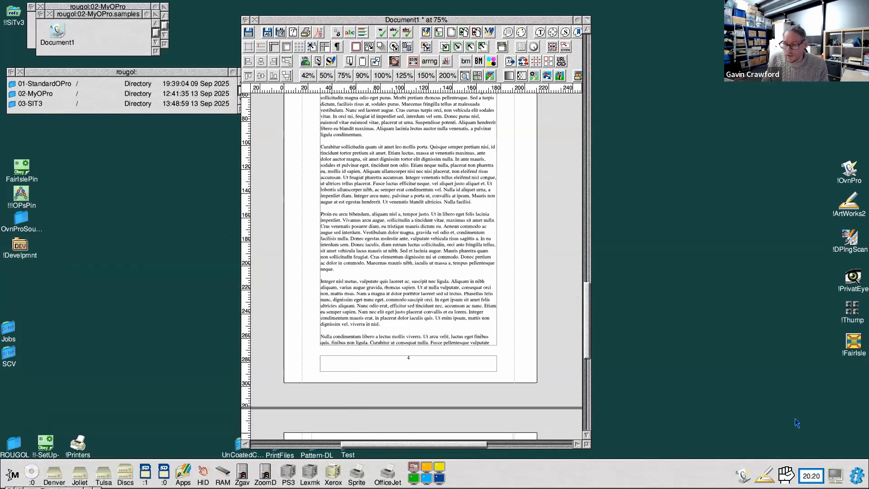
Check the master page guides back on the first page, and close Document1 discarding its changes
scroll(566, 287, "up", 5)
left_click_drag(565, 283, 589, 86)
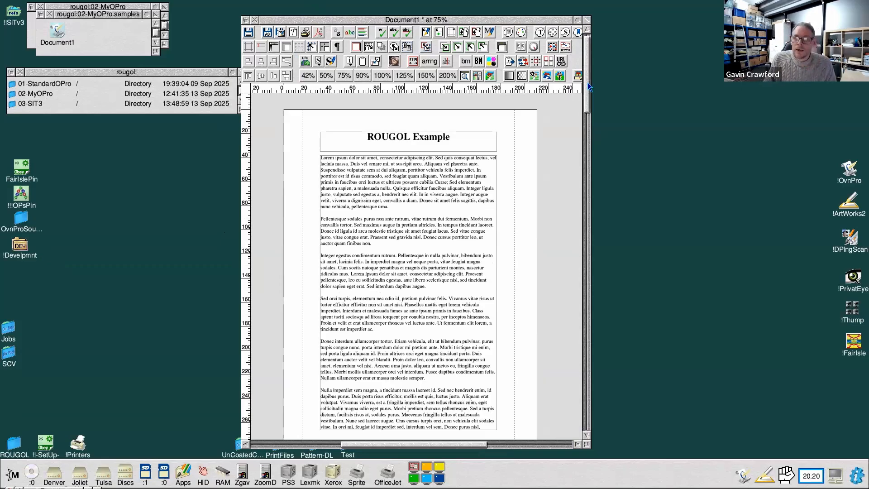
left_click(255, 21)
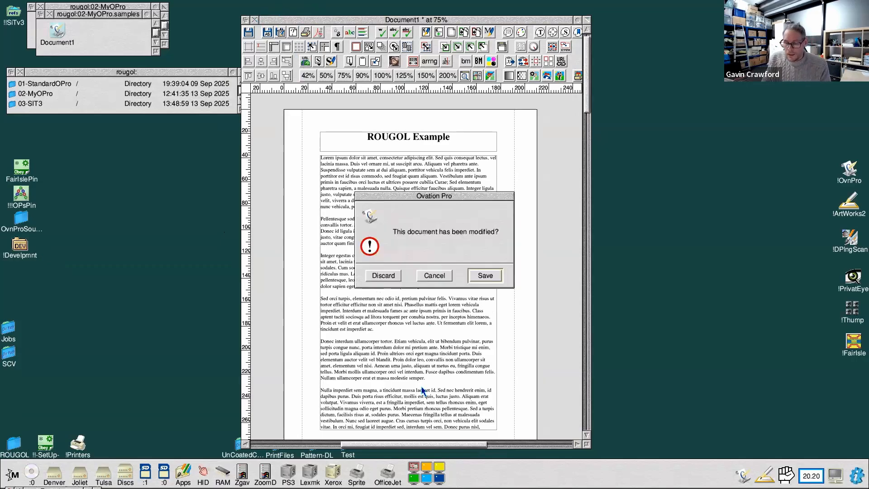
left_click(393, 276)
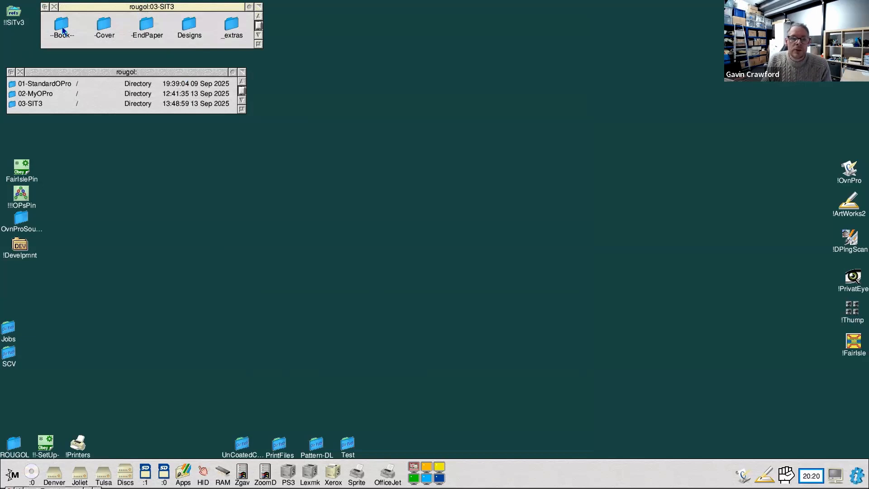
Open the --Book-- folder inside 03-SIT3, show its files with full information, and place the window in clear space
double_click(62, 26)
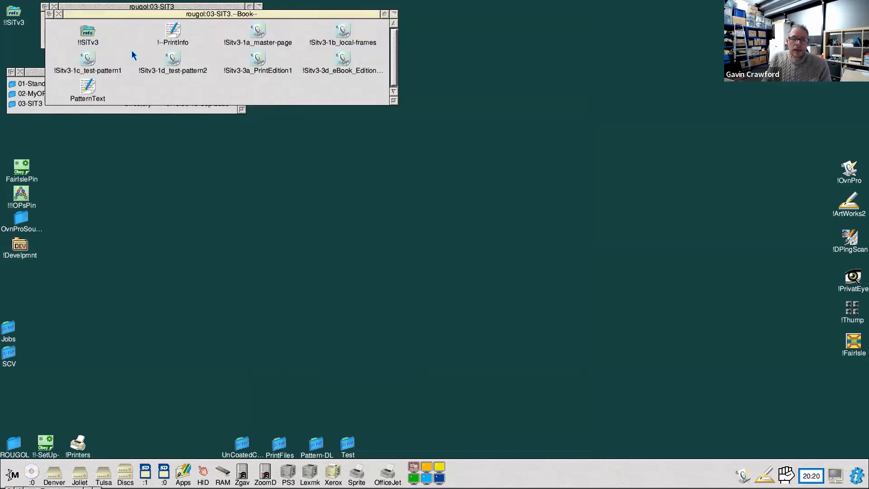
left_click_drag(187, 17, 435, 38)
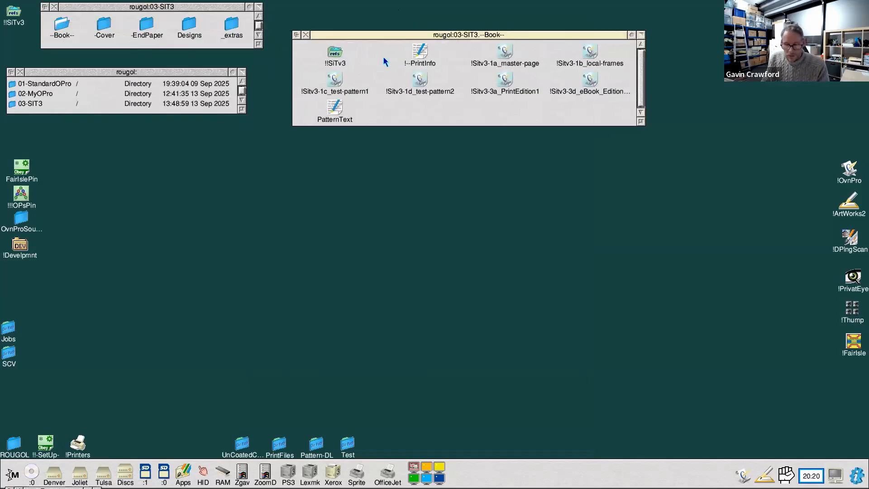
key("ctrl+f")
left_click_drag(573, 123, 596, 180)
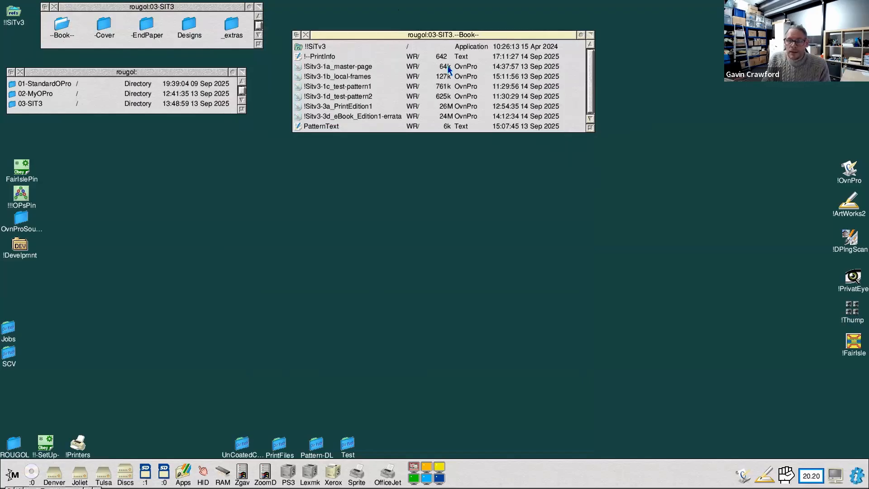
left_click_drag(338, 34, 353, 42)
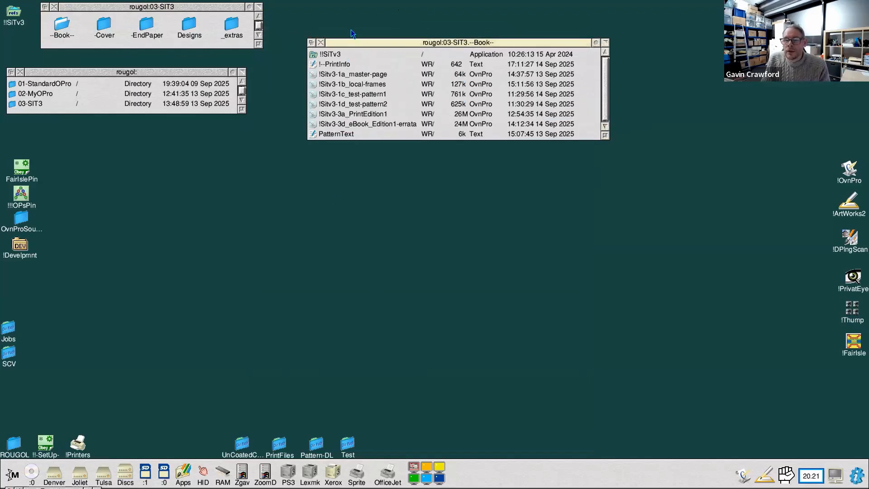
Open the !Sitv3-1a_master-page document and enlarge and reposition its window to show almost the whole two-page spread
double_click(356, 75)
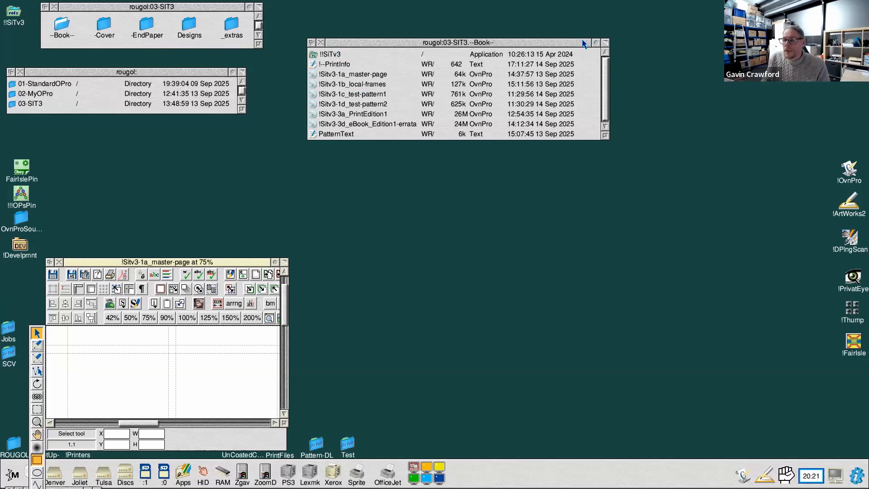
left_click_drag(584, 43, 599, 59)
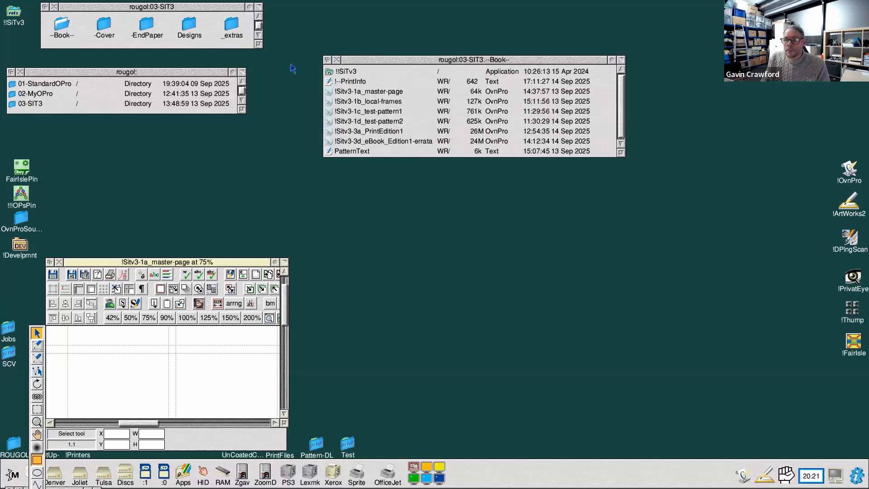
left_click_drag(361, 61, 355, 58)
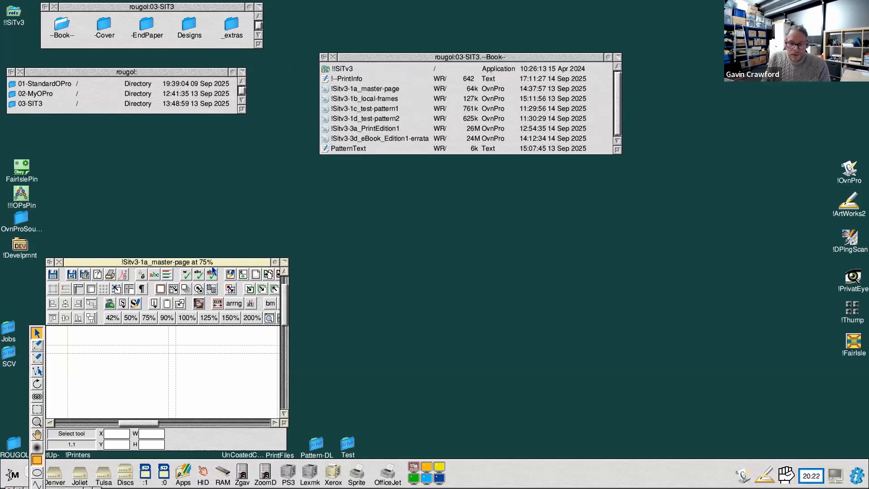
left_click_drag(220, 264, 288, 54)
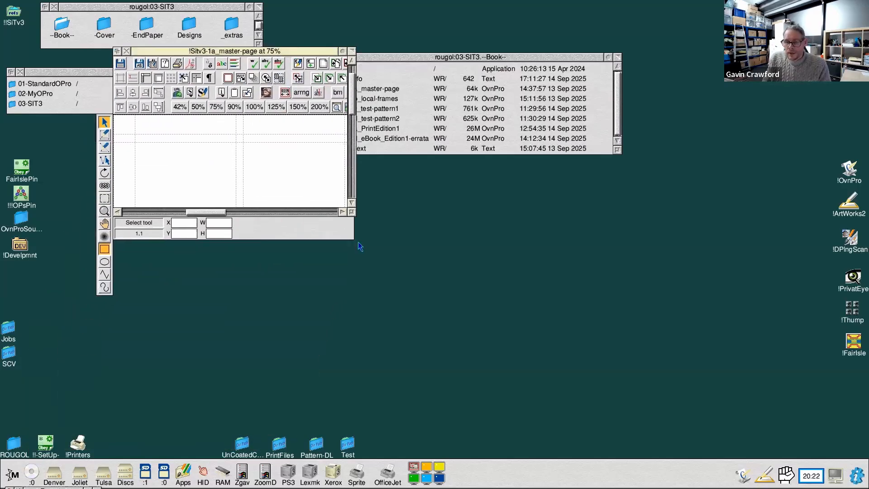
left_click_drag(355, 217, 762, 457)
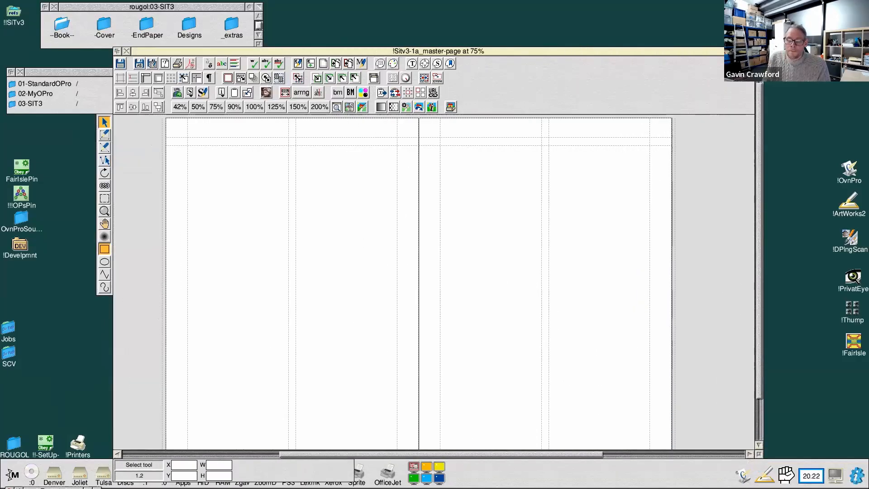
left_click_drag(660, 51, 673, 34)
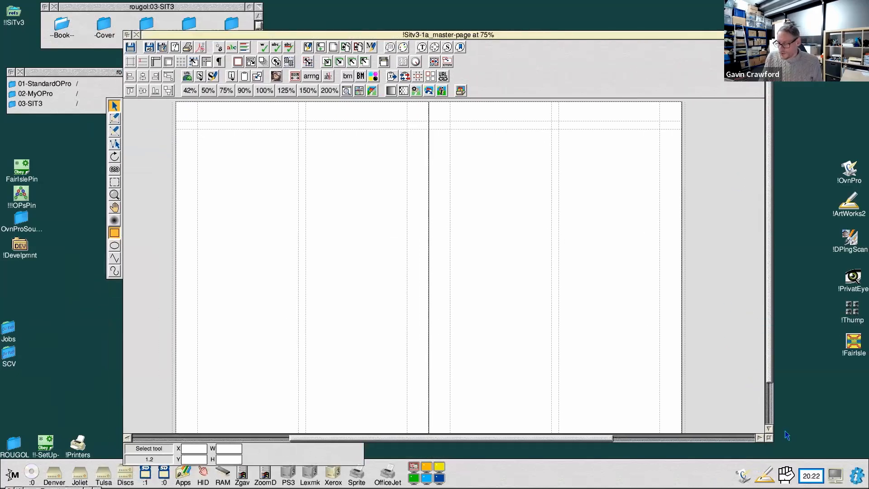
left_click_drag(772, 436, 779, 469)
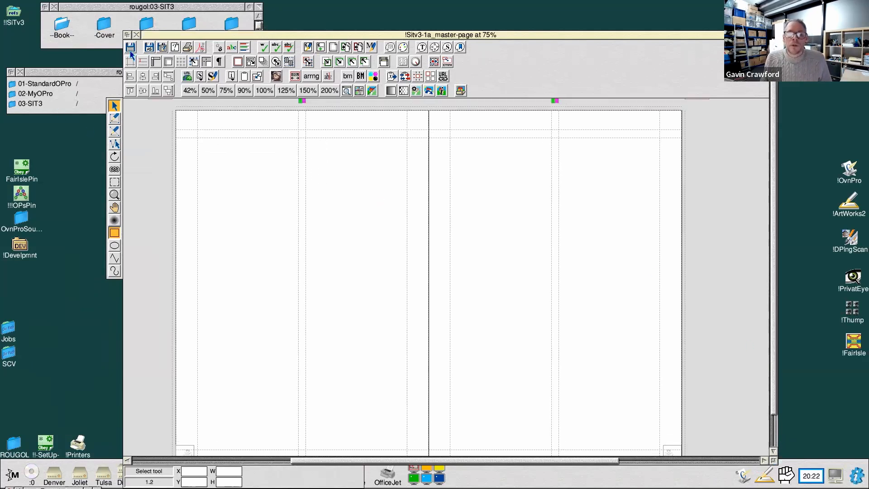
Close the !Sitv3-1a_master-page document and start setting up a new document
left_click(137, 36)
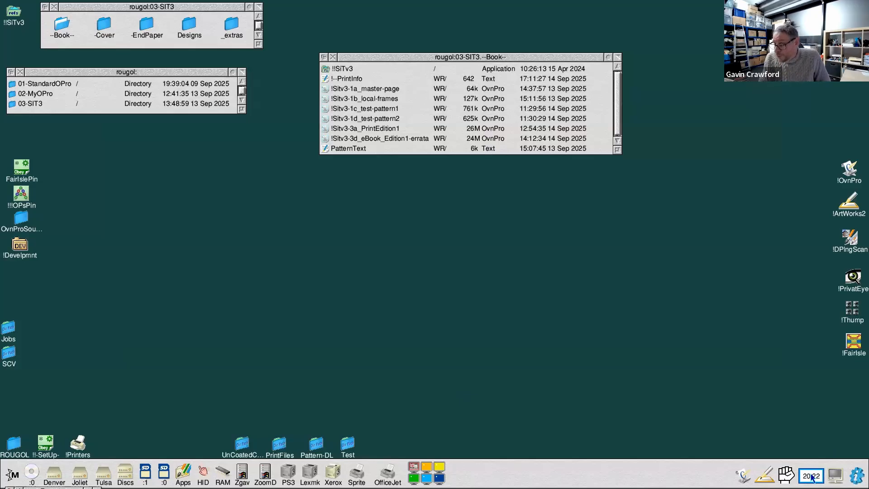
middle_click(742, 479)
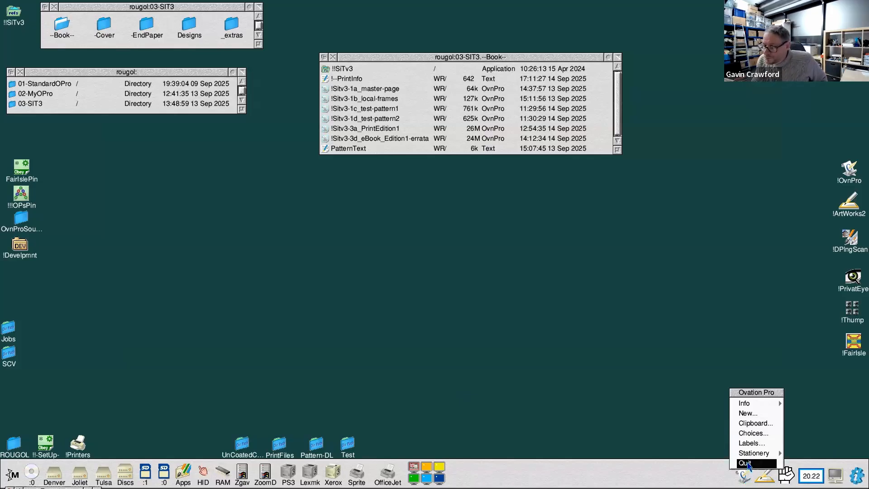
left_click(753, 415)
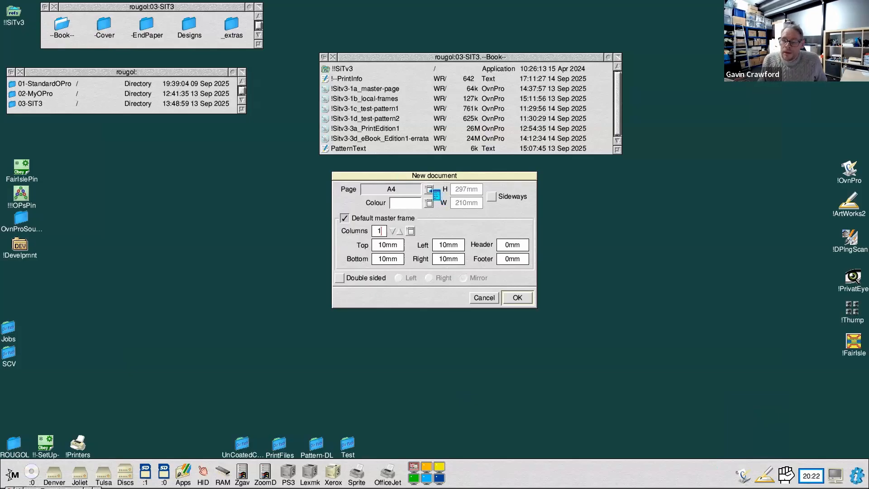
Try the Other page size for the new document, switching its Sideways orientation on and off
left_click(433, 189)
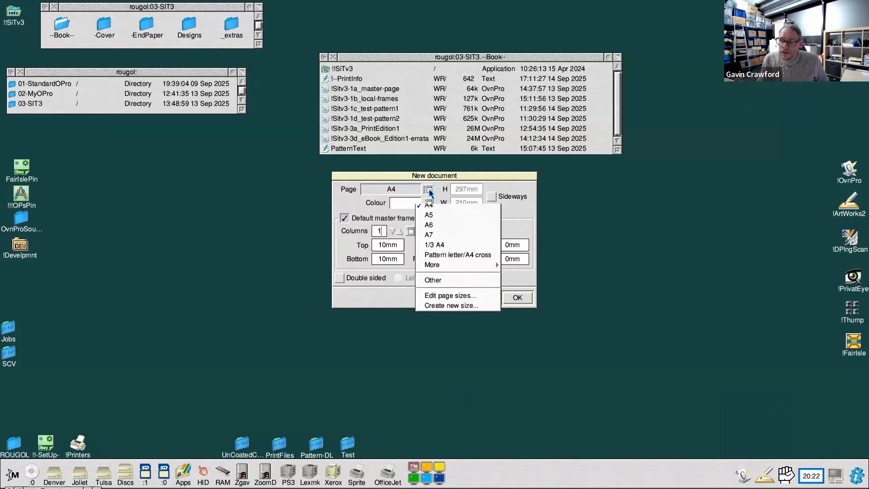
left_click(413, 181)
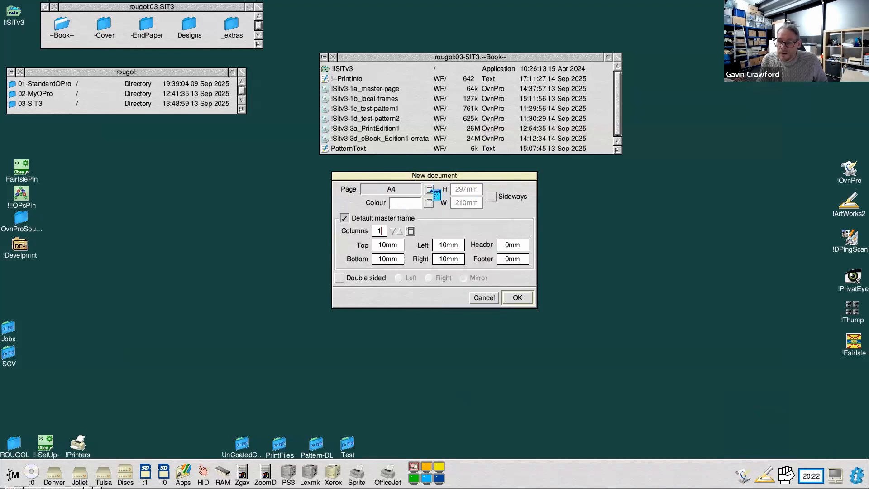
left_click(429, 191)
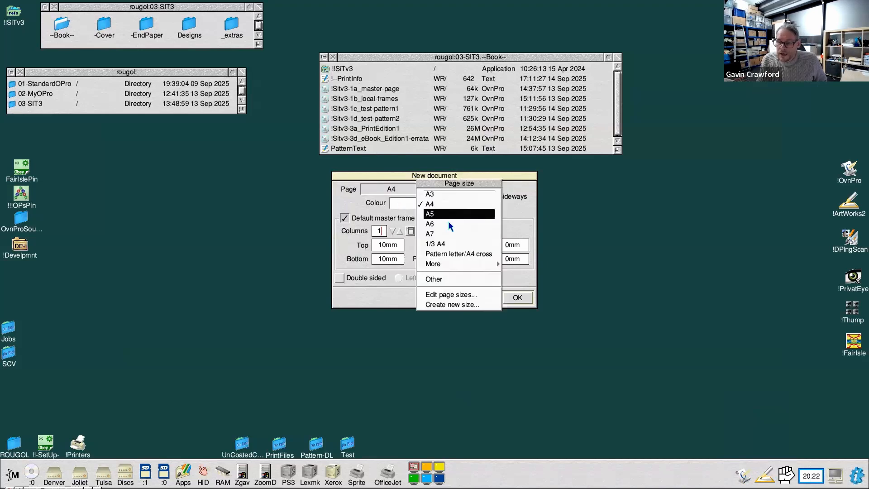
left_click(449, 280)
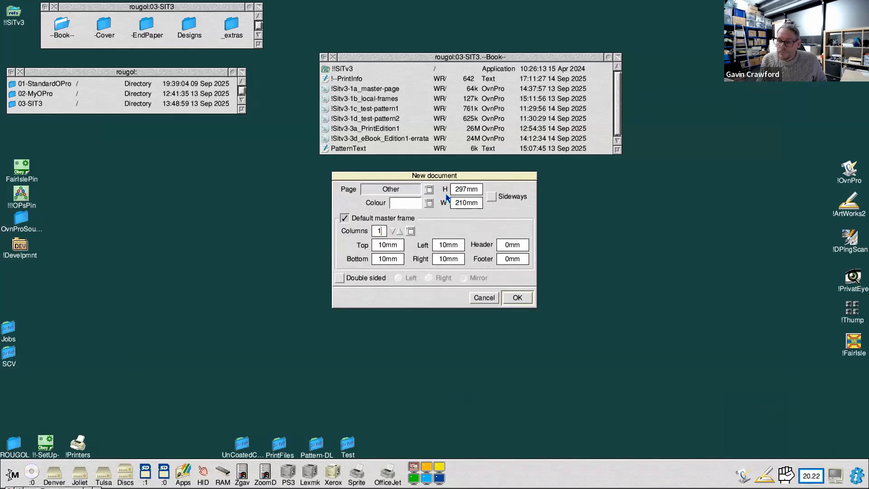
left_click(492, 196)
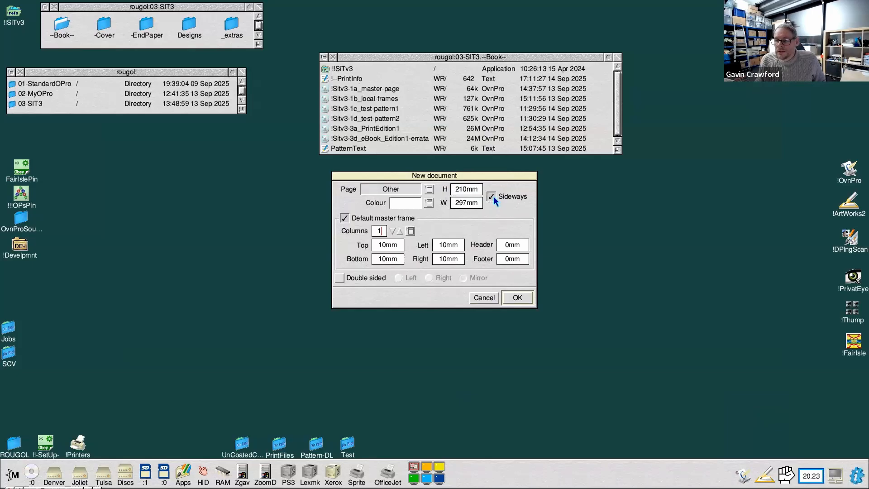
left_click(493, 196)
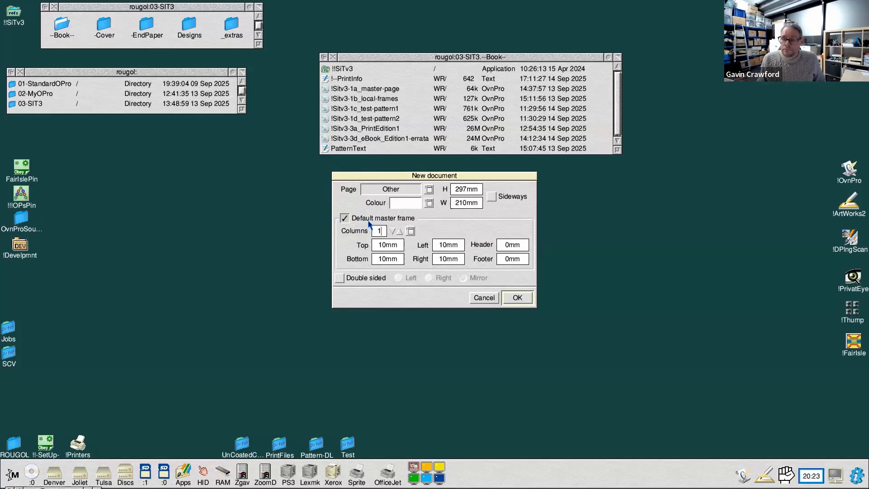
Disable the default master frame for the new document and set its page size to A4
left_click(386, 220)
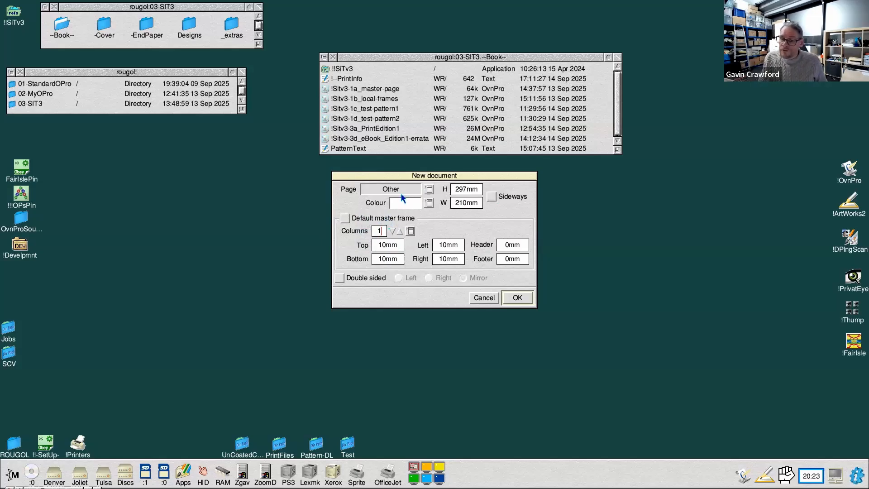
left_click(429, 189)
left_click(432, 196)
left_click(430, 190)
left_click(434, 205)
left_click(420, 190)
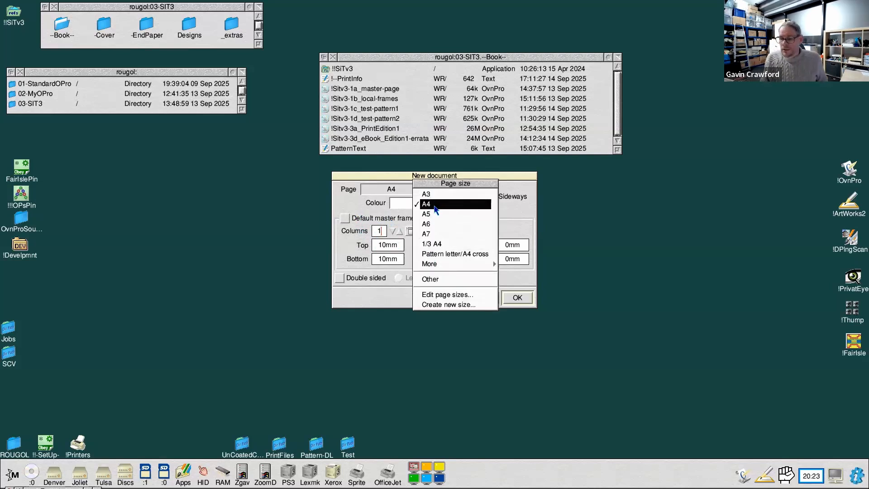
Review the additional page sizes and the page definitions list, leaving the definitions unedited
mouse_move(495, 266)
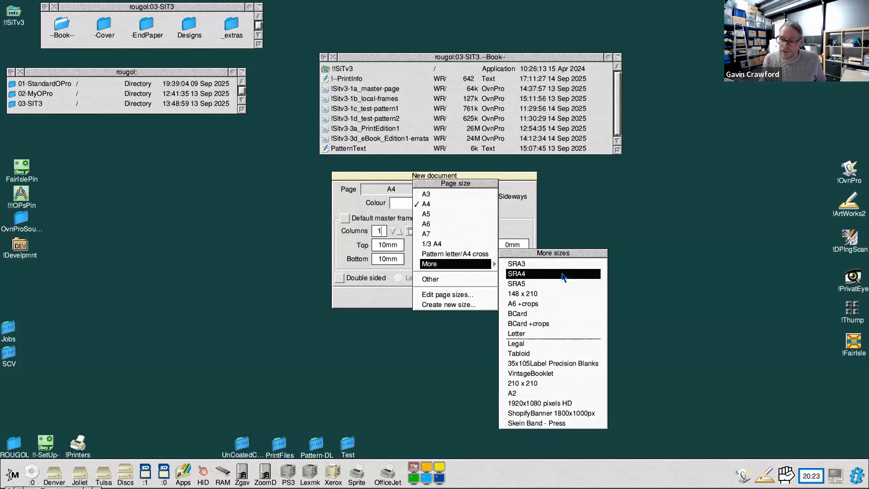
left_click(448, 294)
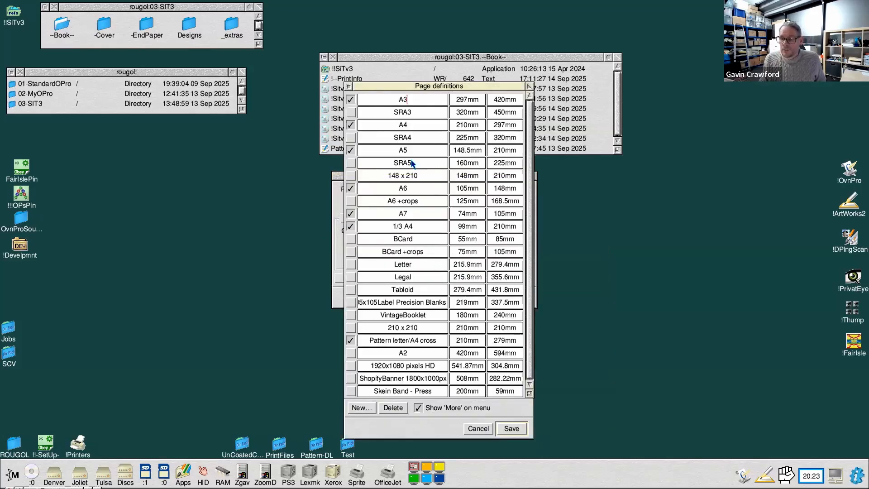
left_click(478, 430)
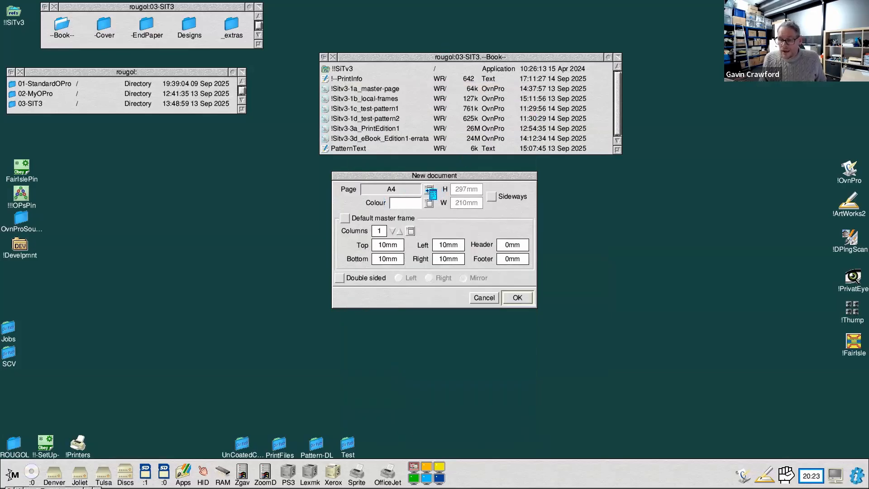
Make the new document double sided with the Mirror option and create it
left_click(362, 278)
left_click(460, 280)
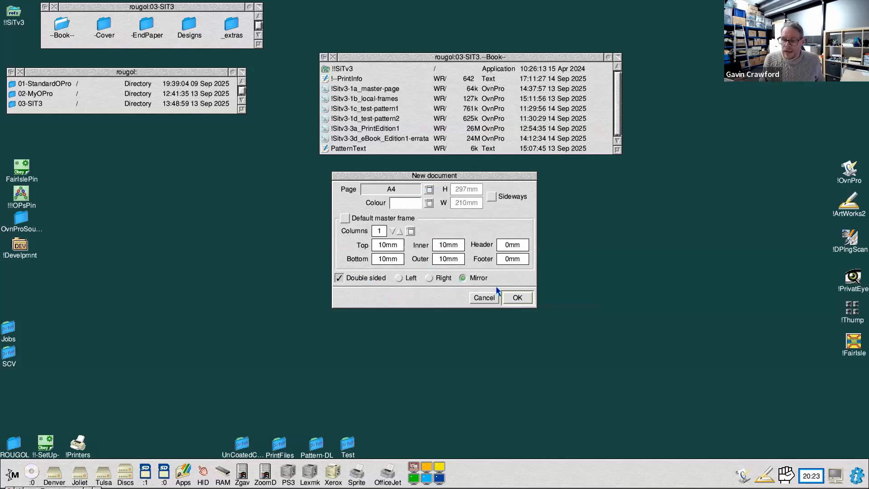
left_click(528, 298)
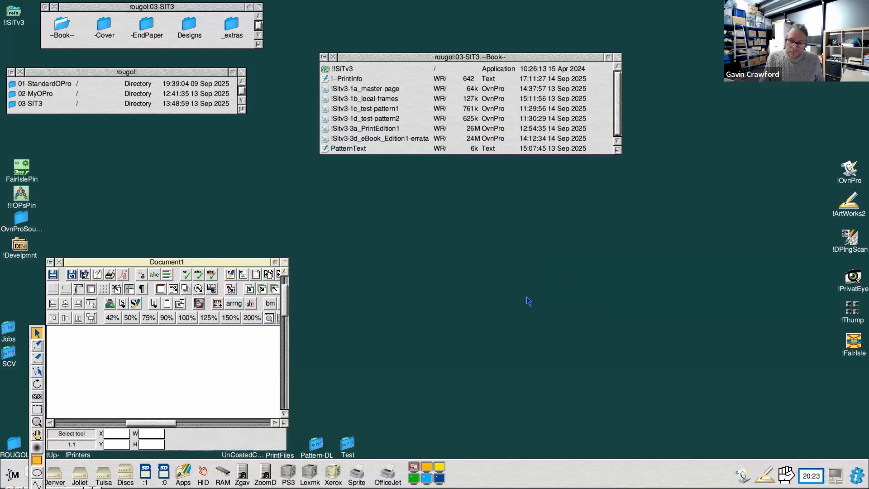
View Document1 at 75% in an enlarged, repositioned window centred on its first page, and close the document
left_click(150, 319)
left_click_drag(186, 267, 284, 71)
left_click_drag(382, 226, 759, 440)
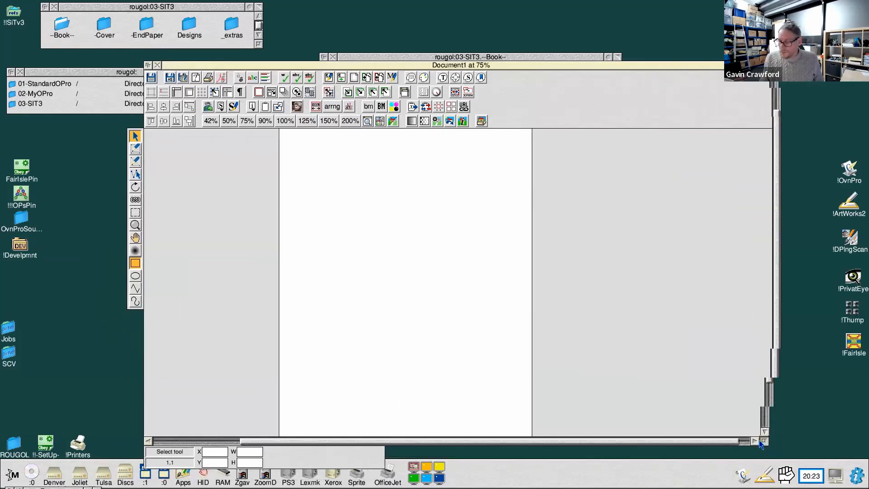
left_click_drag(760, 324, 771, 190)
left_click_drag(486, 441, 452, 441)
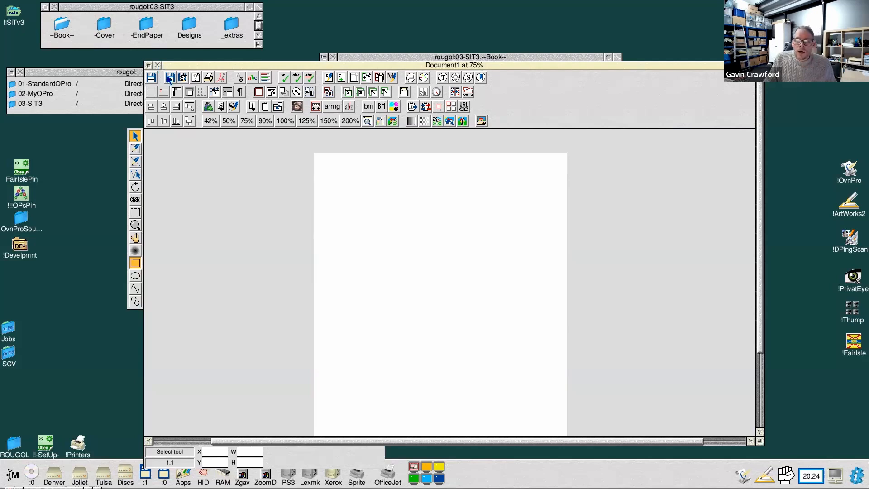
left_click(157, 64)
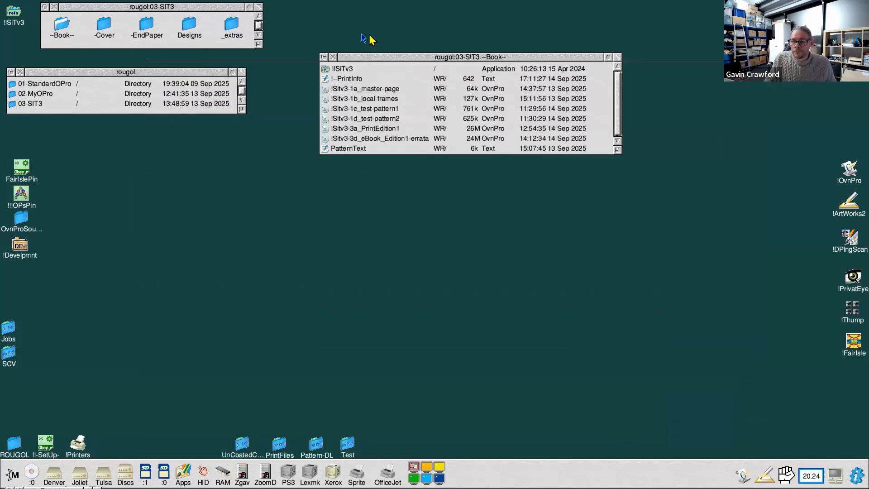
Reopen the !Sitv3-1a_master-page document and enlarge and reposition its window to show the two-page spread
double_click(365, 89)
left_click_drag(213, 263, 367, 45)
left_click_drag(437, 204, 772, 471)
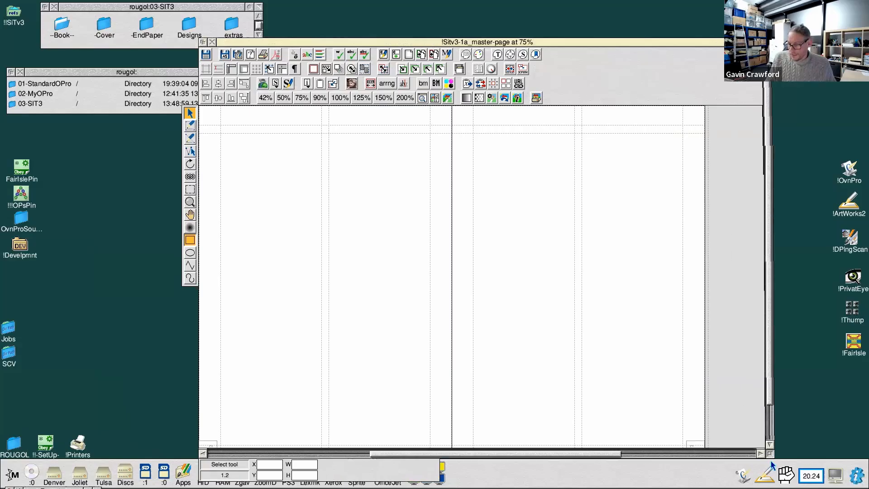
left_click_drag(517, 42, 485, 19)
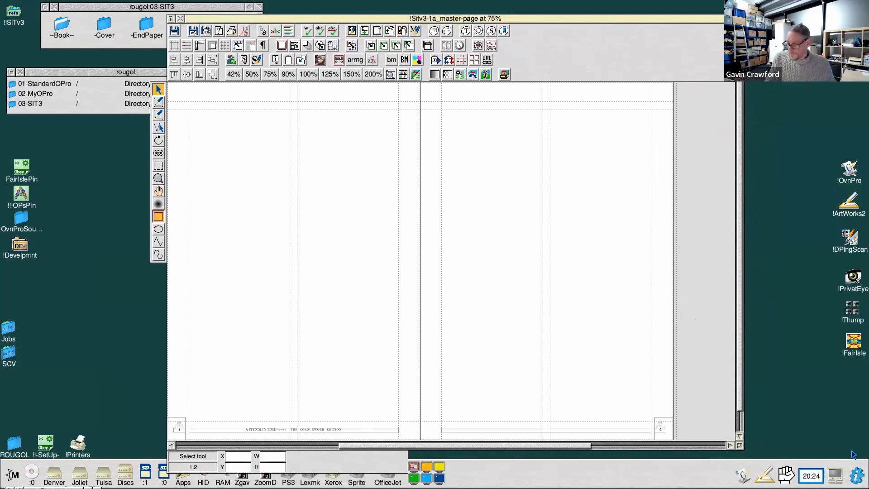
left_click_drag(740, 447, 768, 458)
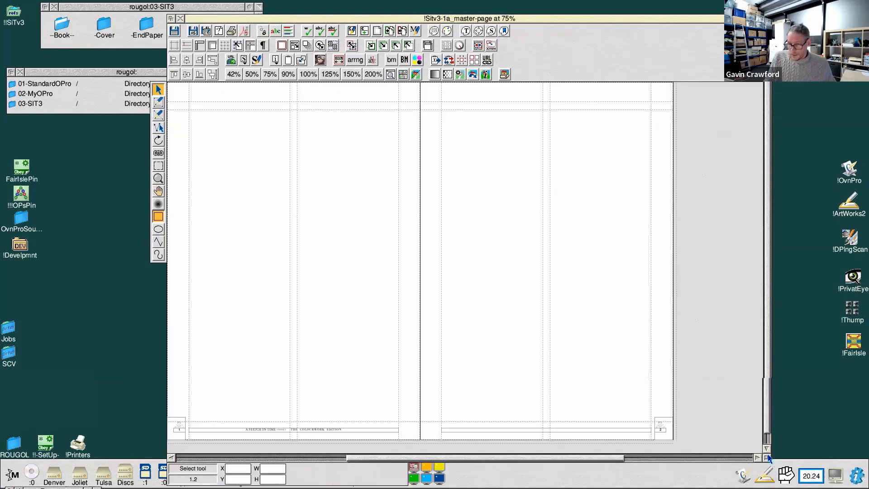
Look at the Insert page options without inserting anything, and check the layout of the whole spread
left_click(391, 31)
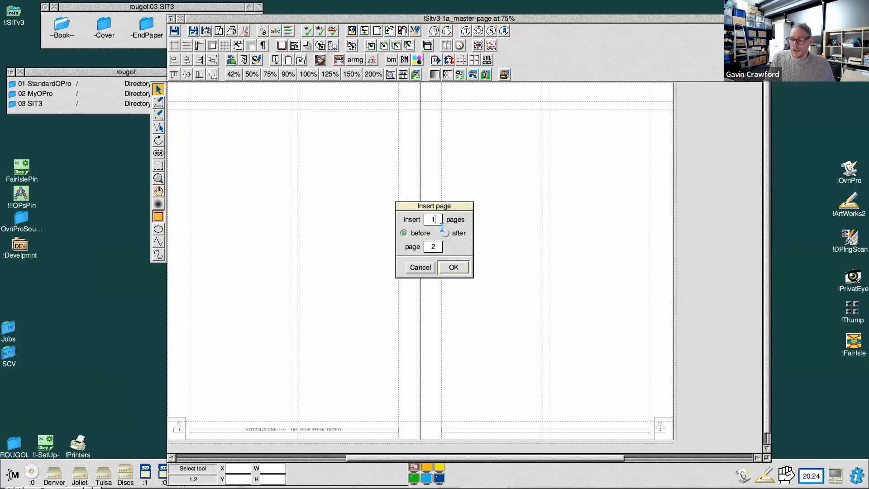
left_click(411, 268)
left_click_drag(382, 457, 370, 456)
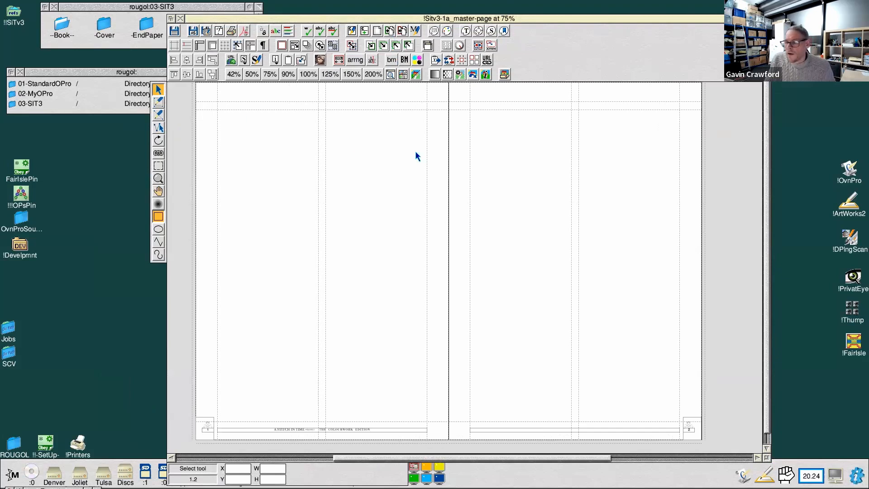
scroll(771, 105, "up", 2)
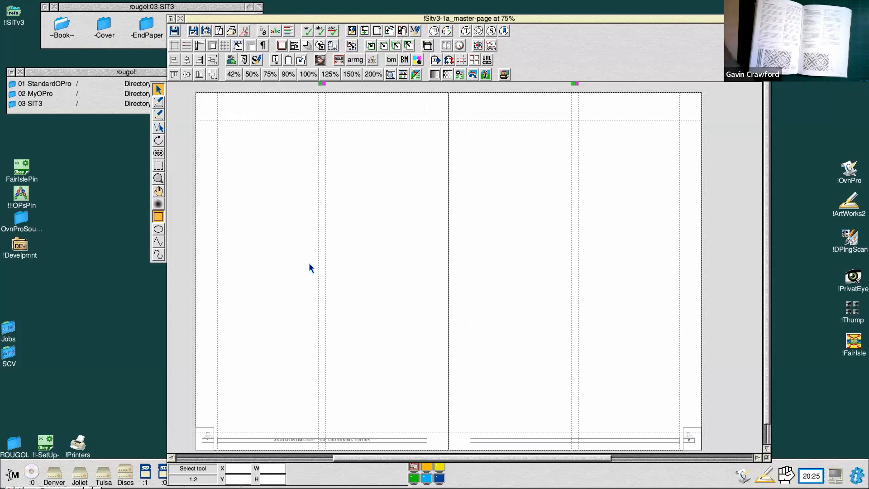
Examine the illustrated page numbers in the outer bottom corners of pages 1 and 2 close up, and return to 75% zoom
left_click(221, 418, "ctrl+shift")
scroll(659, 362, "down", 3)
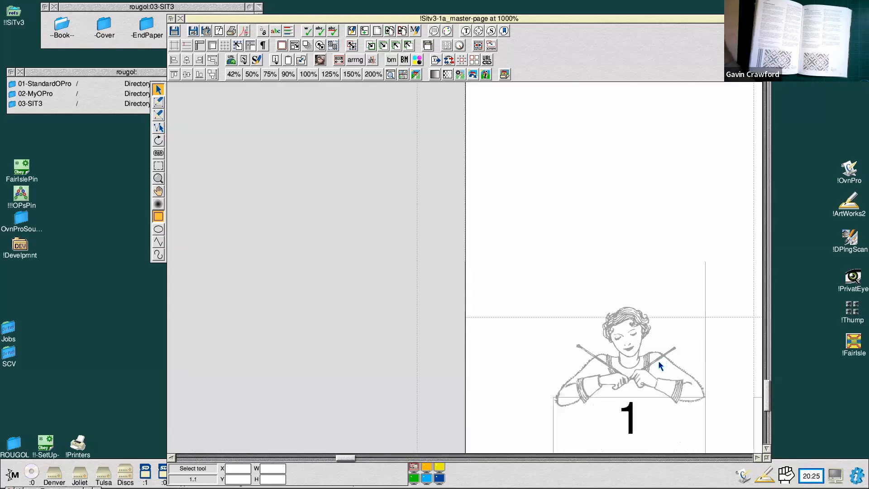
left_click_drag(350, 458, 356, 458)
scroll(618, 270, "down", 3)
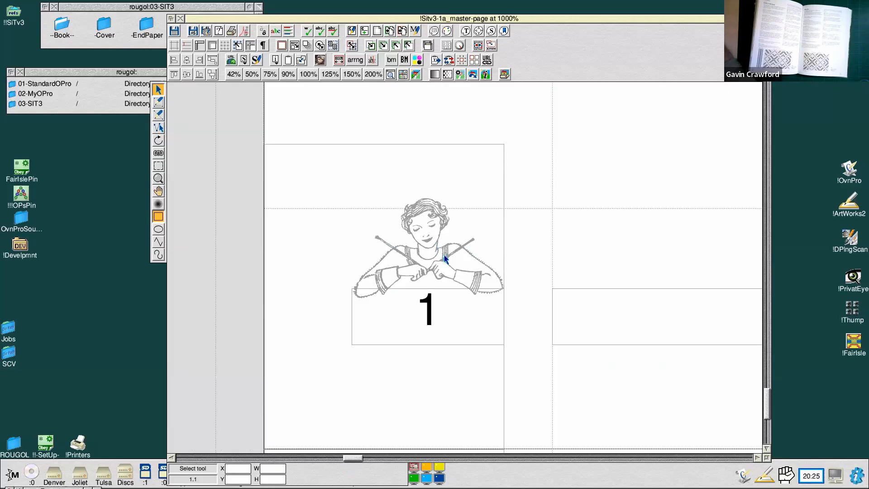
scroll(444, 256, "down", 1)
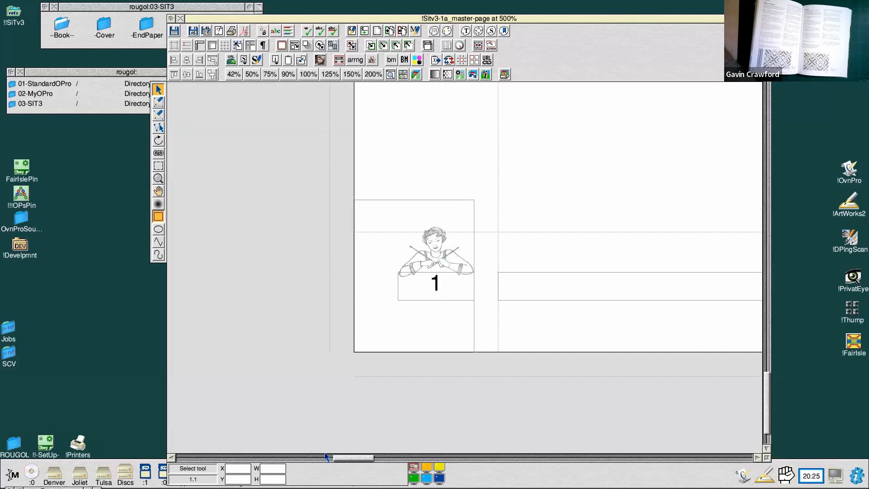
left_click_drag(337, 459, 563, 464)
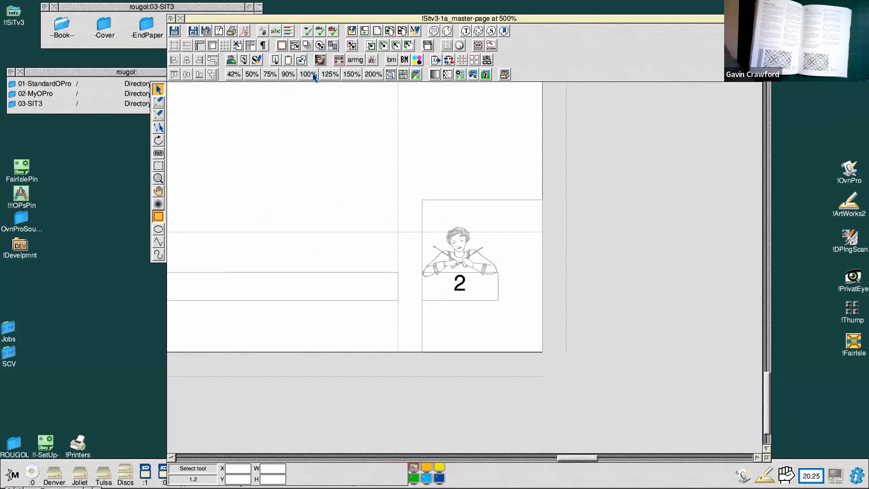
left_click(274, 76)
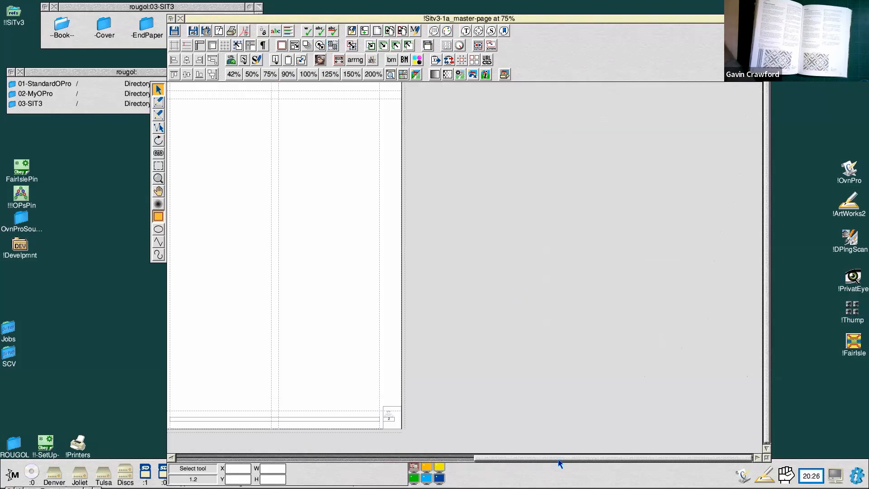
left_click_drag(556, 461, 397, 417)
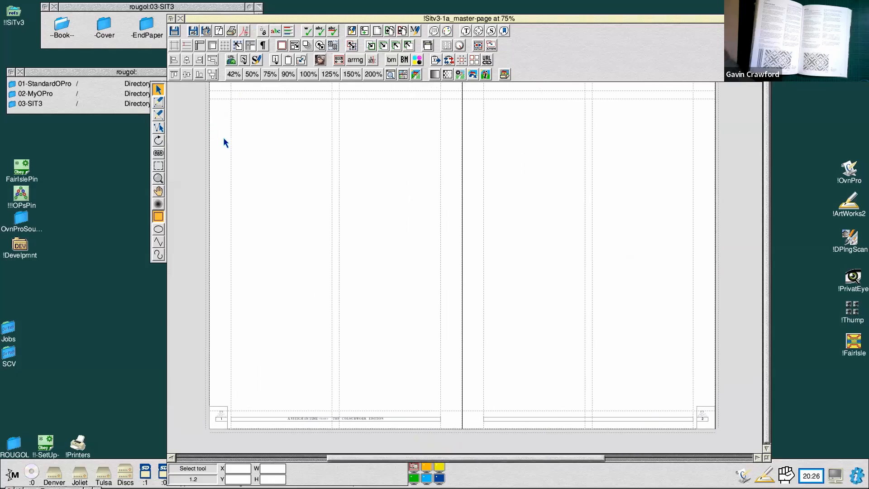
Check the positions of page 1's vertical guides at the outer page edge, the bleed and the outer margin, and clear the selection
scroll(224, 138, "up", 2)
left_click(210, 116)
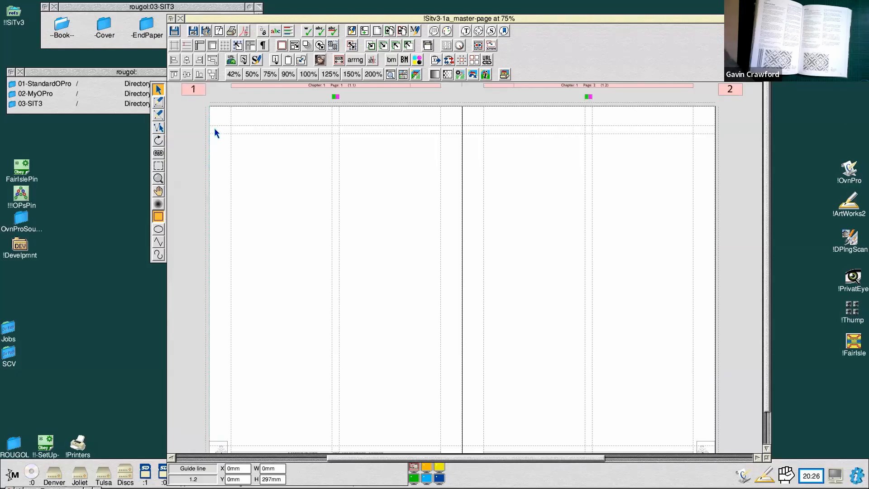
left_click(205, 114)
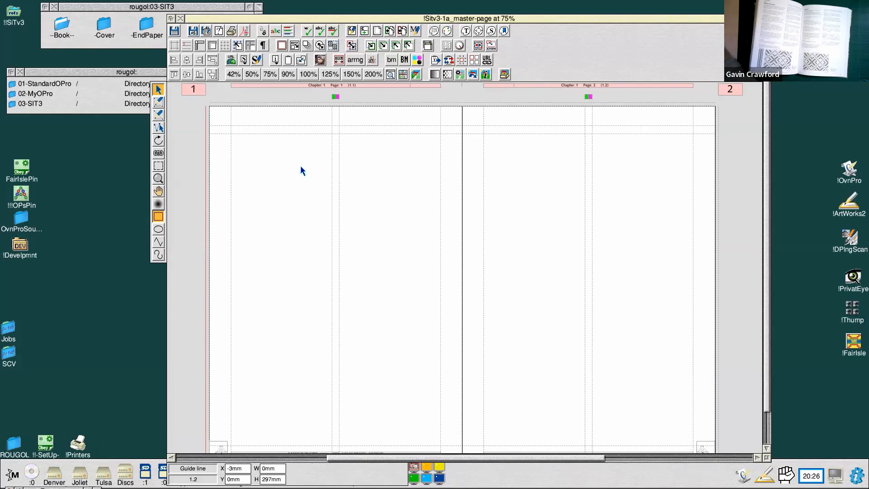
left_click(231, 153)
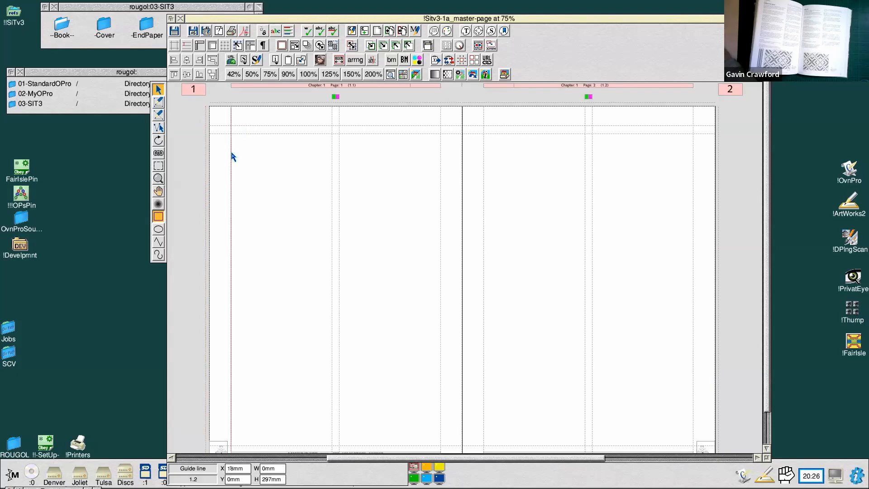
left_click(330, 163)
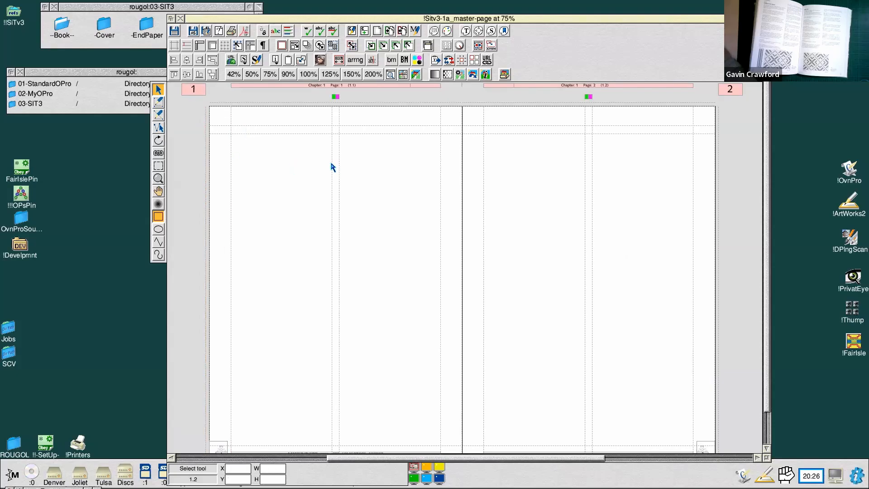
Check the positions of page 1's left central column guide and outer margin guide, and of page 2's inner margin guide
left_click(332, 164)
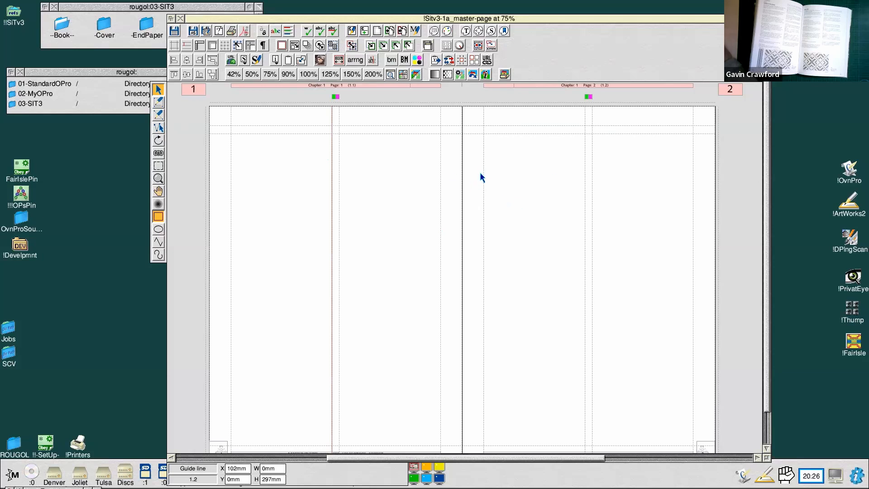
left_click(230, 170)
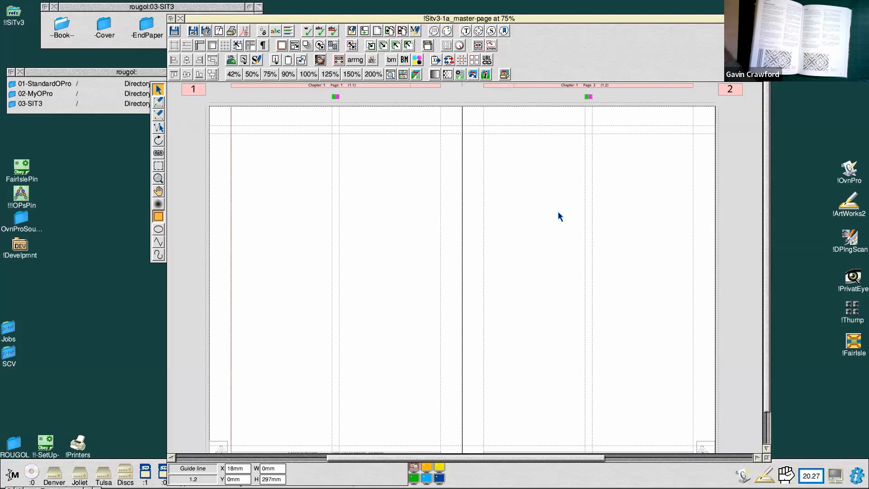
left_click(479, 178)
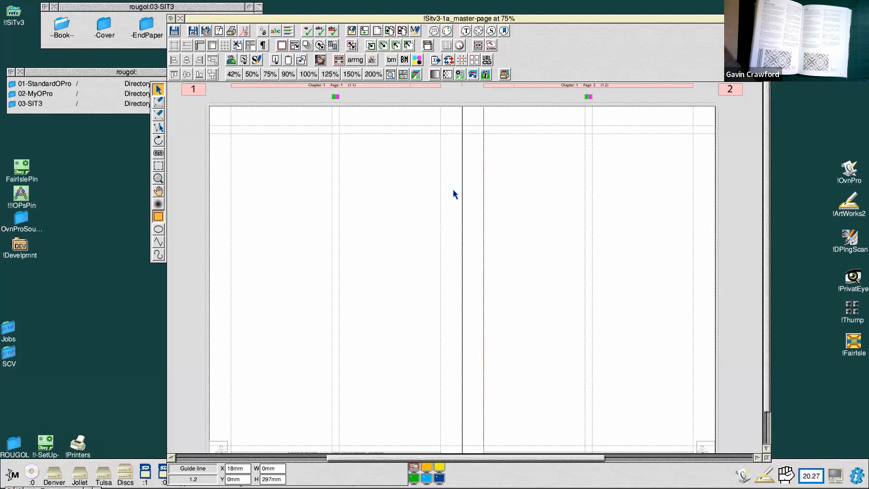
scroll(511, 216, "down", 1)
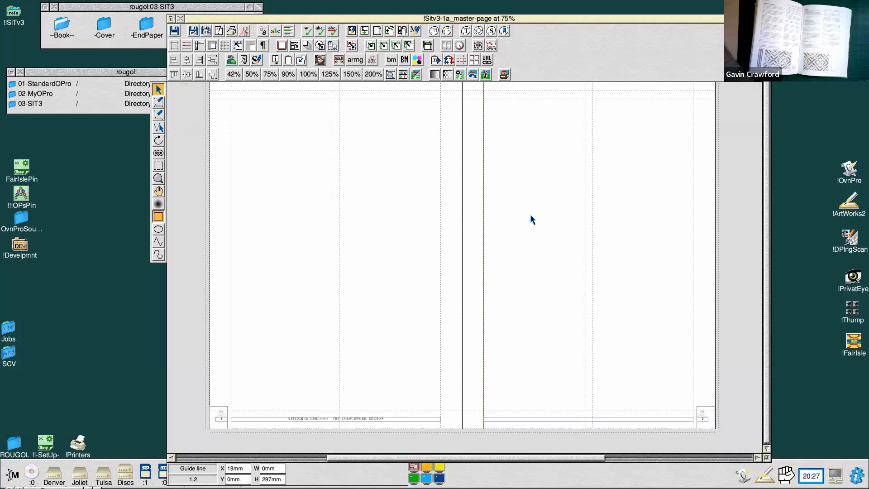
scroll(530, 215, "up", 1)
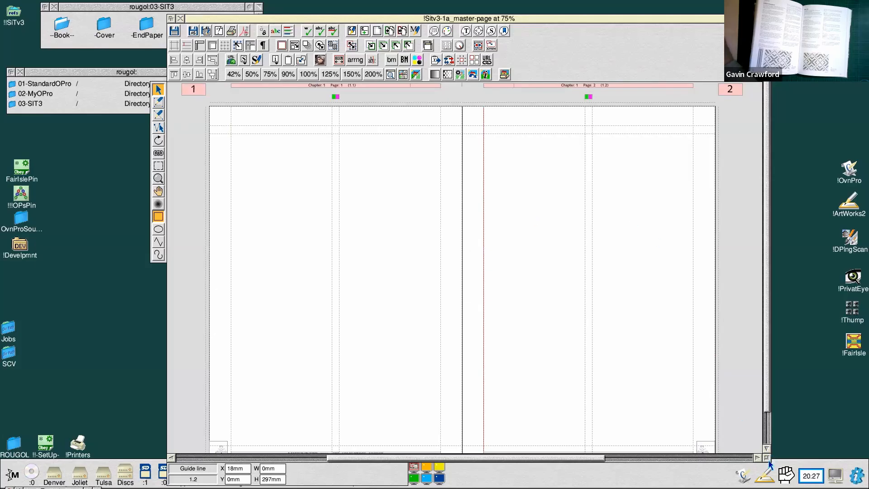
Adjust the document window's size and position to bring the whole two-page spread, including its footers, into view
left_click_drag(767, 457, 773, 454)
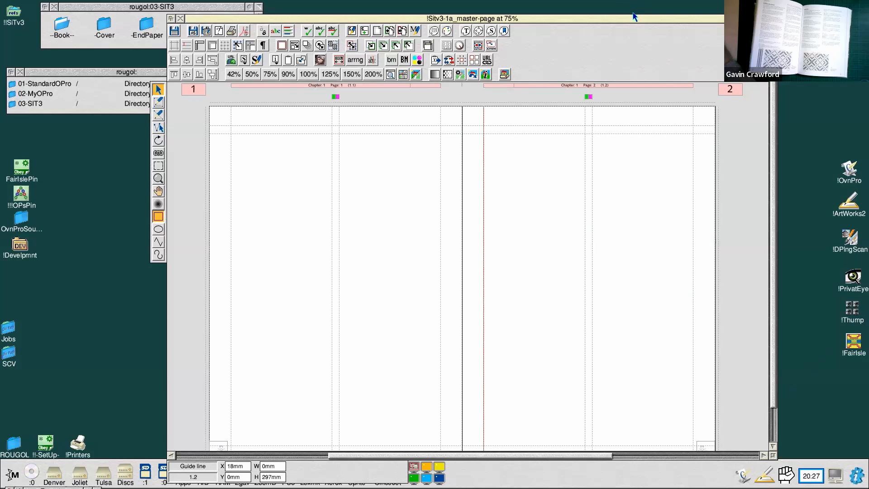
left_click_drag(638, 20, 632, 18)
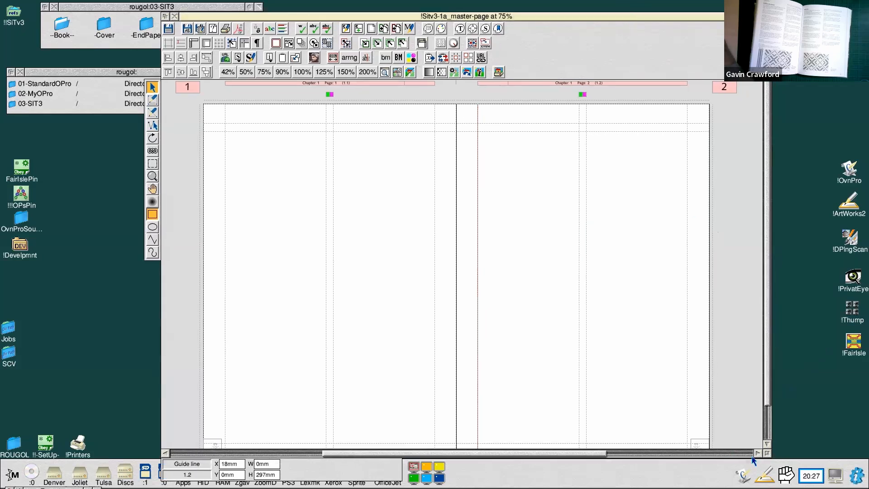
left_click_drag(771, 456, 770, 460)
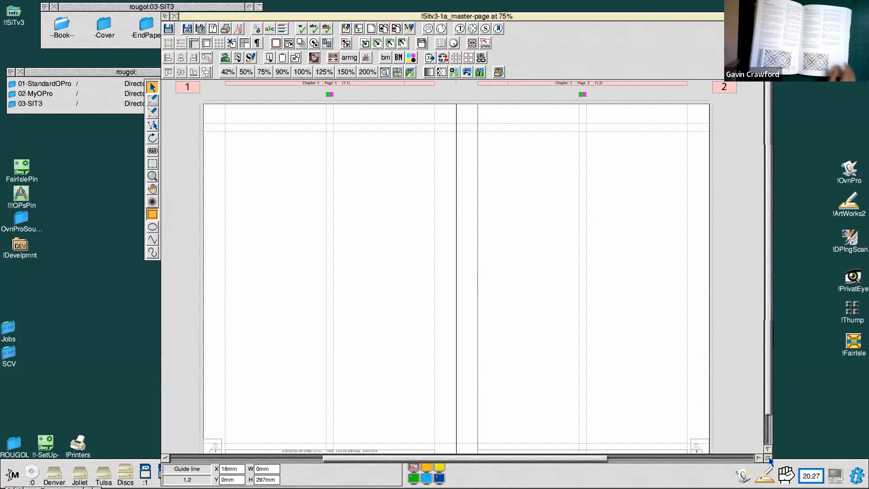
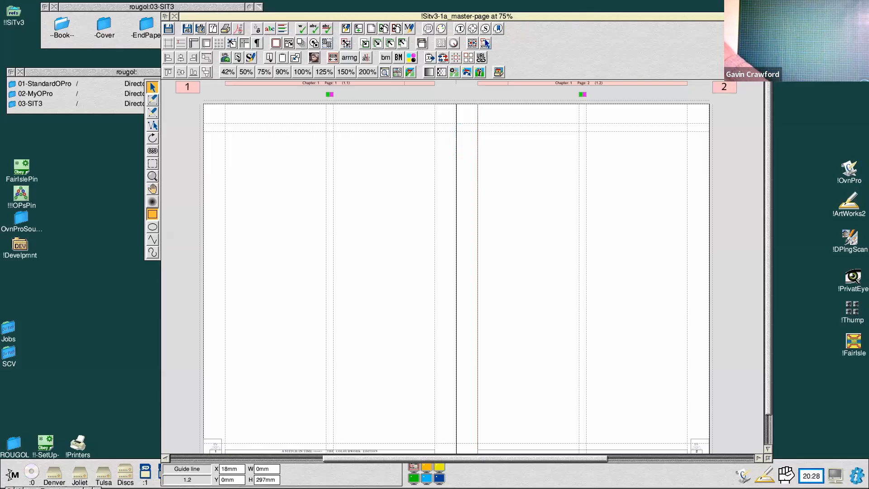
left_click_drag(520, 17, 511, 16)
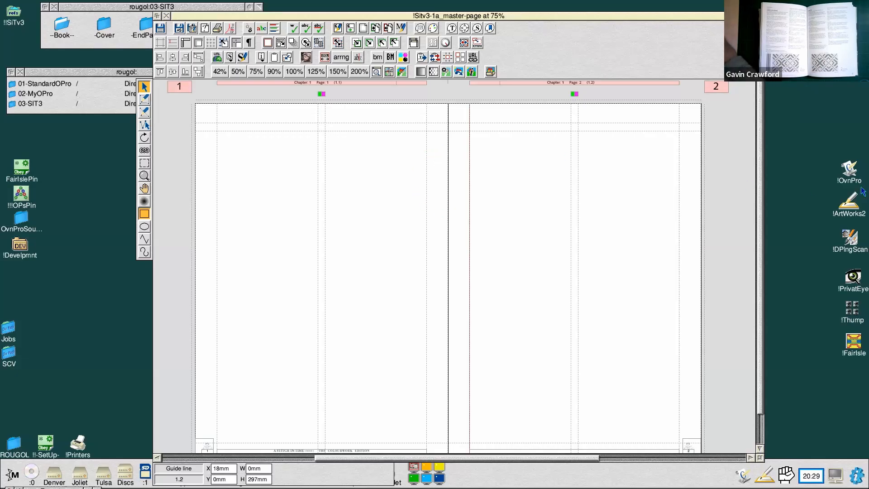
scroll(764, 124, "down", 1)
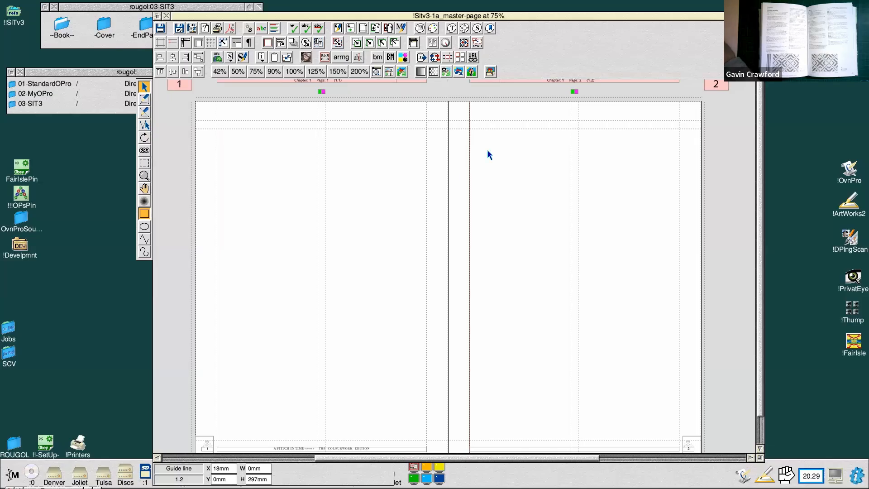
left_click_drag(573, 19, 570, 18)
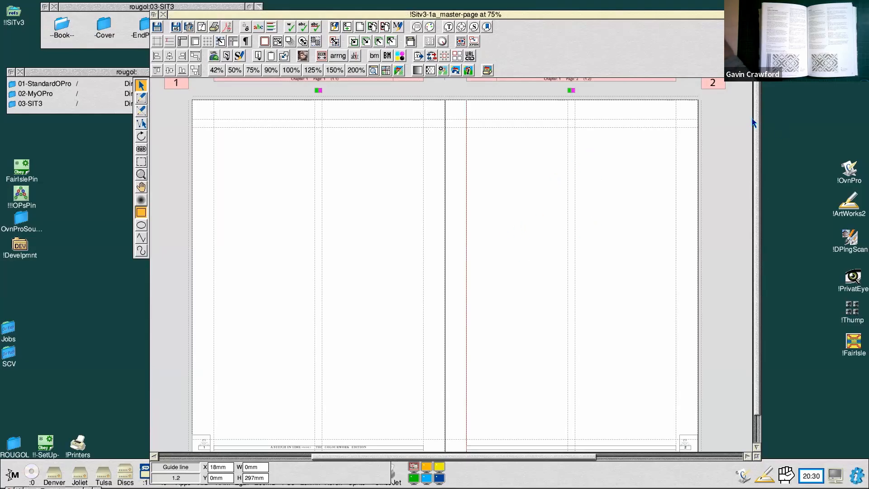
scroll(759, 132, "down", 1)
scroll(759, 131, "down", 1)
scroll(760, 133, "down", 1)
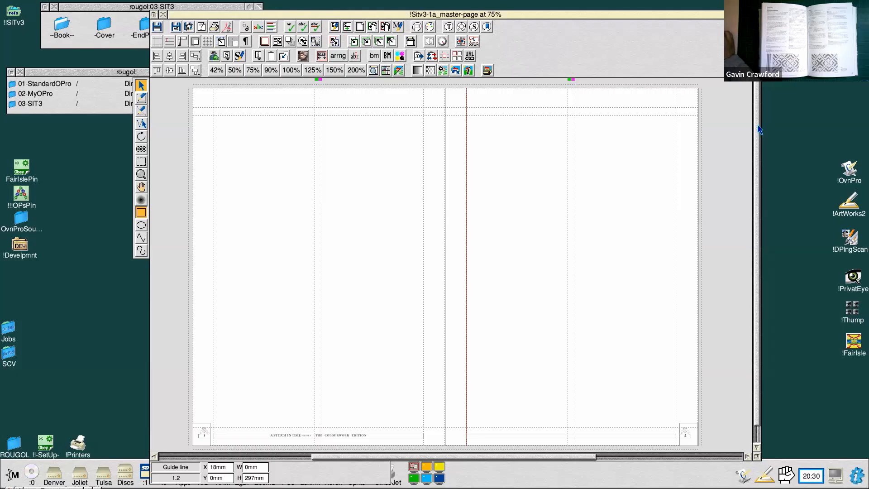
left_click_drag(758, 126, 759, 127)
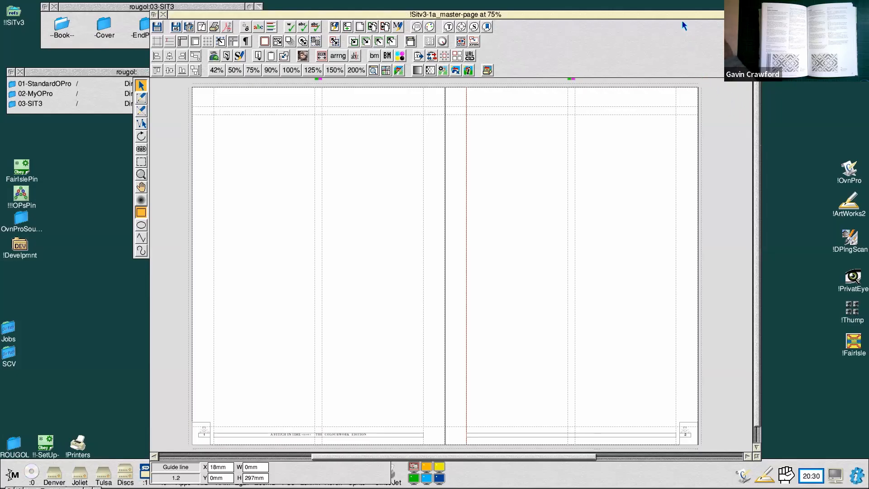
left_click_drag(690, 14, 685, 15)
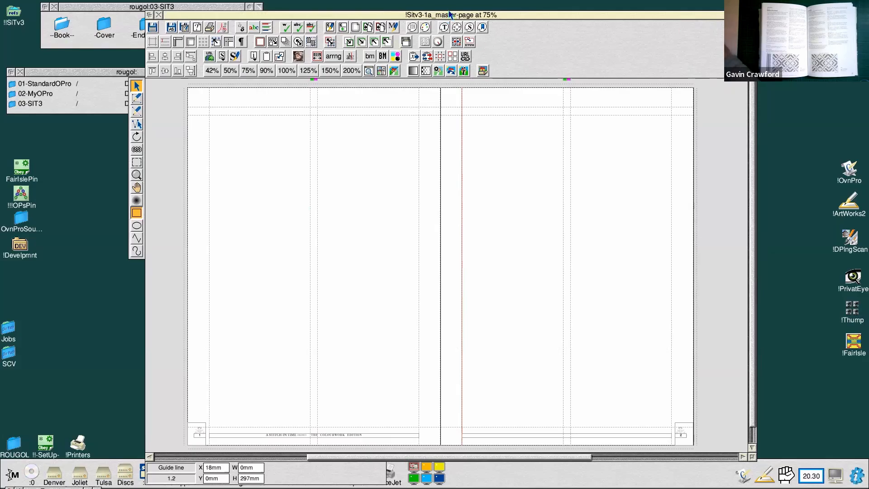
left_click_drag(182, 16, 182, 16)
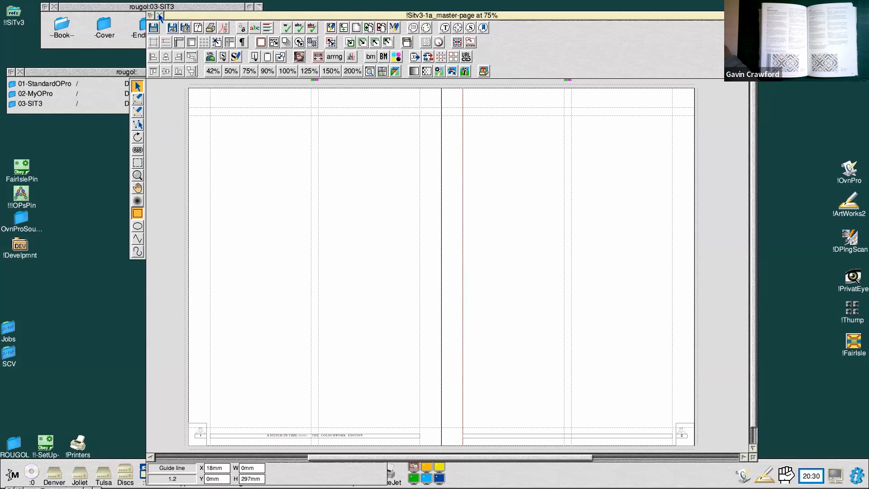
Clear the guide selection, look over the document's master pages in an enlarged view, and close that view
left_click(372, 174)
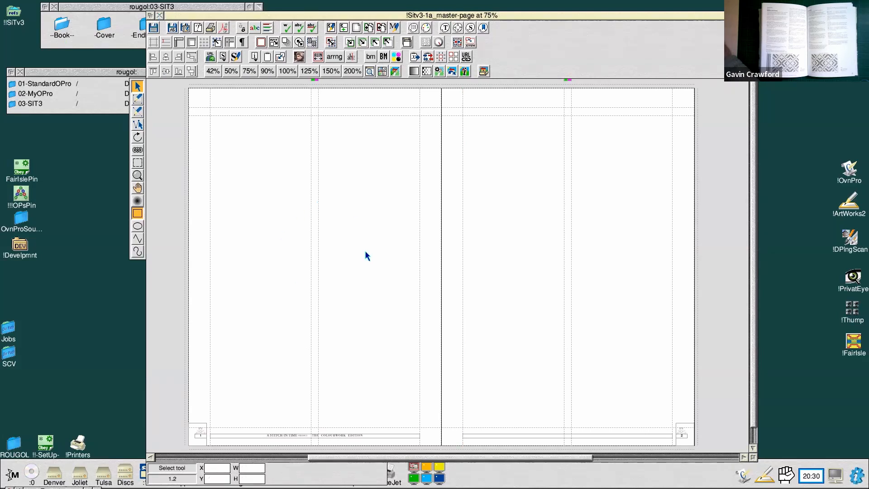
key("ctrl+m")
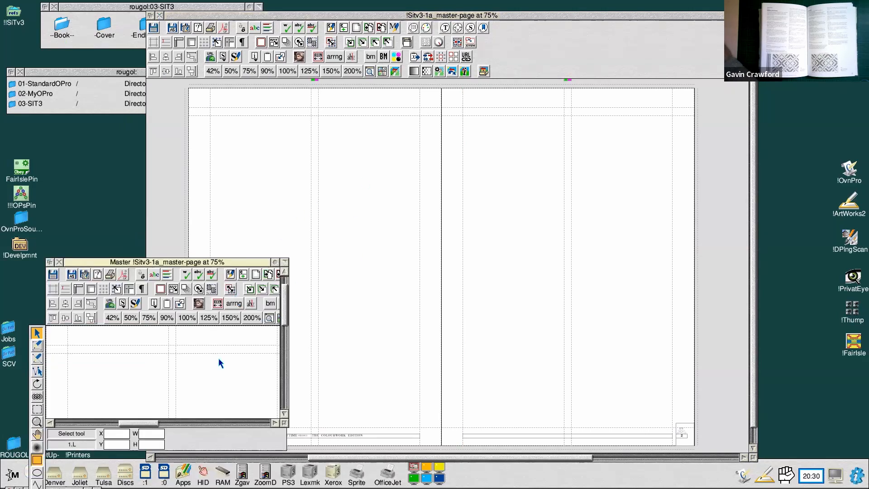
left_click_drag(284, 422, 548, 441)
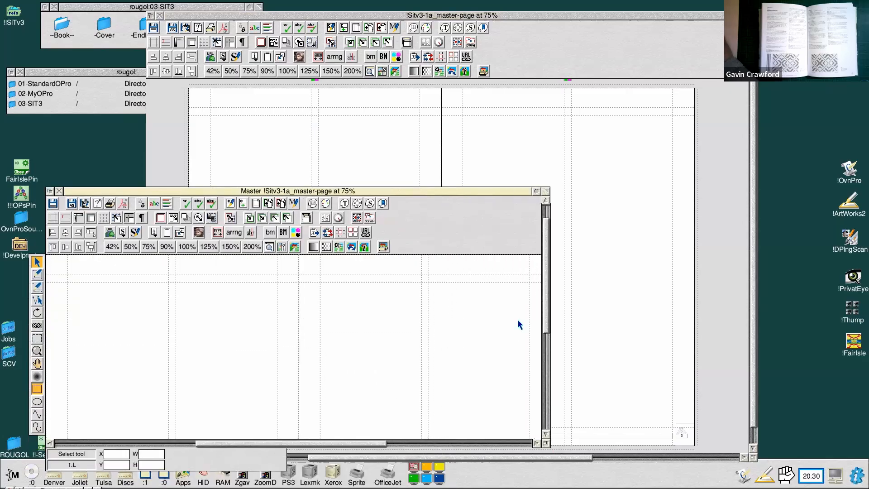
left_click_drag(546, 224, 271, 185)
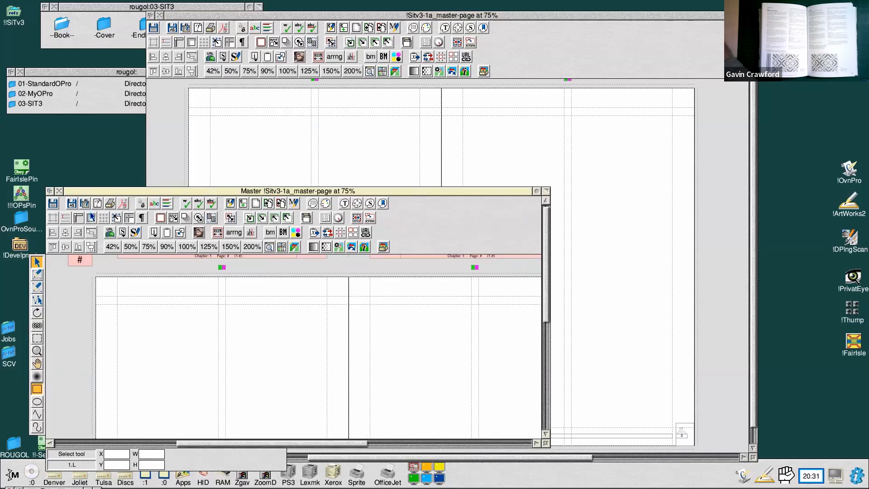
left_click(60, 191)
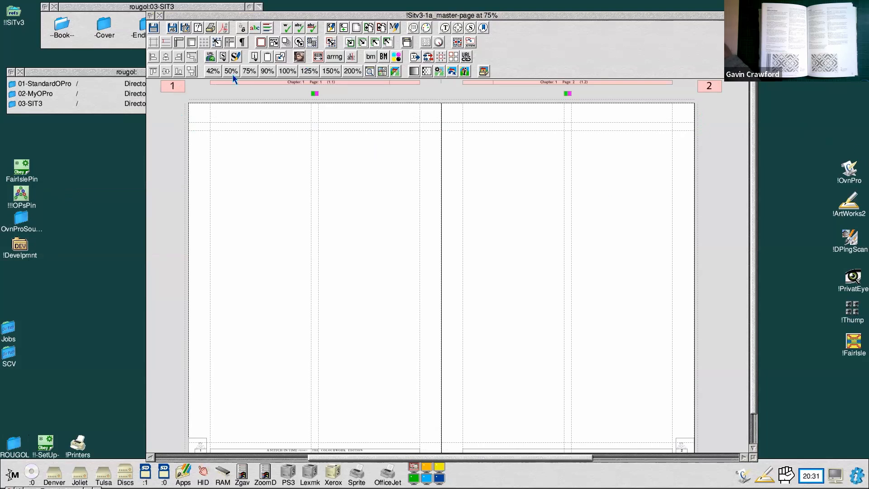
View the spread at 42% and at 100%, enlarging the window at full size to show both pages
left_click(213, 71)
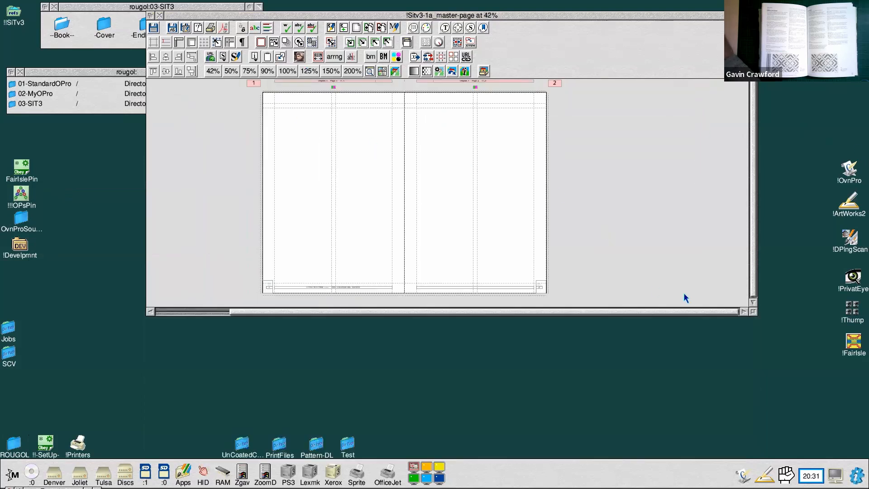
left_click_drag(753, 316, 749, 315)
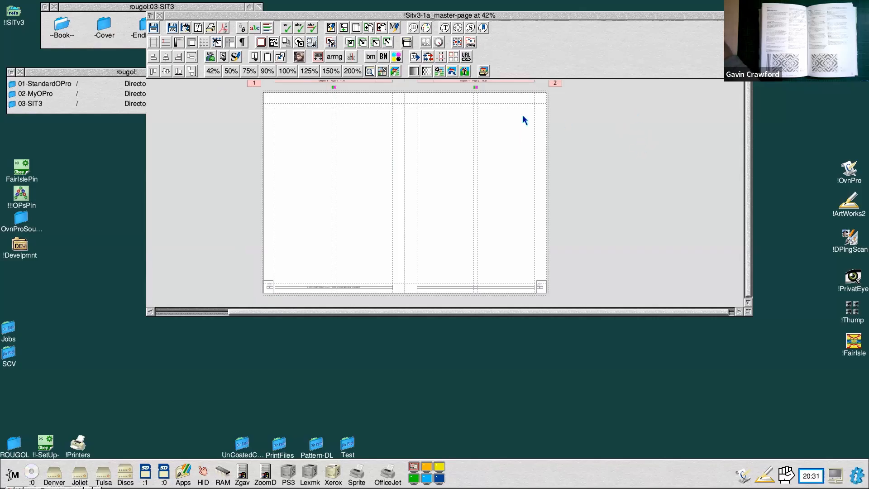
left_click(288, 71)
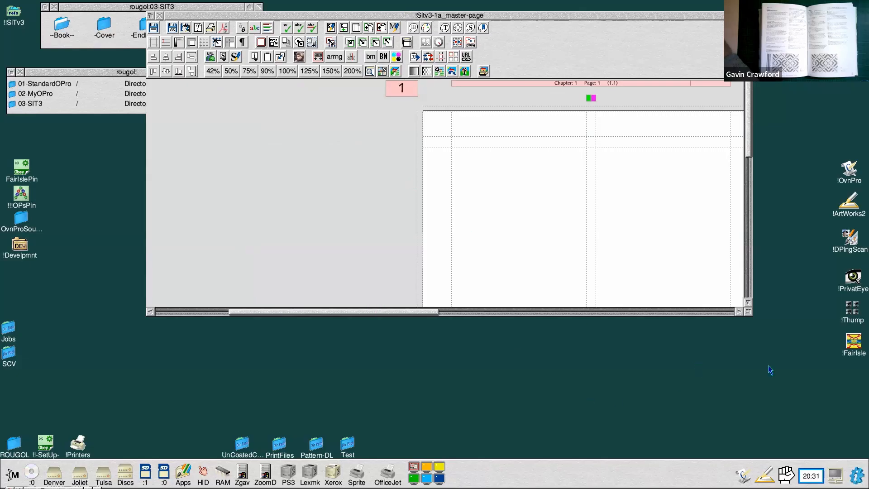
left_click_drag(746, 313, 863, 441)
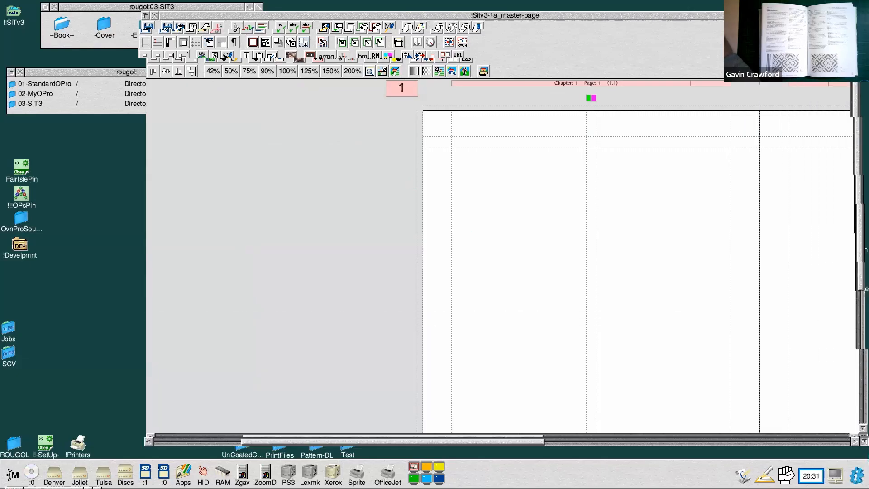
left_click_drag(535, 15, 462, 9)
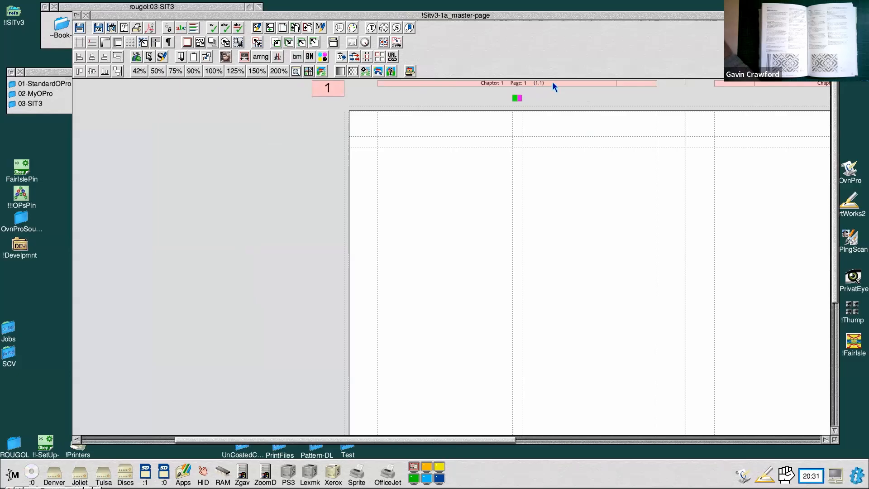
left_click_drag(393, 440, 466, 461)
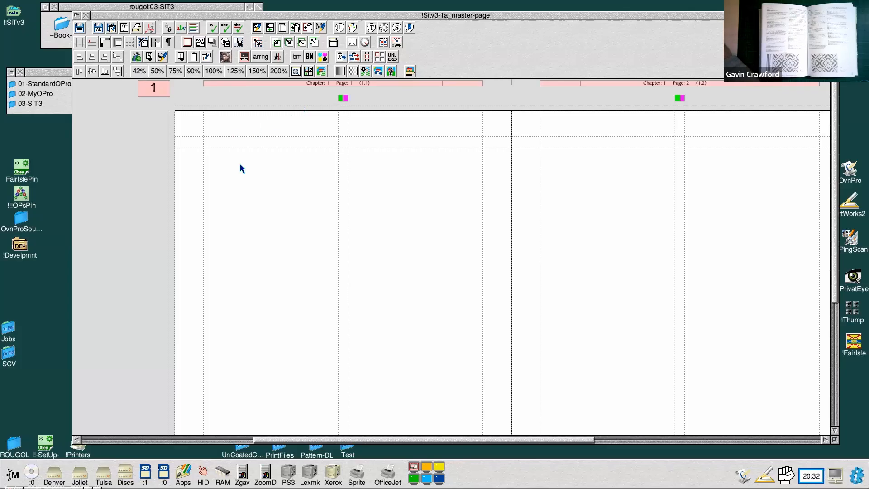
Close the master-page document, open !Sitv3-1b_local-frames, and enlarge and reposition its window to show pages 1 and 2
left_click(86, 16)
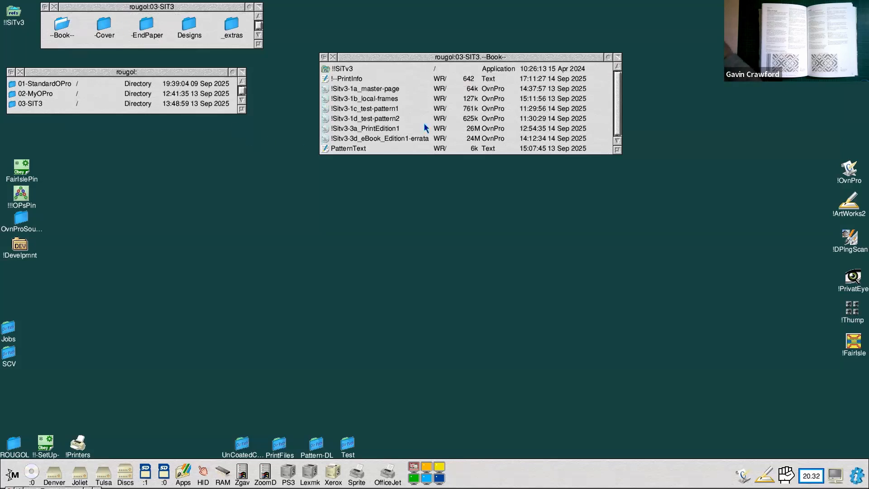
double_click(385, 99)
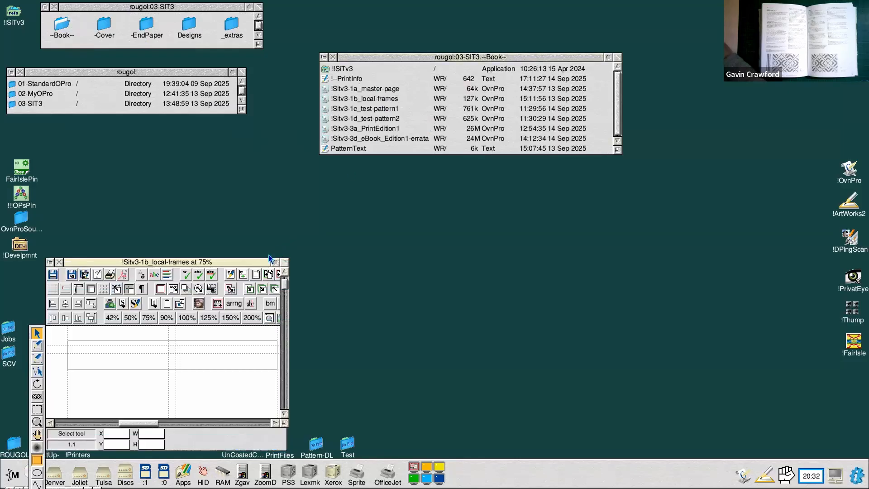
left_click_drag(262, 264, 335, 65)
left_click_drag(358, 229, 741, 466)
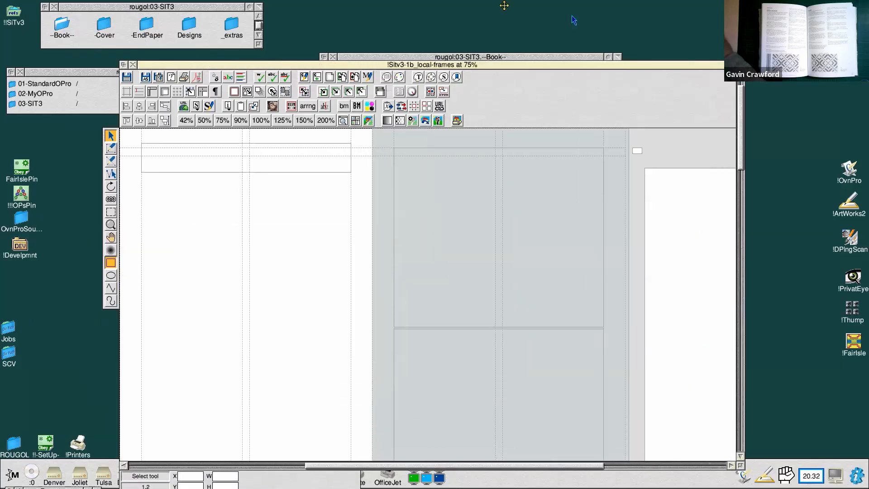
left_click_drag(481, 66, 519, 41)
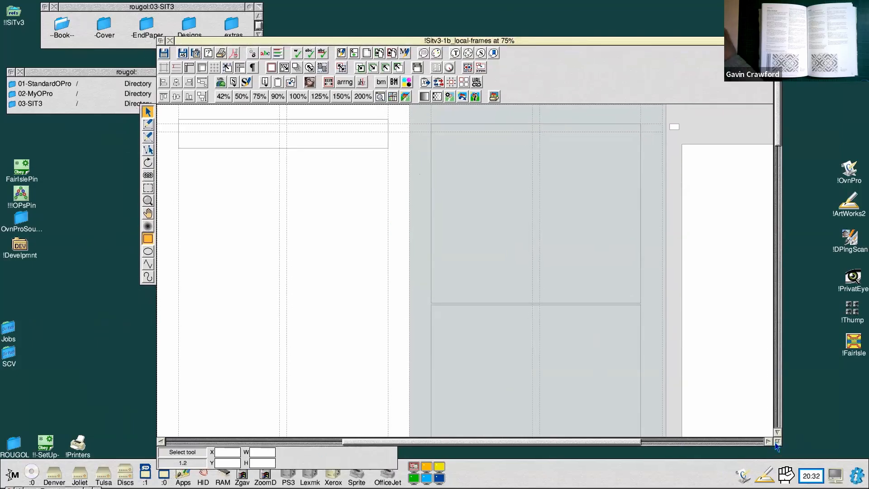
left_click_drag(775, 441, 754, 453)
left_click_drag(371, 451, 349, 451)
left_click_drag(600, 7, 595, 9)
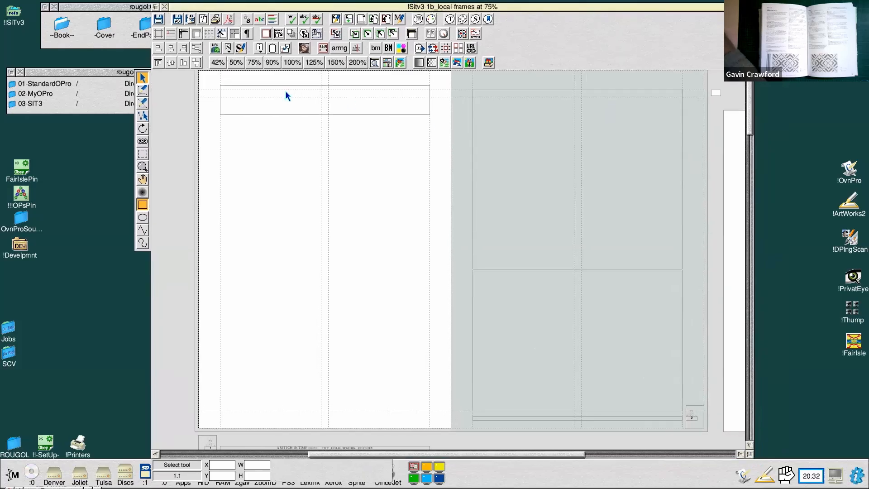
Inspect the text frame at the head of page 1 and display the links between the document's frames
left_click(234, 107)
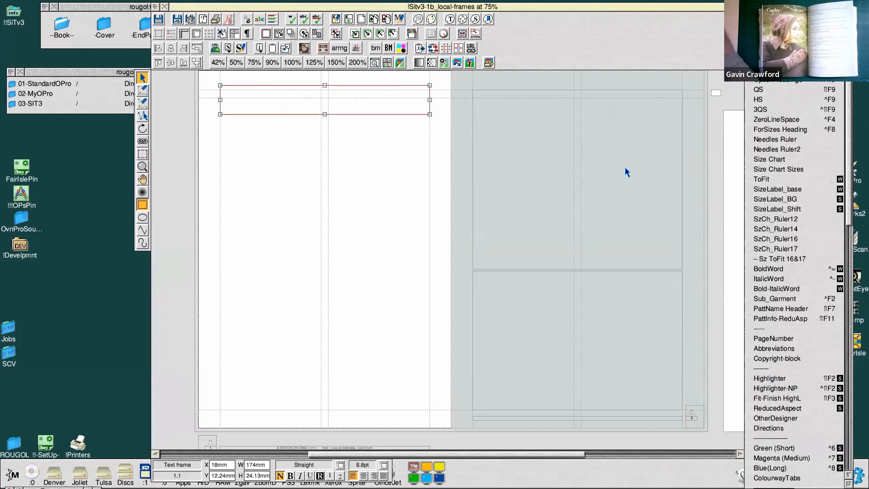
left_click(142, 141)
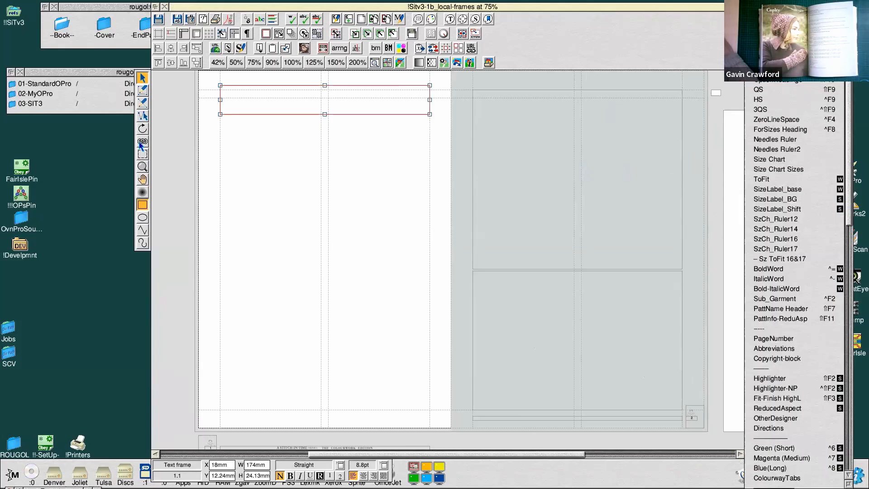
left_click(303, 86)
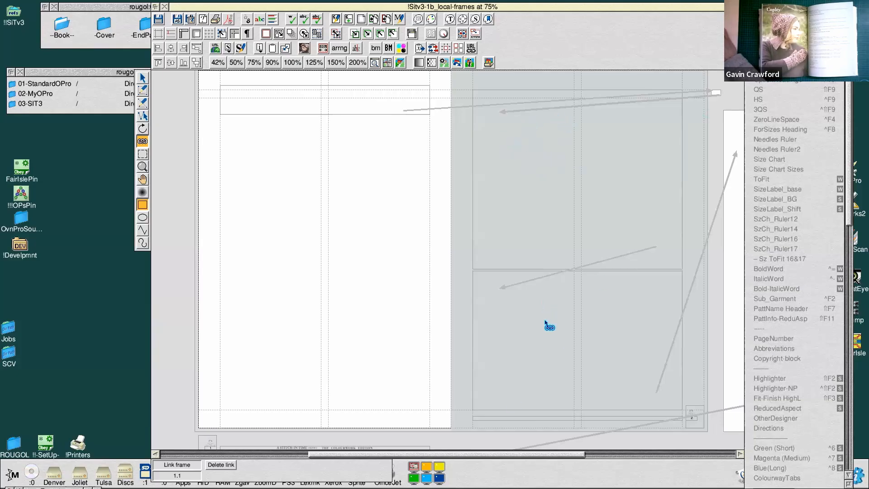
Follow the linked local frames from page 2 and its side column through pages 3 and 4
left_click_drag(484, 457, 540, 475)
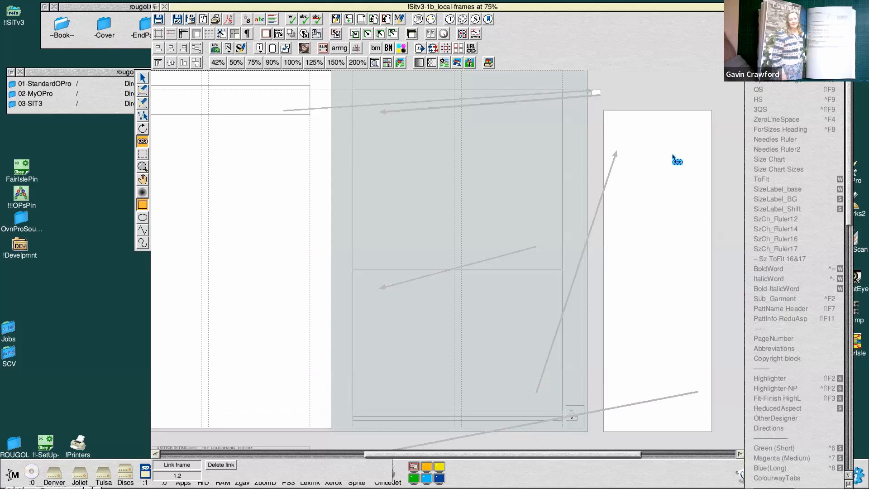
scroll(677, 161, "down", 5)
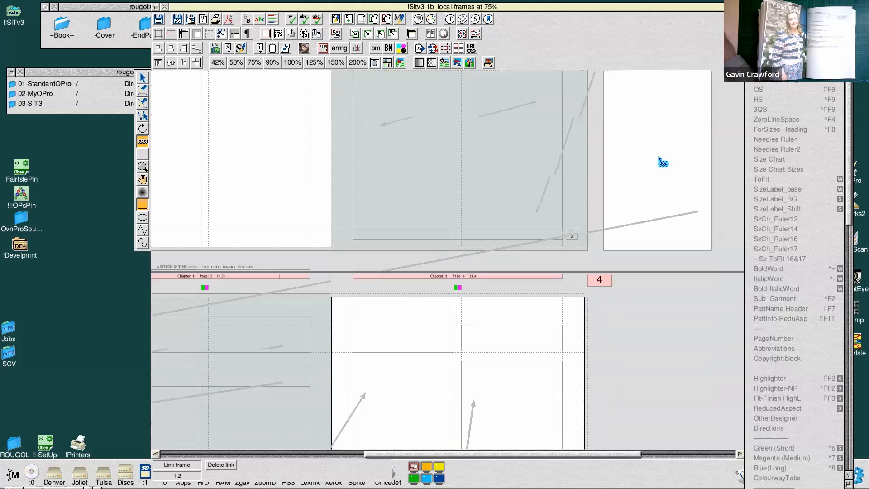
scroll(663, 162, "down", 1)
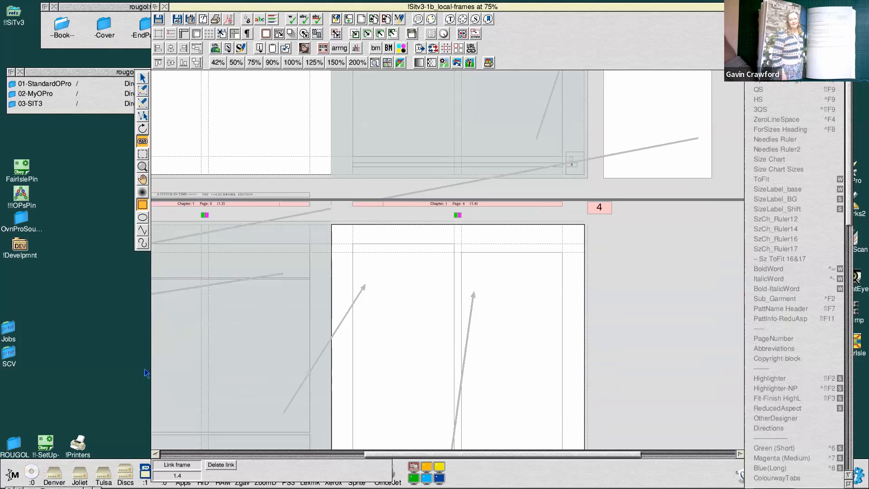
left_click_drag(396, 457, 347, 464)
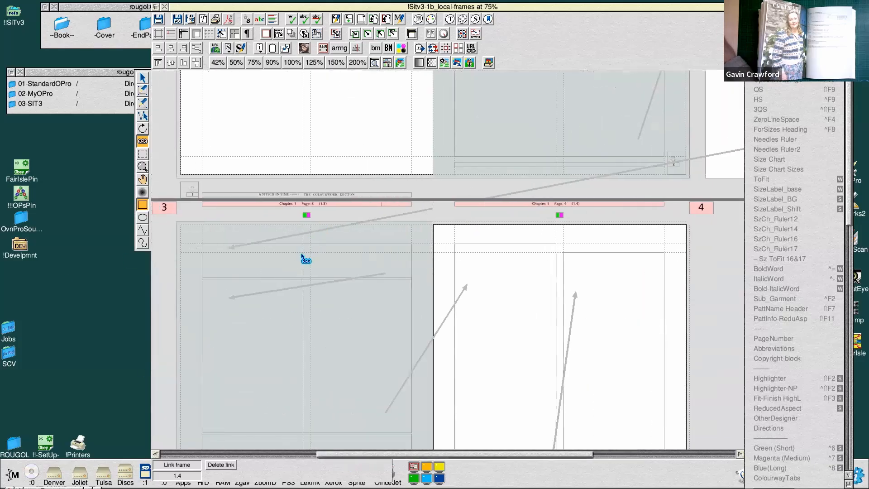
scroll(304, 256, "down", 1)
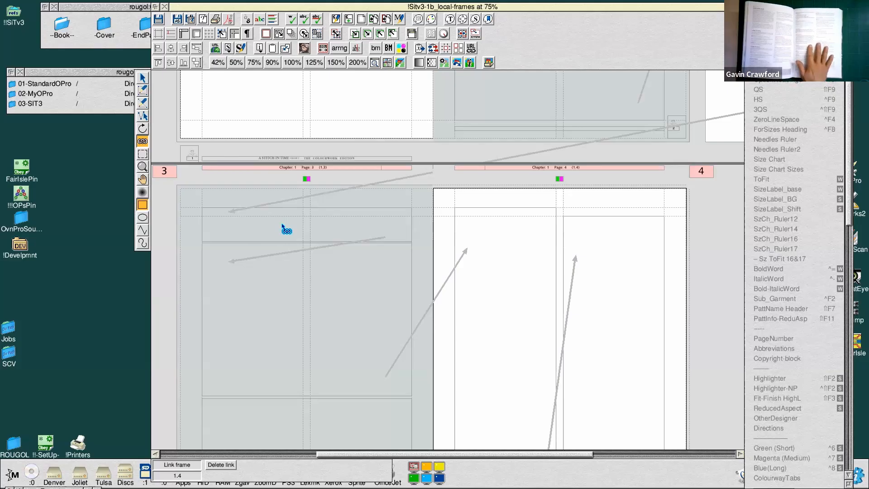
scroll(455, 251, "down", 5)
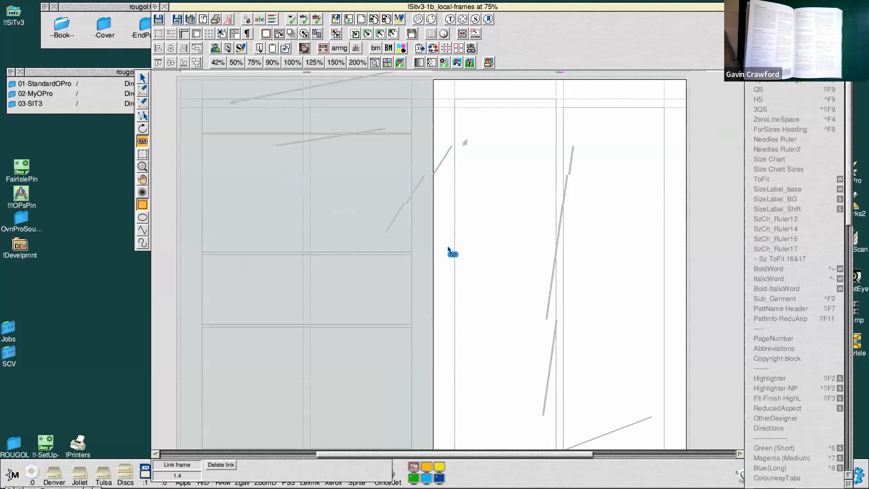
scroll(464, 242, "down", 4)
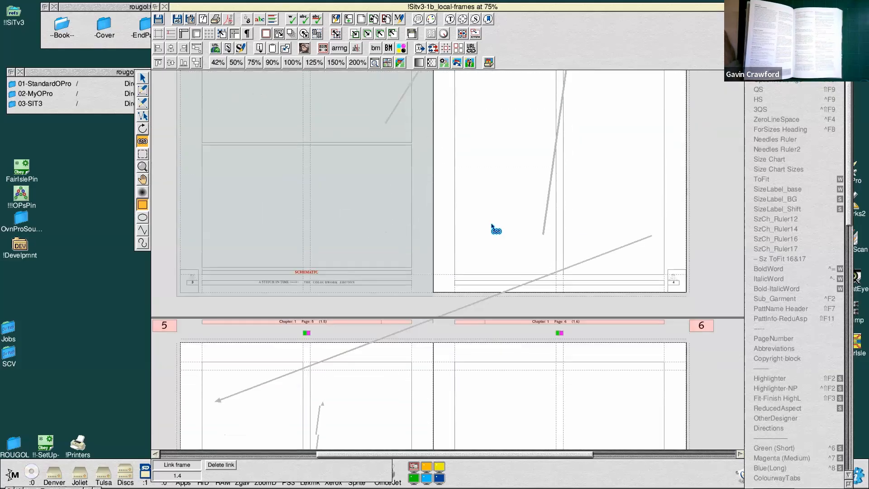
Examine the local frame layouts on pages 5 to 8
scroll(495, 229, "down", 3)
scroll(532, 172, "down", 5)
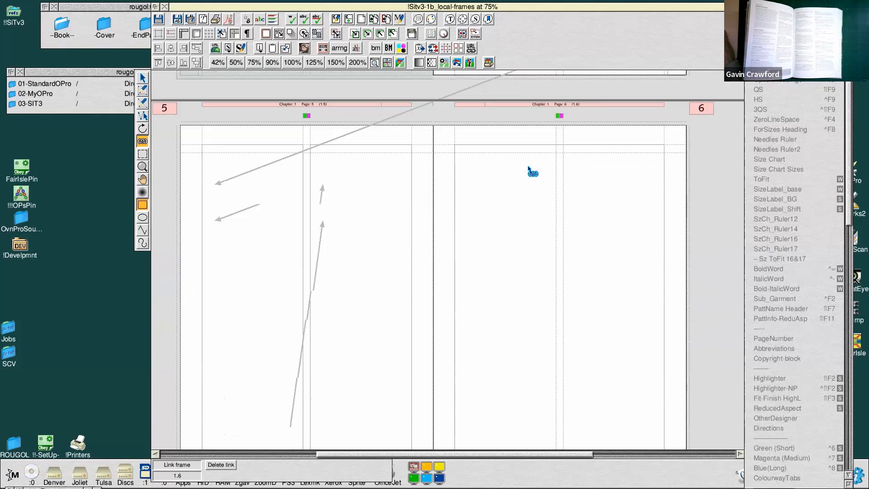
scroll(532, 172, "down", 2)
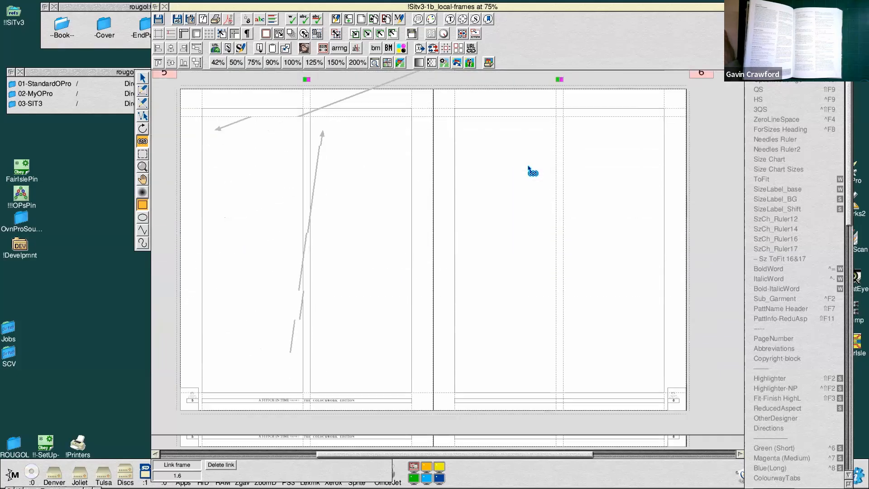
scroll(532, 171, "down", 10)
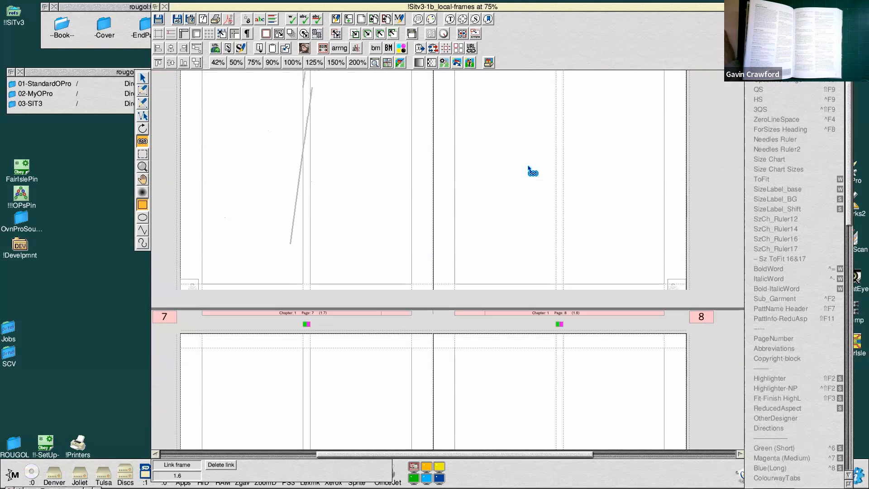
scroll(532, 171, "down", 3)
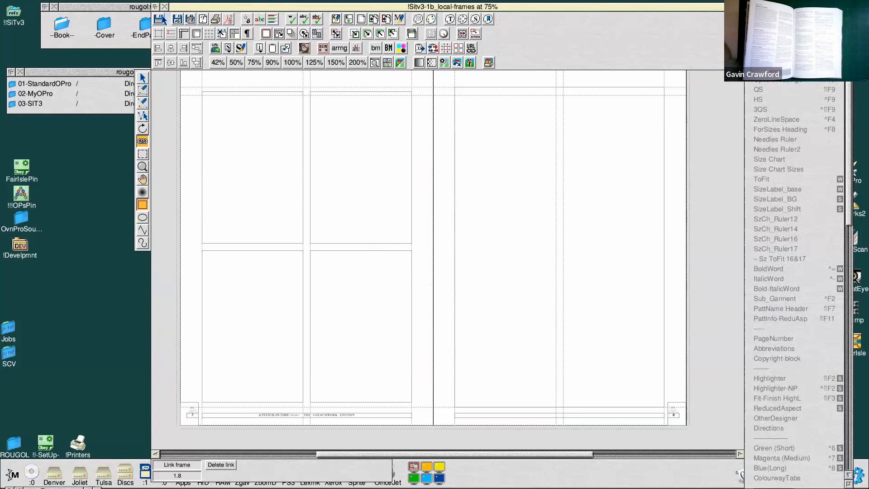
Close the local-frames document, open !Sitv3-1c_test-pattern1, and enlarge its window to show pages 1 and 2
left_click(166, 8)
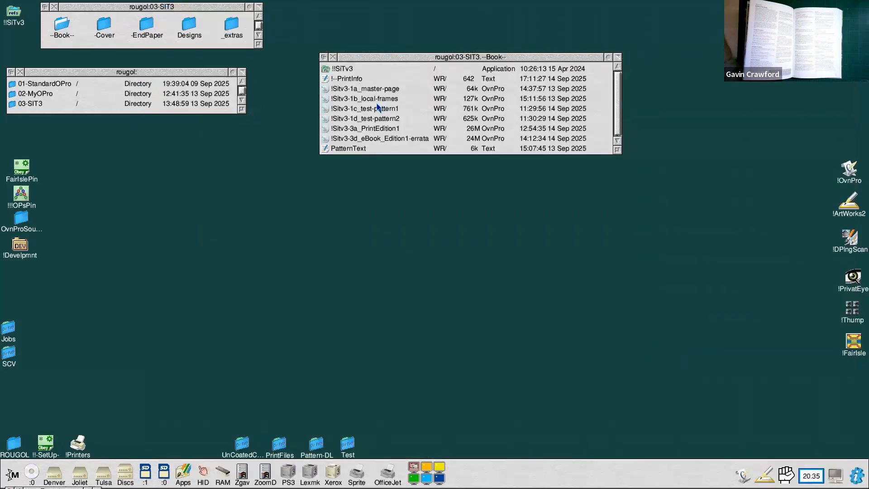
double_click(378, 108)
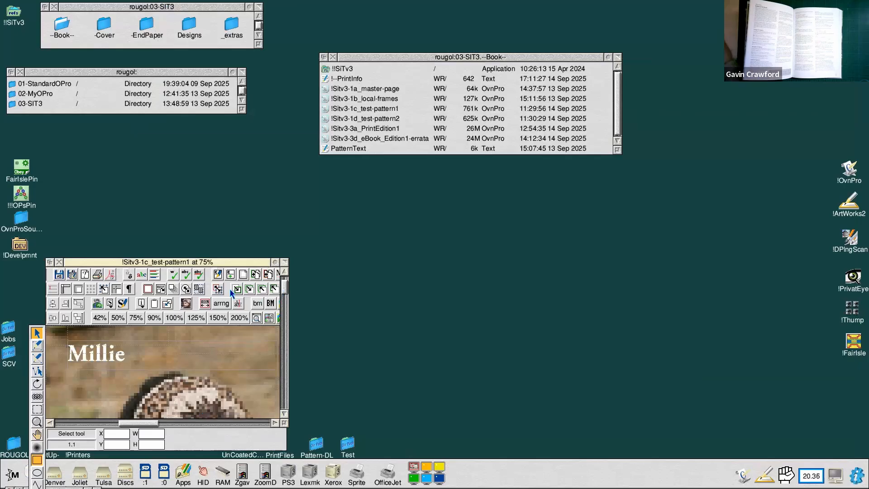
left_click(285, 262)
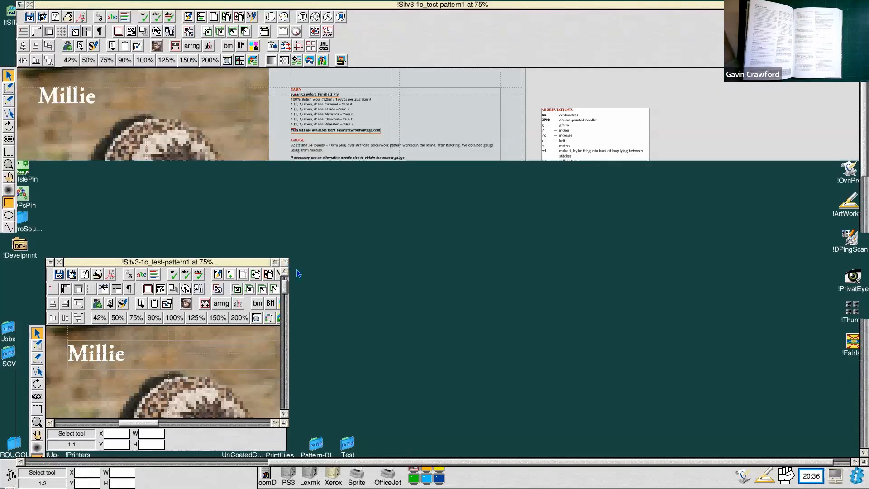
left_click_drag(413, 464, 330, 465)
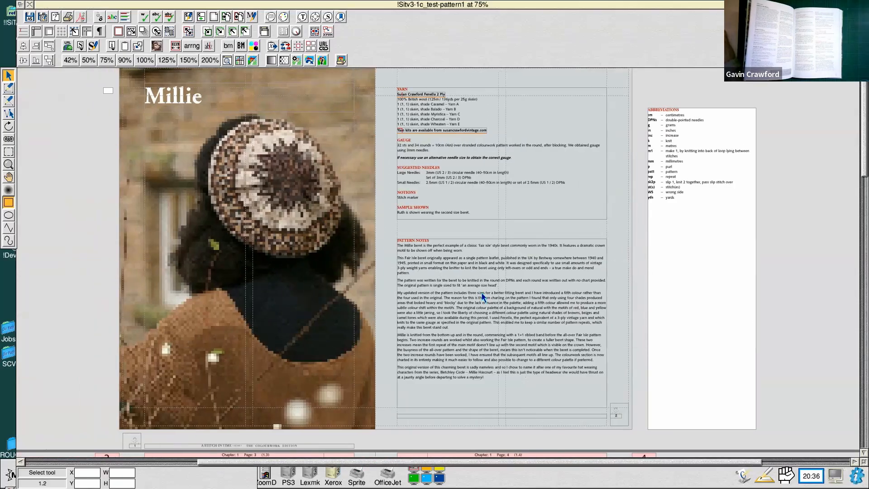
Select the Millie title frame on page 1 and narrow the document window to uncover the style list
left_click(178, 101)
left_click_drag(705, 6, 702, 6)
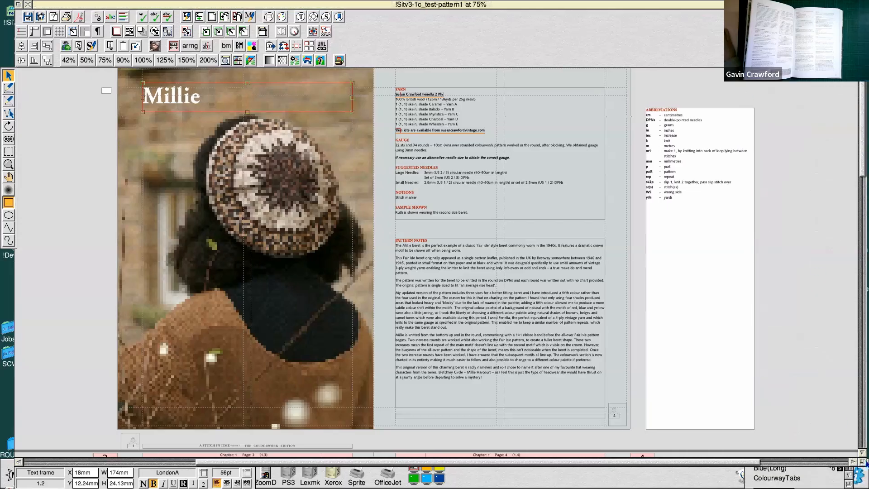
left_click_drag(862, 463, 739, 456)
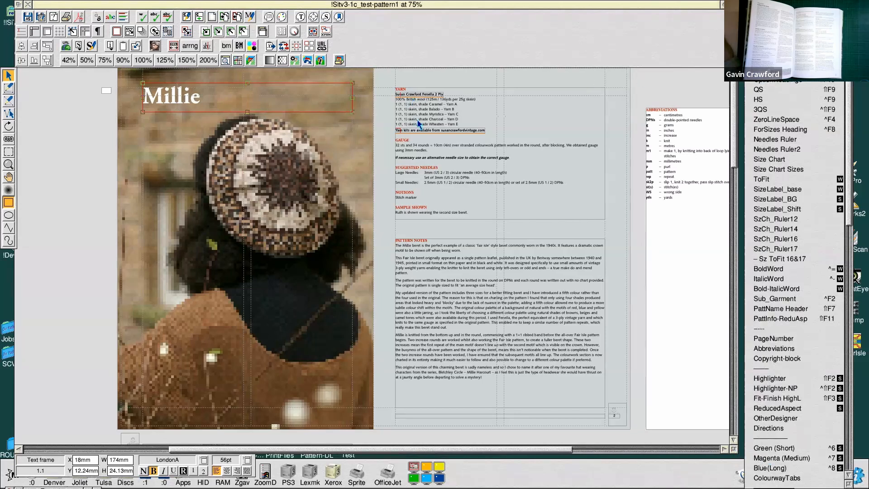
Enlarge the view to 150% and inspect the yarn, gauge and pattern notes text on page 2
key("ctrl+plus")
left_click(394, 166)
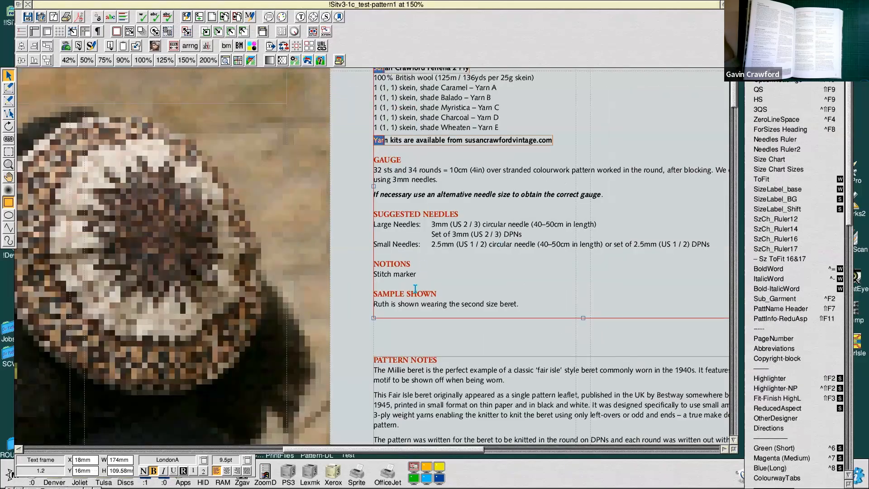
scroll(415, 288, "down", 5)
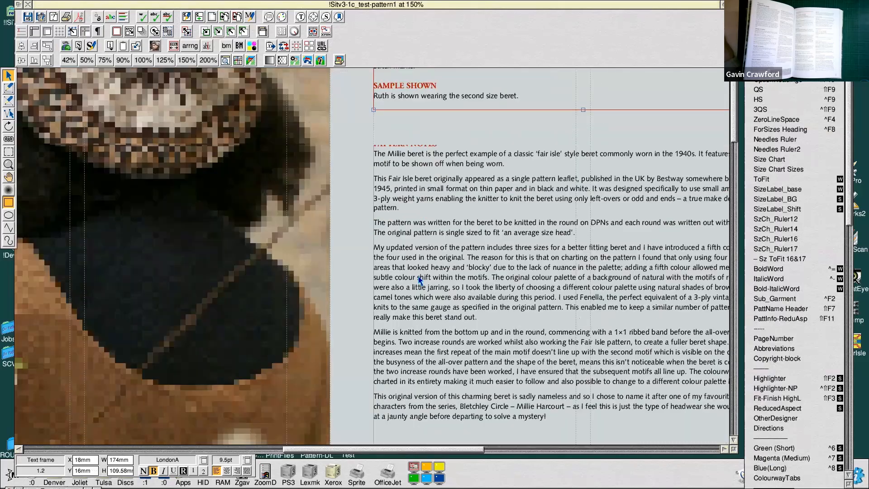
scroll(420, 280, "down", 5)
scroll(420, 280, "down", 5)
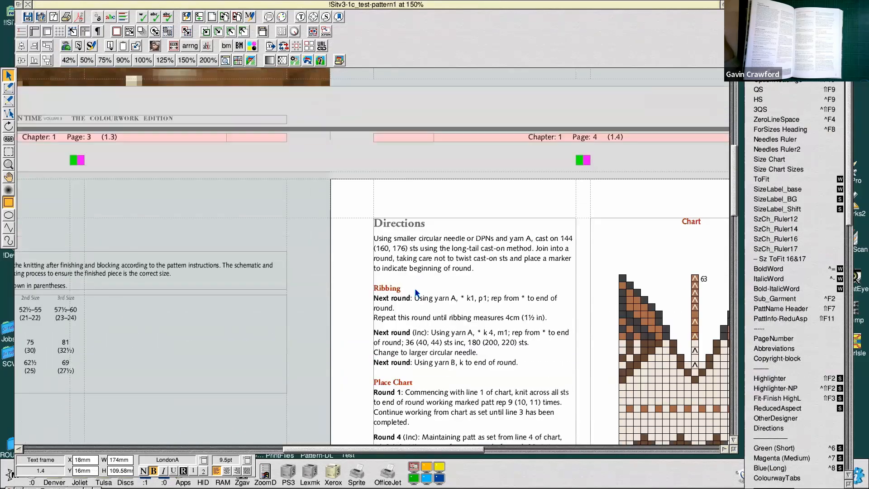
Select the Directions text frame on page 4 and look over its instructions and the knitting chart
left_click(381, 288)
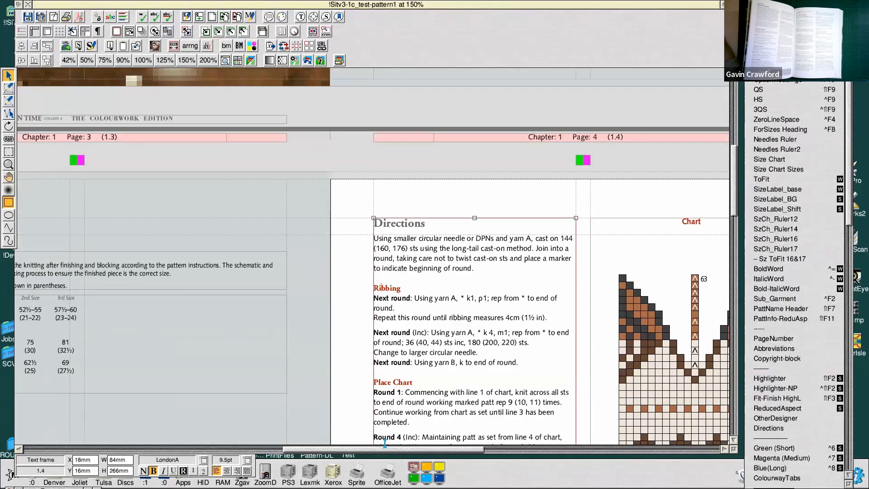
left_click_drag(389, 451, 429, 452)
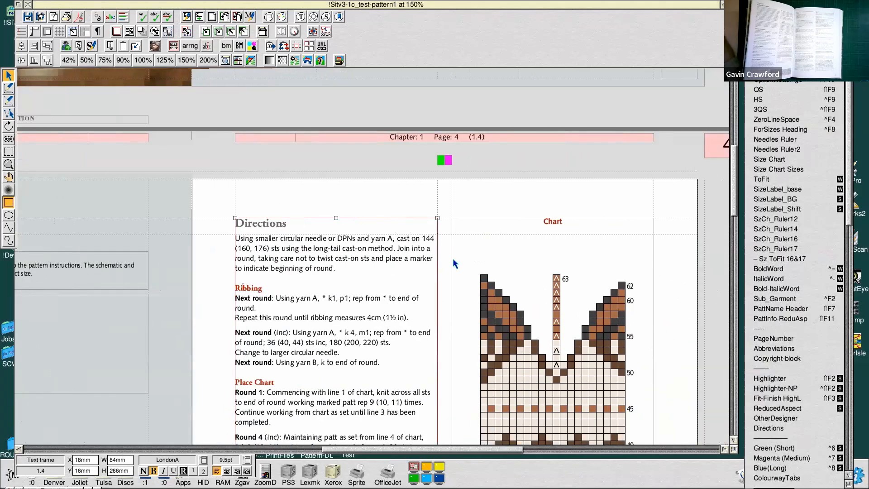
scroll(453, 259, "down", 4)
scroll(453, 258, "down", 4)
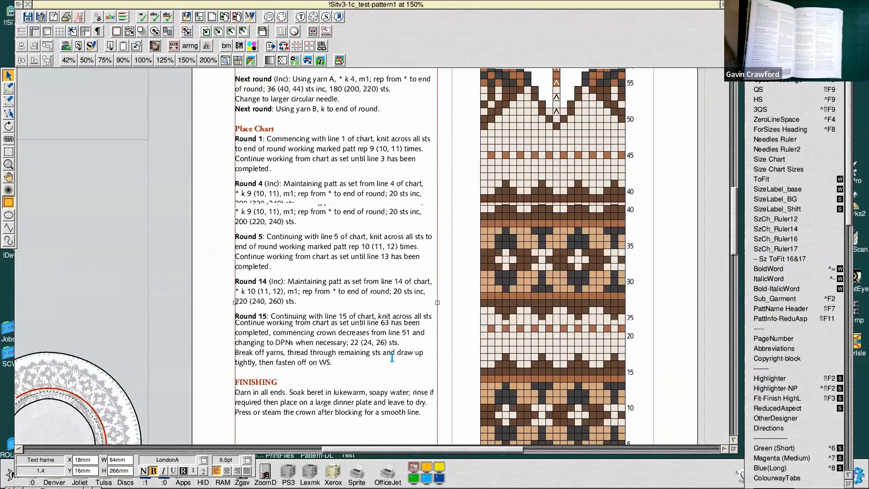
Inspect the styles applied to the page 3 size chart, from "To fit head circumference" to the finished measurements
left_click_drag(409, 451, 289, 445)
scroll(301, 229, "up", 3)
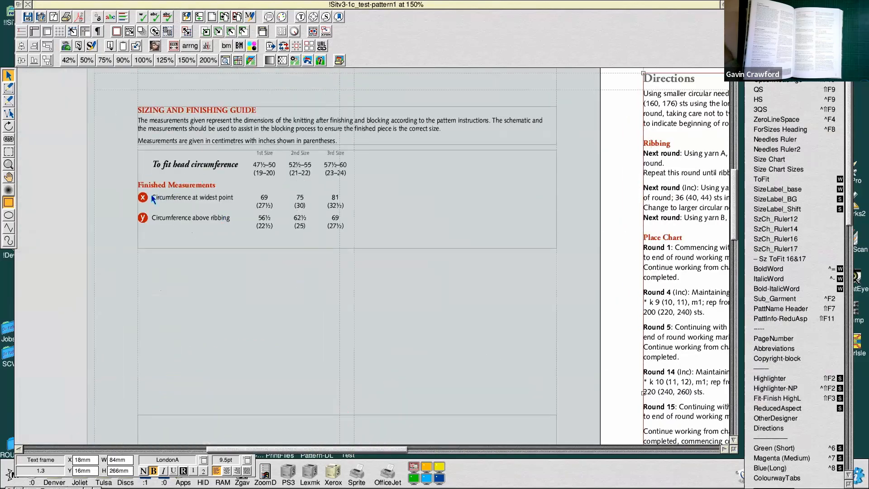
left_click(172, 163)
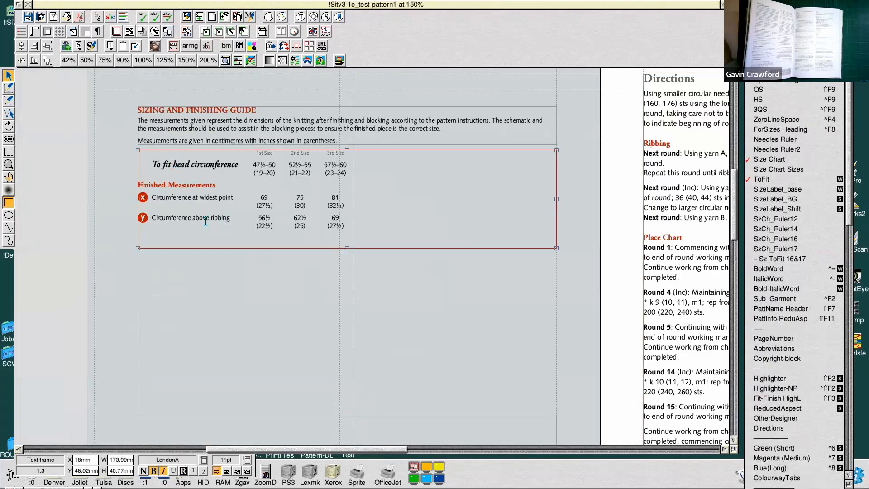
left_click(206, 221, "shift")
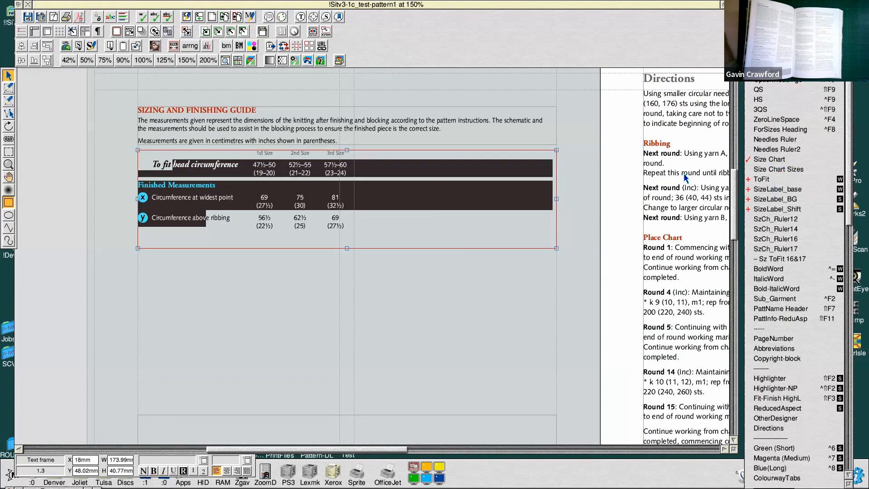
left_click(190, 165)
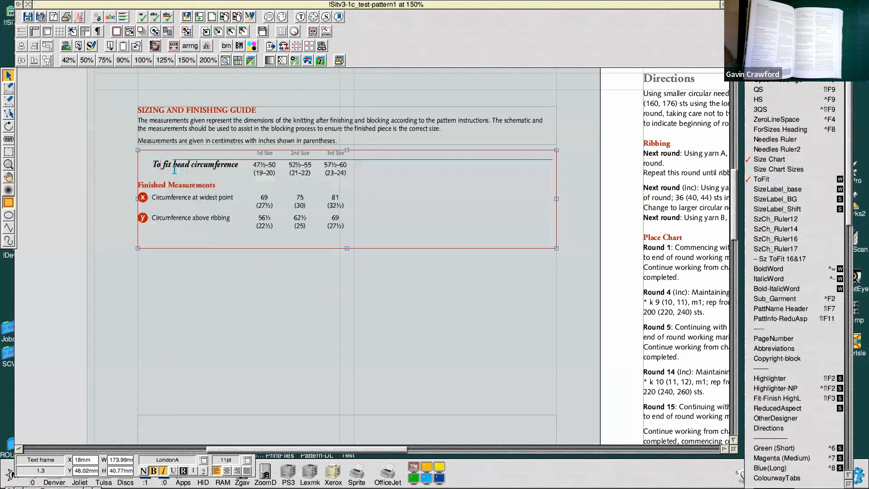
right_click(190, 166)
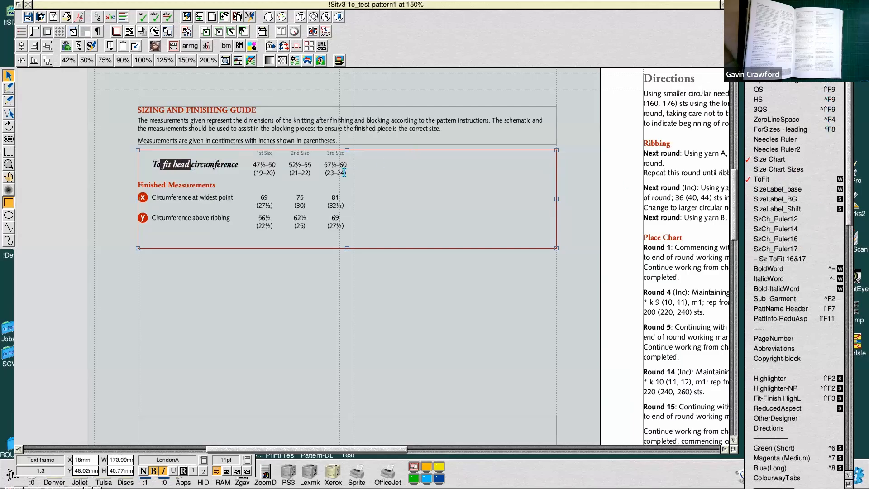
left_click(367, 224)
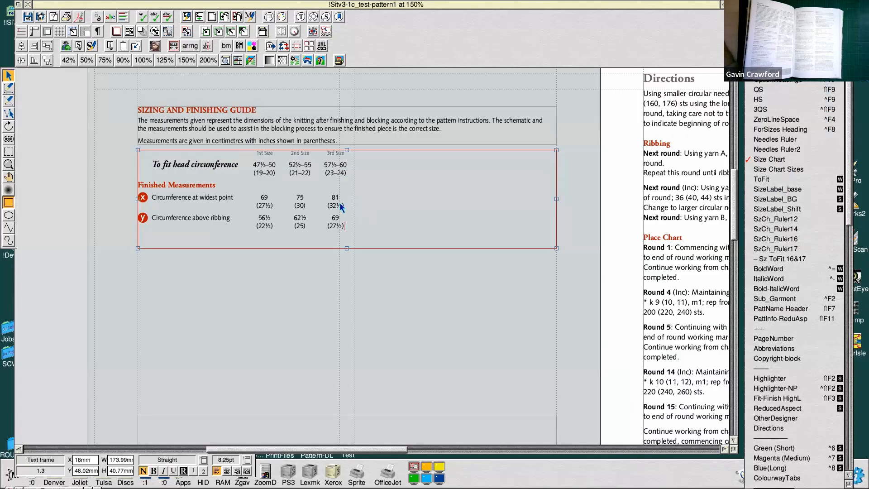
Examine page 4's remaining directions, finishing text, knitting chart and yarn key
scroll(401, 238, "down", 4)
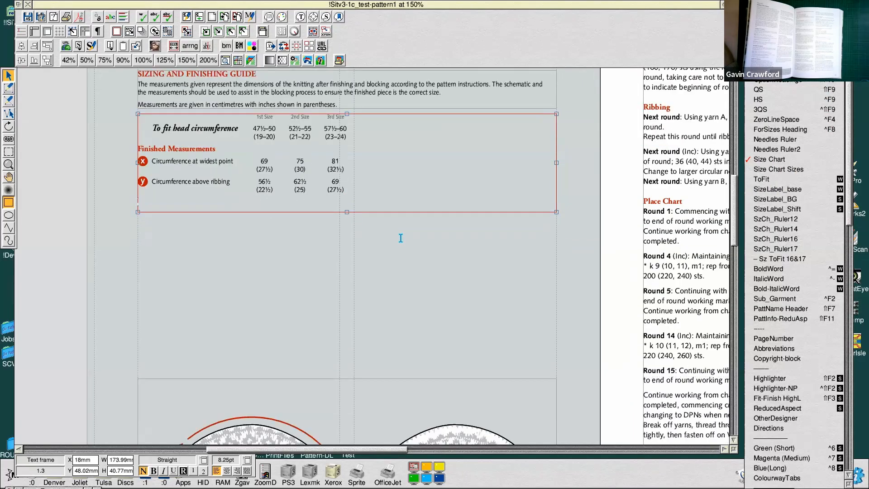
left_click_drag(279, 450, 414, 457)
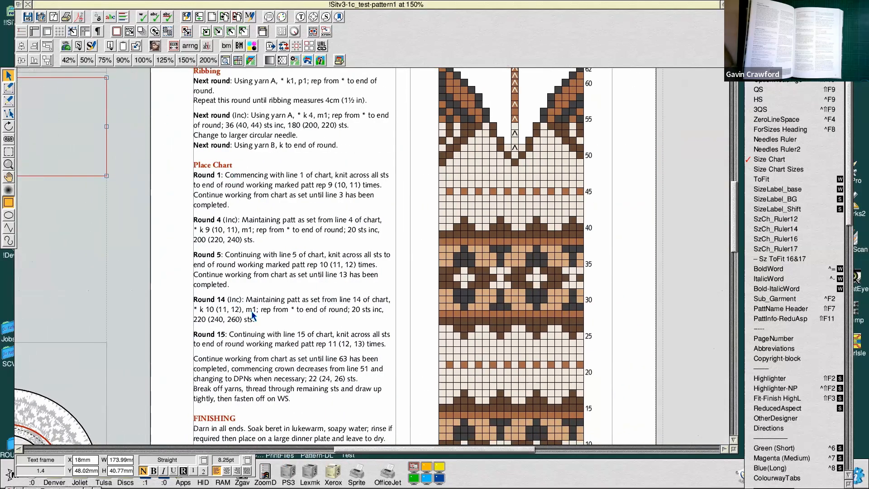
scroll(238, 337, "up", 2)
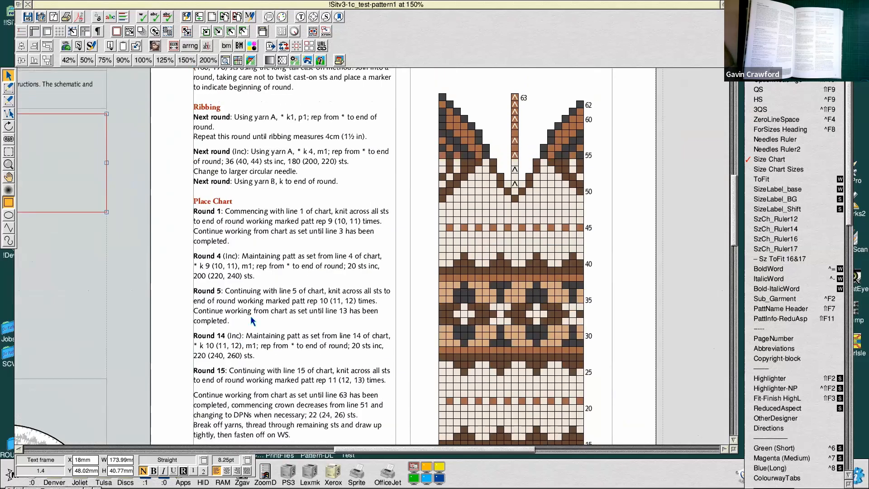
scroll(249, 324, "down", 5)
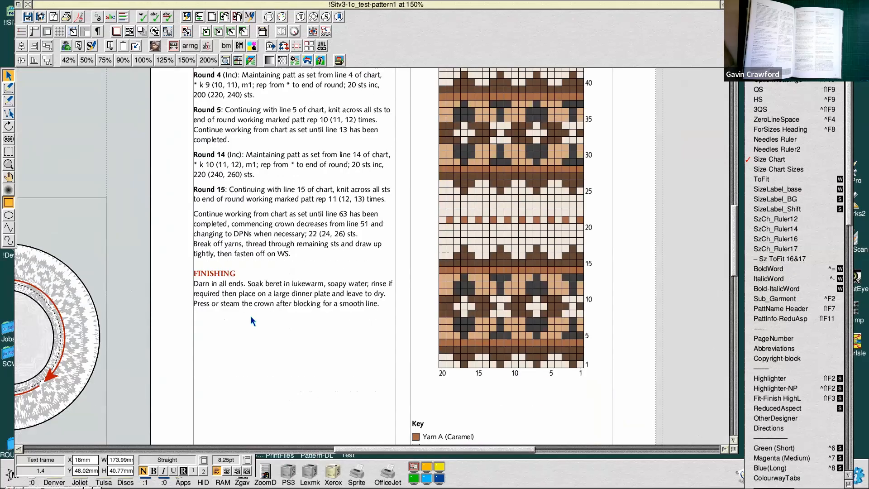
scroll(251, 316, "down", 3)
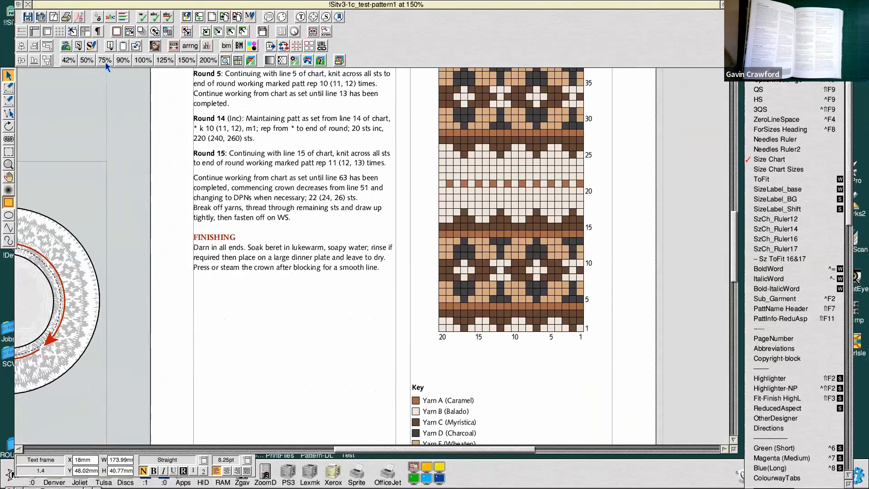
View the document at 75% and look at the photo spread at the end of the pattern
left_click(105, 61)
left_click_drag(392, 450, 276, 448)
left_click_drag(734, 246, 754, 340)
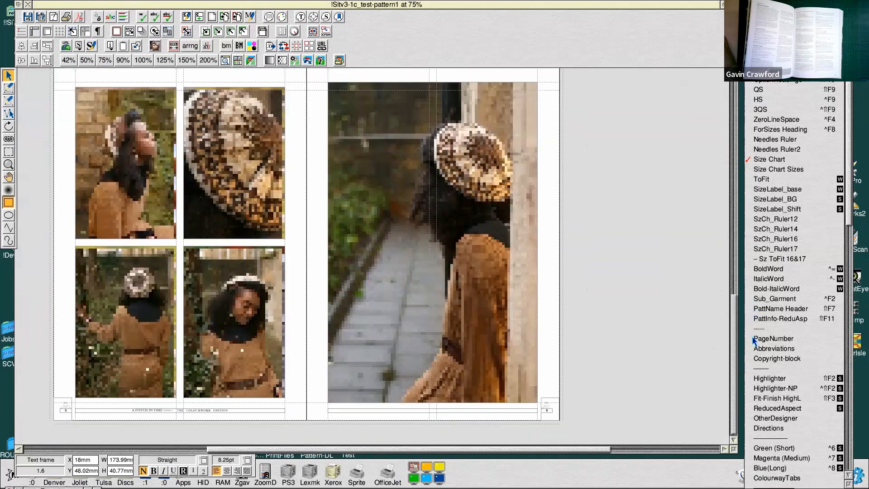
Close the Millie pattern and open !Sitv3-1d_test-pattern2 in a full-size window
left_click_drag(732, 355, 703, 43)
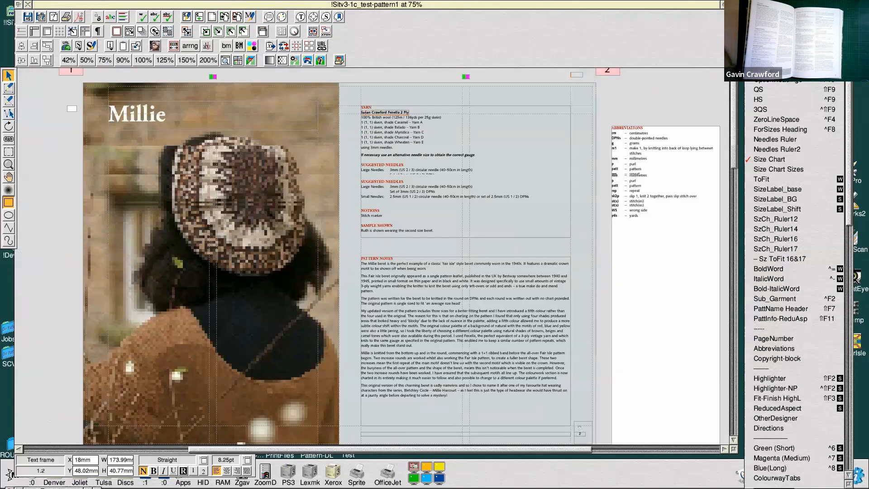
left_click(28, 4)
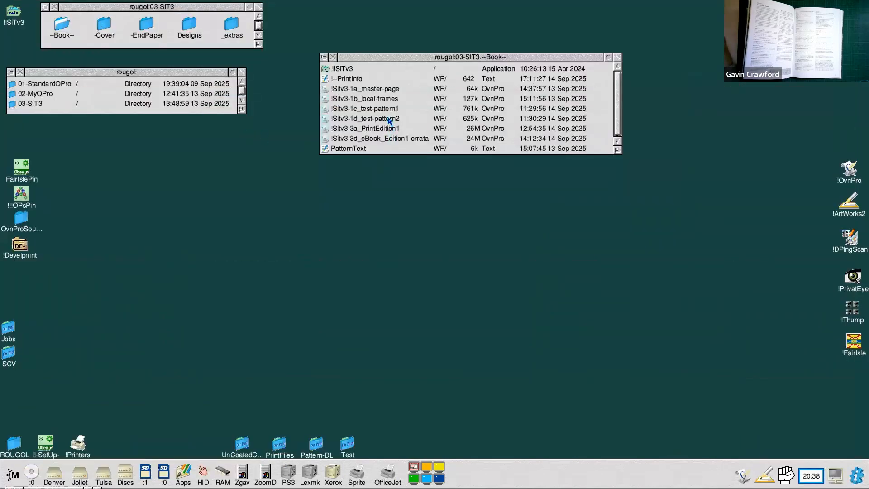
left_click(388, 119)
double_click(389, 119)
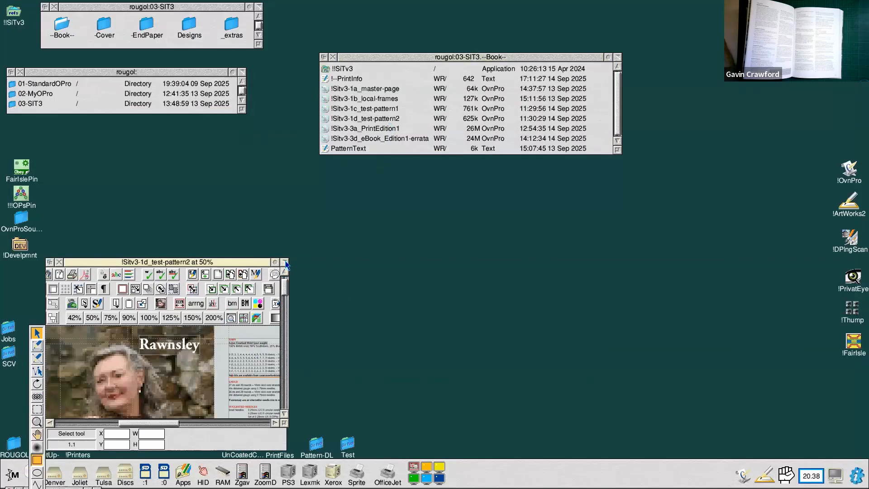
left_click(285, 262)
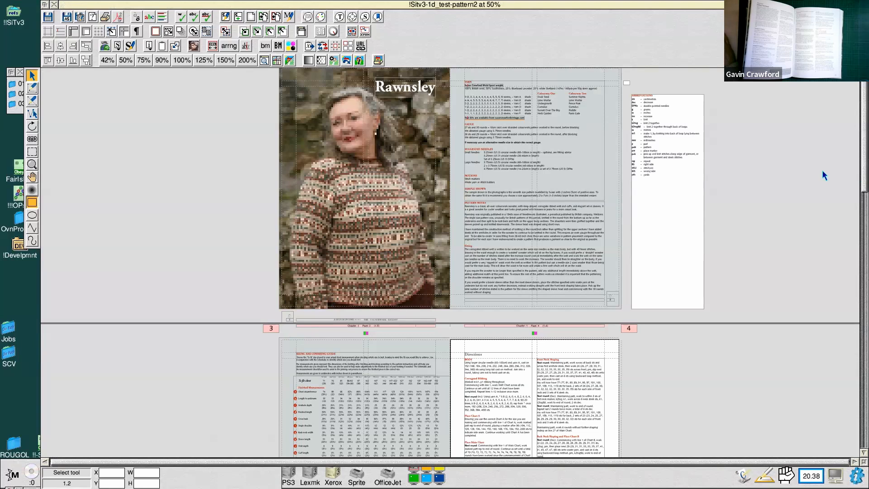
Look through the Rawnsley pattern from its opening spread, size chart and knitting charts to the closing photos, then close the document
left_click_drag(863, 122, 862, 119)
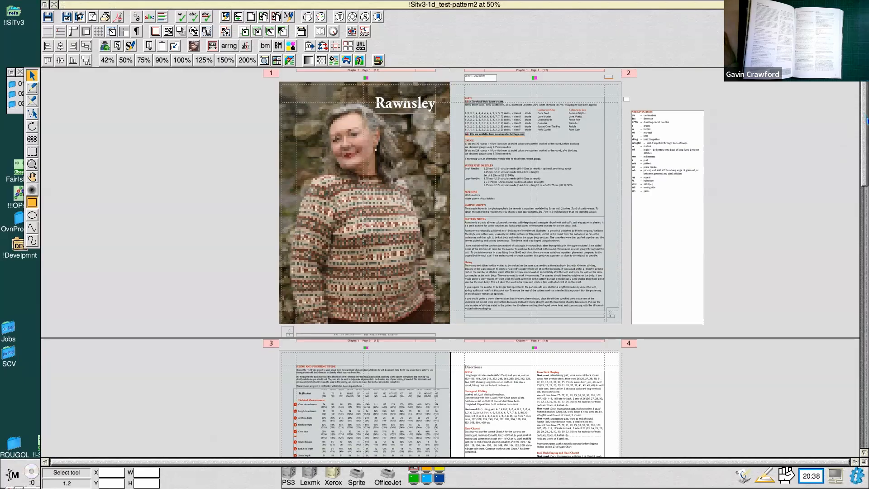
scroll(866, 118, "down", 5)
scroll(451, 262, "down", 3)
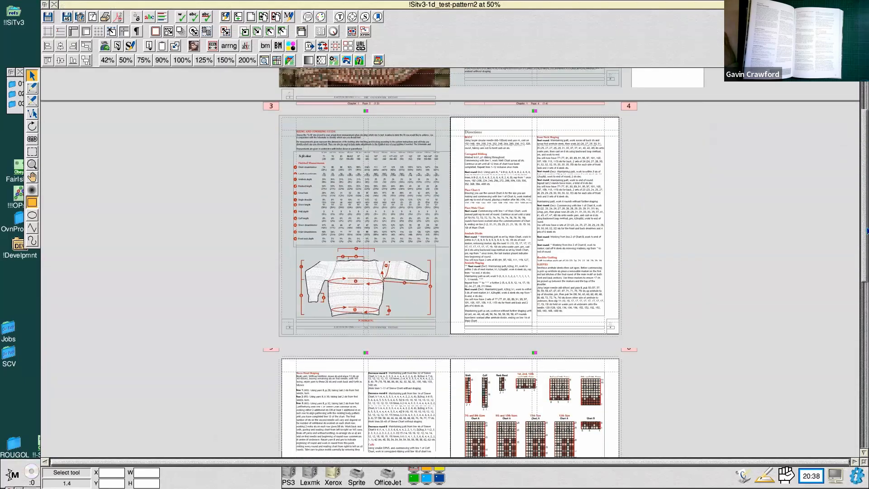
scroll(450, 263, "down", 1)
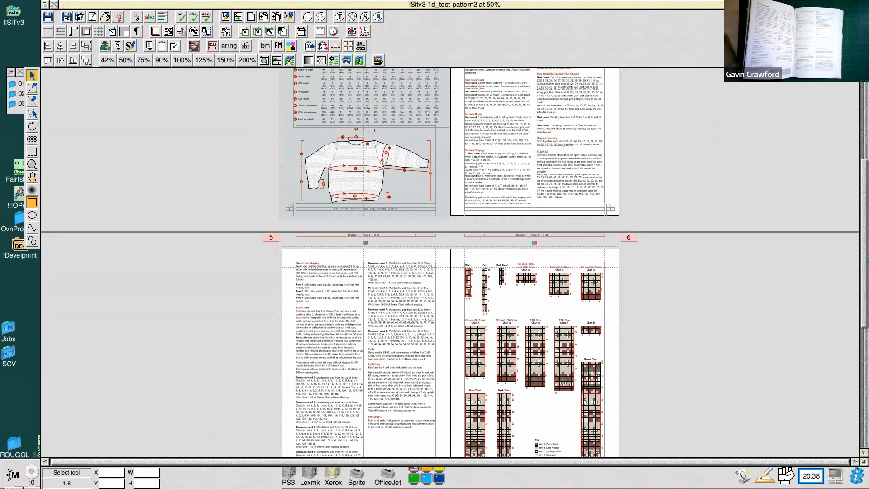
scroll(863, 260, "down", 1)
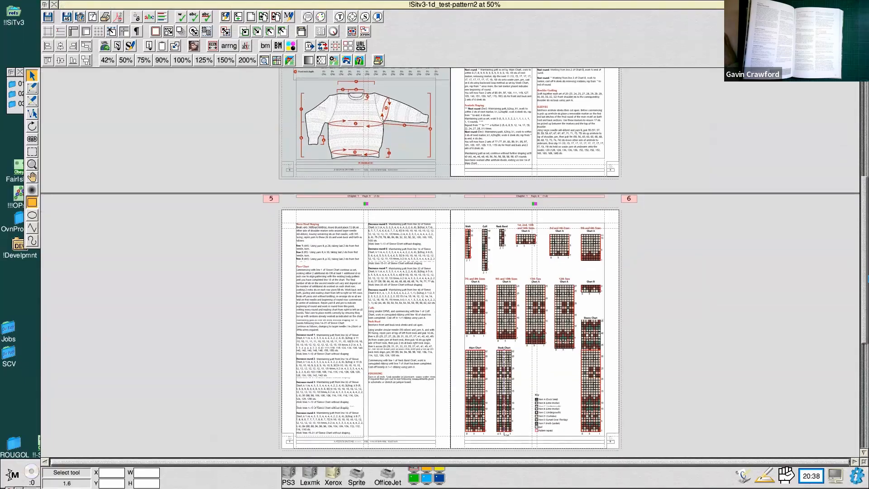
left_click_drag(862, 259, 866, 355)
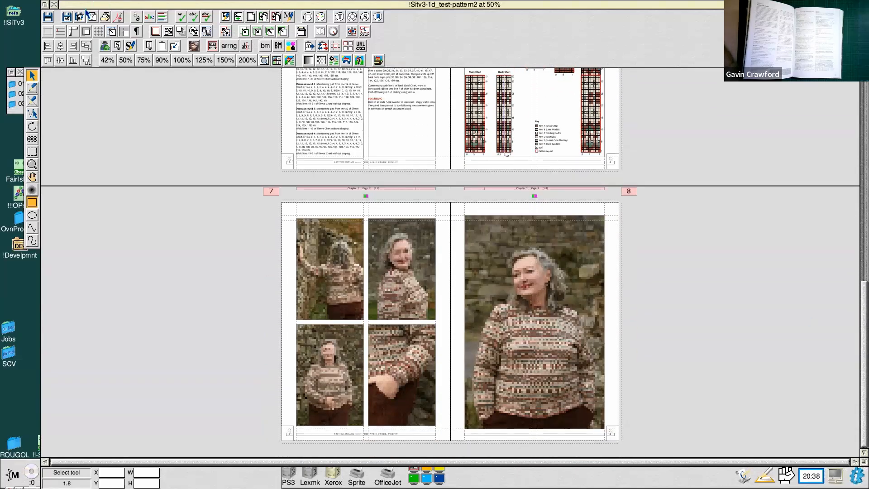
left_click(54, 5)
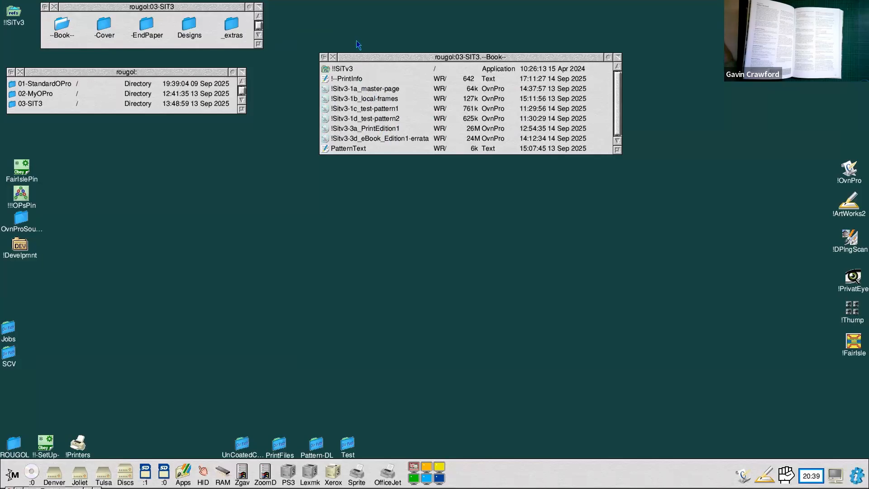
double_click(379, 111)
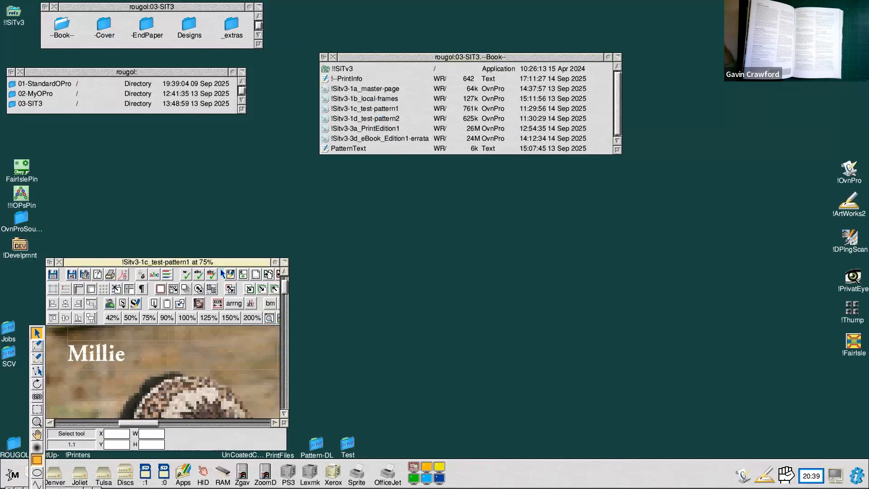
left_click_drag(225, 262, 269, 27)
left_click_drag(327, 187, 789, 451)
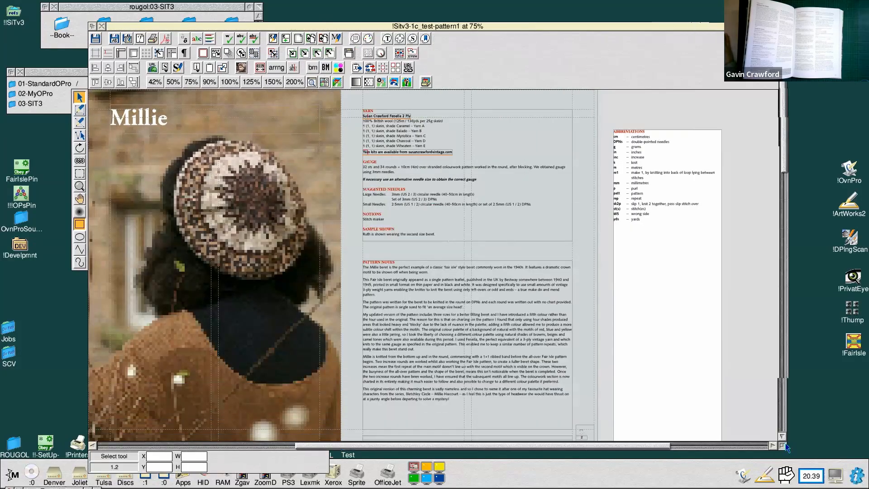
left_click_drag(660, 450, 623, 444)
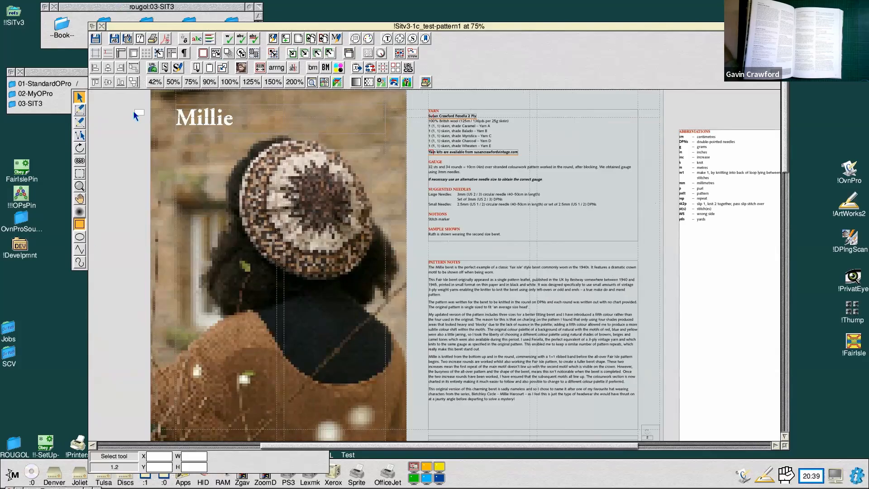
right_click(102, 26)
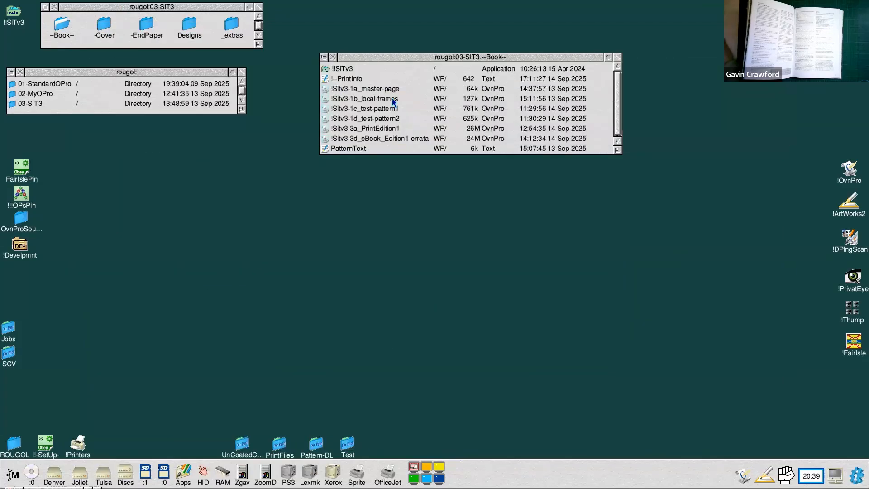
Open !Sitv3-1b_local-frames and enlarge and reposition its window to show the blank opening spread
double_click(393, 100)
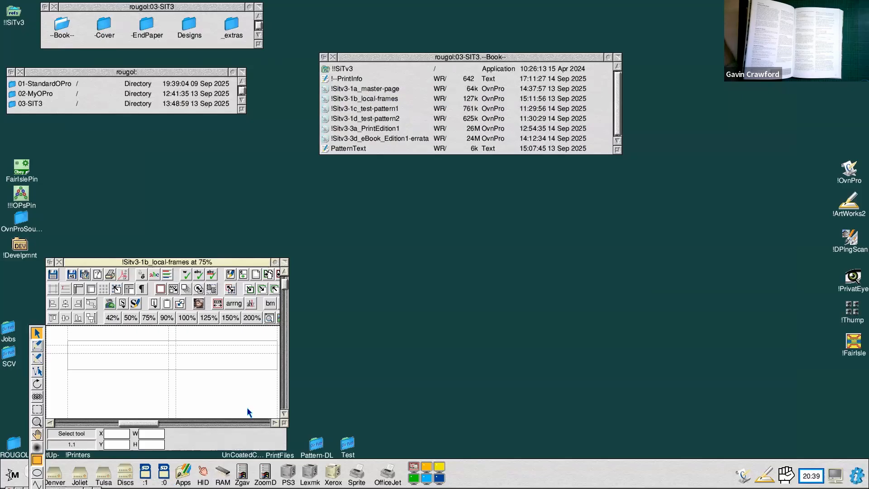
left_click_drag(284, 424, 618, 442)
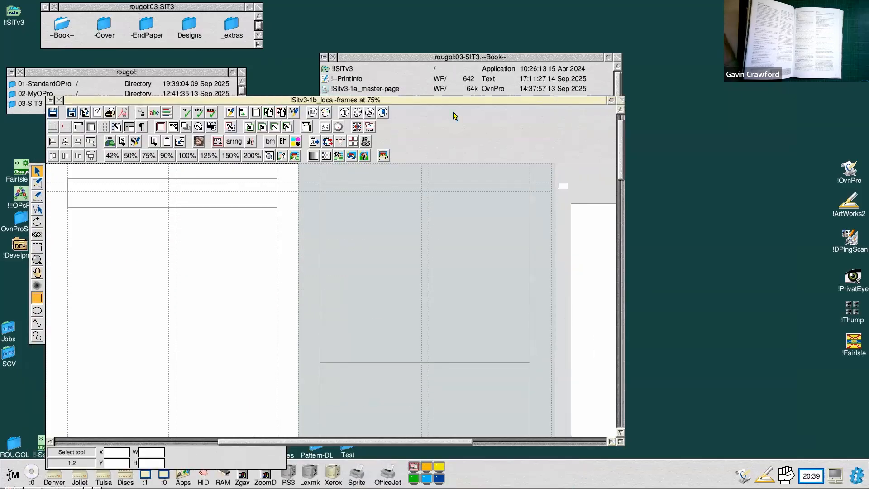
left_click_drag(398, 99, 461, 41)
left_click_drag(684, 382, 726, 462)
left_click_drag(520, 455, 496, 456)
Move the title text frame on page 1 down to Y 22.96 mm, shortening the window to keep its position read-out clear
left_click(226, 139)
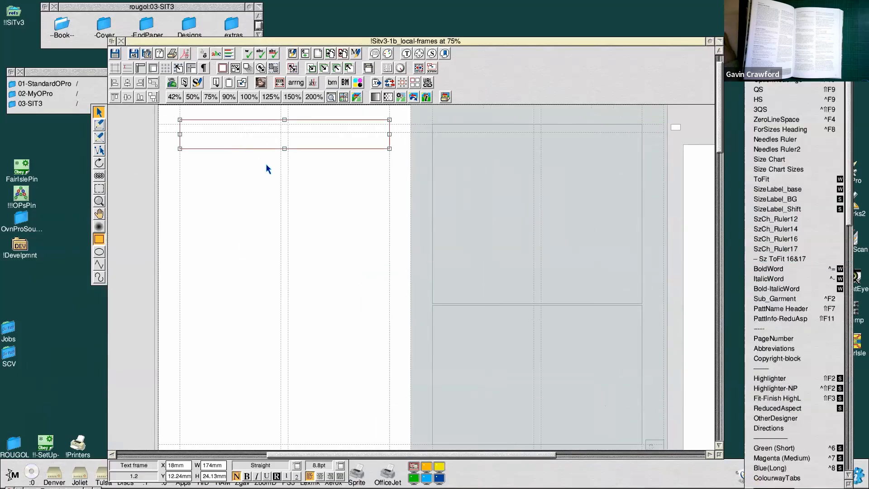
scroll(265, 163, "up", 1)
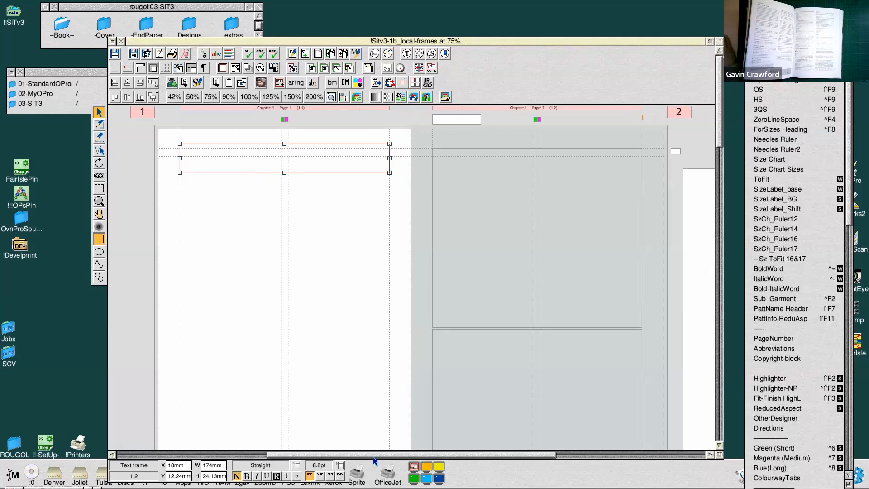
left_click_drag(372, 454, 370, 454)
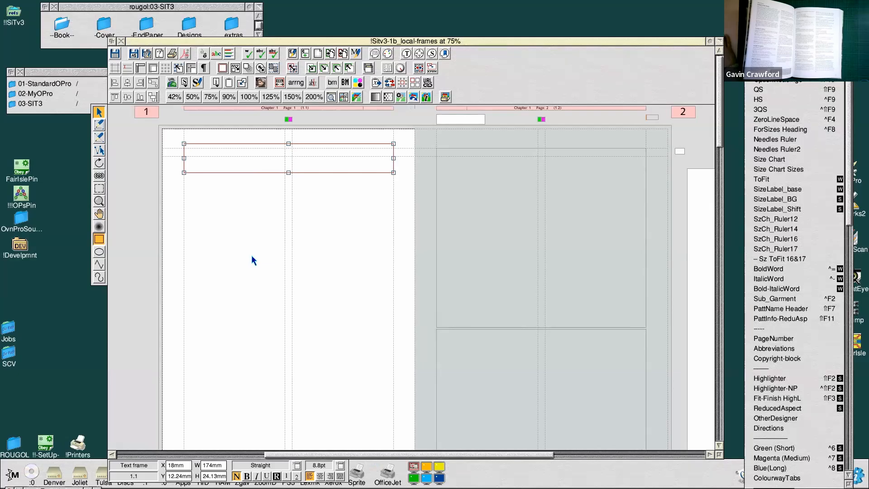
left_click_drag(277, 455, 271, 454)
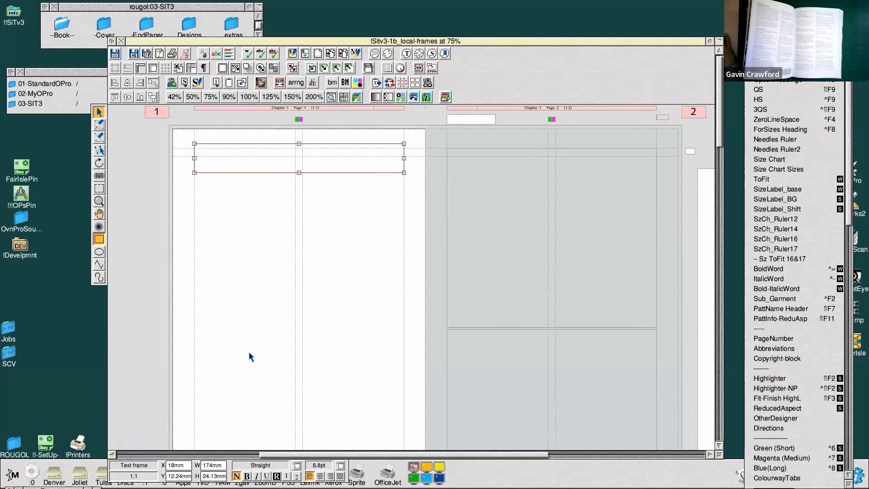
left_click_drag(284, 453, 283, 452)
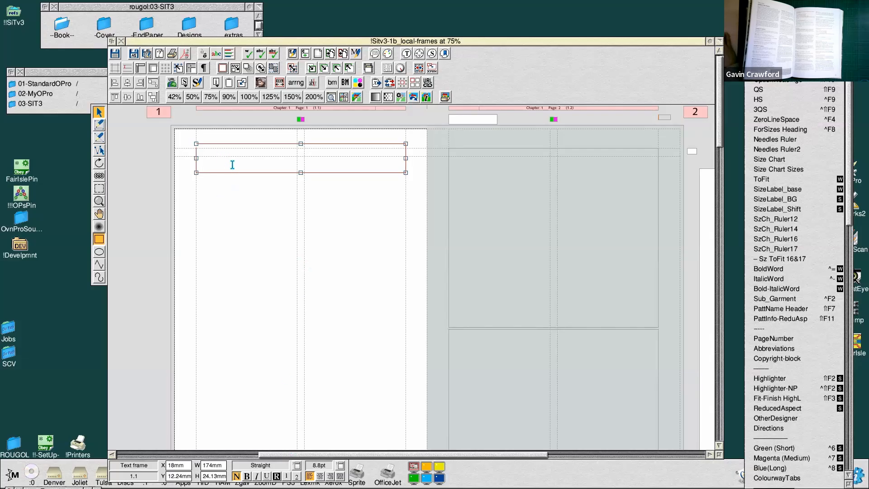
left_click_drag(719, 454, 714, 382)
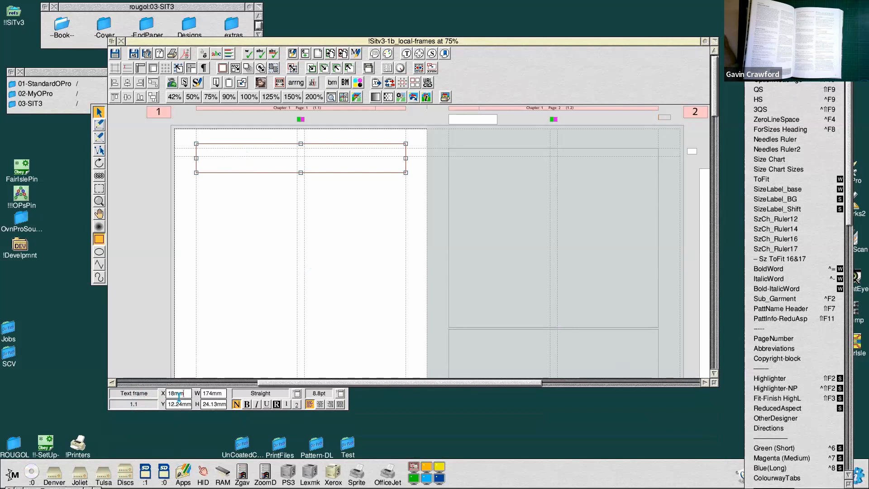
left_click(224, 393)
left_click_drag(253, 163, 252, 177)
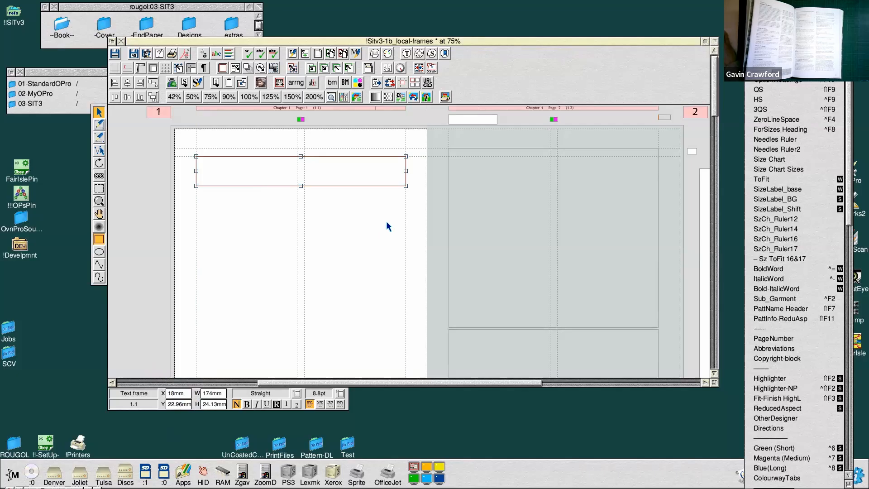
Examine the frame link running from page 1's title frame across page 2 with the Link frame tool
left_click(247, 214)
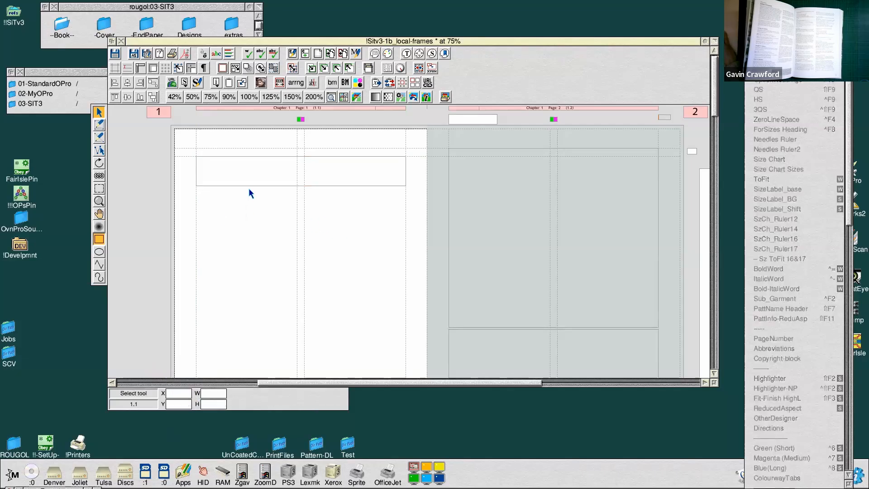
left_click(99, 175)
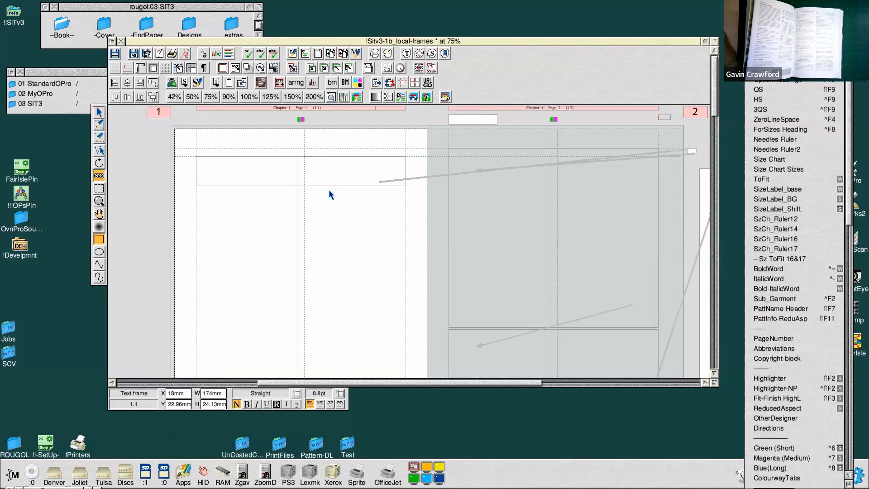
left_click(431, 182)
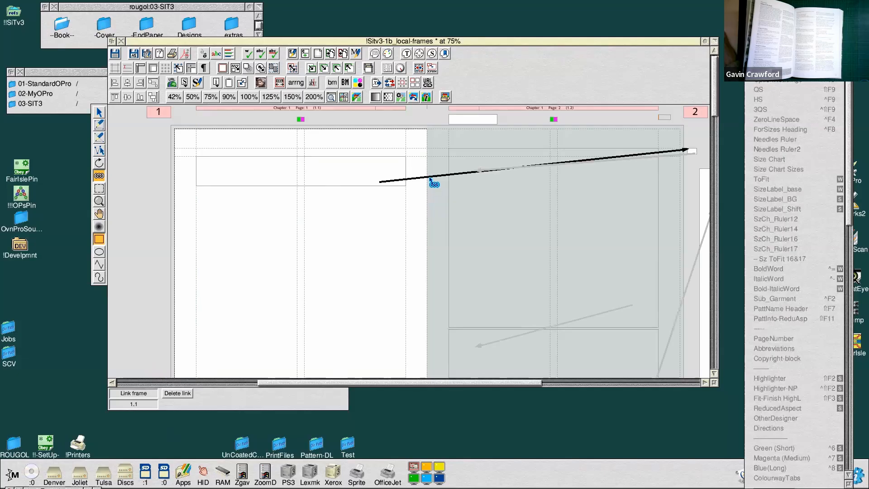
left_click(100, 113)
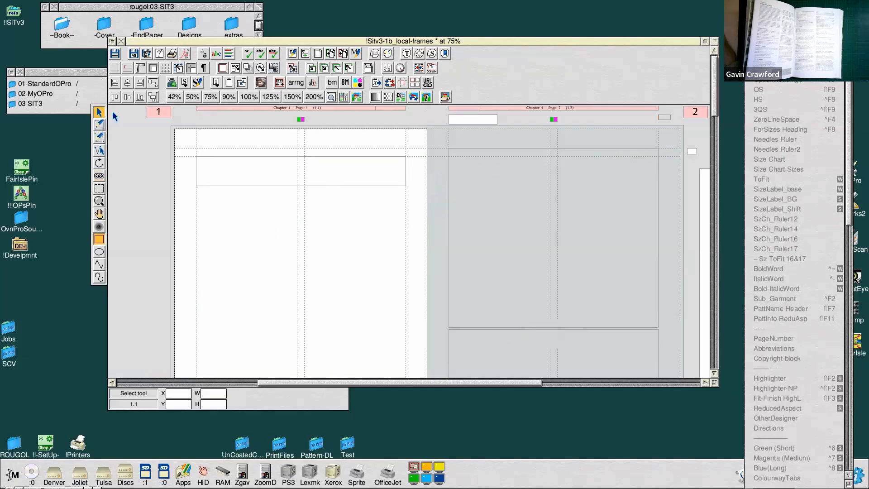
Cut page 1's title text frame and paste it lower on the page at about X 34.58 mm, Y 78.94 mm
left_click(220, 175)
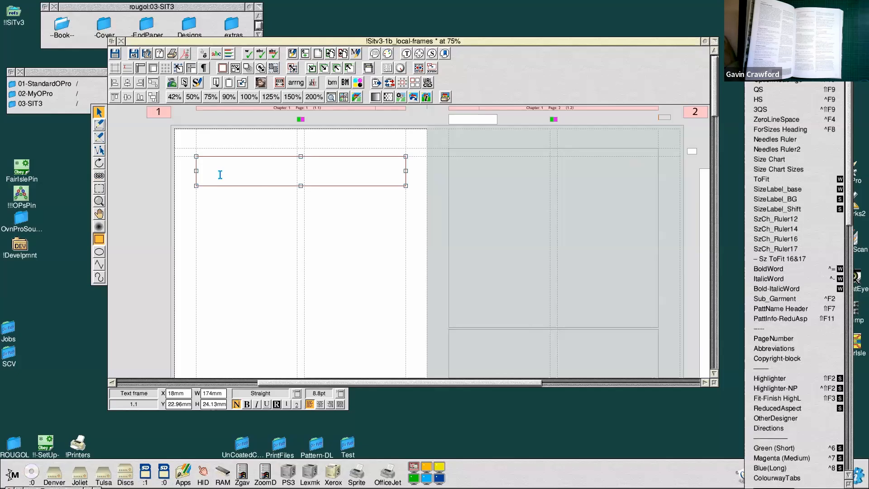
key("ctrl+x")
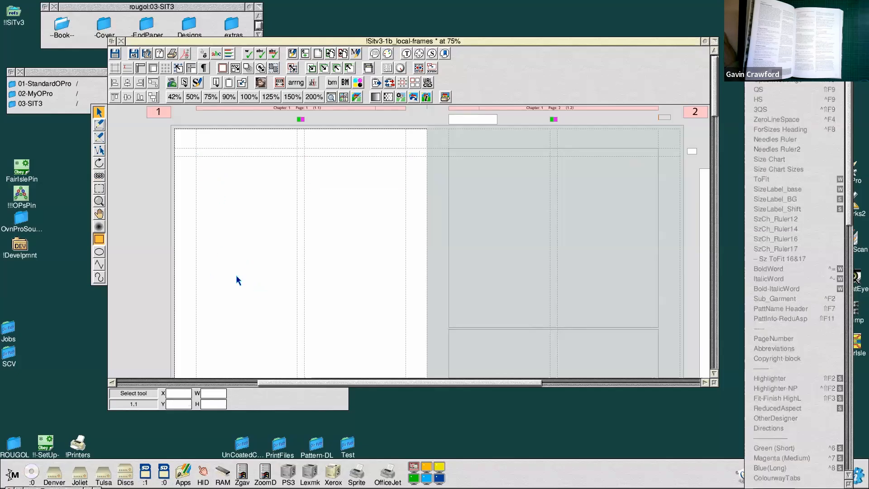
key("ctrl+v")
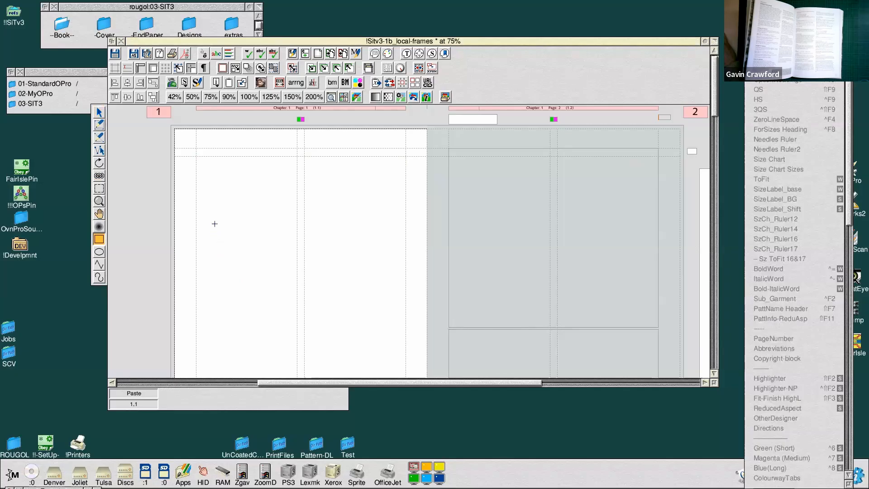
left_click(214, 223)
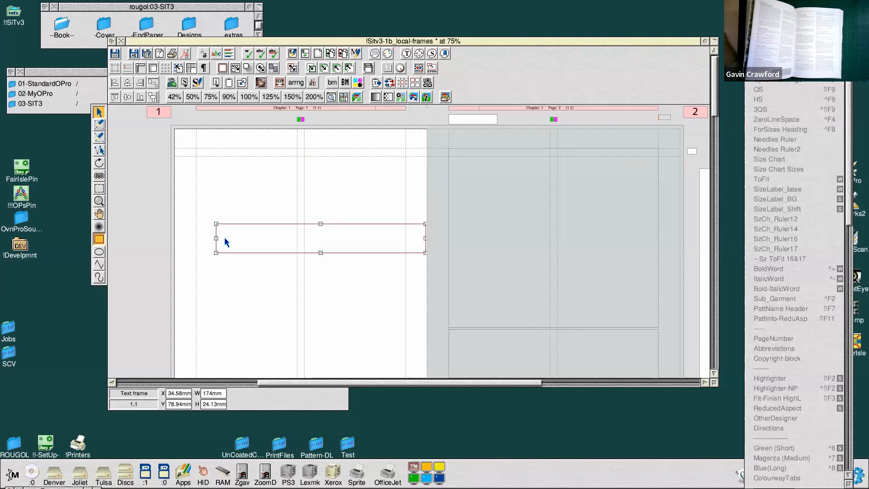
Paste the cut text frame in its original position on page 1 and delete the copy placed lower on the page
middle_click(285, 178)
mouse_move(322, 195)
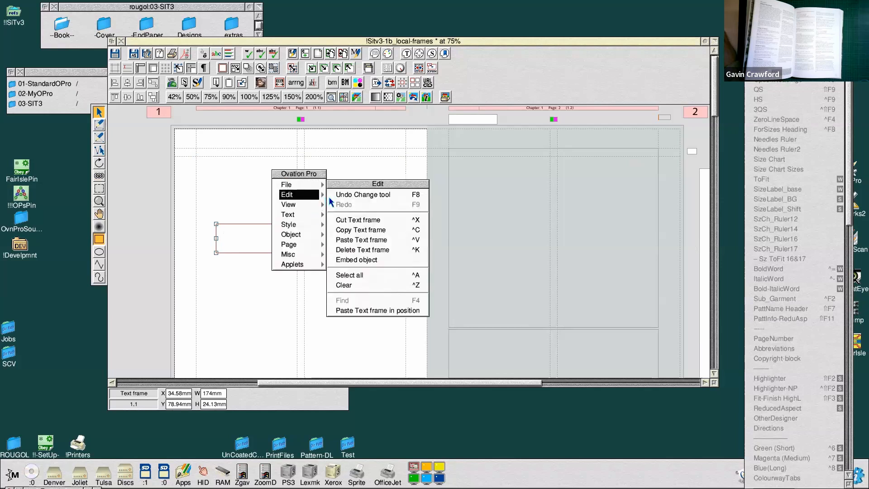
left_click(358, 312)
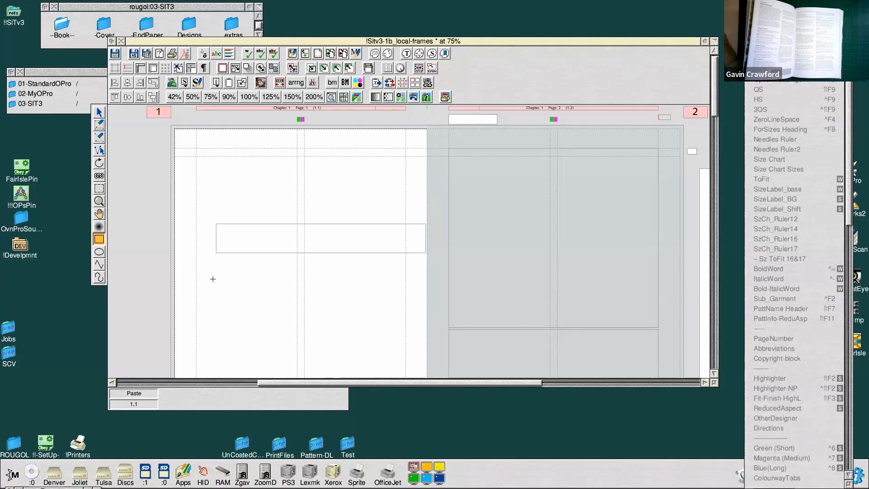
left_click(225, 293)
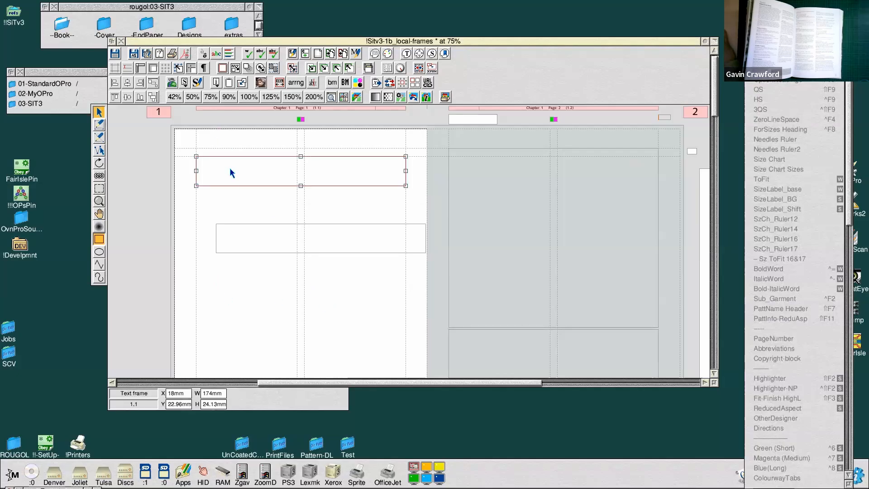
left_click(238, 244)
key("Delete")
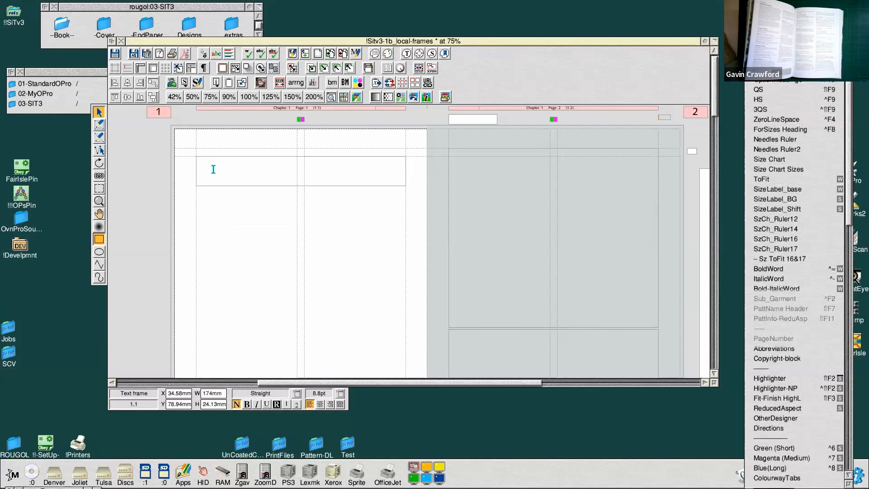
Select page 1's title text frame and open the Nudge window, shrinking it to its direction arrows and placing it beside the page numbers
left_click(246, 173)
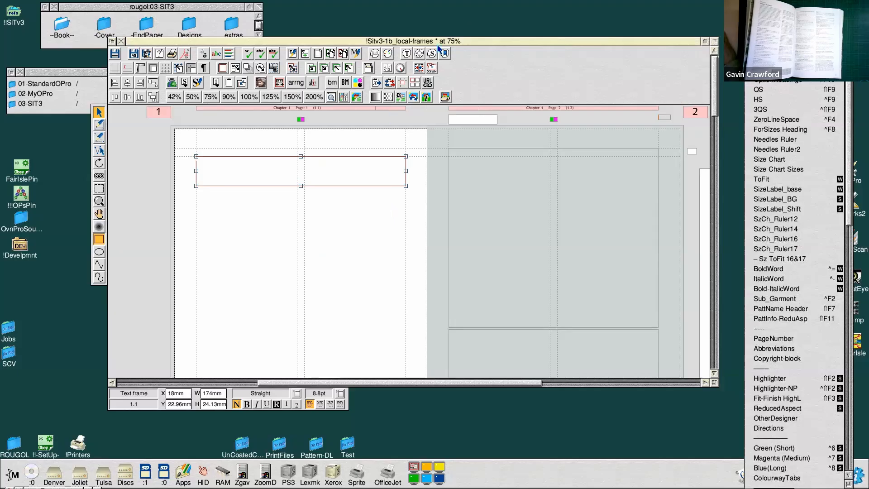
left_click(419, 53)
left_click_drag(697, 13, 650, 10)
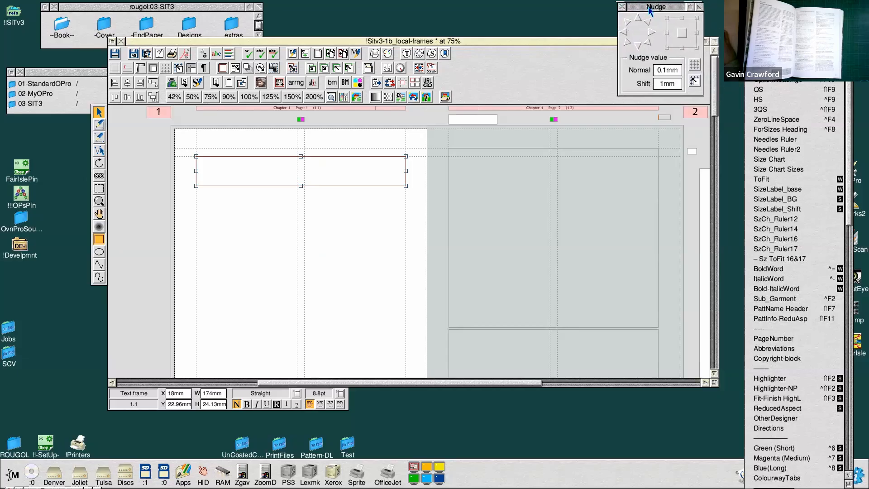
left_click(699, 7)
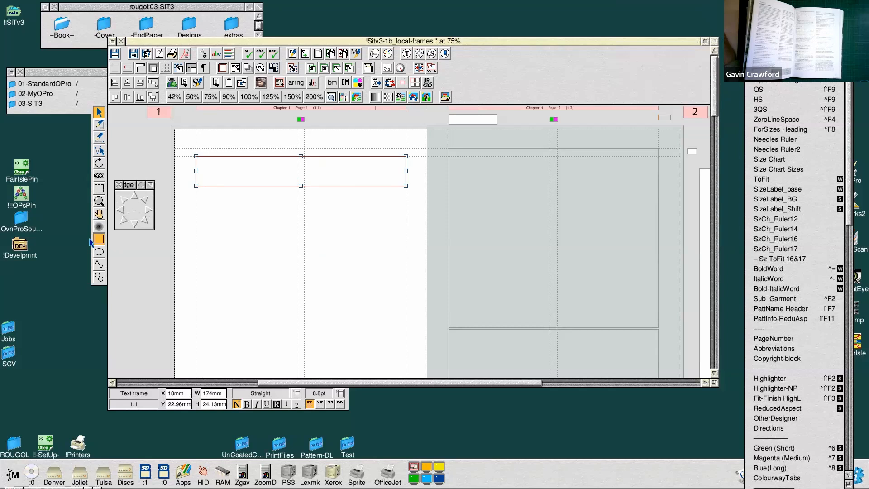
left_click_drag(131, 186, 599, 48)
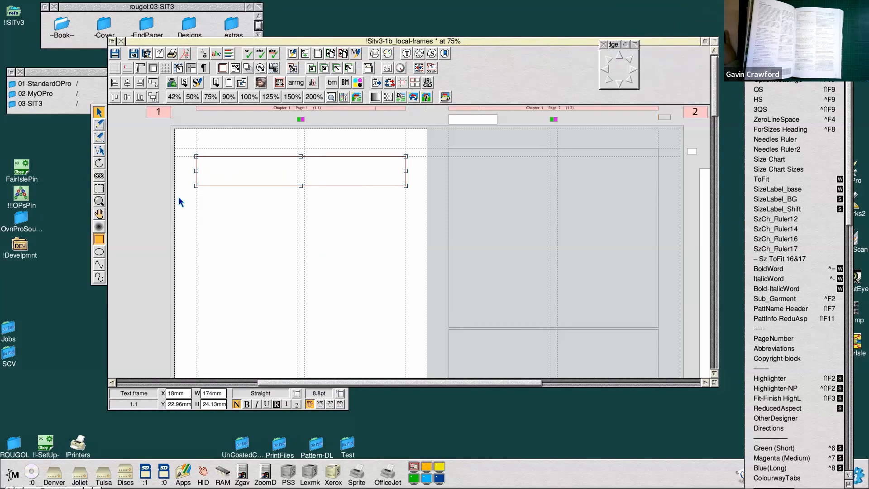
Nudge the selected text frame straight down page 1 to Y 37.75 mm
left_click(619, 86)
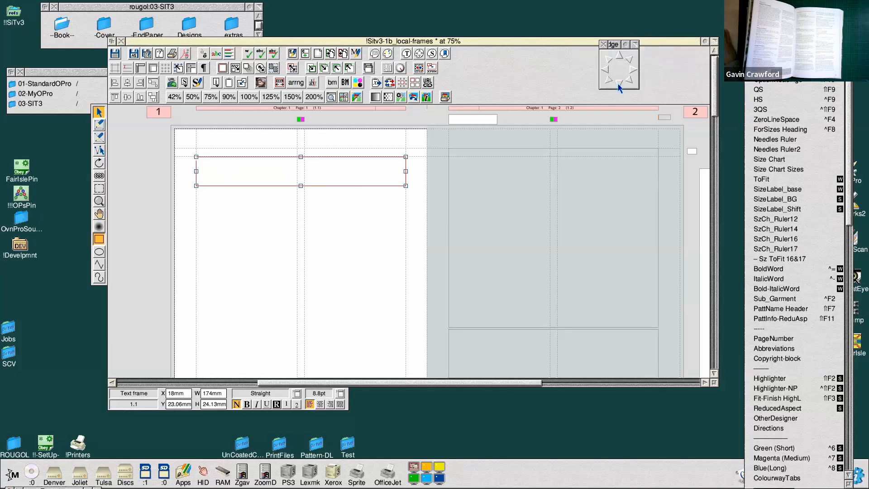
left_click(619, 86)
left_click(618, 85)
left_click(619, 86)
left_click(618, 85)
left_click(618, 86)
left_click(619, 86)
left_click(618, 86)
left_click(619, 86)
left_click(618, 86)
left_click(619, 86)
left_click(619, 86)
left_click(618, 86)
left_click(619, 86)
left_click(619, 86)
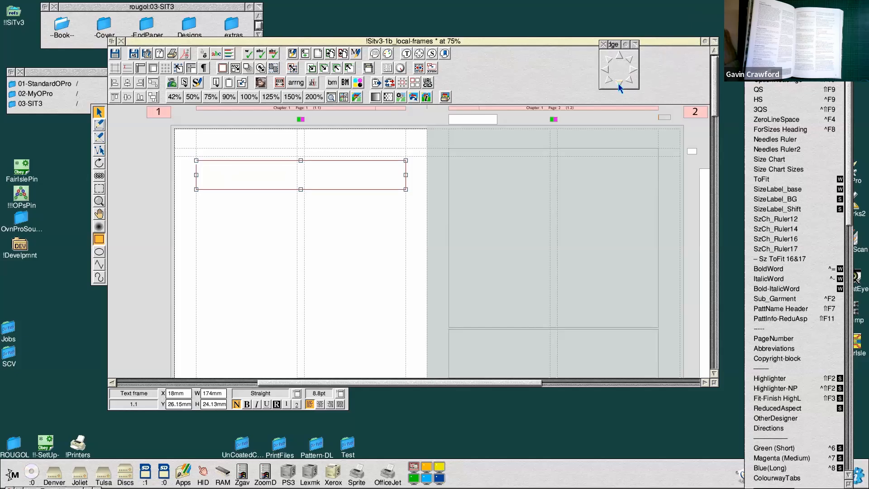
left_click(619, 86)
left_click(618, 86)
left_click(619, 86)
left_click(619, 86)
left_click(618, 86)
left_click(619, 86)
left_click(618, 86)
left_click(619, 86)
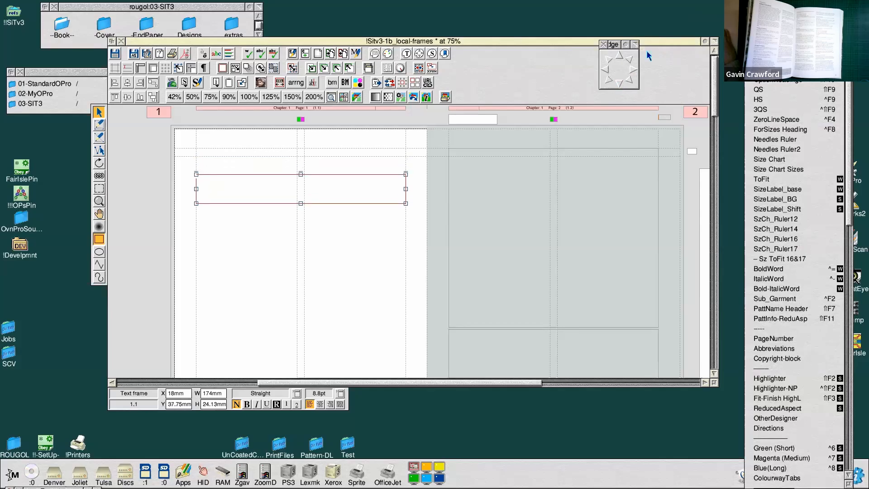
Expand the Nudge window, set the Shift nudge value to 10 mm and nudge the frame down and back up to Y 67.75 mm
left_click(636, 44)
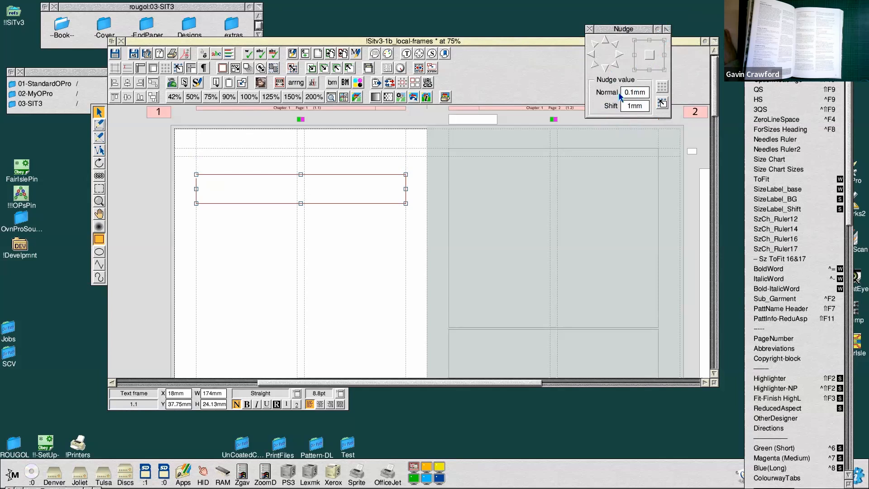
left_click(629, 106)
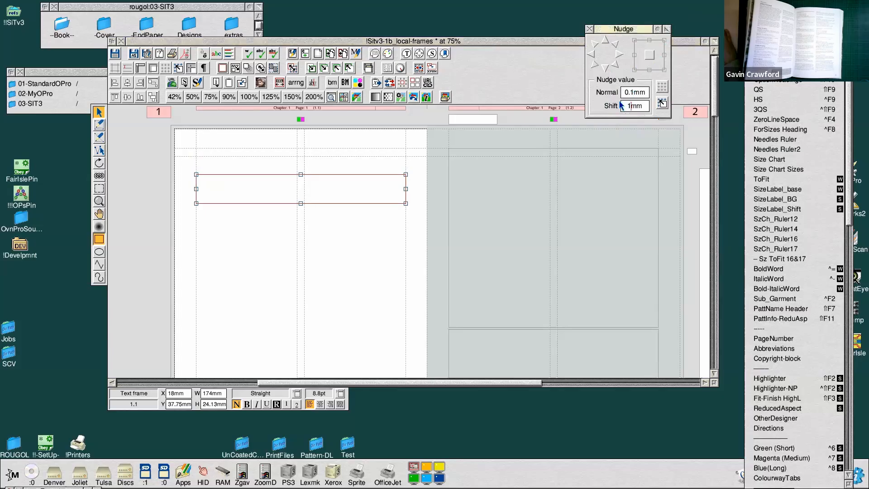
type("0")
left_click(605, 68, "shift")
left_click(605, 68, "shift")
left_click(605, 68, "shift")
left_click(605, 68, "shift")
left_click(605, 68, "shift")
left_click(605, 67, "shift")
left_click(605, 67, "shift")
left_click(607, 42, "shift")
left_click(606, 42, "shift")
left_click(607, 41, "shift")
left_click(606, 41, "shift")
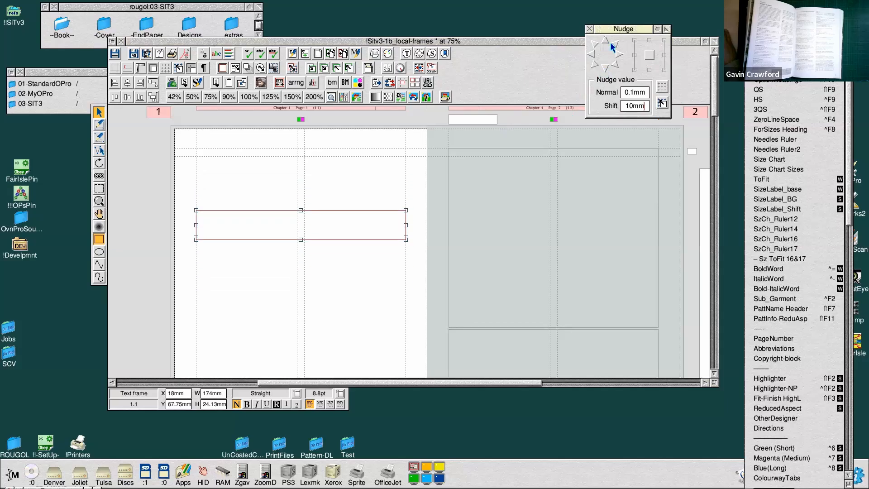
Nudge the frame horizontally and diagonally in 10 mm increments, bringing it to X 18 mm, Y 77.75 mm
left_click(619, 54, "shift")
left_click(620, 54, "shift")
left_click(620, 53, "shift")
left_click(591, 54, "shift")
left_click(591, 54, "shift")
left_click(590, 53, "shift")
left_click(590, 53, "shift")
left_click(595, 45, "shift")
left_click(595, 45, "shift")
left_click(595, 46, "shift")
left_click(616, 64, "shift")
left_click(616, 64, "shift")
left_click(616, 64, "shift")
left_click(616, 64, "shift")
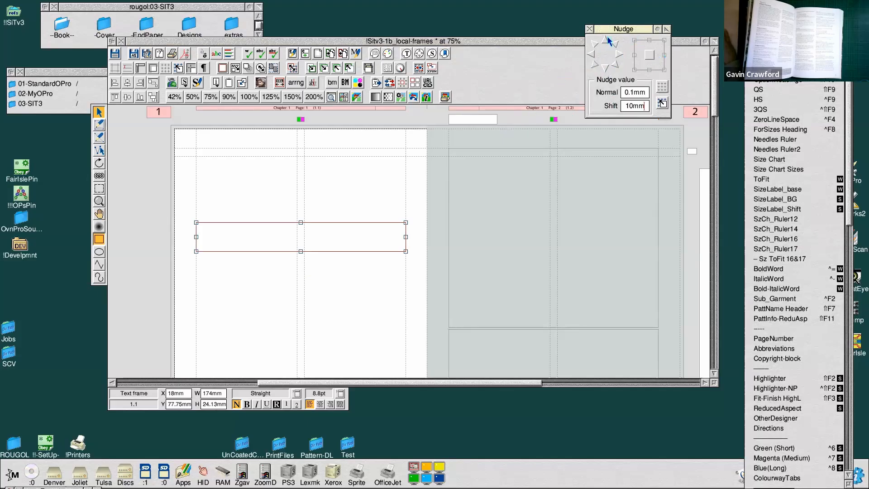
Switch nudging to resize the frame from its right edge and narrow the frame to a width of 123.6 mm
left_click(665, 58)
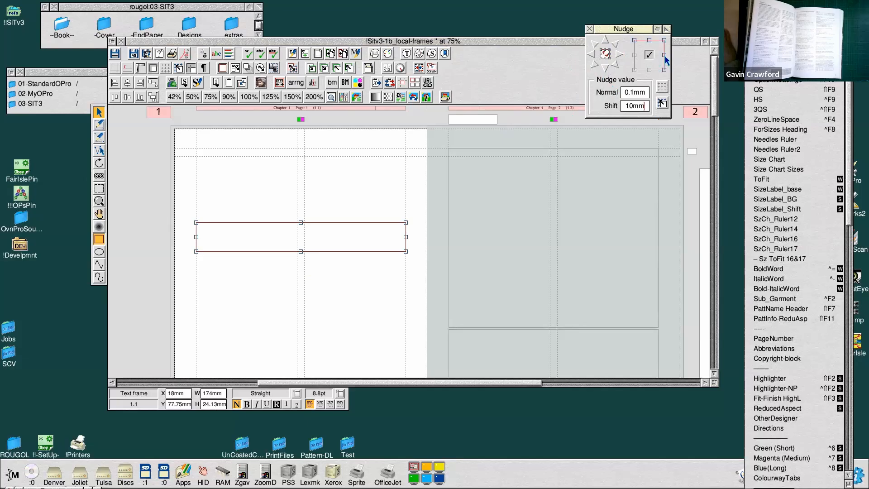
left_click(591, 56)
left_click(592, 57, "shift")
left_click(592, 57, "shift")
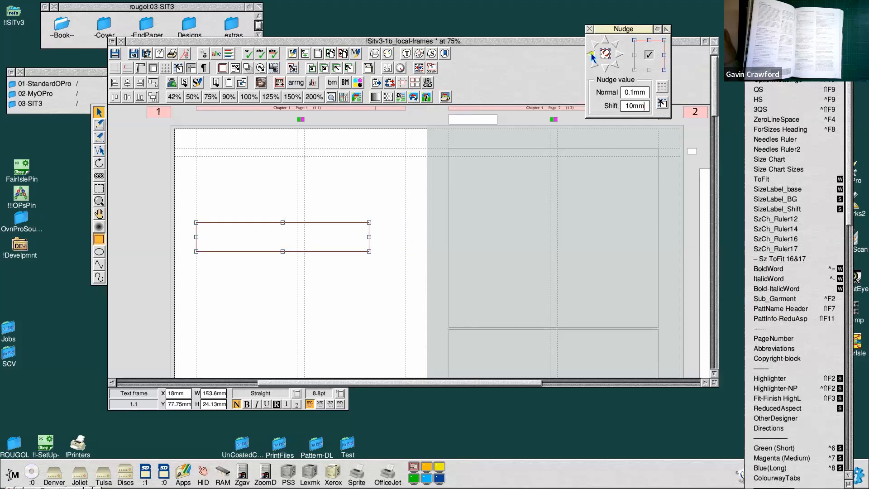
left_click(592, 58, "shift")
left_click(592, 57, "shift")
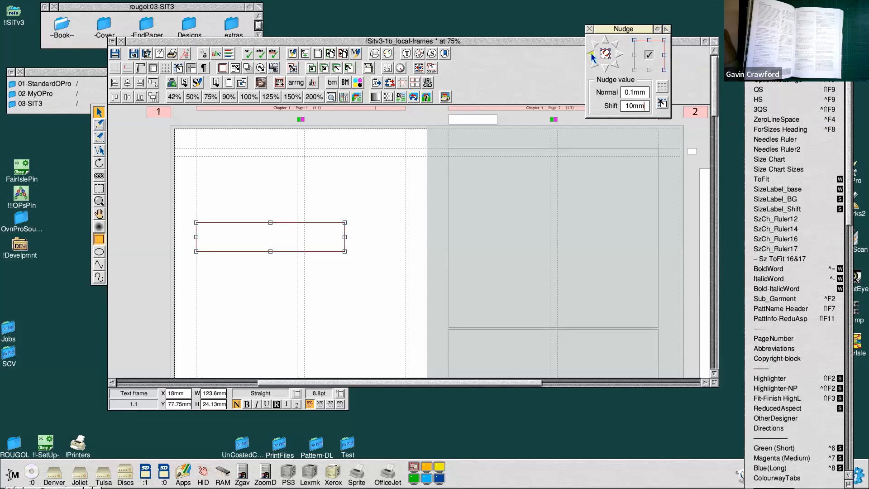
Widen the frame to 173.6 mm and nudge its upper edge to Y 57.75 mm for a height of 44.13 mm
left_click(619, 56, "shift")
left_click(619, 56, "shift")
left_click(619, 56, "shift")
left_click(619, 56, "shift")
left_click(617, 55, "shift")
left_click(605, 44, "shift")
left_click(605, 44, "shift")
left_click(606, 43, "shift")
left_click(605, 44, "shift")
left_click(605, 67, "shift")
left_click(605, 67, "shift")
left_click(606, 67, "shift")
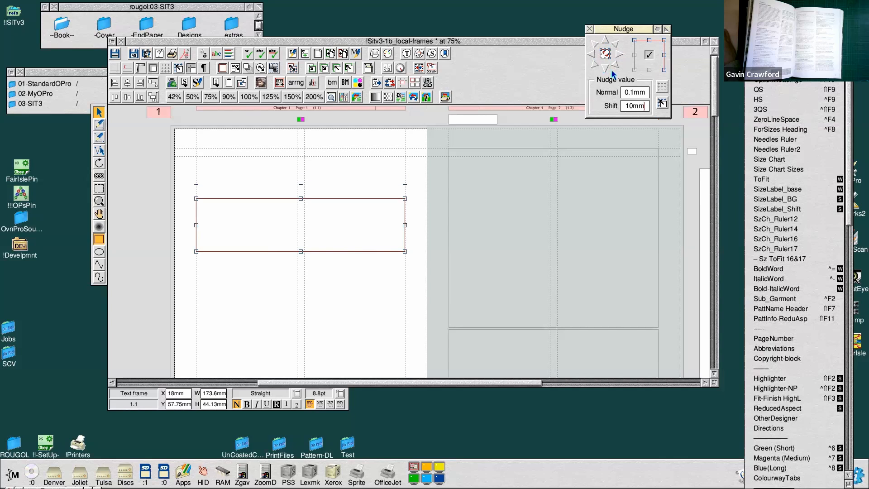
Make the frame's lower-left corner the nudged handle and nudge it vertically to a frame height of 54.13 mm
left_click(634, 70)
left_click(606, 69, "shift")
left_click(606, 69, "shift")
left_click(606, 69, "shift")
left_click(606, 69, "shift")
left_click(606, 69, "shift")
right_click(606, 69, "shift")
right_click(605, 69, "shift")
right_click(605, 69, "shift")
right_click(606, 69, "shift")
right_click(606, 68, "shift")
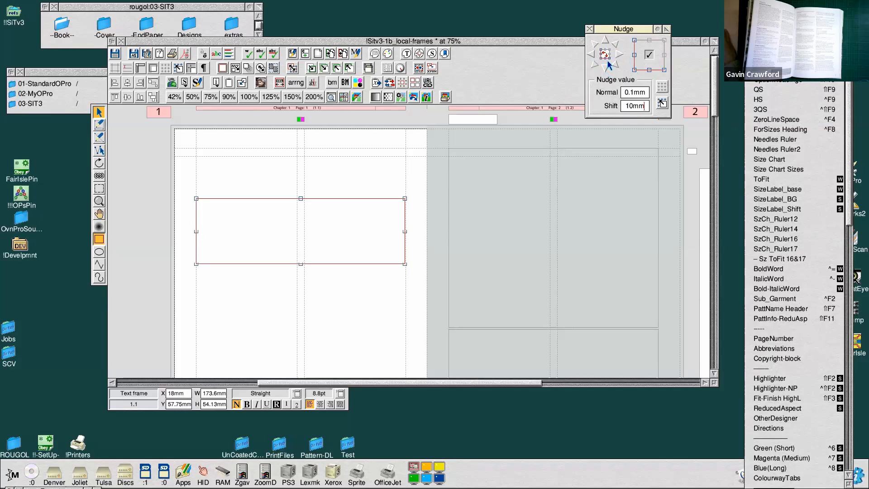
Nudge the frame's lower-left corner diagonally in 10 mm increments to X 58 mm, width 133.59 mm and height 94.13 mm
left_click(598, 47, "shift")
right_click(598, 46, "shift")
right_click(598, 46, "shift")
right_click(599, 46, "shift")
right_click(599, 47, "shift")
right_click(599, 47, "shift")
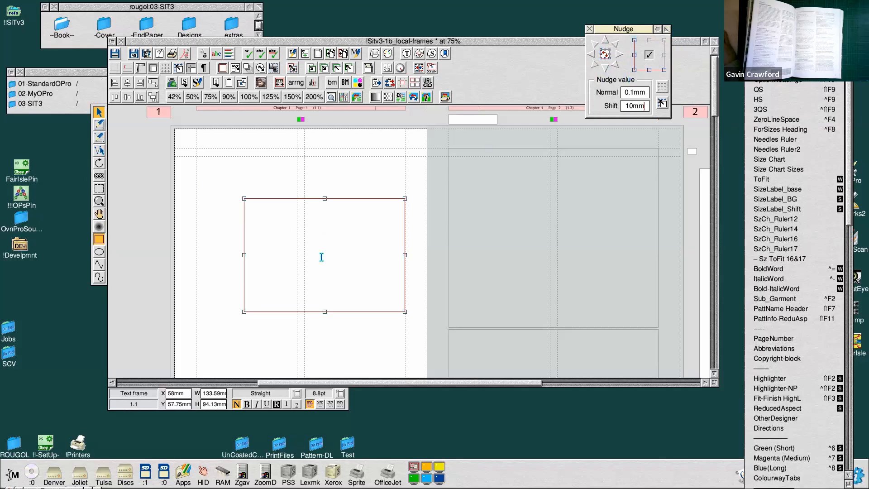
Stretch the frame's left edge back to X 18 mm and adjust the frame to Y 73.16 mm with a width of 174 mm
left_click_drag(245, 258, 198, 255)
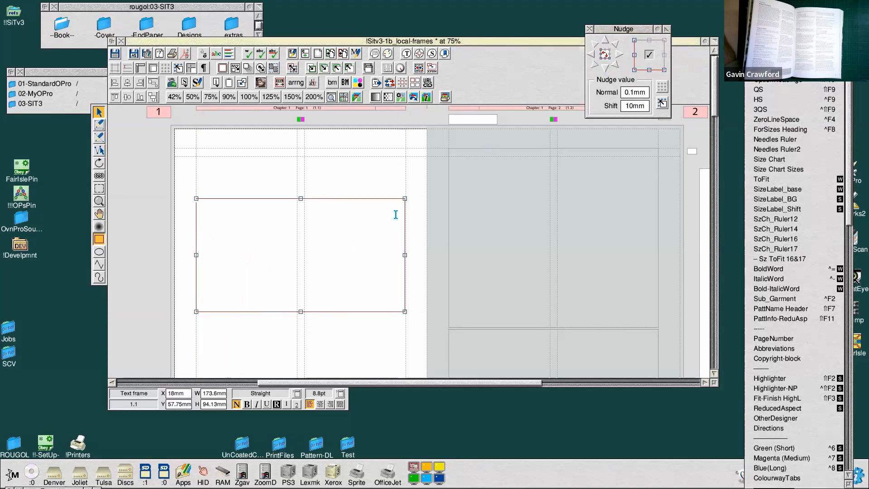
left_click_drag(406, 257, 378, 260)
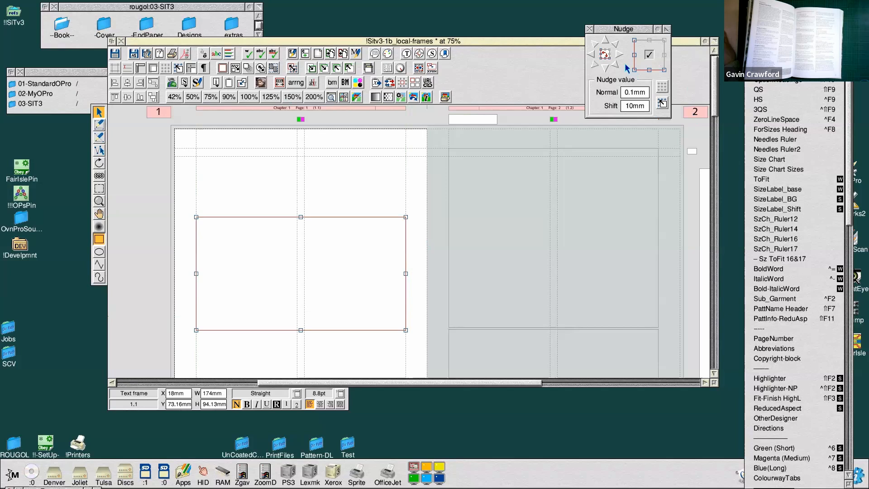
Nudge the lower edge of page 1's text frame down to make it 95.13 mm high, and shift the Nudge window aside
left_click(605, 68)
left_click(606, 68)
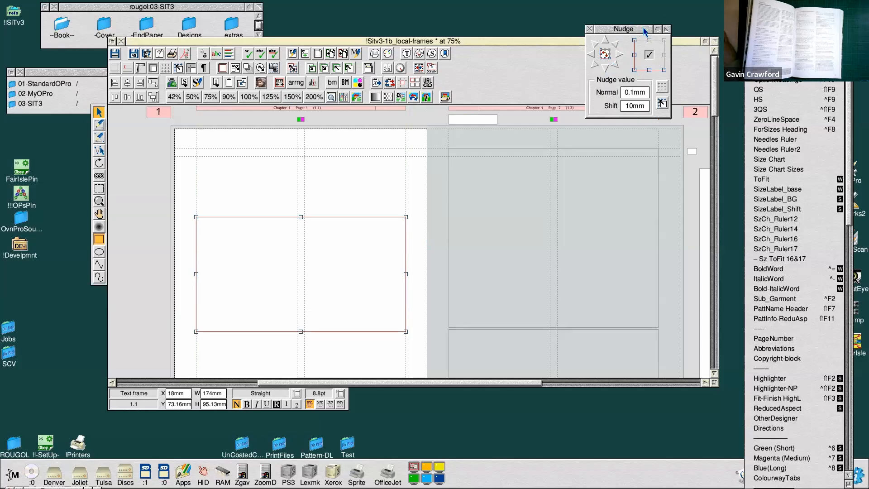
left_click_drag(652, 27, 661, 20)
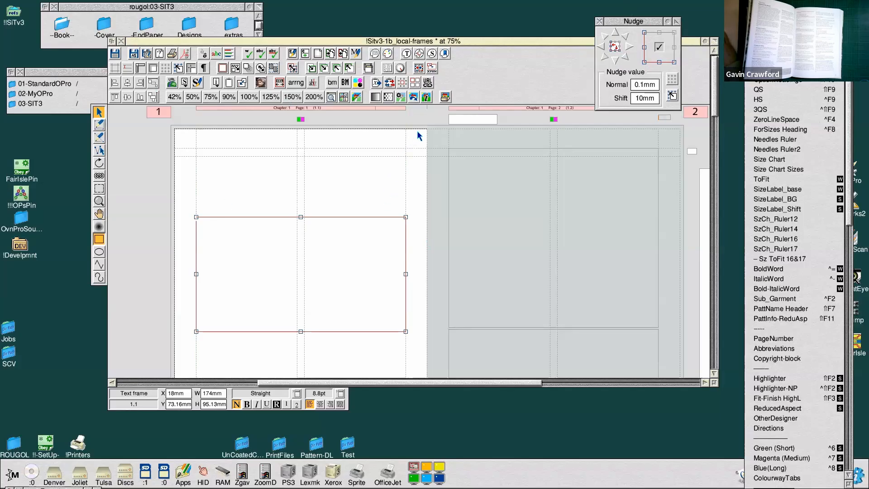
Open the Clipboards window and move it clear of the document pages
left_click(390, 84)
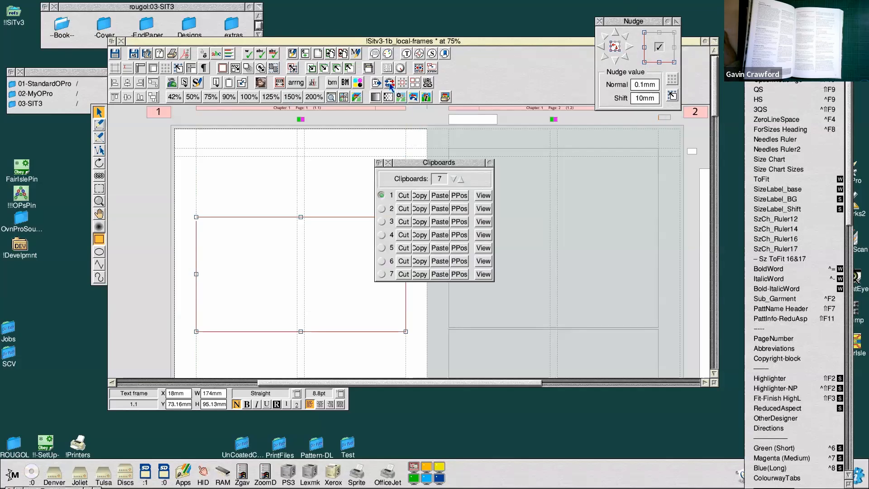
left_click_drag(427, 169, 496, 171)
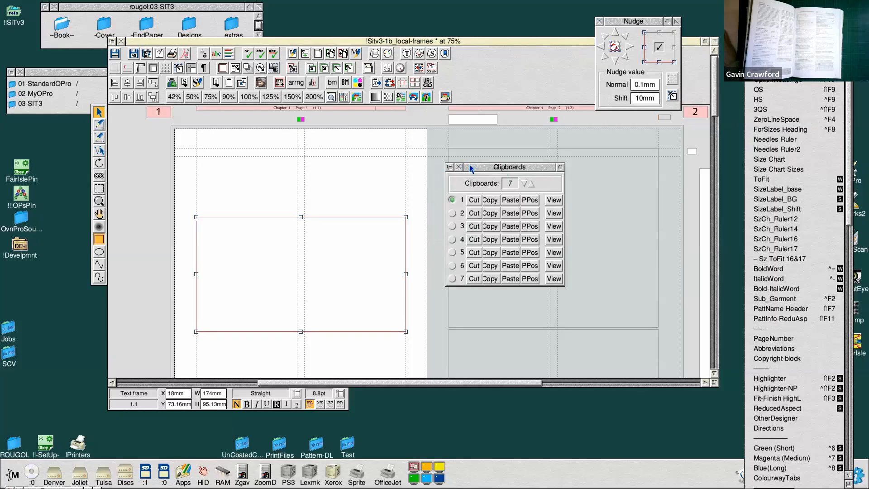
left_click_drag(470, 168, 539, 180)
left_click_drag(593, 179, 772, 267)
Enlarge and reposition the document window, and set the view to 50% with pages 1 and 2 fully shown
left_click_drag(514, 41, 485, 27)
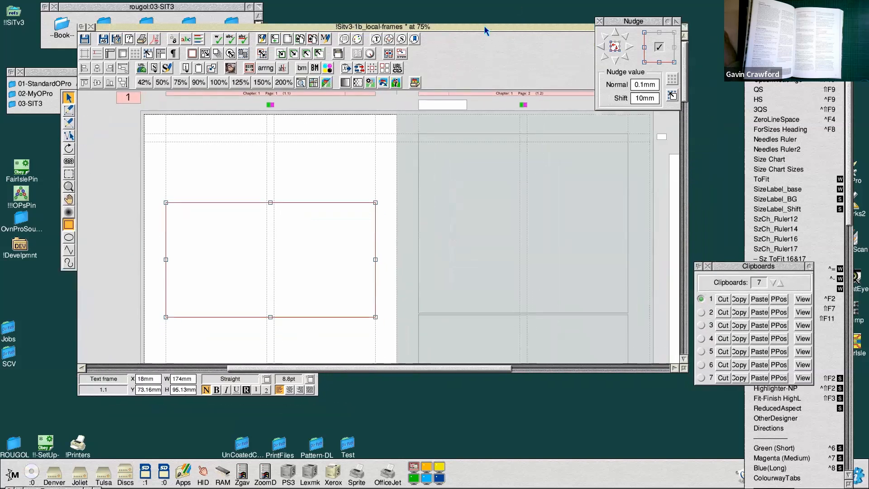
left_click_drag(689, 376, 702, 472)
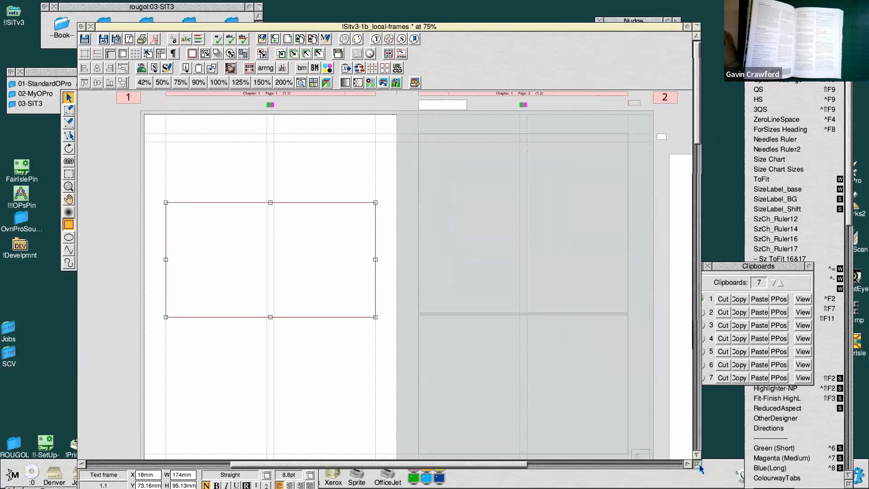
left_click_drag(602, 28, 599, 8)
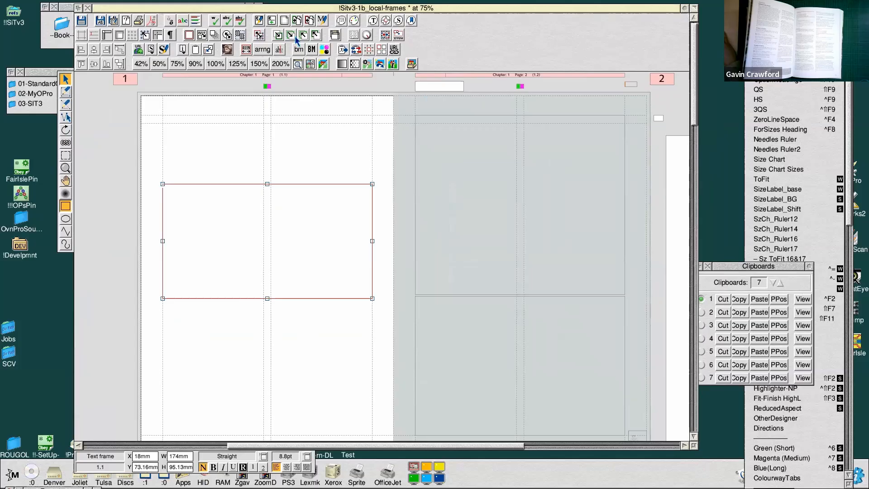
left_click_drag(257, 10, 257, 17)
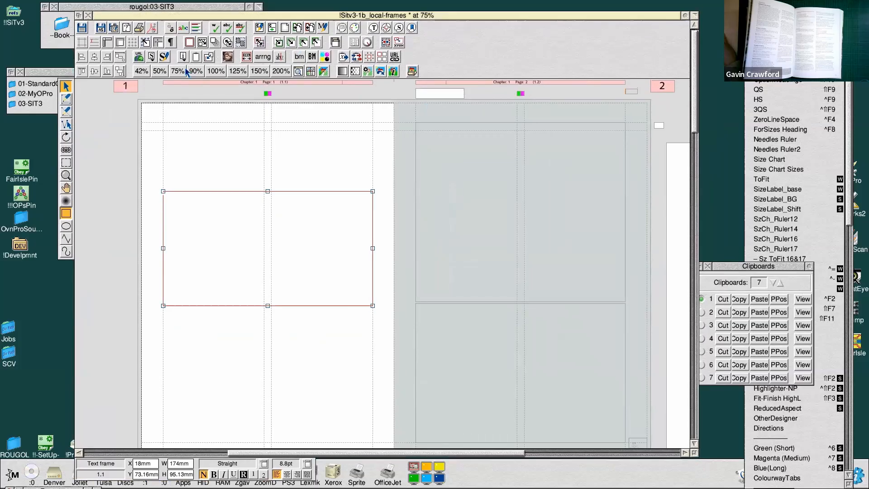
left_click(162, 72)
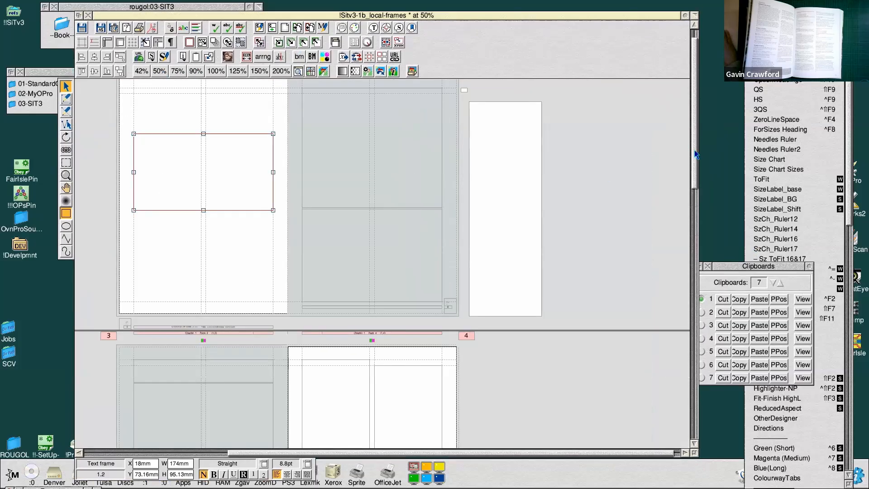
left_click_drag(694, 151, 687, 142)
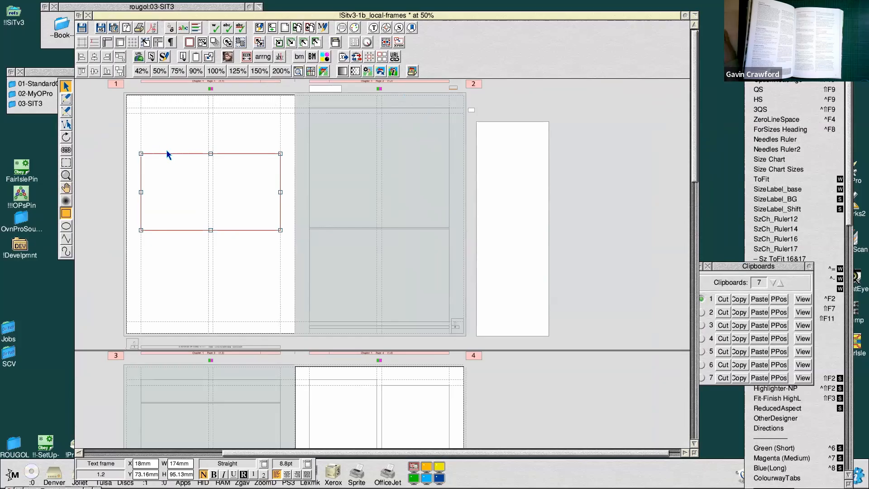
Select page 1's full-page background frame together with its middle text frame, and shift the Clipboards window slightly outward
left_click(133, 132)
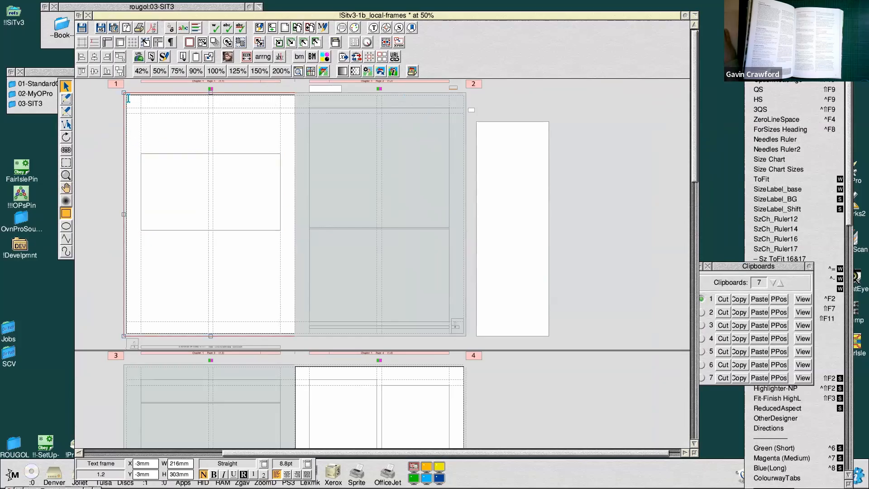
left_click(303, 129)
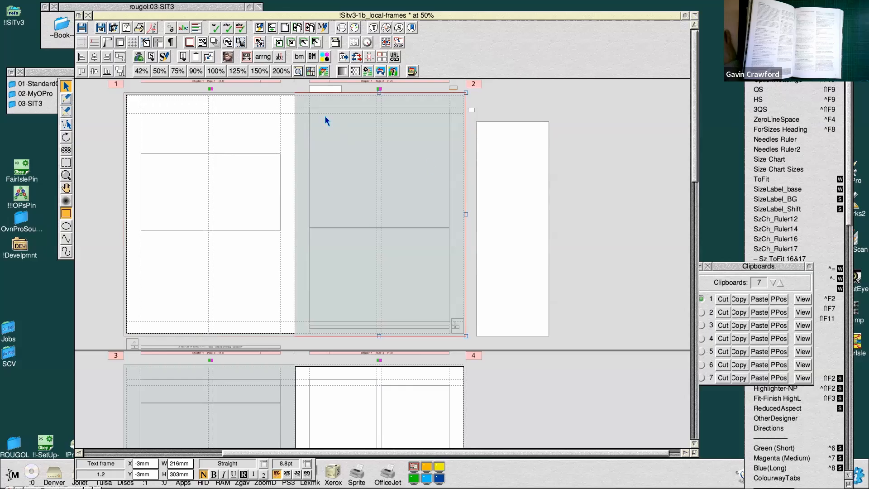
left_click(135, 120)
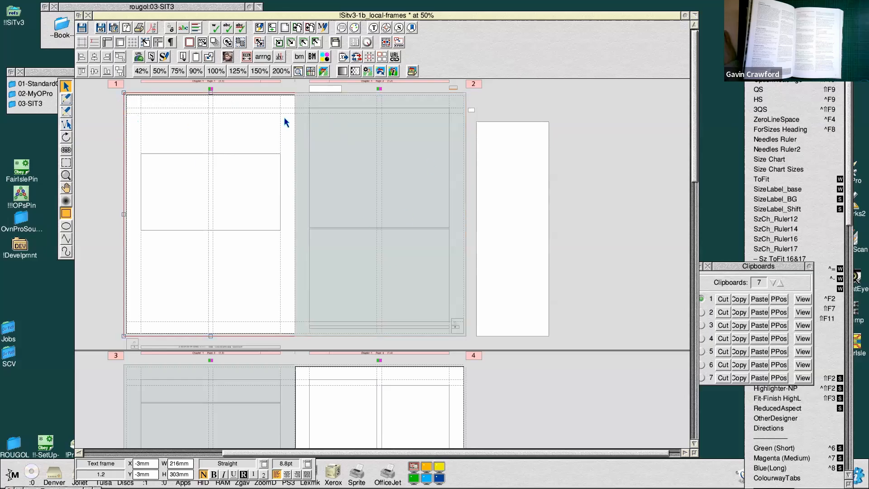
left_click_drag(284, 118, 293, 235)
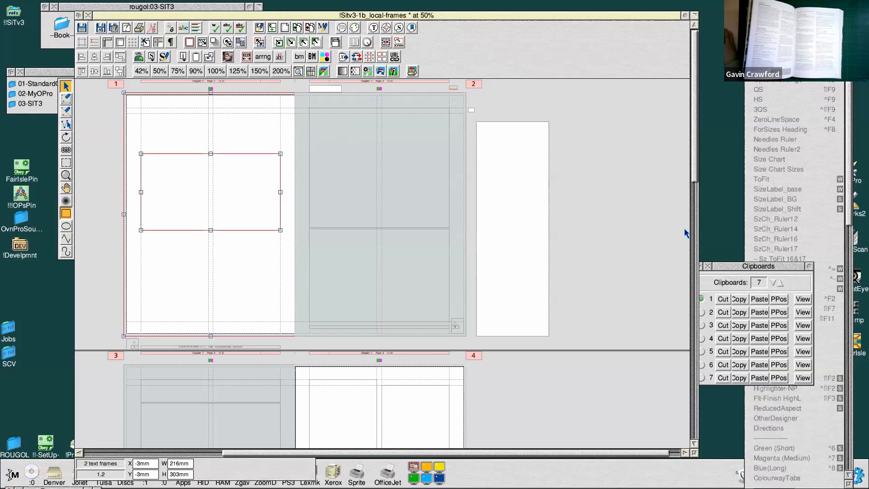
left_click_drag(742, 266, 751, 267)
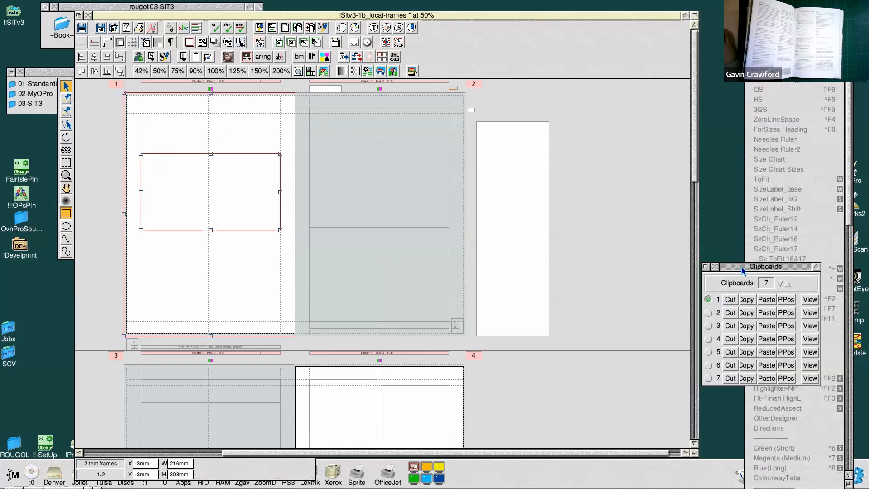
Select the upper and lower text frames on page 2 together and make clipboard 2 the active one
left_click(352, 189)
right_click(332, 252)
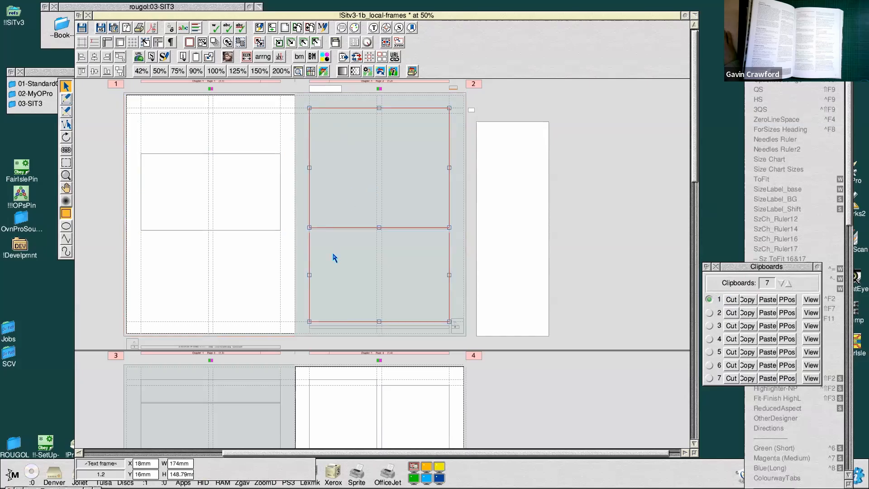
left_click(709, 312)
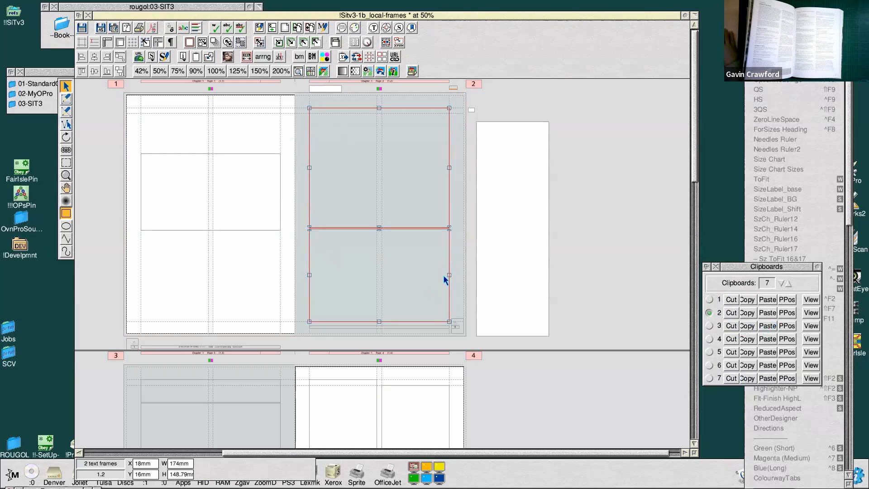
Review the frame layouts through page 8, and check the position and size of page 2's full-page background frame
scroll(539, 257, "down", 8)
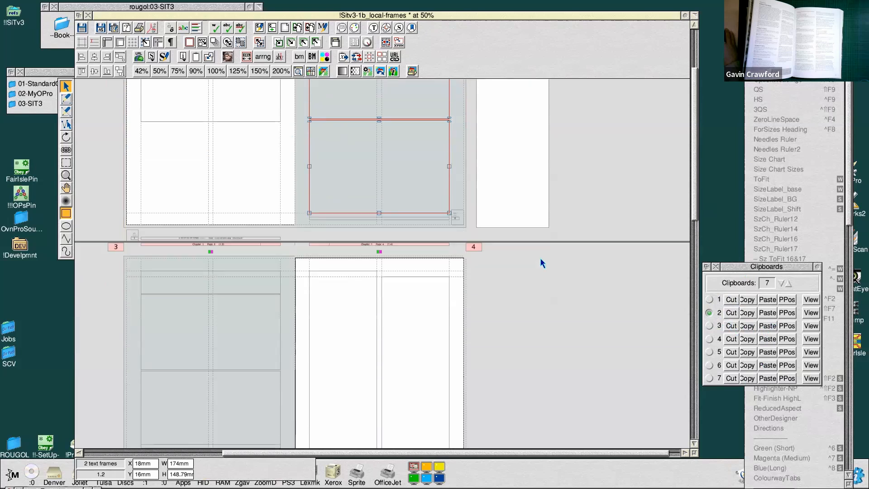
scroll(538, 259, "down", 2)
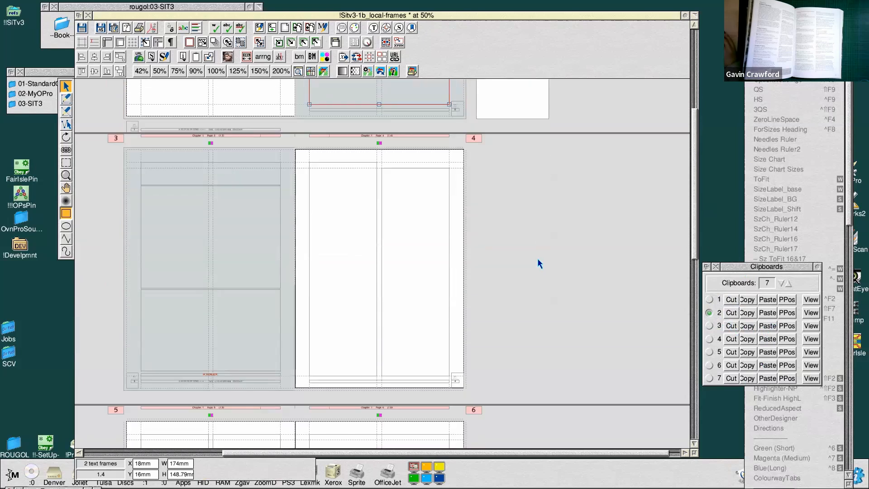
scroll(537, 258, "down", 15)
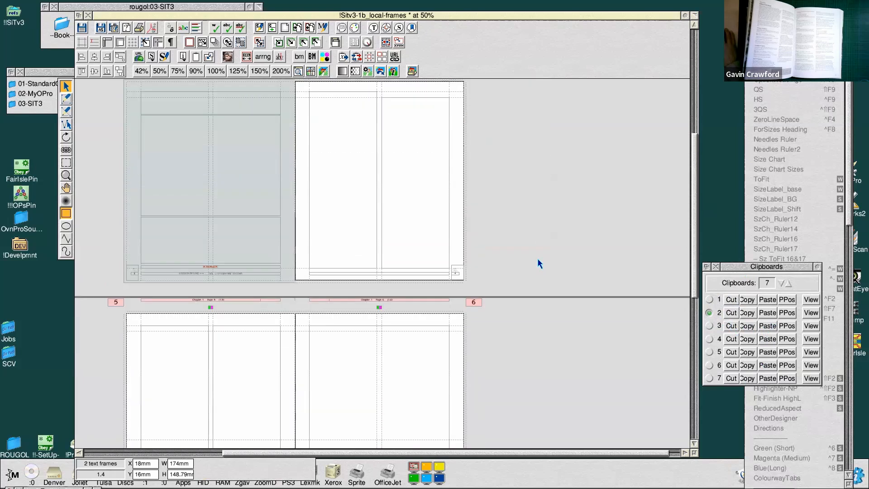
scroll(538, 262, "down", 8)
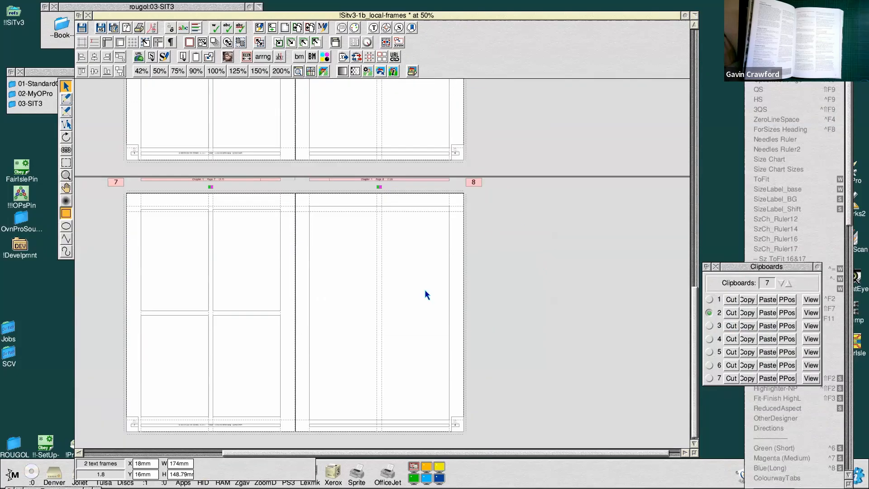
scroll(531, 296, "up", 5)
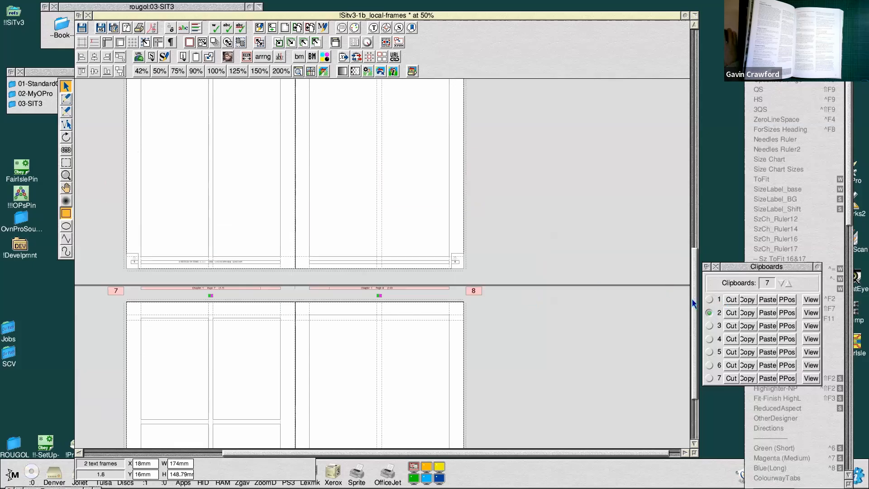
scroll(643, 284, "up", 3)
scroll(643, 284, "up", 18)
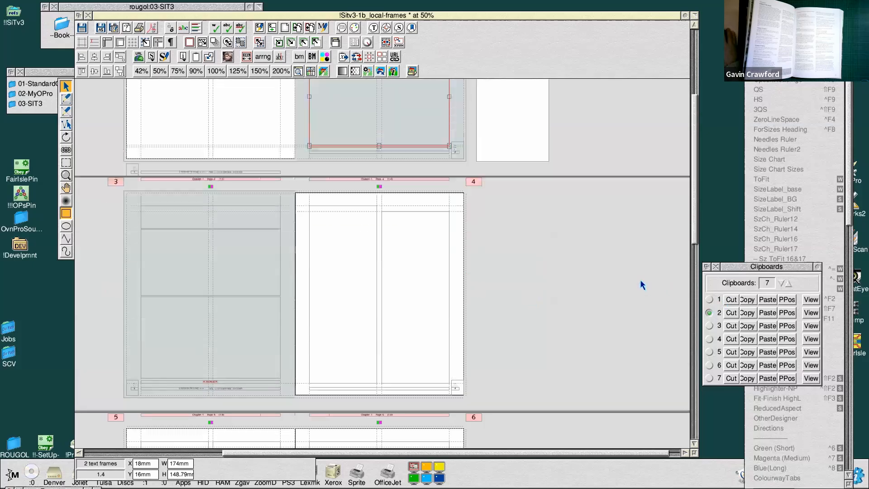
left_click(156, 220)
left_click(451, 147)
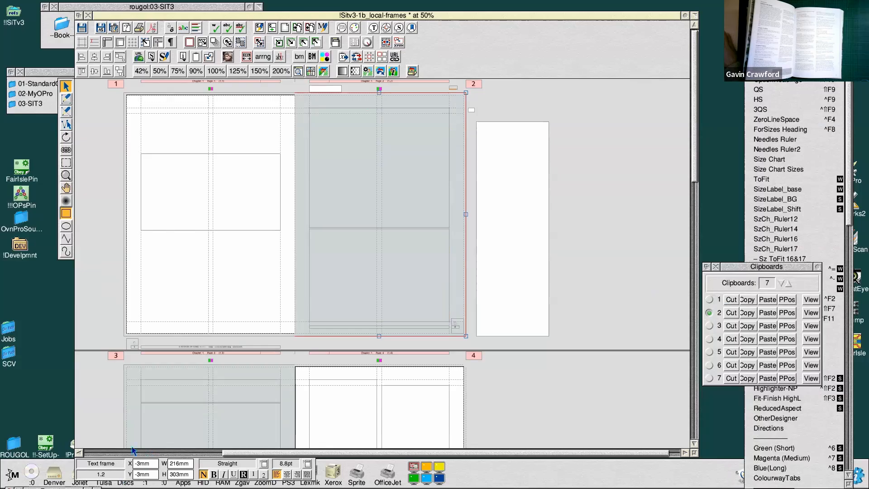
Clear the selection, open the Object Positioner and place it beside page 2
left_click(601, 124)
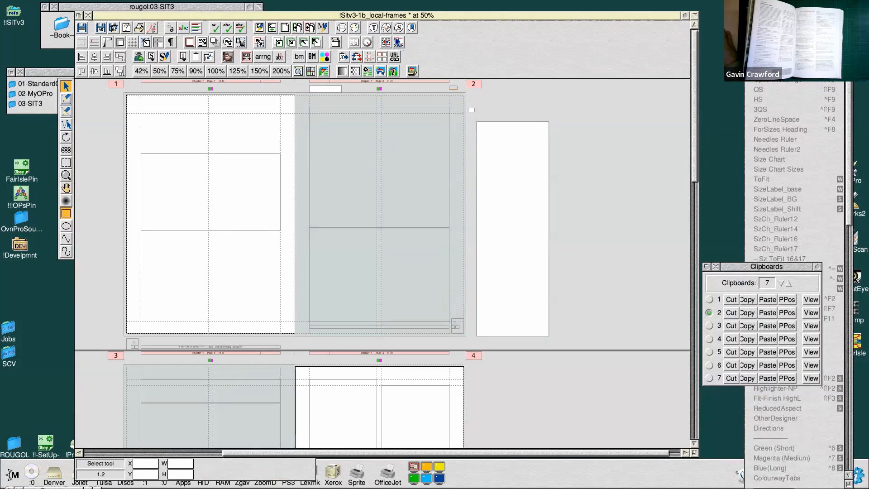
left_click(398, 42)
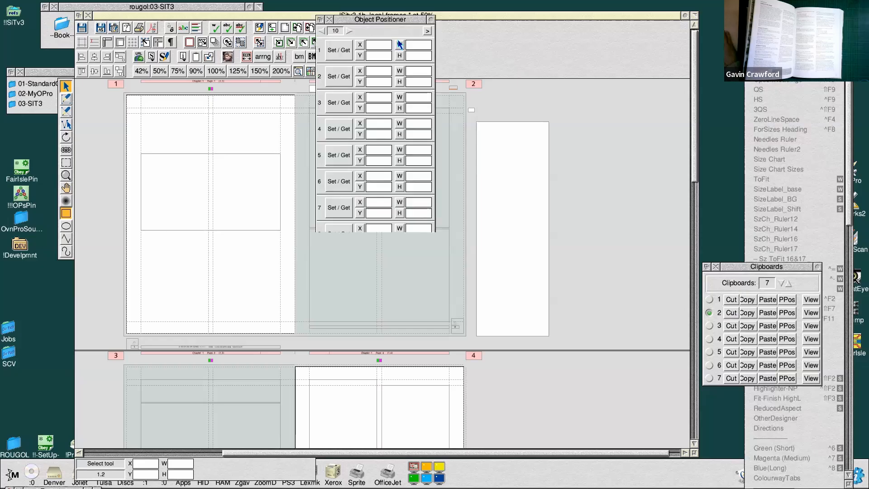
left_click_drag(388, 24, 613, 61)
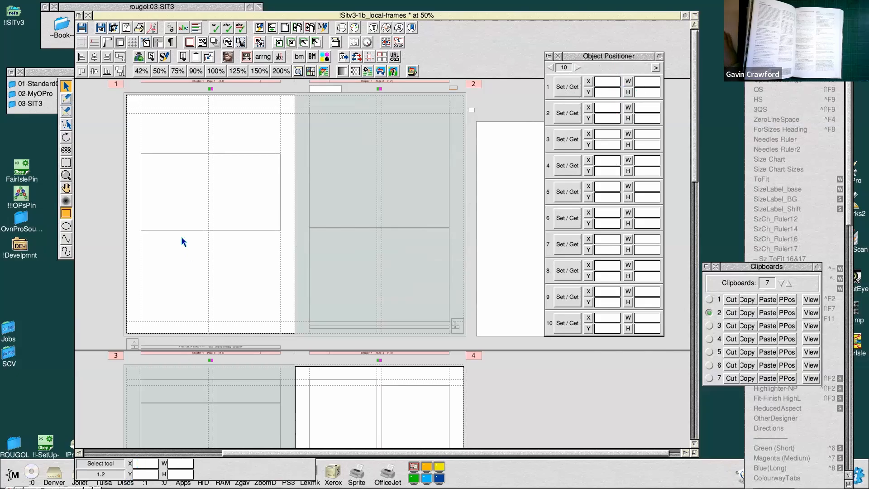
Store the position and size of page 1's middle text frame in Object Positioner slot 1, shrinking the document window slightly
left_click(172, 212)
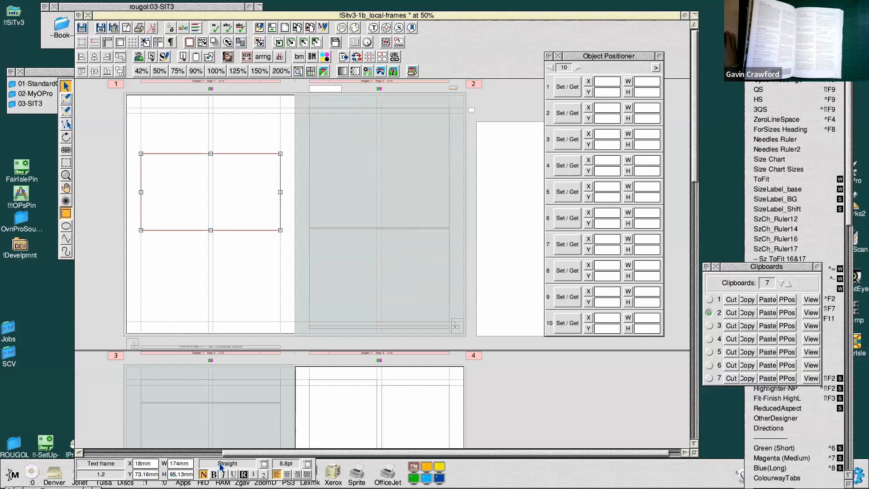
left_click_drag(693, 453, 685, 433)
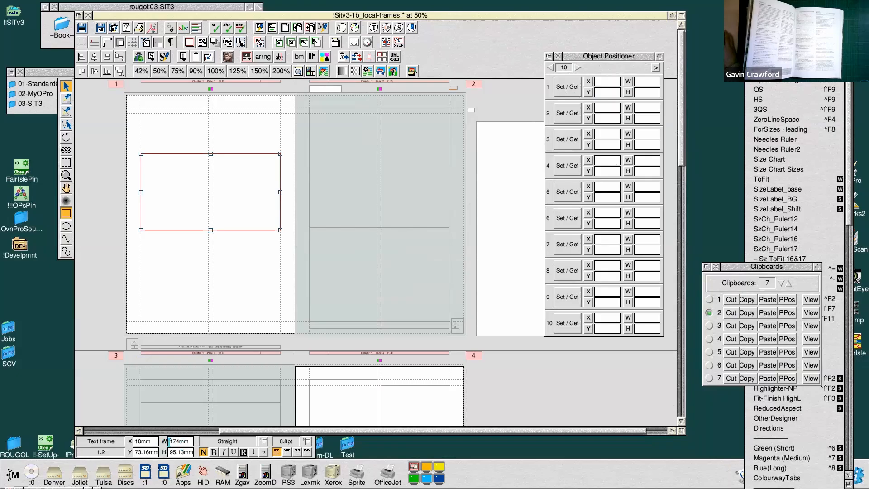
left_click(565, 91)
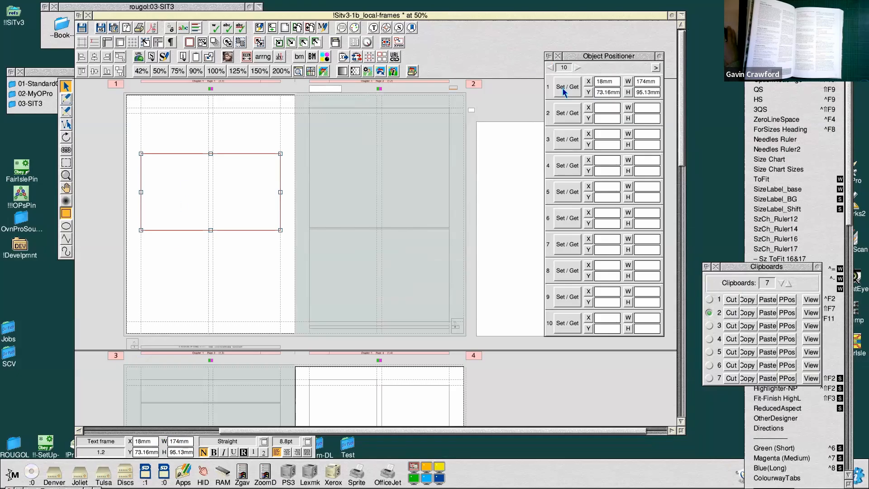
Store the geometry of page 2's upper text frame in Object Positioner slot 2 and its lower text frame in slot 3
left_click(362, 170)
left_click(570, 113)
left_click(406, 266)
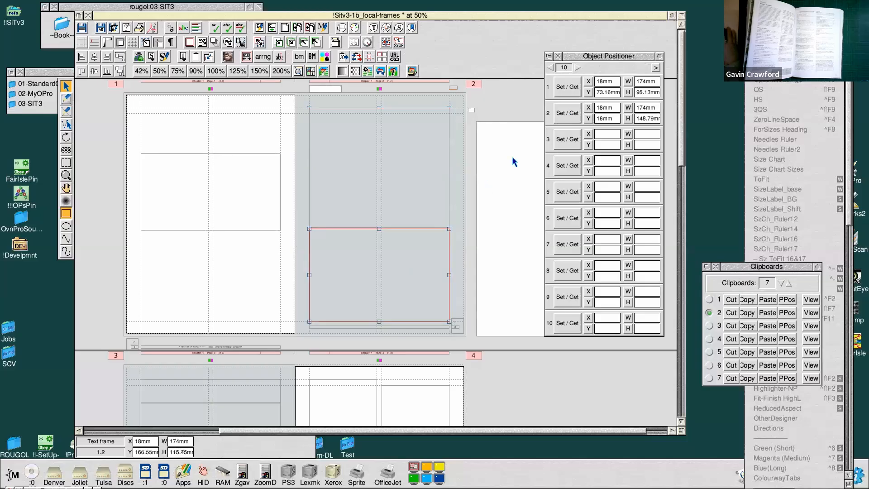
left_click(567, 146)
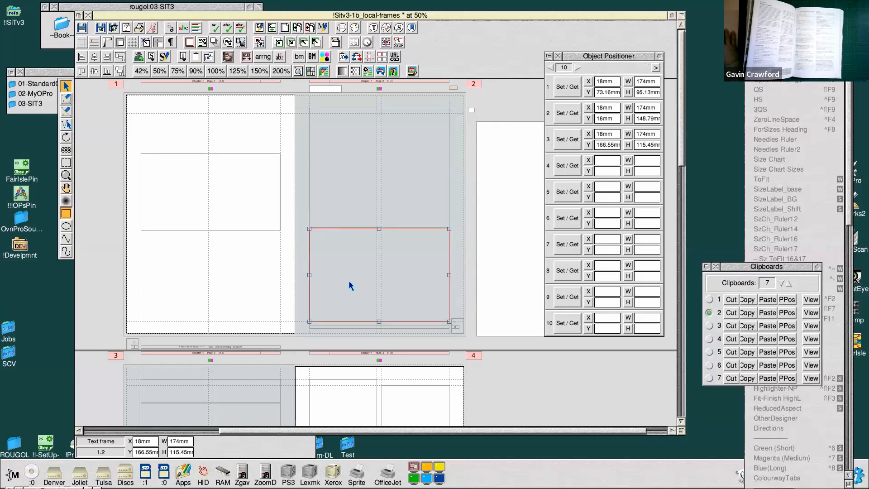
Store the geometry of page 4's left column frame in Object Positioner slot 4 and its right column frame in slot 5
scroll(349, 285, "down", 5)
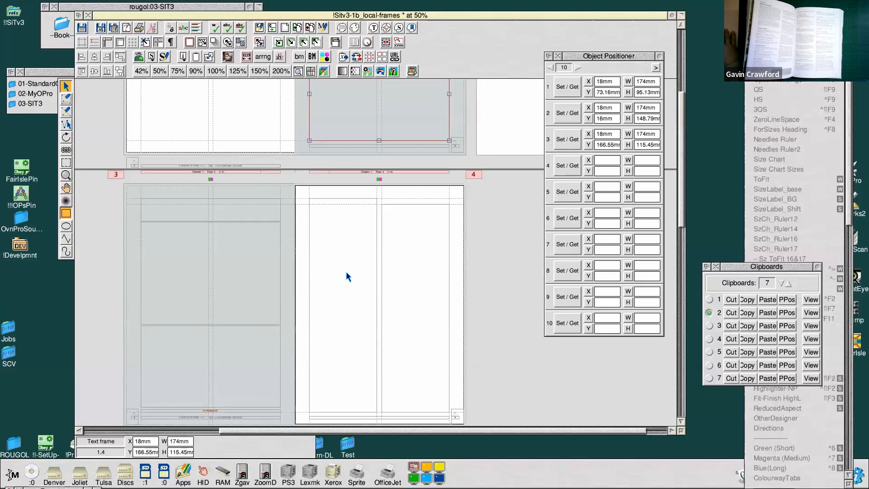
left_click(347, 273)
left_click(564, 173)
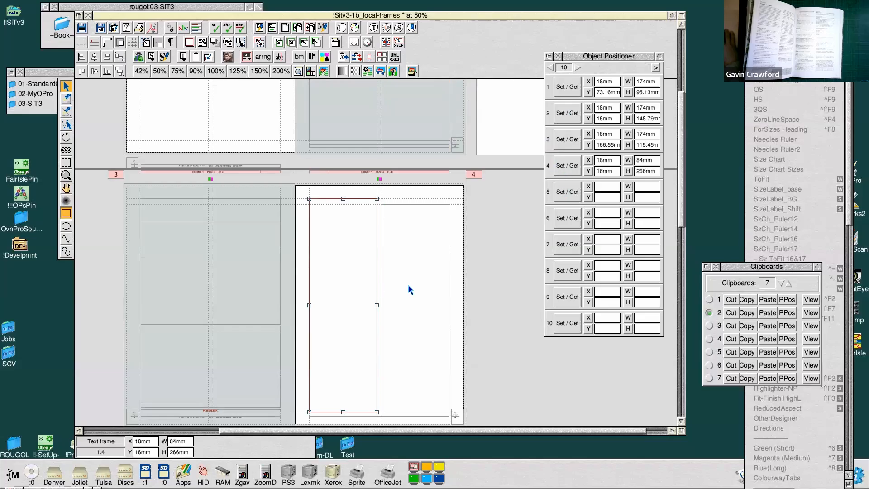
left_click(410, 259)
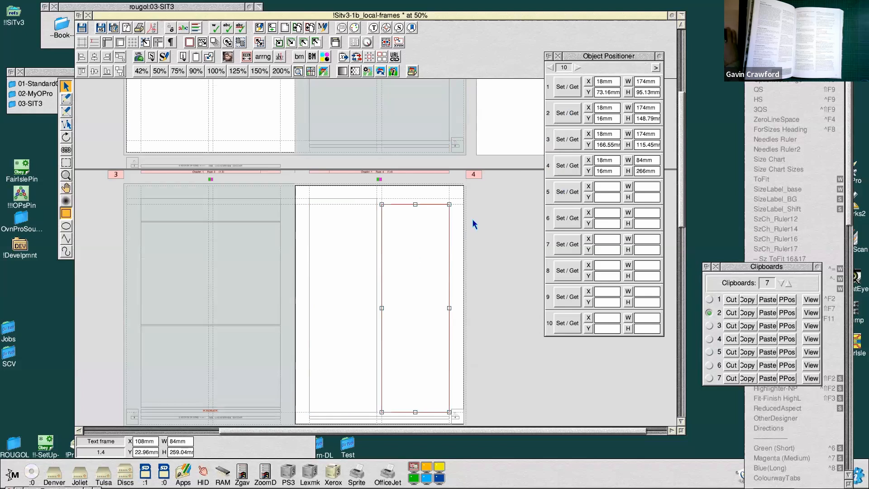
left_click(563, 195)
Colour Object Positioner slots 4 and 5 cyan
middle_click(569, 174)
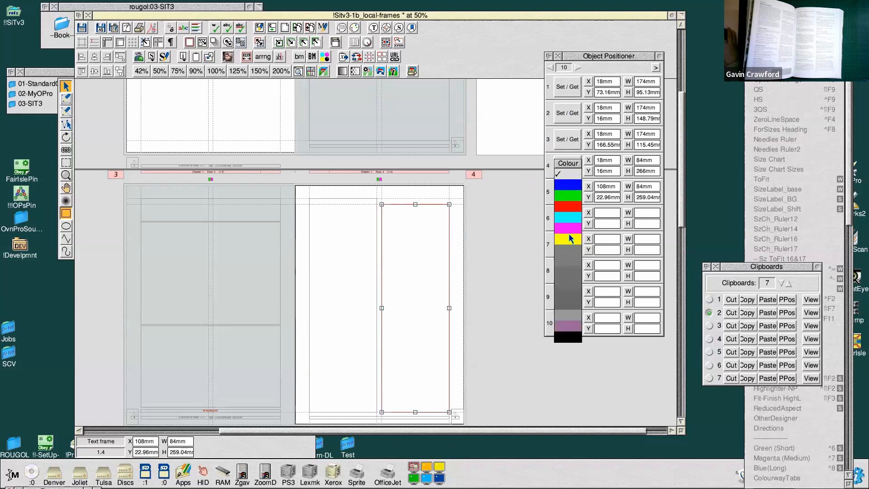
left_click(569, 217)
middle_click(575, 200)
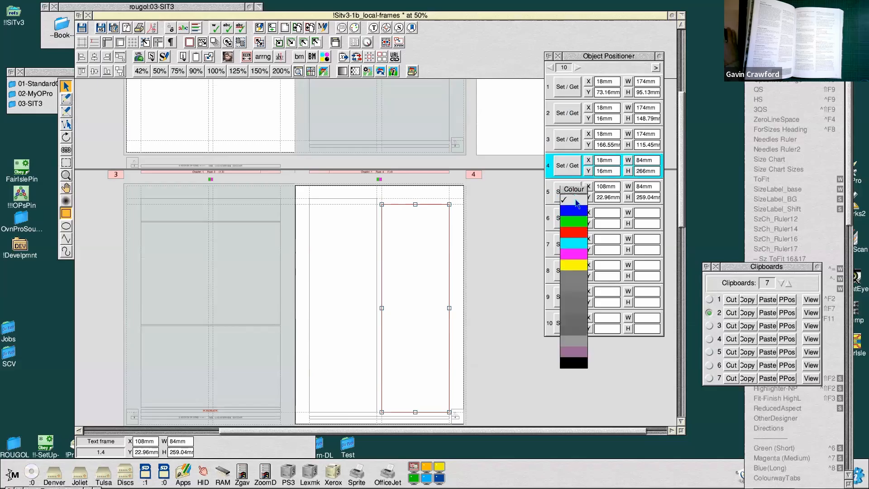
left_click(577, 248)
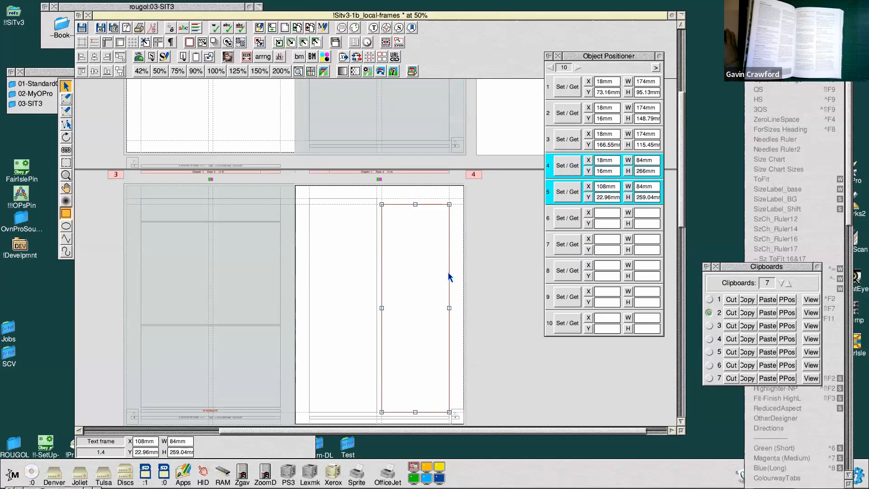
Shorten page 4's right column frame to about 198 mm and shift it off the page; shrink and move the left column frame towards mid-page
left_click_drag(415, 205, 419, 254)
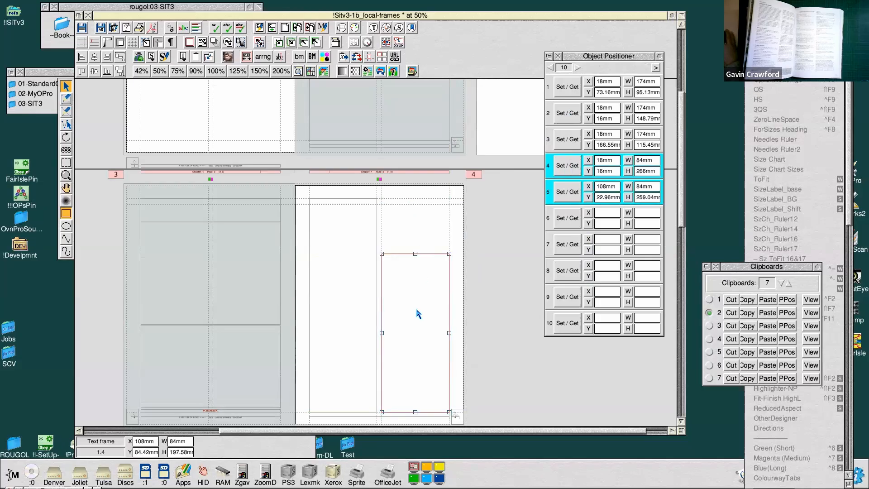
left_click_drag(401, 300, 469, 288)
left_click(315, 205)
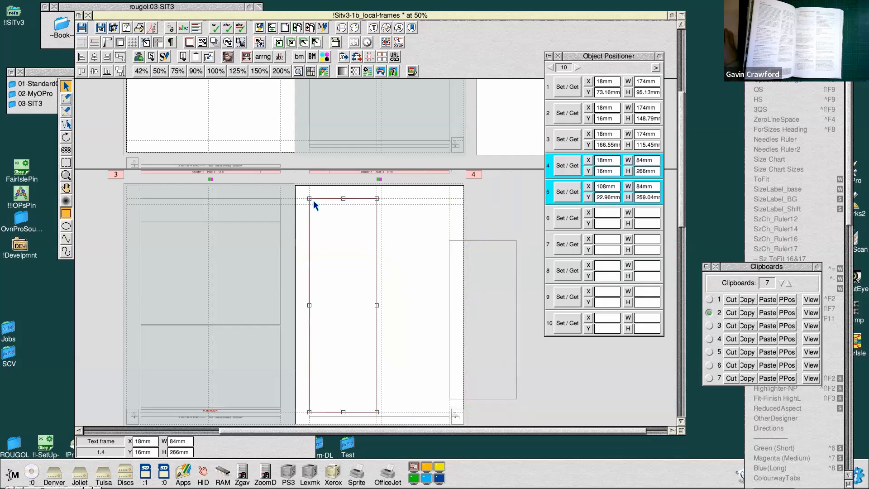
left_click_drag(309, 199, 386, 281)
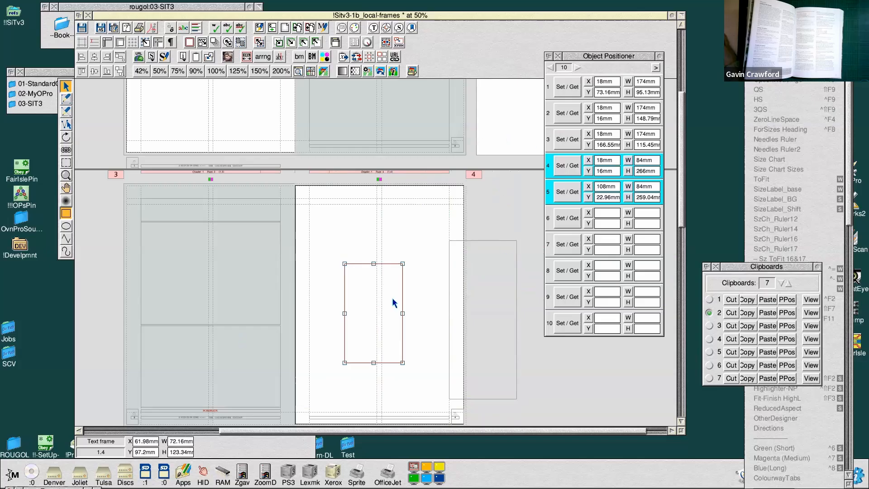
Apply the stored geometry of slot 4 to page 4's left column frame and of slot 5 to its right column frame
left_click(567, 165)
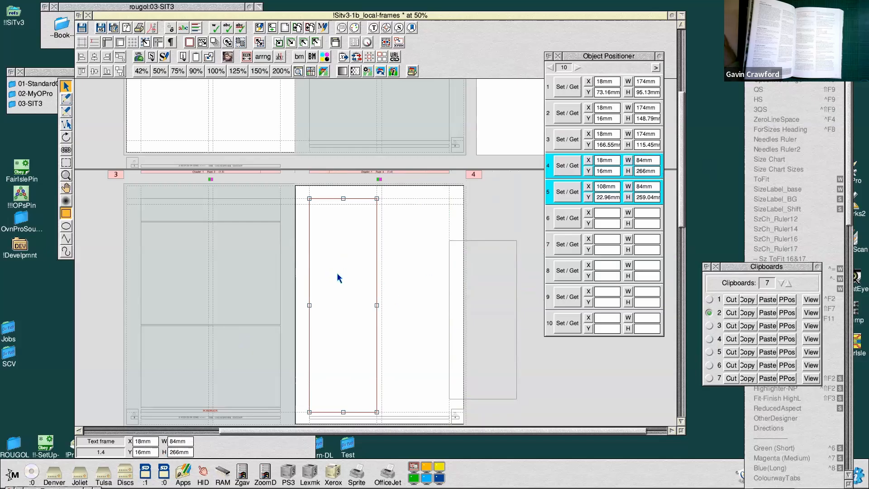
left_click(487, 298)
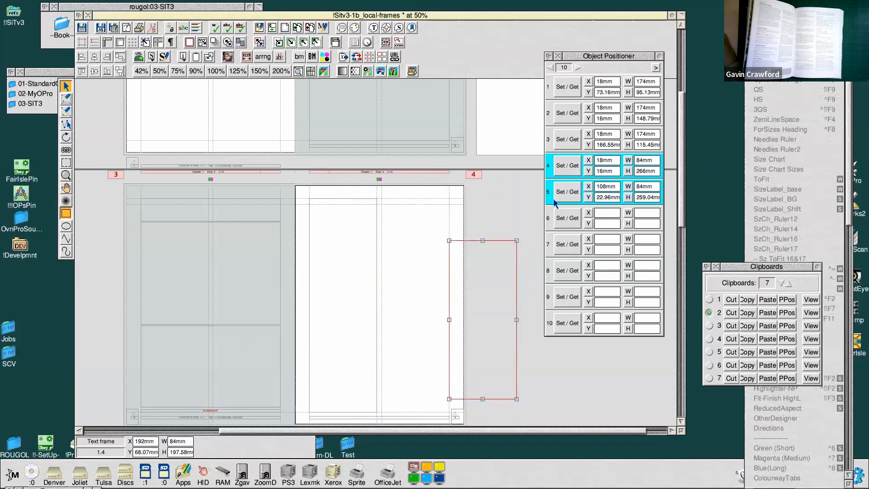
left_click(566, 193)
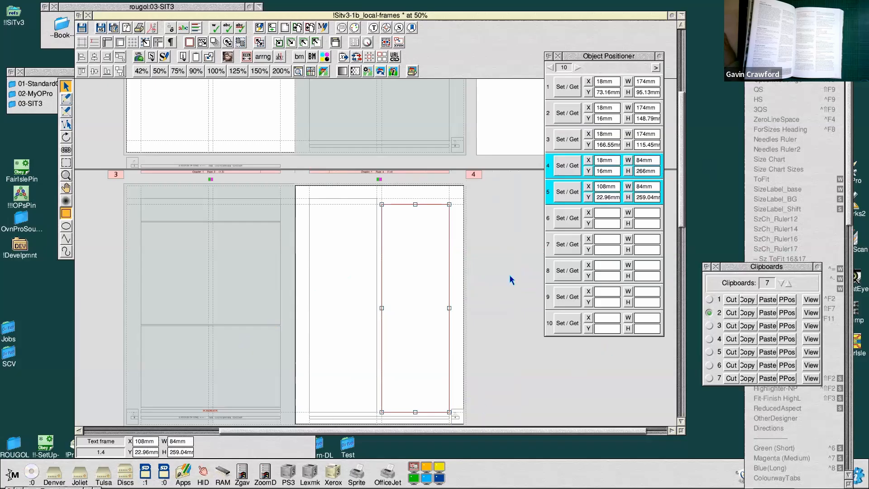
Increase the number of Object Positioner slots to 13
scroll(510, 277, "down", 4)
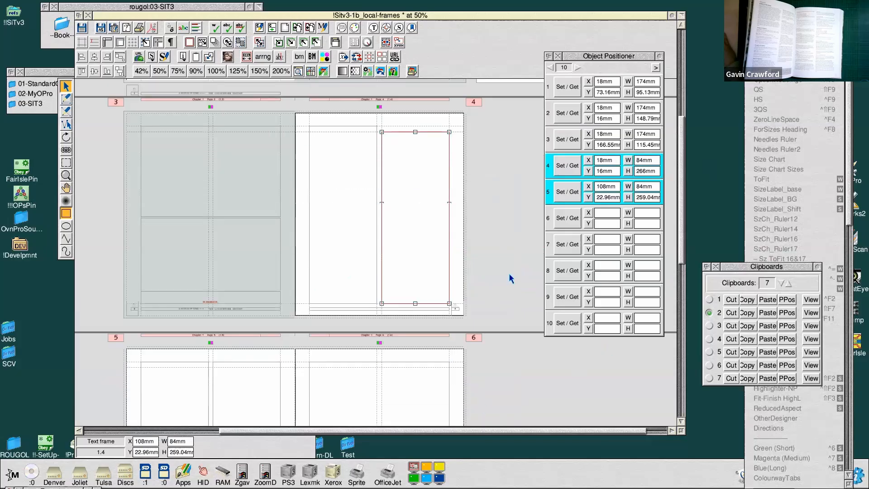
left_click(577, 68)
left_click(578, 68)
left_click(577, 68)
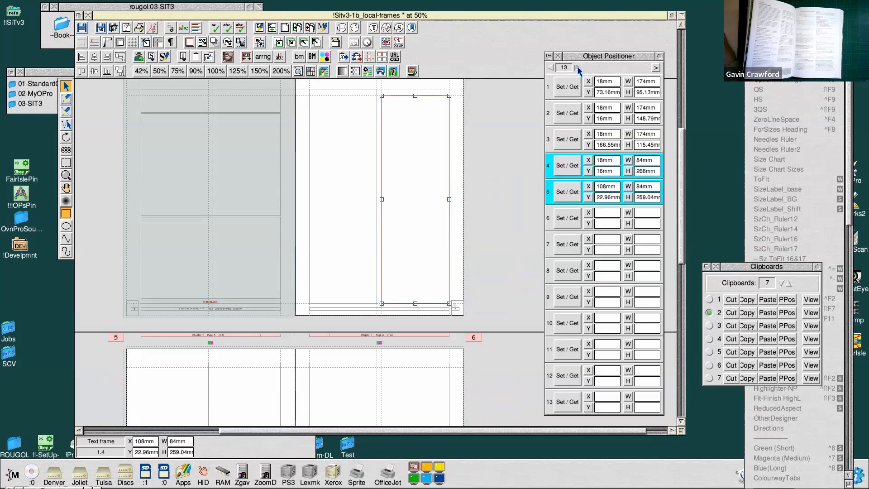
Reduce the number of Object Positioner slots to 5
left_click(552, 68)
left_click(552, 68)
left_click(552, 68)
left_click(552, 68)
left_click(553, 68)
left_click(552, 68)
left_click(552, 68)
left_click(552, 67)
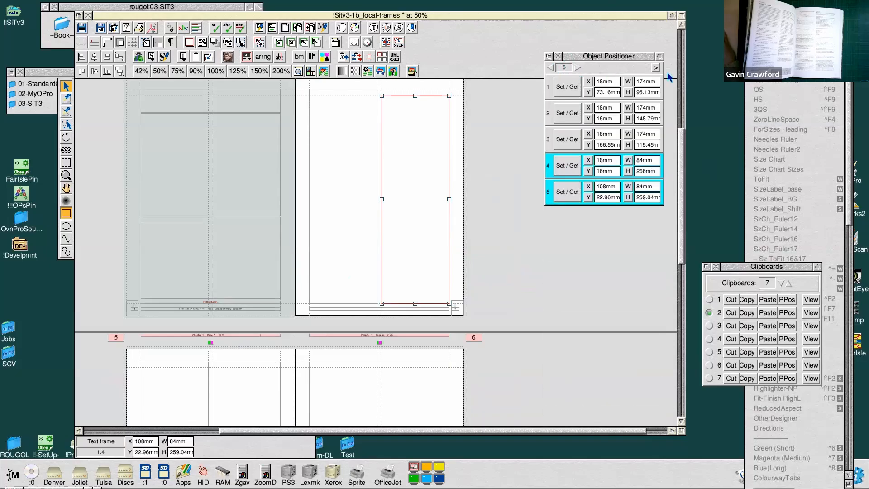
Expand the Object Positioner to show its description fields, label slot 4 "column 1" and go to that slot's key macro
left_click_drag(624, 56, 618, 57)
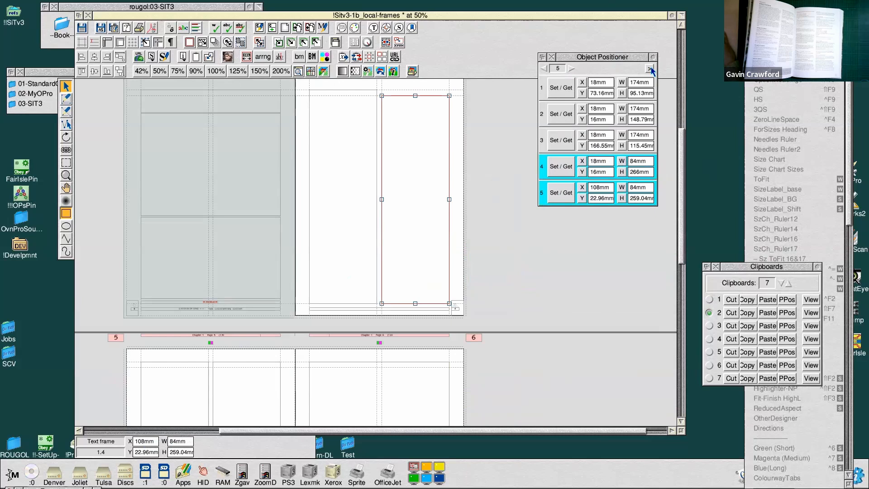
left_click(650, 69)
left_click(692, 82)
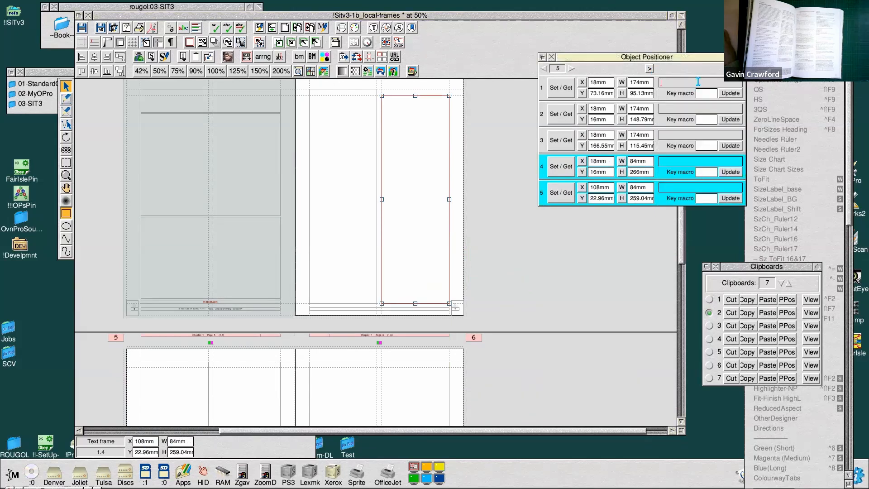
left_click(679, 163)
type("column")
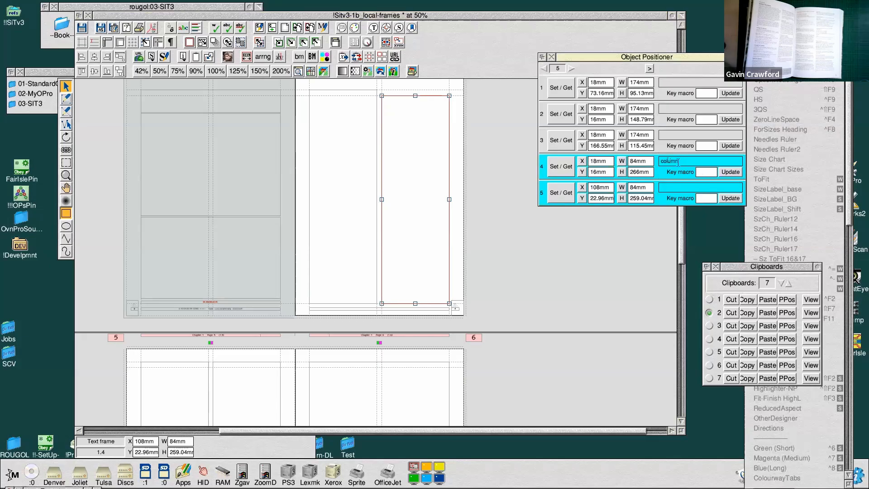
type(" 1")
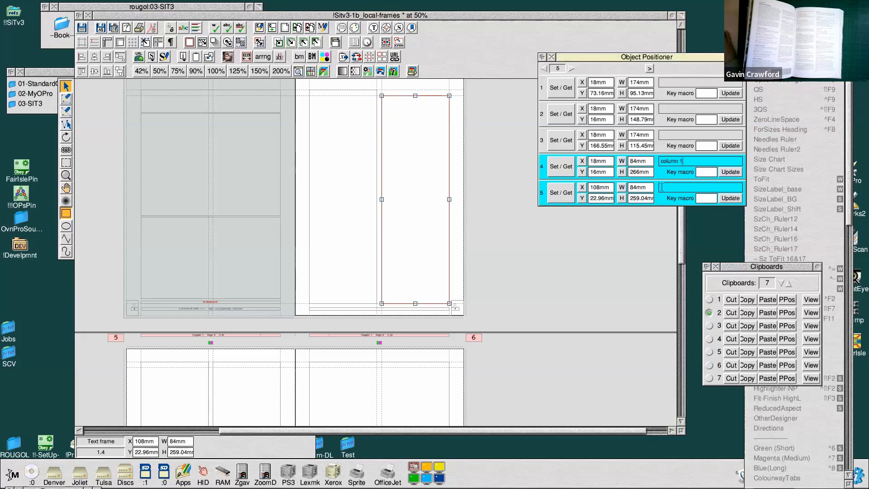
left_click(700, 172)
Move both column frames of page 4 together to about X 144 mm, Y 68 mm, and place the Object Positioner clear of the document
left_click(350, 205)
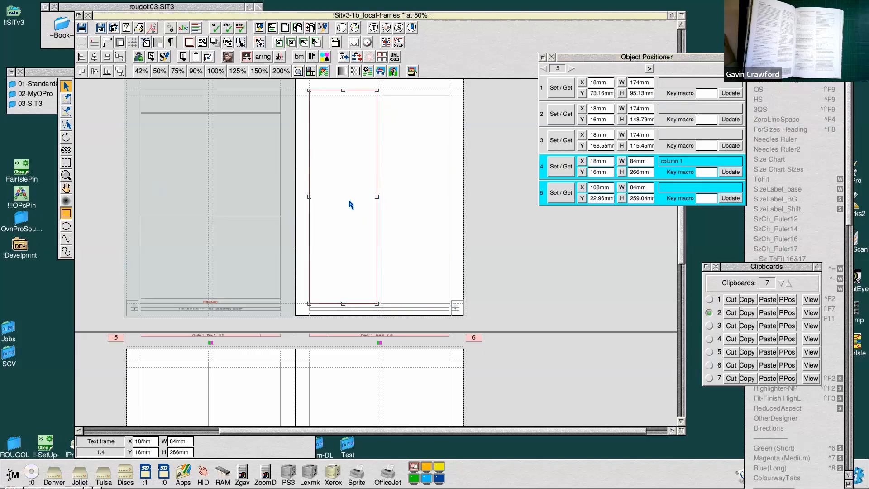
right_click(403, 206)
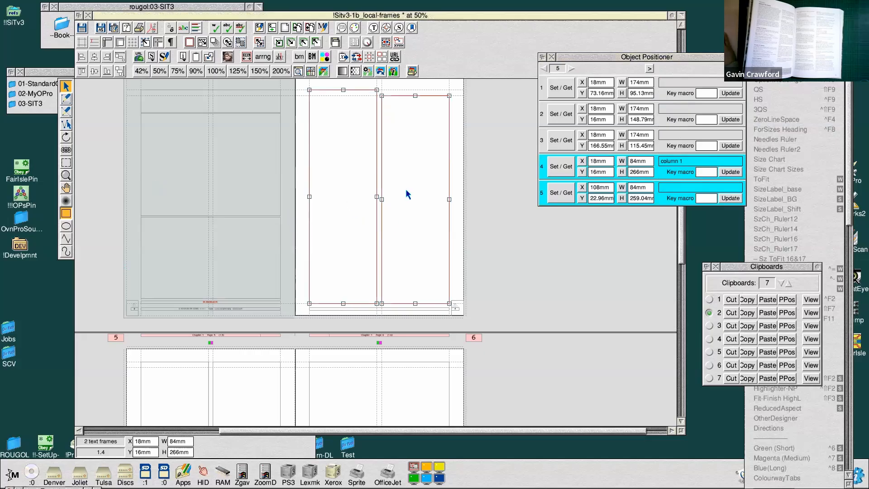
left_click_drag(412, 187, 513, 229)
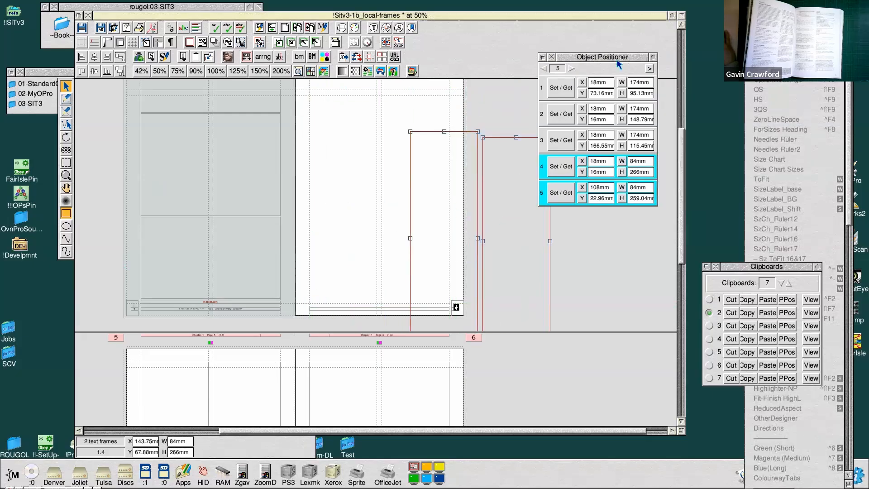
left_click_drag(675, 66, 782, 59)
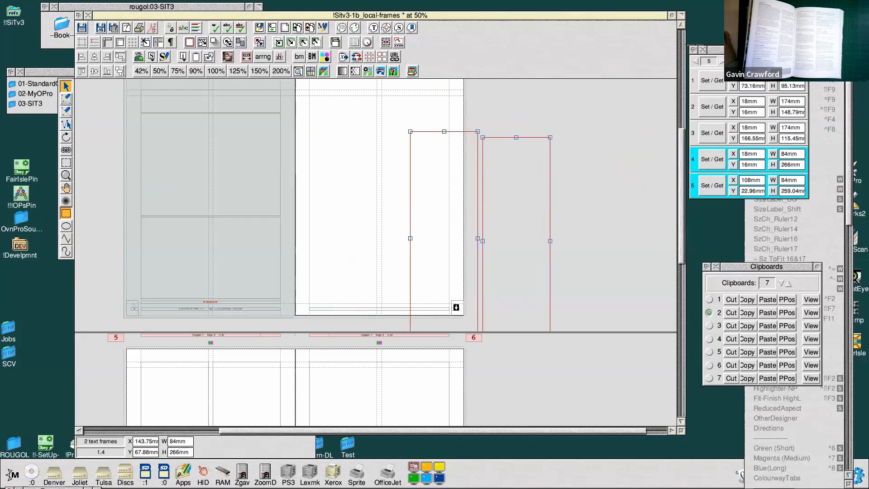
left_click(523, 131)
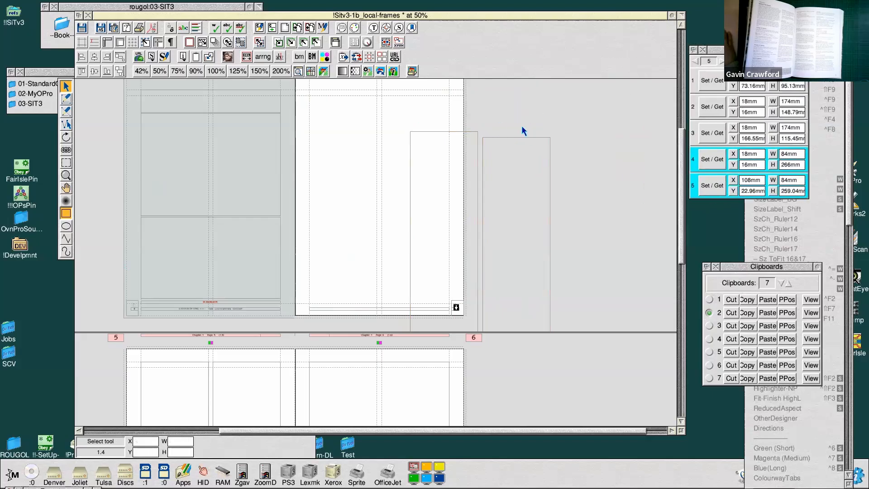
Return page 4's displaced left and right column frames to the positions stored in slots 4 and 5, one frame at a time
left_click(432, 163)
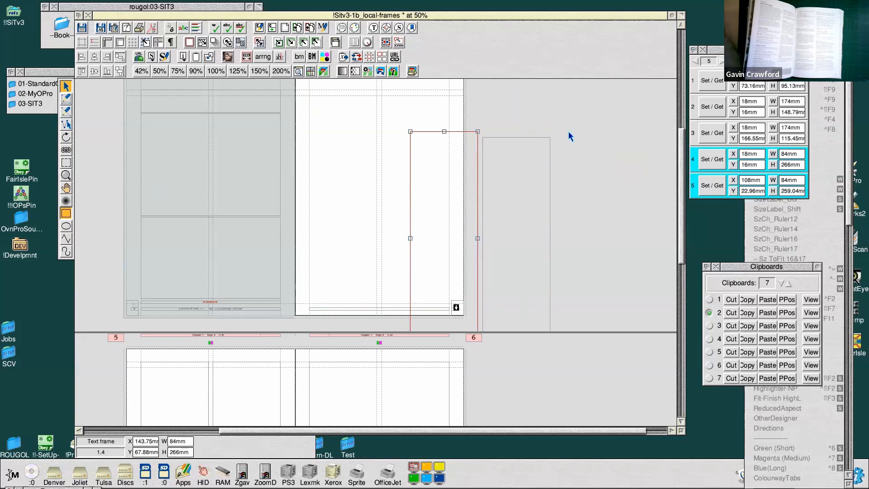
key("F8")
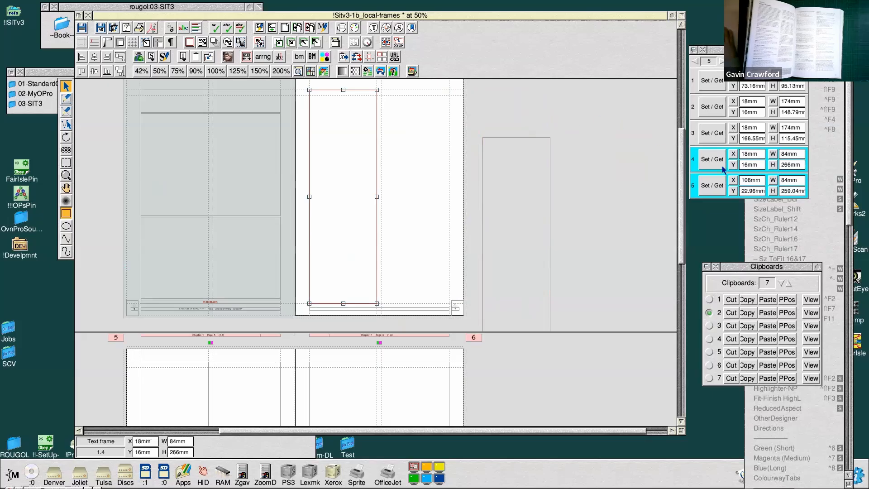
left_click(517, 181)
key("F9")
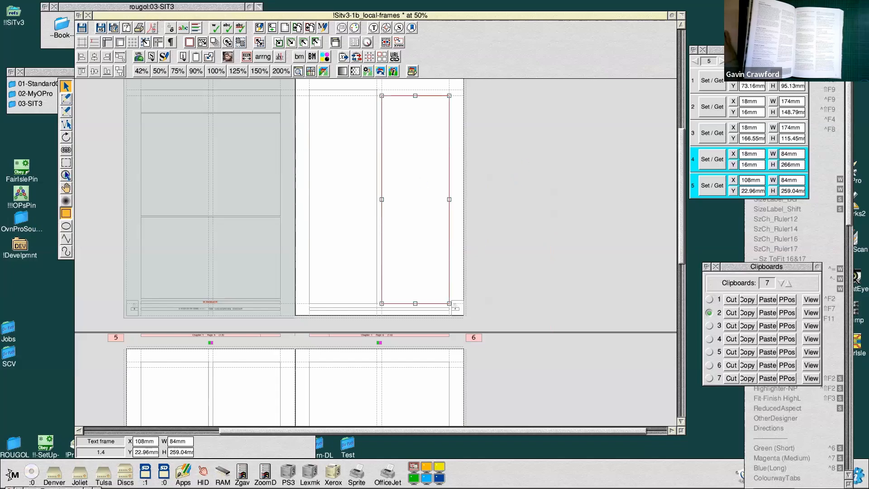
Draw a text frame about 79 by 96 mm beside page 6, and fit it to the column geometry stored in slot 4
left_click(66, 98)
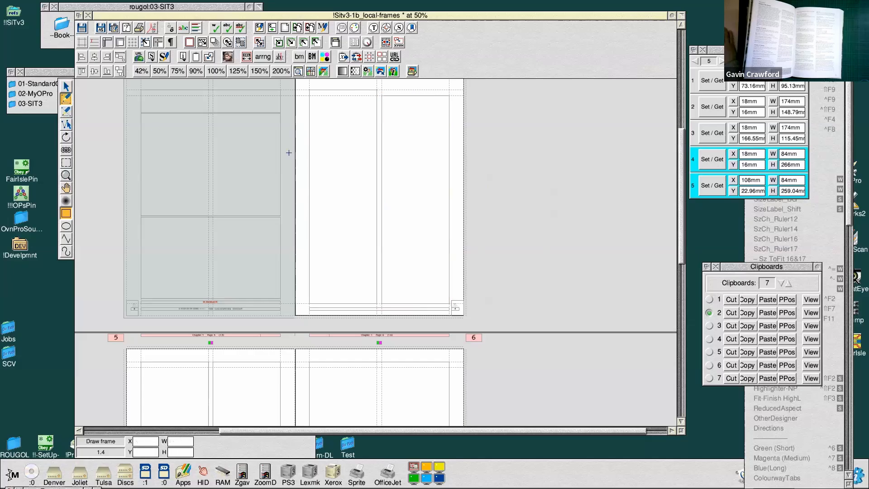
scroll(383, 175, "down", 5)
left_click_drag(482, 222, 545, 299)
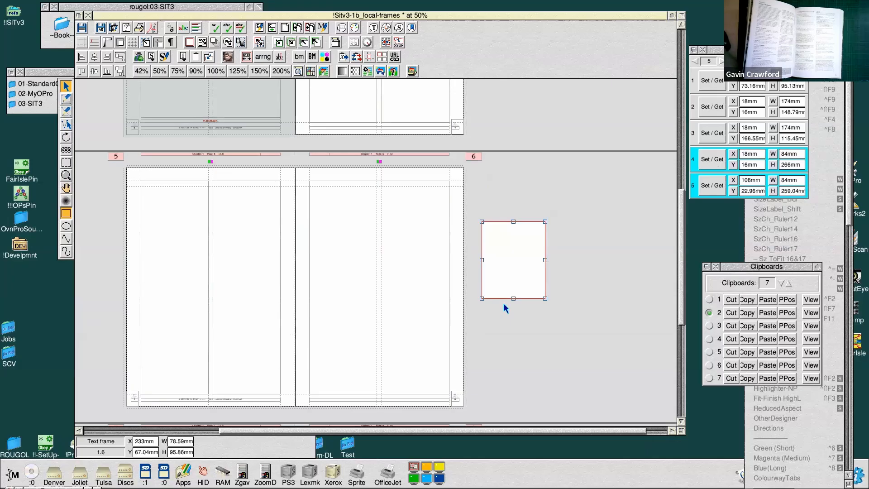
key("4")
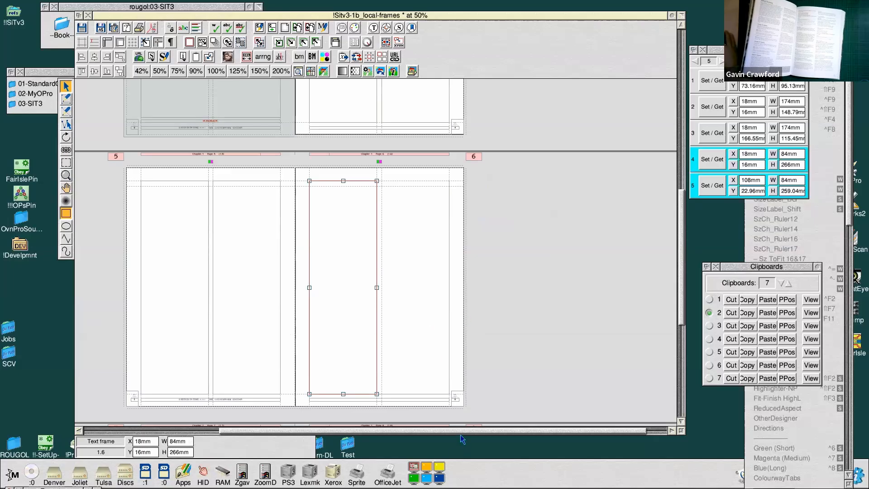
left_click_drag(459, 432, 449, 429)
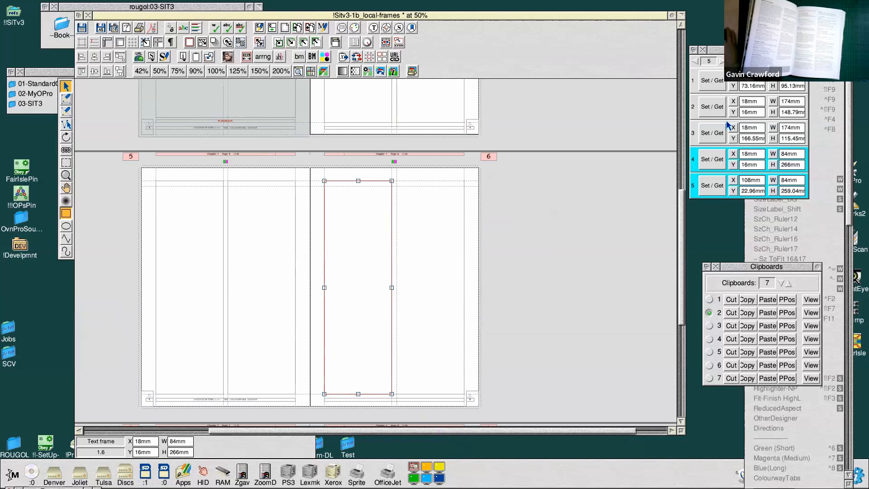
scroll(683, 195, "down", 3)
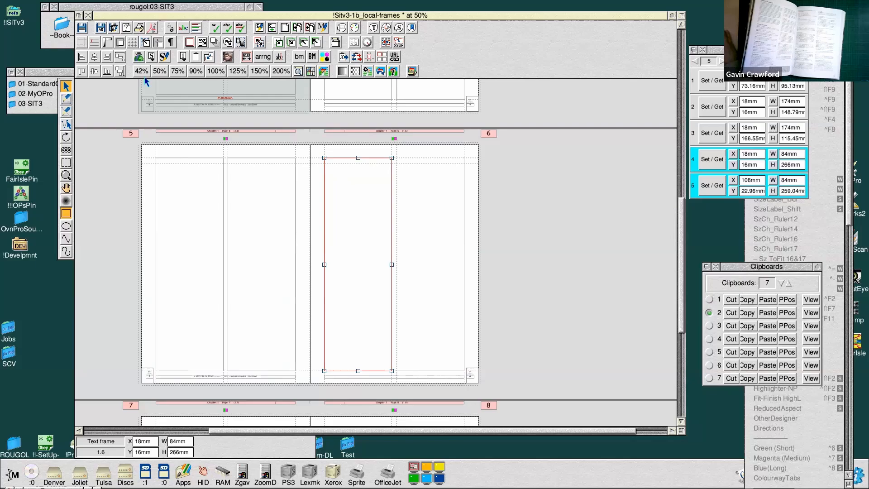
Close the local-frames document, discarding its changes, and open !Sitv3-3a_PrintEdition1 from the Book directory
left_click(89, 16)
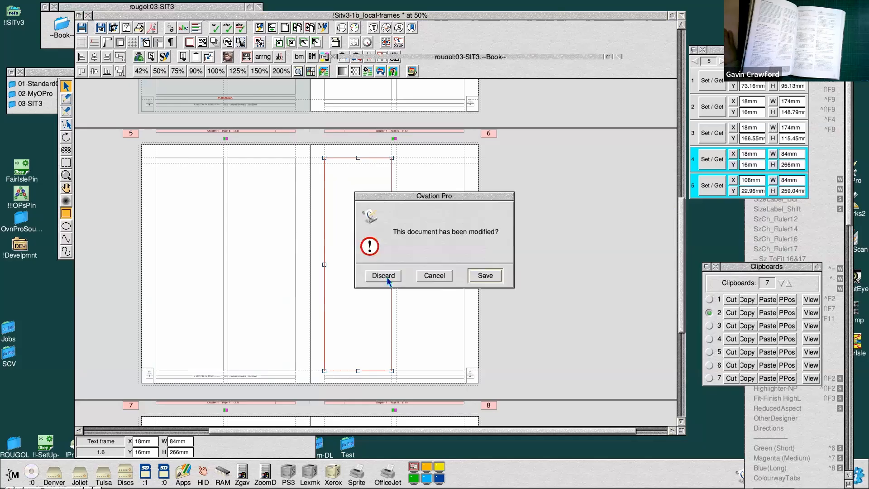
left_click(382, 275)
left_click_drag(371, 56, 364, 26)
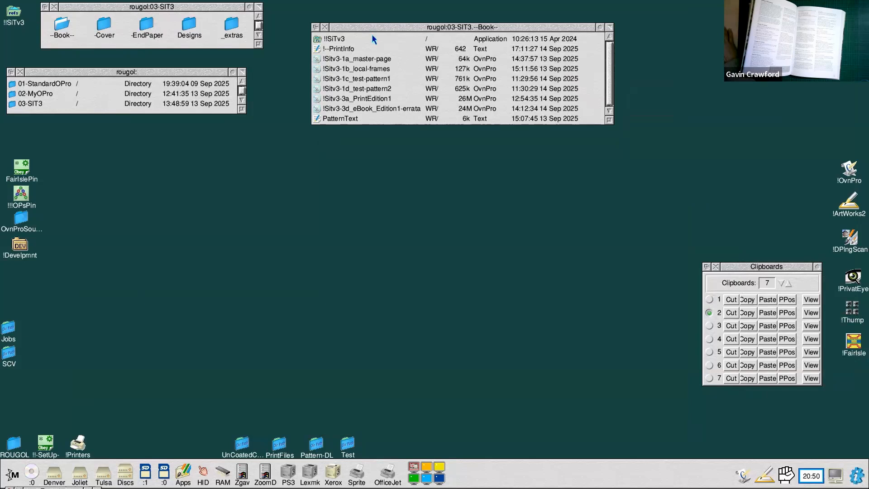
left_click(363, 99)
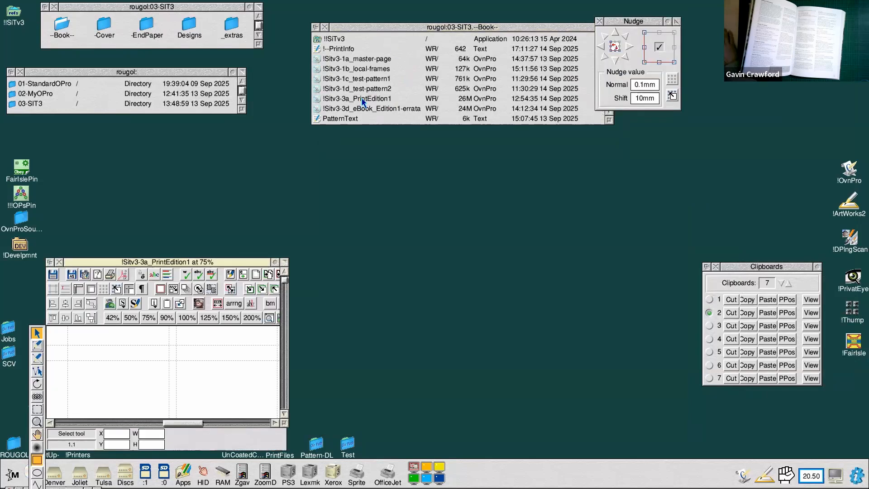
Enlarge the print edition document to fill the screen and examine page 1's title and the Section Manager settings frame beside it
left_click(283, 264)
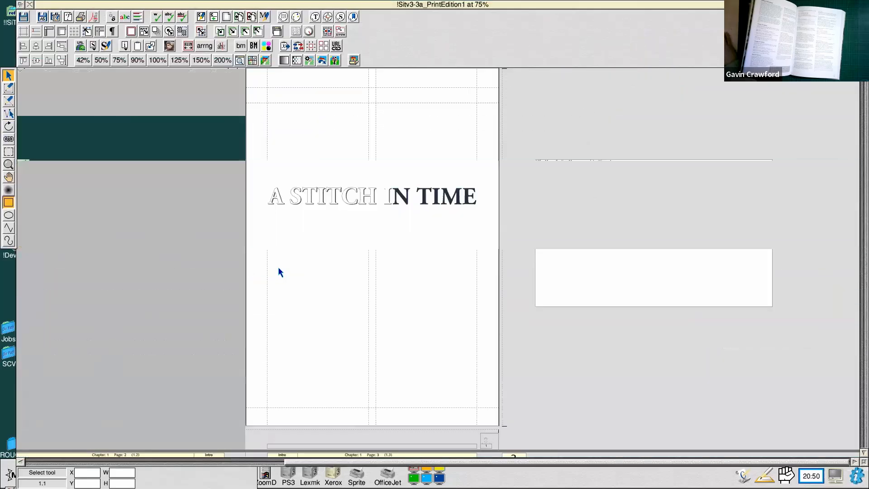
left_click_drag(519, 461, 408, 455)
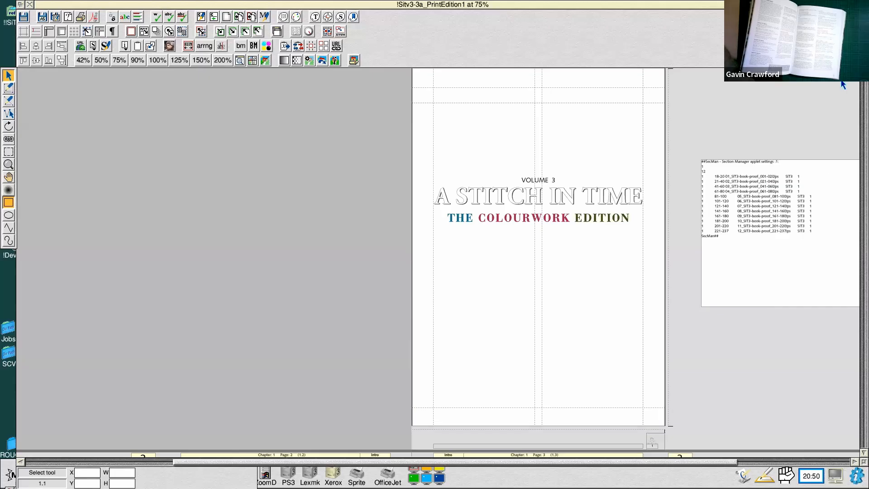
scroll(816, 93, "down", 2)
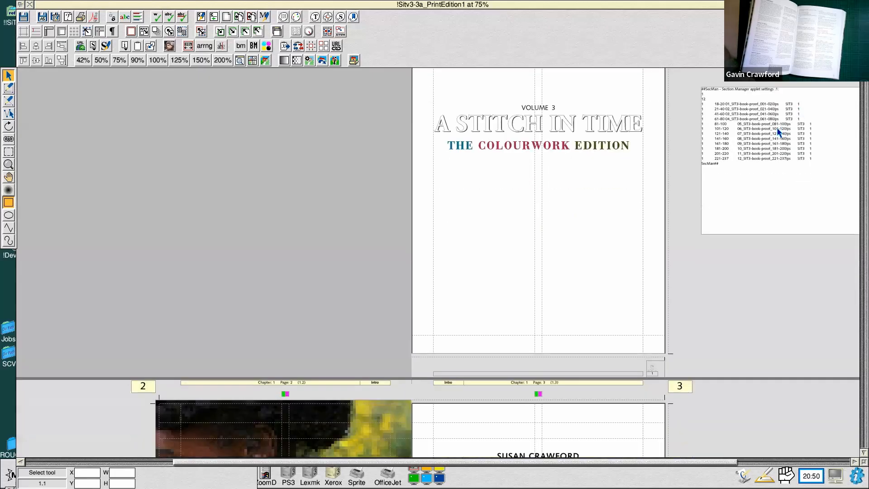
scroll(778, 132, "down", 5)
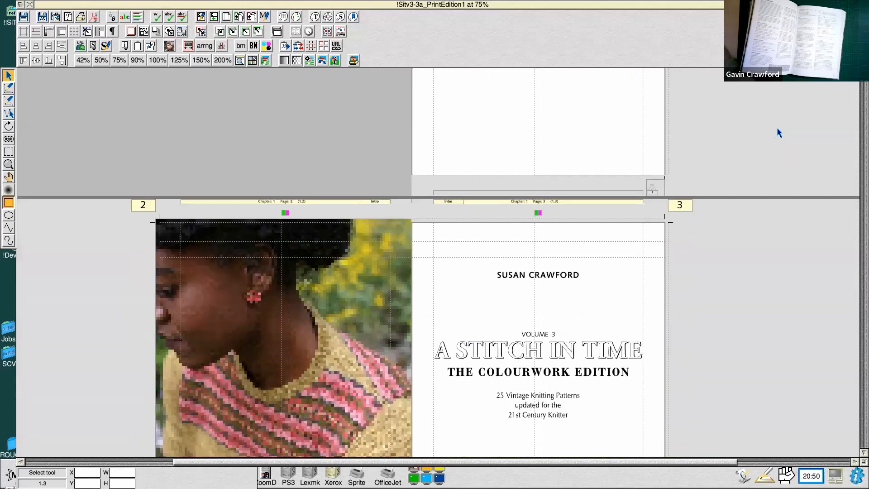
scroll(778, 132, "up", 8)
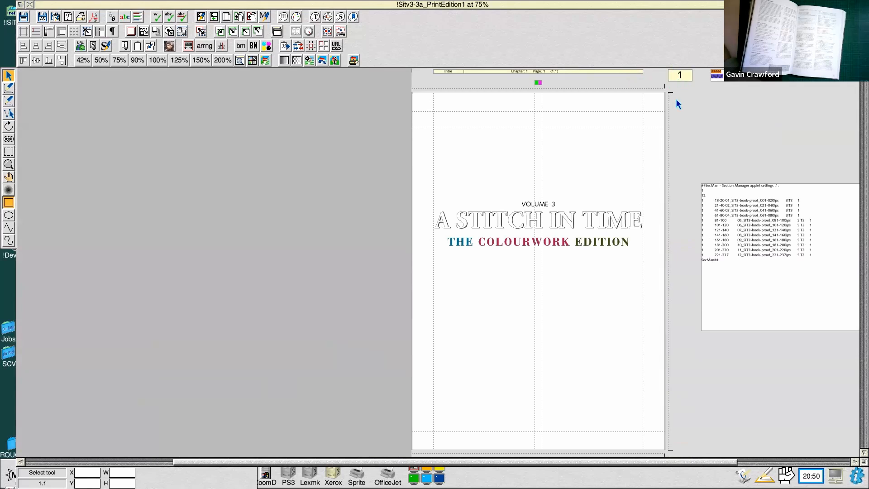
scroll(693, 115, "down", 5)
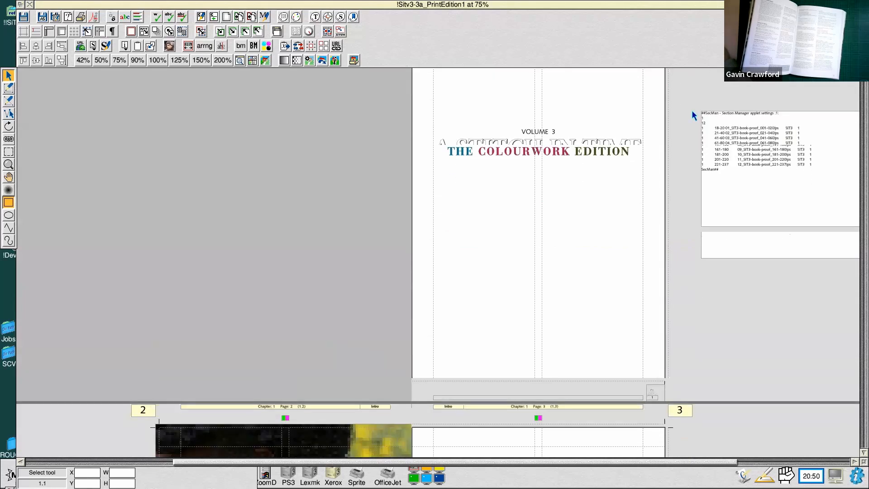
scroll(670, 155, "up", 3)
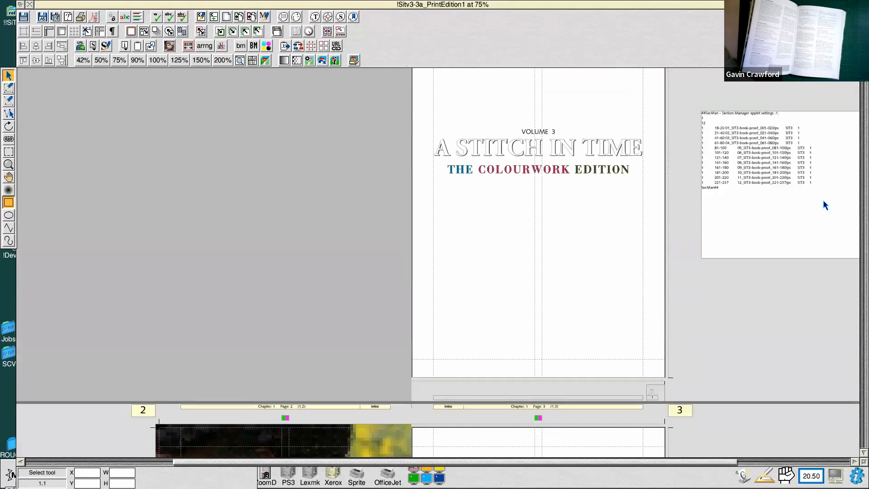
scroll(684, 155, "down", 2)
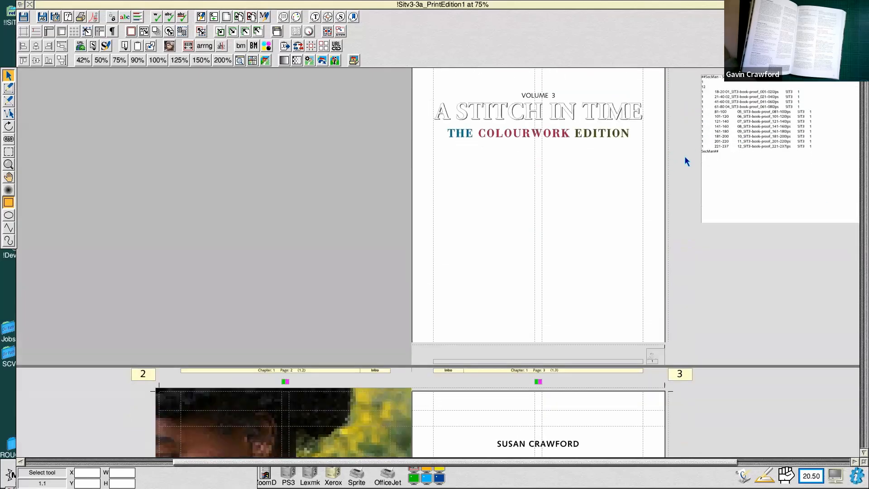
Select the full-page picture frame on page 2 and magnify its upper-left corner to 423%
scroll(684, 156, "down", 3)
scroll(685, 157, "down", 6)
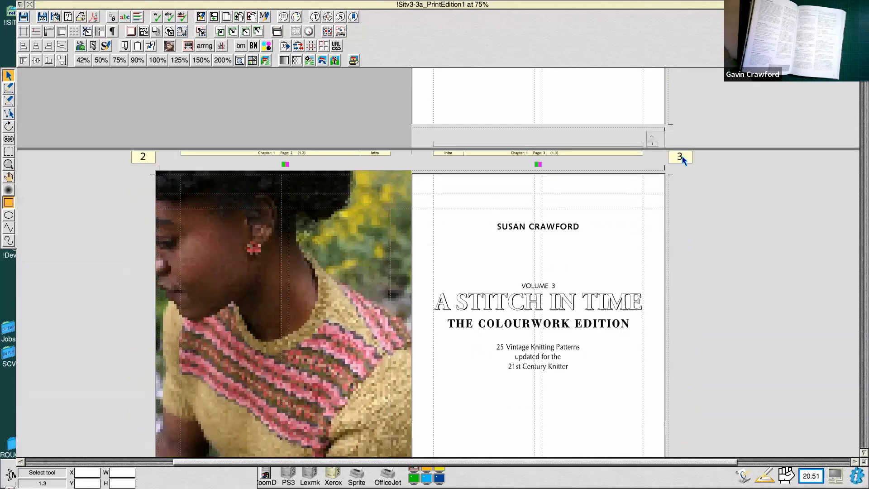
scroll(682, 156, "down", 3)
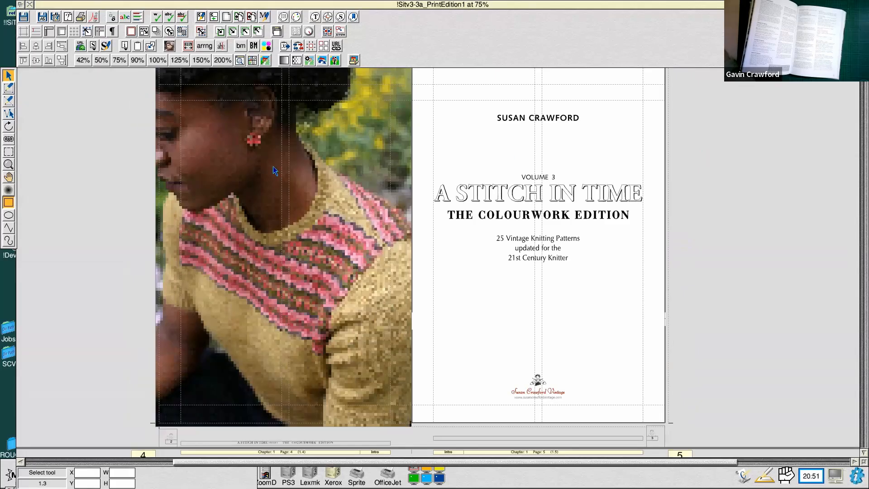
scroll(275, 171, "up", 2)
left_click(165, 114)
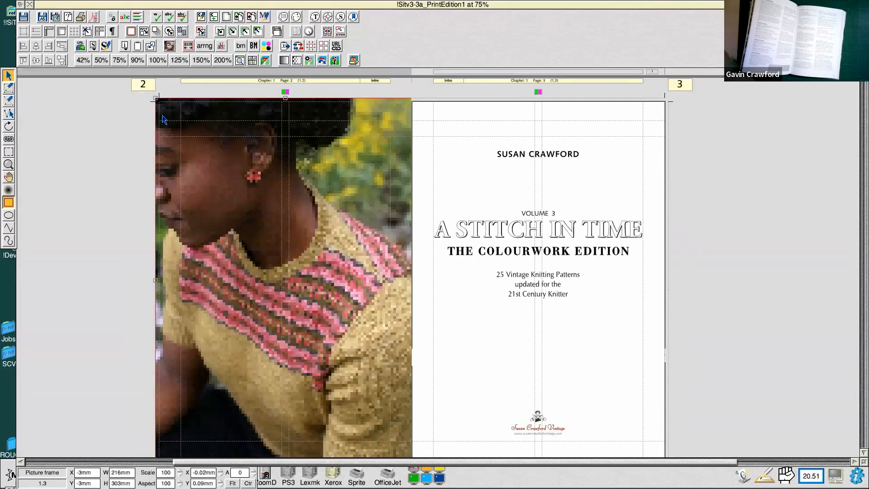
left_click_drag(119, 160, 199, 93)
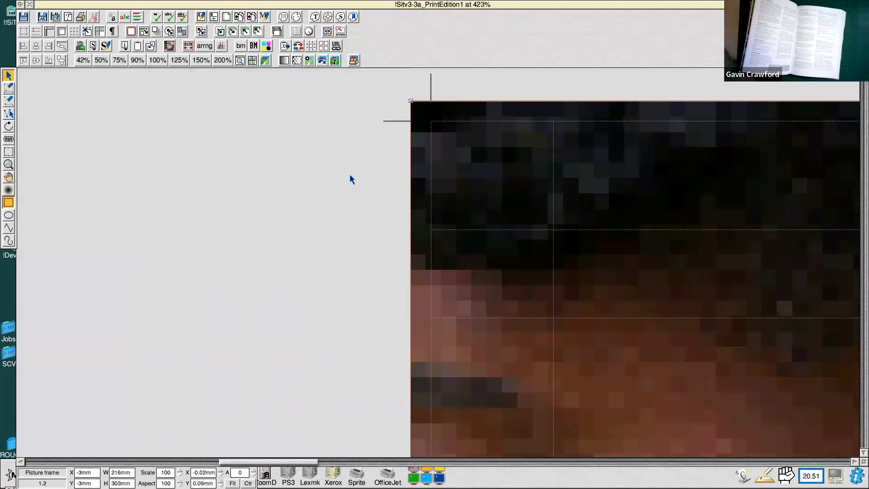
Inspect the page-edge guide line and the picture frame's bleed beyond it at page 2's magnified corner
left_click(431, 131)
left_click(444, 122)
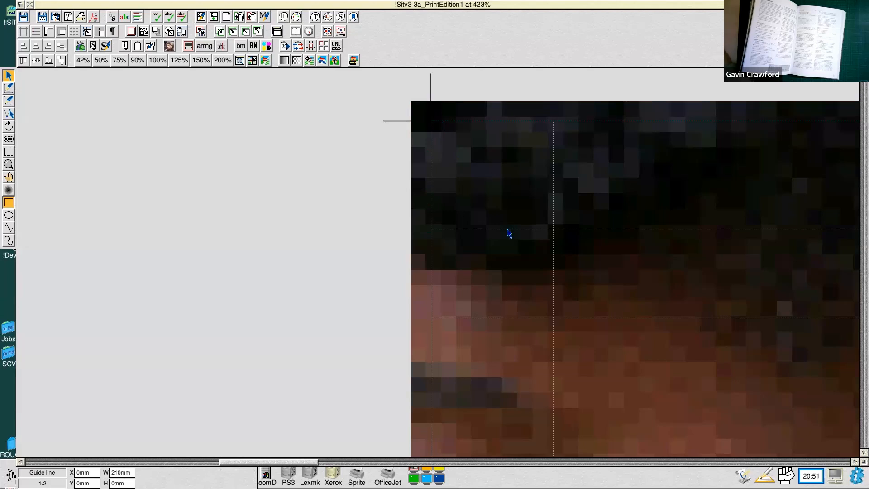
left_click_drag(269, 461, 292, 462)
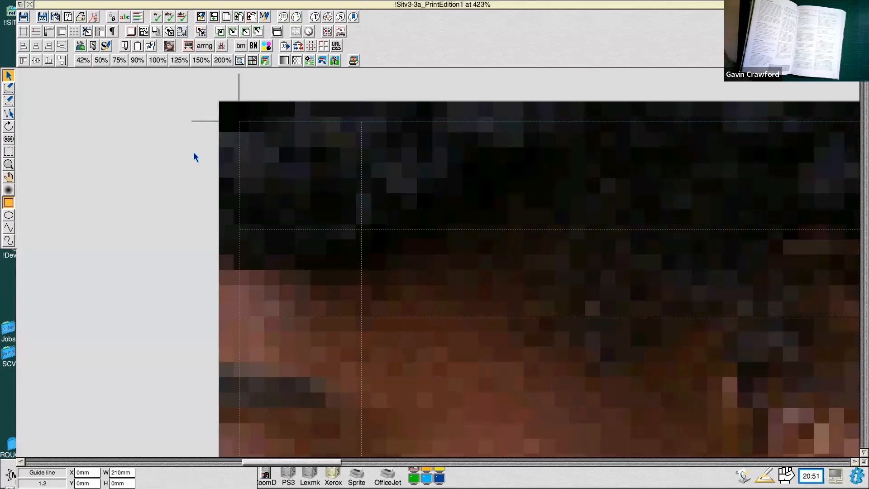
left_click(232, 135)
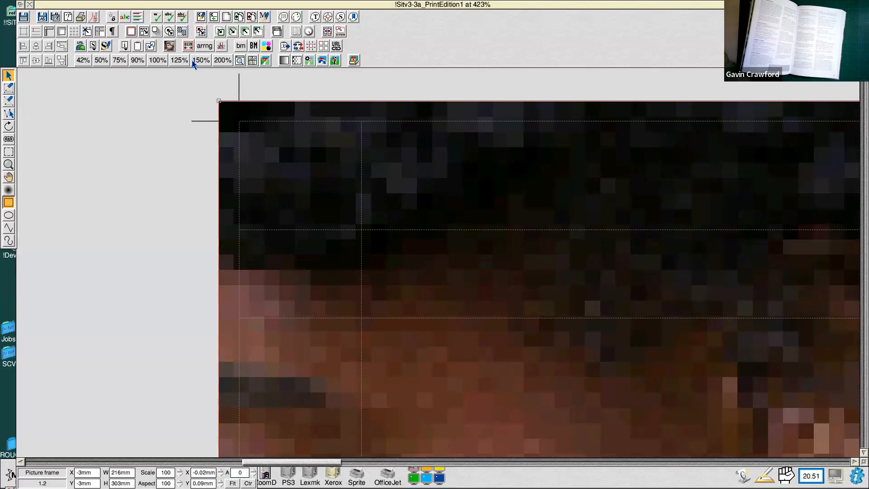
Restore the 75% view and magnify the production credits at the foot of page 4's imprint column
left_click(125, 61)
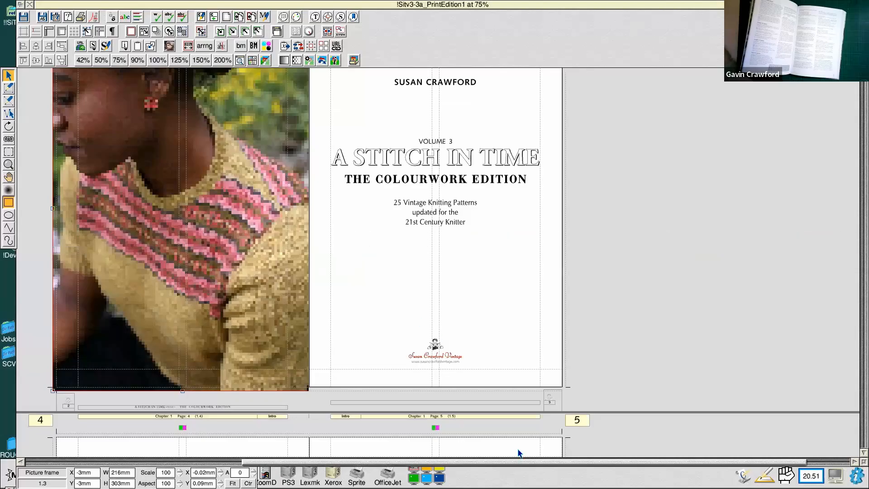
left_click_drag(519, 462, 490, 462)
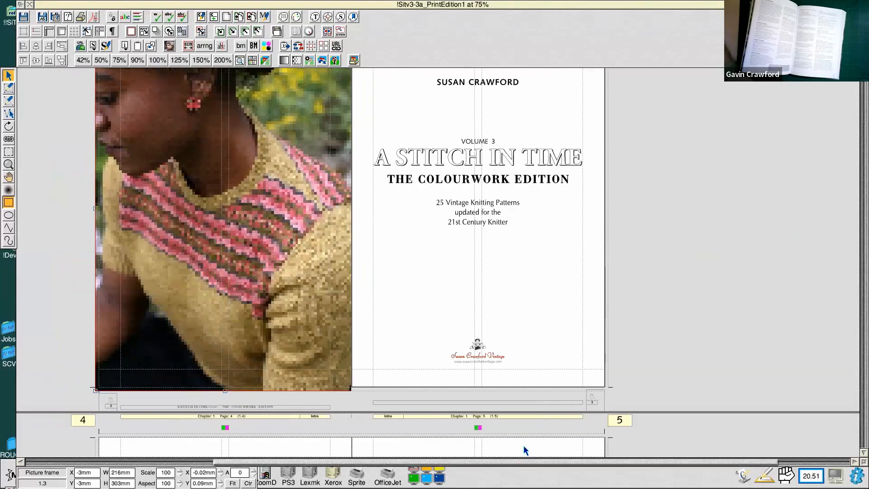
scroll(797, 131, "down", 10)
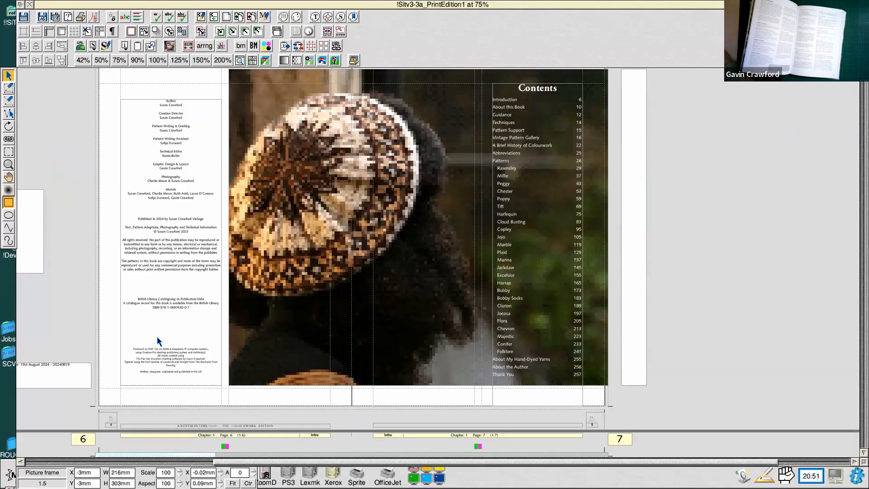
left_click_drag(129, 338, 210, 377)
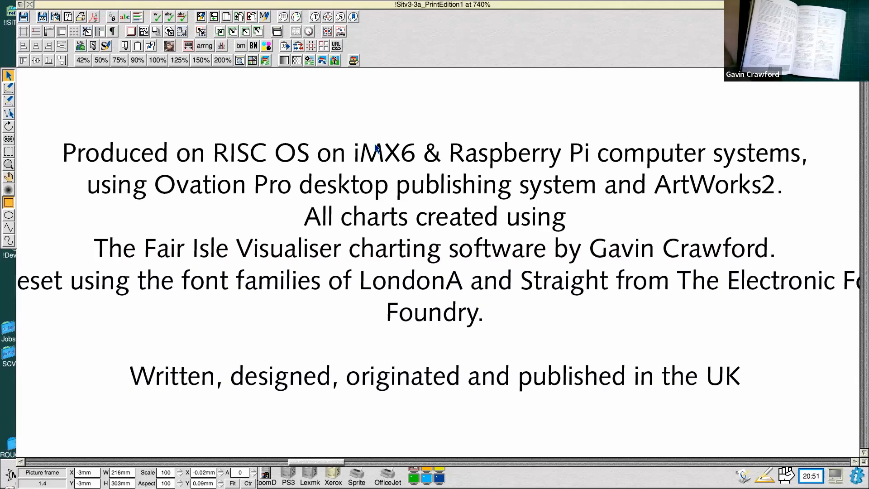
Restore the 75% view and review the spreads from the Introduction on page 6 through Techniques and Pattern Support on pages 14 and 15
left_click(118, 62)
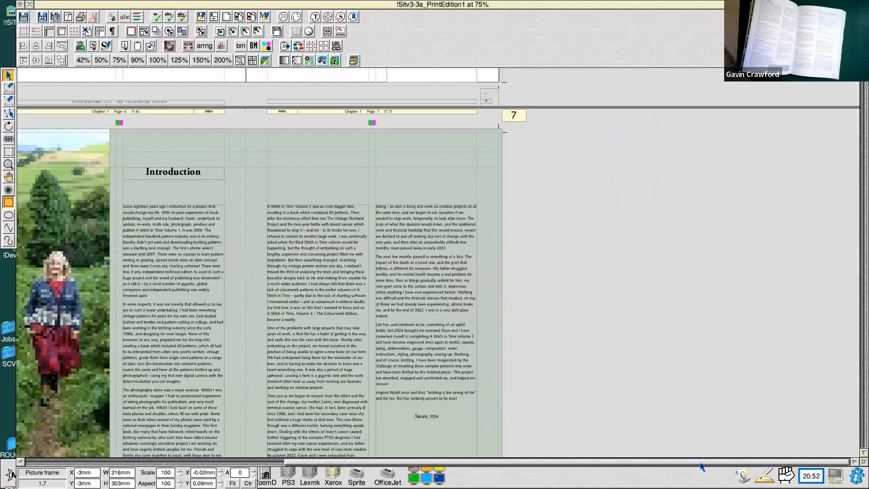
left_click_drag(702, 462, 619, 462)
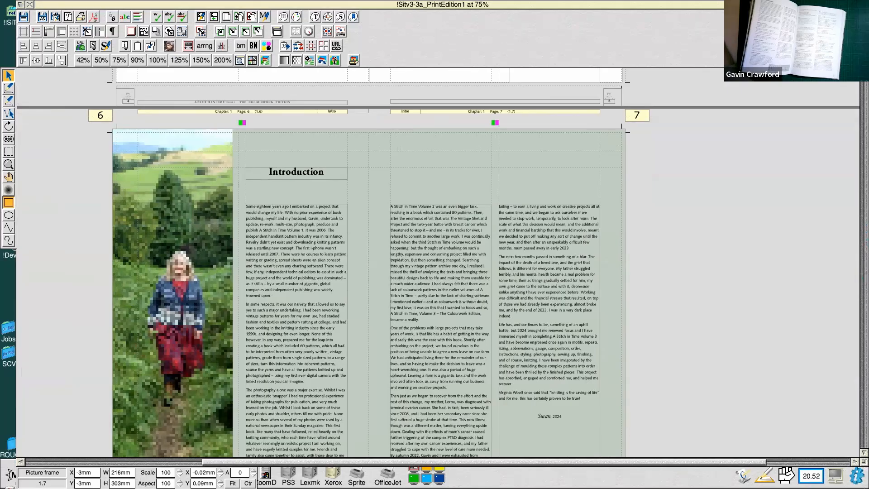
left_click_drag(765, 462, 751, 464)
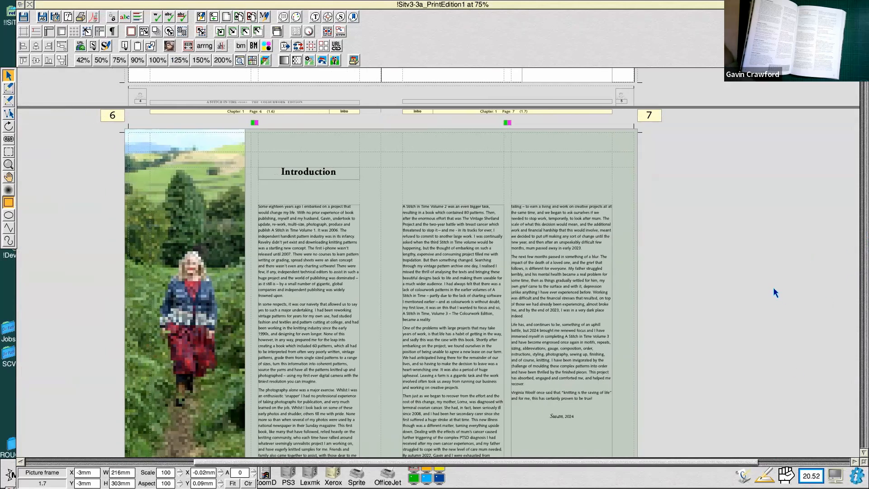
scroll(753, 229, "down", 2)
scroll(747, 251, "down", 15)
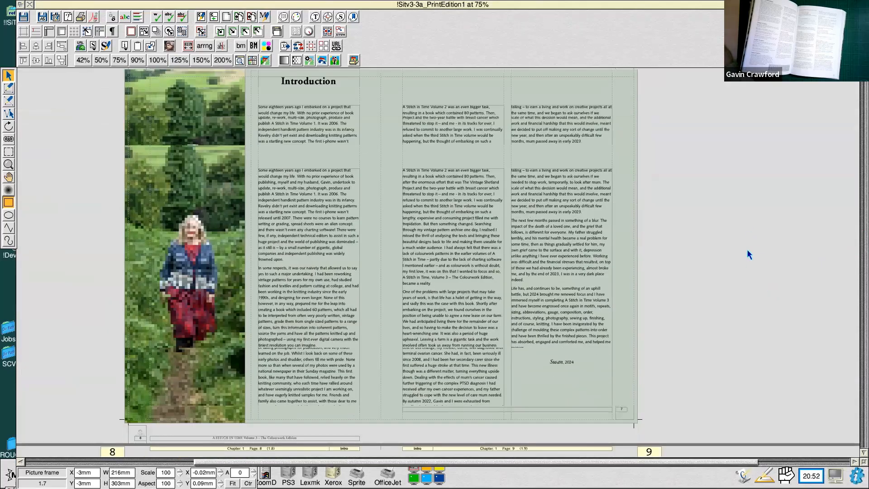
scroll(748, 255, "down", 20)
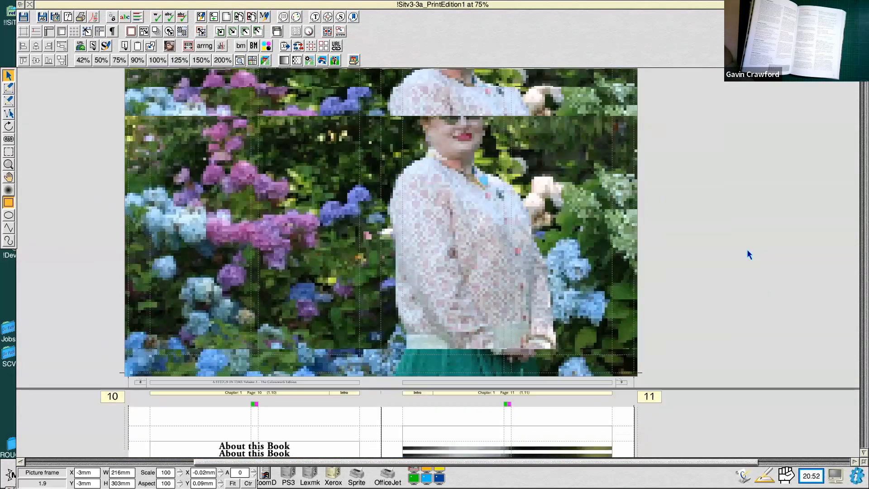
scroll(749, 255, "down", 20)
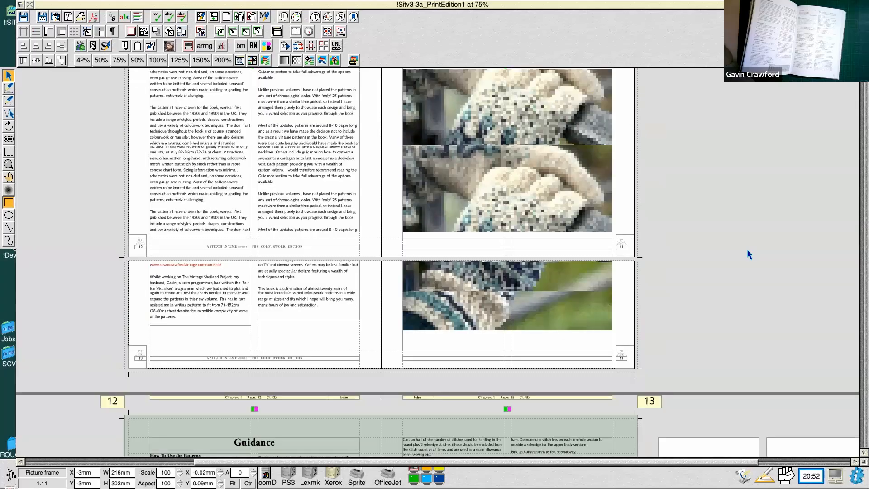
scroll(748, 255, "down", 18)
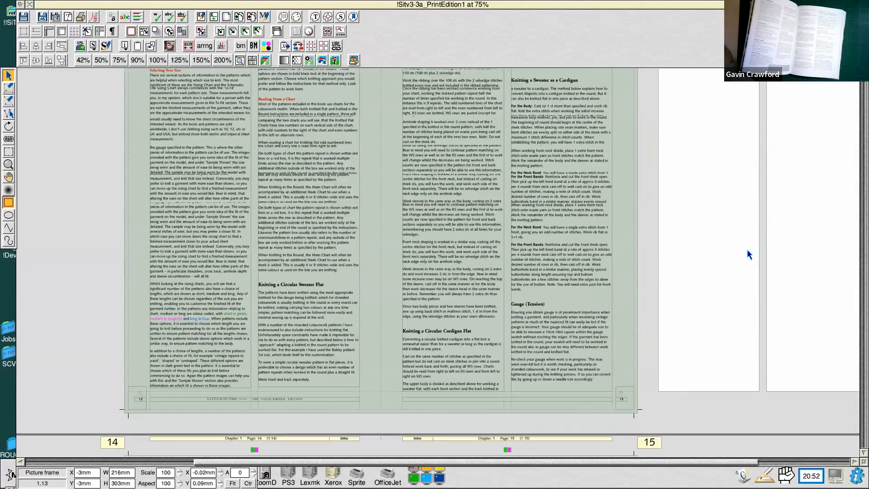
scroll(746, 250, "down", 18)
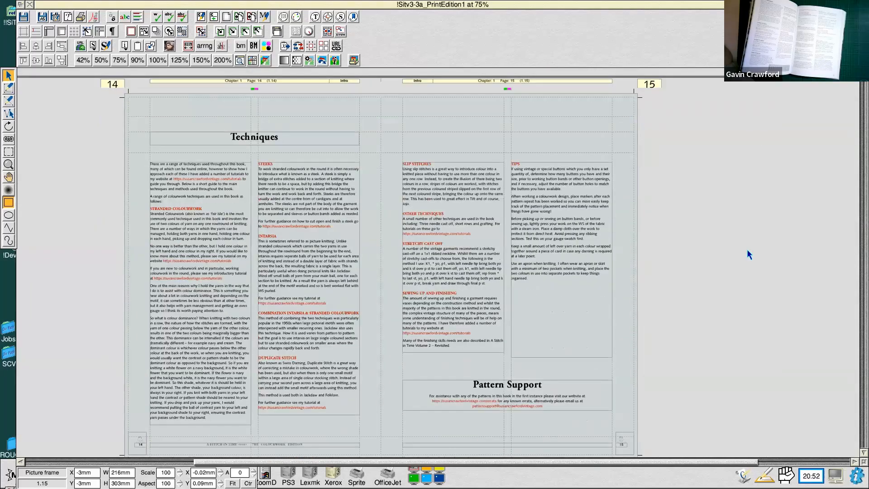
Examine the Vintage Pattern Gallery spreads on pages 16 to 21
scroll(689, 207, "down", 10)
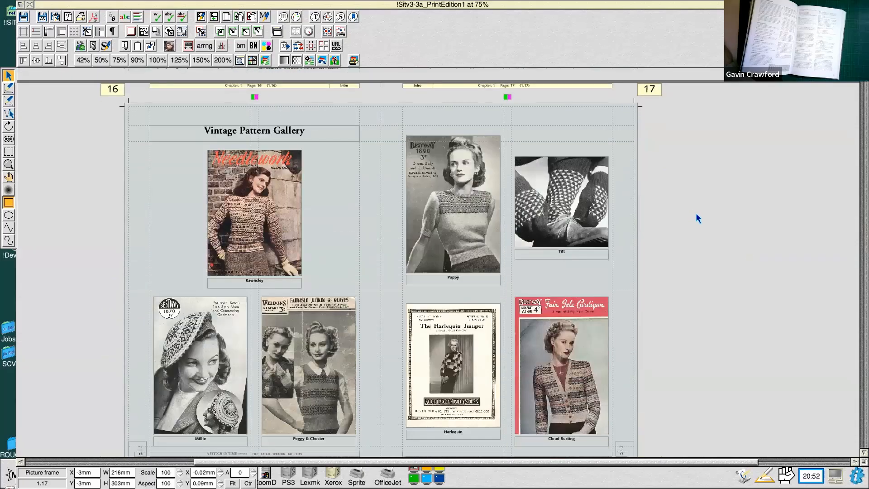
scroll(697, 218, "down", 2)
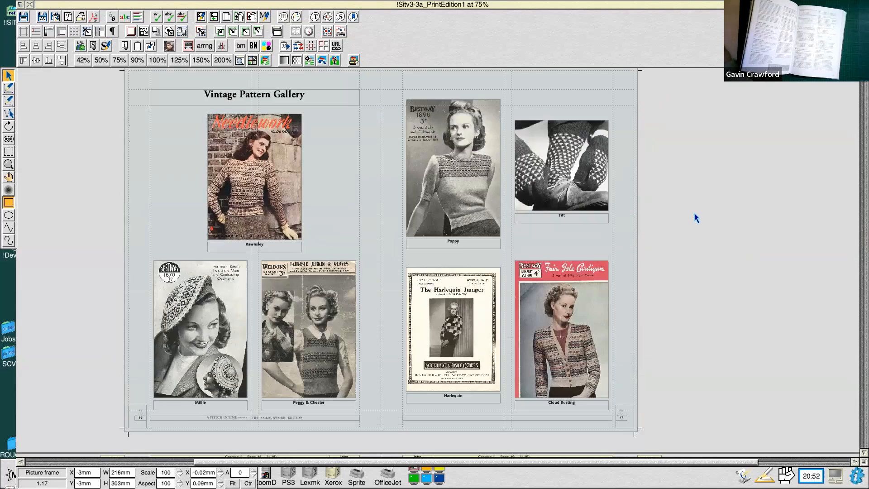
scroll(696, 218, "down", 10)
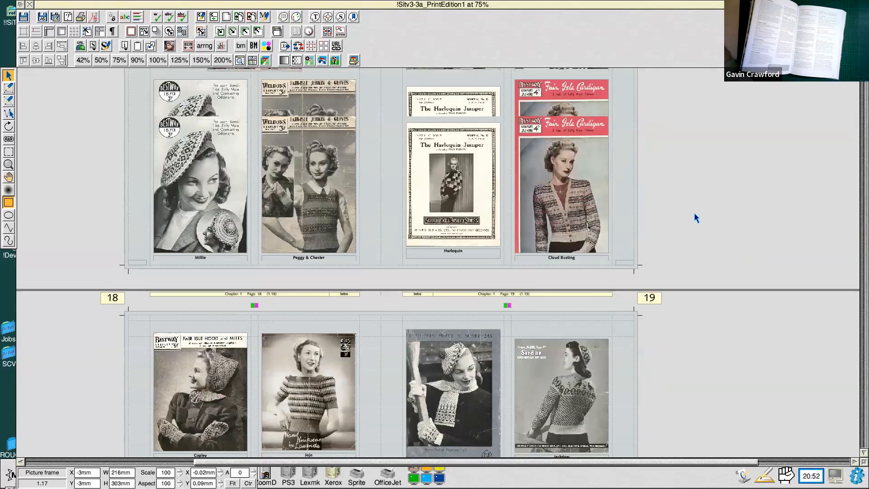
scroll(712, 195, "down", 9)
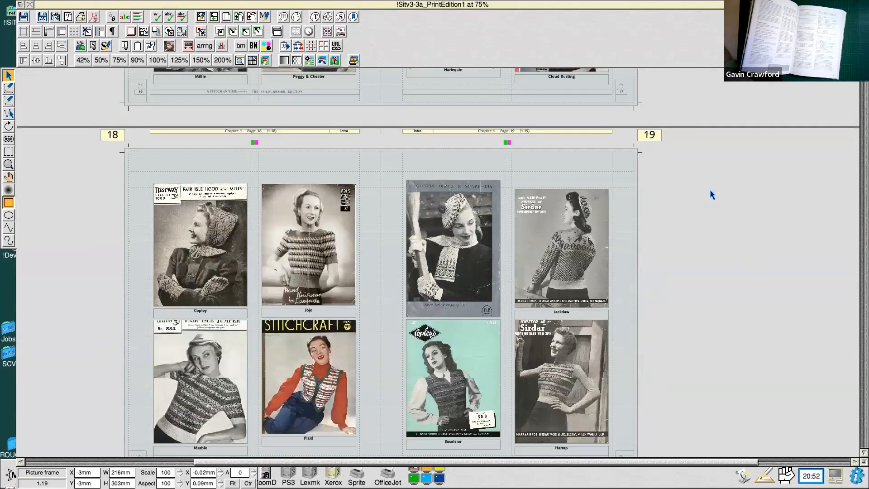
scroll(710, 195, "down", 4)
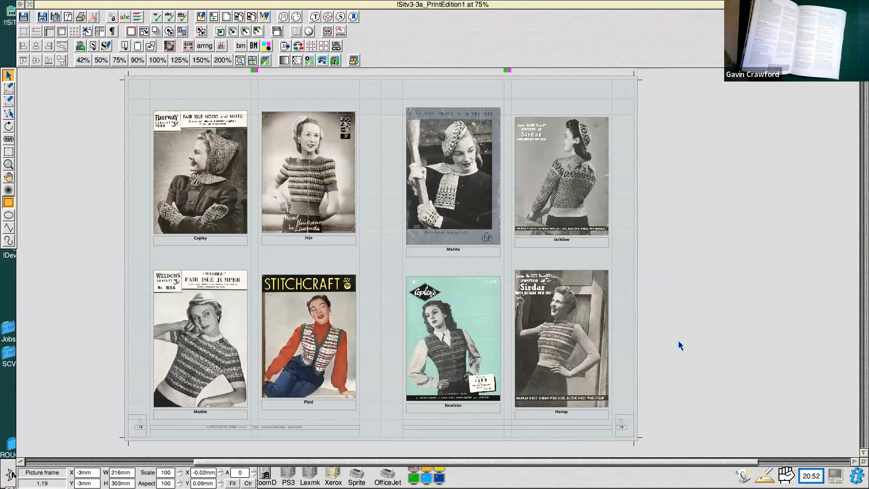
left_click_drag(665, 465, 643, 464)
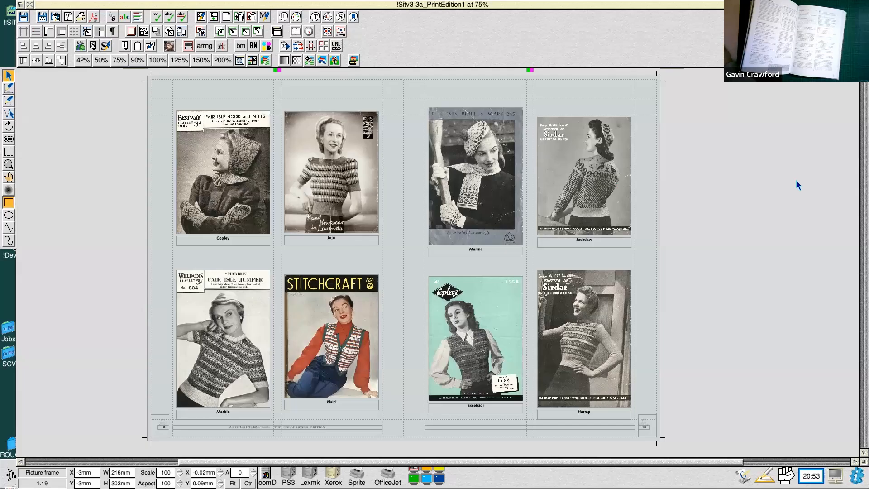
scroll(798, 186, "down", 8)
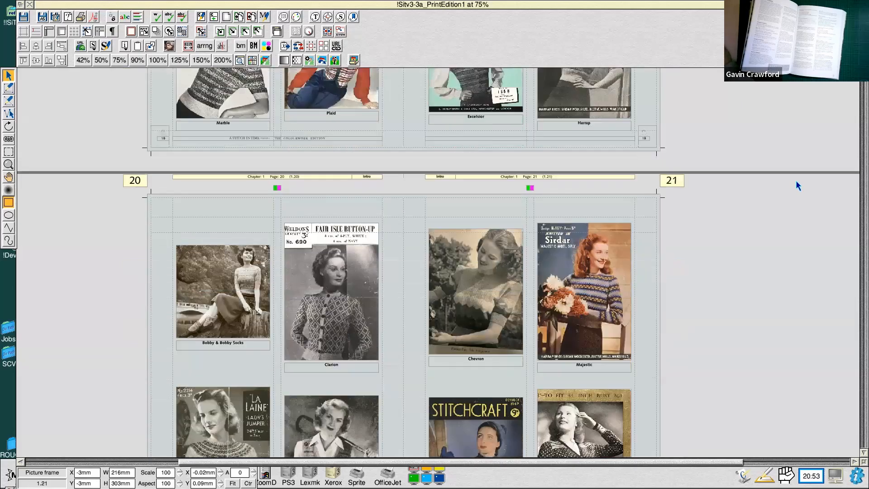
scroll(798, 185, "down", 3)
scroll(798, 185, "down", 2)
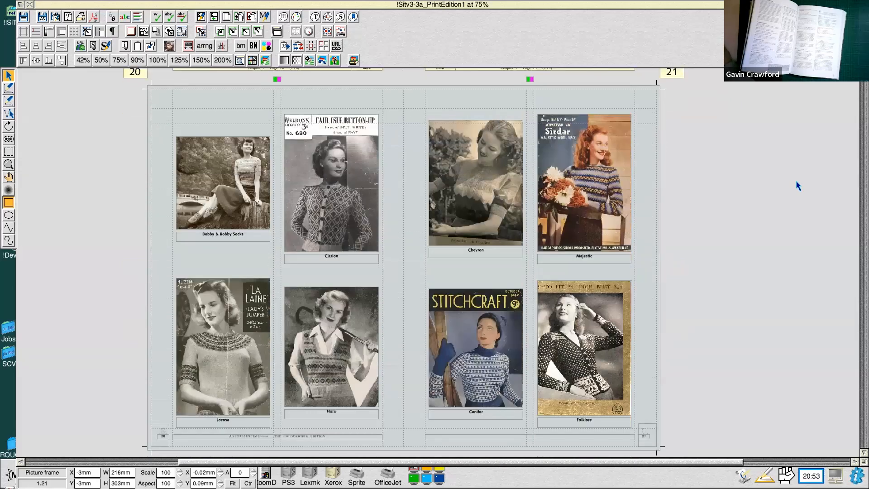
Review the "A Brief History of Colourwork Knitting in the Twentieth Century" spread on pages 22 and 23
scroll(797, 183, "down", 3)
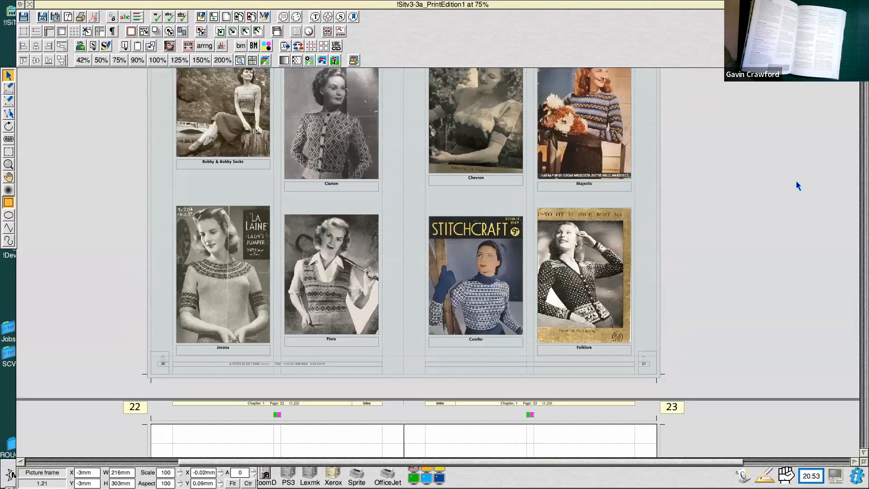
scroll(798, 185, "down", 5)
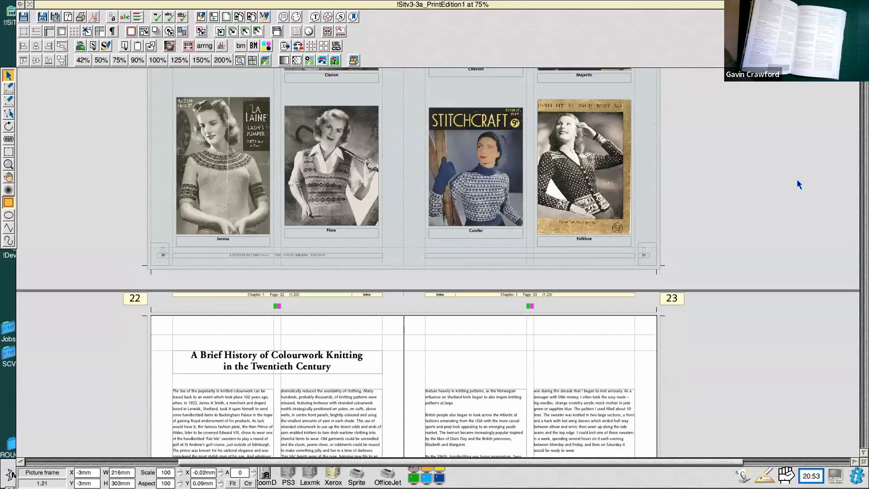
left_click(328, 188)
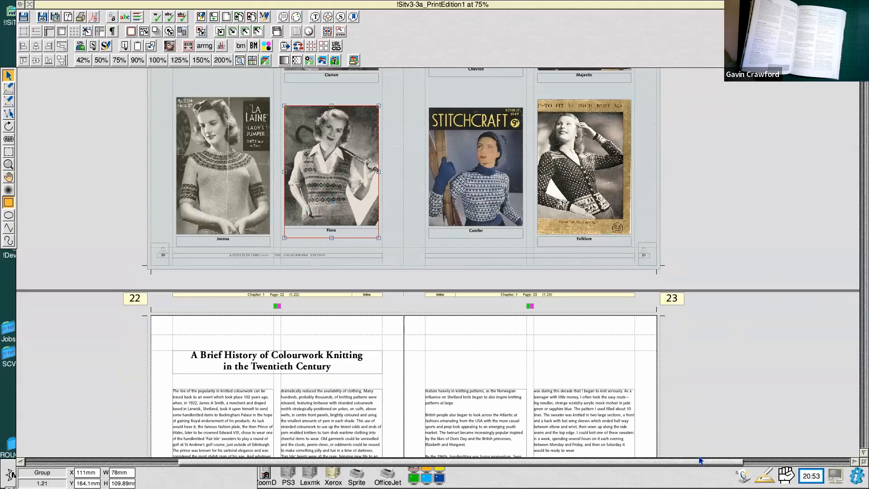
left_click_drag(703, 462, 695, 462)
scroll(772, 128, "down", 5)
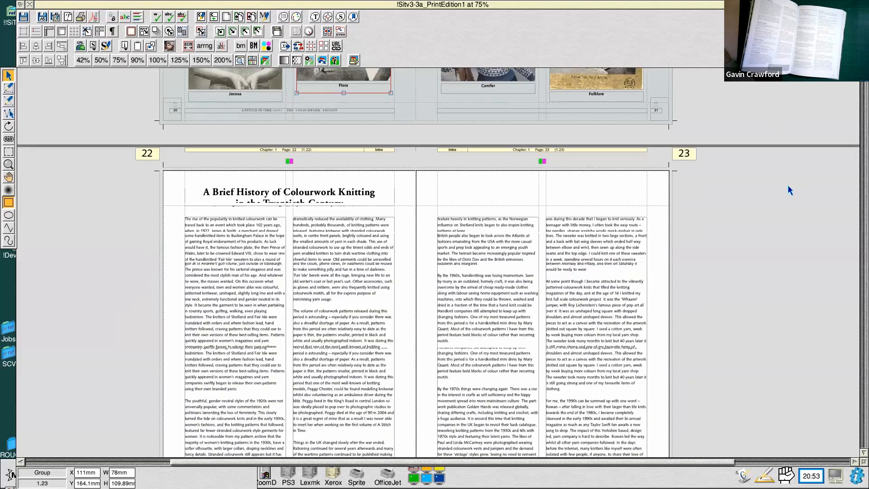
scroll(788, 190, "down", 3)
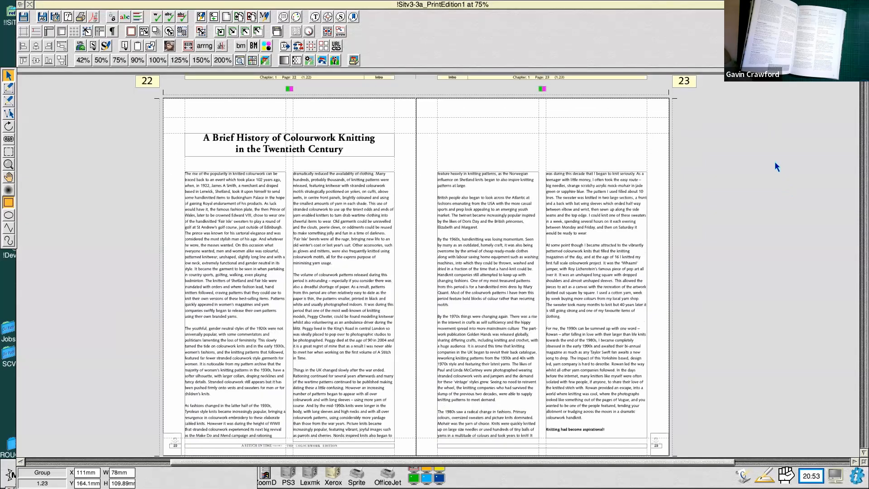
scroll(776, 166, "down", 2)
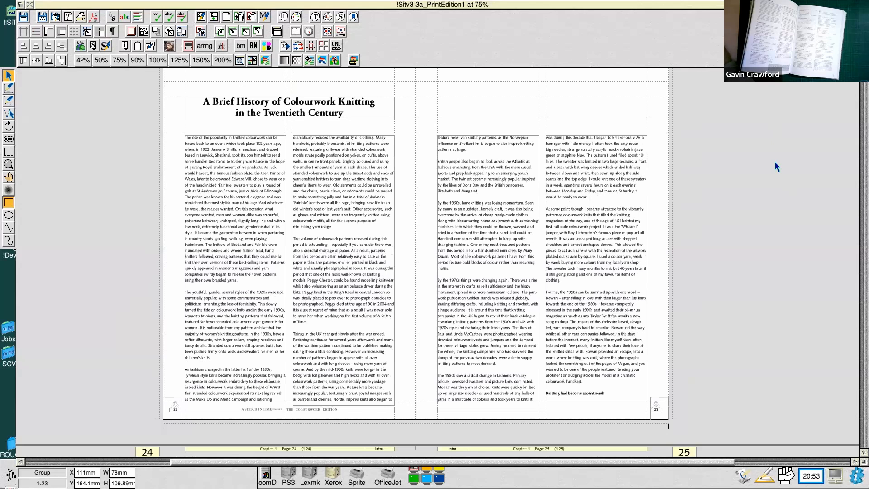
Examine the full-page cardigan picture on page 24 and the Abbreviations list on page 25
scroll(774, 163, "down", 5)
scroll(775, 162, "down", 9)
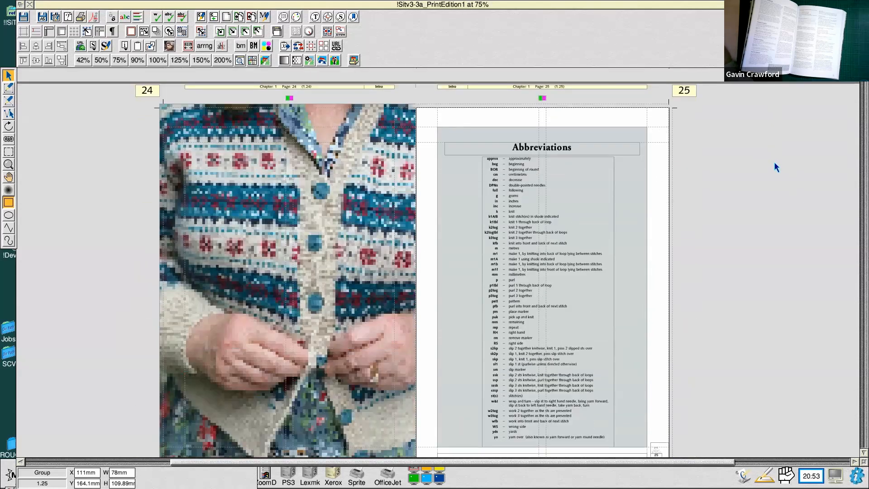
scroll(774, 164, "down", 2)
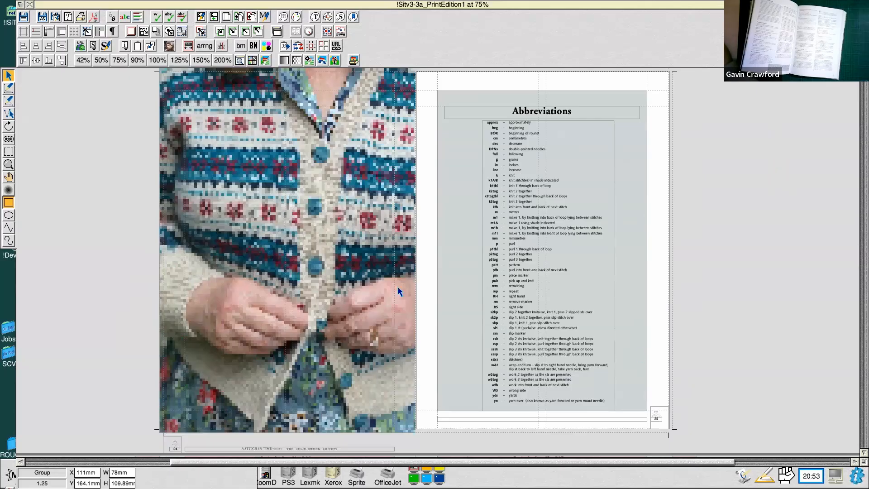
scroll(719, 228, "down", 3)
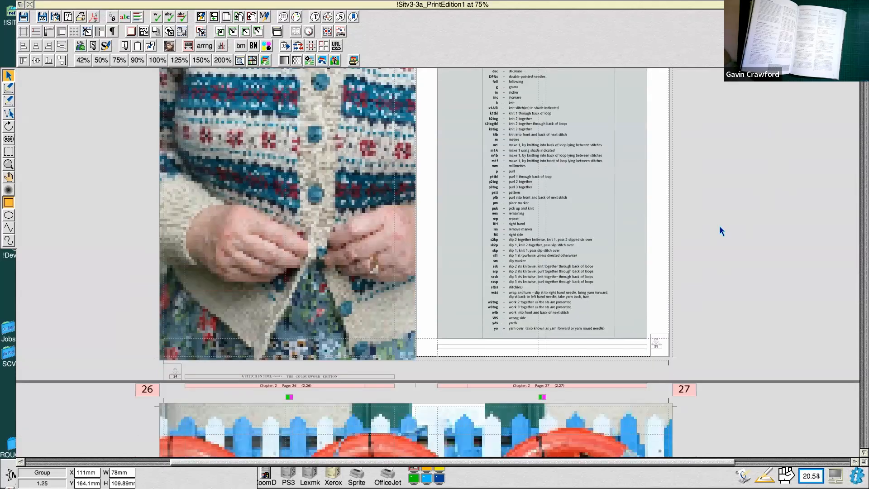
Review the Patterns opening spread on pages 26 and 27 and the Rawnsley pattern through its charts on page 33
scroll(718, 226, "down", 10)
scroll(745, 171, "down", 10)
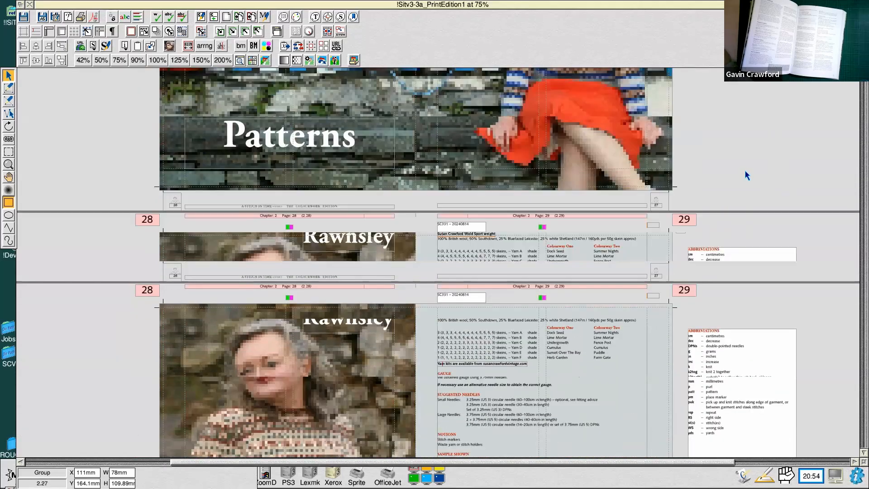
scroll(745, 171, "down", 12)
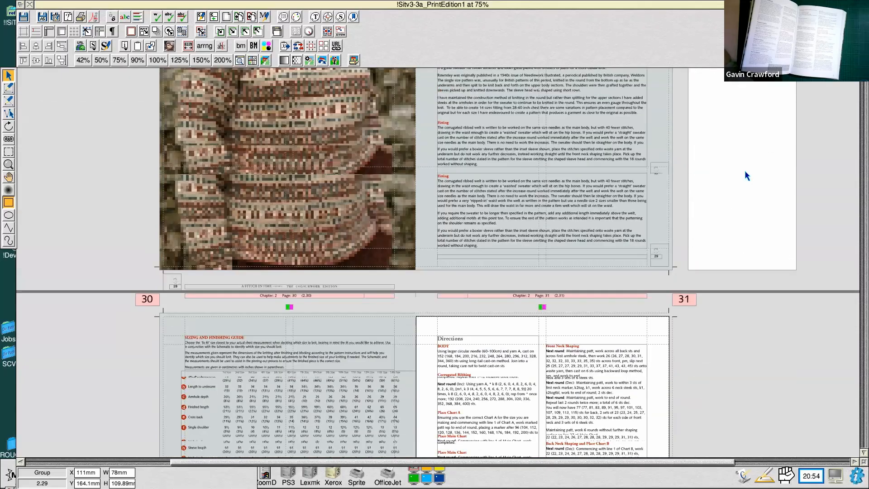
scroll(745, 170, "down", 15)
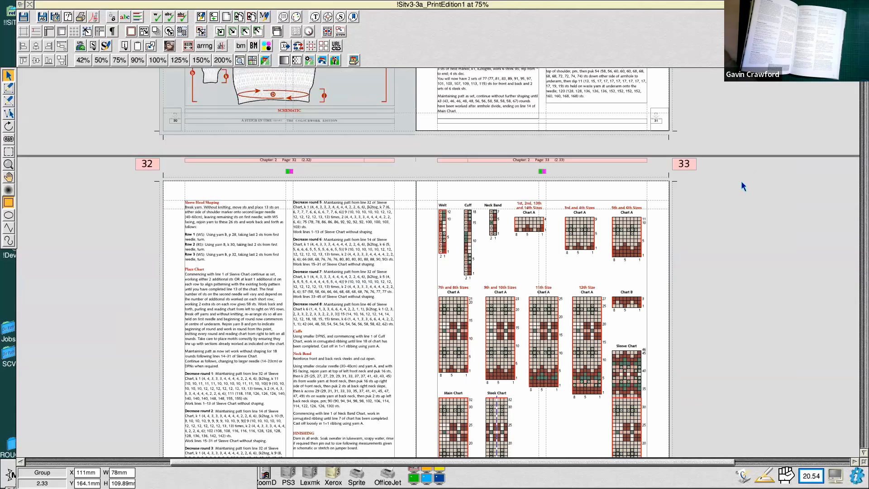
scroll(741, 182, "down", 2)
scroll(743, 190, "down", 4)
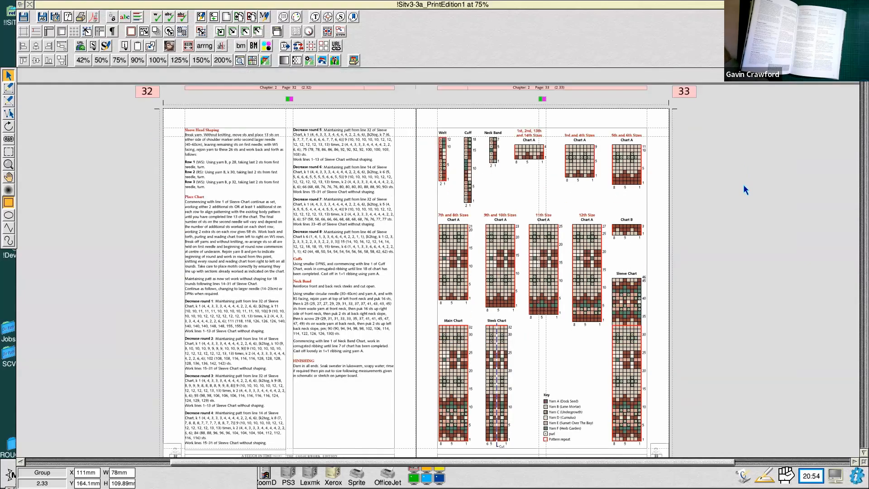
Look through the sweater photographs on pages 34 and 35, continuing to the sizing guide and chart on pages 38 and 39
scroll(744, 186, "down", 14)
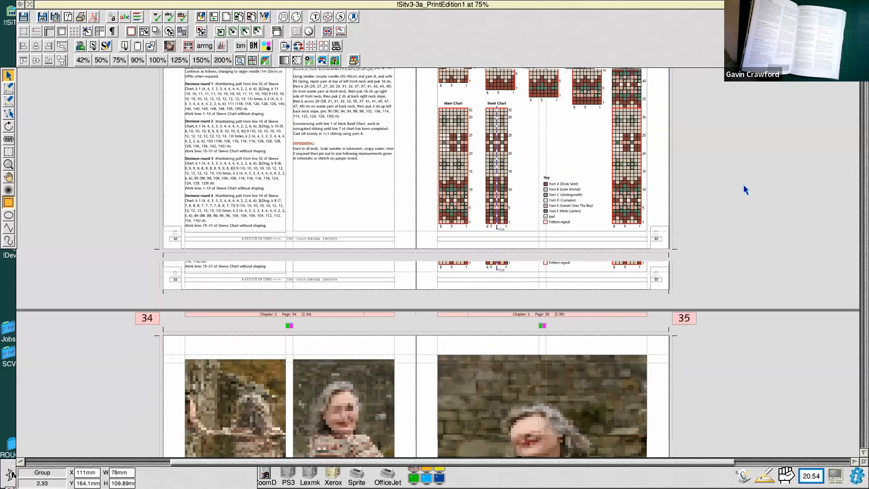
scroll(743, 186, "down", 6)
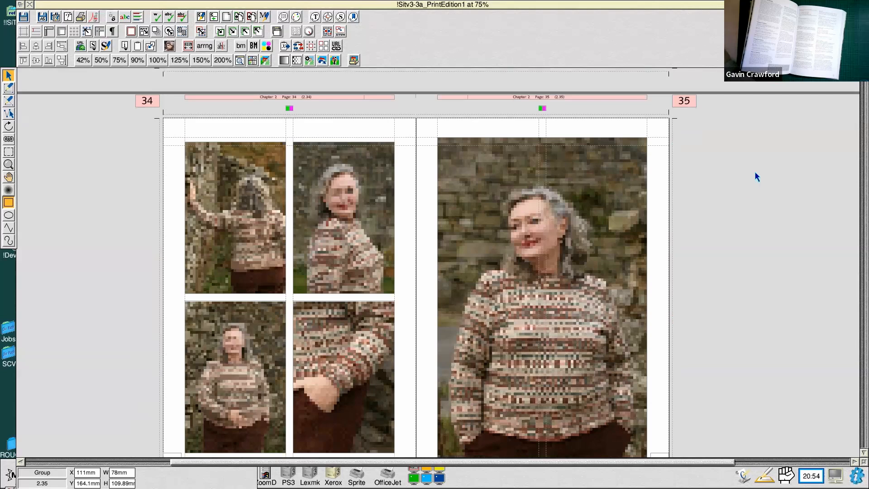
scroll(754, 172, "down", 2)
left_click(864, 139)
left_click(863, 139)
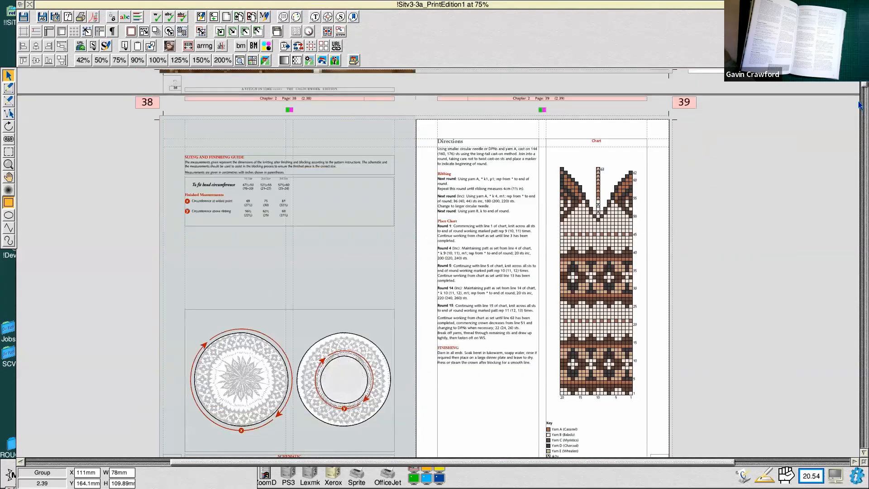
Go to the end of the document and view the illustration and web address on page 260
left_click_drag(862, 91, 865, 452)
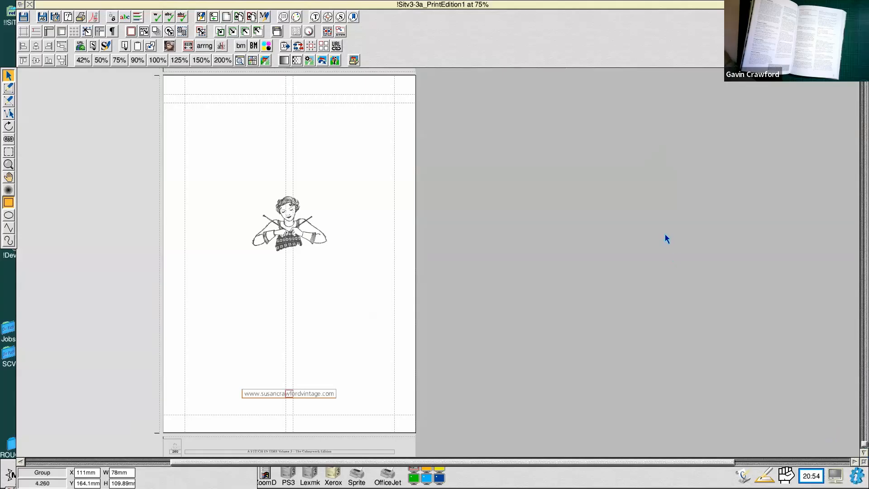
scroll(600, 231, "up", 2)
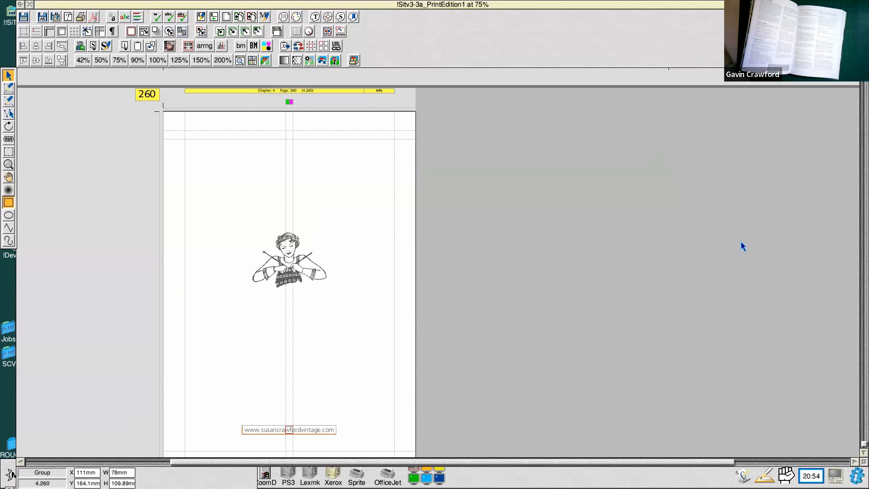
scroll(748, 251, "up", 5)
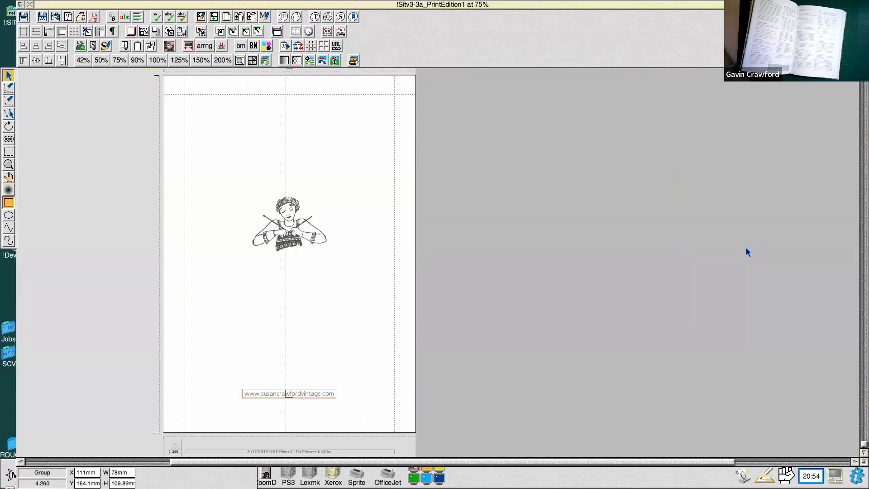
Examine the Jojo Custom Colour Charts on page 258 and the facing full-page portrait on page 259
scroll(746, 247, "up", 8)
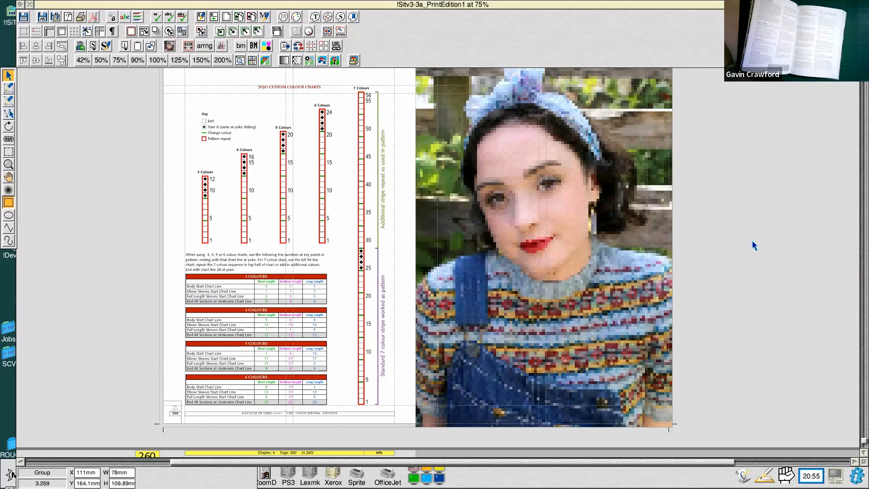
scroll(752, 242, "up", 3)
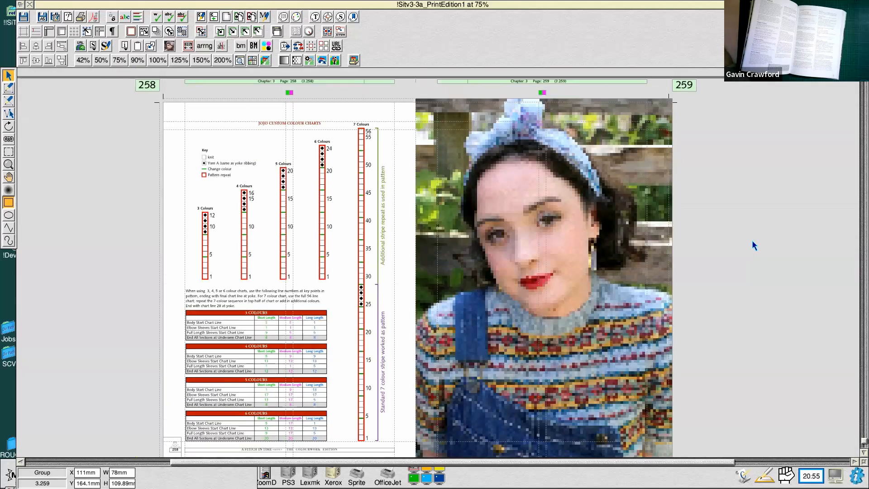
scroll(752, 245, "up", 2)
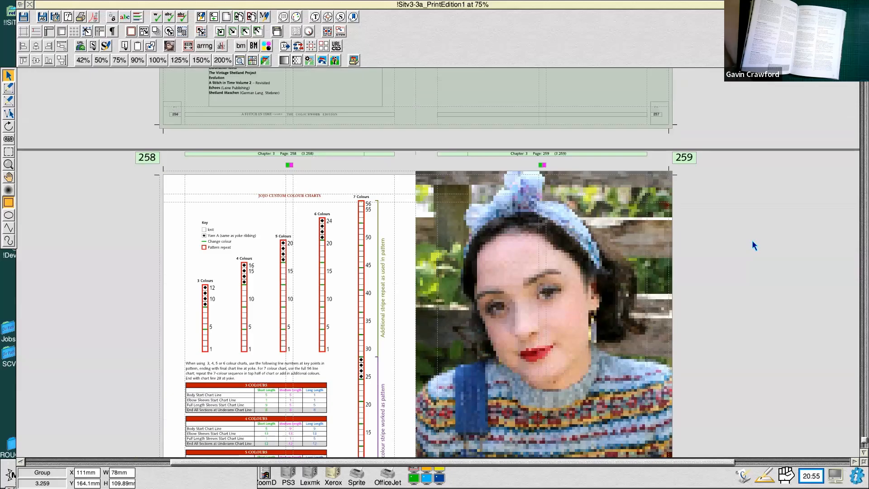
Bring the whole About the Author and Thank You spread on pages 256 and 257 into view
scroll(753, 245, "up", 14)
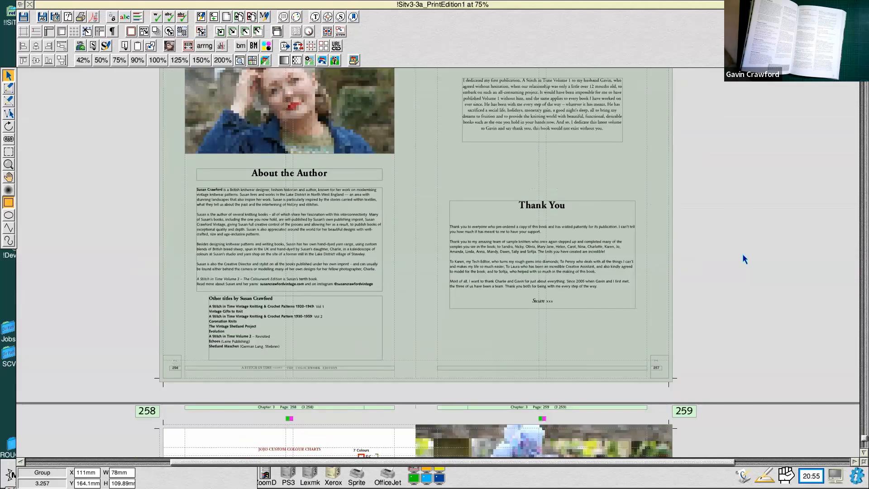
scroll(744, 255, "up", 2)
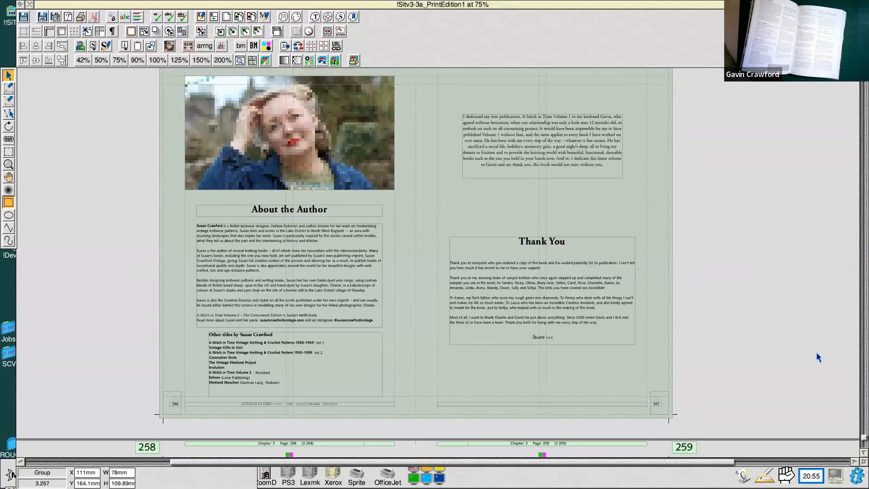
right_click(854, 462)
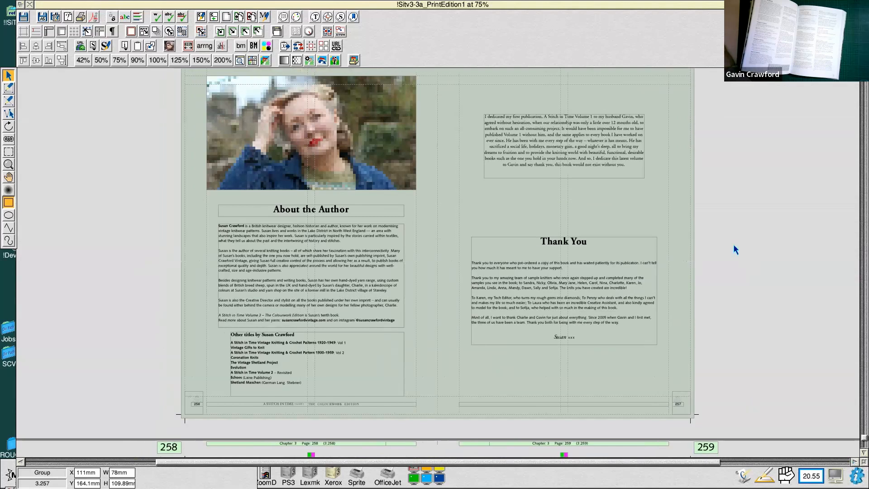
right_click(864, 452)
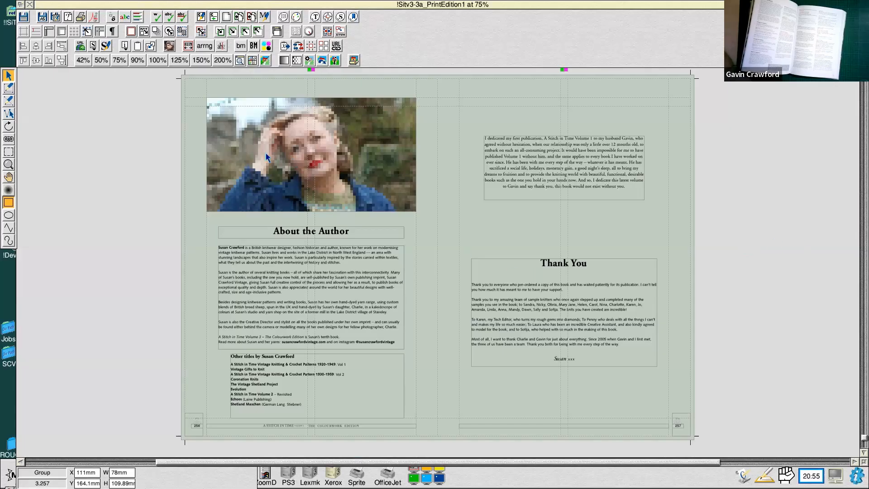
Review the preceding spreads from About My Hand-Dyed Yarns on page 255 back to the charts on pages 248 and 249
left_click(864, 368)
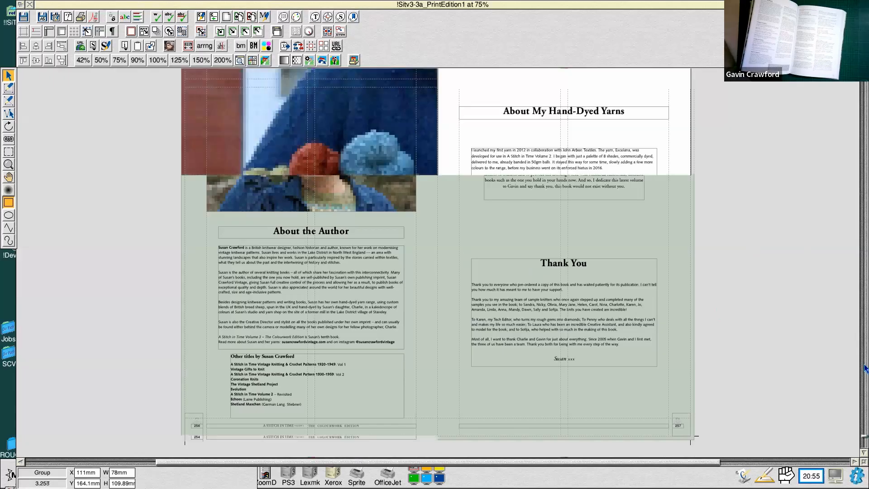
left_click(864, 365)
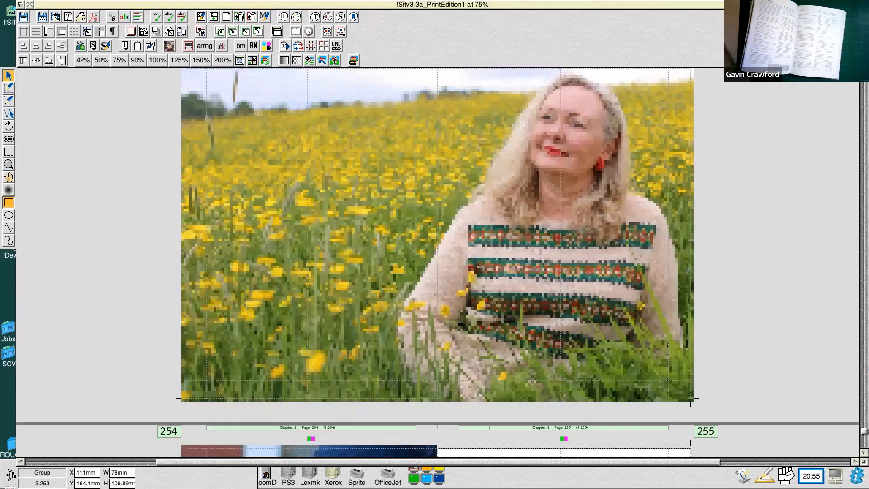
left_click(865, 366)
left_click(864, 366)
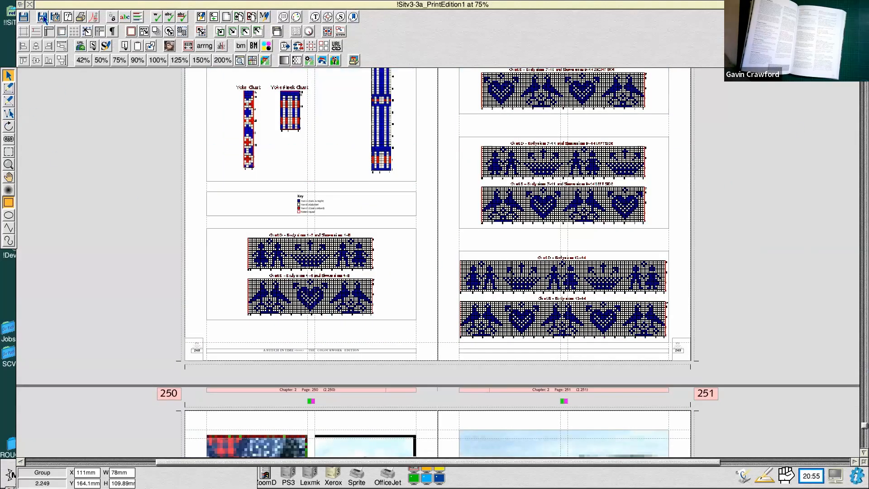
Close the print edition document, open the _extras folder and move its window clear of the 03-SIT3 folder
left_click(30, 4)
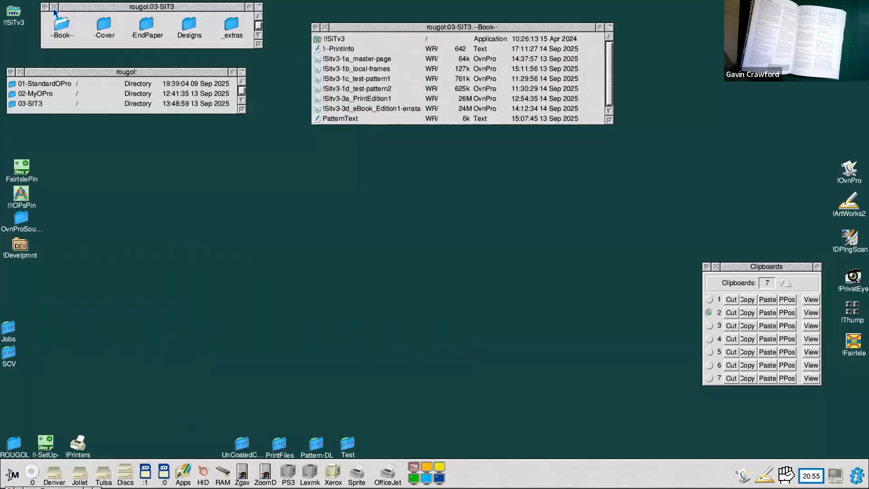
double_click(234, 21)
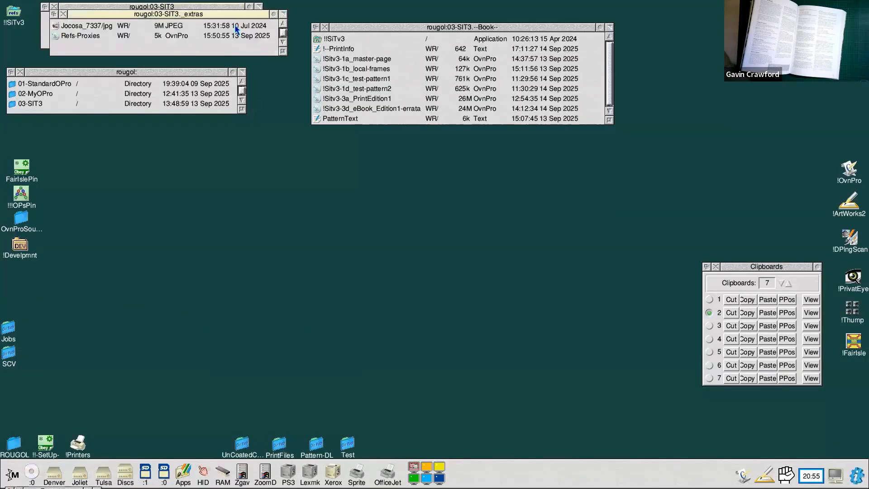
left_click_drag(226, 21, 207, 125)
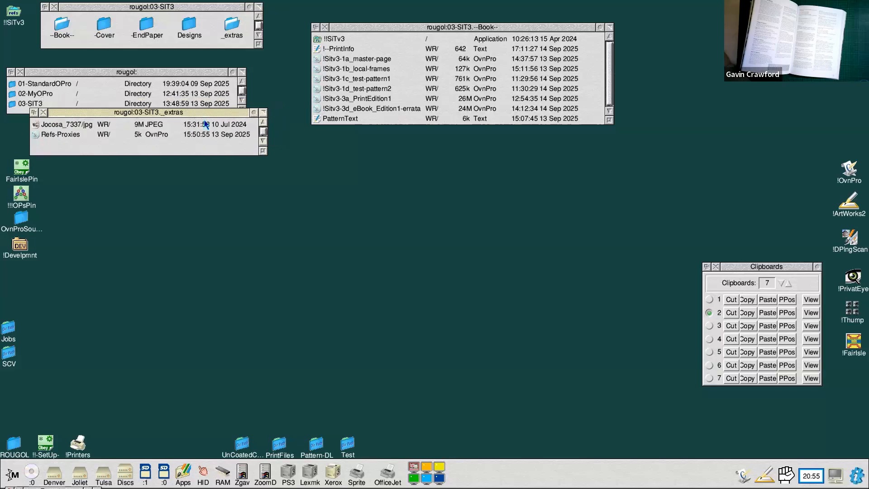
Copy Jocosa_7337/jpg and Refs-Proxies from the _extras folder to the RAM disc
left_click(221, 475)
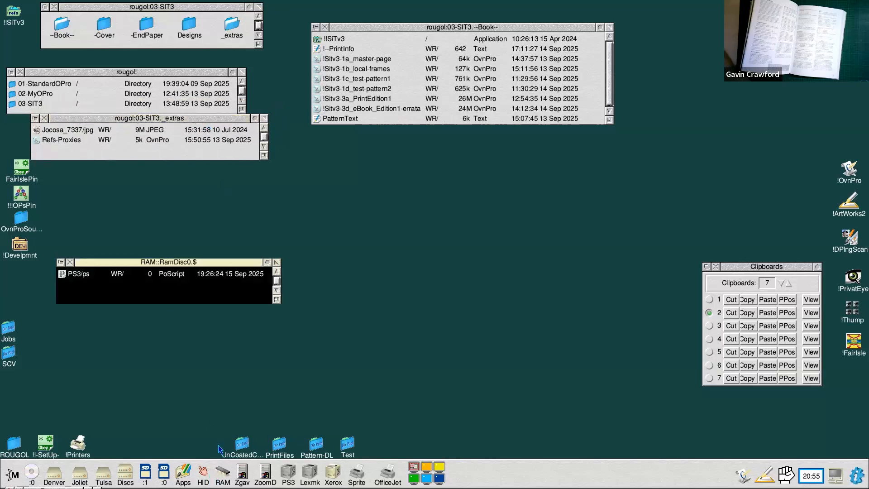
left_click_drag(121, 261, 113, 285)
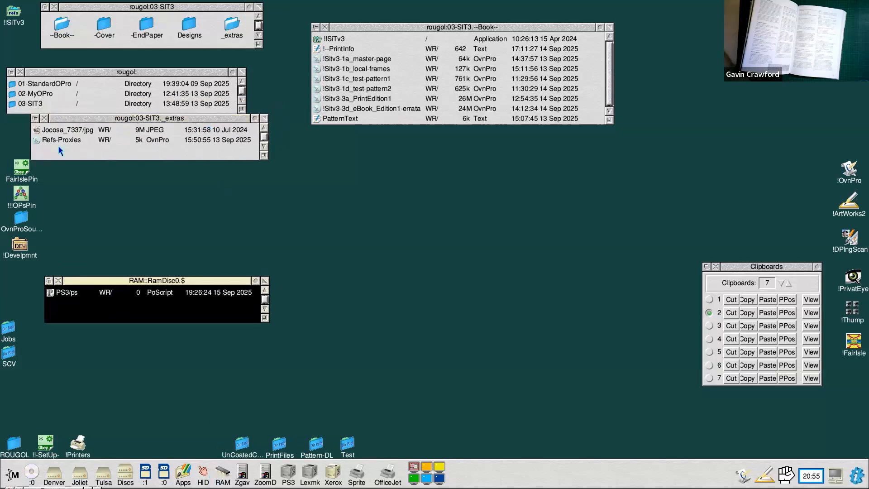
left_click_drag(80, 152, 103, 307)
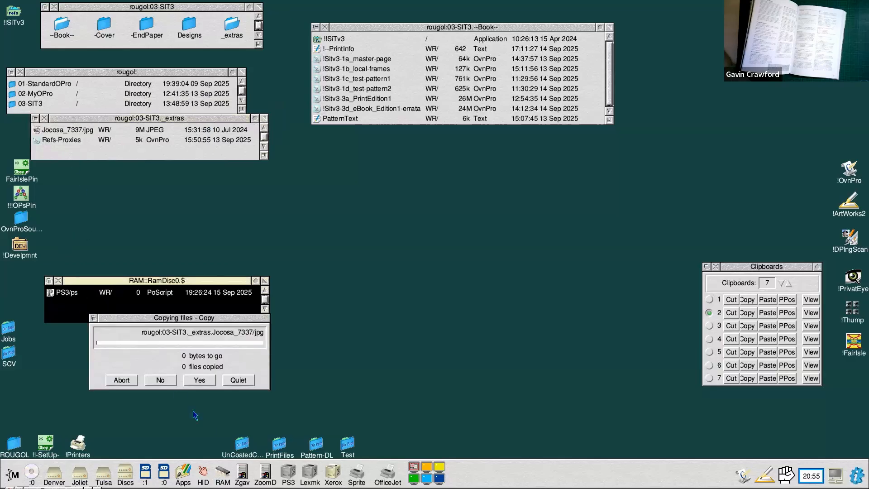
left_click(244, 384)
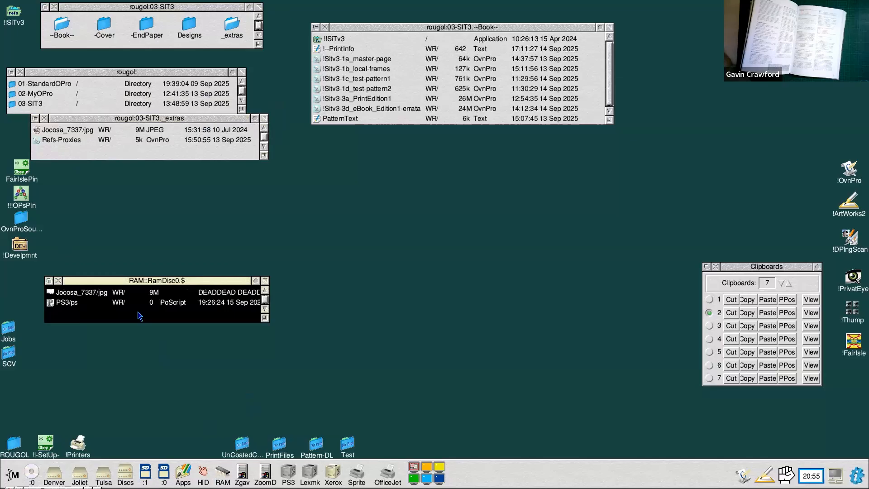
Delete the PS3/ps file from the RAM disc
middle_click(72, 306)
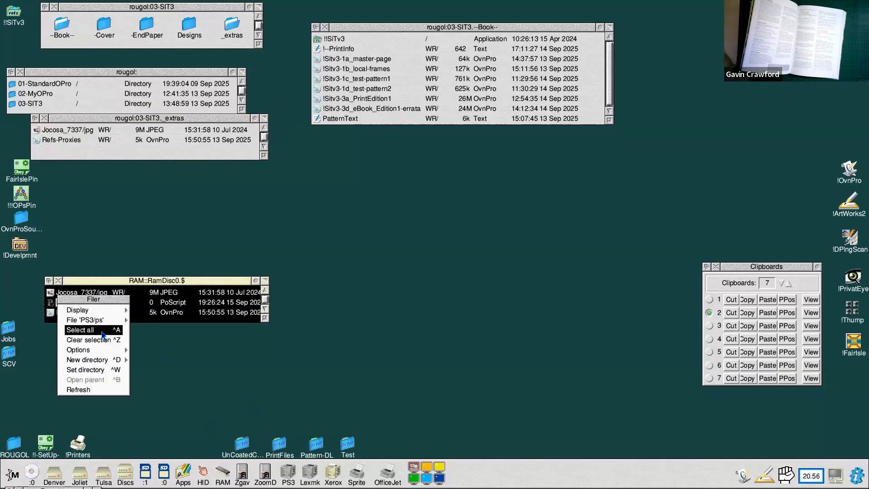
key("ctrl+k")
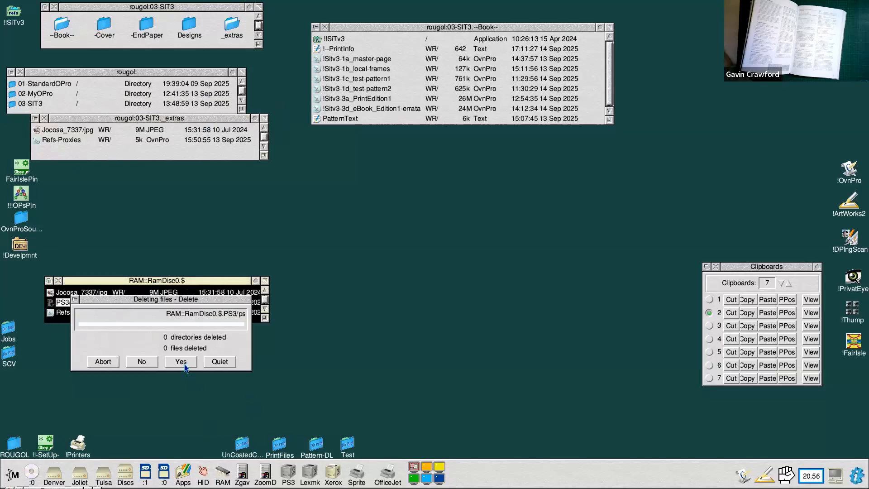
left_click(184, 365)
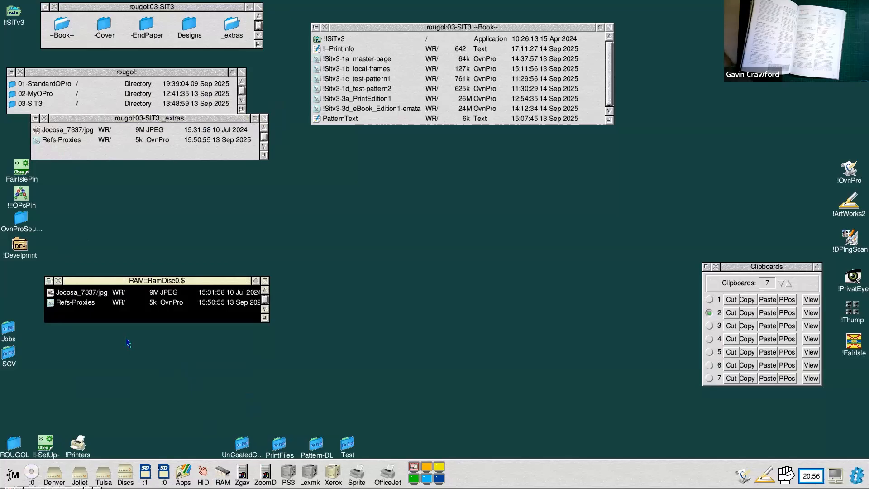
Open the RAM disc's Refs-Proxies document and enlarge its window to show the whole blank page
double_click(75, 302)
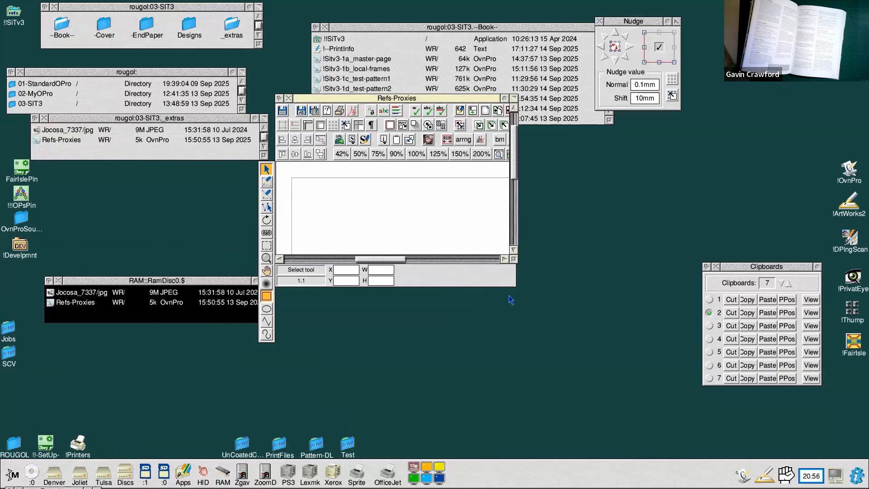
left_click_drag(514, 265, 661, 455)
left_click_drag(369, 98, 397, 91)
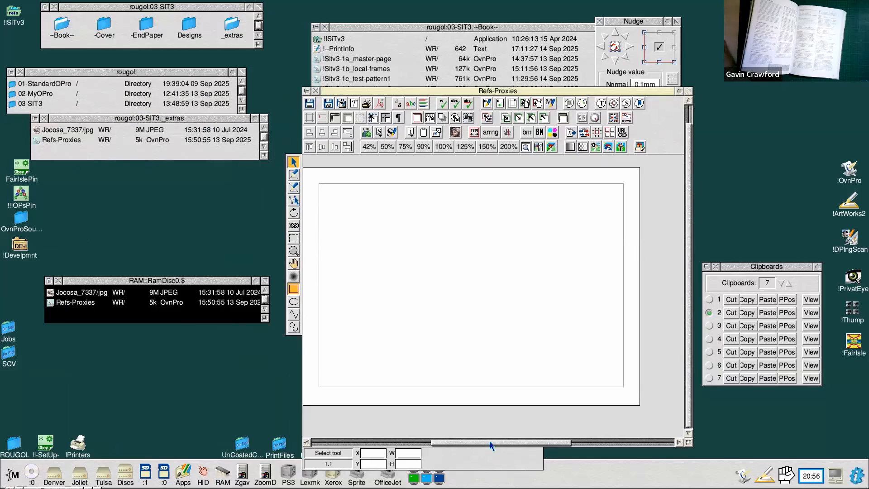
left_click_drag(491, 446, 484, 441)
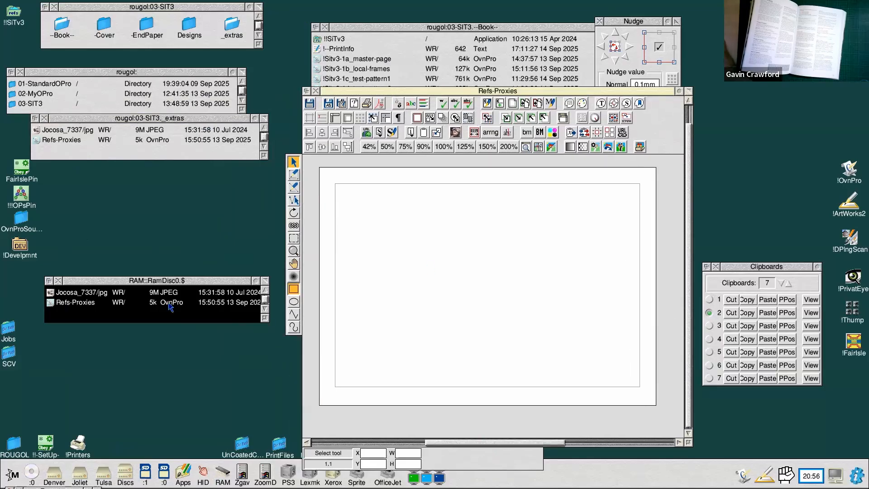
Start PrivateEye, view the RAM disc's Jocosa_7337/jpg photograph in it, and close the image
left_click(75, 293)
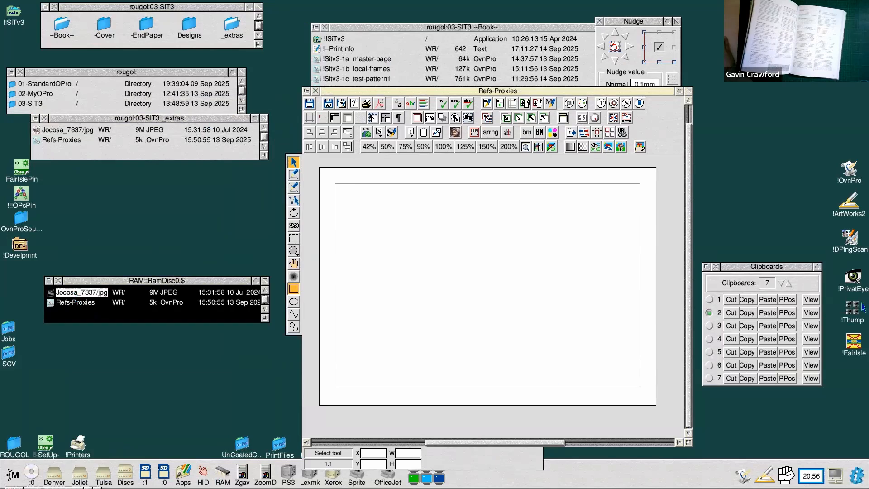
double_click(856, 289)
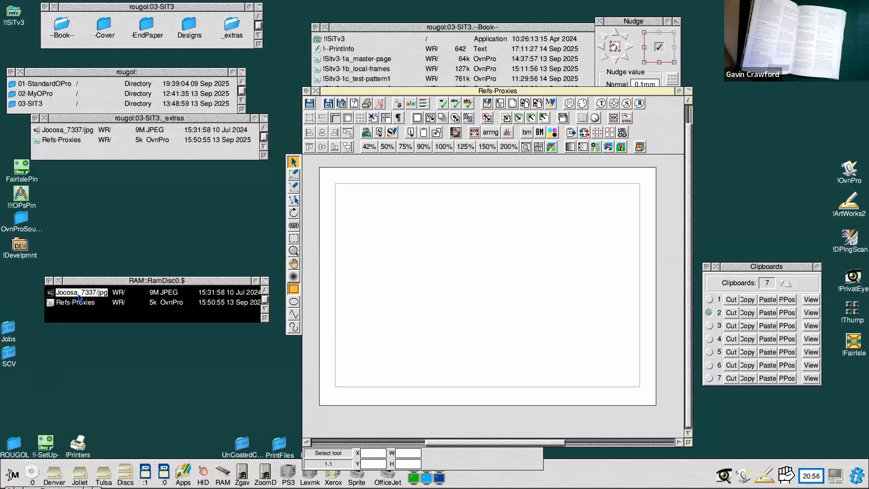
left_click_drag(728, 475, 728, 476)
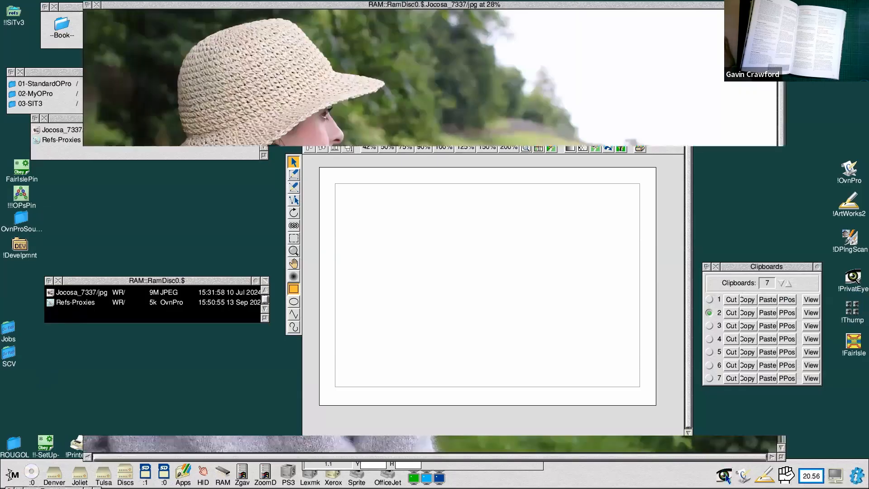
left_click_drag(159, 5, 188, 4)
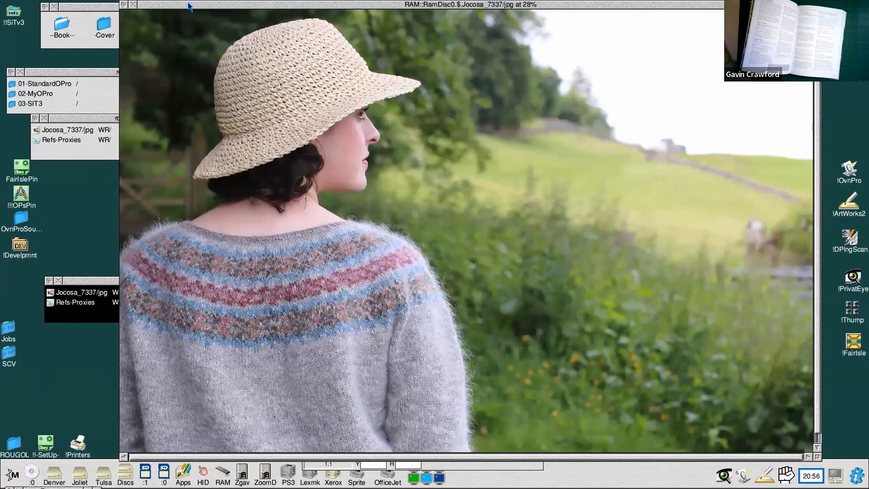
left_click_drag(188, 3, 207, 53)
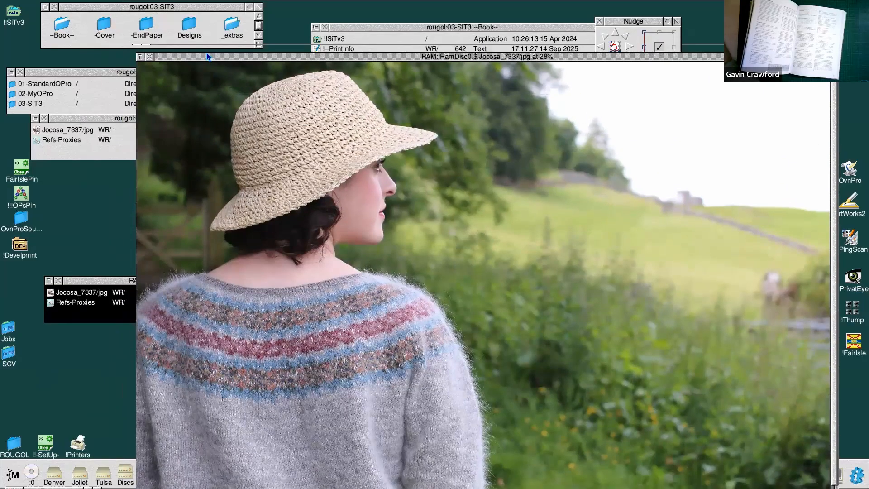
left_click(150, 57)
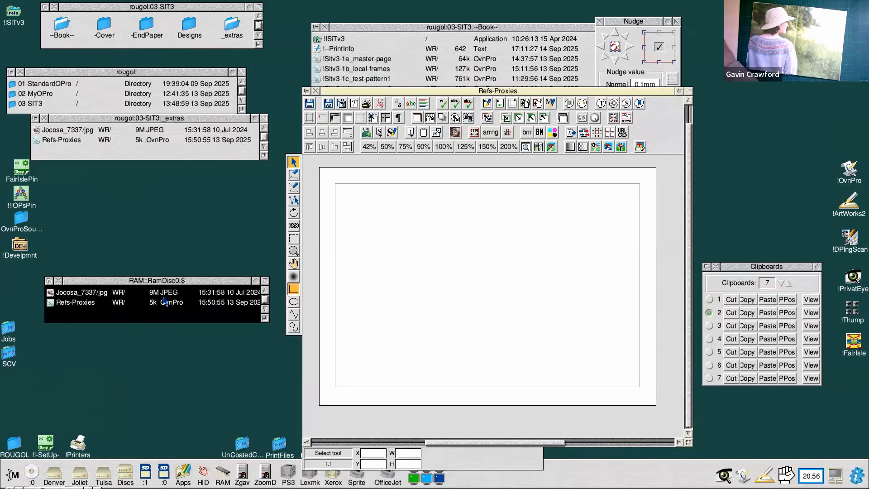
Import Jocosa_7337/jpg into the picture frame on the Refs-Proxies page as an embedded picture
left_click(78, 295)
left_click_drag(78, 297, 391, 283)
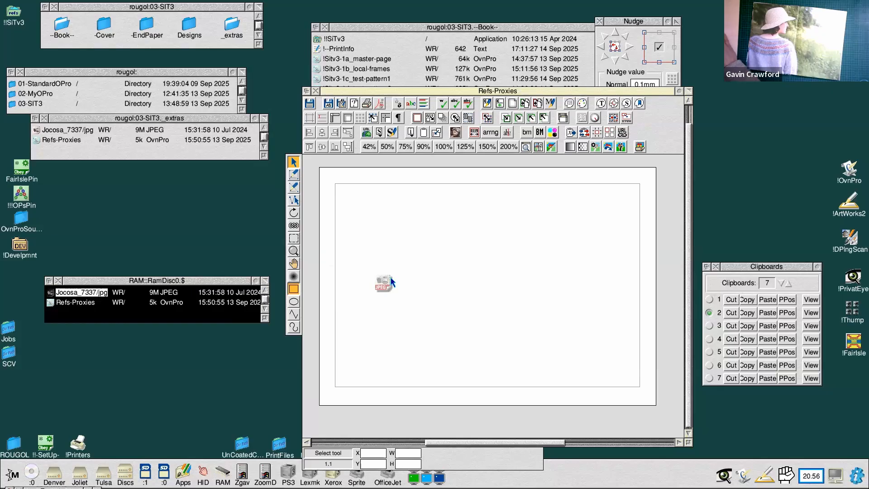
left_click_drag(390, 278, 391, 278)
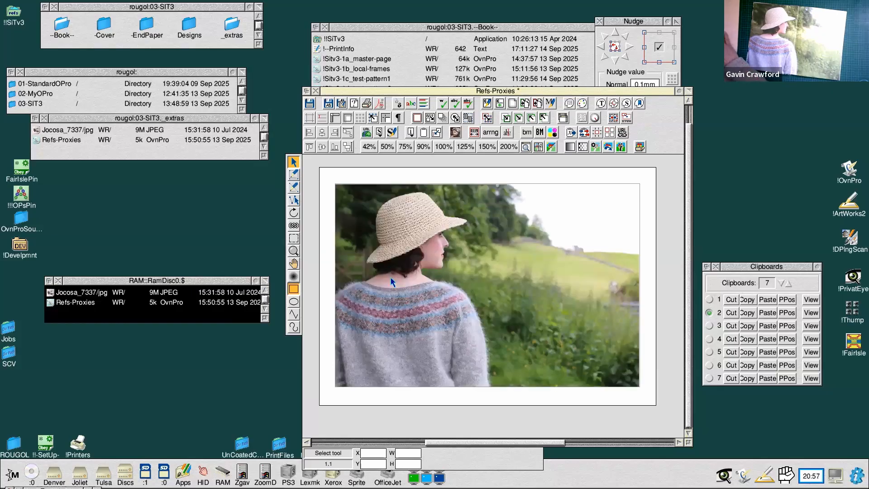
Save the document with the embedded picture to the RAM disc as Refs-Proxies-embedded
left_click(395, 274)
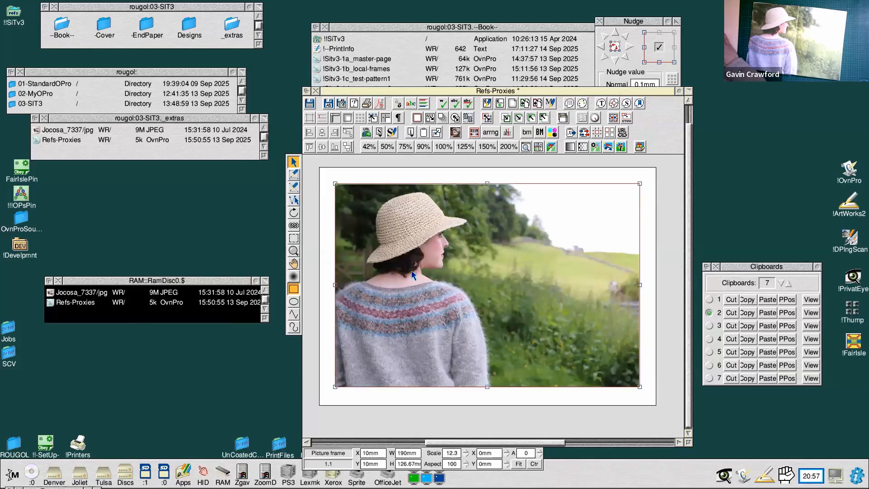
key("F3")
type("-Proxies-")
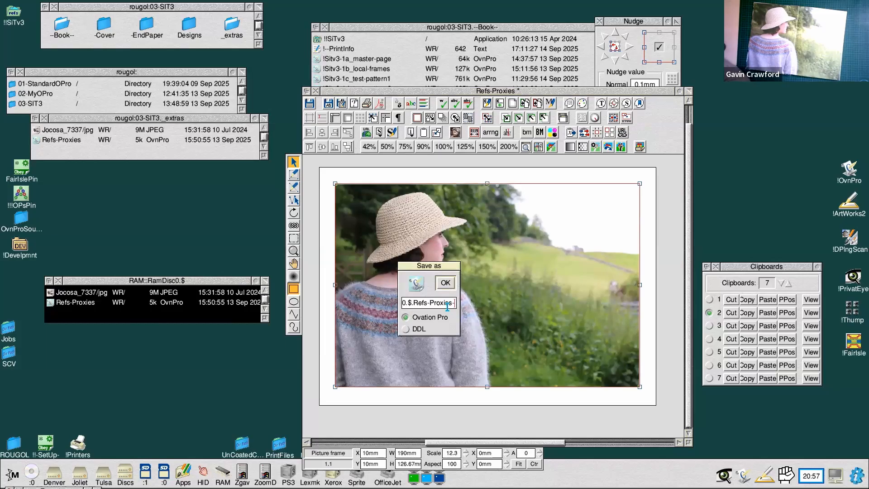
type("embedded")
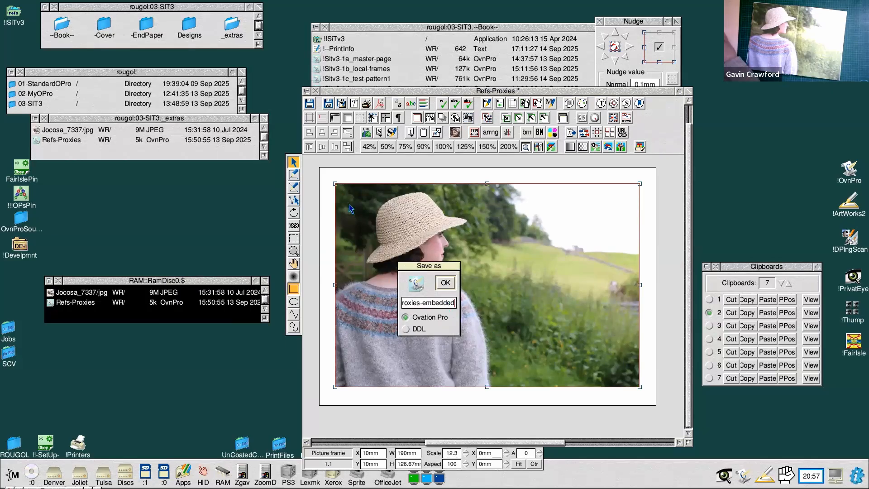
left_click_drag(416, 285, 235, 302)
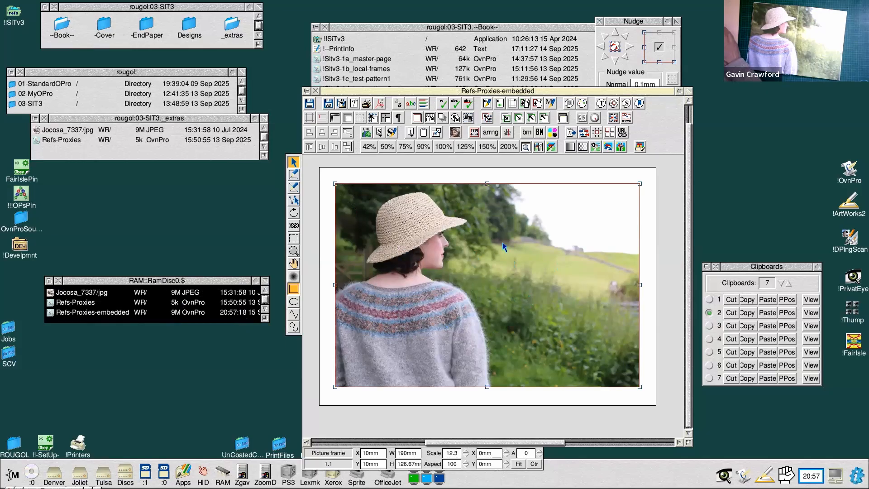
Check OvationPro's memory use among the application tasks and dynamic areas in the Tasks window, and close it
left_click(858, 476)
scroll(267, 210, "down", 5)
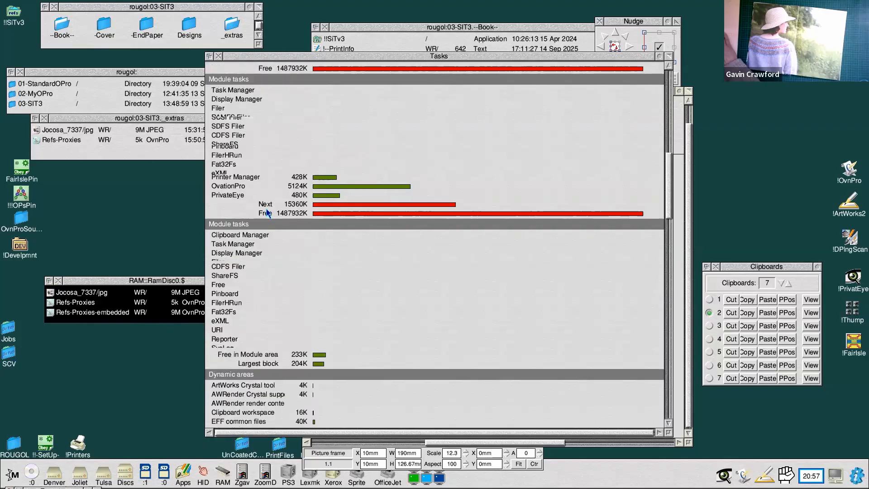
scroll(267, 213, "down", 10)
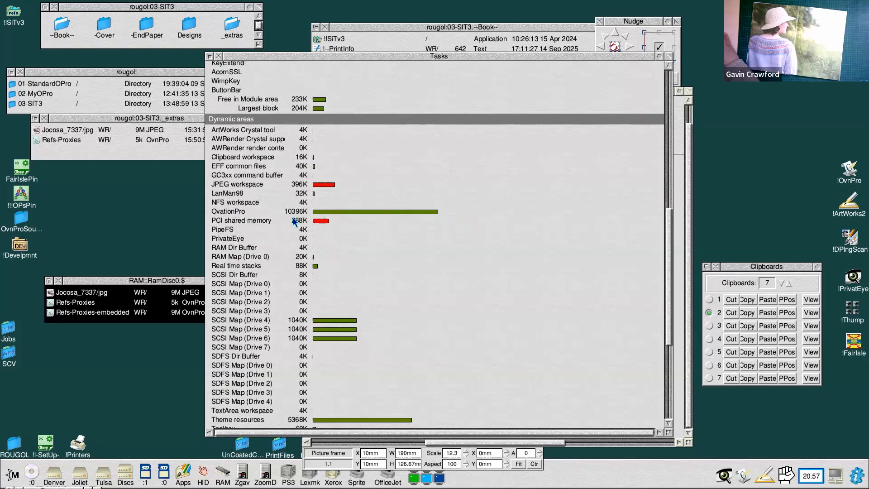
left_click_drag(357, 60, 434, 56)
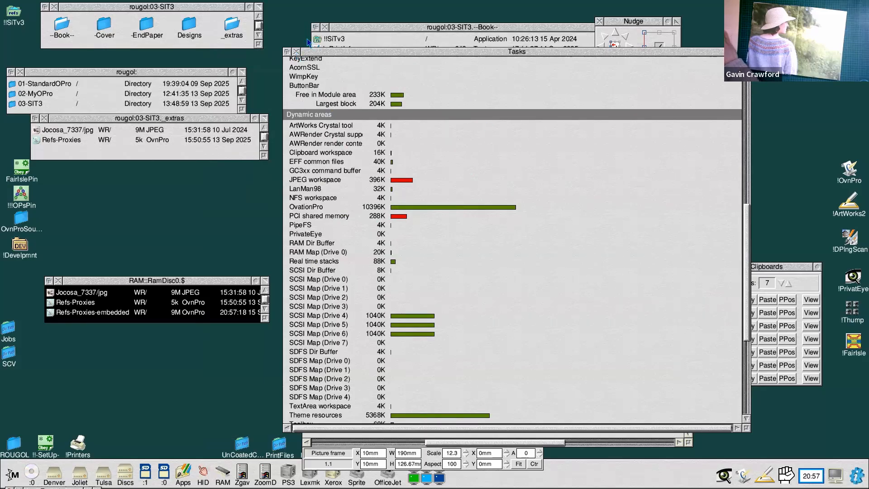
left_click(297, 52)
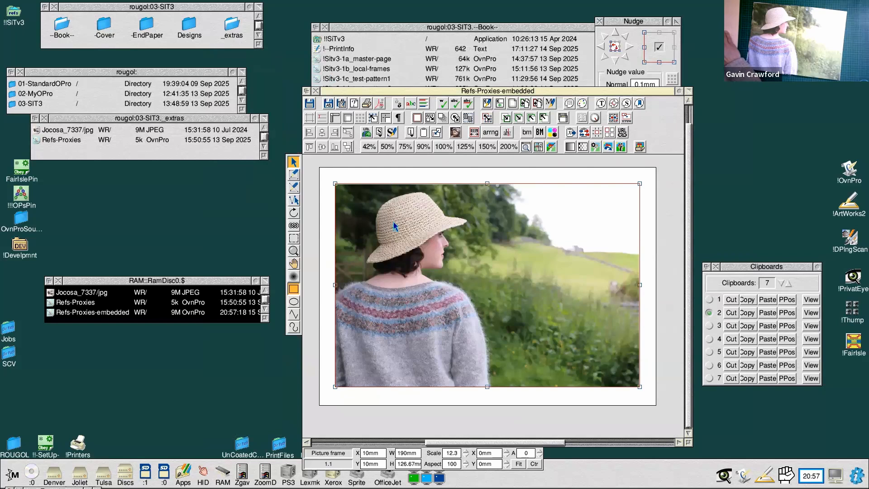
Close Refs-Proxies-embedded, reopen the blank Refs-Proxies document and enlarge its window to fit the page
left_click_drag(440, 92, 432, 80)
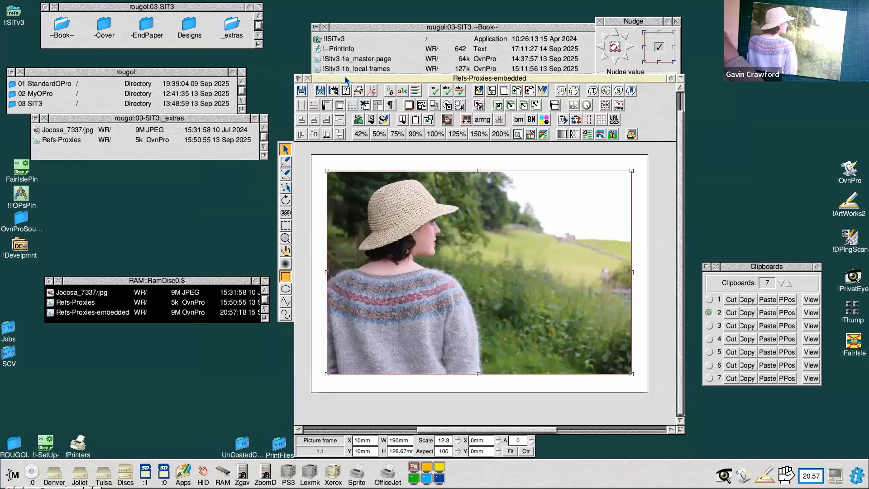
left_click(309, 79)
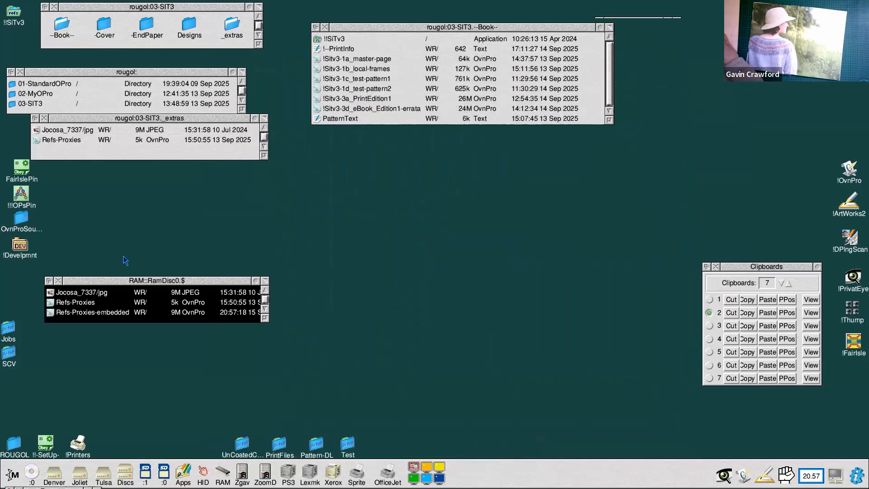
double_click(87, 308)
left_click_drag(114, 263, 385, 82)
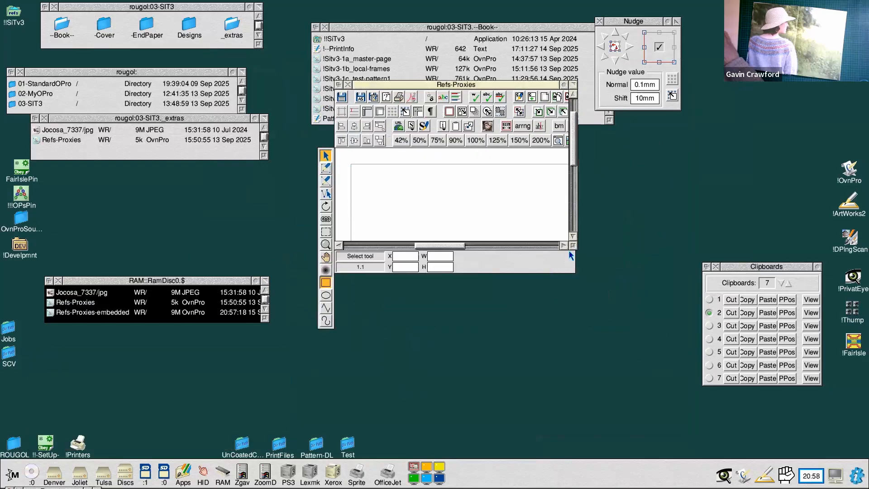
left_click_drag(577, 248, 709, 413)
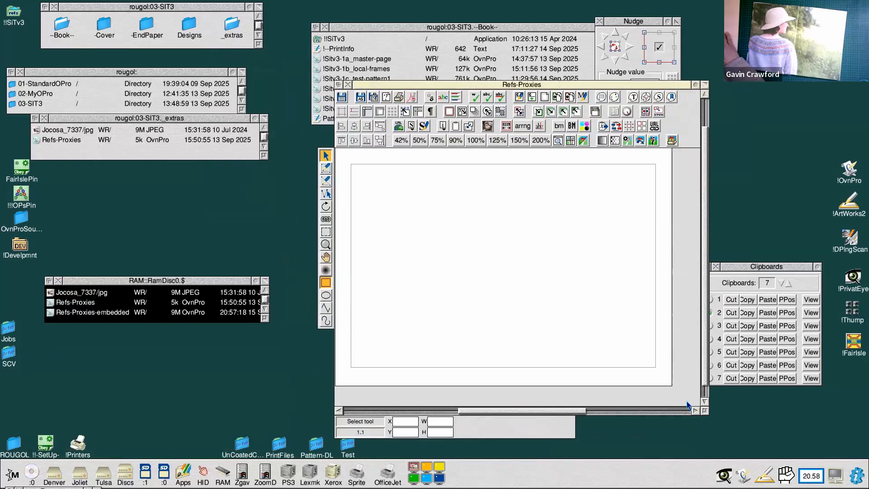
Import Jocosa_7337/jpg into the page's picture frame with the Reference option enabled
left_click_drag(89, 295, 426, 268)
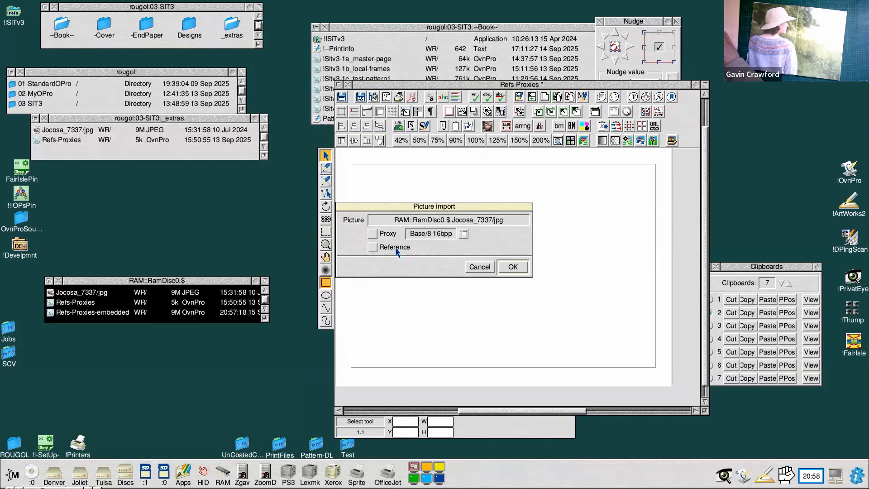
left_click(396, 250)
left_click(523, 268)
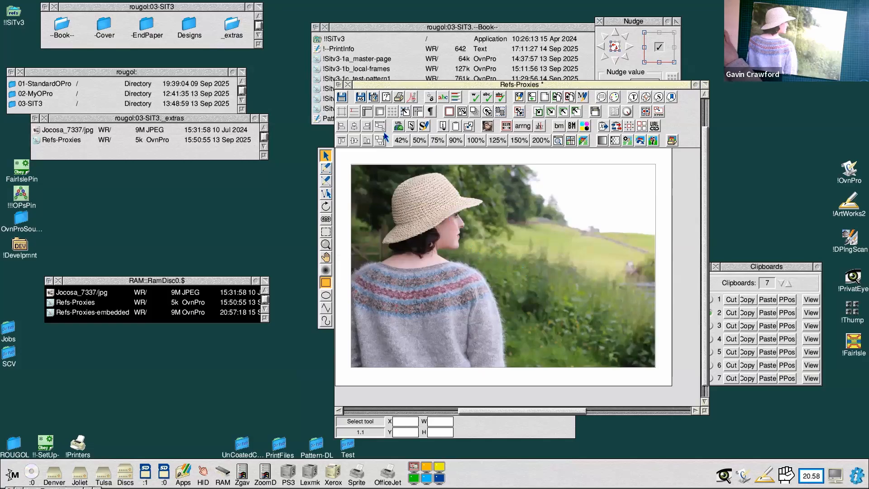
Save the document with the referenced picture to the RAM disc as Refs-Proxies-ref and select its picture frame
left_click(360, 96)
type("-Proxies-")
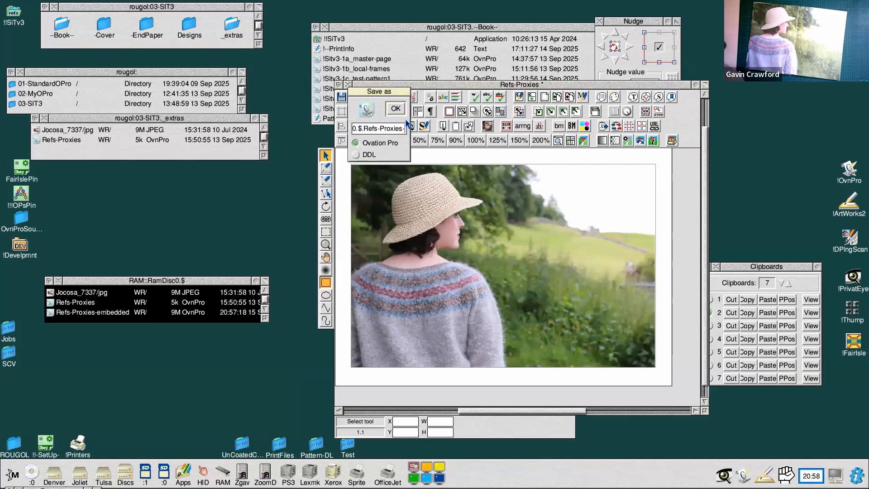
type("ref")
left_click_drag(366, 109, 244, 319)
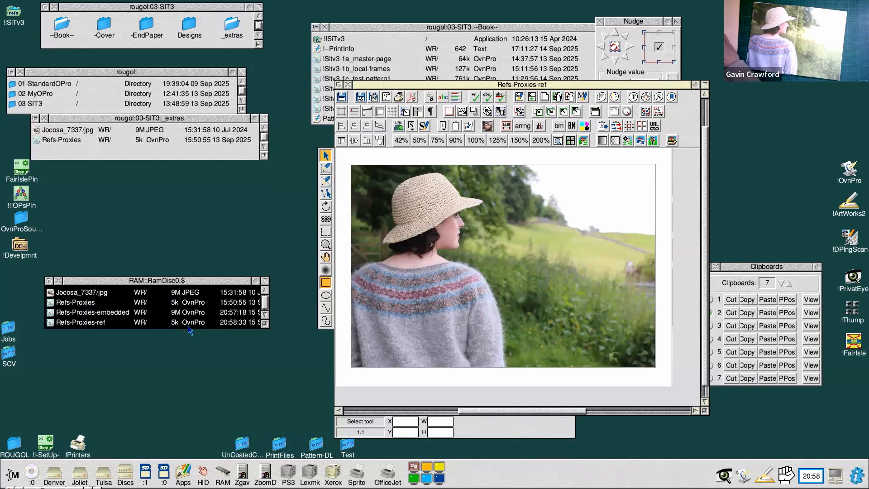
left_click(512, 270)
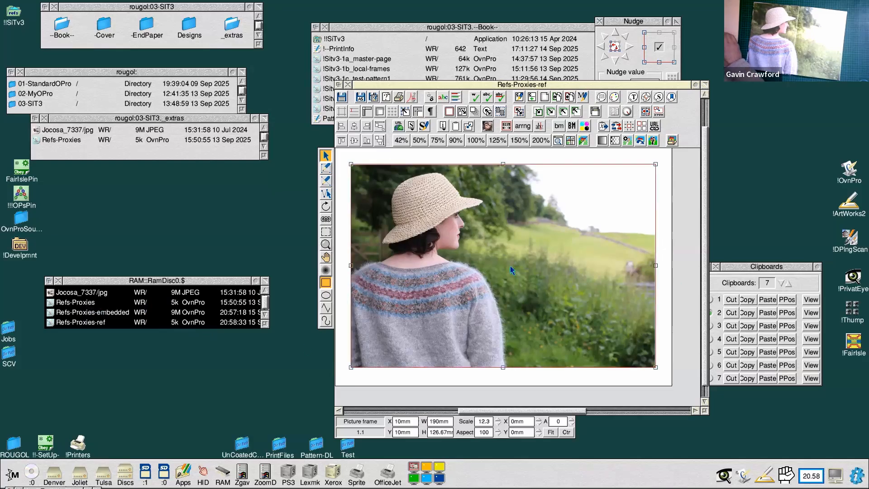
Inspect the referenced picture's file path without changing it and check OvationPro's memory use in the Tasks window
double_click(512, 270)
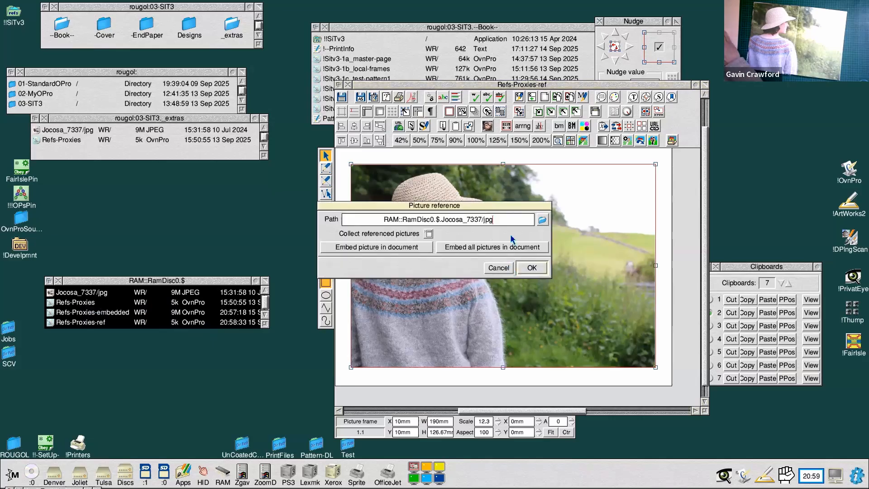
left_click(504, 267)
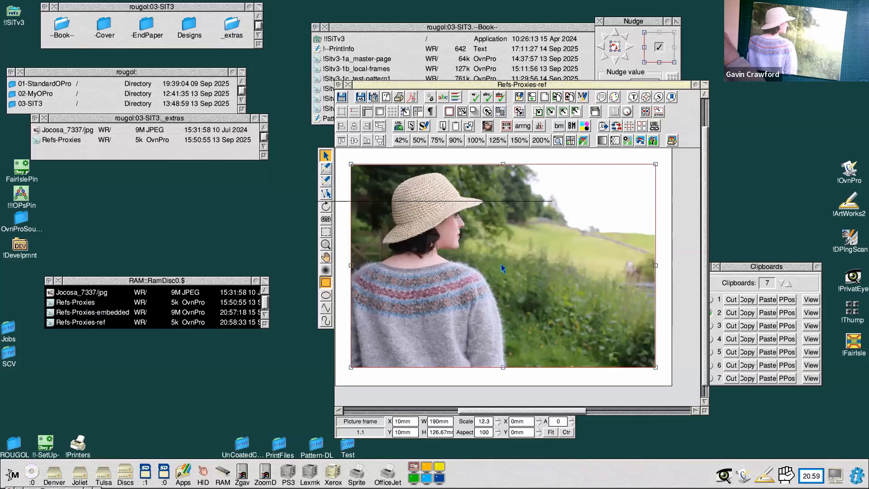
middle_click(496, 220)
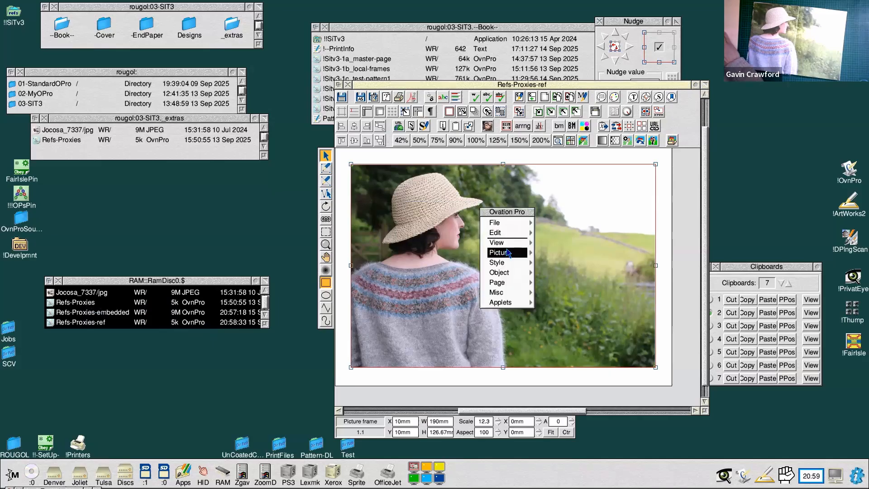
mouse_move(530, 253)
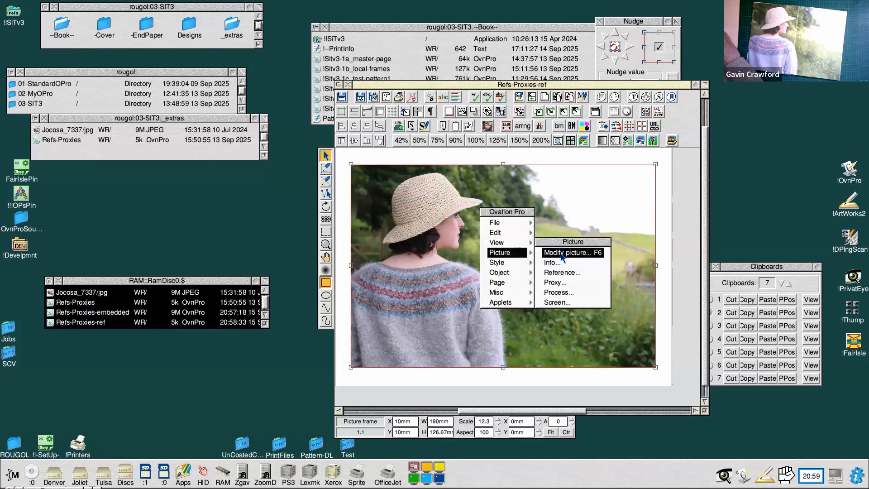
left_click(578, 274)
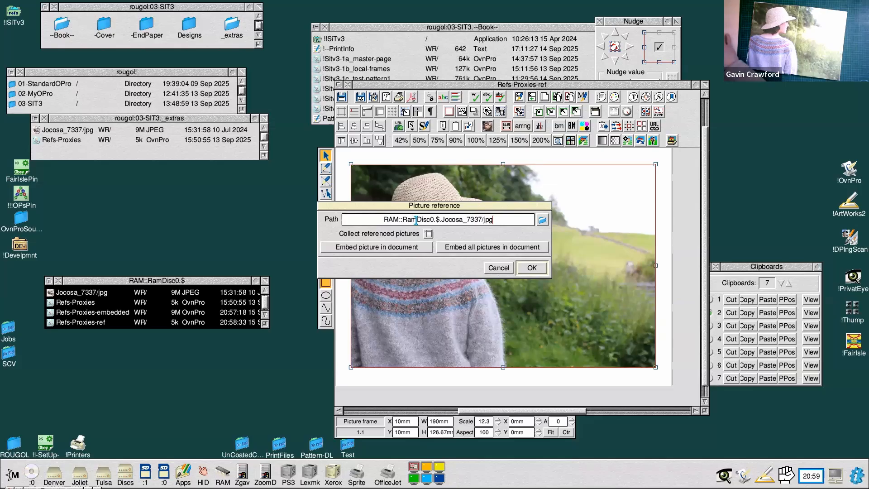
left_click(488, 273)
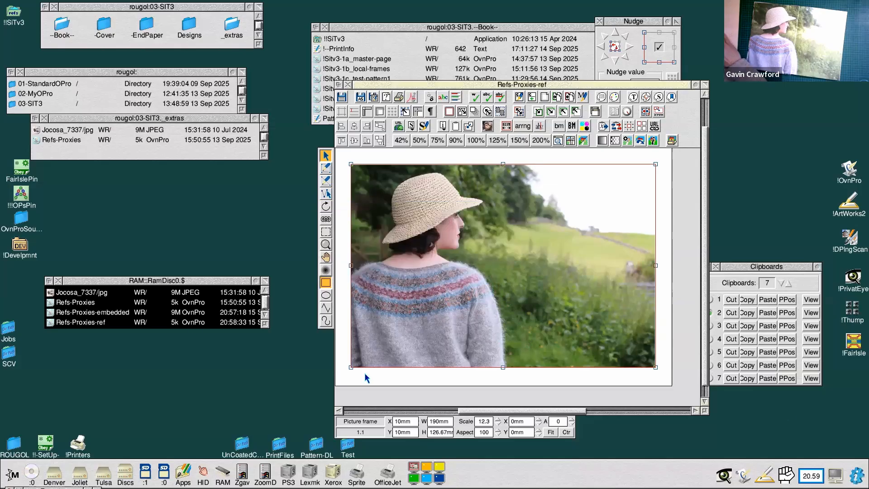
left_click(857, 476)
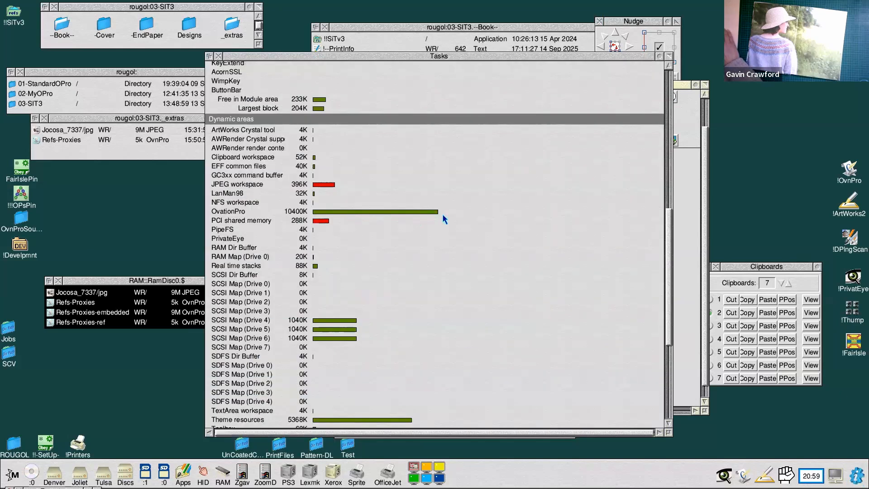
left_click(219, 56)
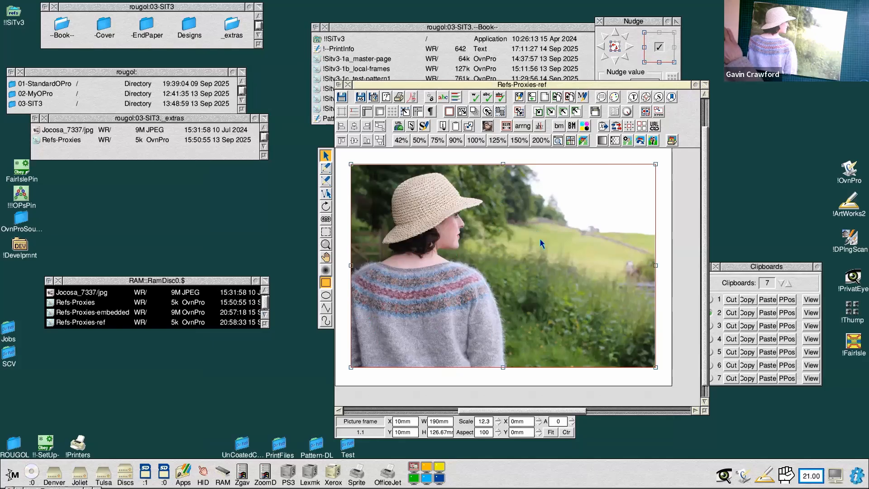
Close Refs-Proxies-ref, reopen the blank Refs-Proxies document and start importing Jocosa_7337/jpg with Proxy and Reference enabled
left_click(348, 85)
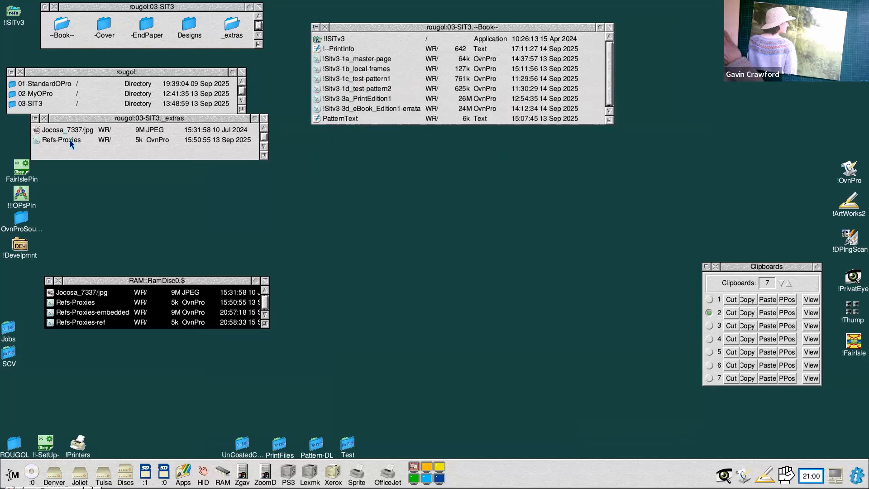
double_click(89, 303)
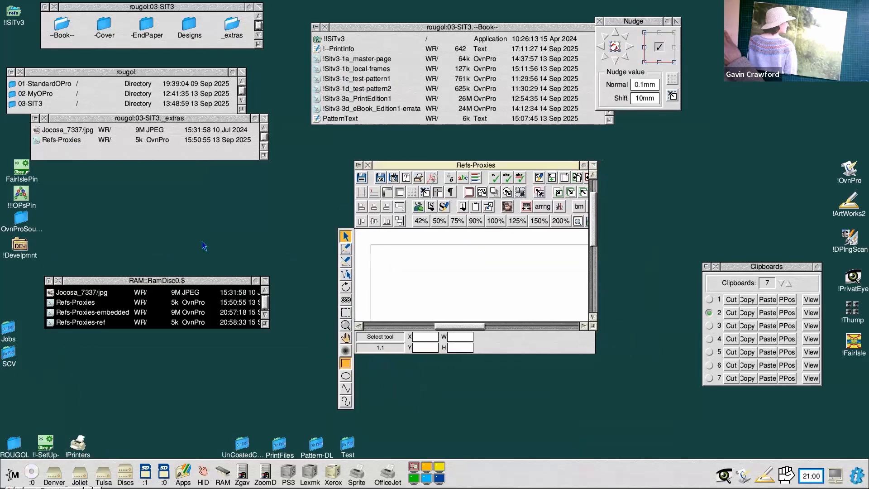
left_click_drag(99, 294, 428, 278)
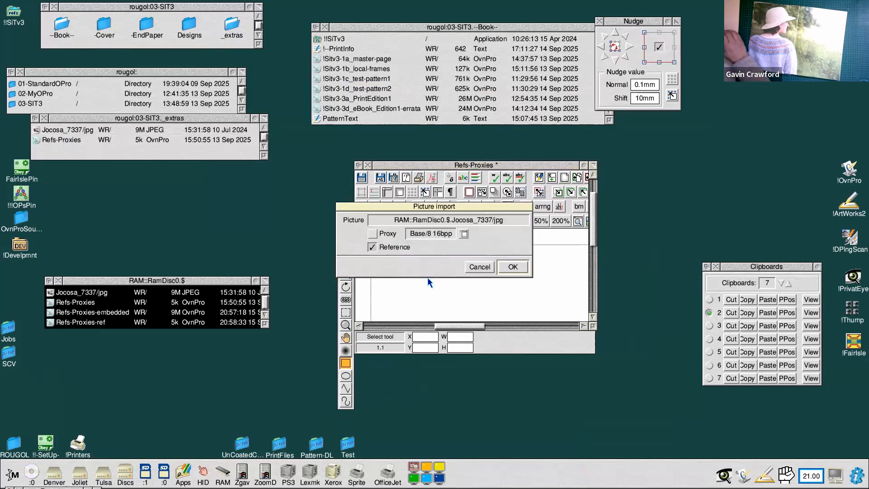
left_click(389, 235)
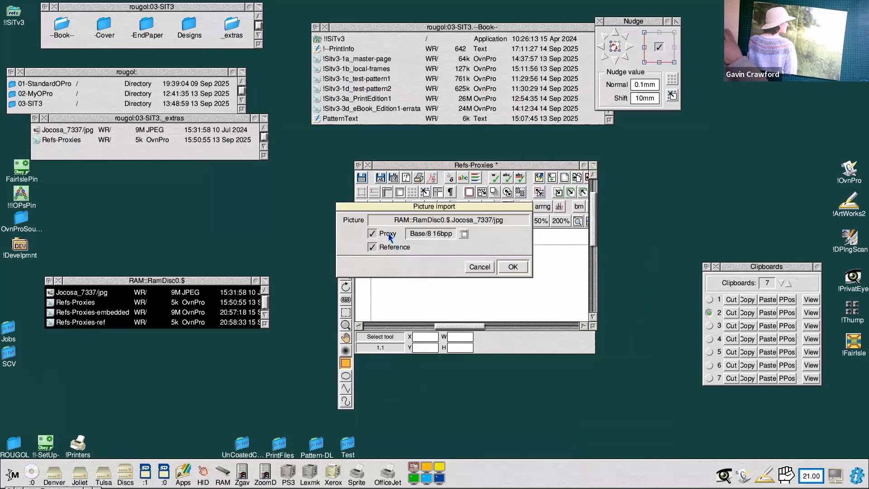
Set the proxy image to Base/8 size and 8 bpp colour depth with dithering, and complete the picture import
left_click(463, 234)
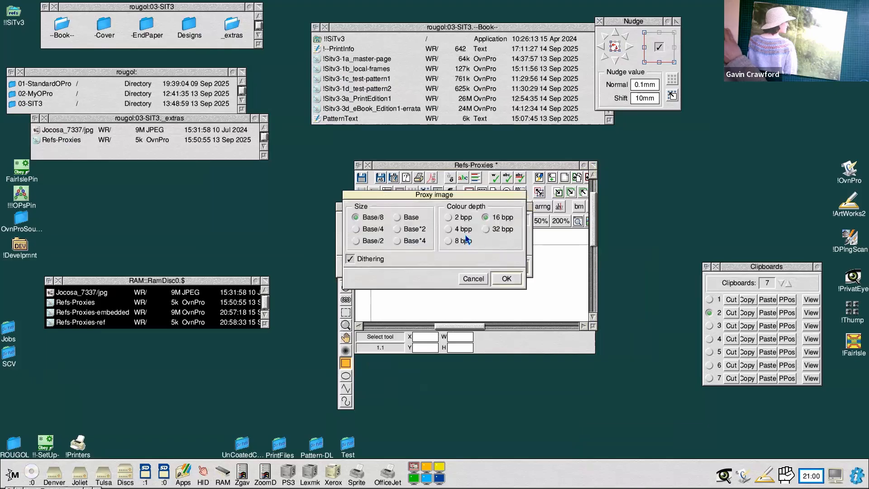
left_click_drag(435, 199, 521, 218)
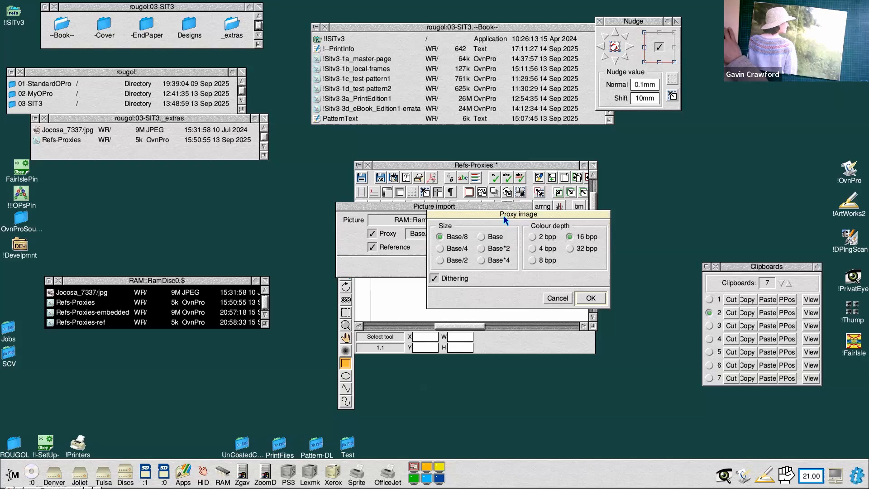
left_click(482, 237)
left_click(454, 262)
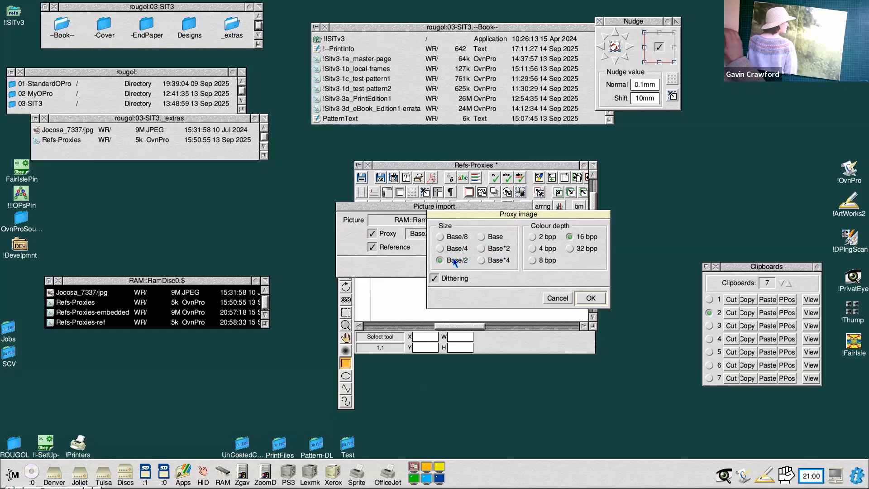
left_click(457, 254)
left_click(447, 239)
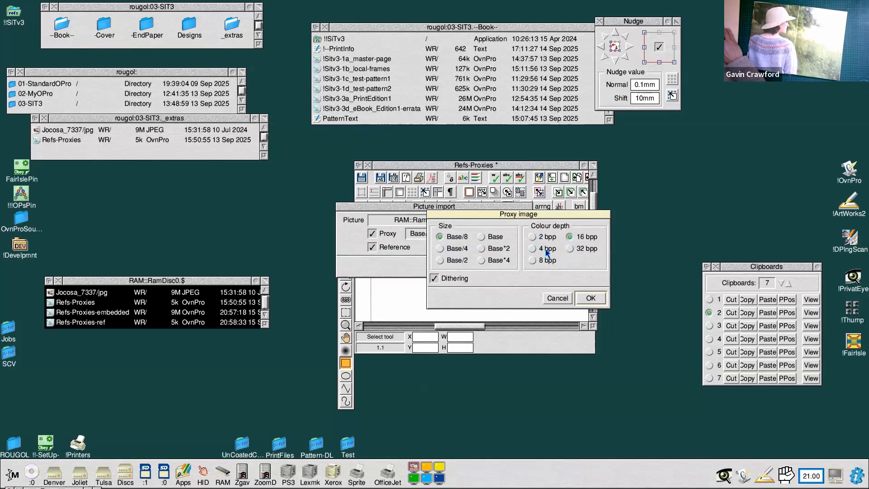
left_click(533, 261)
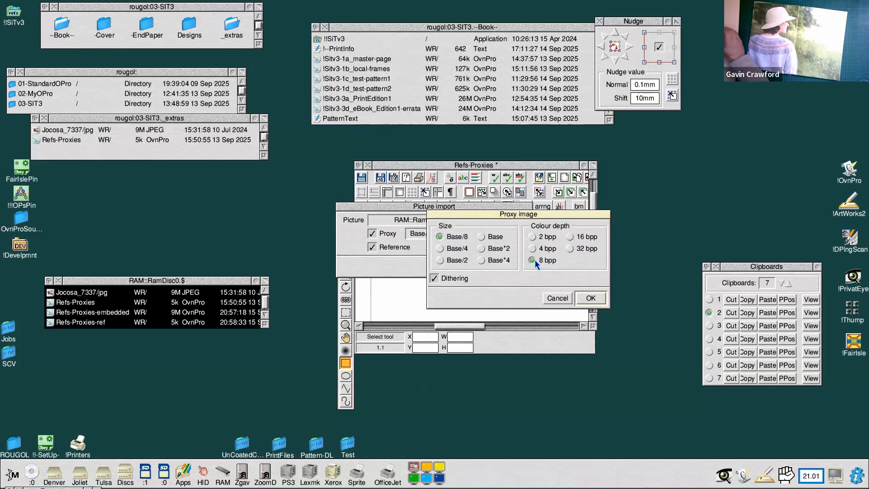
left_click(590, 298)
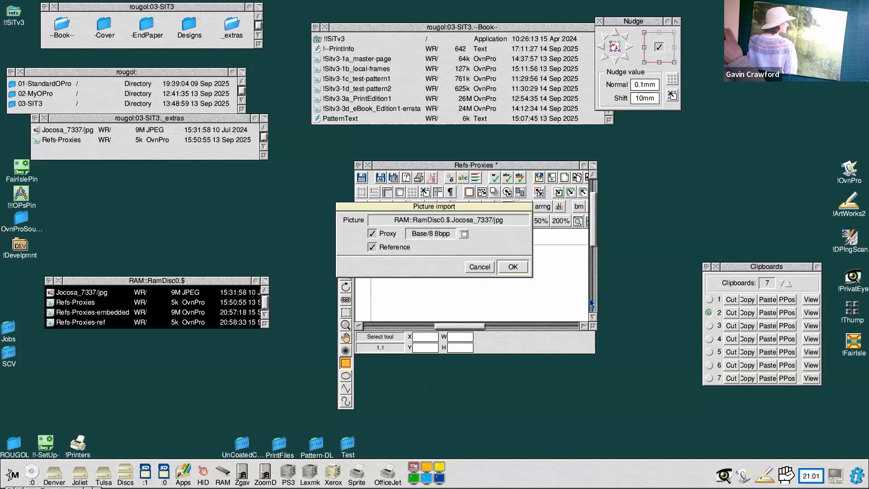
left_click(512, 267)
Enlarge and reposition the Refs-Proxies document window to fit the page and select the picture frame
left_click_drag(594, 326, 735, 433)
left_click_drag(510, 115, 465, 53)
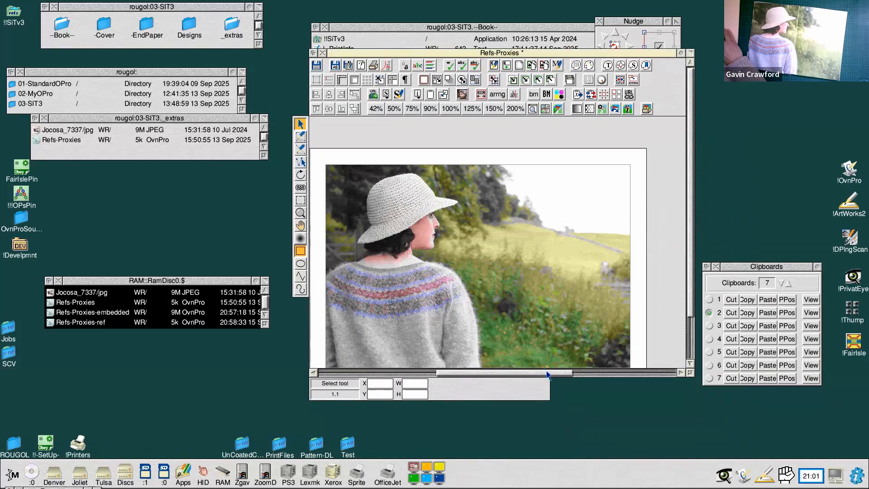
left_click_drag(547, 375, 543, 375)
left_click_drag(689, 234, 694, 245)
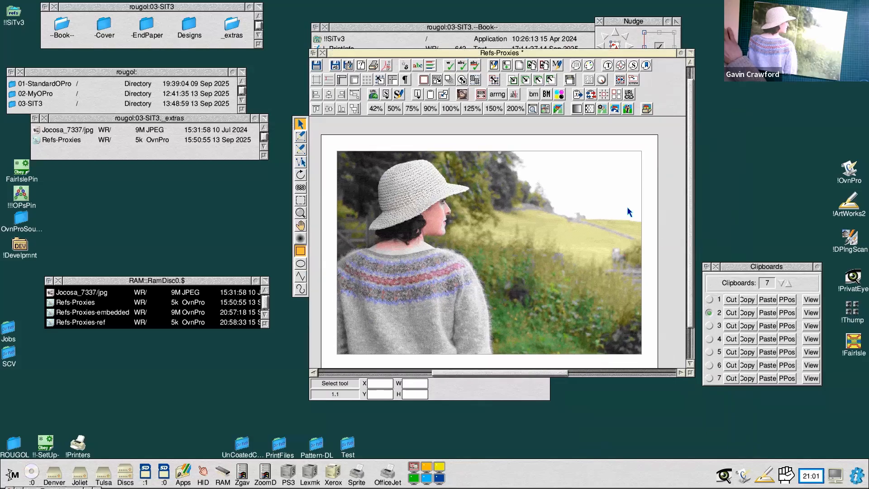
left_click(477, 207)
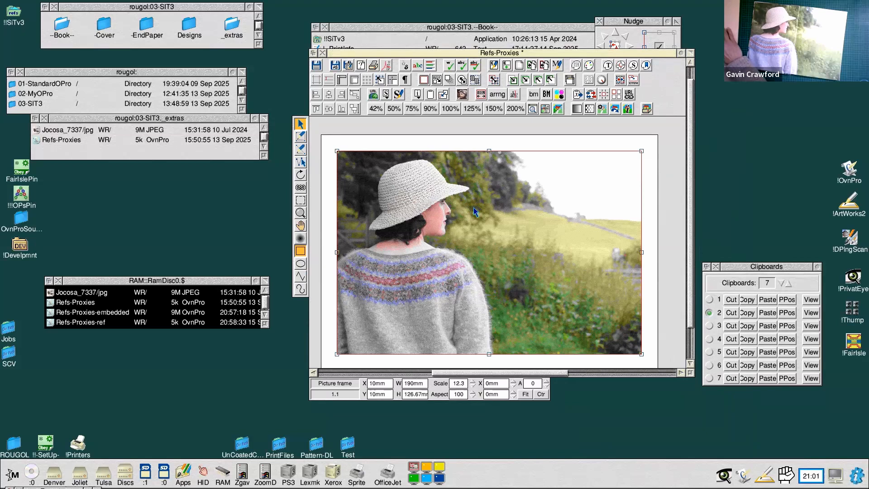
Save the document to the RAM disc as Refs-Proxies-proxy-ref and select the saved file in the directory listing
key("F3")
type("-proxy")
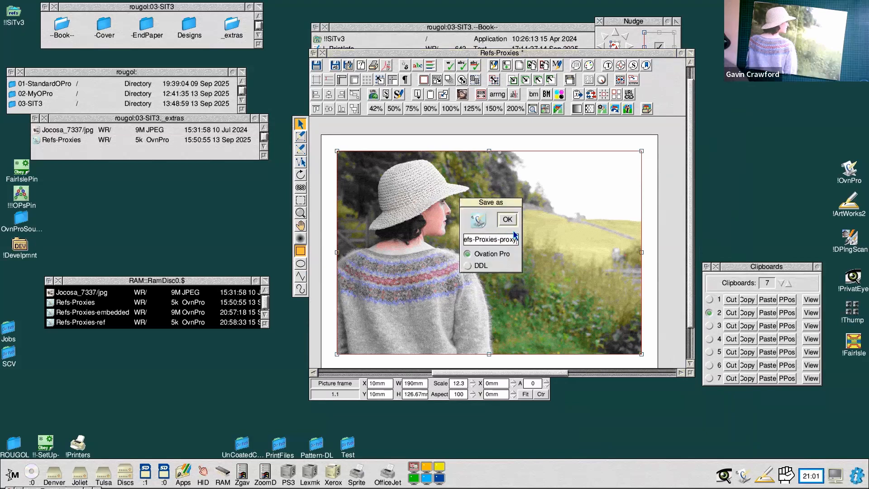
type("-ref")
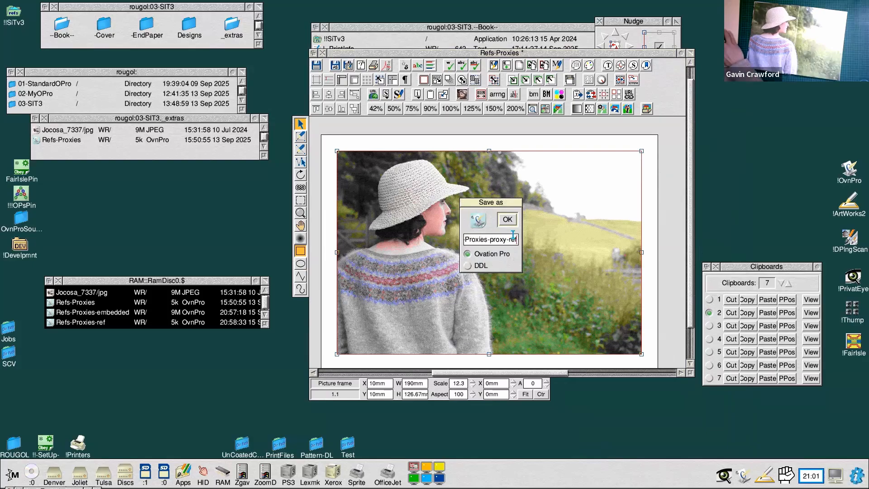
left_click_drag(478, 220, 256, 300)
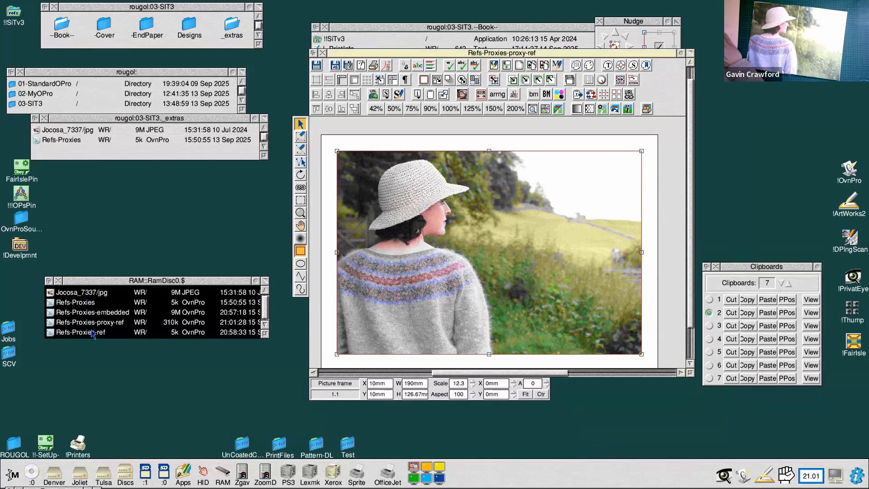
left_click(120, 324)
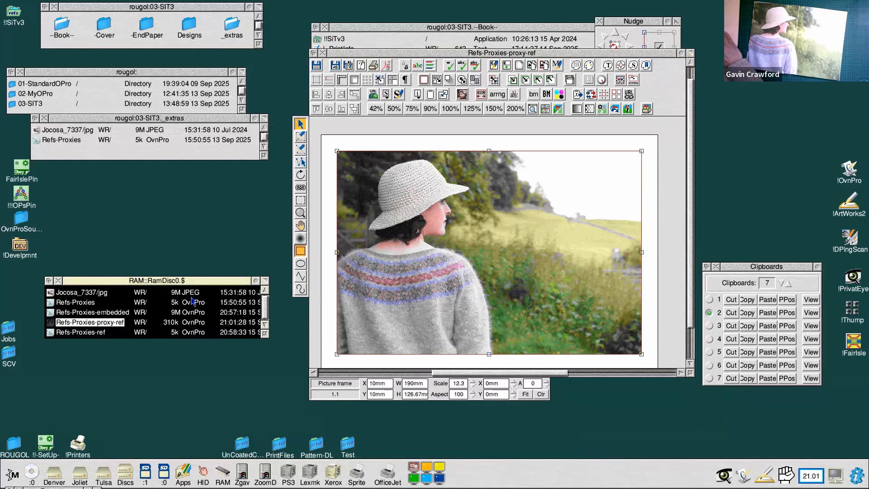
View the proxy picture's reference settings in Refs-Proxies-proxy-ref, compare OvationPro's memory use in the Tasks window, and cancel the settings
left_click(392, 271)
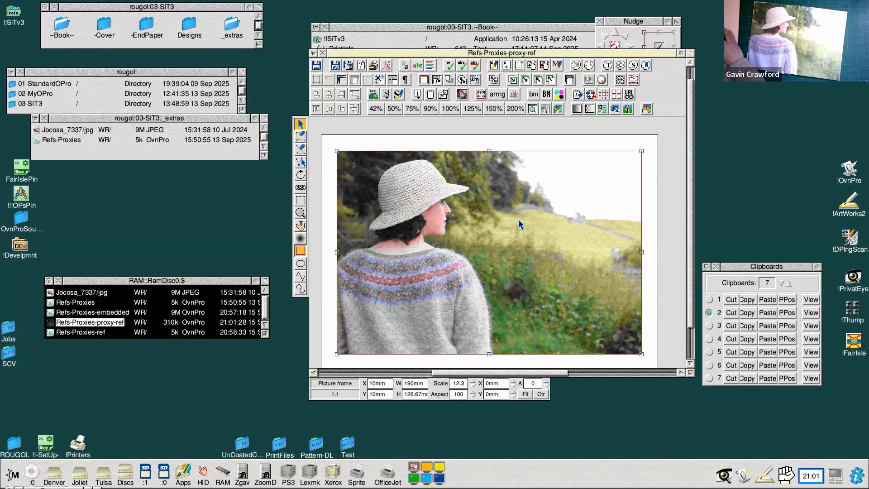
middle_click(521, 208)
mouse_move(556, 258)
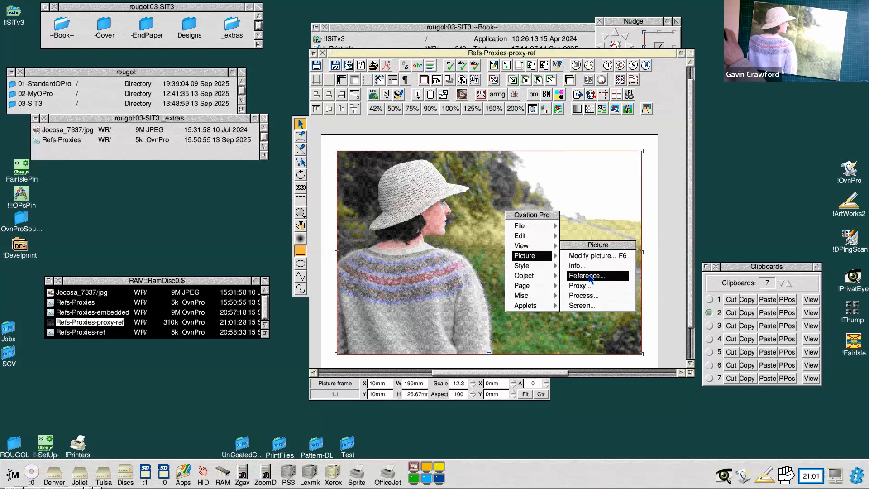
left_click(590, 277)
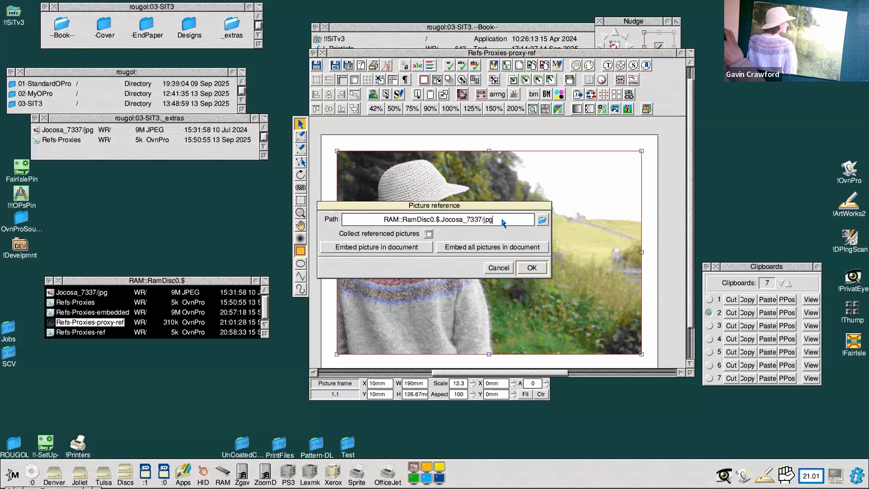
left_click(858, 475)
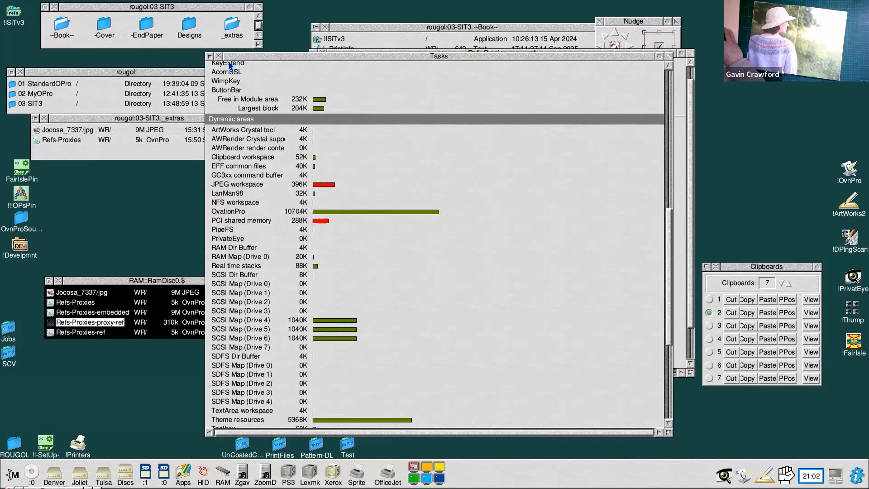
left_click_drag(232, 57, 239, 62)
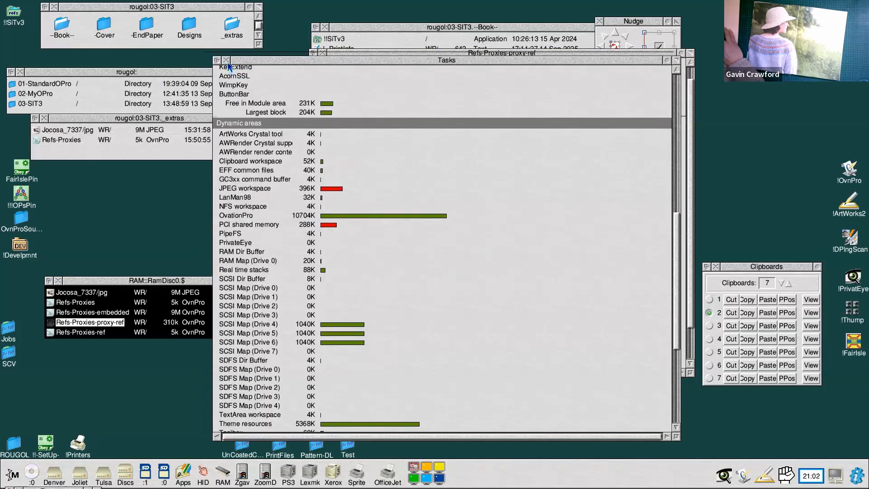
left_click(226, 61)
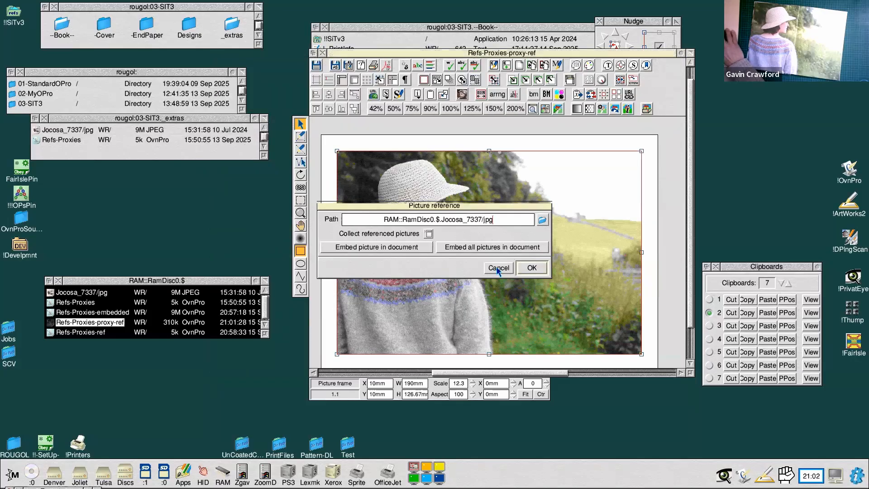
left_click(498, 269)
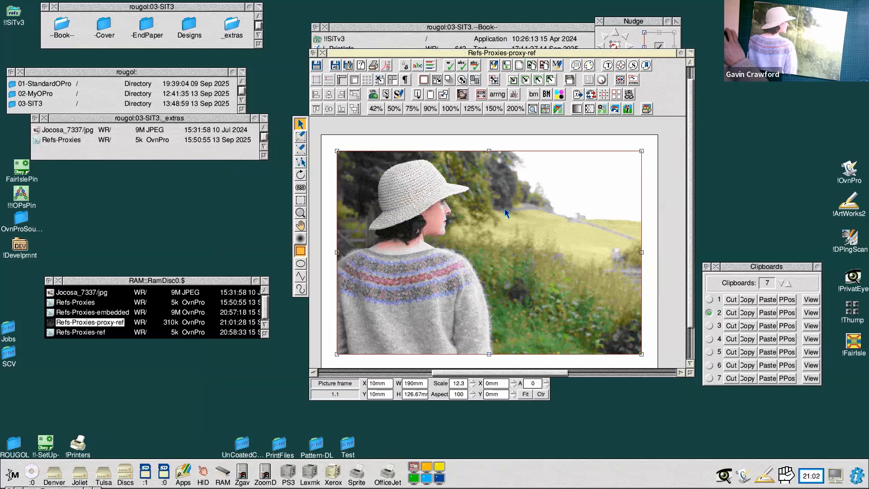
Remake the selected picture's proxy at Base/8 size and 4 bpp colour depth with dithering
key("ctrl+shift+p")
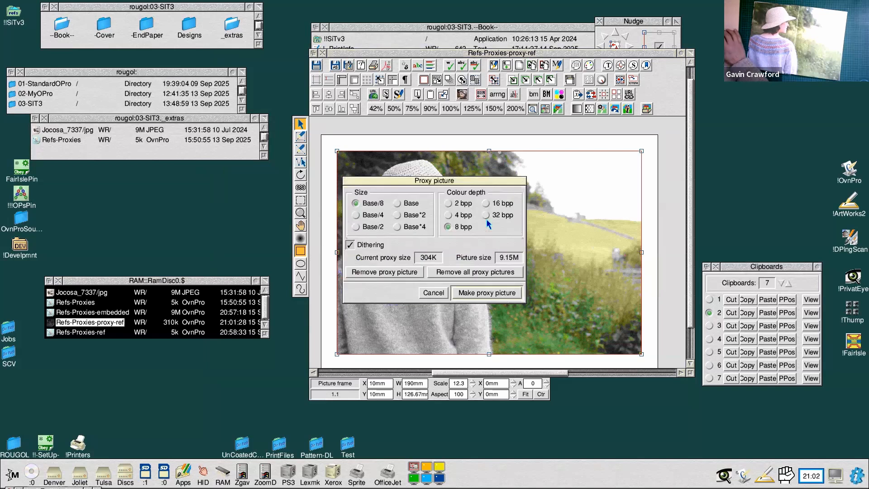
left_click_drag(416, 183, 478, 178)
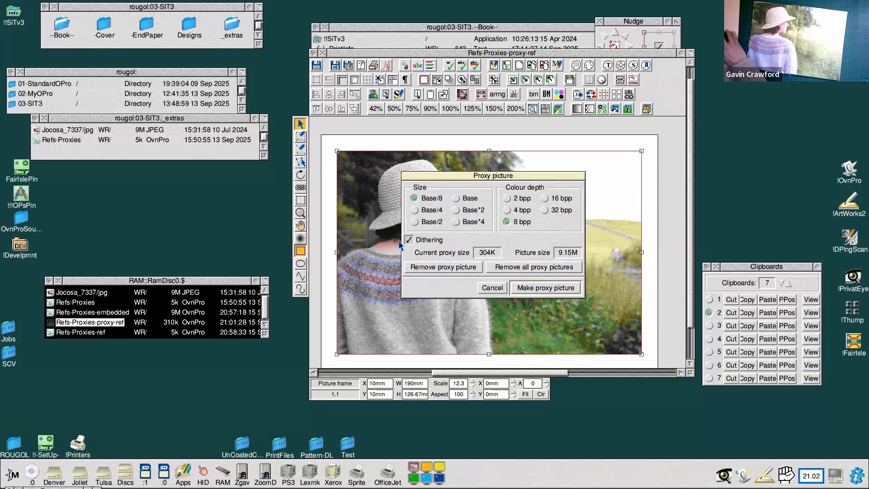
left_click(521, 210)
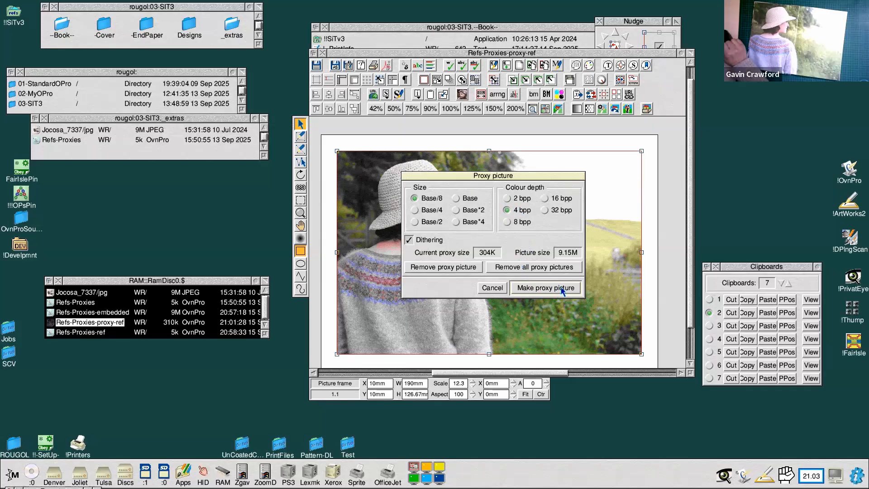
left_click(548, 291)
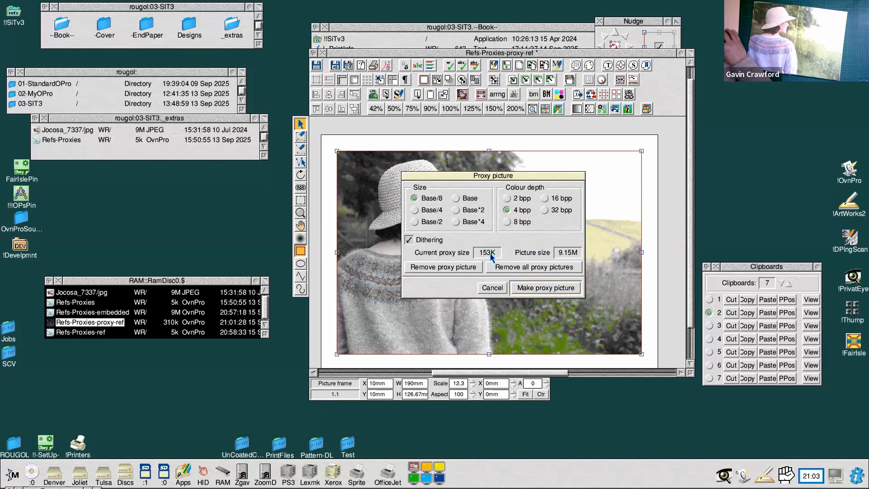
Remake the proxy picture at 2 bpp colour depth and move the proxy settings aside to reveal the image
left_click(507, 198)
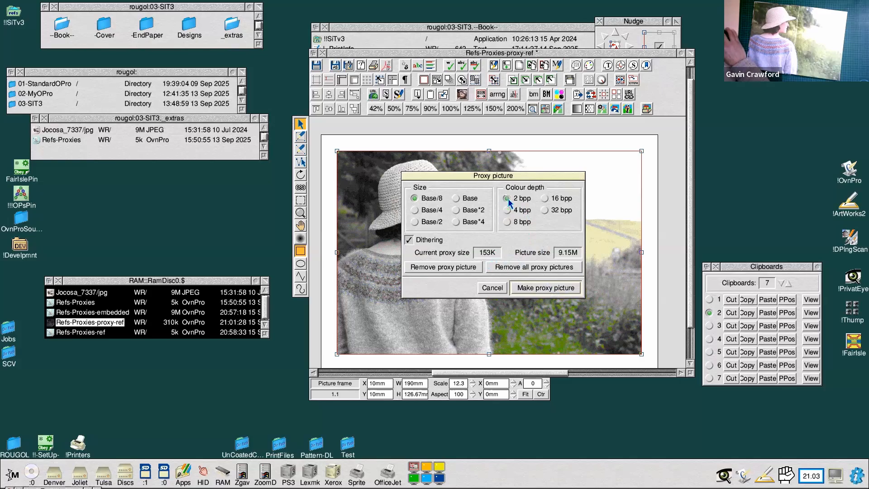
left_click(552, 291)
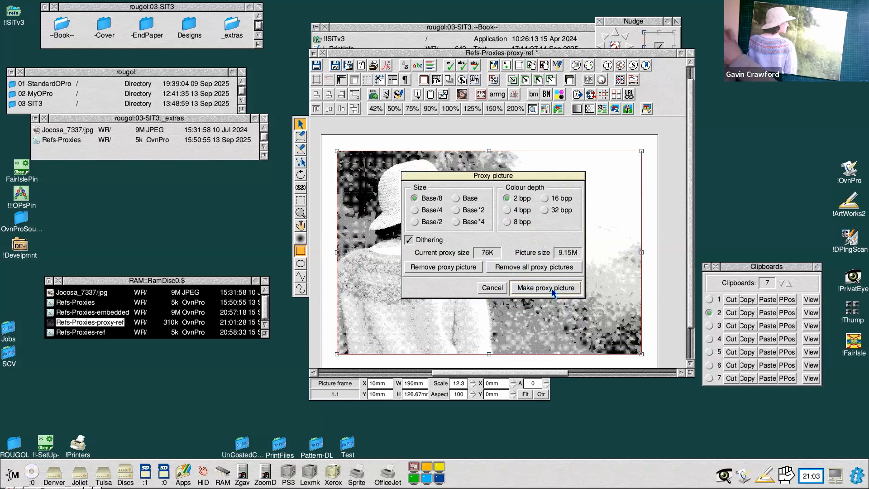
left_click_drag(454, 178, 582, 185)
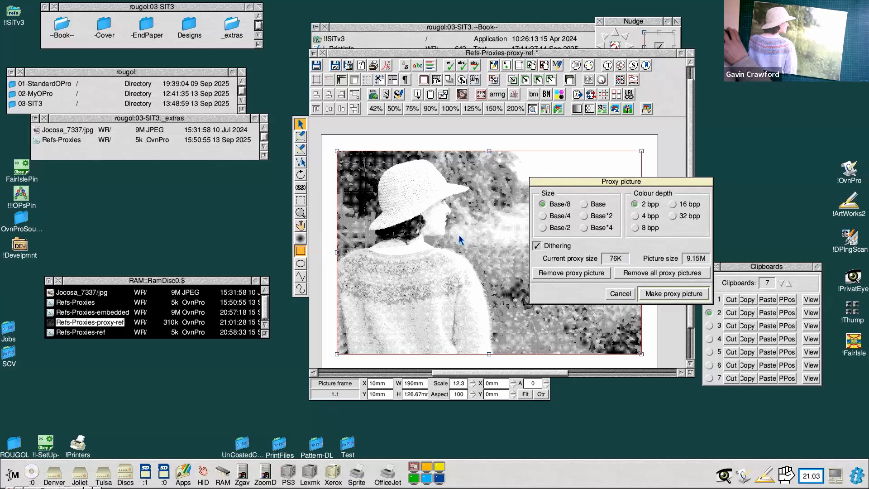
left_click_drag(589, 182, 602, 167)
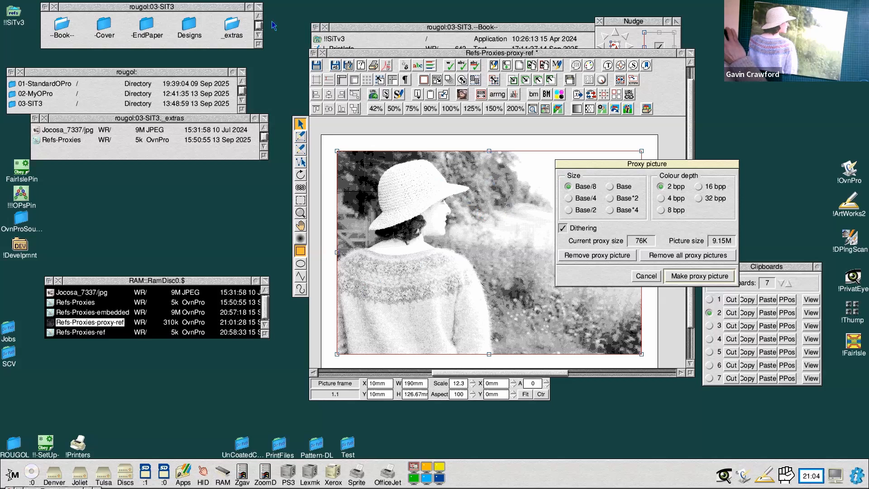
Cancel closing the modified document, then reposition and enlarge its window to show the whole page
left_click(322, 53)
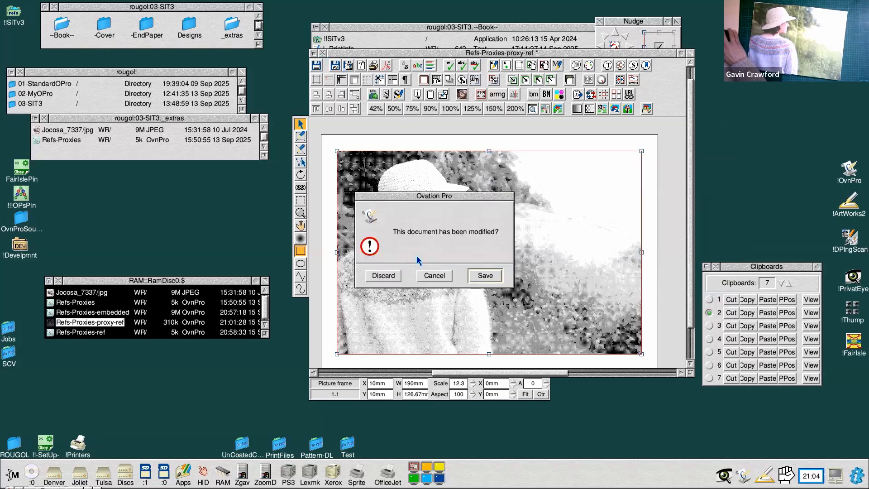
left_click(437, 276)
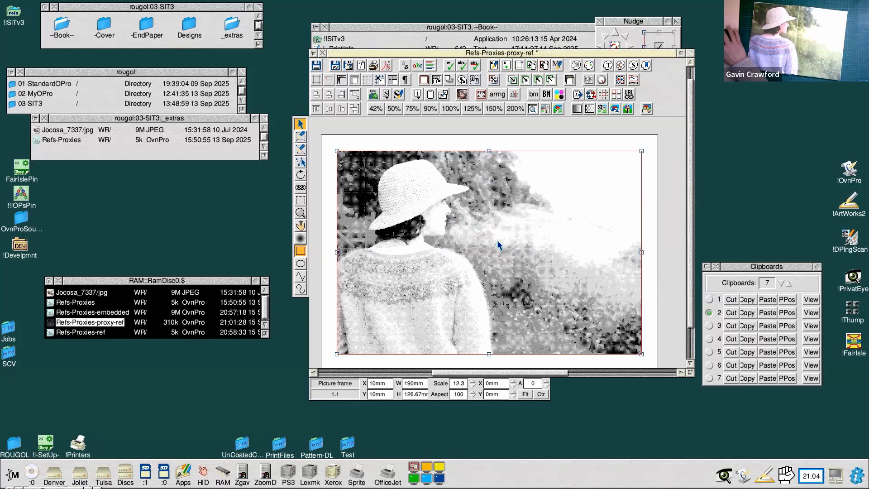
left_click_drag(434, 54, 429, 54)
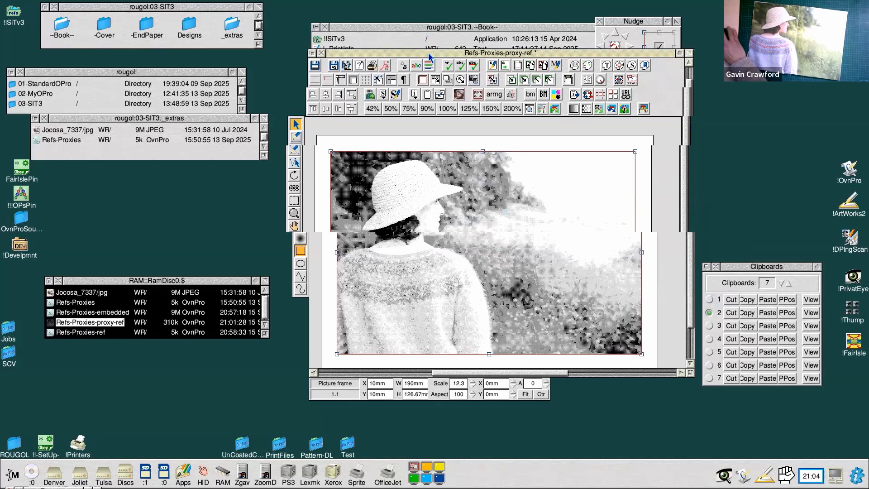
left_click_drag(683, 373, 682, 389)
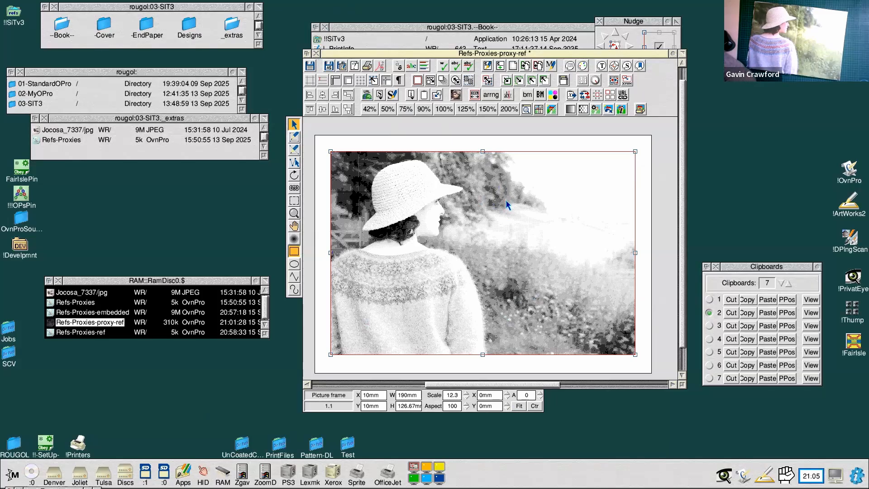
Turn off the Use proxies view option to display the original referenced picture
key("ctrl+shift+v")
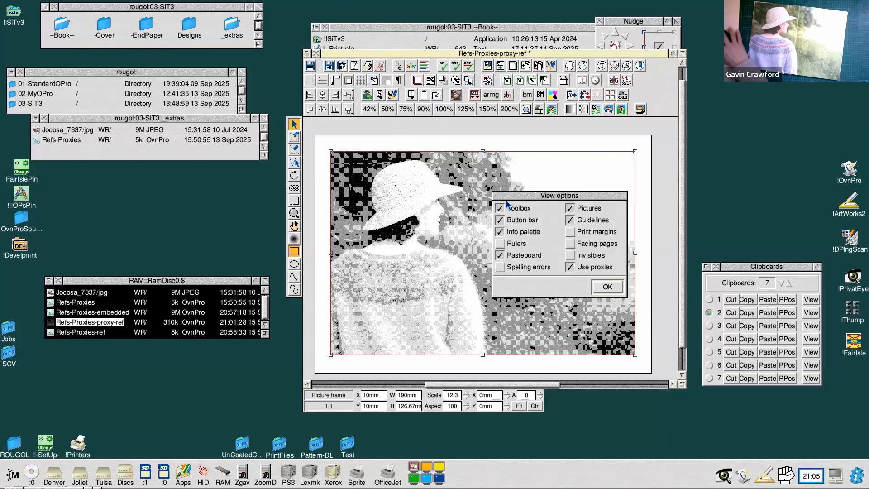
left_click(570, 268)
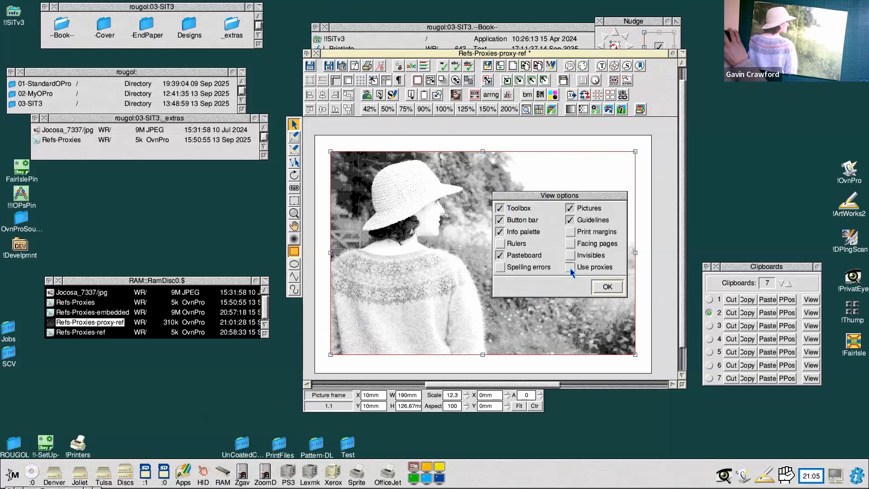
left_click(608, 287)
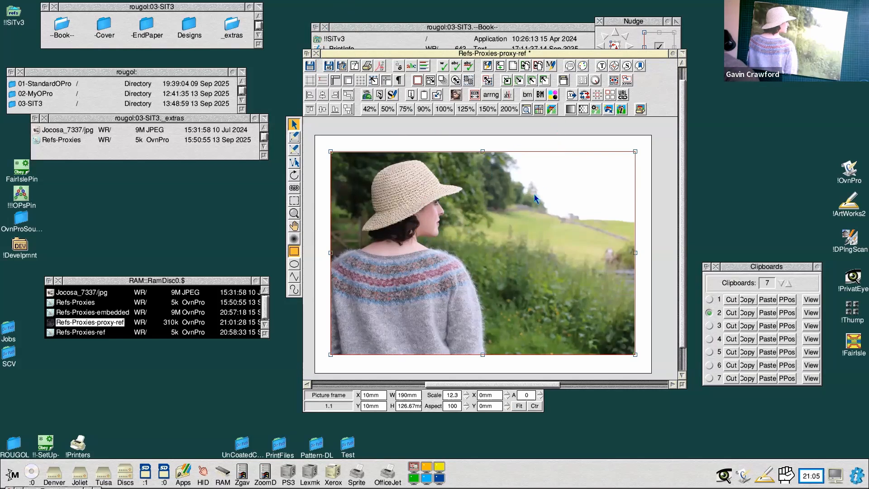
Switch the picture display between its proxy and the original image to compare them, ending on the proxy
key("ctrl+shift+p")
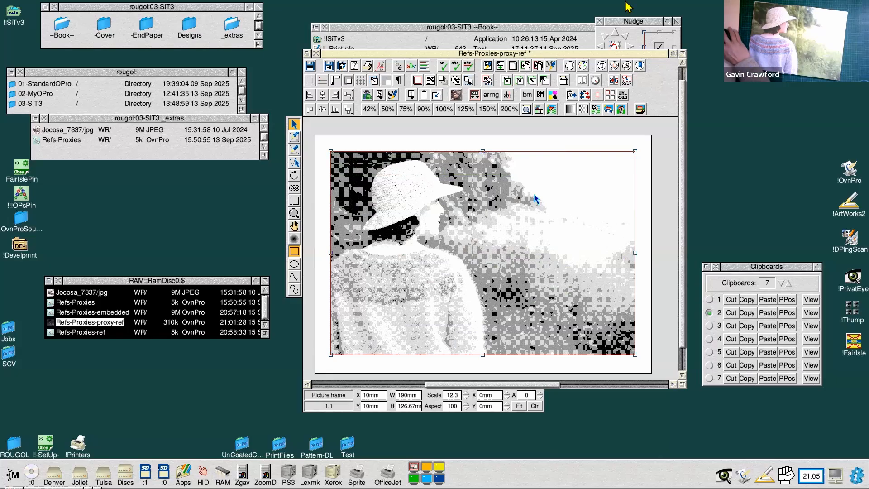
left_click(552, 110)
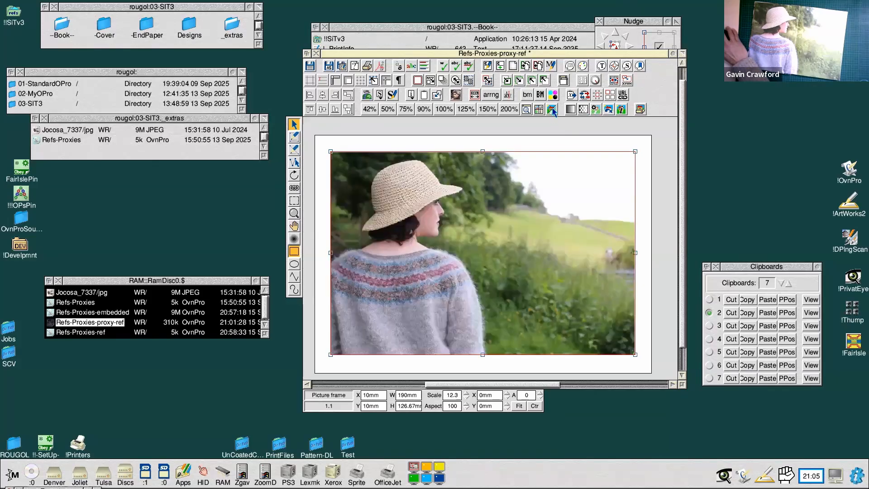
left_click(553, 111)
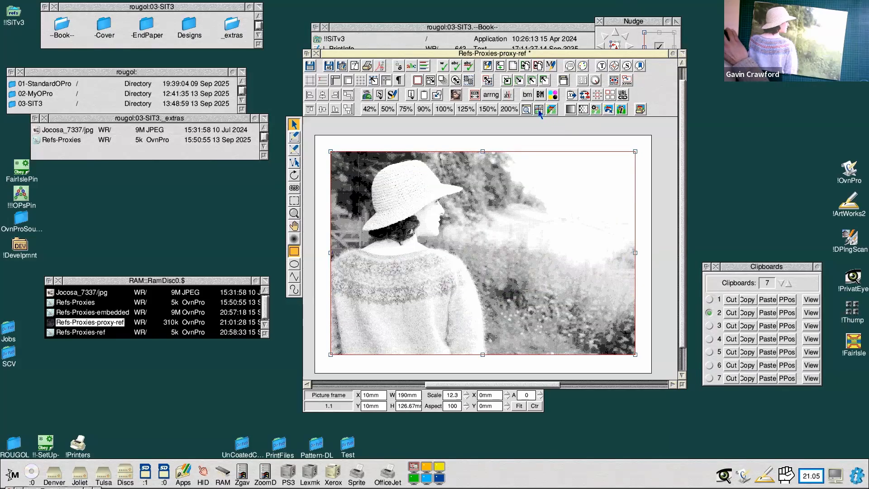
left_click(539, 110)
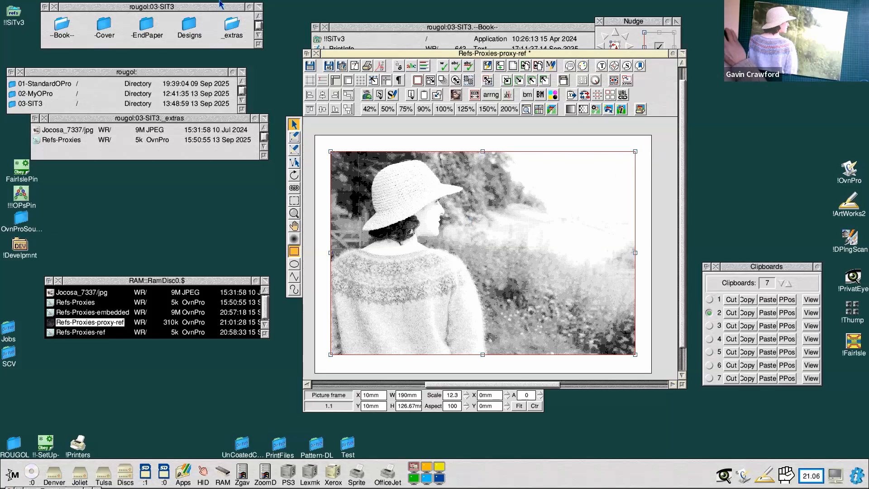
Close Refs-Proxies-proxy-ref without saving its changes and open the !Sitv3-3a_PrintEdition1 document from the Book directory
left_click(316, 53)
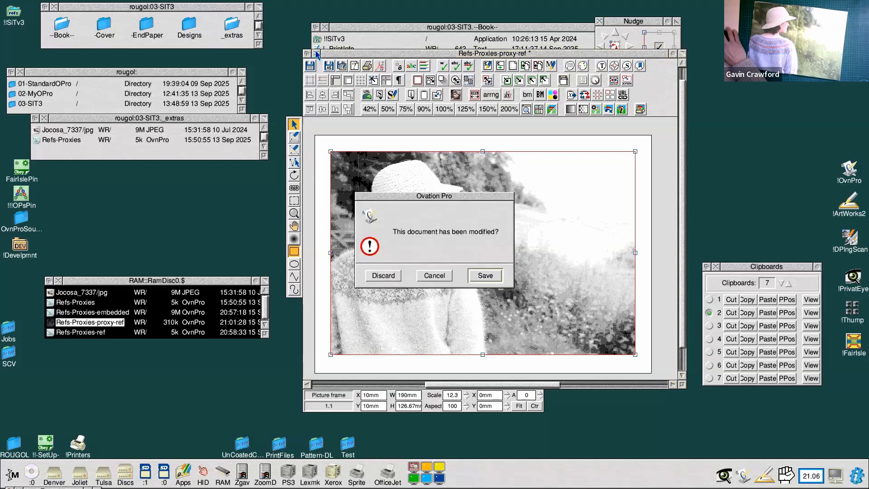
left_click(383, 276)
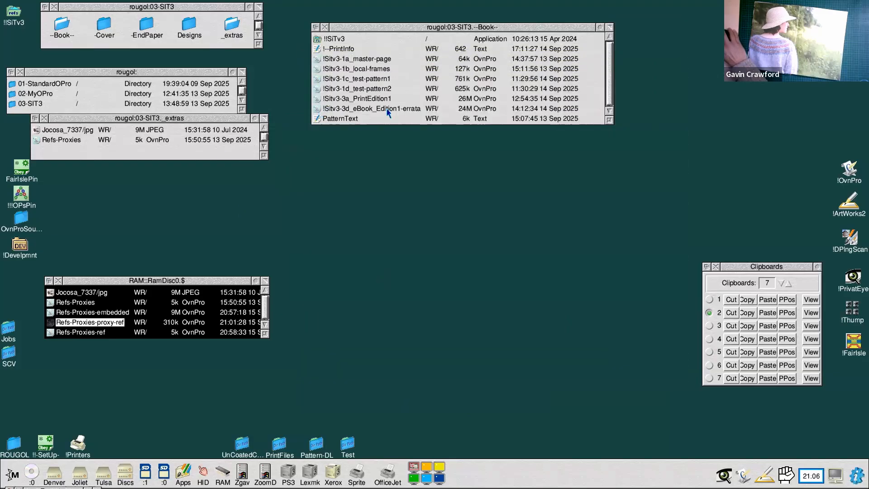
double_click(375, 98)
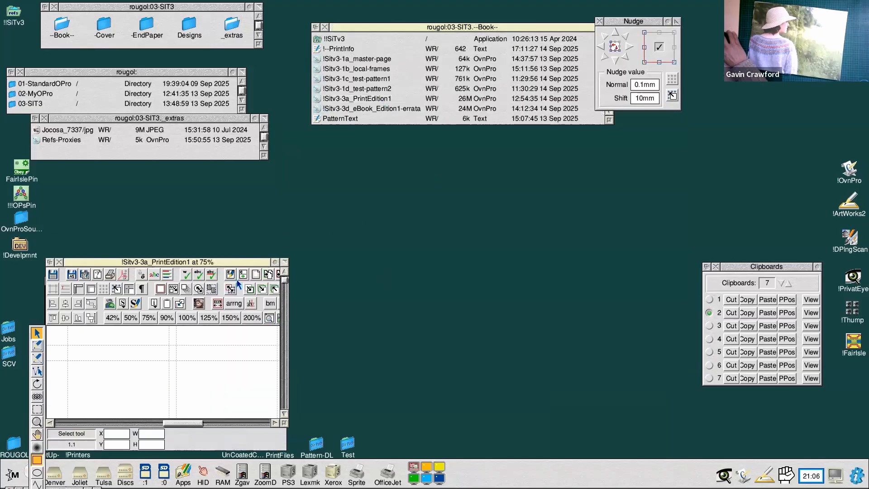
Enlarge and reposition the !Sitv3-3a_PrintEdition1 window to fill most of the desktop
left_click_drag(248, 263, 413, 45)
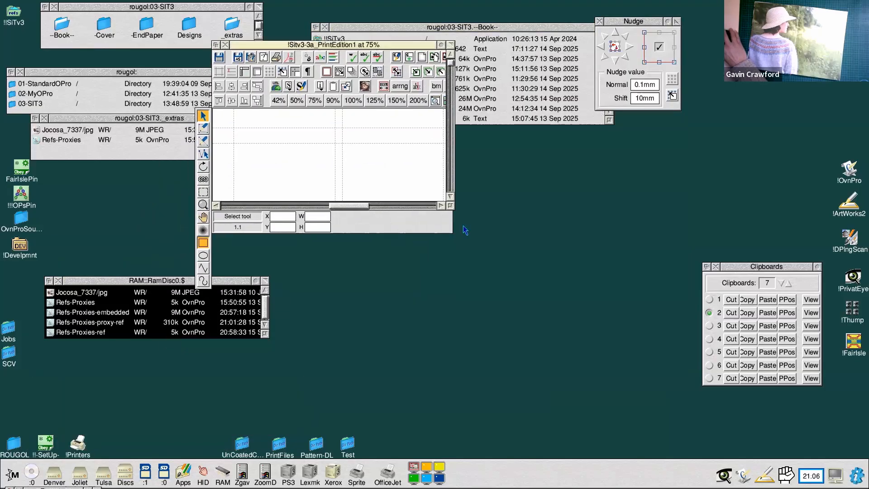
left_click_drag(451, 206, 783, 447)
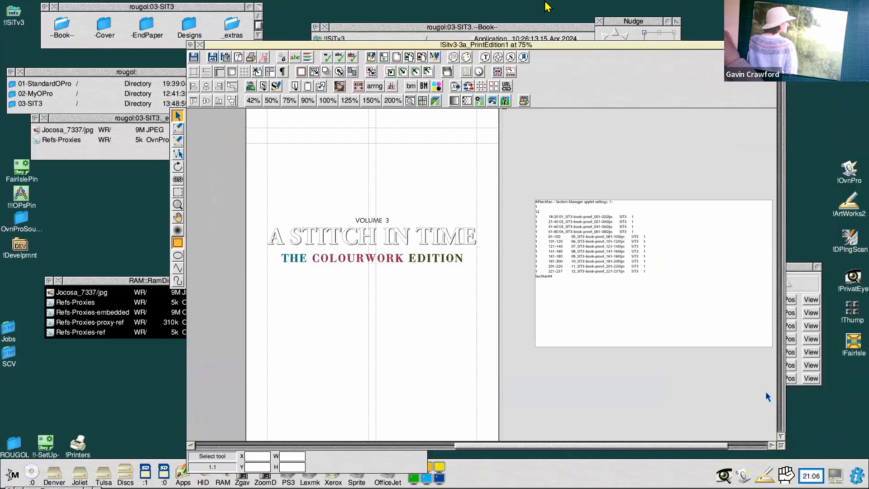
left_click_drag(437, 44, 371, 45)
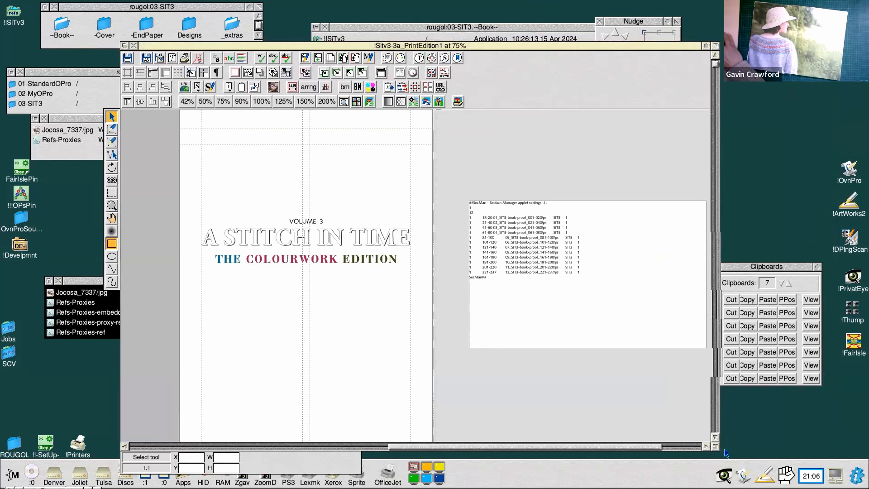
left_click_drag(716, 446, 604, 451)
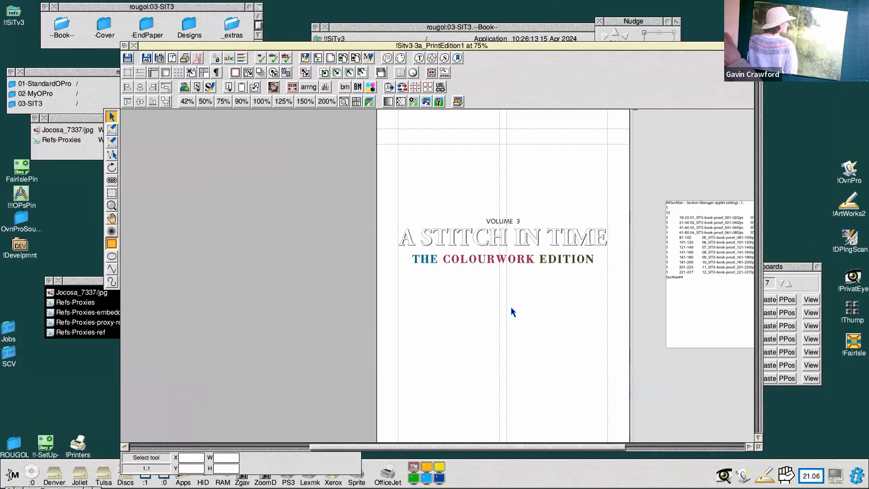
Browse the print edition from the title page to pages 2 and 3 and examine the proxy picture on page 2
scroll(618, 268, "down", 2)
scroll(618, 269, "down", 1)
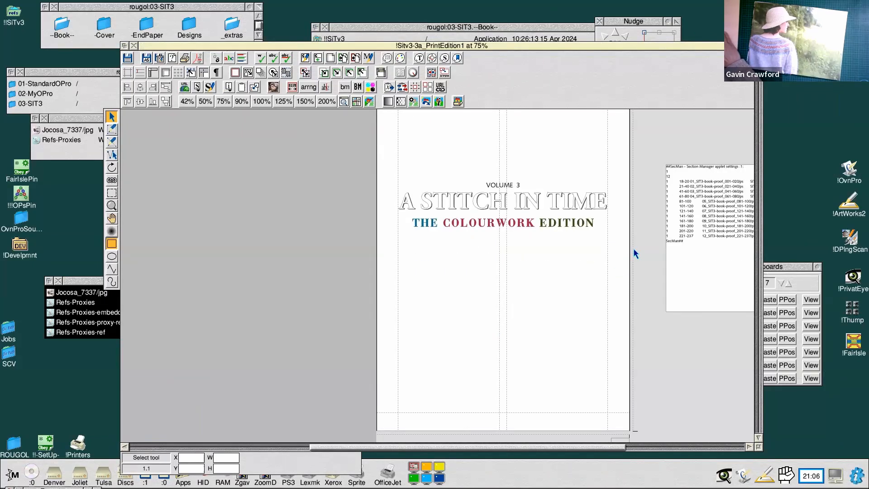
scroll(642, 242, "down", 2)
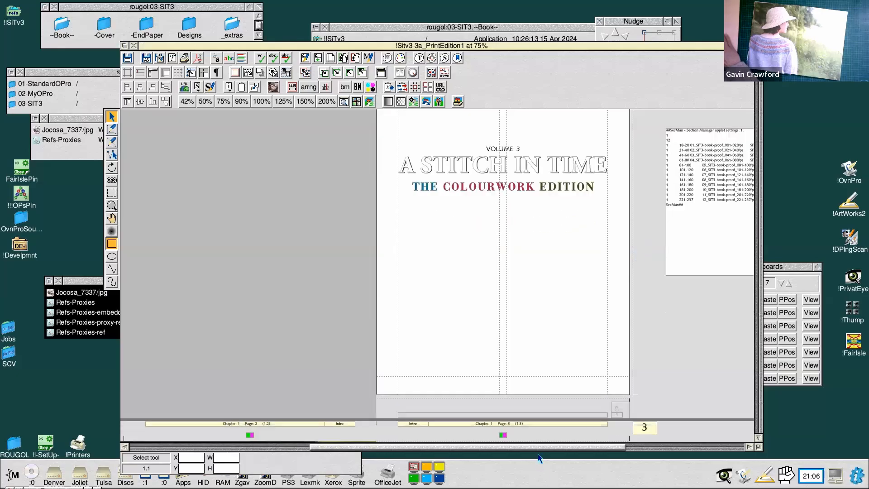
left_click_drag(539, 447, 522, 453)
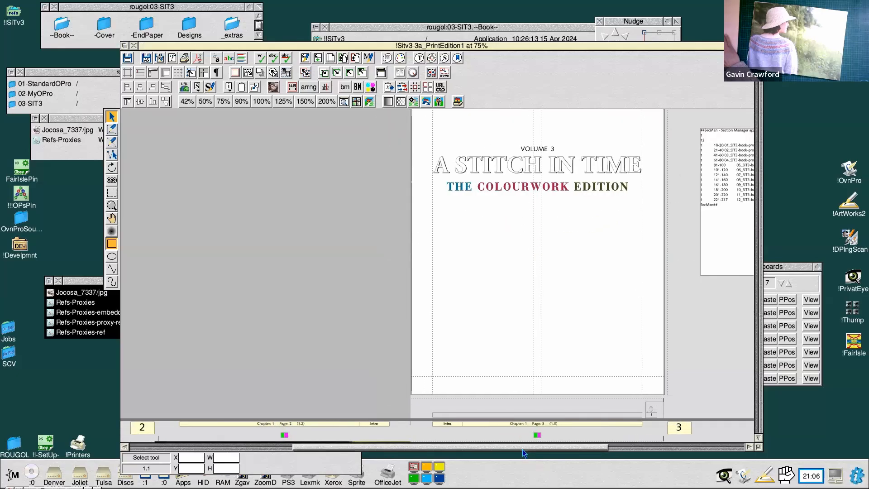
left_click(604, 333)
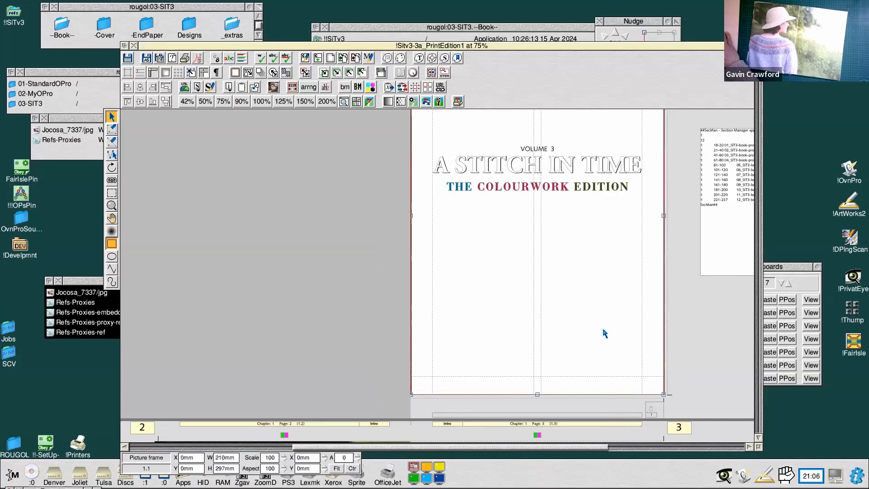
scroll(676, 314, "down", 2)
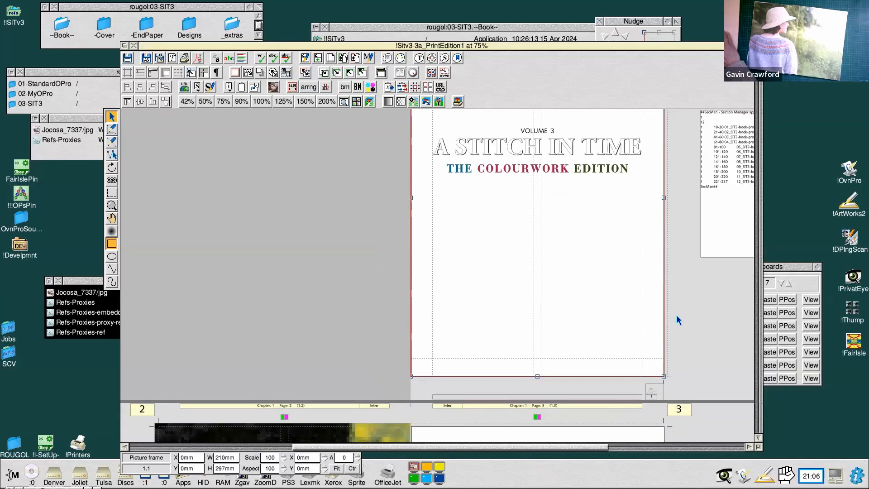
scroll(682, 320, "down", 2)
scroll(683, 320, "down", 2)
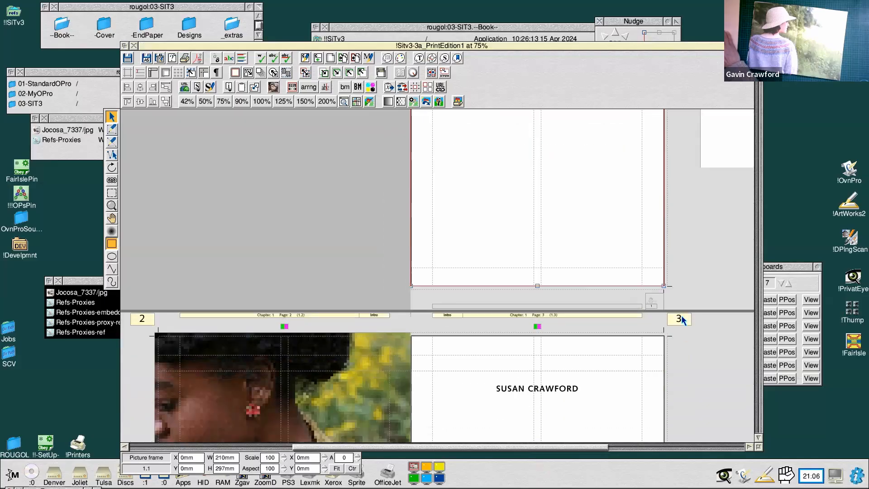
scroll(685, 284, "down", 6)
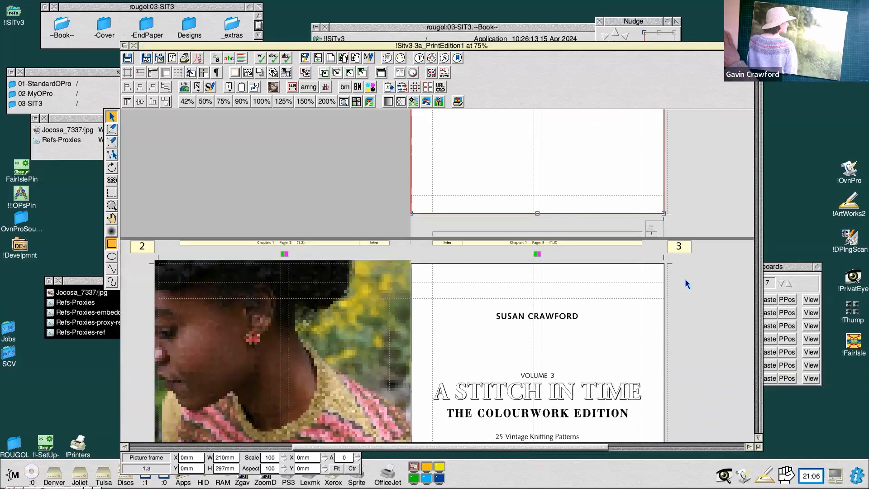
scroll(685, 280, "down", 2)
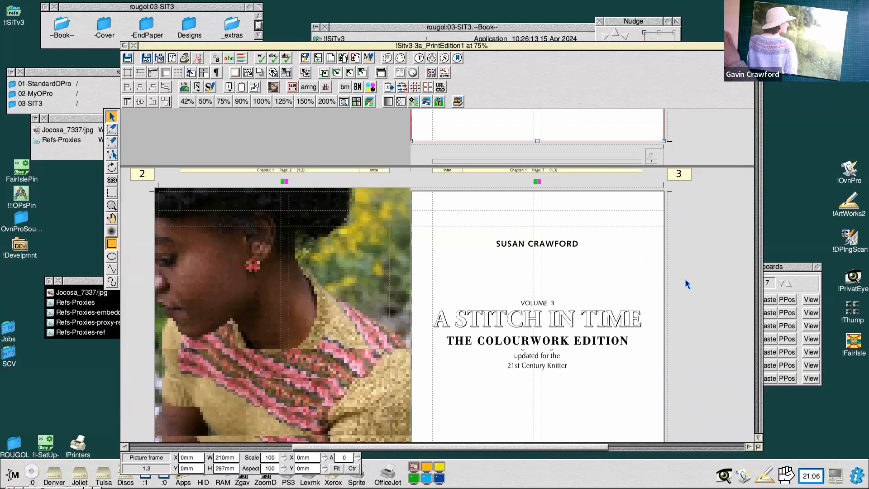
scroll(685, 279, "down", 2)
scroll(686, 284, "down", 2)
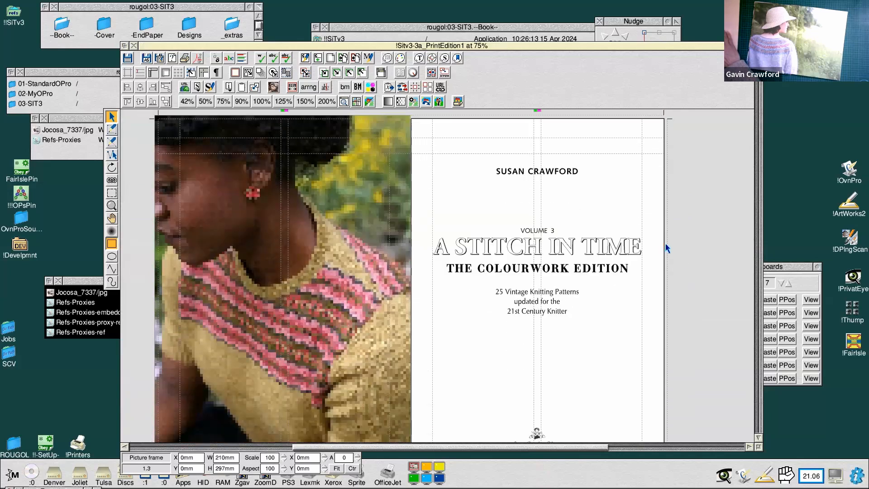
Move and enlarge the !Sitv3-3a_PrintEdition1 window so the full height of the pages 2 and 3 spread fits on screen
left_click_drag(637, 48, 624, 24)
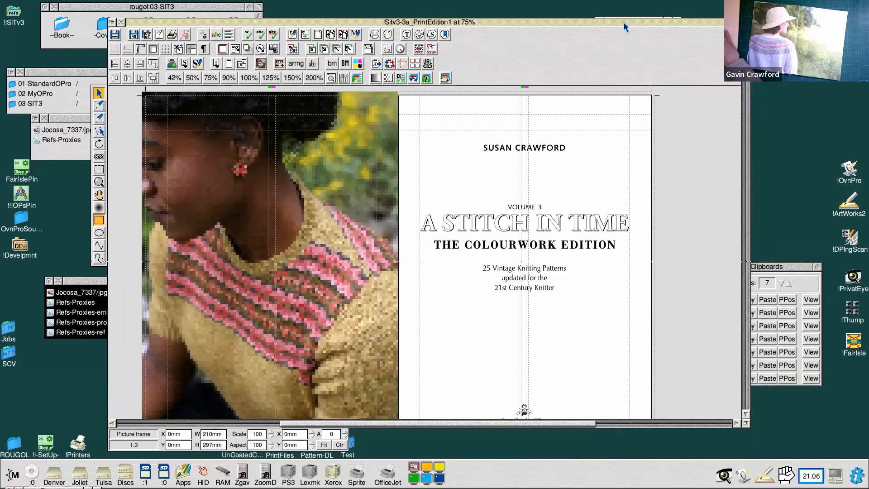
left_click_drag(746, 430, 756, 472)
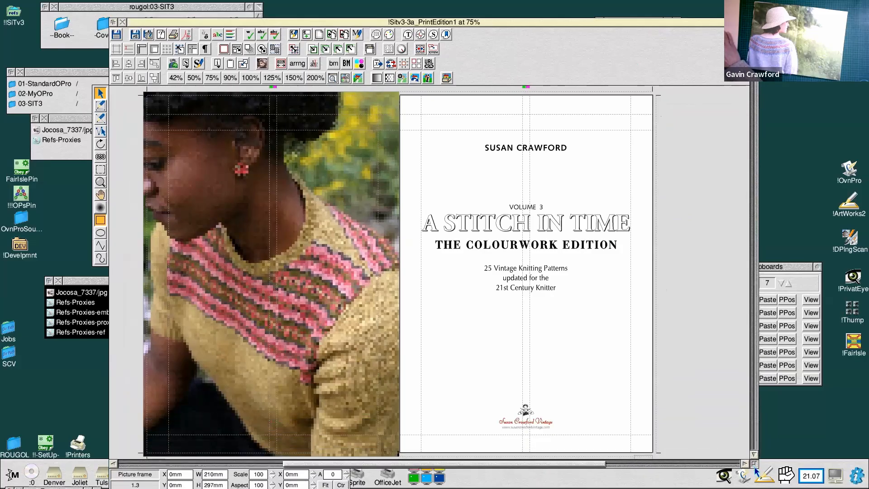
left_click_drag(594, 24, 585, 14)
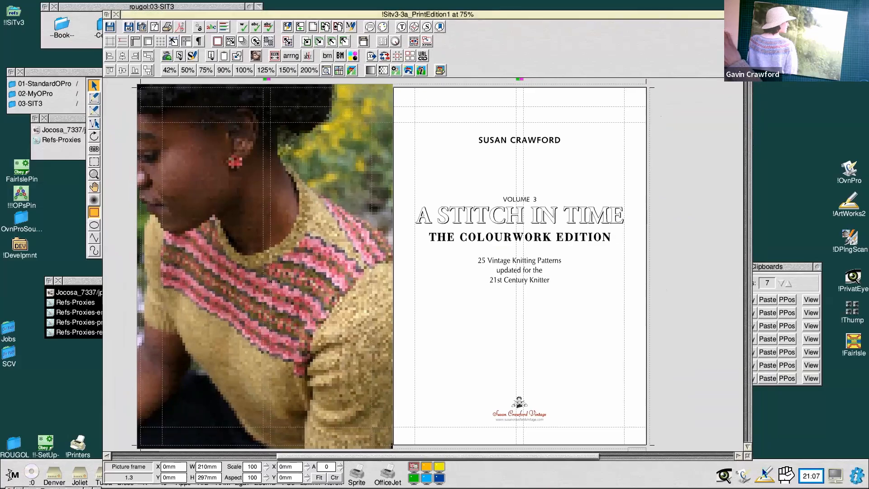
left_click_drag(749, 456, 741, 461)
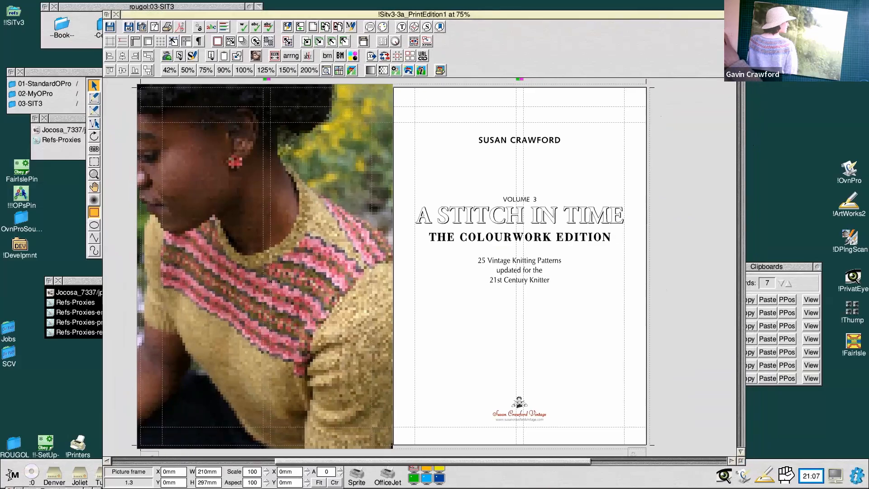
Check the reference path of the page 2 picture and the directory holding its source JPEG, leaving the reference unaltered
left_click(310, 300)
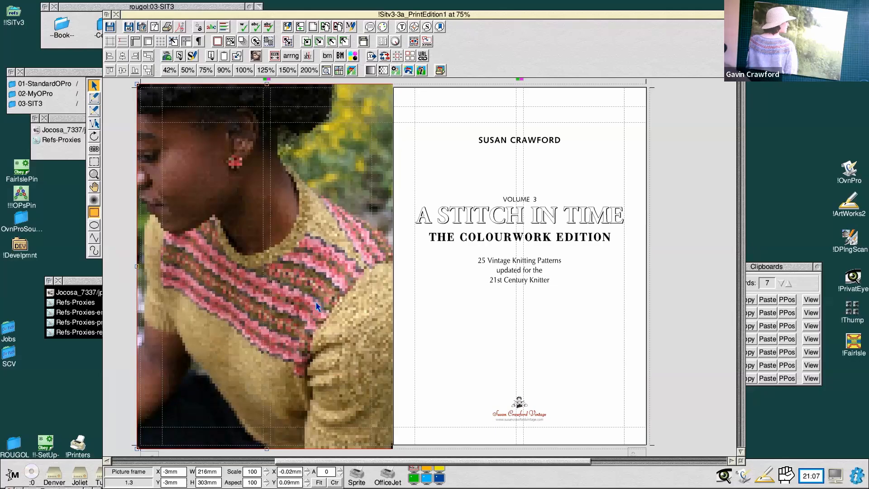
double_click(317, 304)
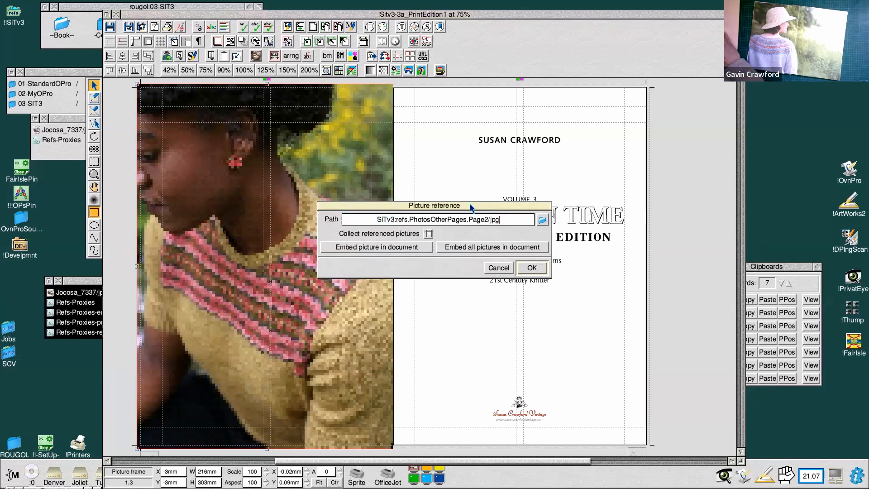
left_click_drag(470, 207, 474, 208)
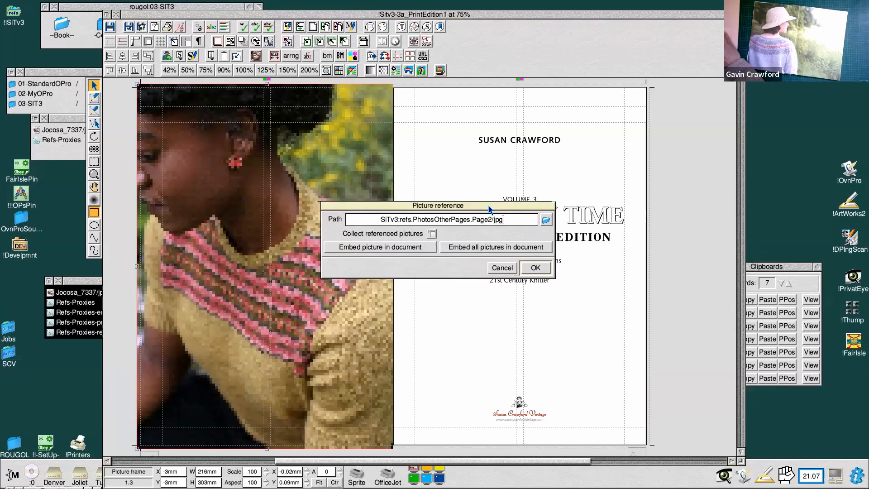
left_click(546, 221)
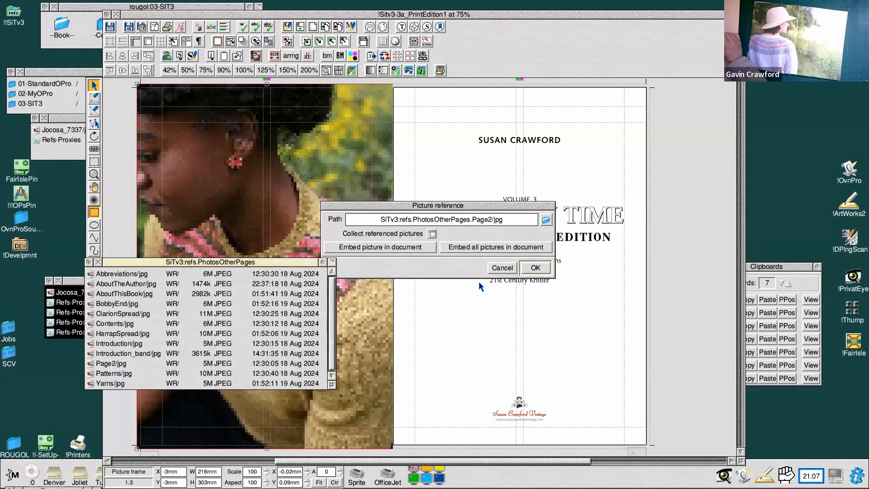
left_click(99, 262)
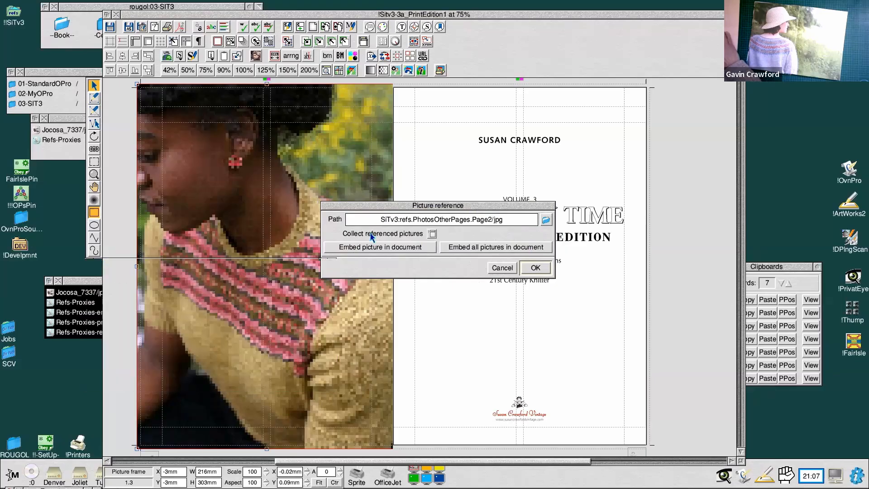
left_click(490, 269)
scroll(490, 269, "down", 2)
scroll(490, 269, "up", 2)
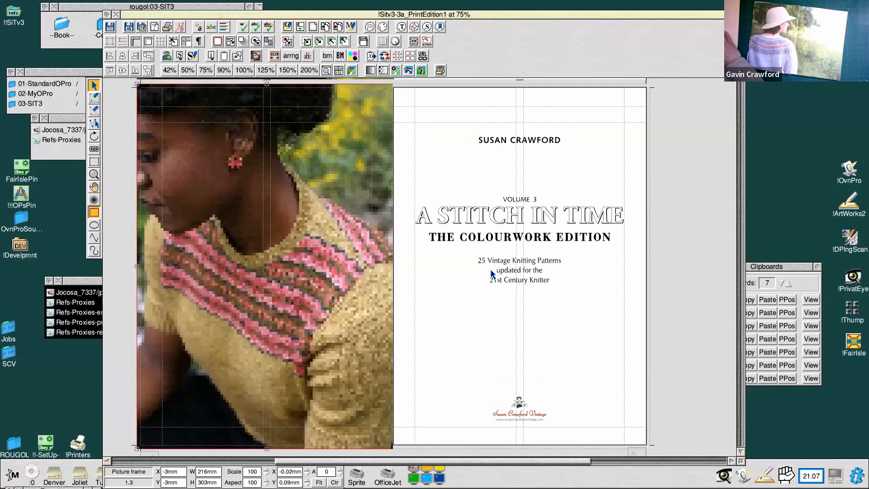
left_click_drag(486, 462, 484, 462)
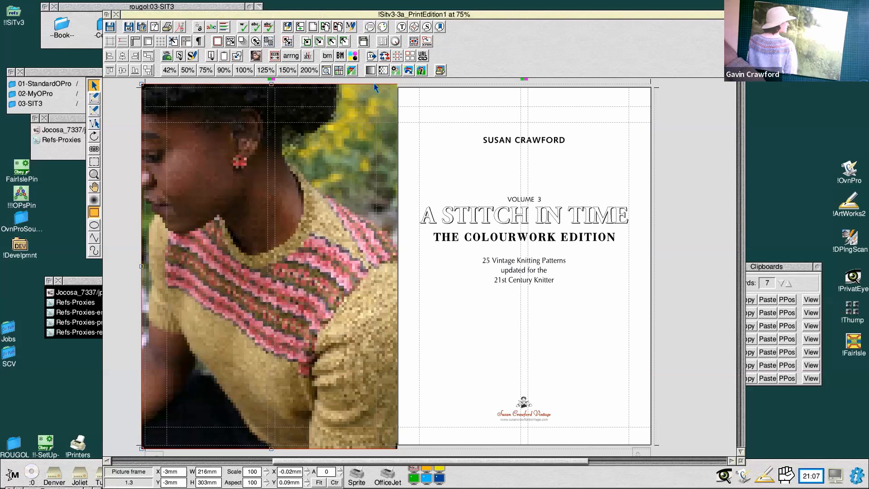
left_click(686, 143)
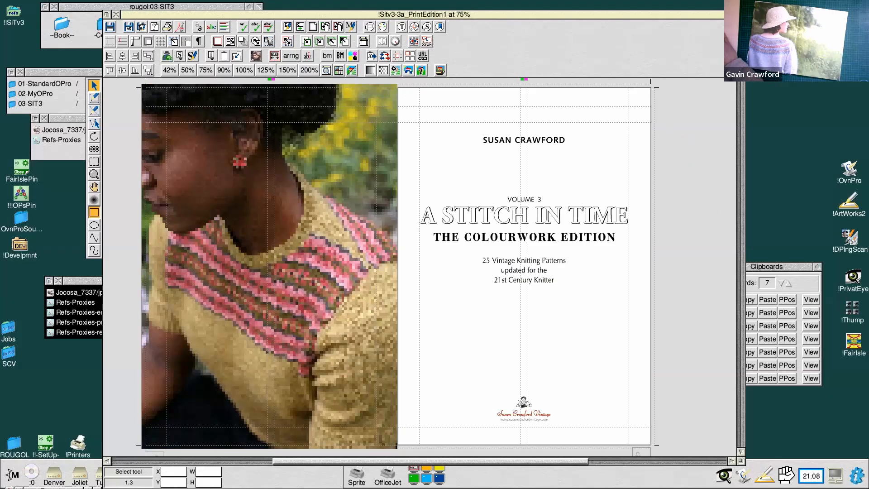
Browse the book from the title spread through the Introduction and the Peggy pattern to the pages around 51, examining the picture proxies
scroll(420, 267, "up", 1)
scroll(420, 267, "down", 15)
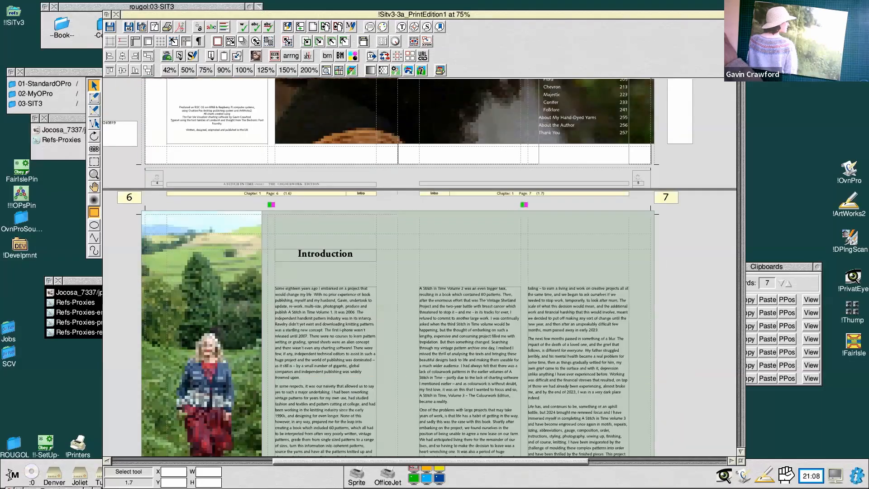
scroll(420, 267, "down", 15)
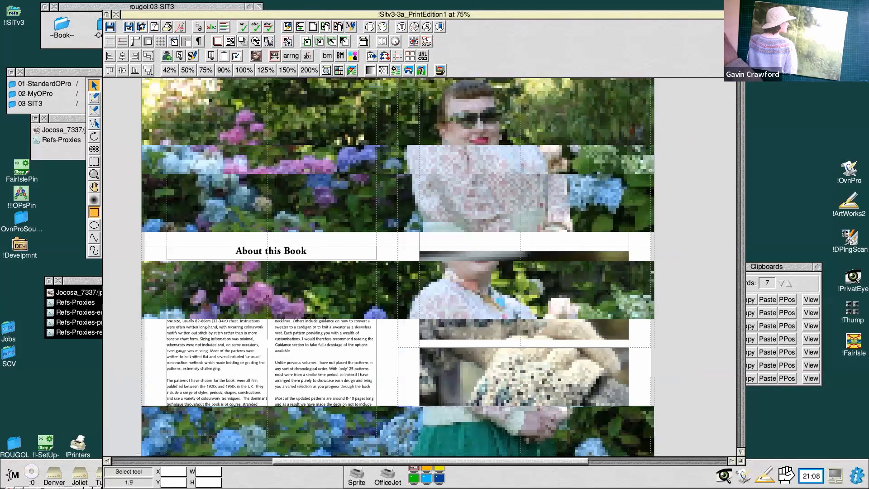
scroll(420, 267, "down", 5)
scroll(419, 267, "down", 15)
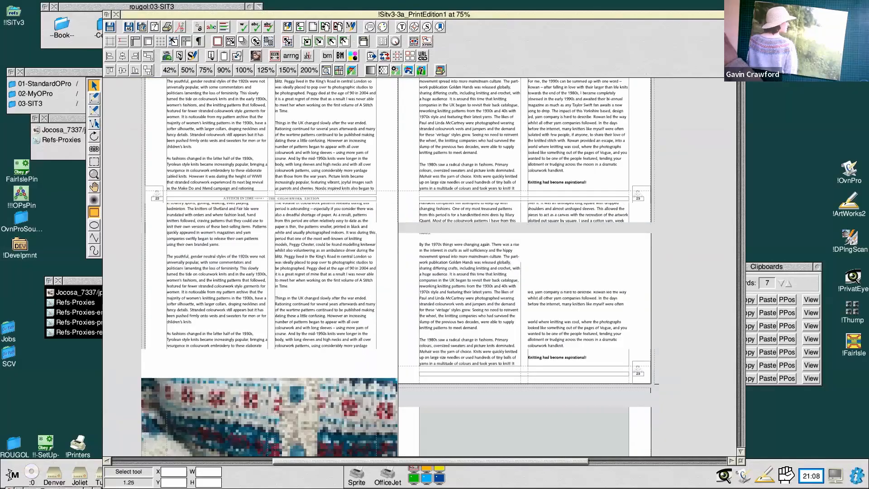
scroll(419, 267, "down", 20)
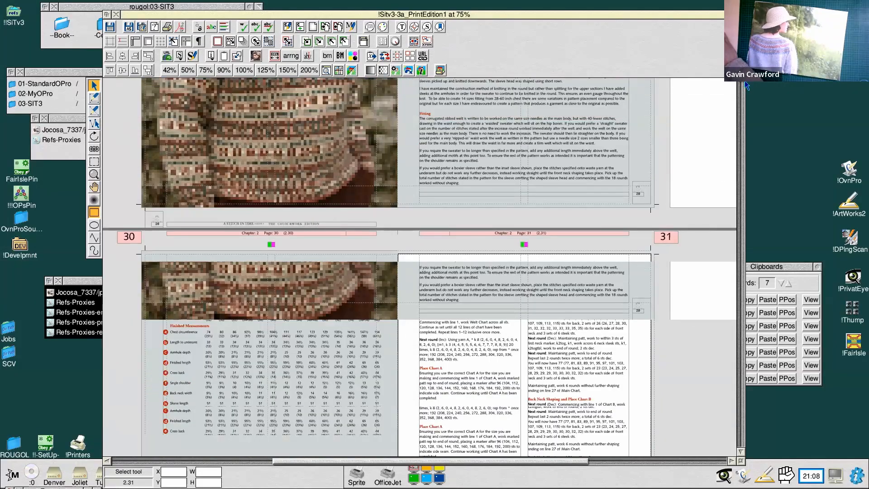
scroll(745, 81, "down", 10)
scroll(742, 90, "down", 15)
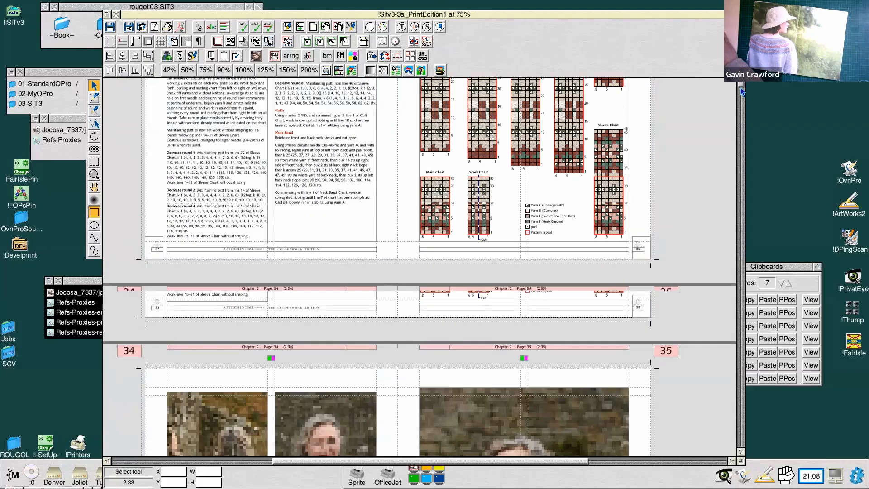
left_click_drag(741, 88, 740, 97)
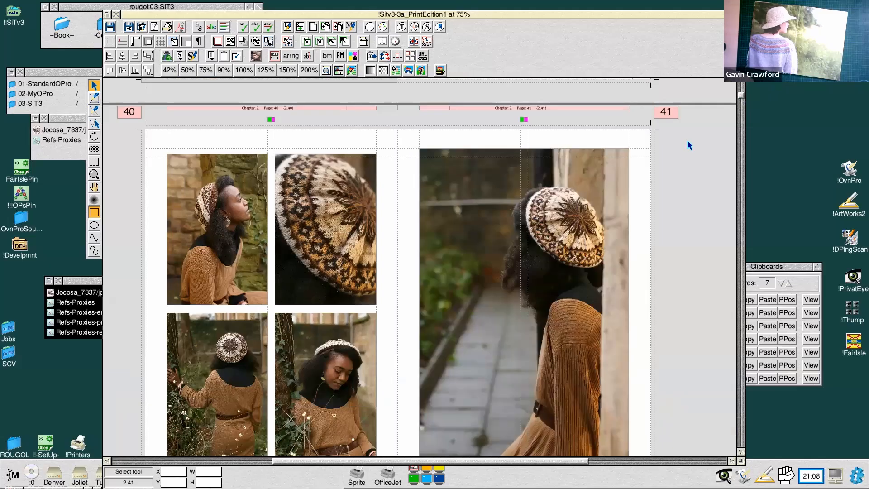
left_click(744, 102)
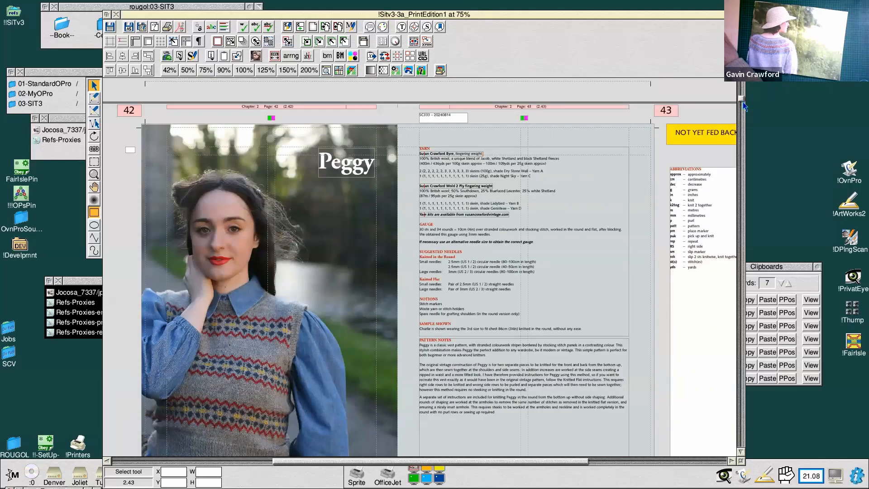
left_click_drag(740, 98, 741, 126)
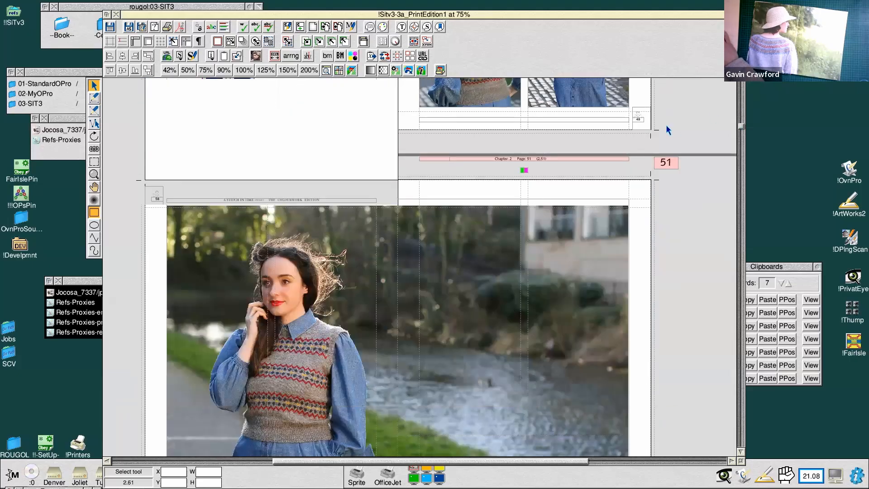
Go to the Poppy pattern spread and examine the picture information of its full-page photo
scroll(694, 159, "up", 3)
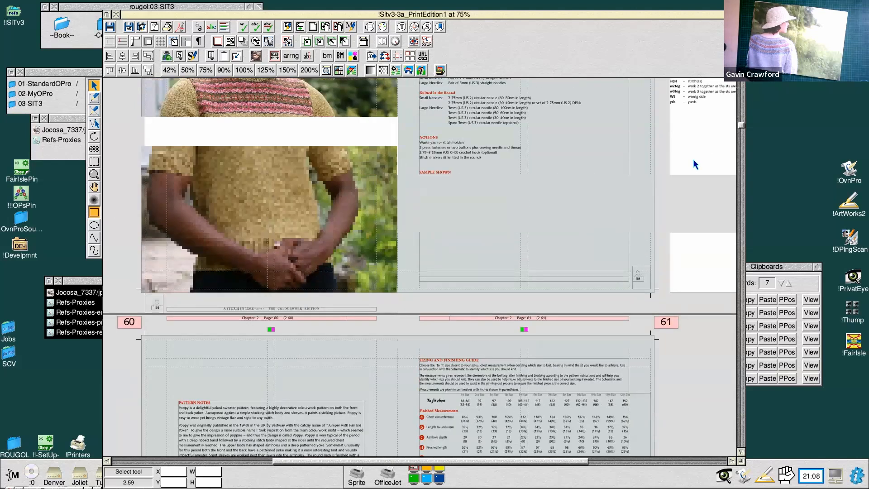
scroll(663, 201, "up", 2)
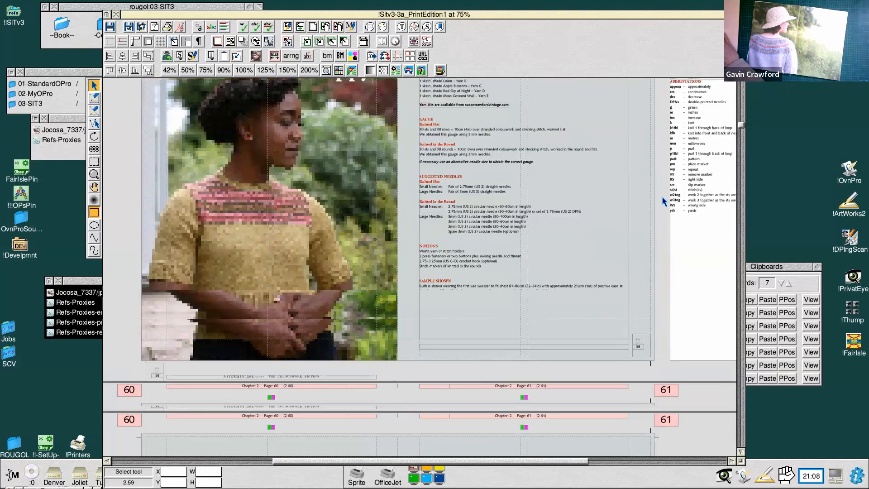
scroll(662, 196, "up", 1)
left_click(185, 169)
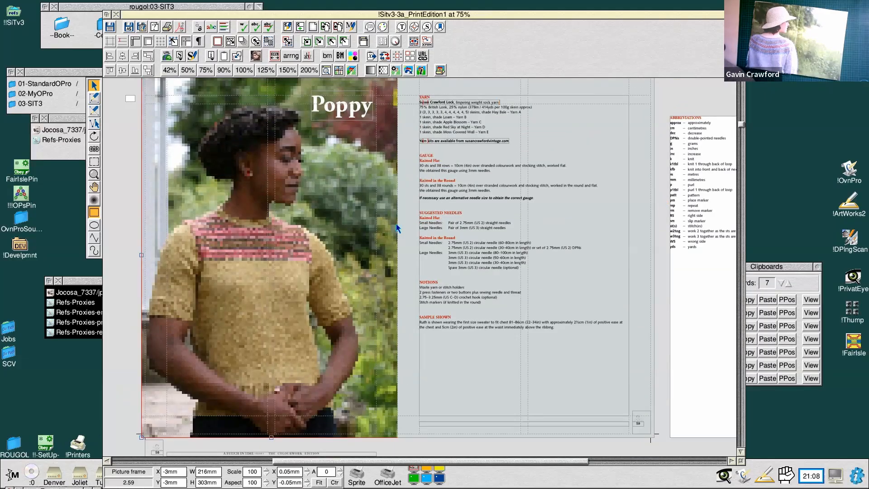
key("ctrl+i")
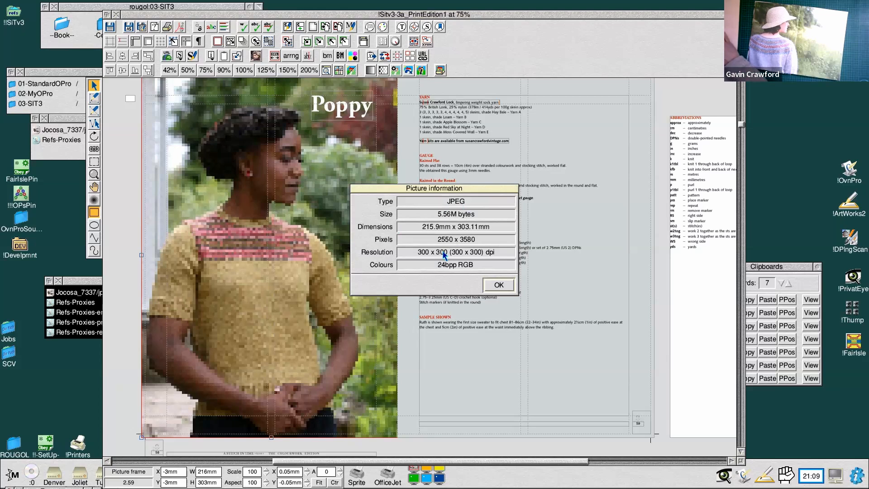
left_click(318, 295)
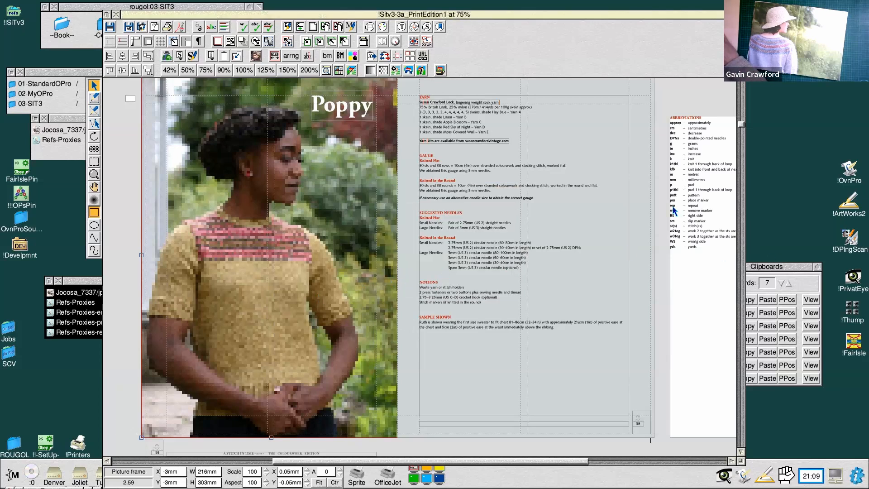
Reselect the Poppy photo and check its picture information once more
left_click(661, 201)
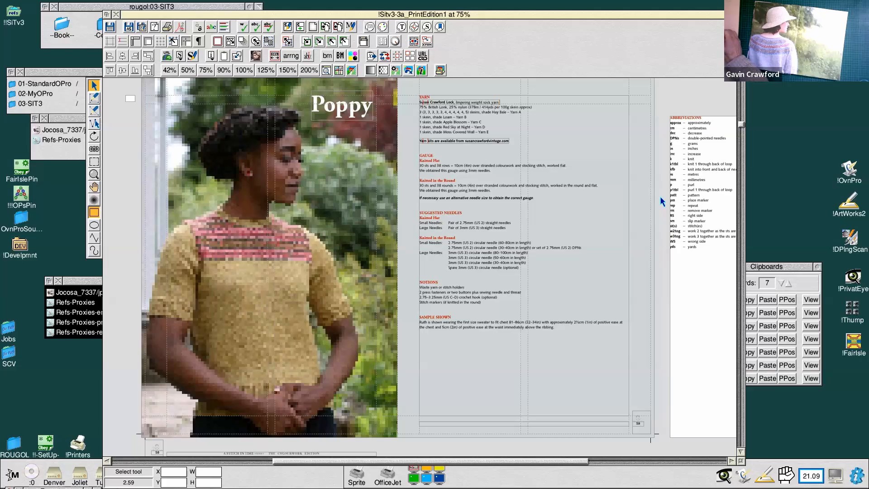
left_click(389, 204)
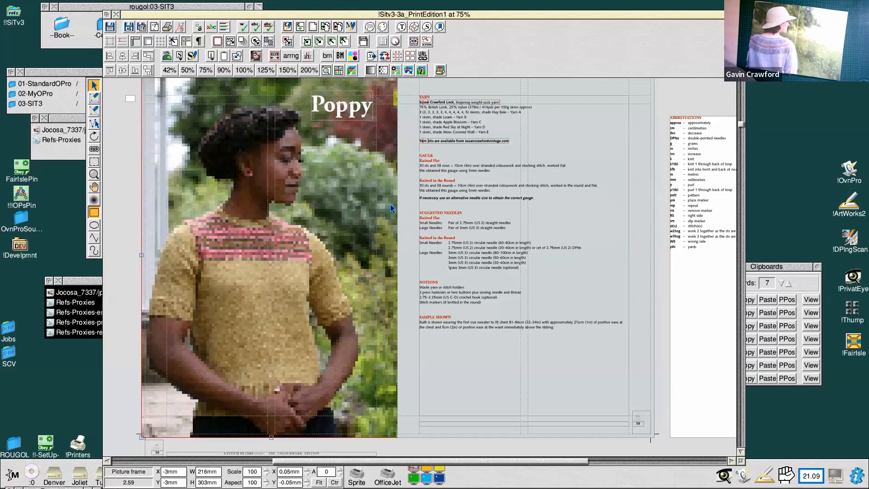
key("ctrl+i")
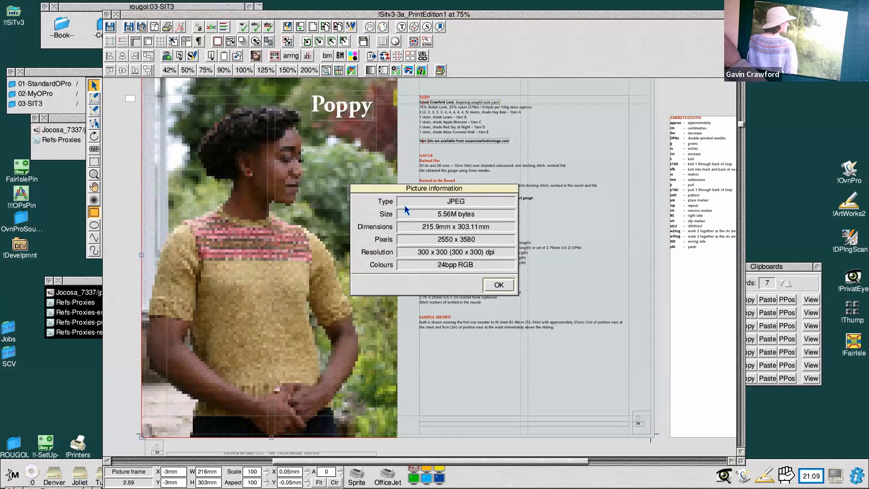
left_click(502, 288)
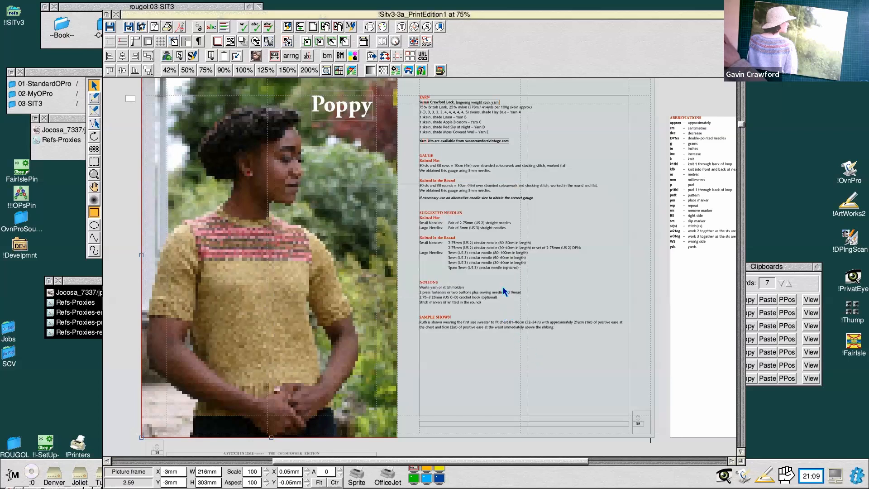
Enlarge the document window slightly and frame the complete Poppy spread with nothing selected
right_click(740, 453)
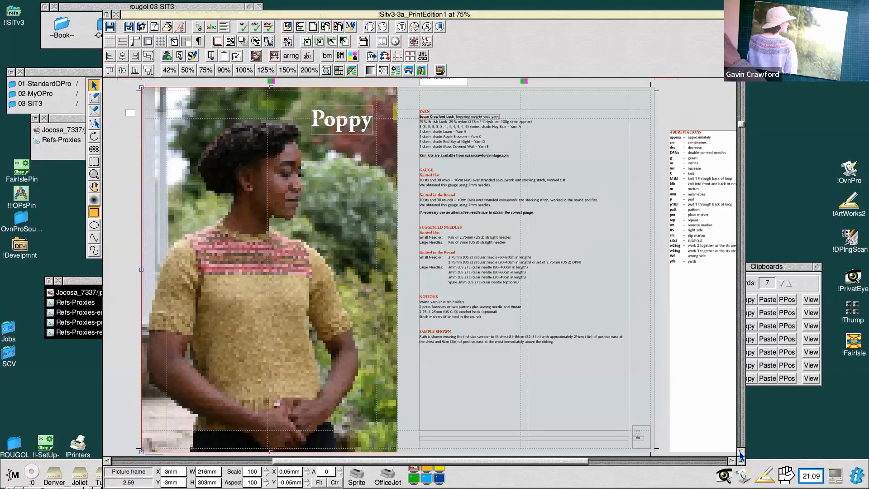
left_click_drag(740, 460, 744, 462)
left_click(742, 453)
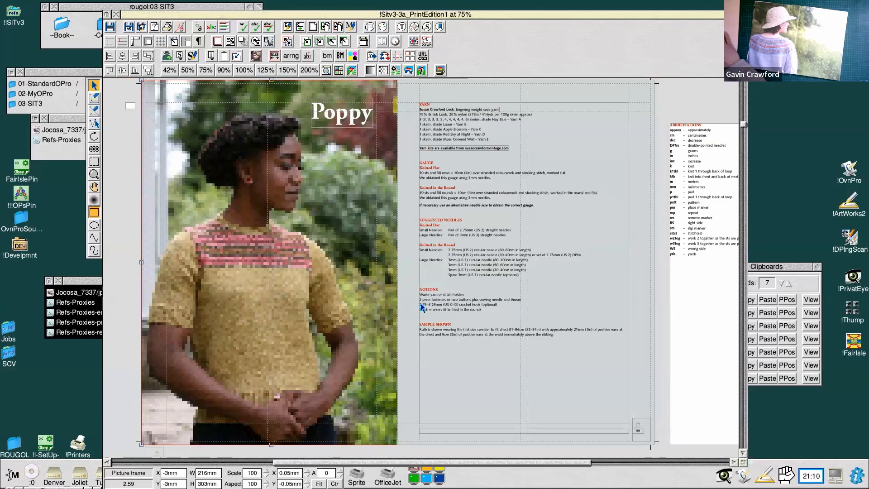
left_click(668, 330)
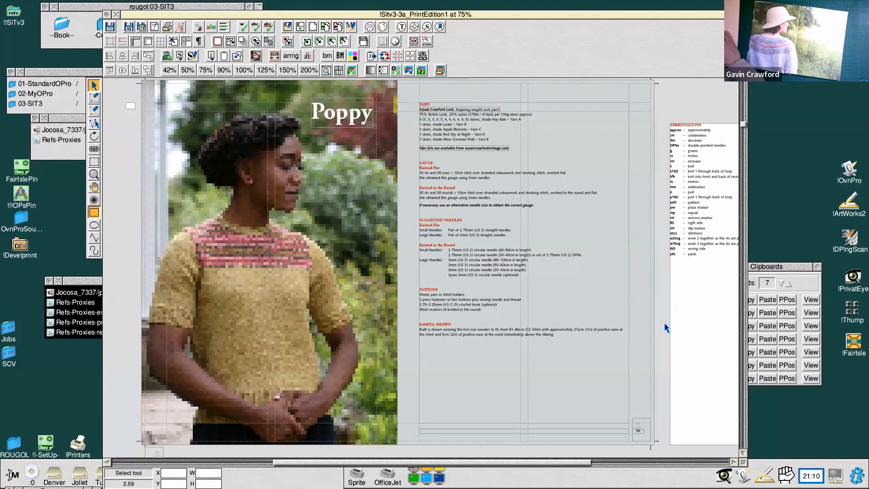
left_click_drag(563, 464, 552, 462)
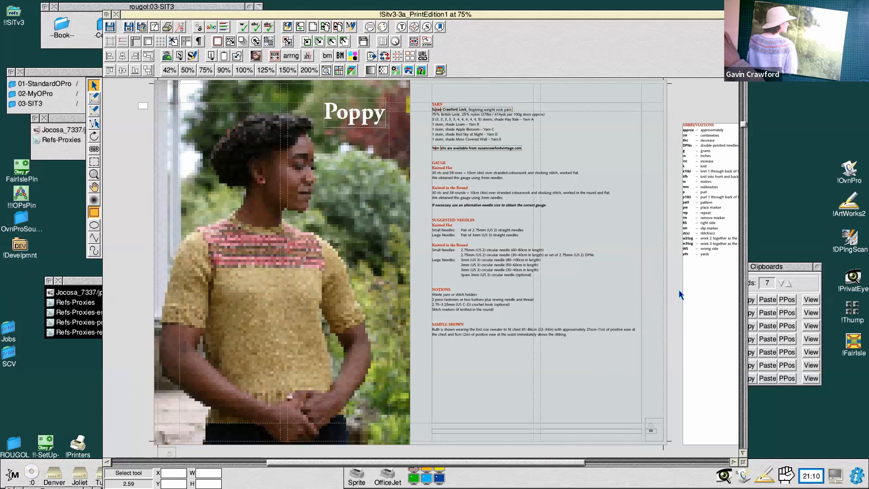
Go through the Poppy pattern pages to the knitting charts on page 65 and check the chart frame's picture reference
scroll(681, 279, "down", 2)
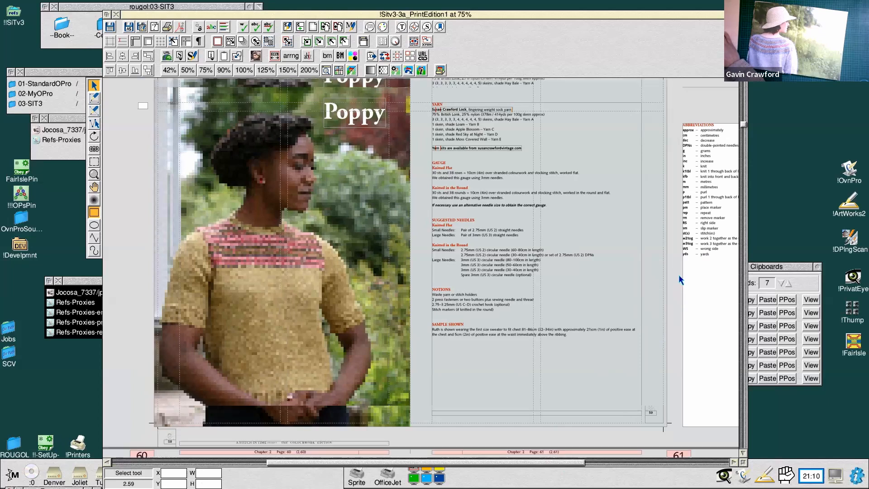
scroll(680, 280, "down", 8)
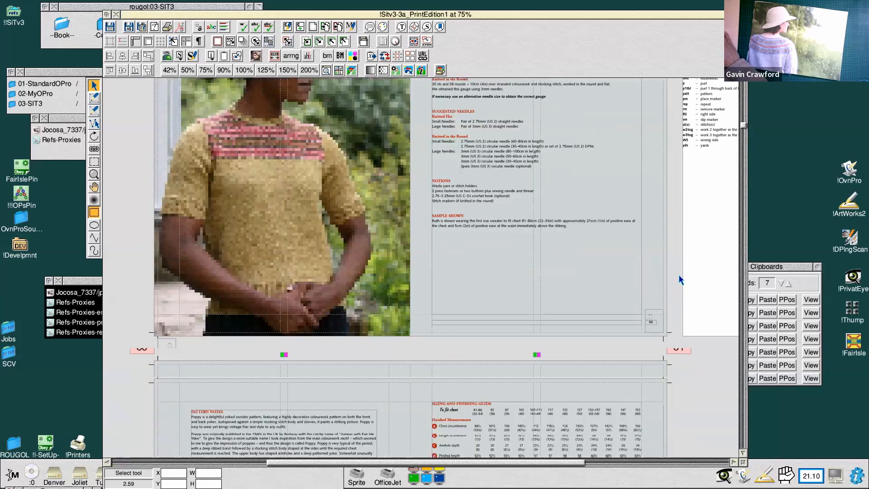
scroll(680, 279, "down", 6)
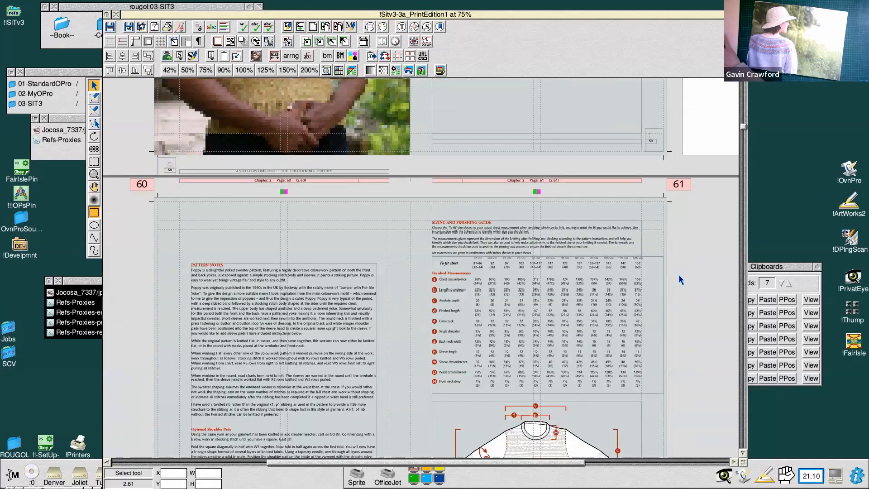
scroll(679, 275, "down", 6)
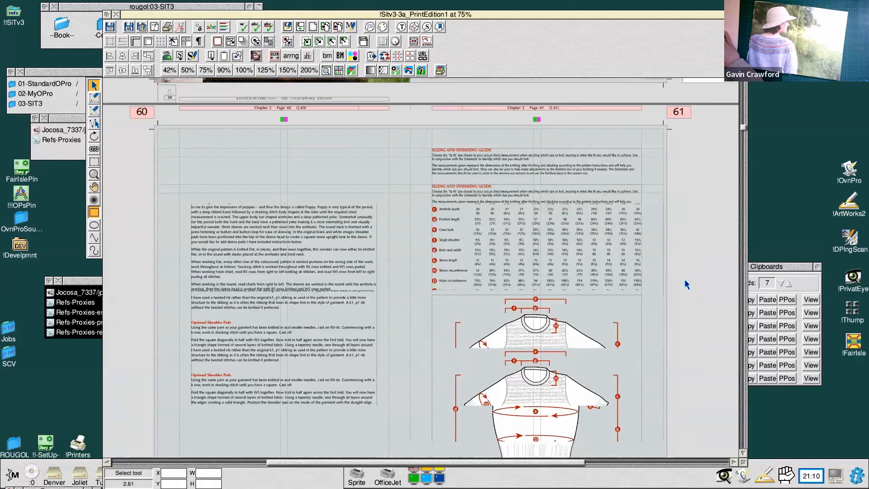
scroll(685, 285, "down", 11)
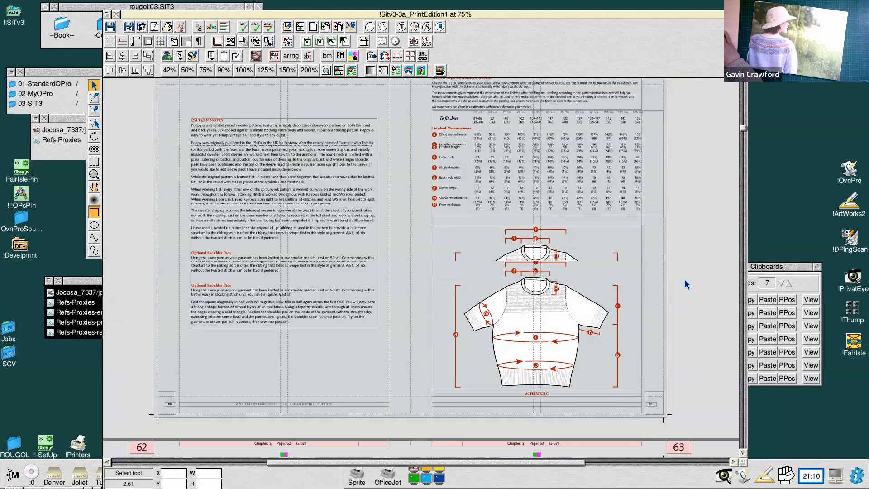
scroll(686, 284, "down", 14)
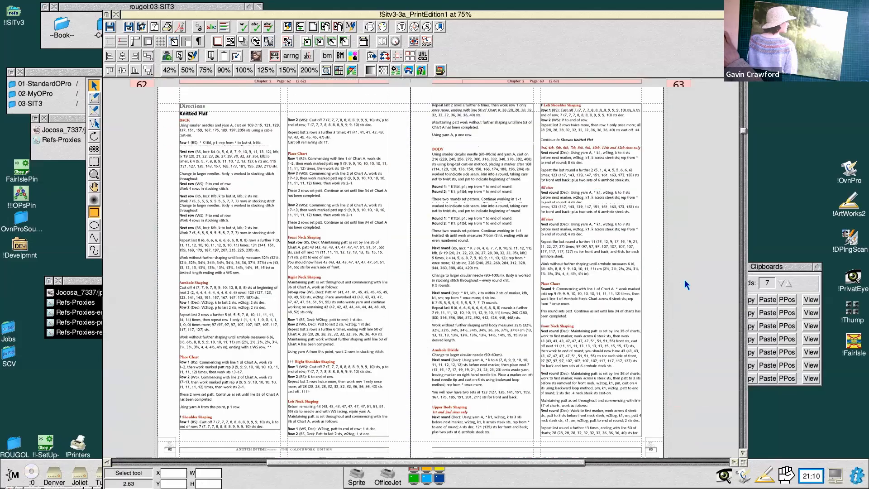
scroll(686, 285, "down", 20)
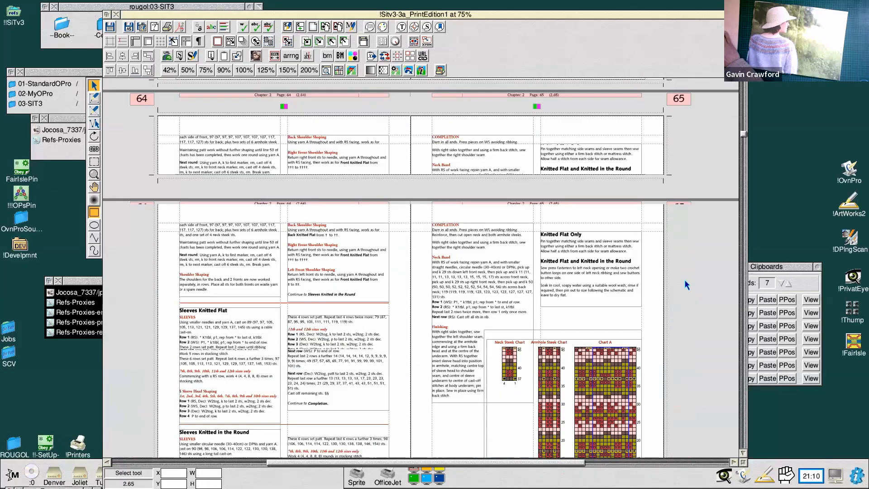
scroll(686, 284, "down", 4)
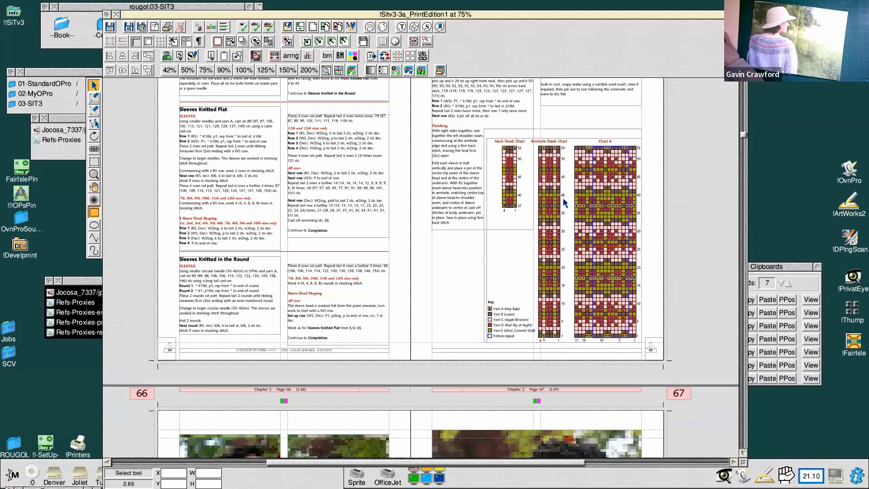
left_click(566, 237)
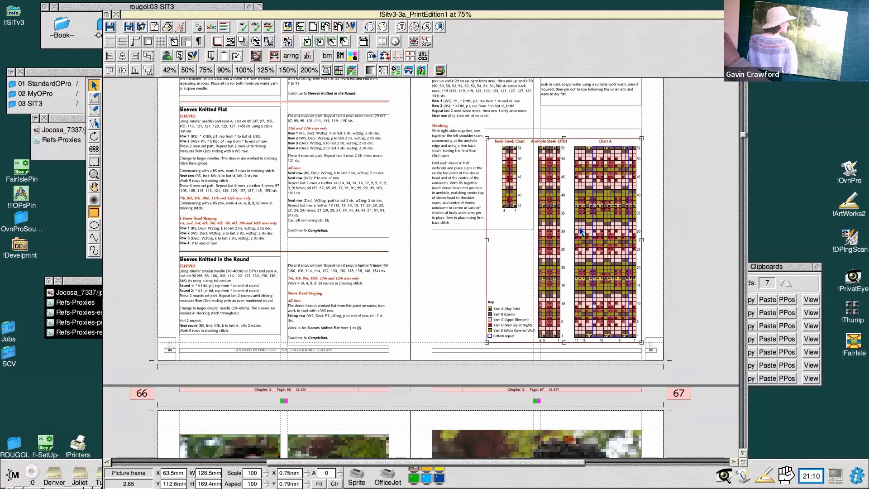
double_click(581, 232)
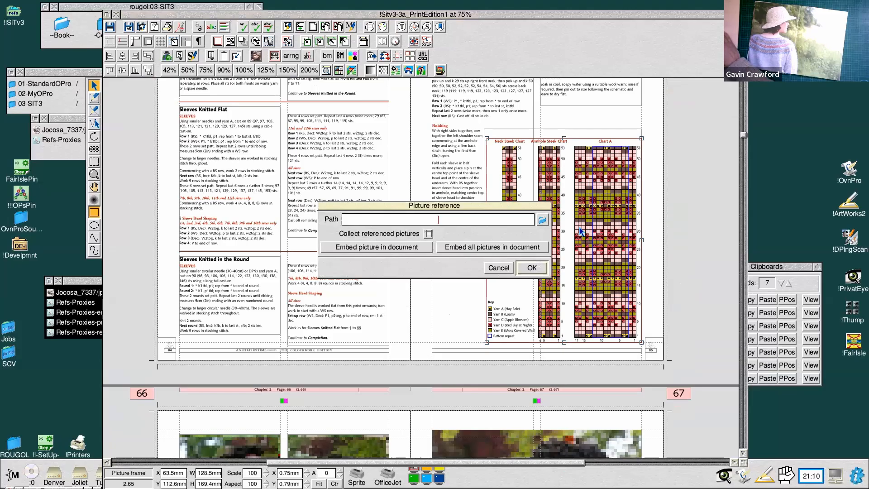
left_click(703, 238)
Examine the picture proxies on the Poppy photo spread on pages 66 and 67
scroll(699, 215, "down", 5)
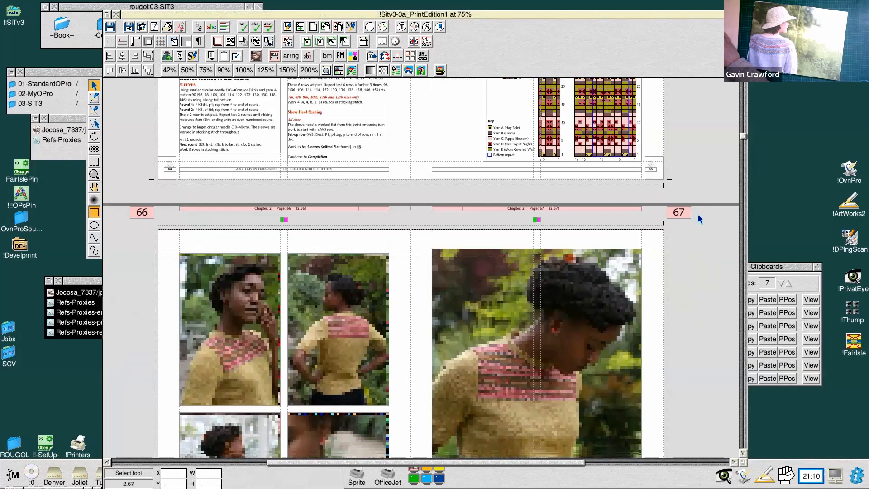
scroll(698, 216, "down", 1)
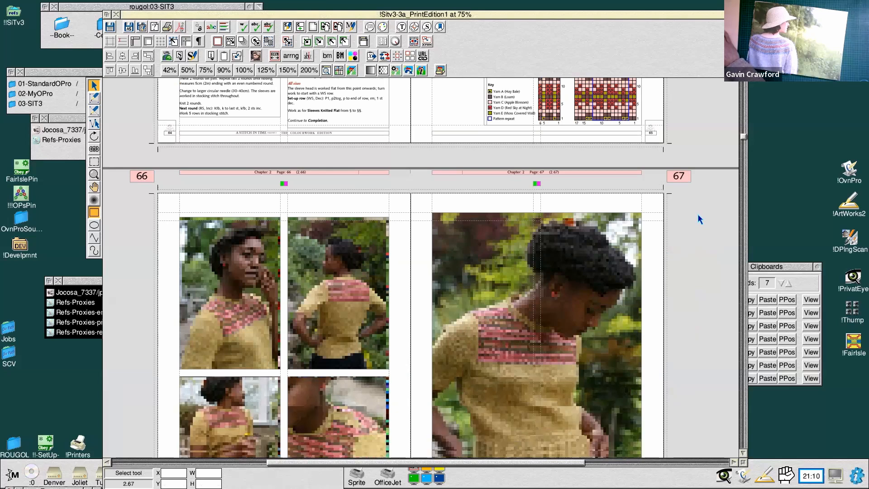
scroll(698, 216, "down", 1)
scroll(698, 215, "down", 1)
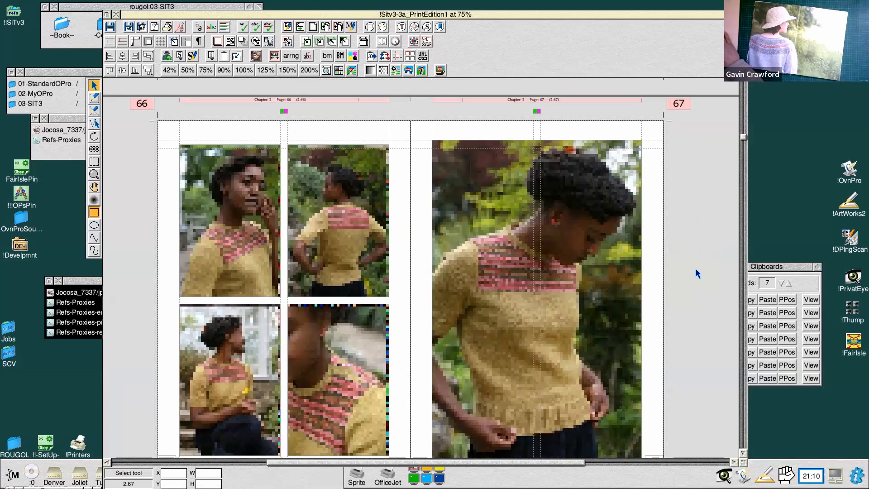
scroll(696, 274, "down", 1)
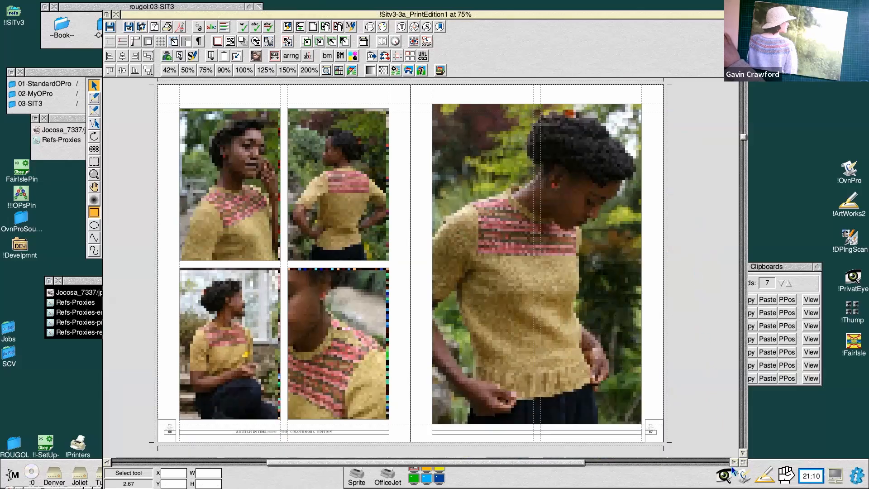
scroll(735, 451, "up", 1)
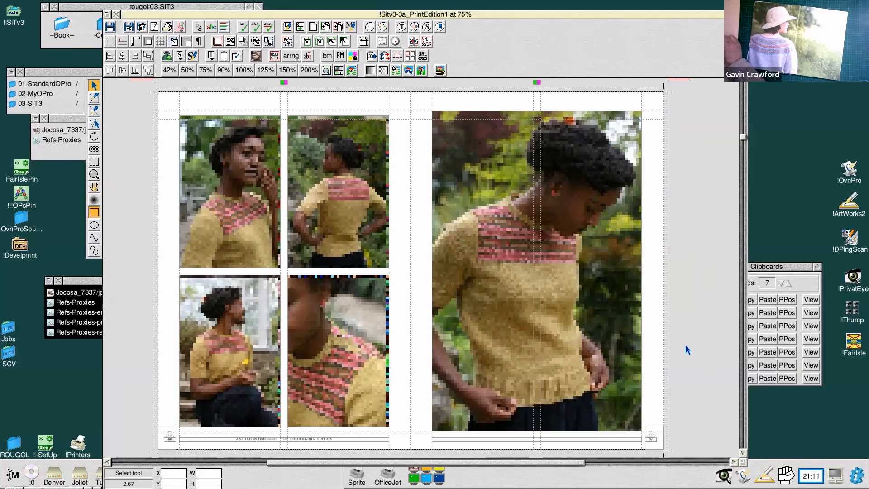
left_click(743, 452)
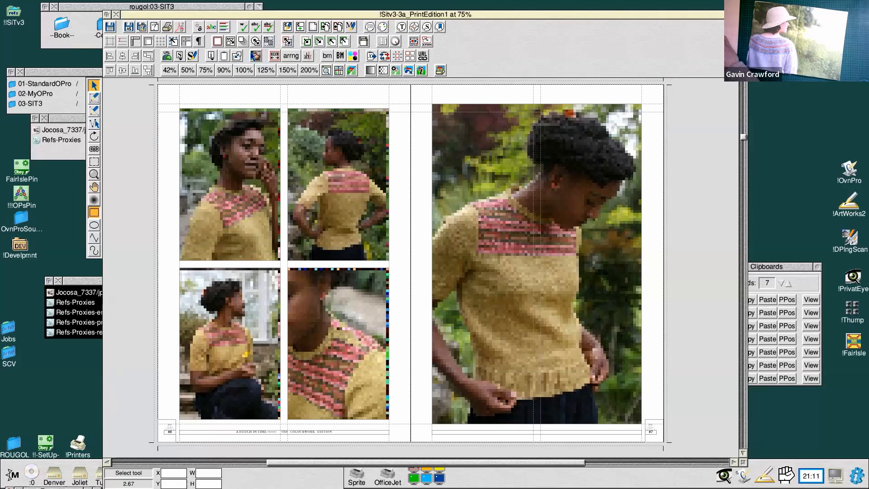
List all the book's referenced pictures, review the list through to its end and close it
left_click(256, 56)
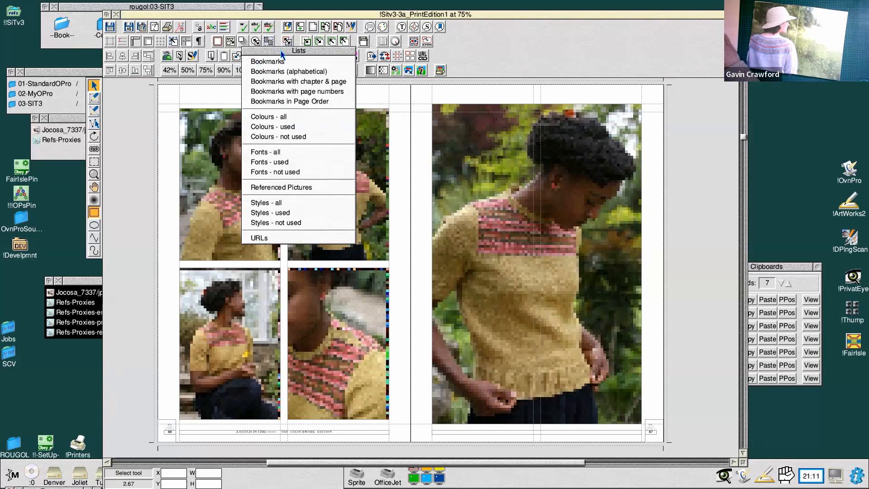
left_click(288, 187)
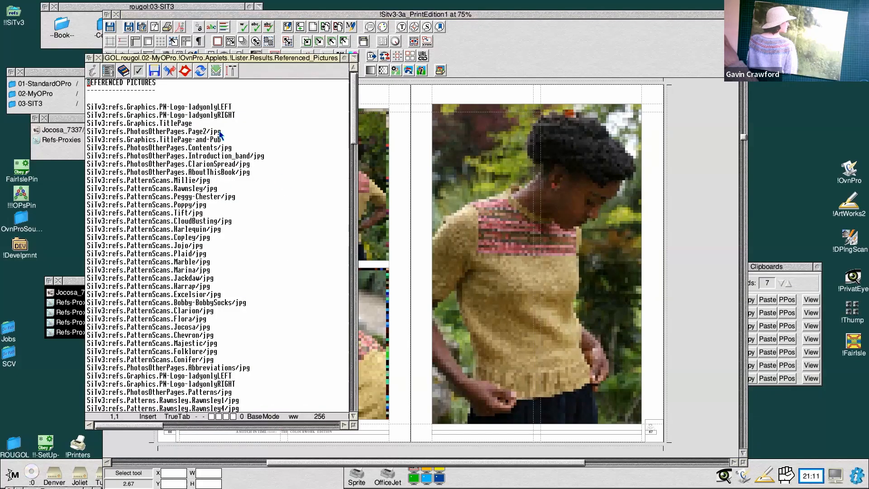
left_click_drag(354, 126, 352, 375)
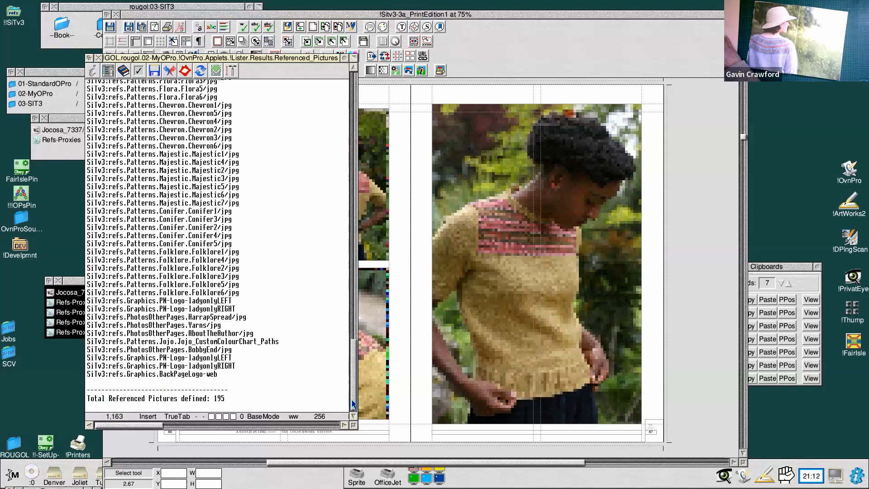
left_click(99, 57)
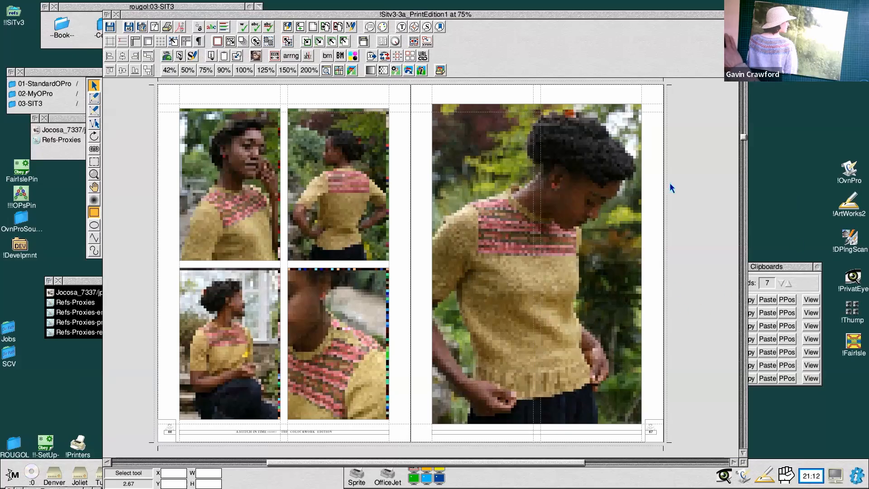
Close the book document and open Refs-Proxies-proxy-ref from the RAM disc in an enlarged window
left_click(632, 187)
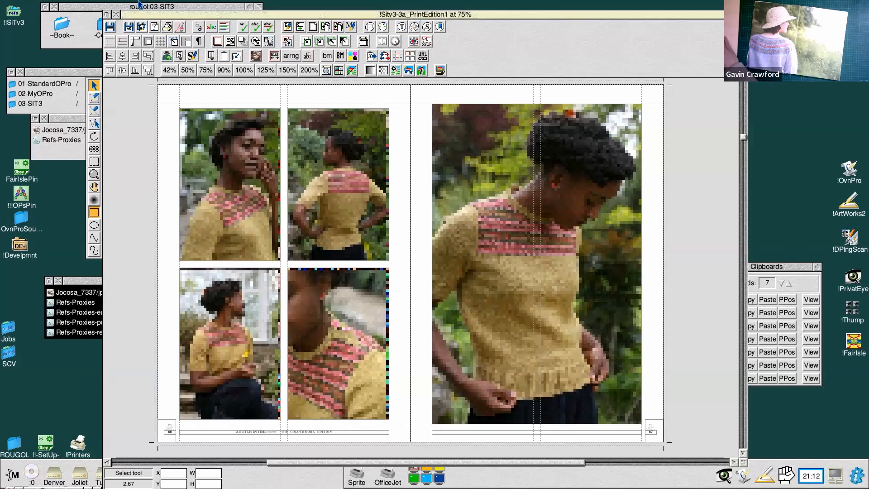
left_click(117, 14)
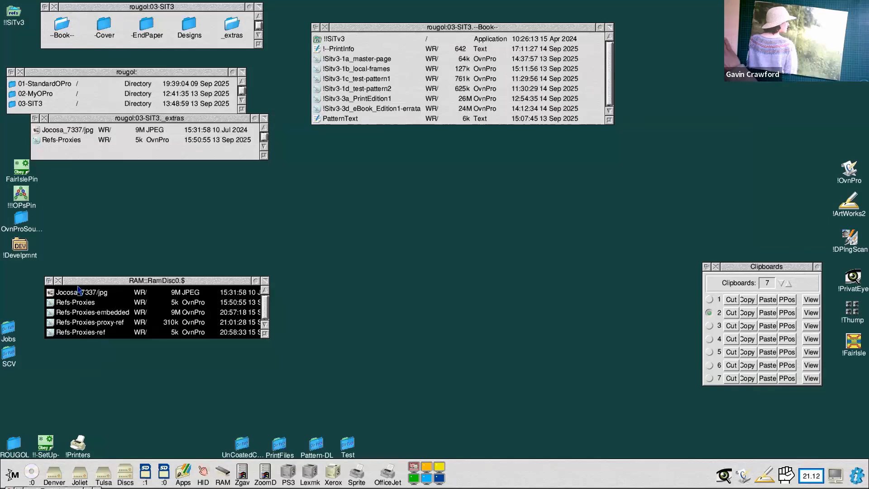
double_click(107, 322)
left_click_drag(163, 265, 378, 130)
left_click_drag(497, 283, 647, 452)
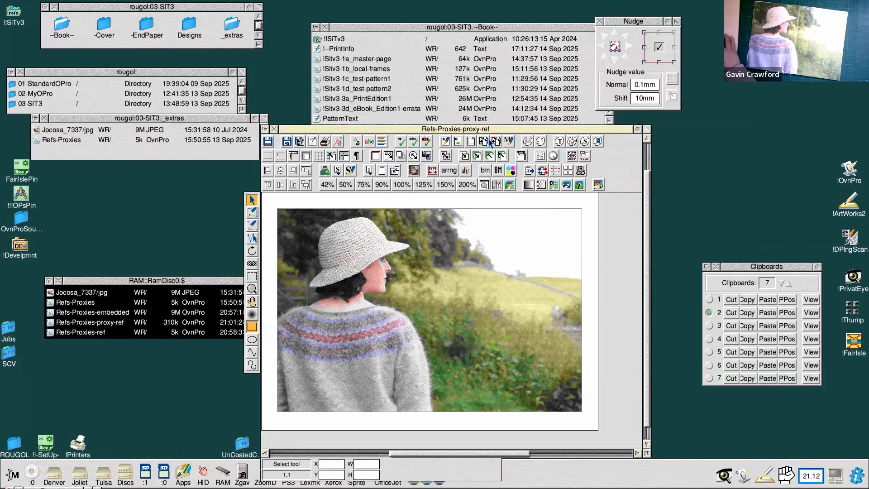
left_click_drag(400, 129, 427, 111)
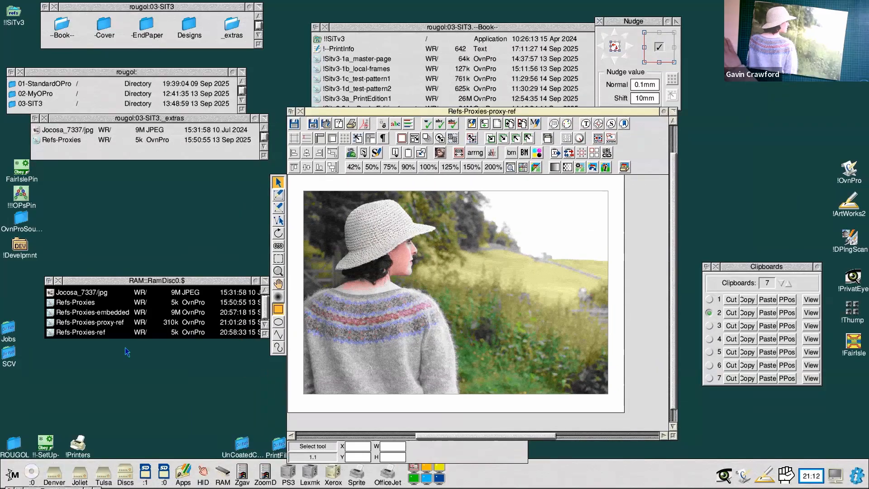
Rename the photo Jocosa_7337/jpg on the RAM disc as XJocosa_7337/jpg
left_click(71, 294)
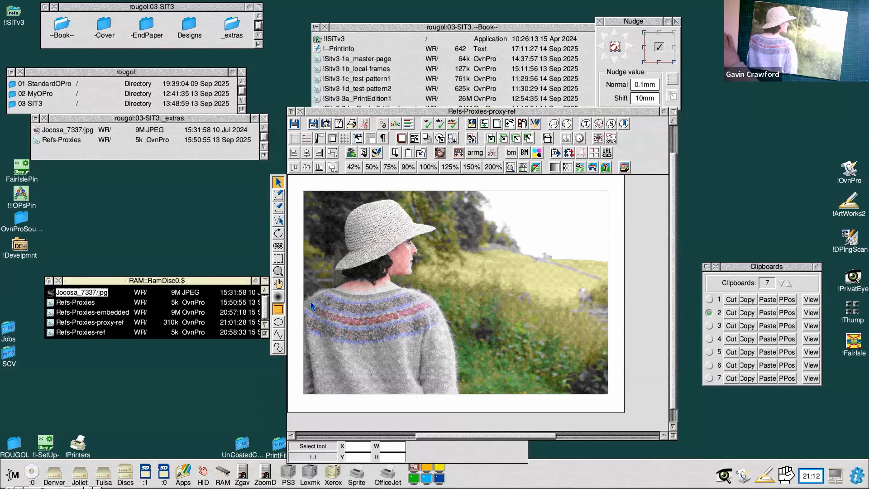
left_click(84, 292, "alt")
type("X")
key("Return")
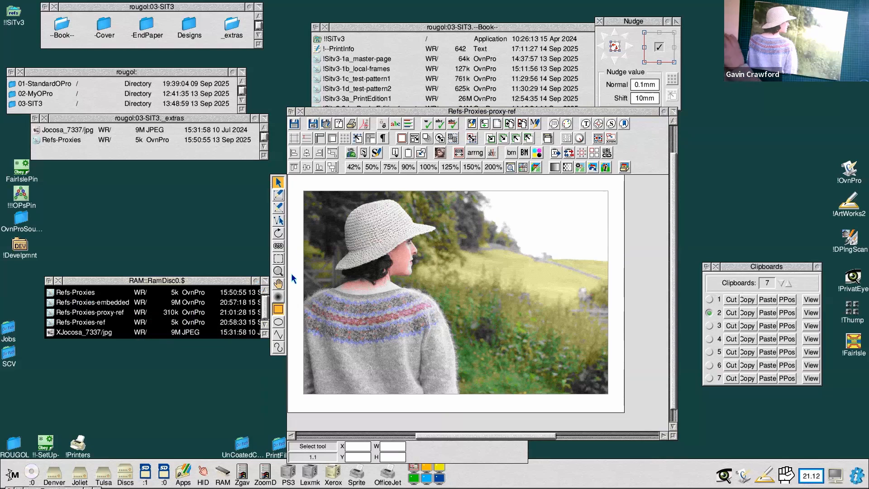
Close and reopen Refs-Proxies-proxy-ref, enlarging its window to show the whole page
left_click(300, 112)
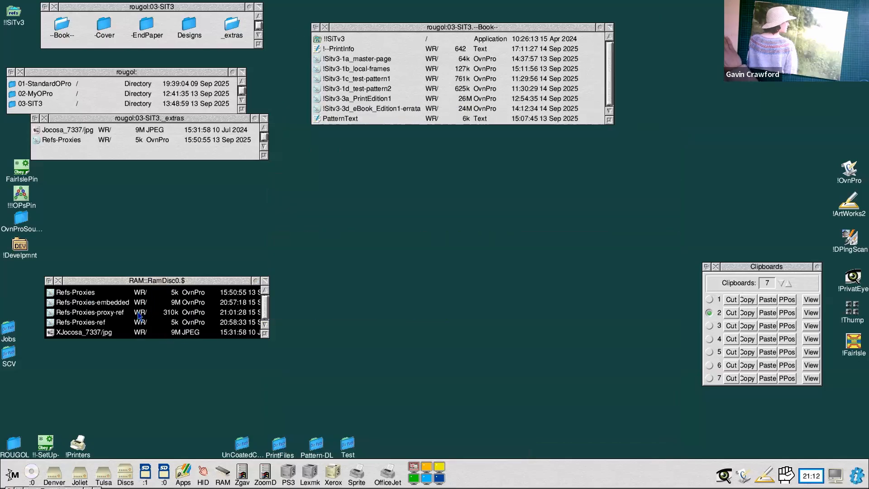
double_click(111, 316)
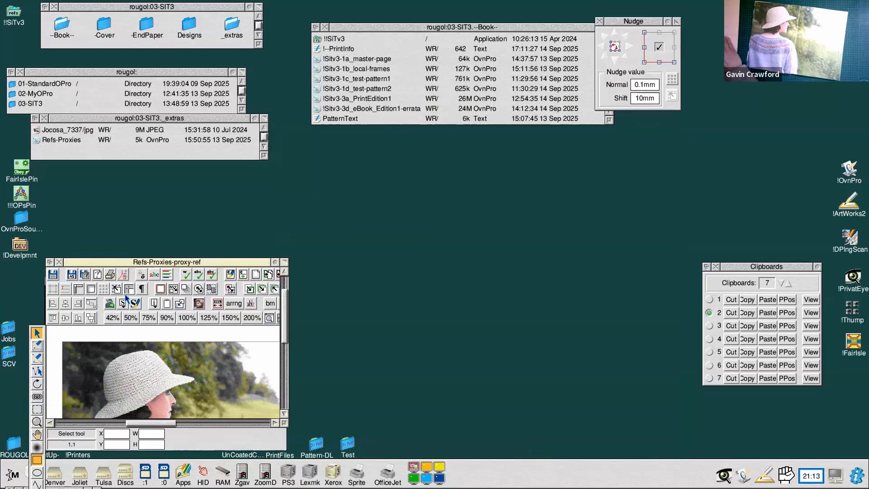
left_click_drag(174, 263, 408, 24)
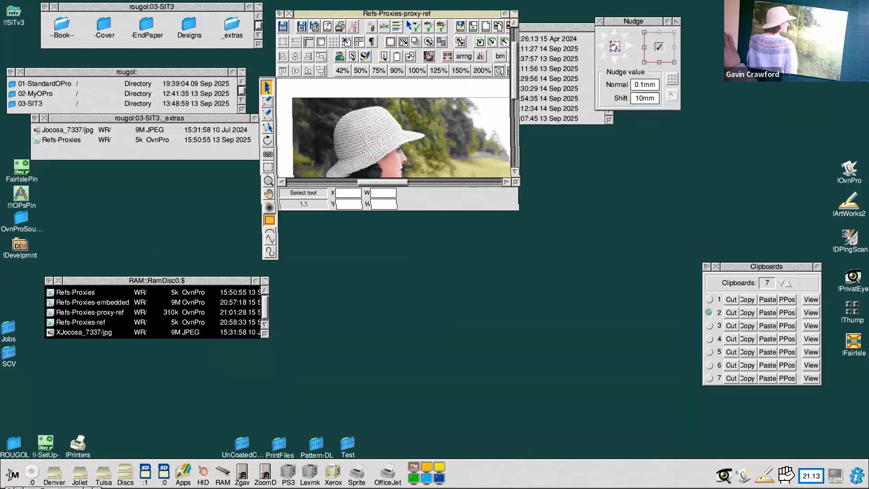
left_click_drag(518, 184, 667, 407)
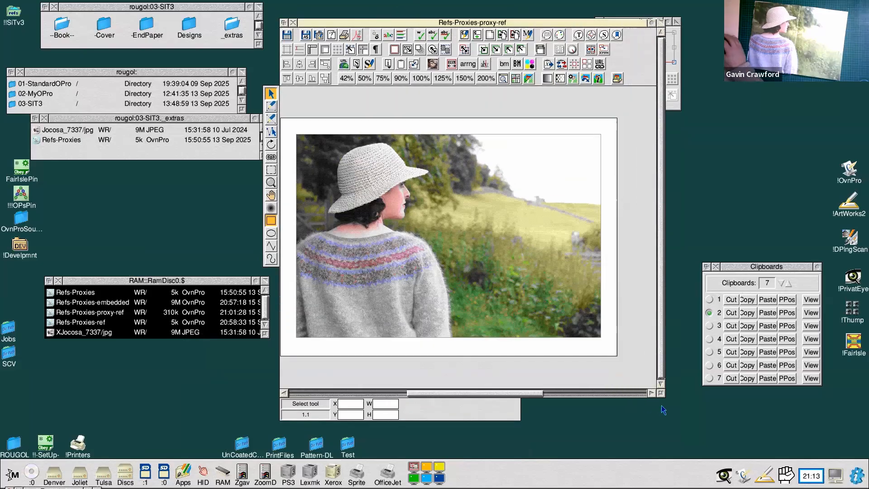
Turn off the use of proxies in the view options of Refs-Proxies-proxy-ref and dismiss the resulting message
left_click(453, 202)
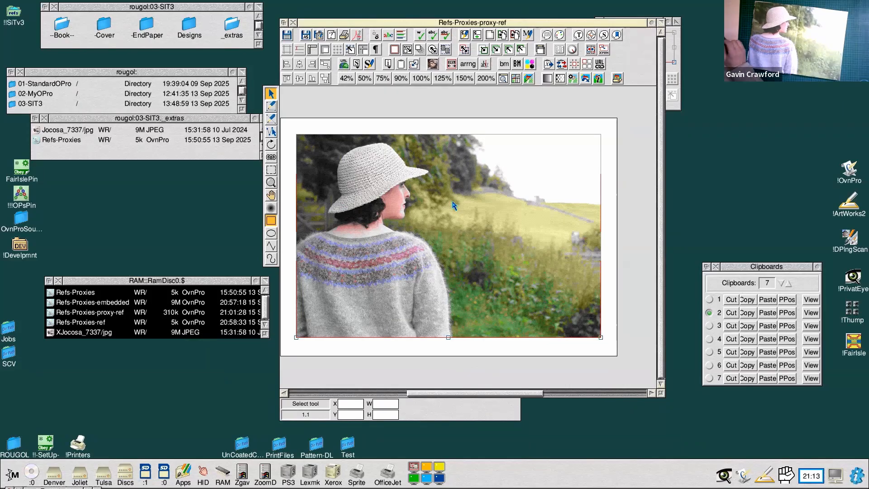
middle_click(524, 139)
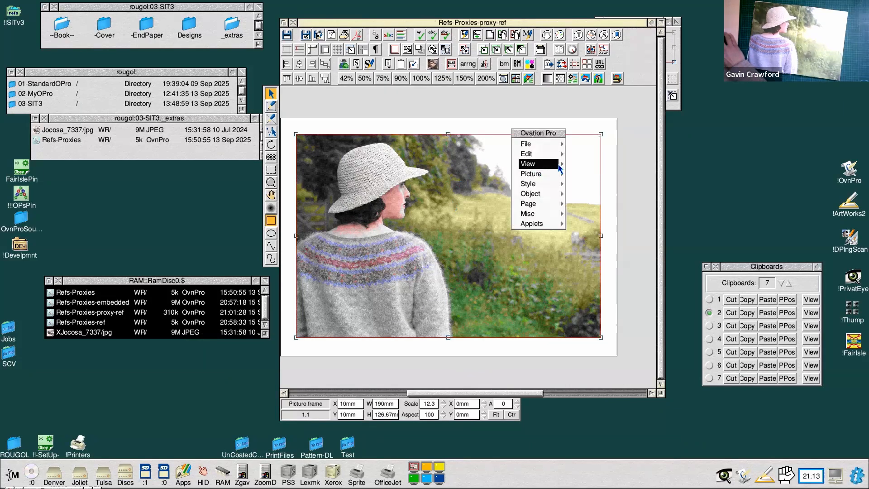
mouse_move(562, 164)
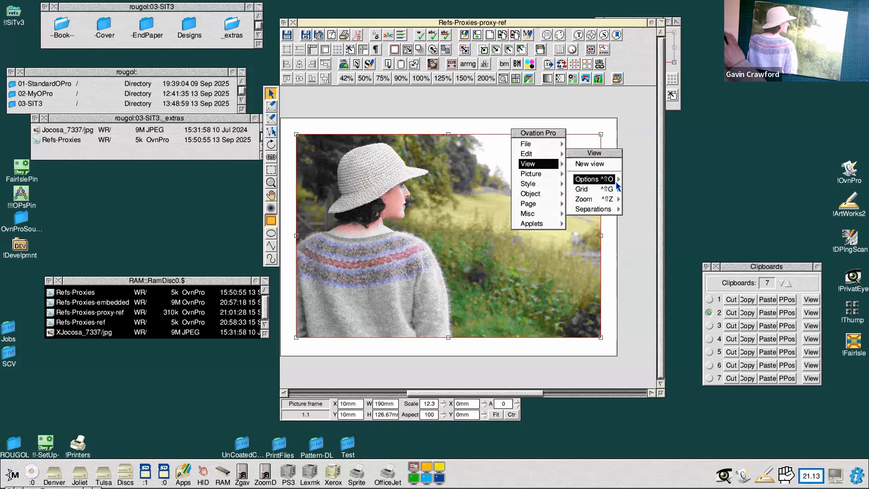
mouse_move(618, 179)
left_click(713, 242)
left_click(735, 261)
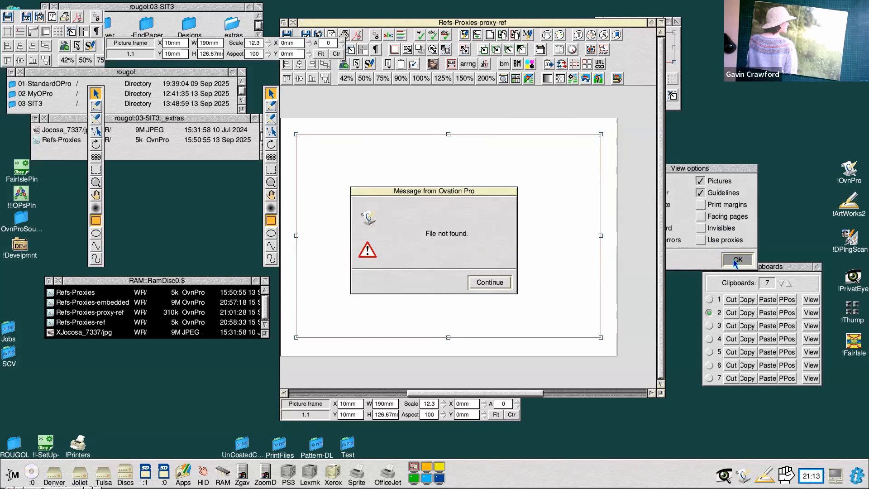
left_click(498, 282)
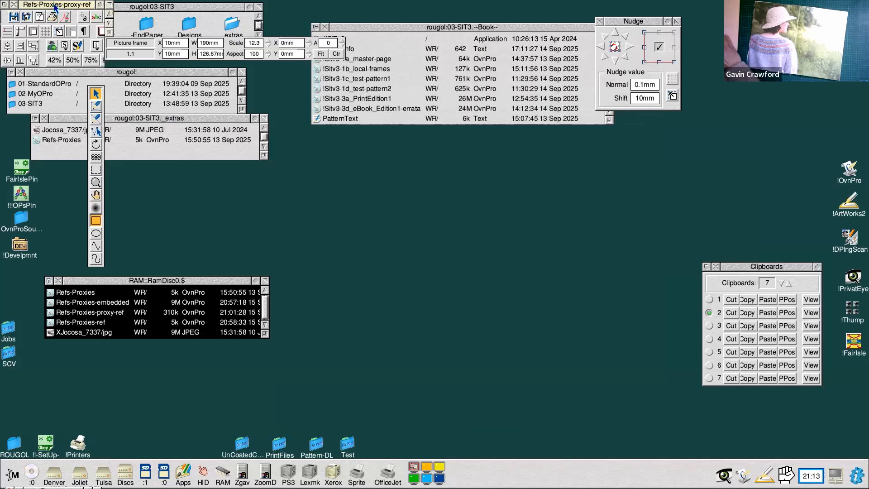
Try to move and enlarge the Refs-Proxies-proxy-ref window with pictures displayed, and dismiss the resulting message
left_click_drag(60, 8, 357, 154)
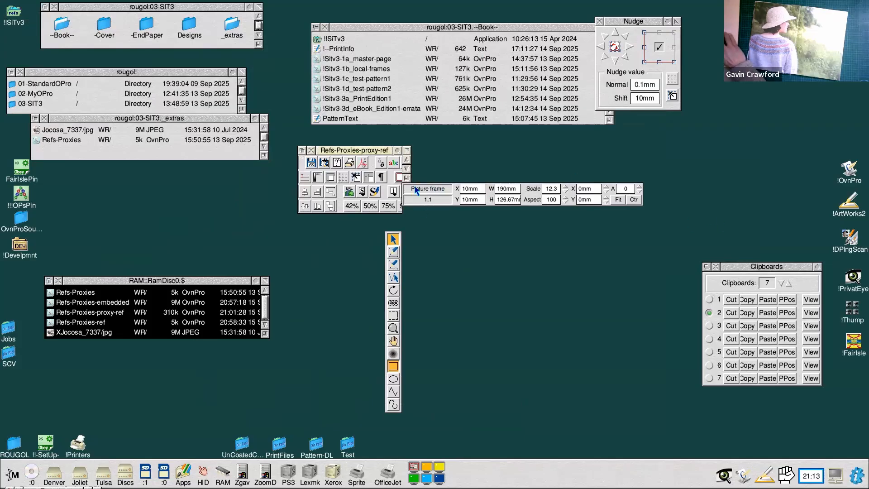
left_click_drag(408, 182, 519, 239)
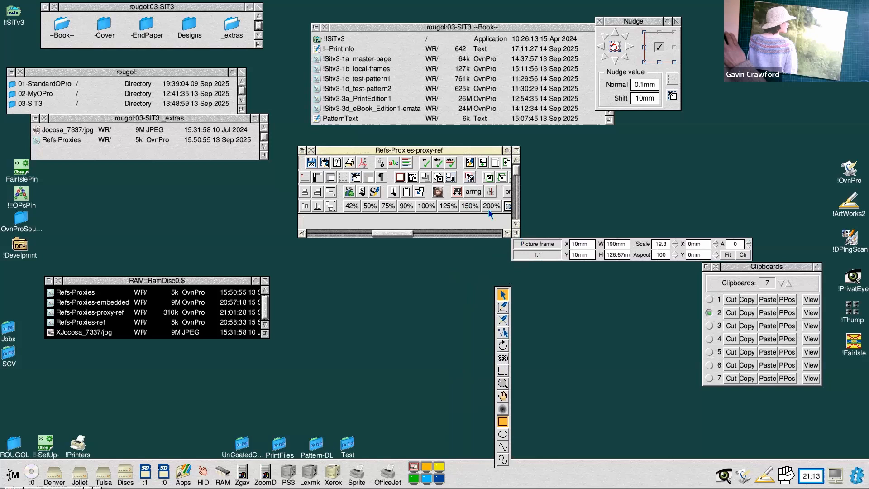
left_click_drag(458, 148, 443, 133)
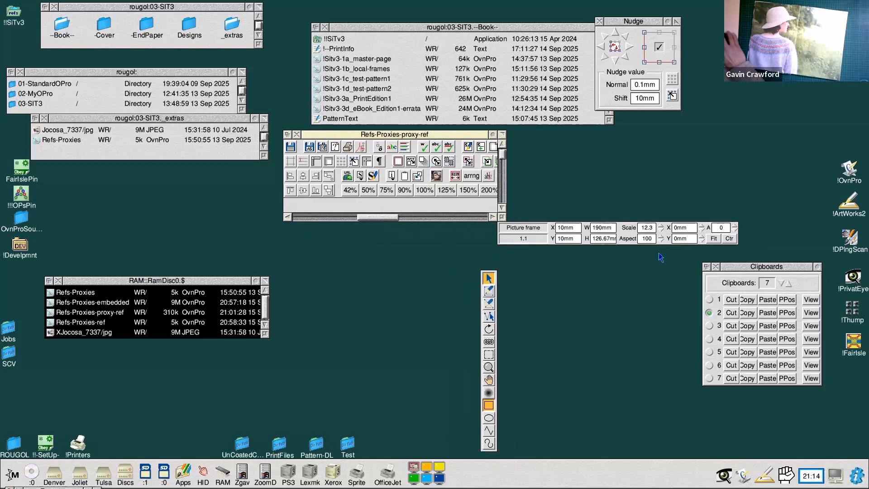
left_click_drag(394, 136, 398, 141)
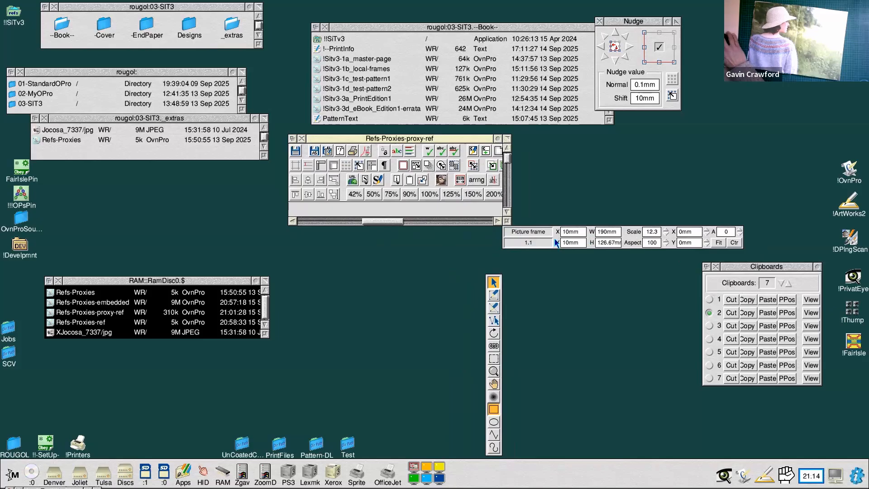
left_click_drag(474, 138, 471, 136)
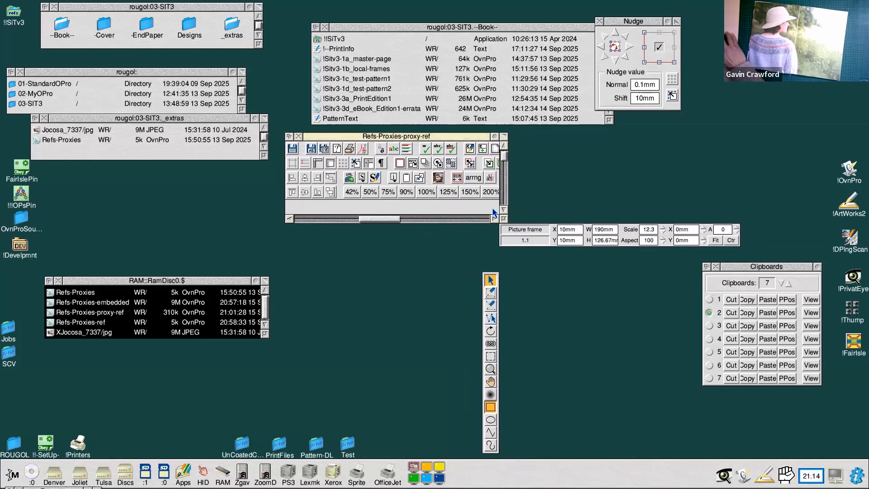
left_click(496, 219)
left_click_drag(504, 220, 569, 255)
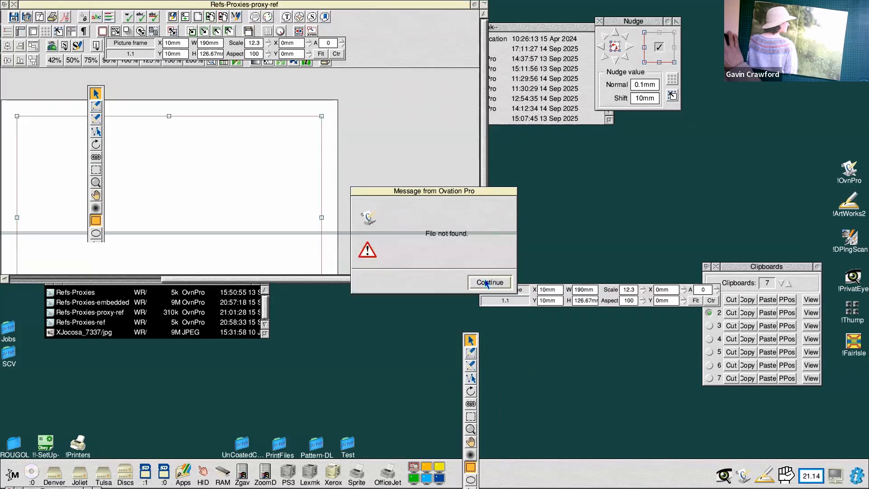
left_click(486, 282)
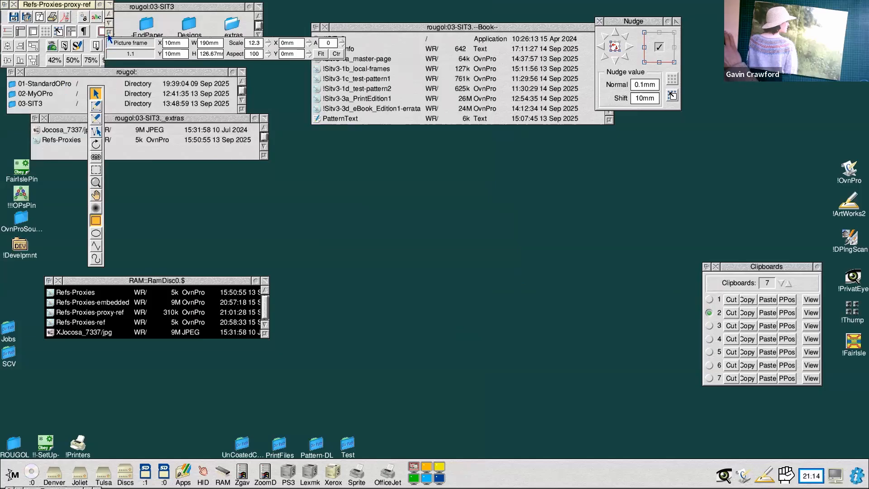
Widen the Refs-Proxies-proxy-ref window and make sure the display of pictures is off in its view options
left_click_drag(109, 33, 112, 33)
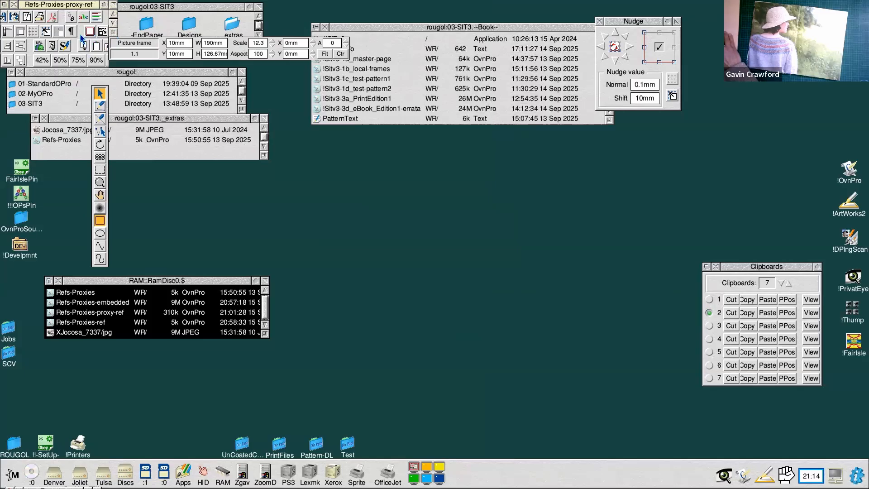
left_click_drag(114, 34, 356, 5)
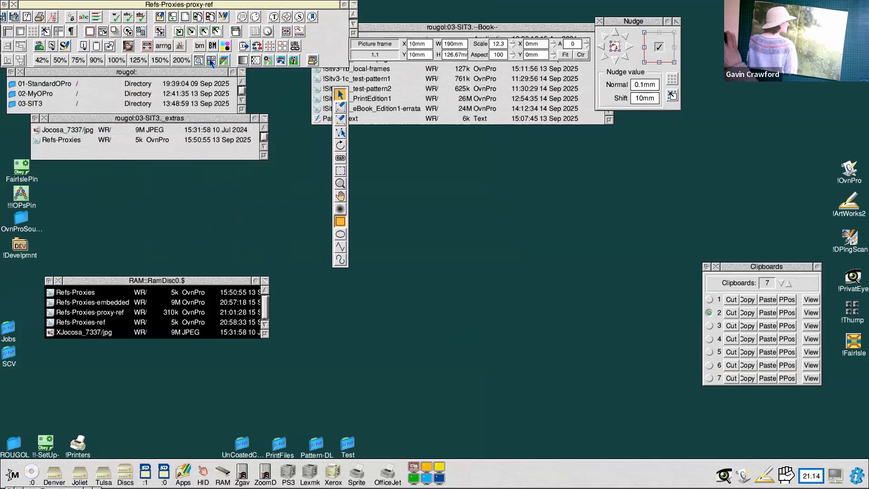
left_click_drag(187, 7, 198, 29)
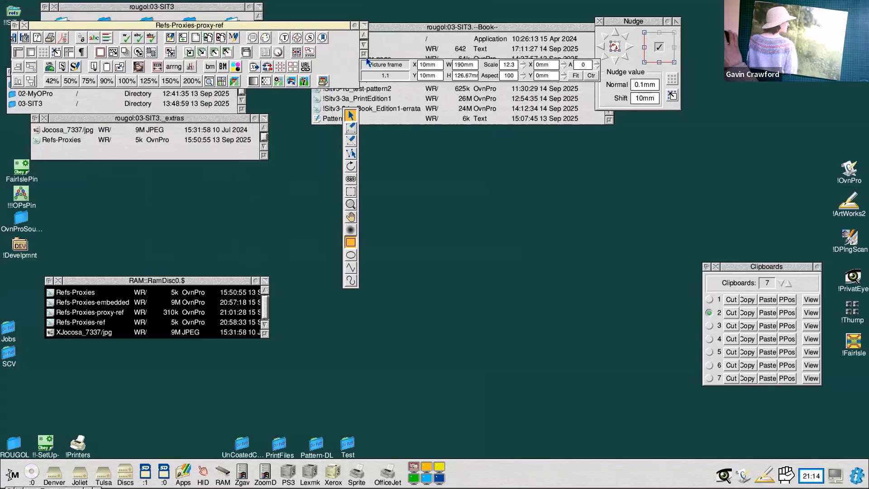
left_click_drag(368, 62, 370, 66)
left_click_drag(370, 70, 376, 106)
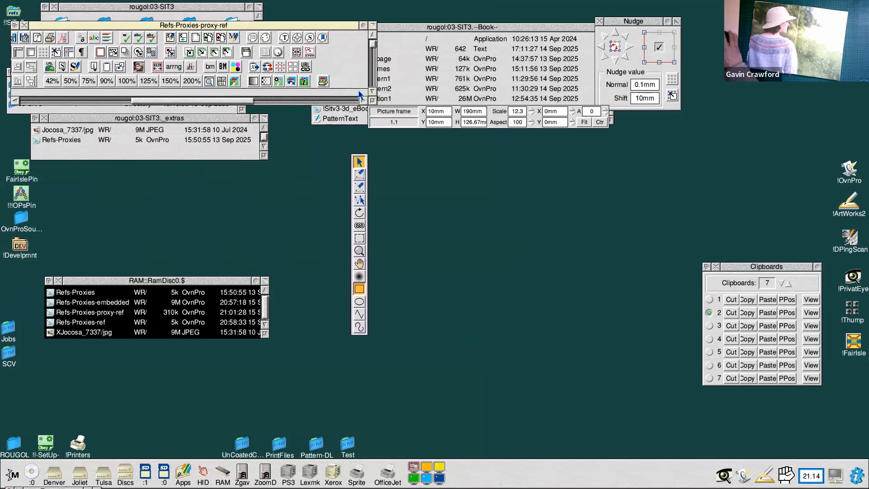
middle_click(360, 93)
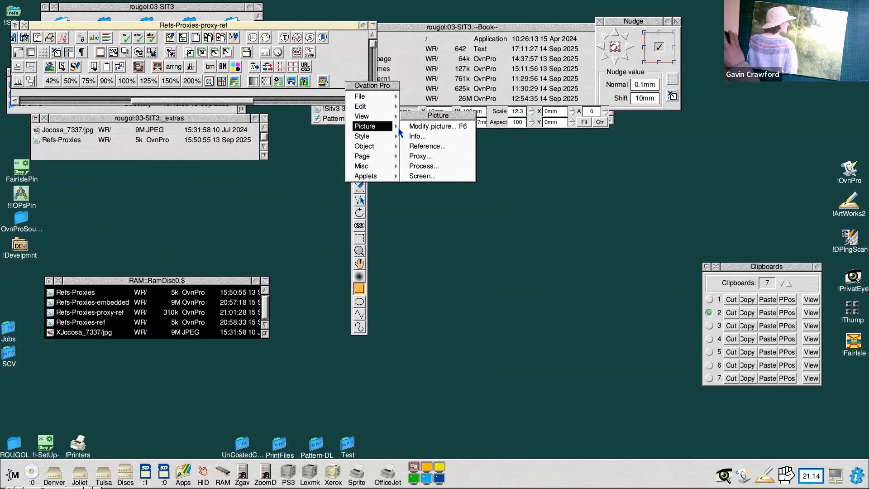
mouse_move(396, 108)
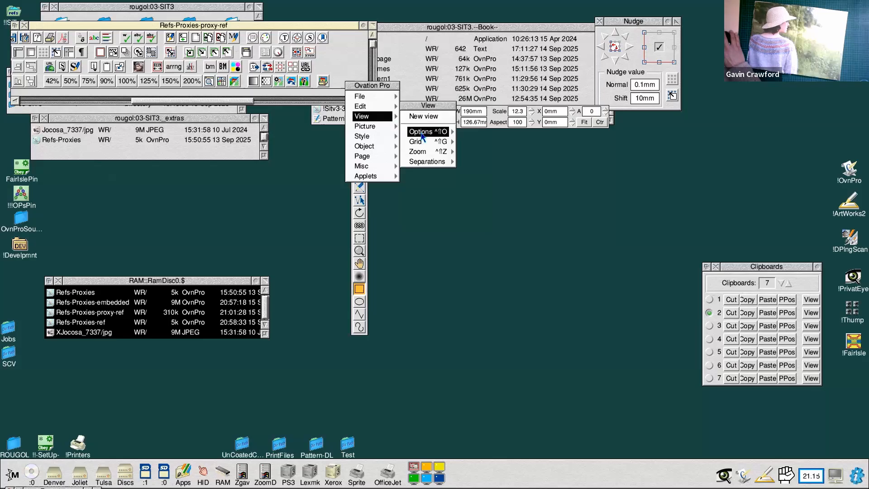
mouse_move(452, 134)
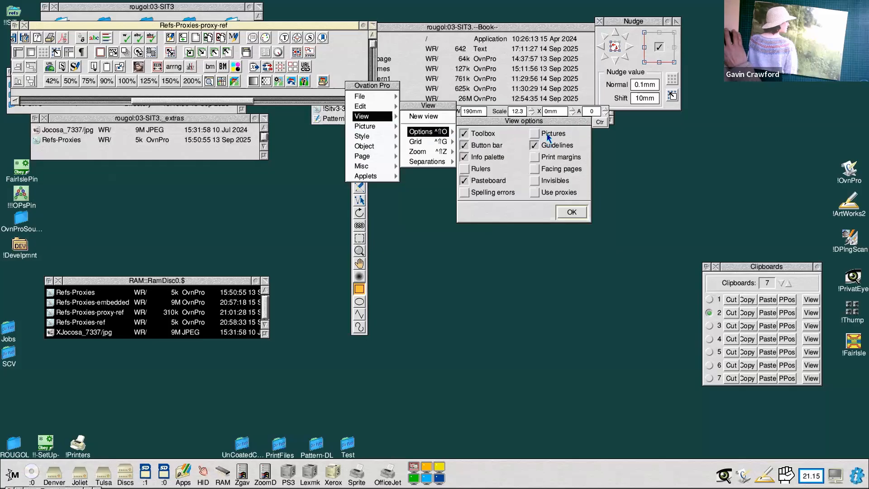
left_click(182, 26)
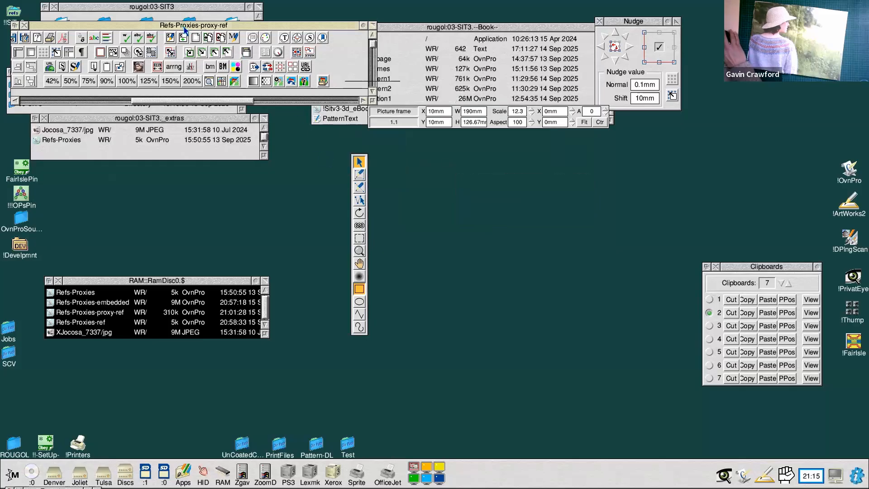
Enlarge the document window to show the whole page and move the info palette and toolbox clear of it
left_click_drag(372, 104, 482, 205)
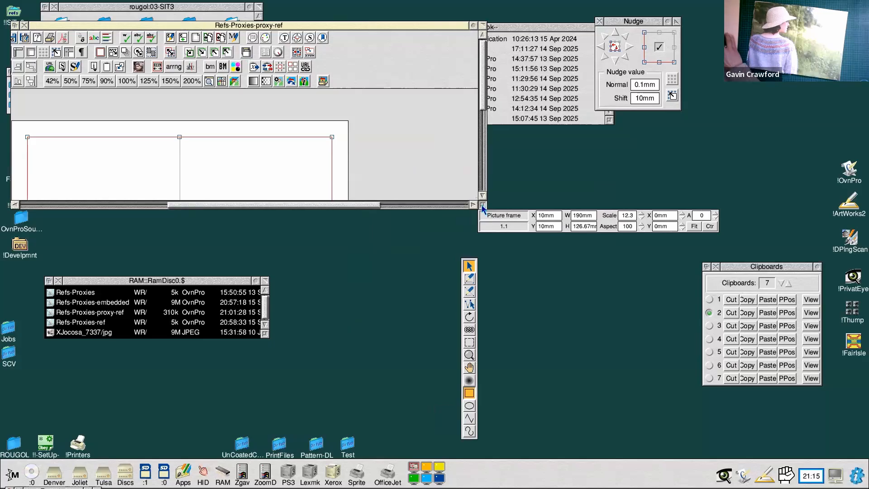
left_click_drag(522, 228, 51, 218)
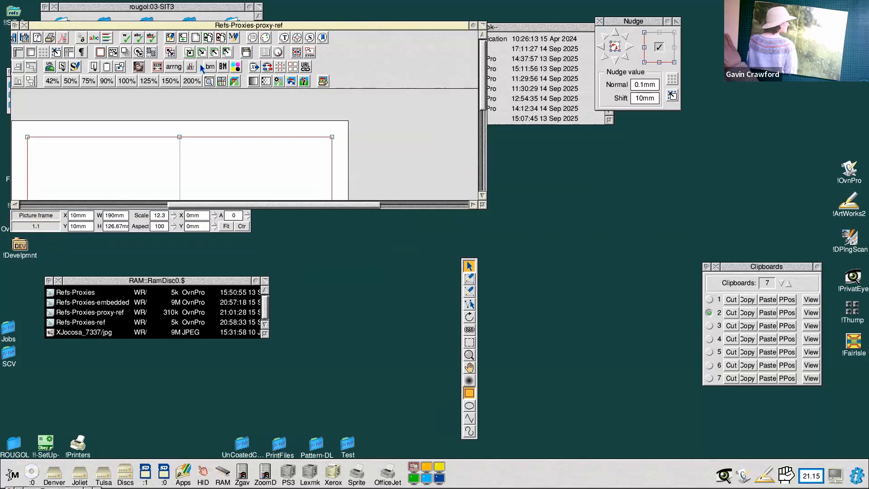
left_click_drag(195, 26, 341, 53)
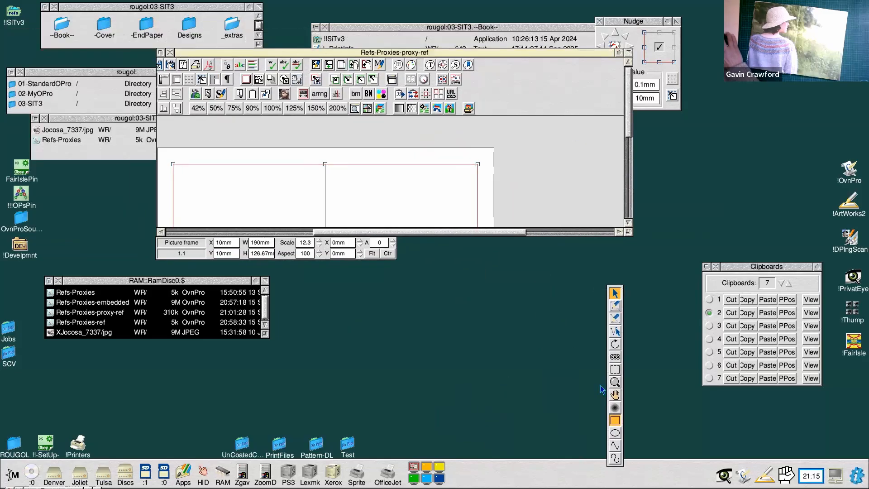
left_click_drag(625, 293, 159, 122)
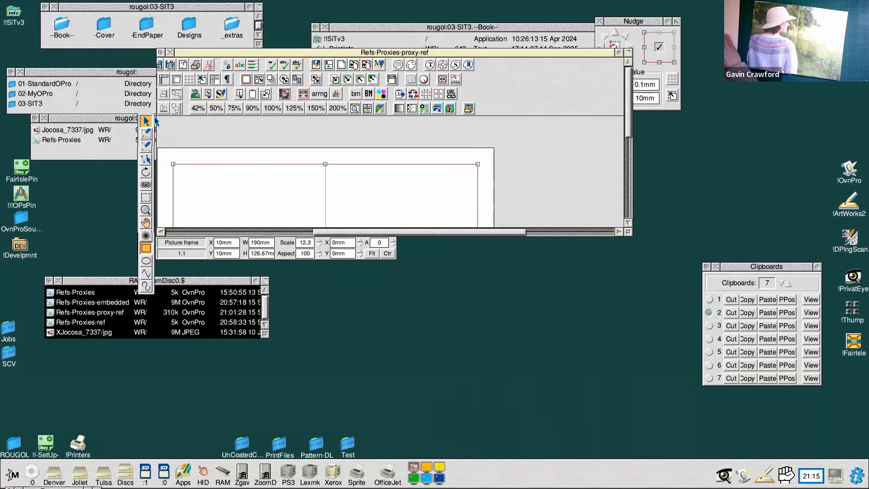
left_click_drag(628, 238, 678, 407)
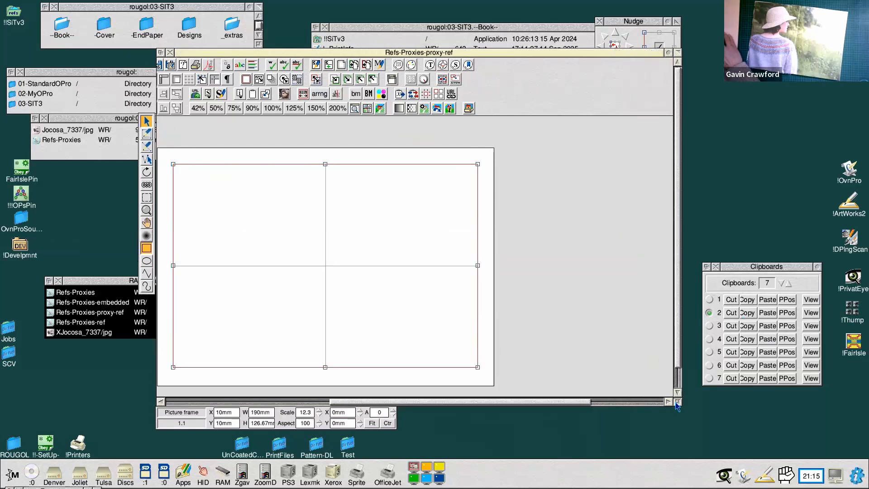
Point the frame's picture reference to XJocosa_7337/jpg on the RAM disc and turn the display of pictures back on
double_click(251, 215)
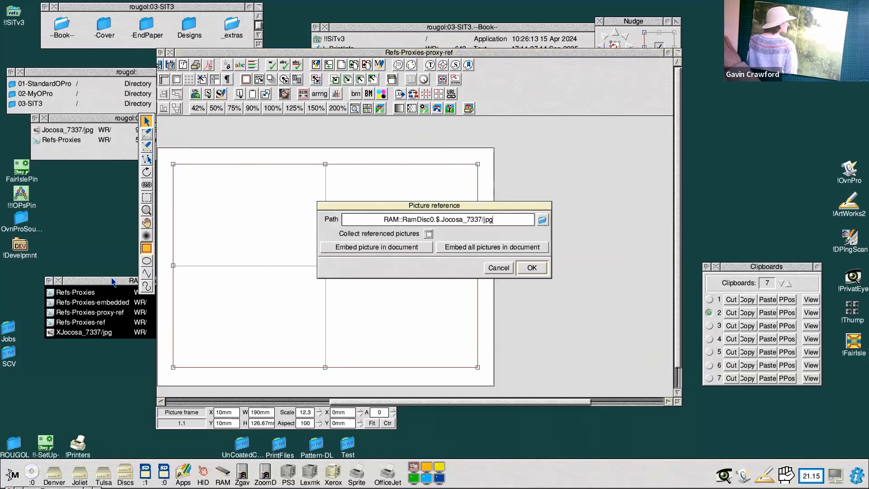
left_click_drag(96, 334, 458, 220)
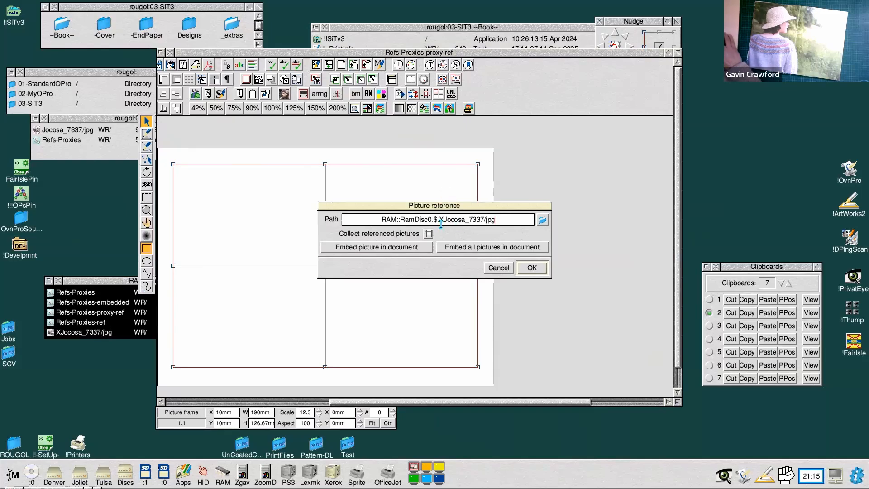
left_click(538, 270)
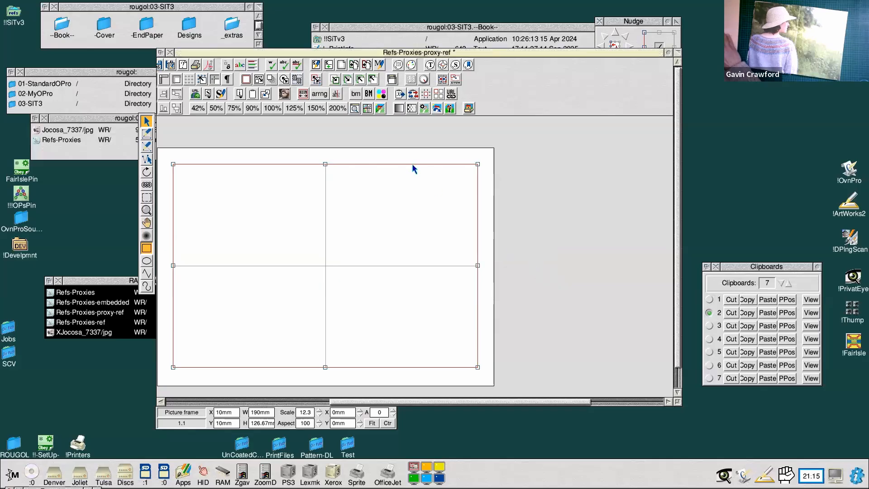
left_click(367, 108)
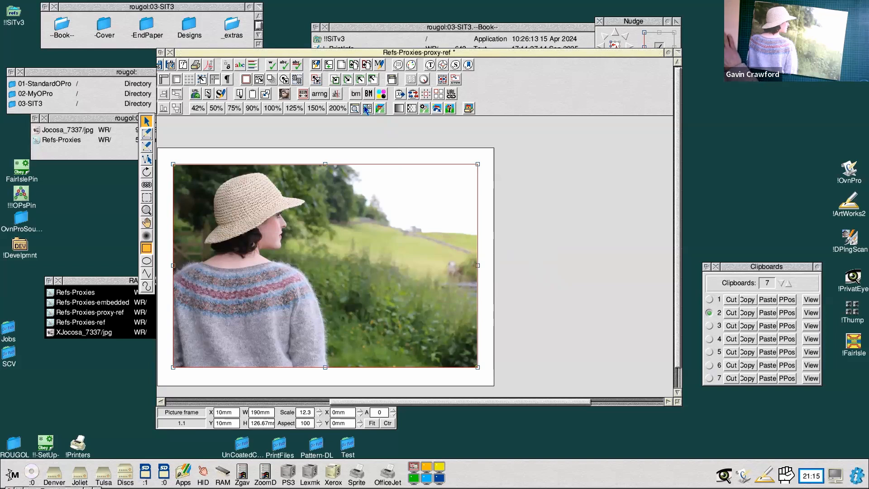
Reposition the document window and centre the page inside it
left_click_drag(274, 53, 327, 57)
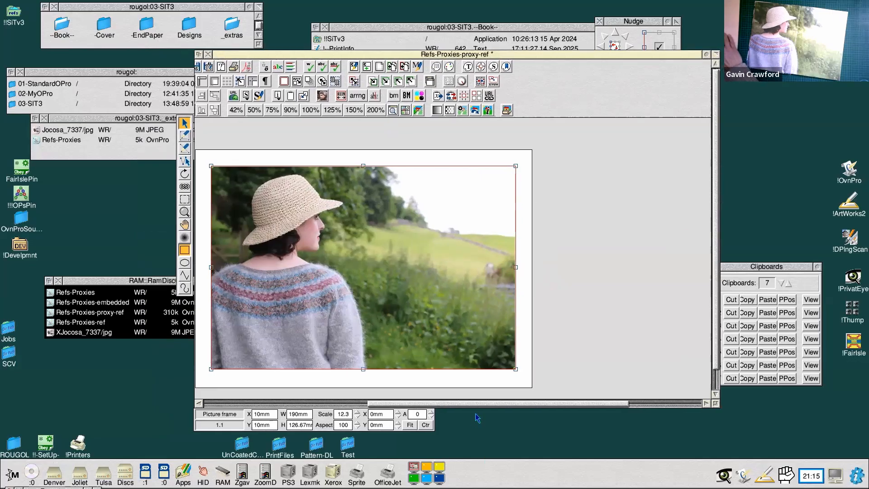
left_click_drag(478, 408, 447, 404)
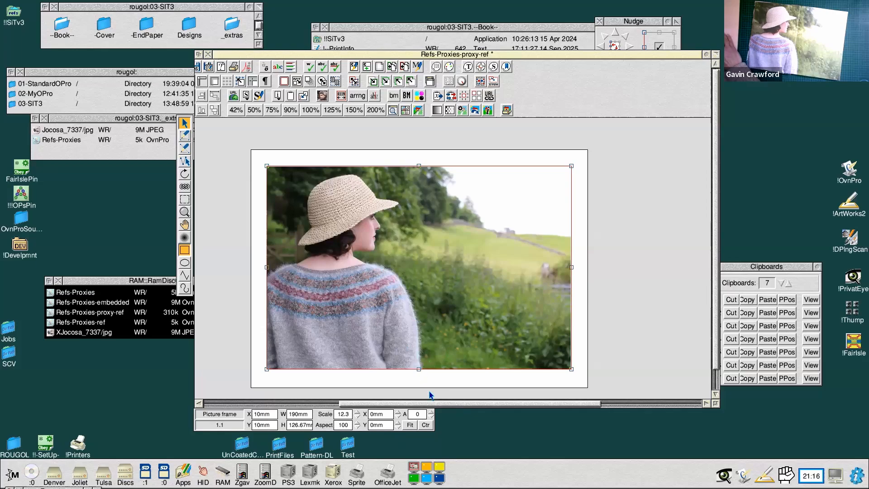
left_click_drag(437, 403, 429, 404)
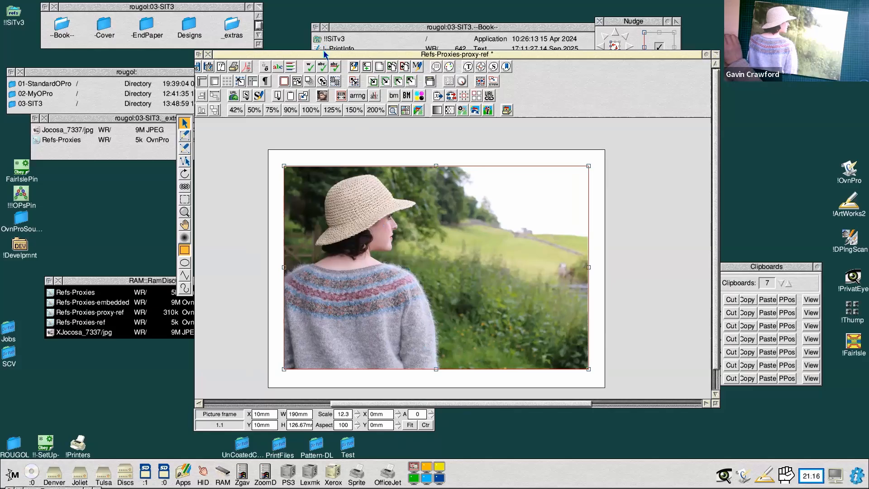
left_click_drag(324, 54, 320, 60)
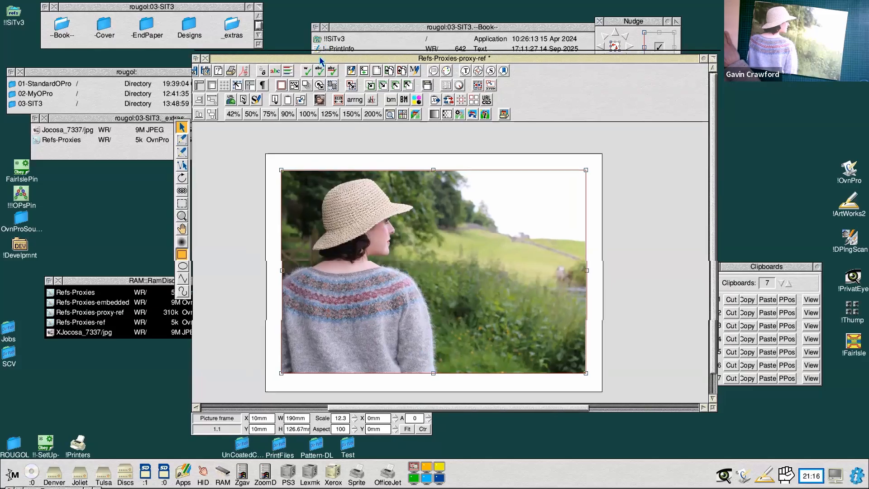
mouse_move(192, 95)
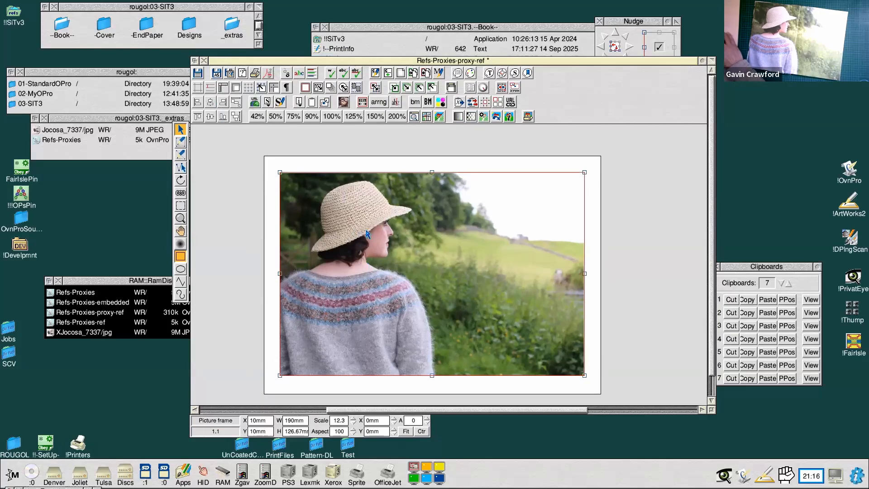
Make the picture reference relative by replacing its RAM disc path with {filepath}. in front of XJocosa_7337/jpg
double_click(383, 253)
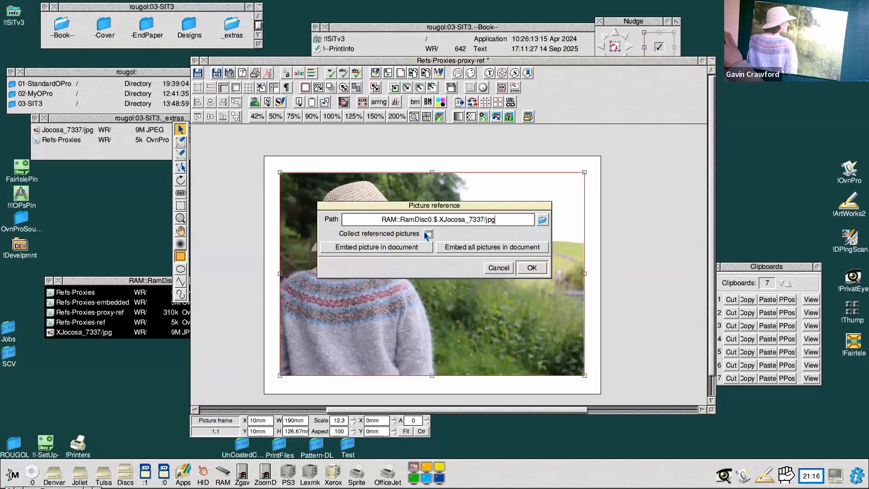
left_click(438, 220)
key("BackSpace")
key("BackSpace")
key("BackSpace")
key("BackSpace")
key("BackSpace")
key("BackSpace")
key("BackSpace")
key("BackSpace")
key("BackSpace")
key("BackSpace")
key("BackSpace")
key("BackSpace")
key("BackSpace")
key("BackSpace")
key("BackSpace")
key("BackSpace")
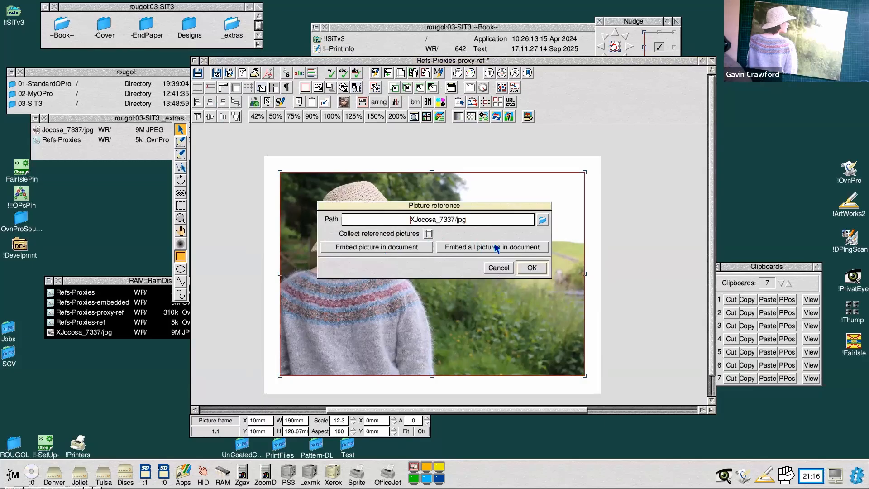
type("{filepath")
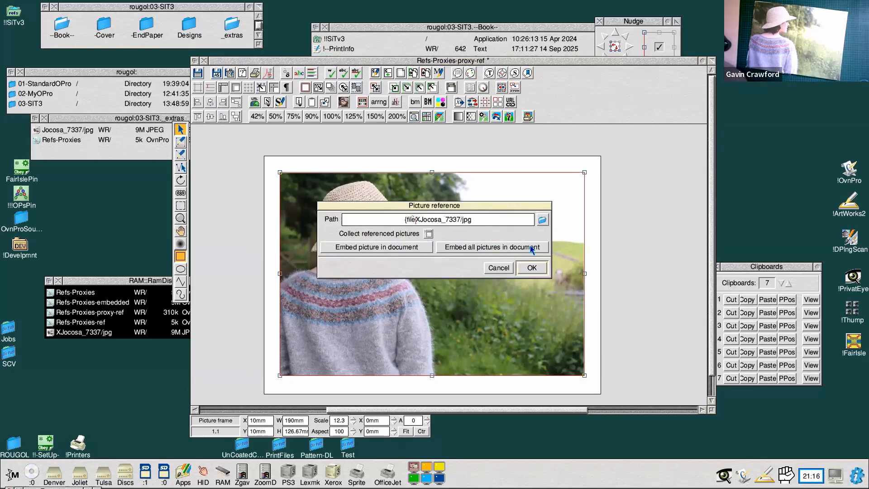
type("}")
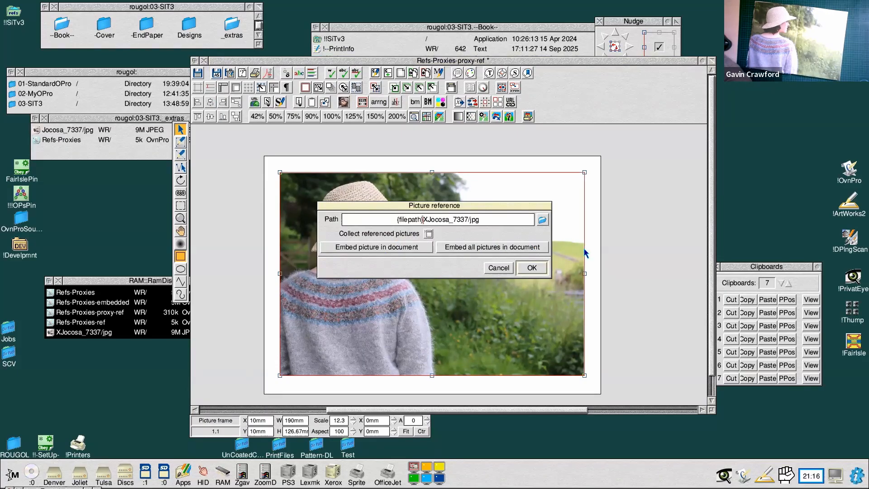
type(".")
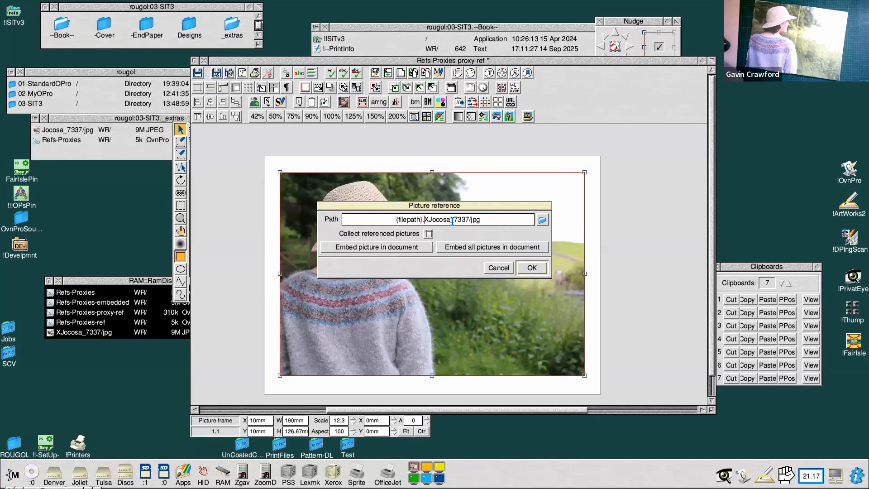
Add the parent-directory symbol ^. so the reference reads {filepath}.^.XJocosa_7337/jpg, and apply it
type("^.")
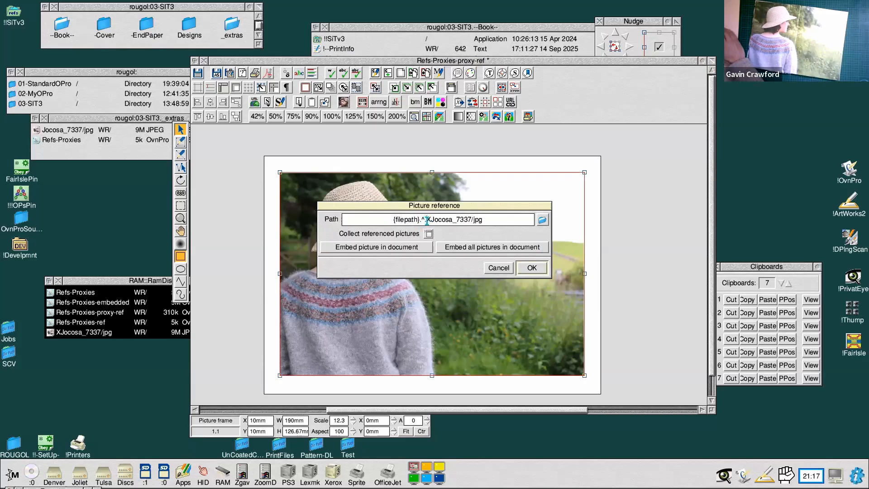
left_click(505, 225)
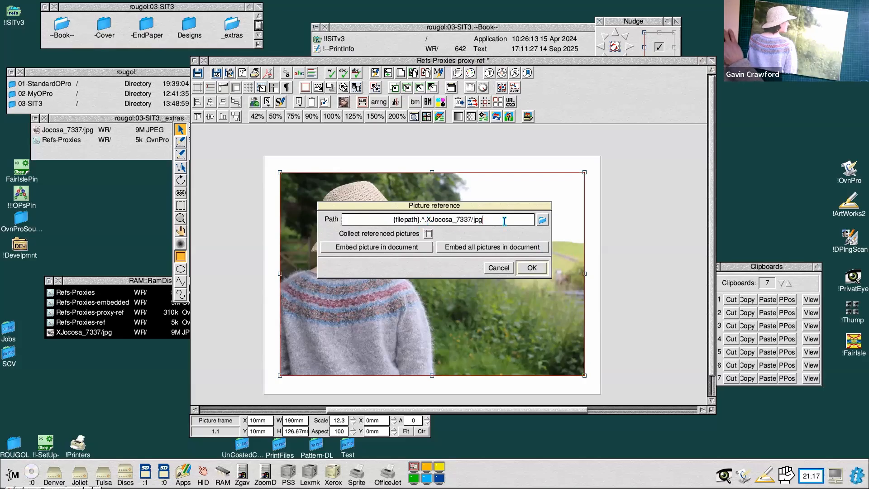
left_click(532, 268)
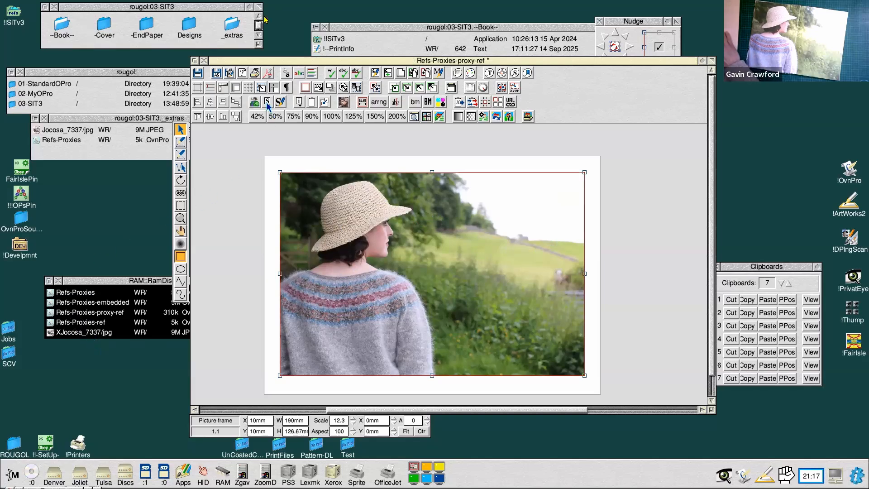
Bring the --Book-- directory into view, open the !!SiTv3 application directory and view its !Setvars file
left_click_drag(244, 62, 256, 71)
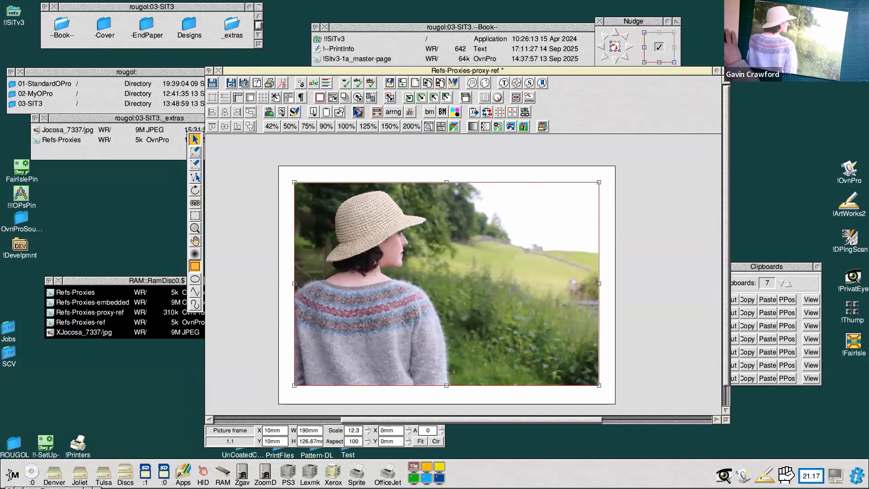
left_click_drag(727, 119, 726, 124)
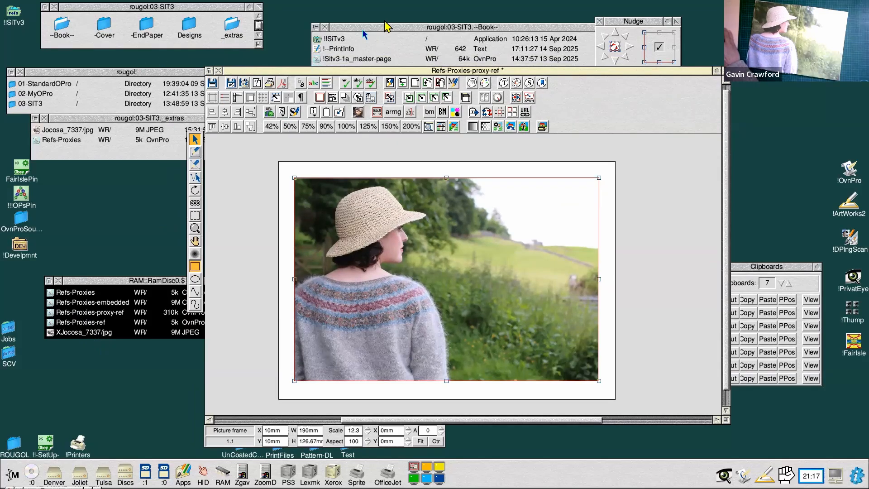
left_click_drag(348, 28, 516, 57)
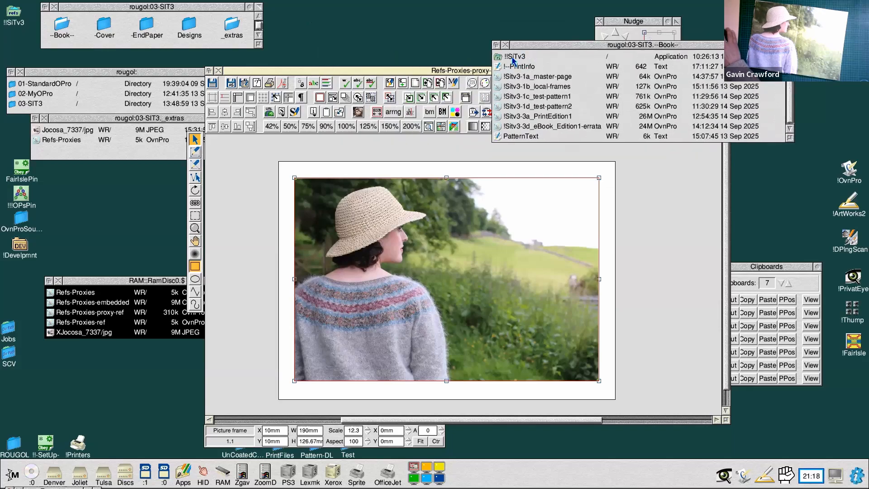
double_click(513, 59, "shift")
left_click_drag(525, 57, 552, 115)
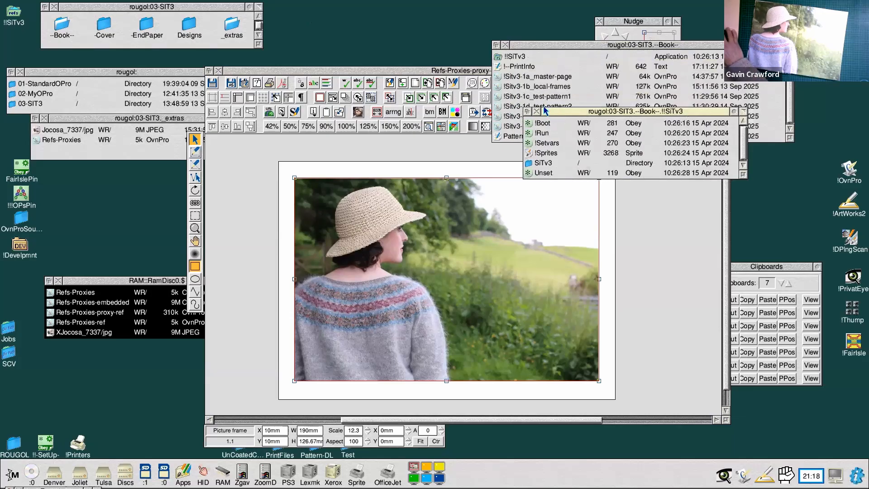
double_click(547, 143, "shift")
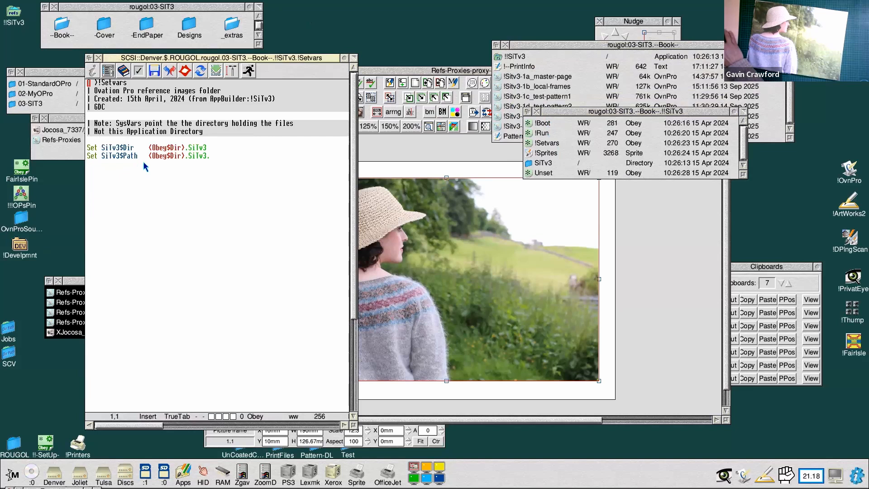
Look inside the SiTv3 directory and its refs folder, and close both along with the !Setvars file
double_click(540, 166)
left_click(544, 132)
double_click(544, 133)
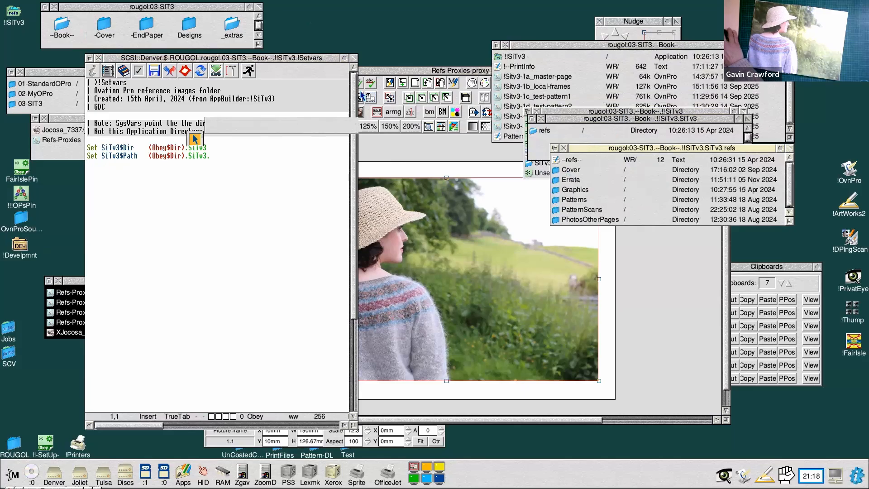
left_click(99, 58)
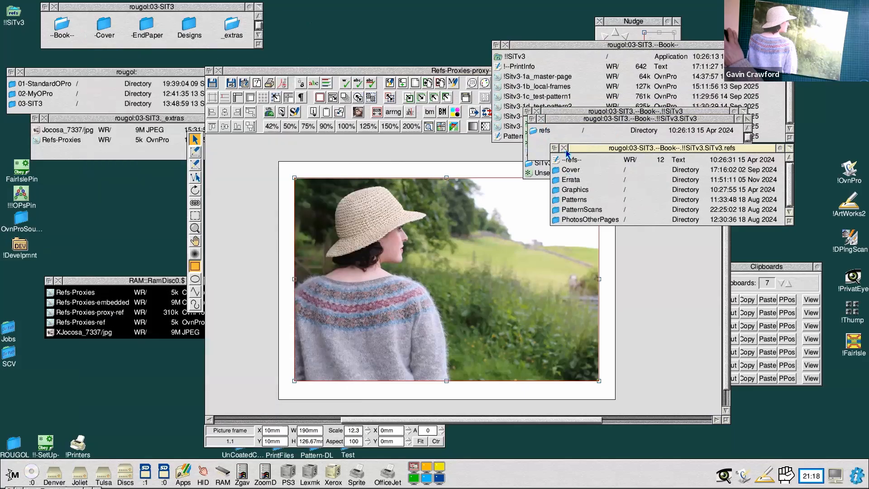
left_click(563, 148)
left_click(541, 118)
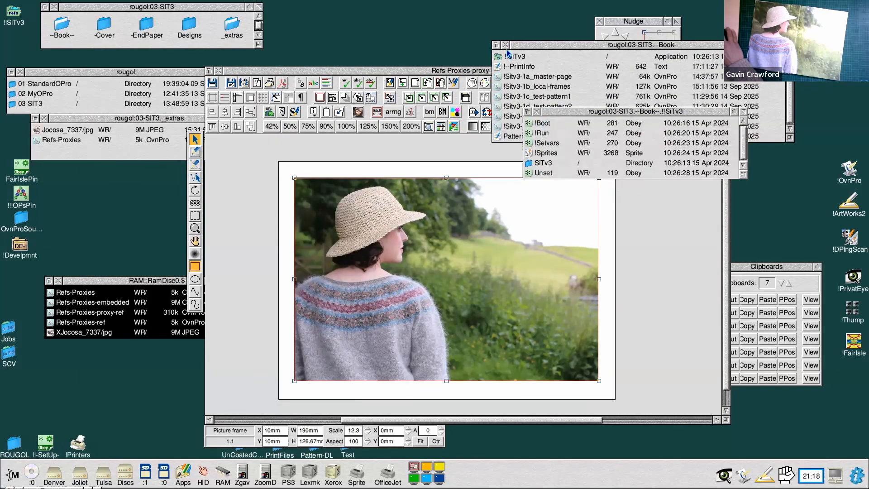
Run the !!SiTv3 application and move the SiTv3:refs directory window clear of the document's picture
double_click(517, 60)
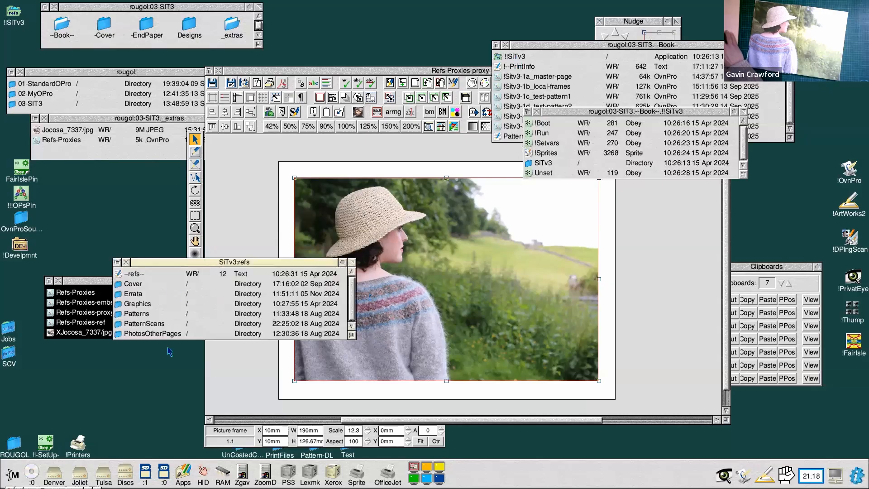
left_click_drag(292, 266, 251, 222)
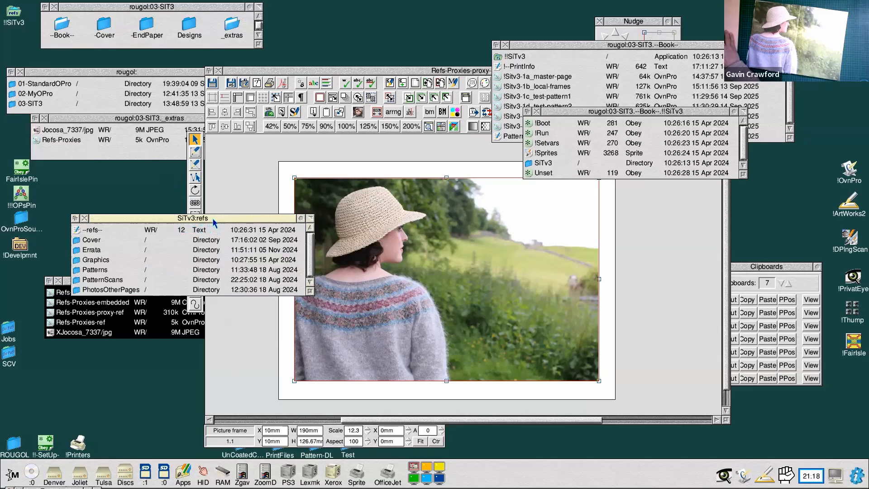
left_click_drag(213, 218, 193, 213)
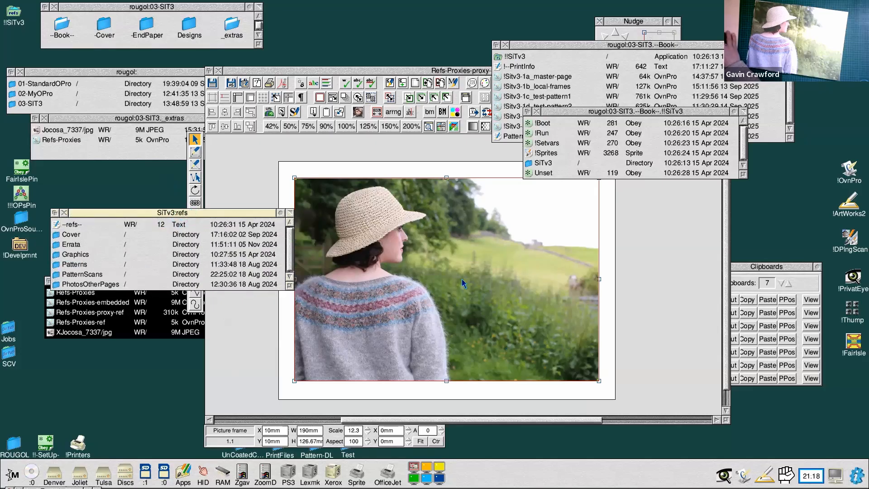
Cut the picture from the frame and import Yarns/jpg from PhotosOtherPages as a reference with a Base/8 16bpp proxy
left_click(341, 311)
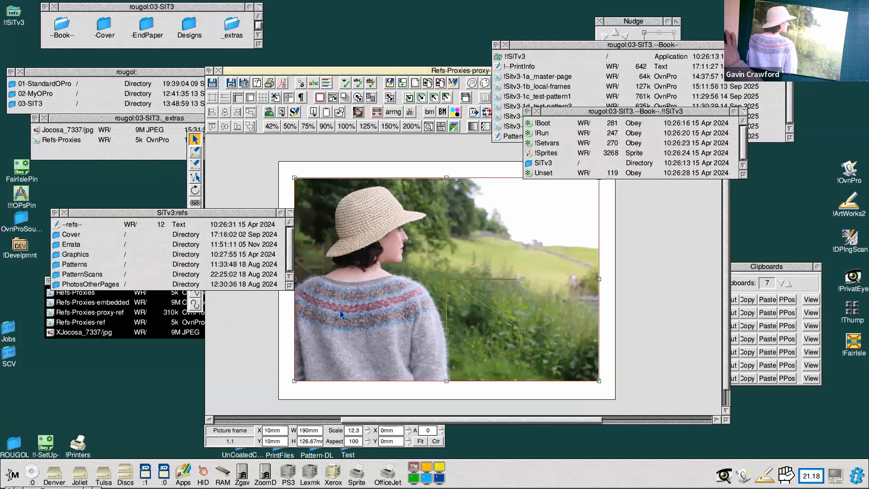
key("ctrl+x")
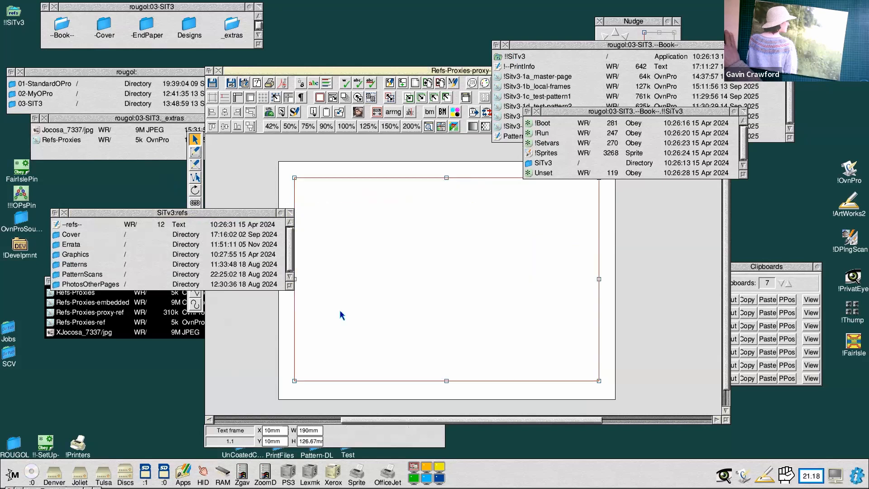
double_click(70, 241)
left_click(66, 219)
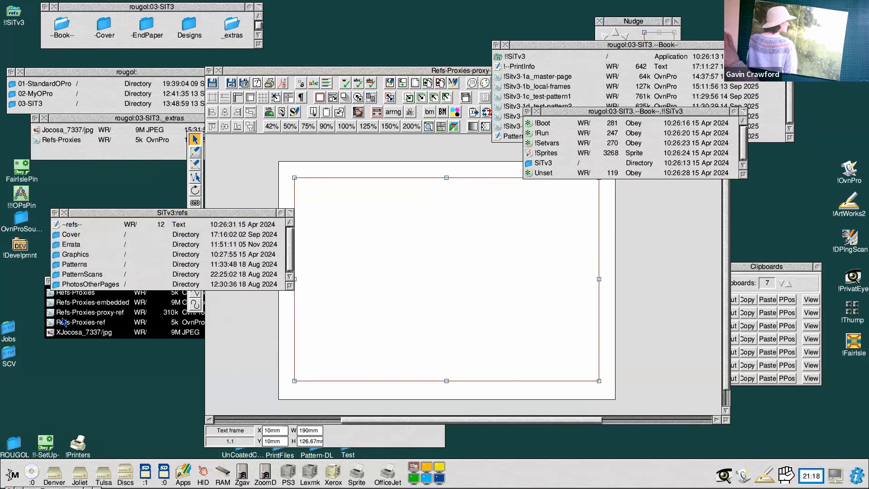
double_click(80, 285)
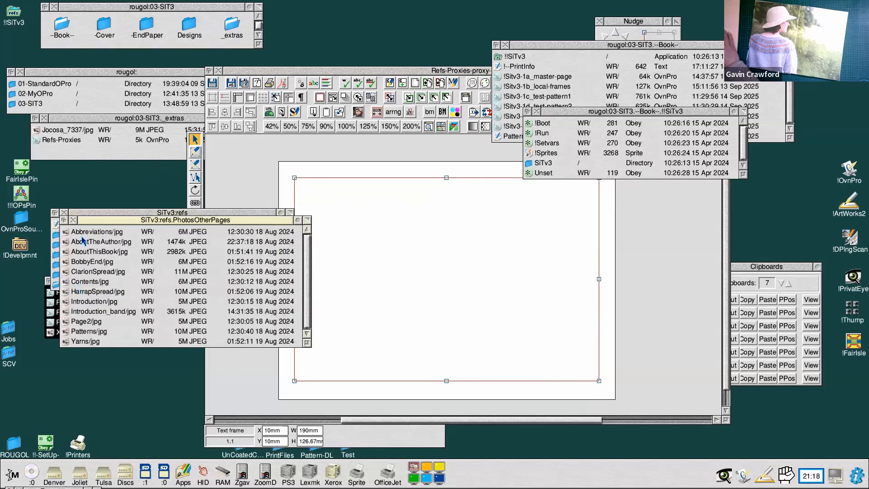
left_click_drag(86, 341, 384, 276)
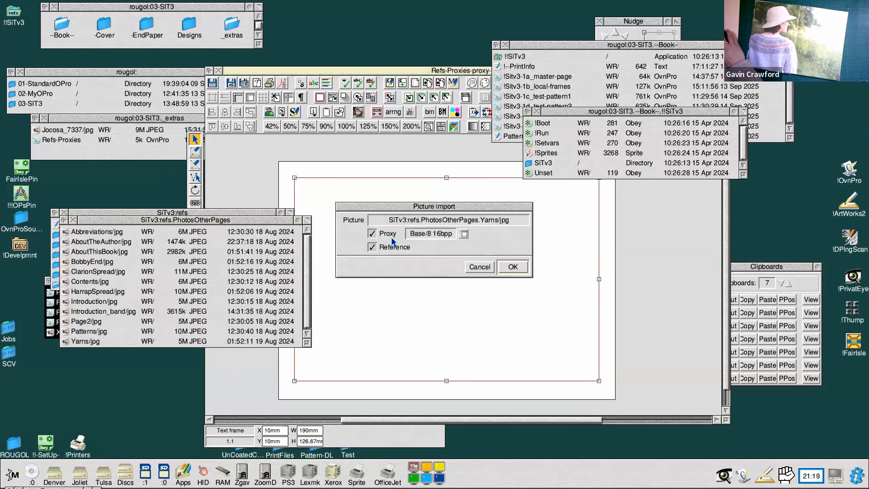
left_click(513, 267)
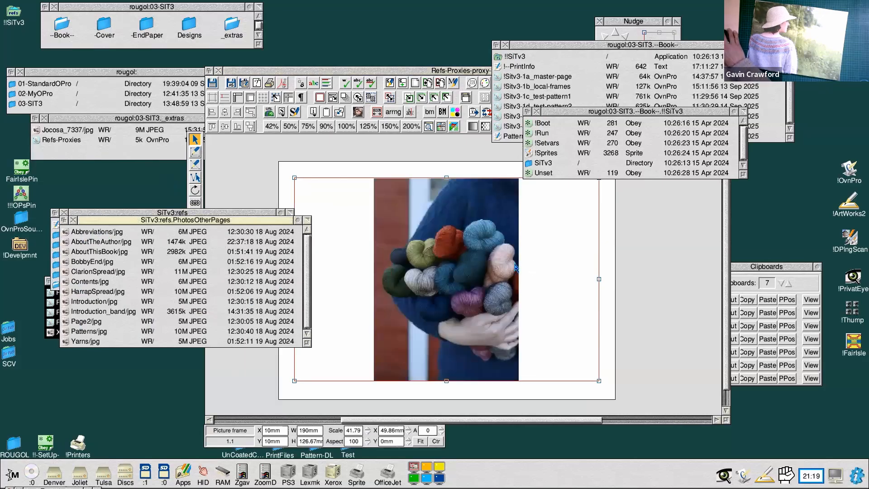
Check the yarn picture's reference path, tidy away the !!SiTv3 and PhotosOtherPages directory windows, and leave the reference unedited
double_click(516, 267)
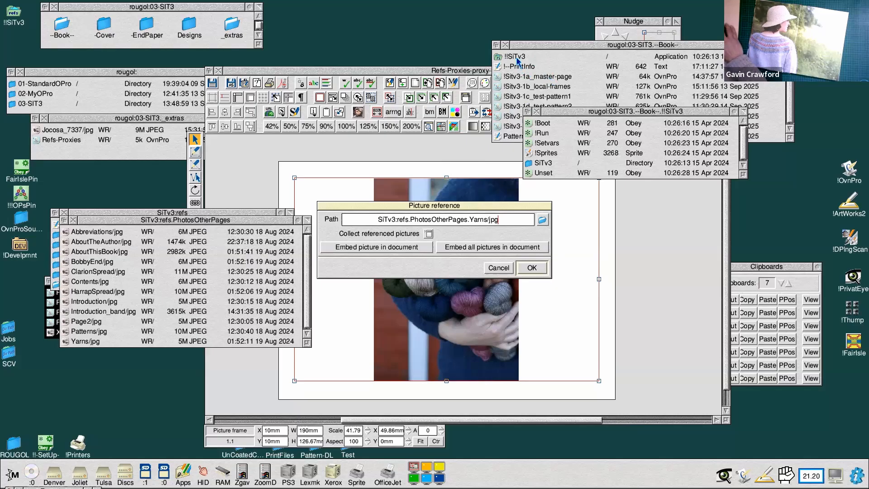
left_click(534, 112)
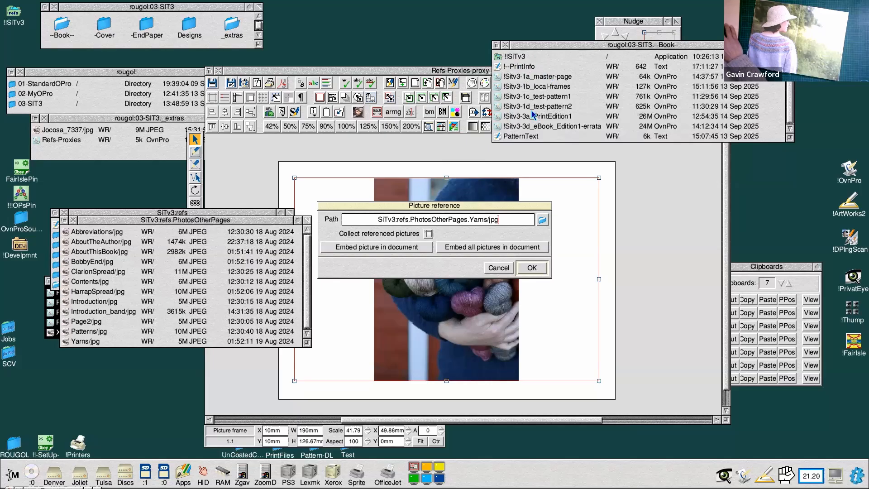
left_click(74, 220)
left_click_drag(85, 215, 54, 185)
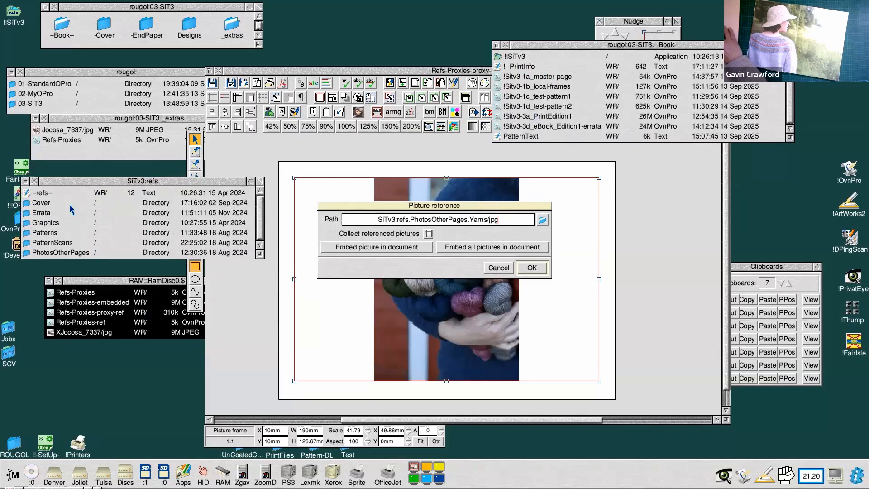
left_click(496, 268)
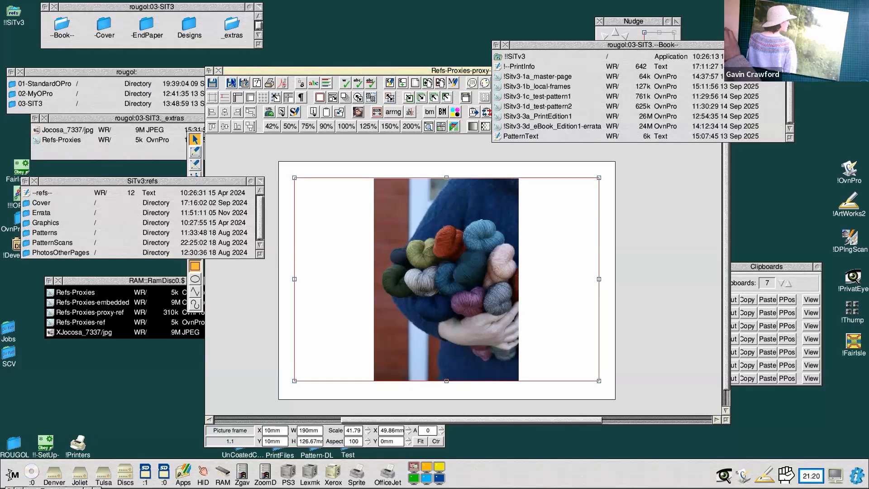
Close the Refs-Proxies-proxy-ref document without saving and open !Sitv3-3a_PrintEdition1 in an enlarged window
left_click(219, 71)
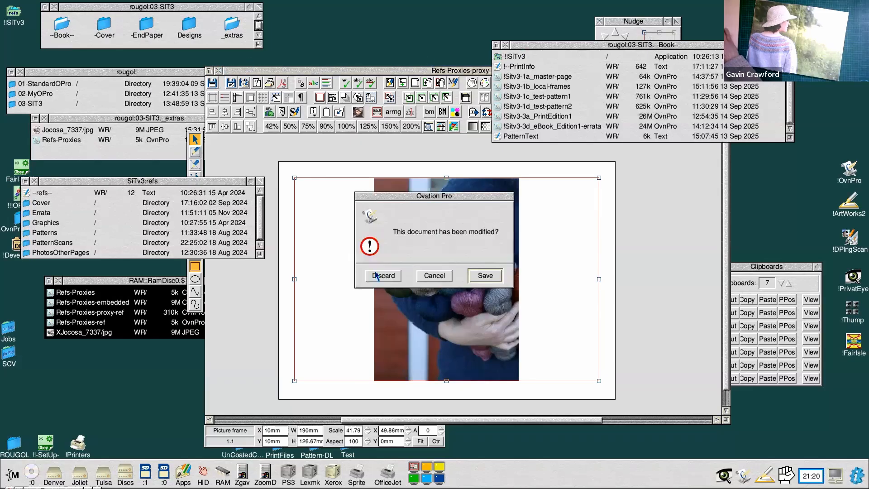
left_click(376, 276)
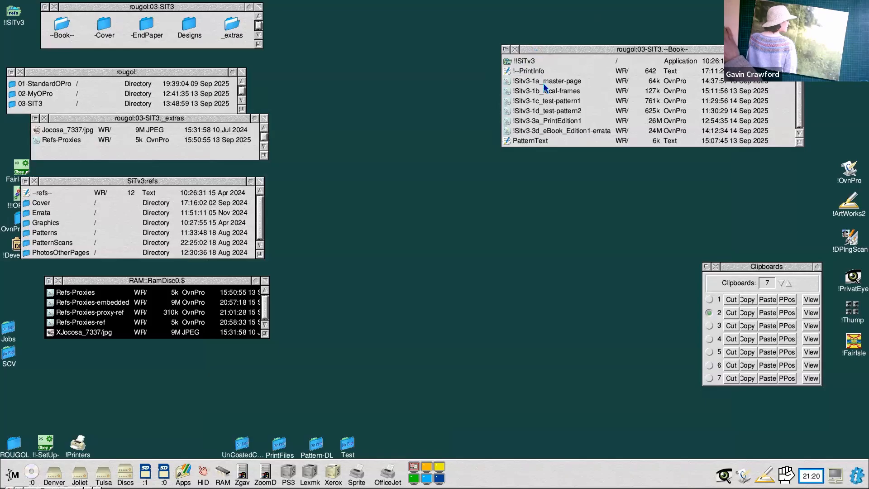
double_click(556, 122)
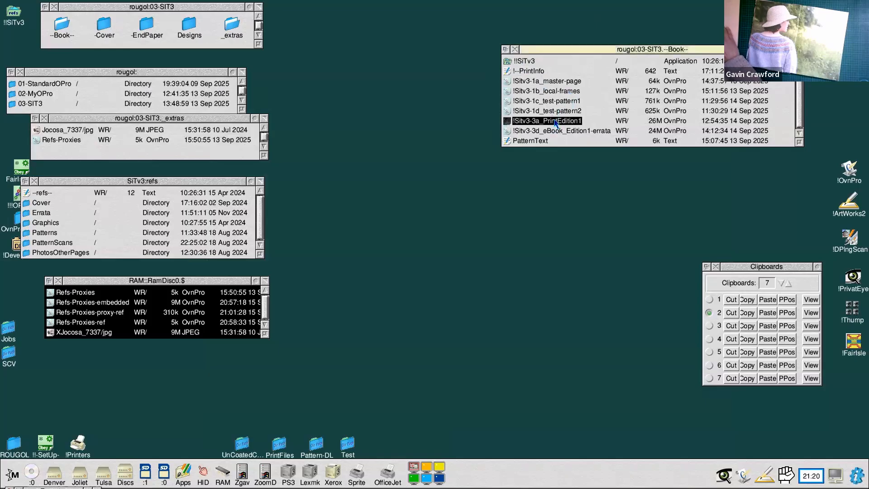
left_click_drag(285, 422, 775, 466)
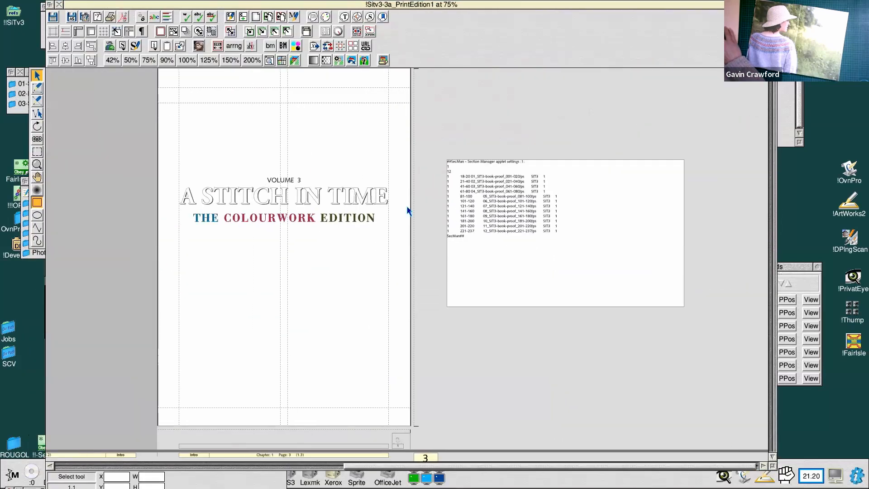
Browse the print edition's opening pages, examining the proxy picture and title on pages 2 and 3
scroll(410, 199, "down", 4)
left_click_drag(469, 466, 357, 465)
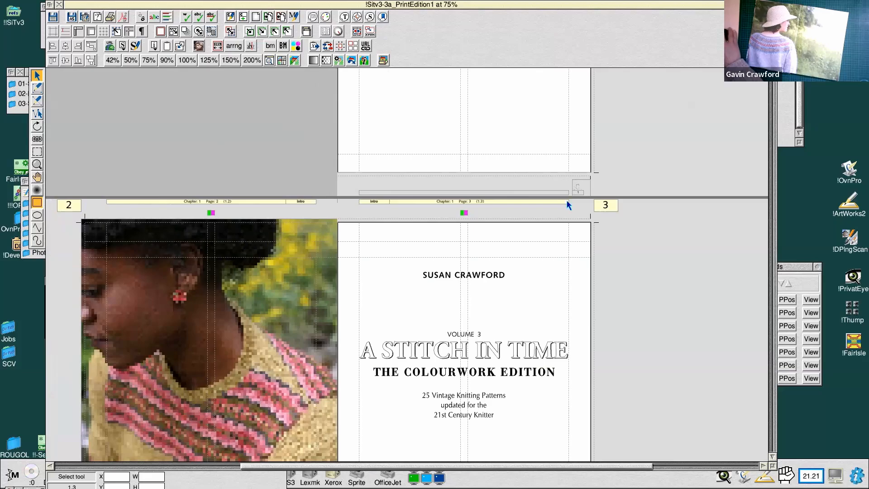
scroll(657, 257, "down", 6)
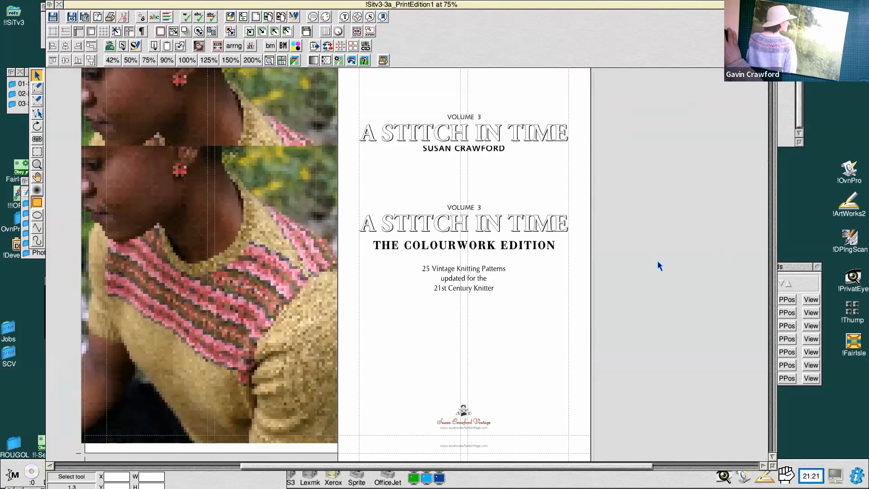
Look through the opening pages of the print edition, from the title page to the photo spread on pages 8–9
scroll(658, 254, "down", 5)
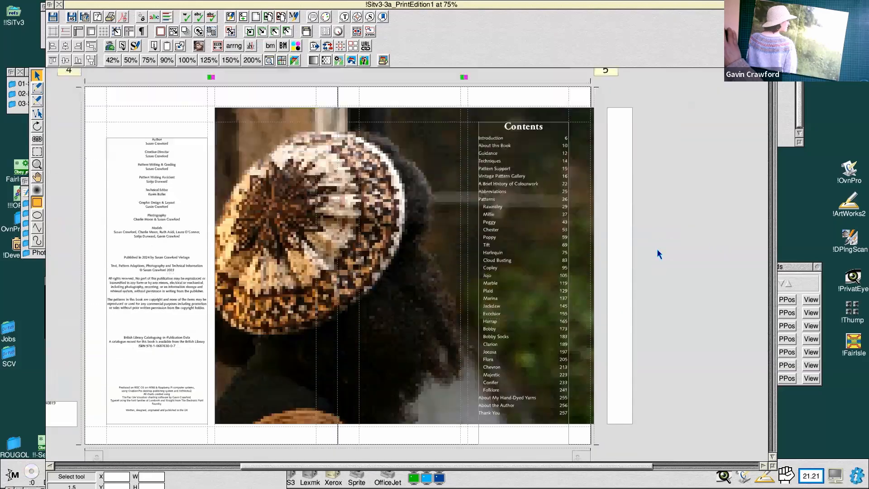
scroll(658, 253, "up", 2)
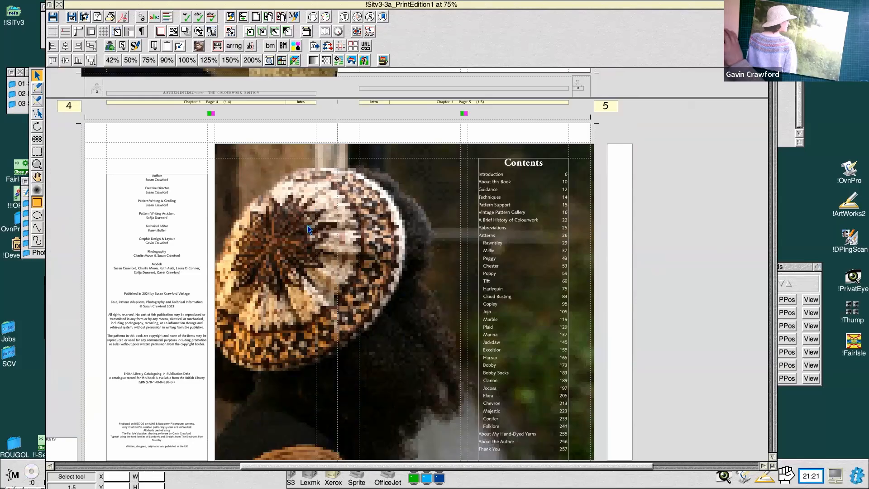
left_click(774, 203)
left_click(773, 203)
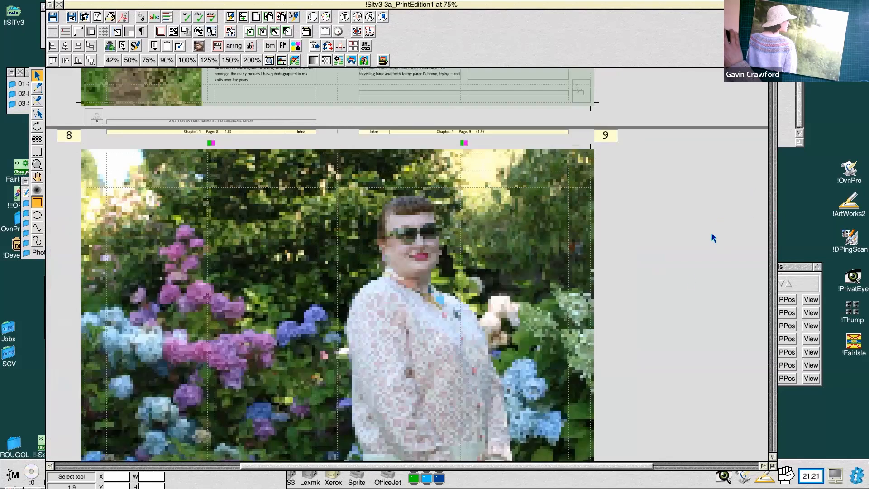
left_click(772, 457)
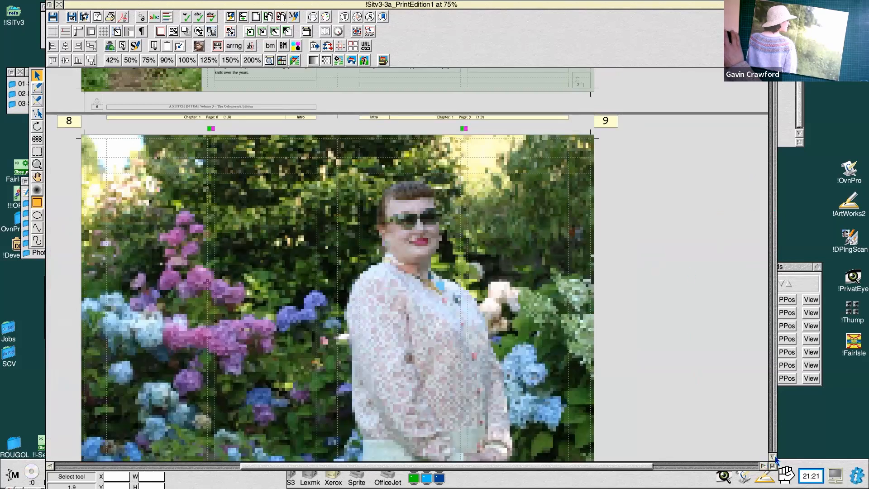
left_click(774, 457)
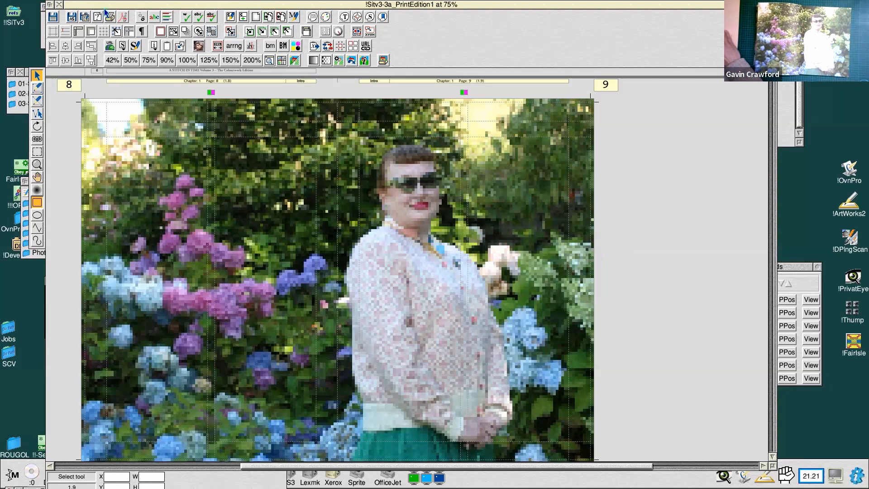
Close the print edition, open !Sitv3-1a_master-page and enlarge its window so that the whole double-page spread shows
left_click(59, 5)
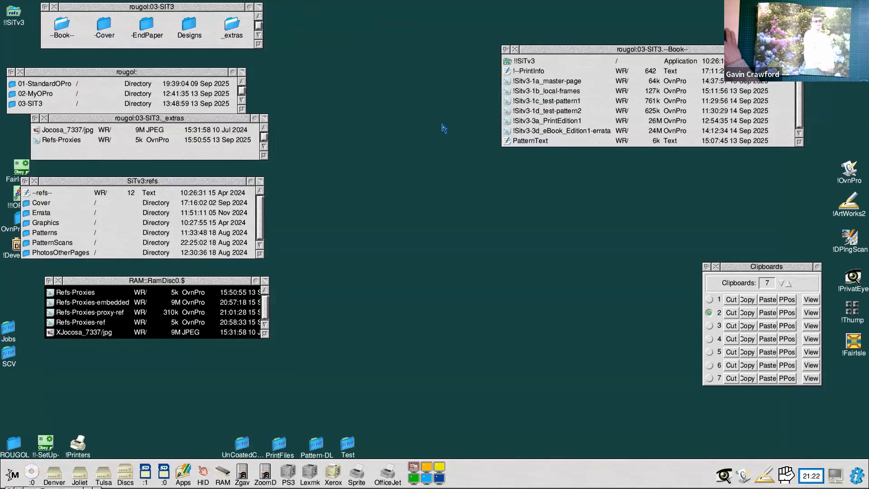
double_click(556, 81)
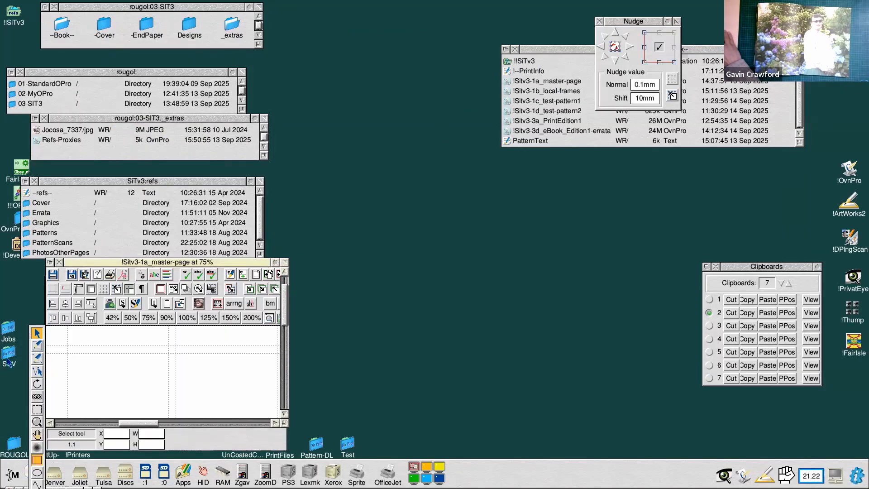
left_click(284, 263)
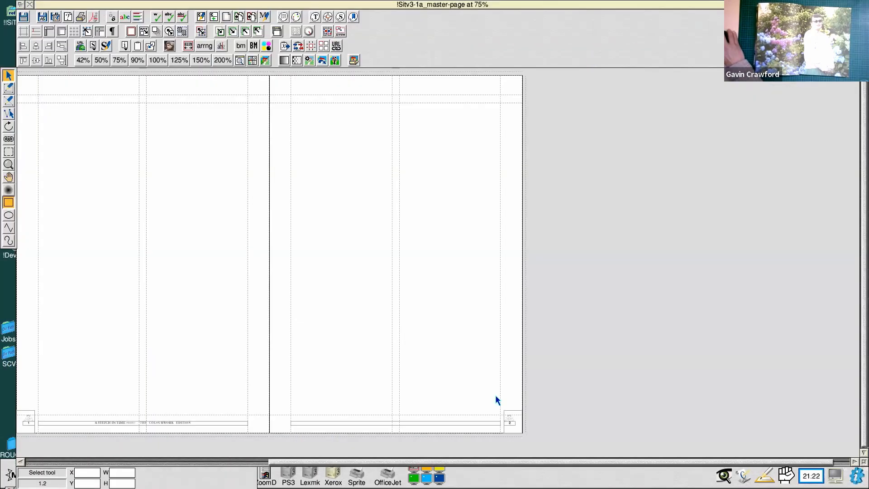
left_click_drag(509, 462, 394, 452)
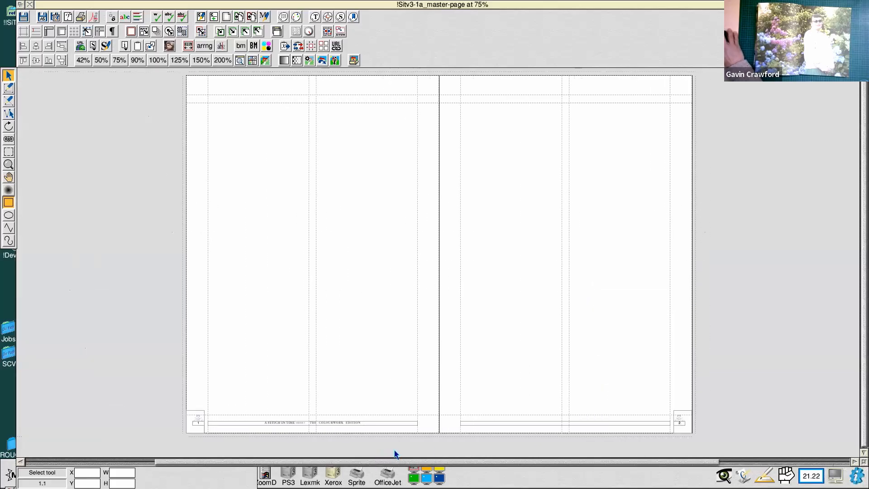
left_click_drag(865, 460, 861, 459)
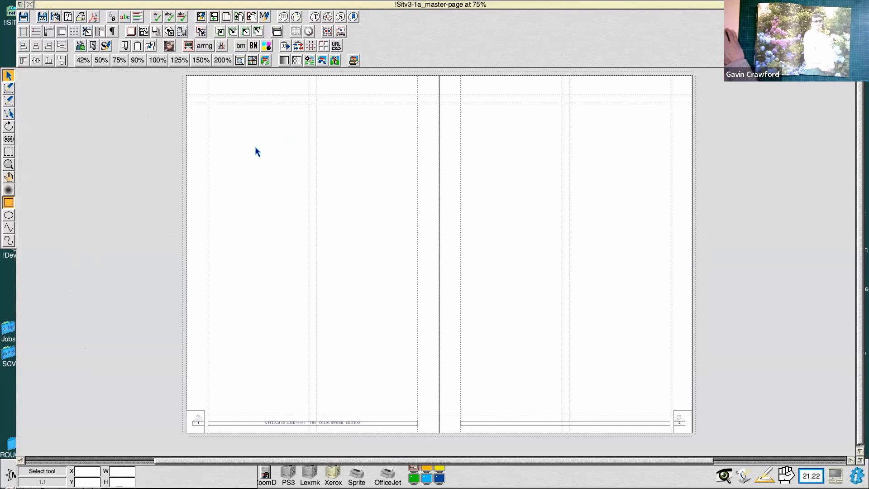
Draw a 192 × 266 mm frame from page 1's outer margin to the spine, and display the facing pages separately
left_click(9, 89)
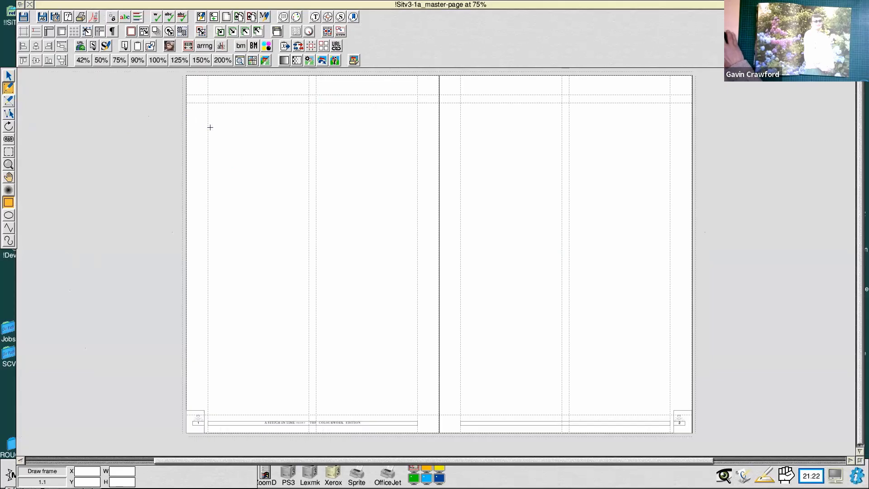
mouse_move(207, 95)
left_mouse_down()
mouse_move(214, 126)
mouse_move(283, 237)
mouse_move(304, 297)
mouse_move(371, 382)
mouse_move(390, 386)
mouse_move(421, 420)
mouse_move(431, 407)
mouse_move(438, 415)
left_mouse_up()
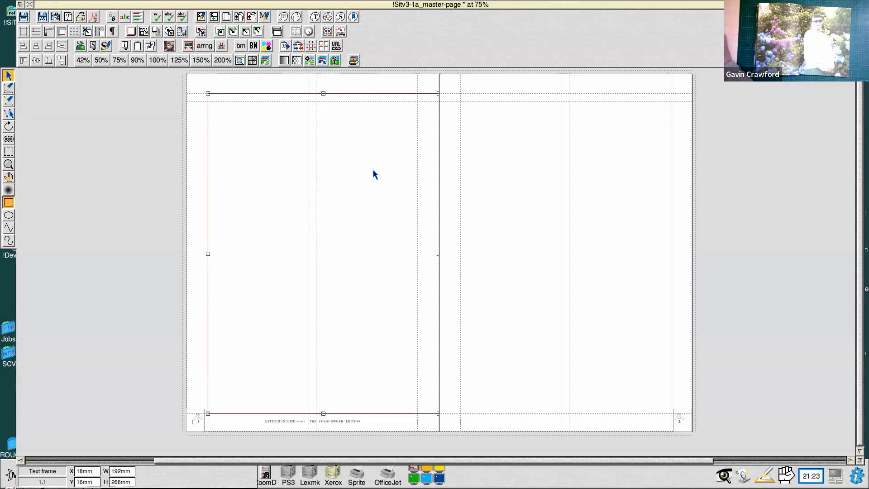
left_click(297, 33)
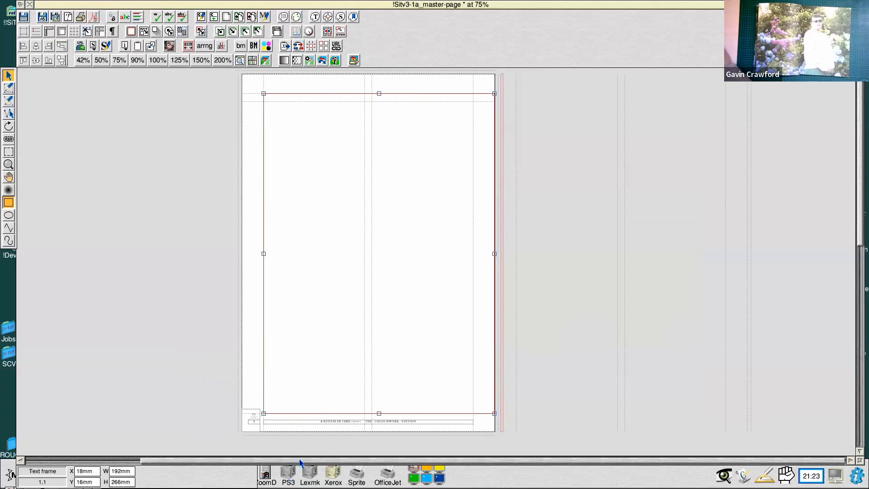
scroll(853, 136, "down", 10)
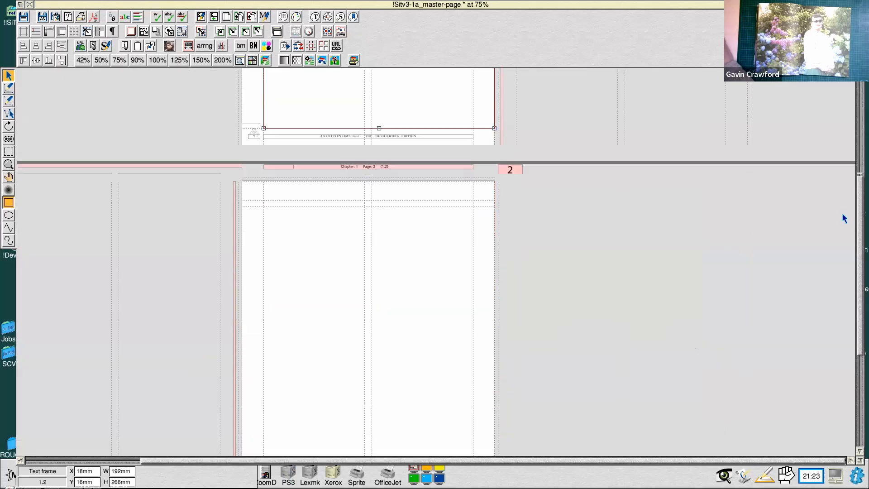
scroll(834, 164, "up", 10)
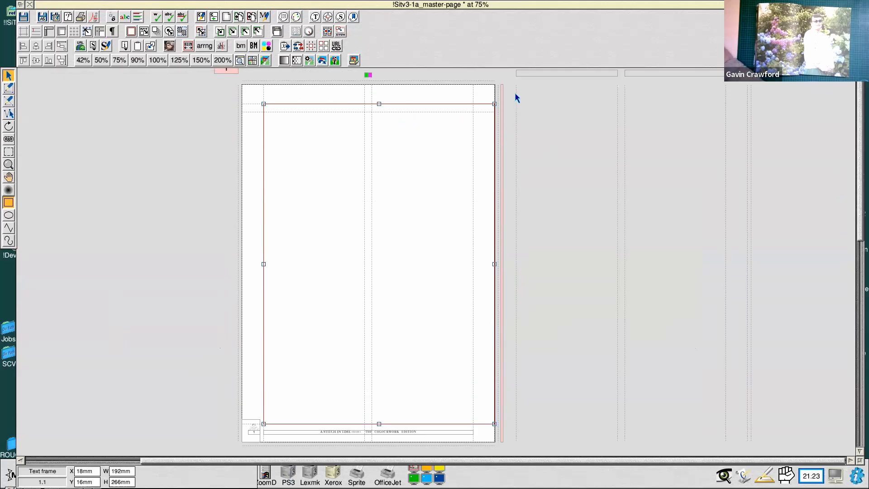
Examine the header frames and the vertical guide lines that lie on the pasteboard beside page 1
left_click(521, 73)
left_click(629, 73)
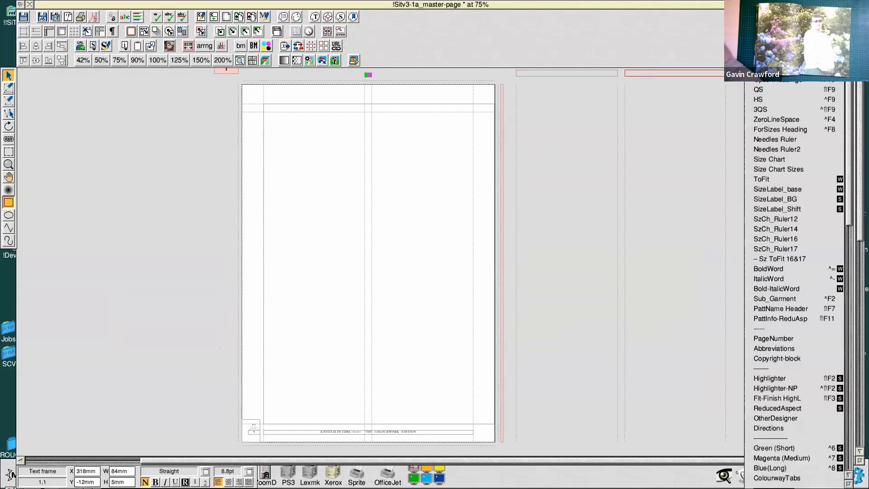
left_click(516, 96)
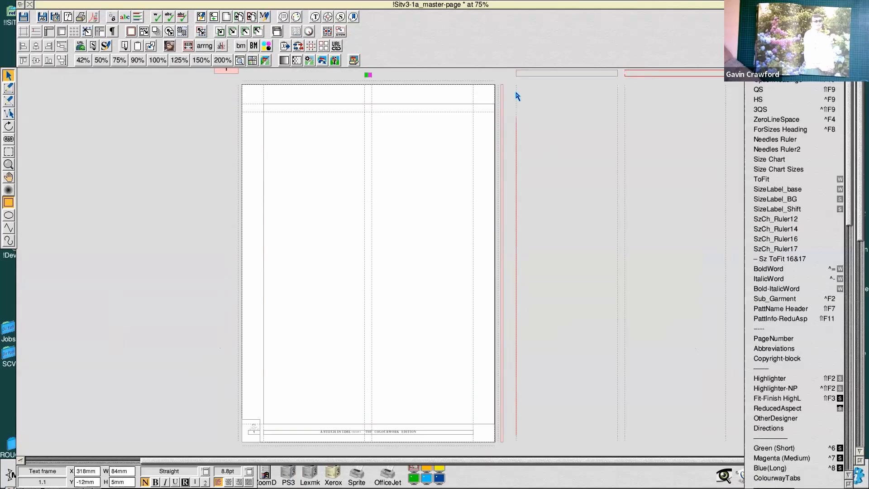
left_click(617, 108)
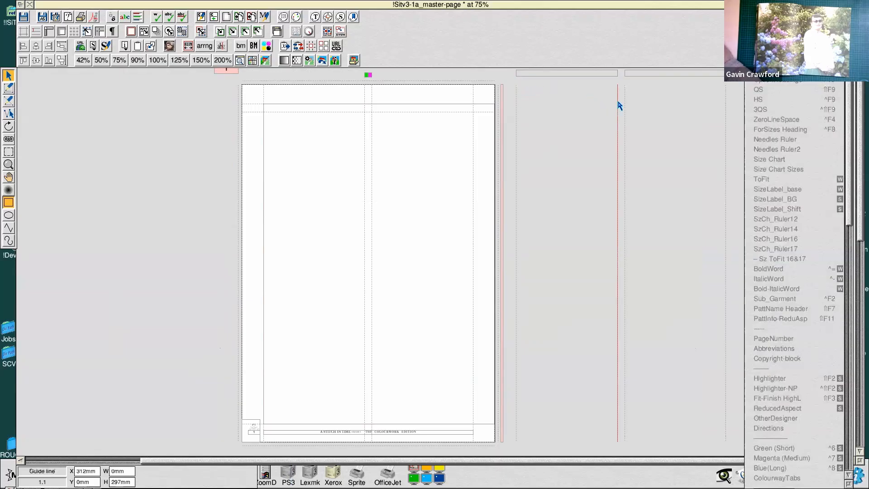
left_click(622, 103)
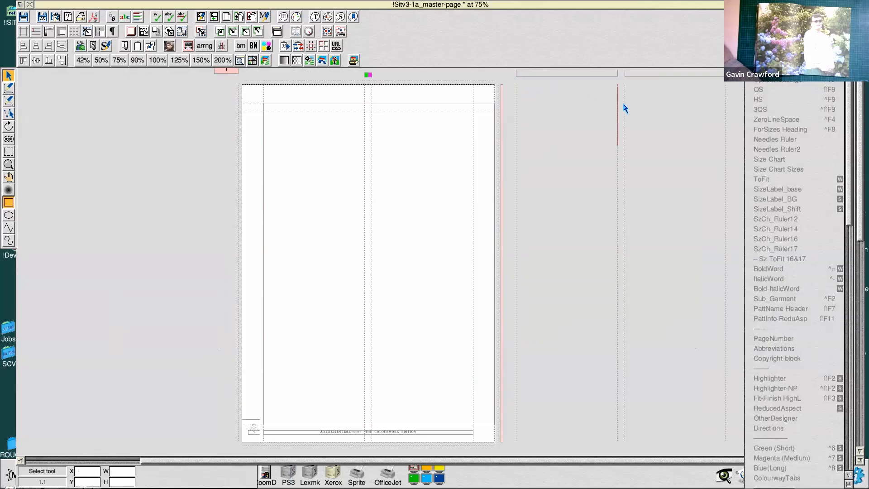
left_click(604, 9)
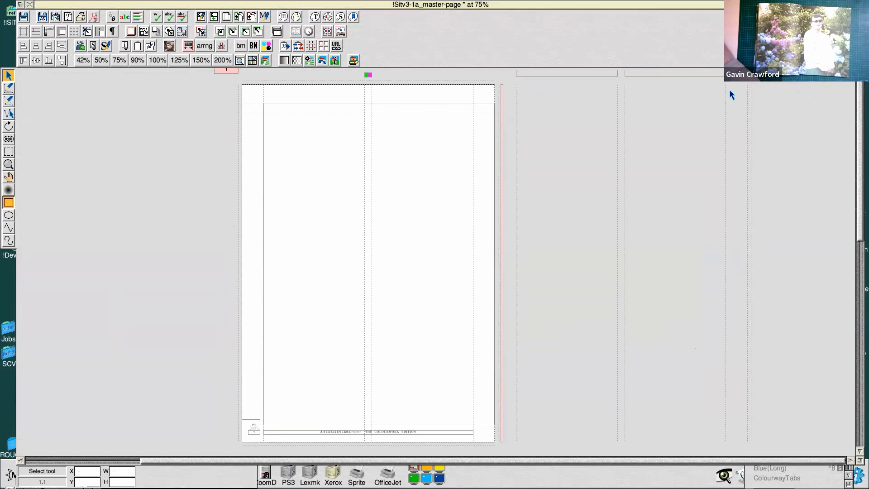
left_click(747, 94)
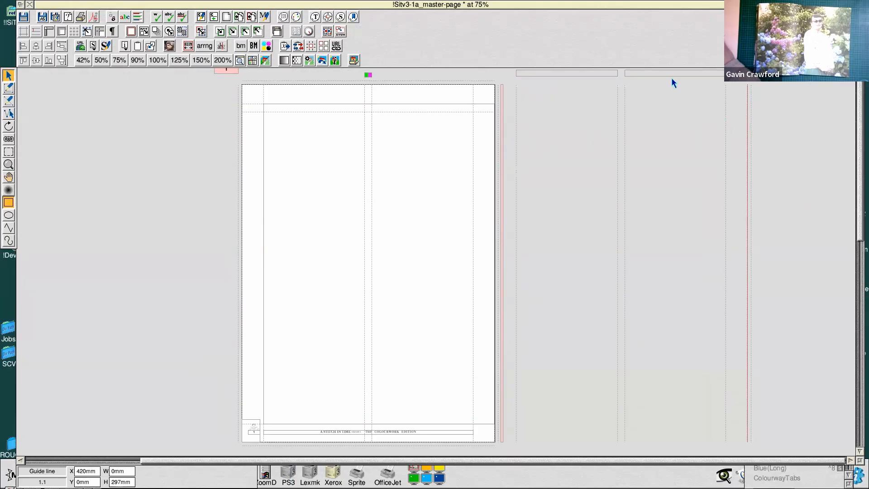
left_click(751, 99)
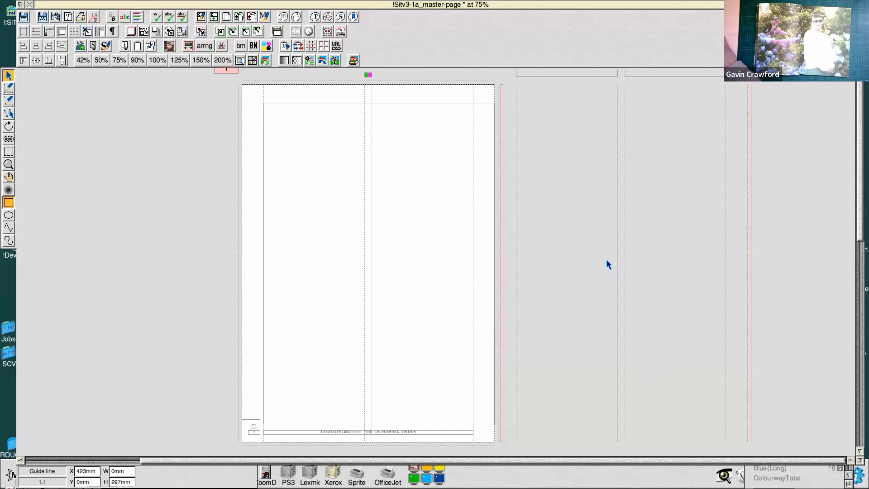
Widen the frame to 384 mm across the pasteboard and place BobbySocks7/jpg from the Patterns.BobbySocks folder in it
left_click(484, 216)
left_click_drag(512, 267, 726, 297)
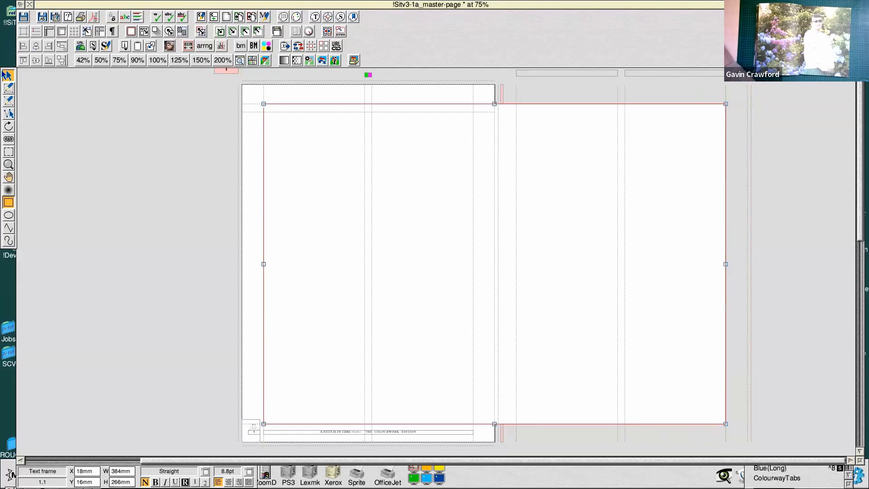
double_click(10, 24)
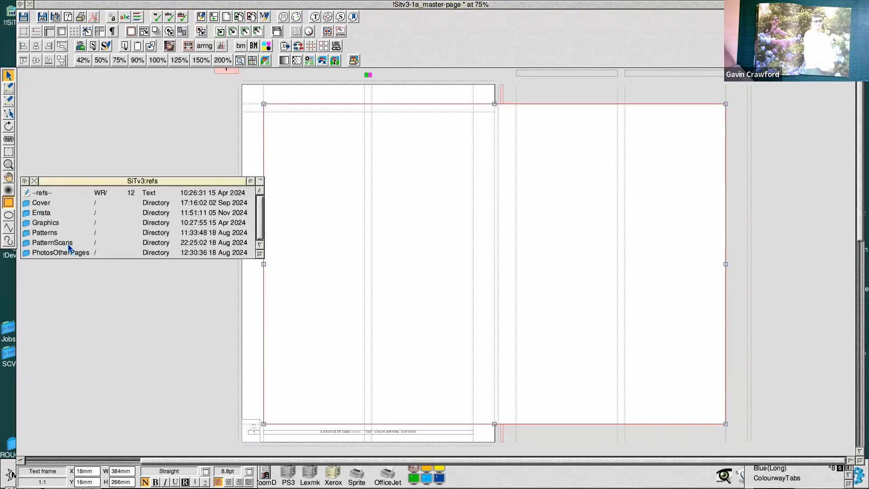
double_click(47, 233)
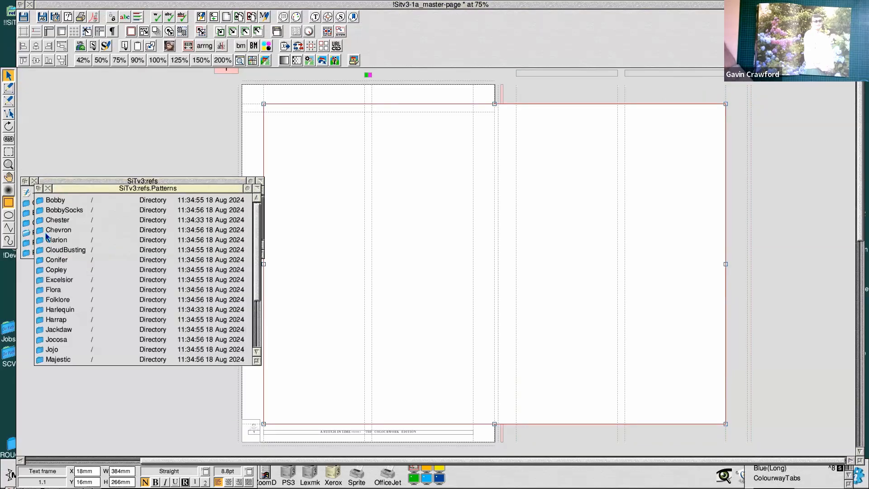
left_click_drag(79, 189, 66, 212)
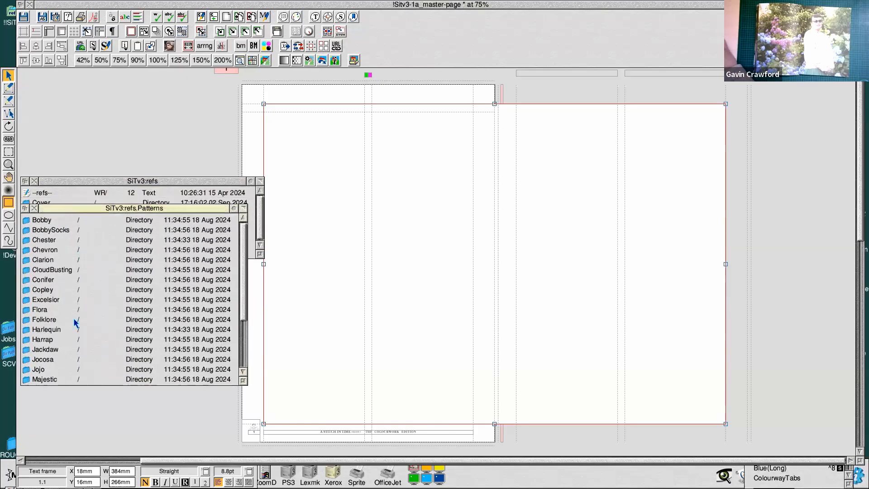
double_click(47, 233)
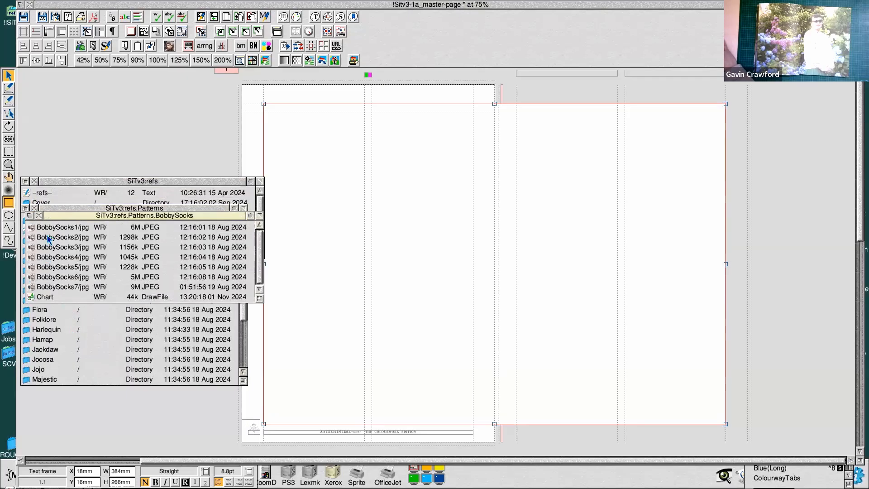
left_click_drag(60, 290, 452, 265)
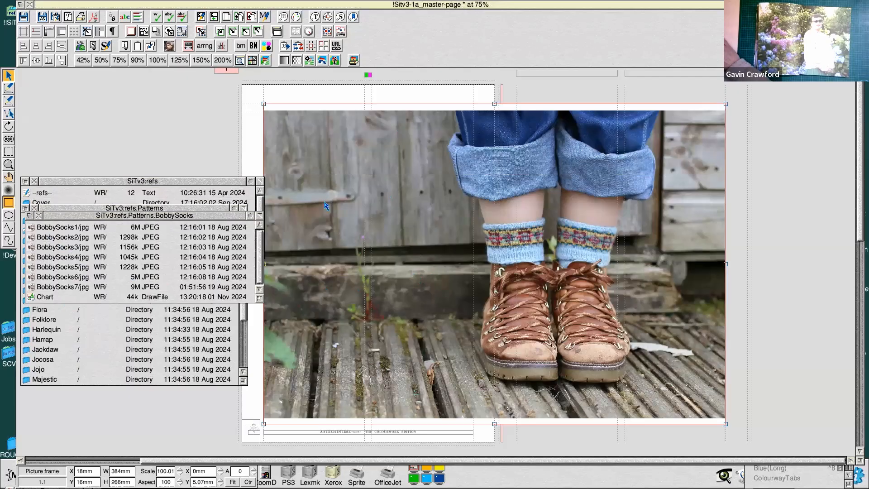
Make a proxy picture for the placed photo at Base/8 size and 16 bpp with dithering
key("ctrl+shift+p")
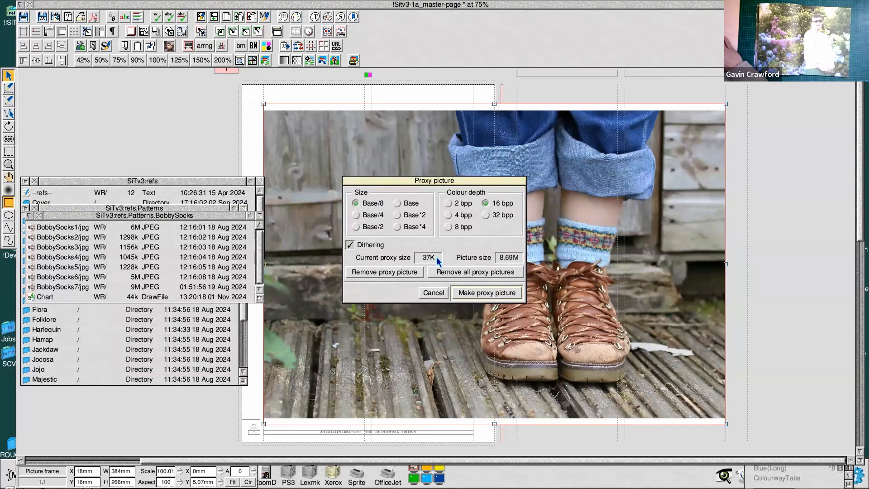
left_click(498, 297)
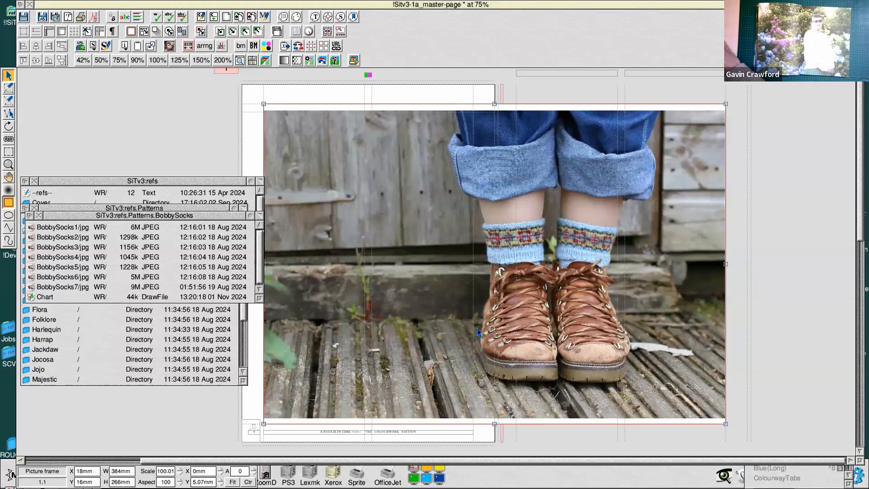
Clear the folder windows away from the photo and shift it within its frame to about -44 mm in X and 4.7 mm in Y
left_click_drag(170, 216, 112, 229)
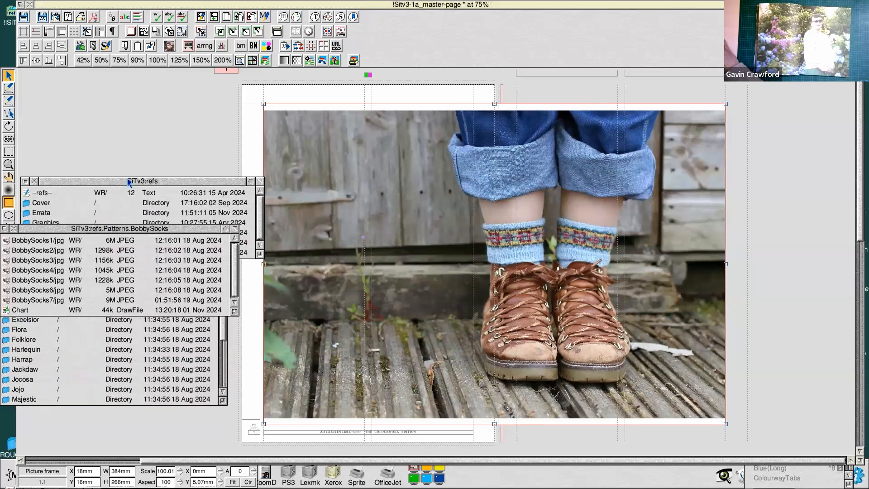
left_click_drag(127, 181, 108, 198)
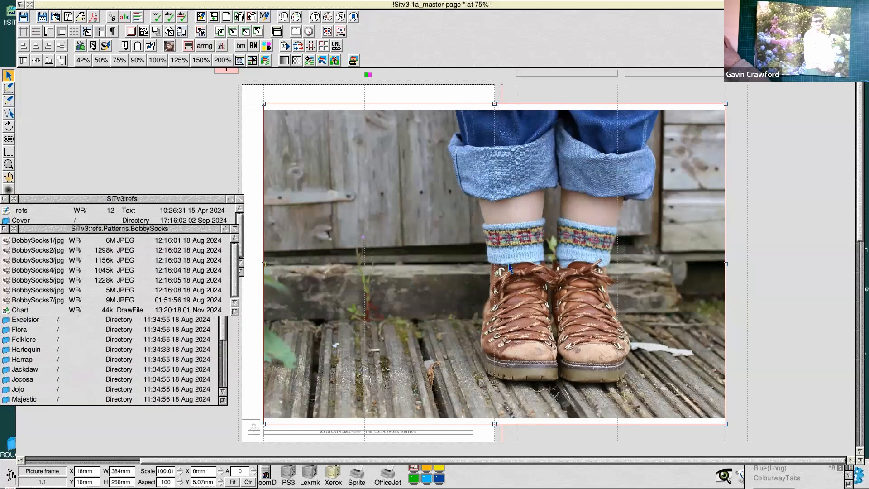
key("ctrl+v")
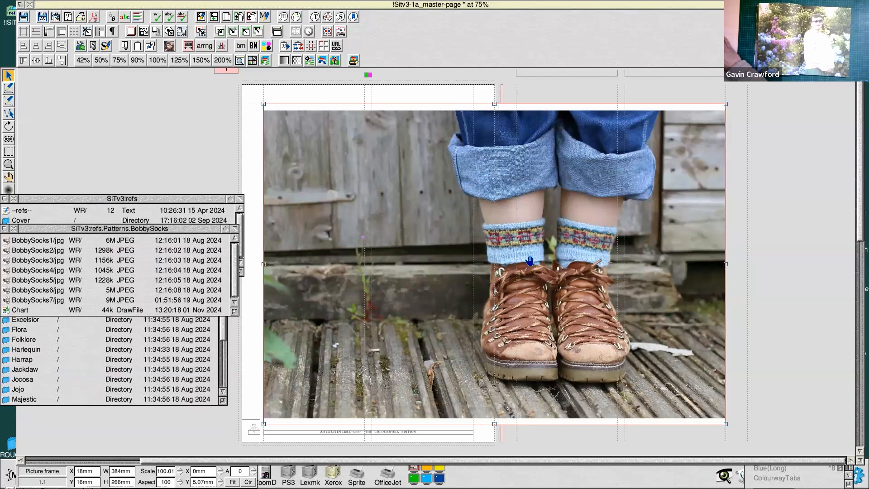
left_click_drag(529, 262, 513, 259)
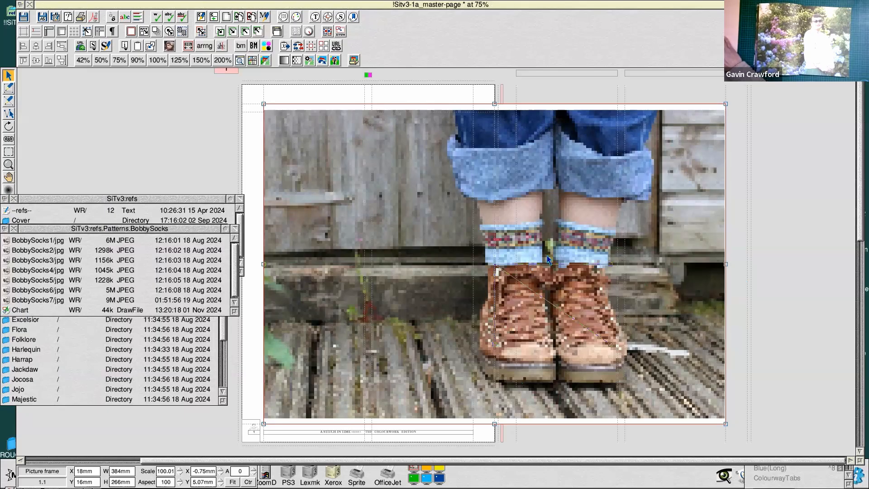
left_click_drag(547, 255, 496, 254)
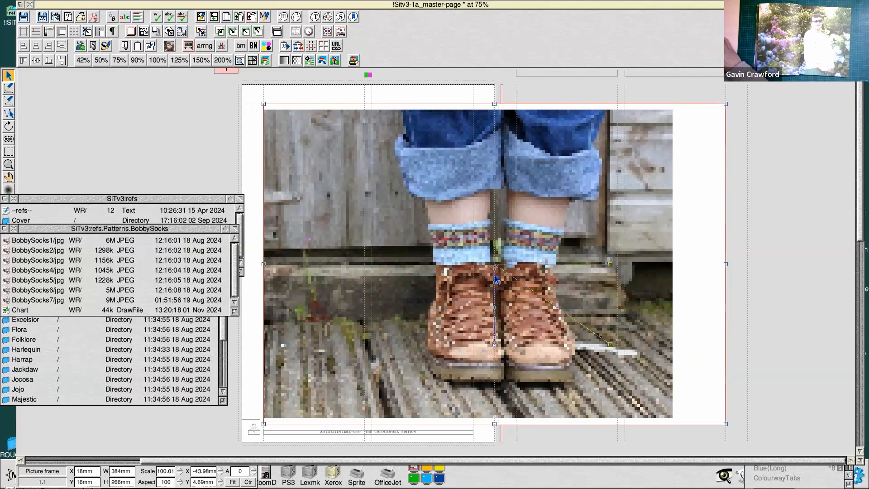
Enlarge the photo within its frame to about 134.92% and shift it to about -114 mm in X and -39.96 mm in Y
left_click_drag(497, 270, 495, 268)
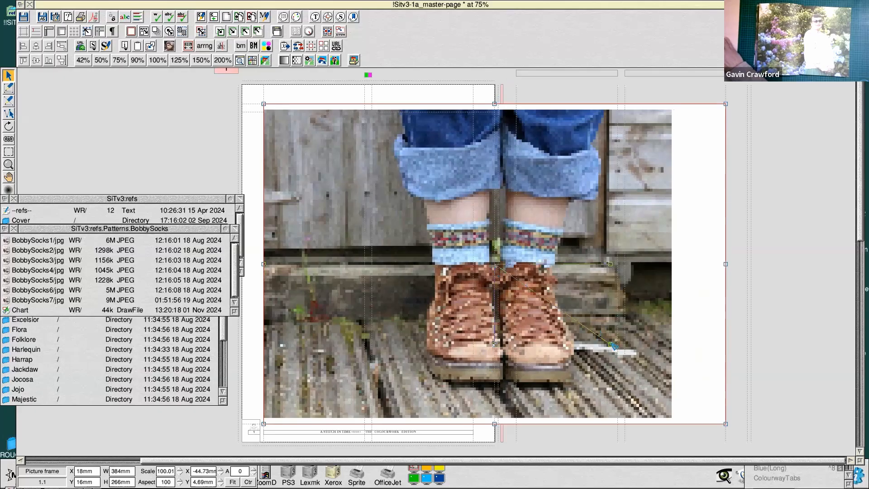
left_click_drag(614, 347, 644, 376)
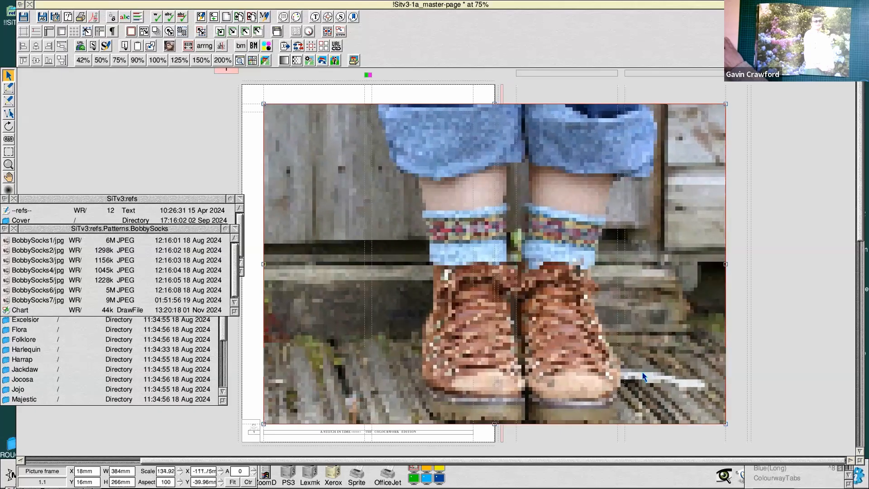
left_click_drag(566, 283, 565, 277)
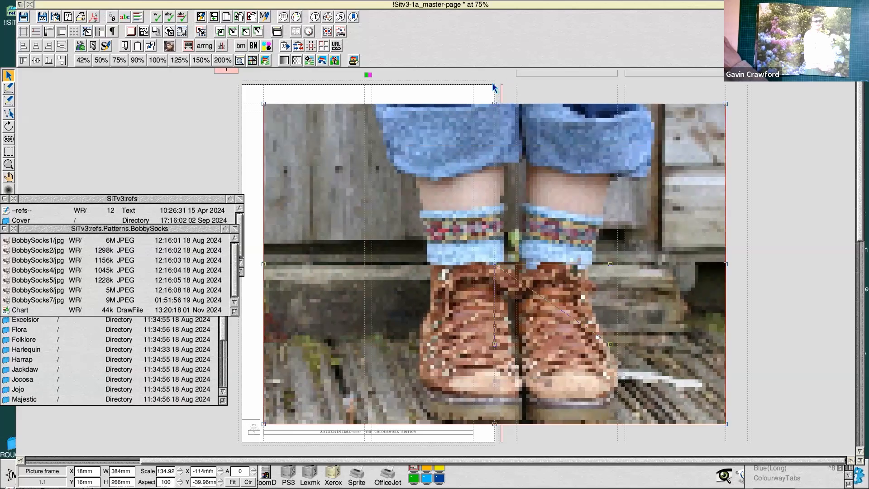
left_click(495, 94)
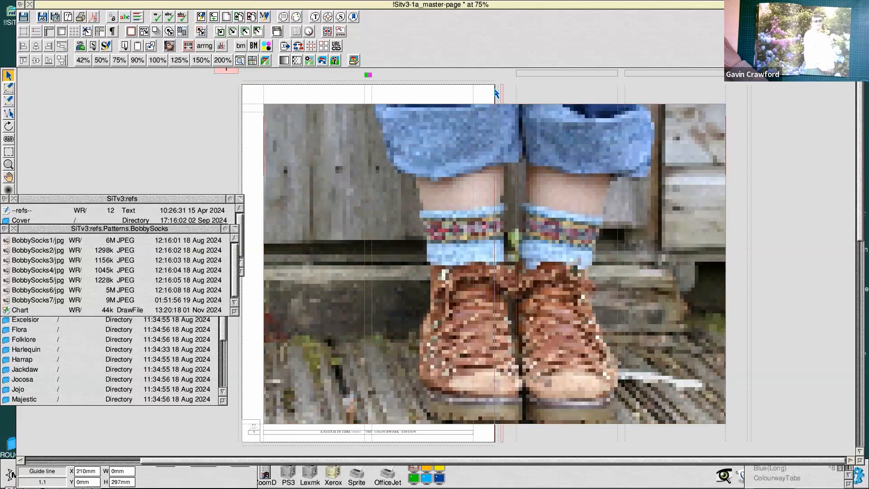
left_click(508, 249)
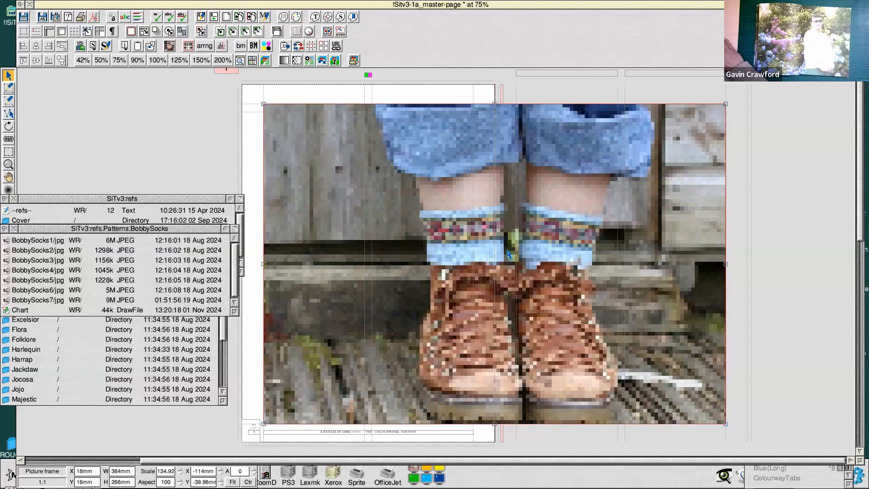
left_click_drag(504, 249, 501, 249)
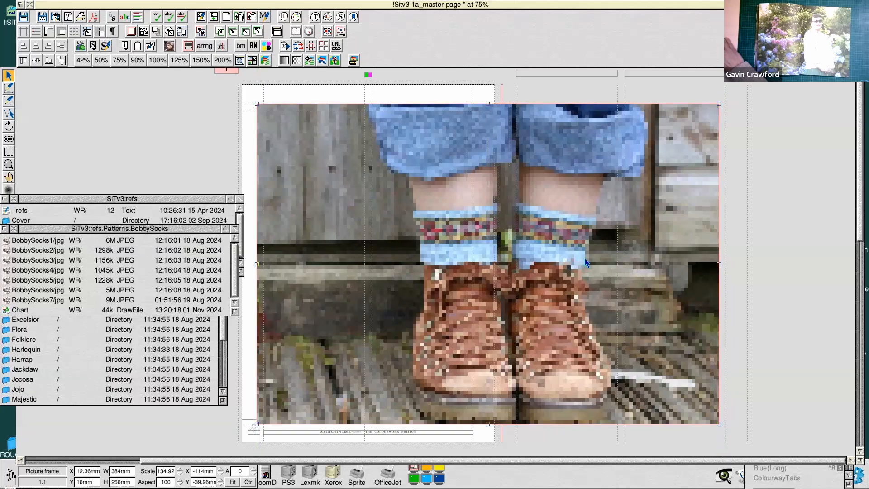
left_click_drag(582, 254, 589, 255)
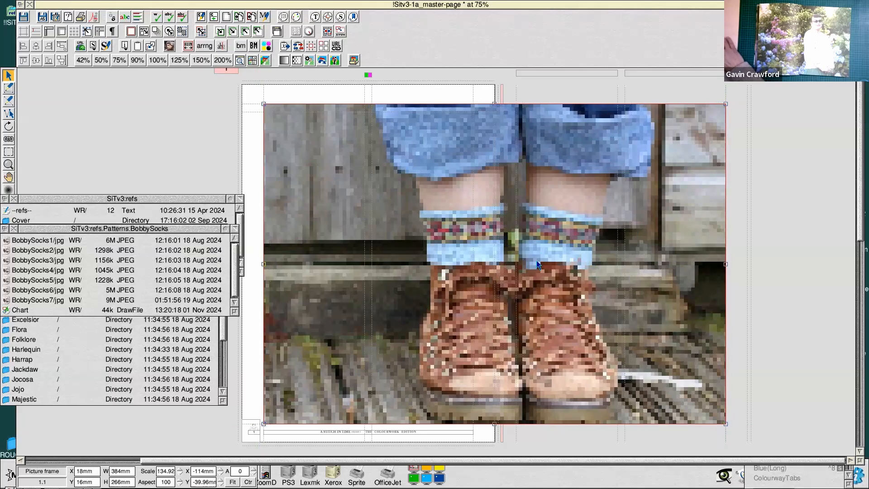
Shift the photo inside its frame to about -125.66 mm in X, bringing the gap between the boots nearer the page edge
double_click(397, 295)
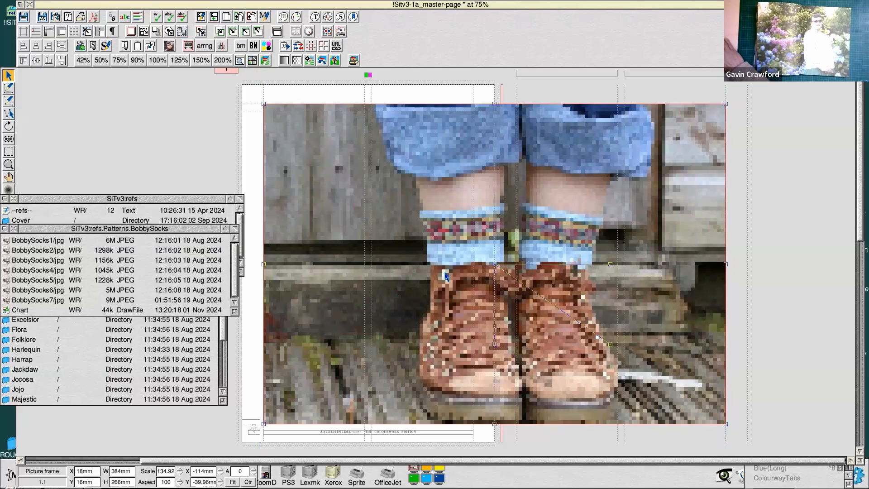
left_click_drag(446, 274, 444, 273)
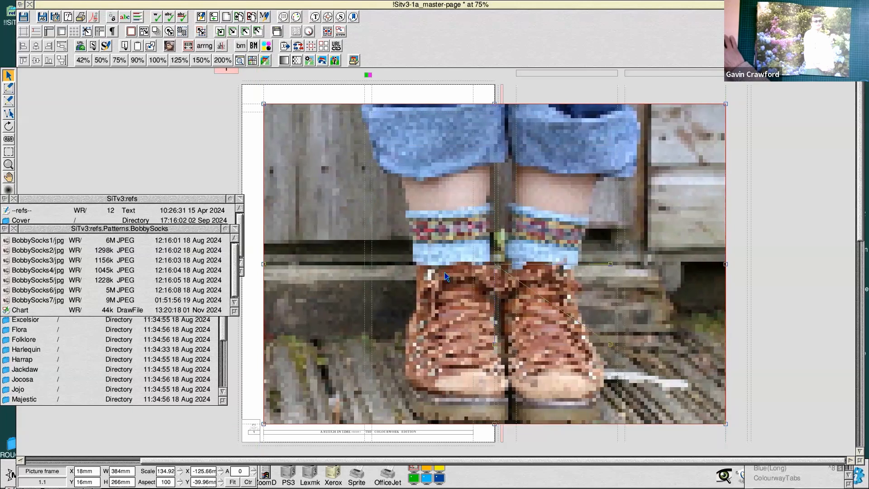
left_click(813, 237)
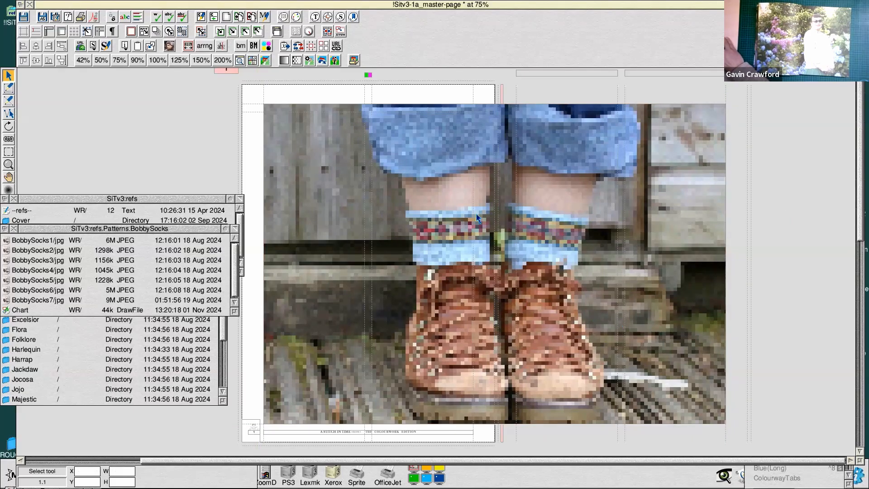
Make a new proxy picture for the placed photo at Base/4 size and 16 bpp with dithering
left_click(460, 221)
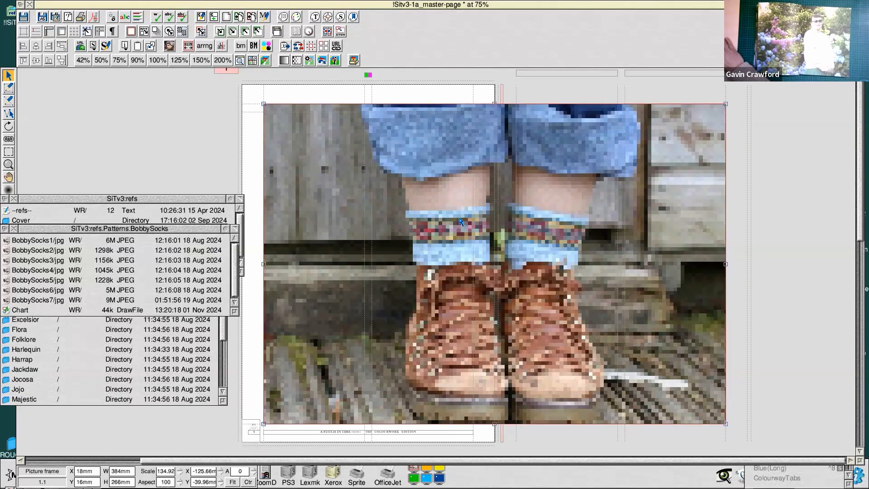
key("ctrl+shift+p")
left_click(377, 216)
left_click(375, 226)
left_click(374, 215)
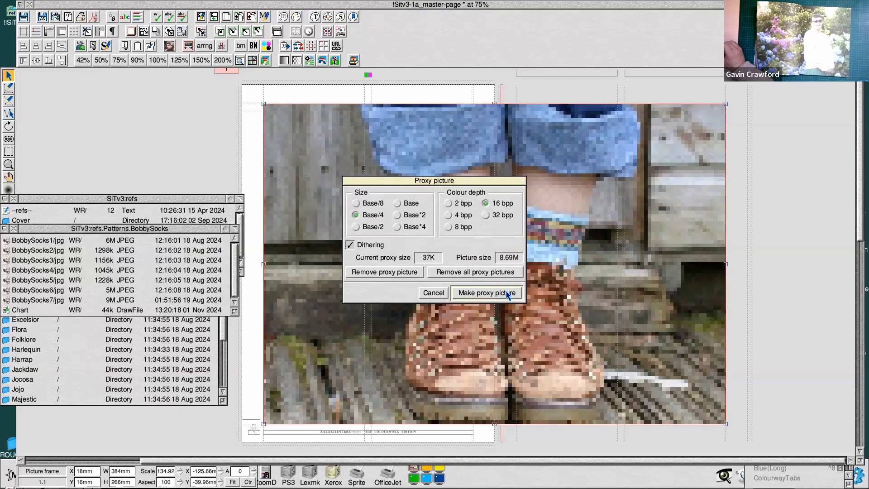
left_click(508, 295)
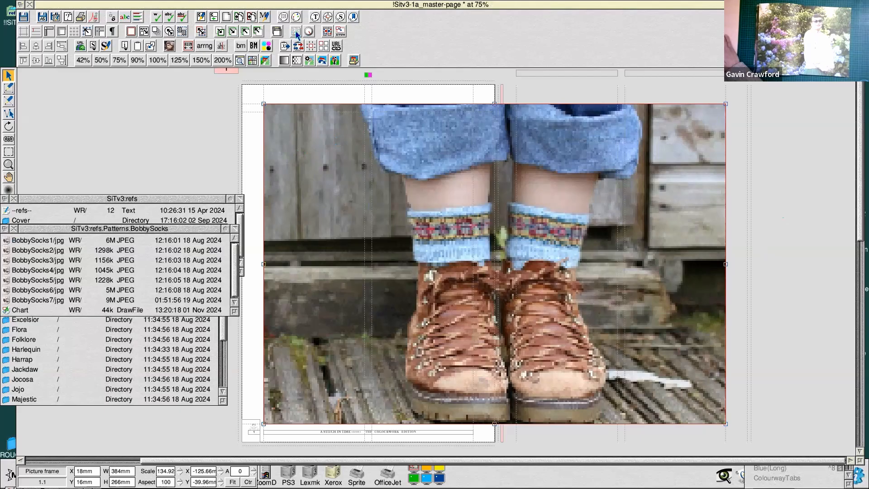
Preview pages 1 and 2 as a facing spread and return to the single-page display
left_click(296, 33)
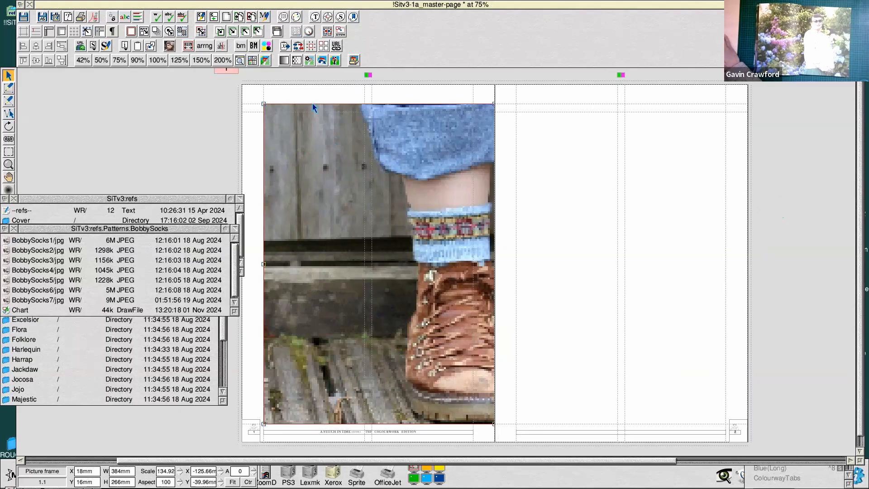
left_click(296, 33)
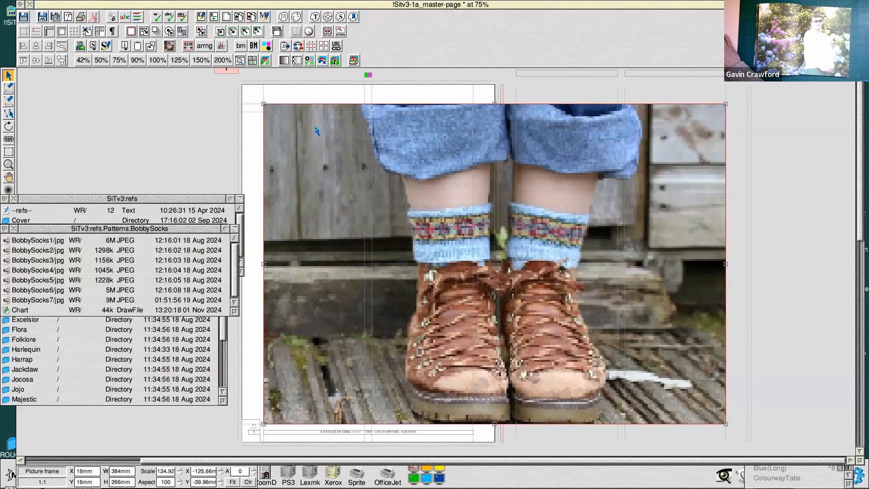
Paste a copy of the photo frame at the same position on page 2
scroll(338, 137, "down", 6)
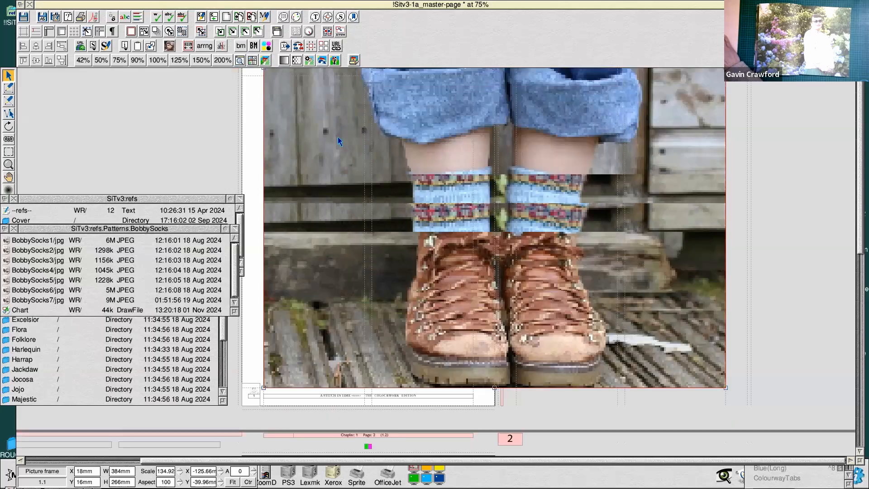
scroll(337, 141, "down", 2)
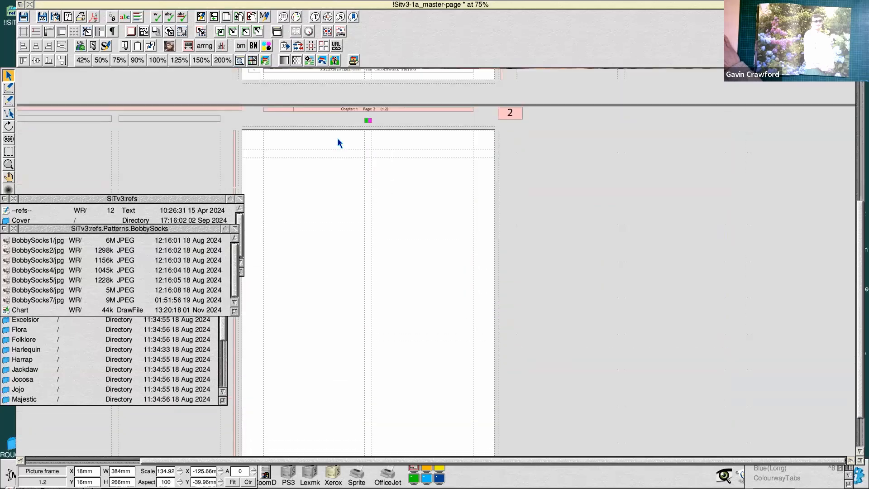
left_click(300, 6)
left_click(294, 198)
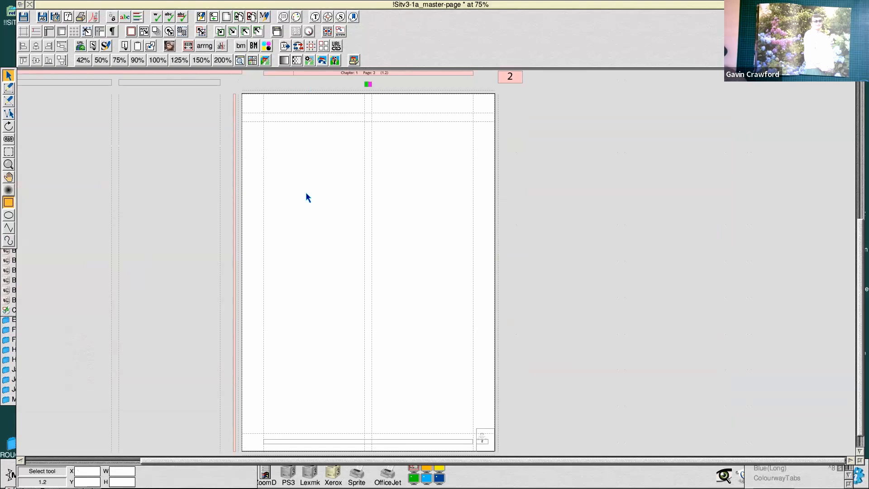
key("ctrl+v")
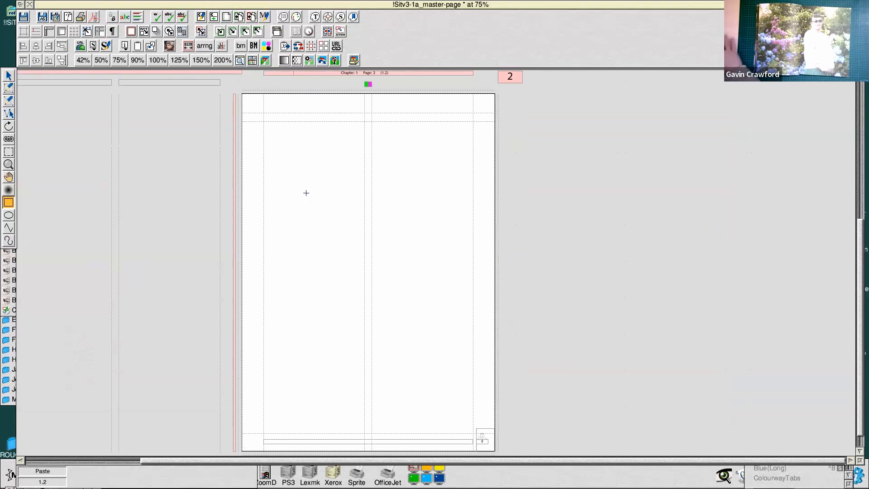
left_click(306, 192)
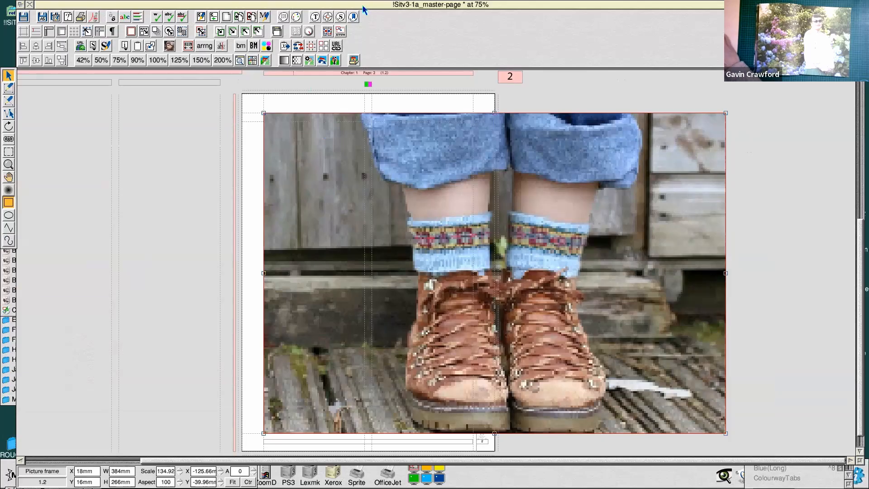
Move the copied photo frame on page 2 to X -192 mm so it extends over the pasteboard beside the page's inner edge
left_click(297, 33)
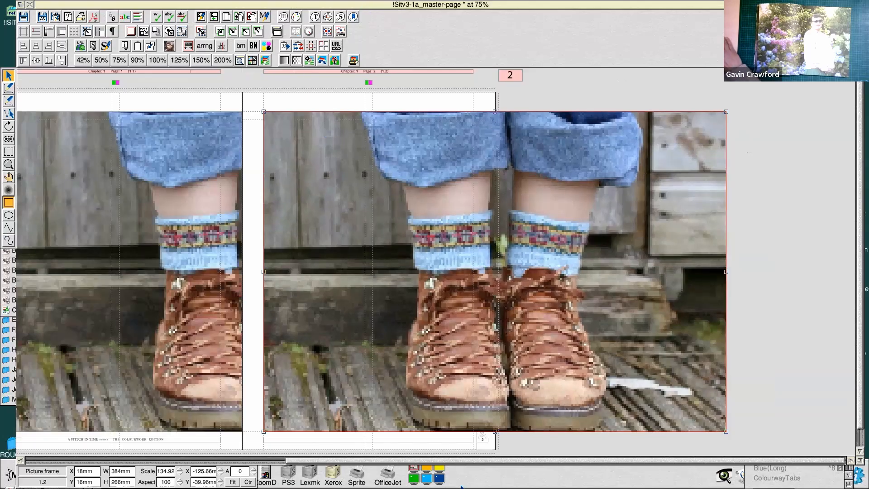
left_click(296, 33)
left_click_drag(563, 462, 500, 462)
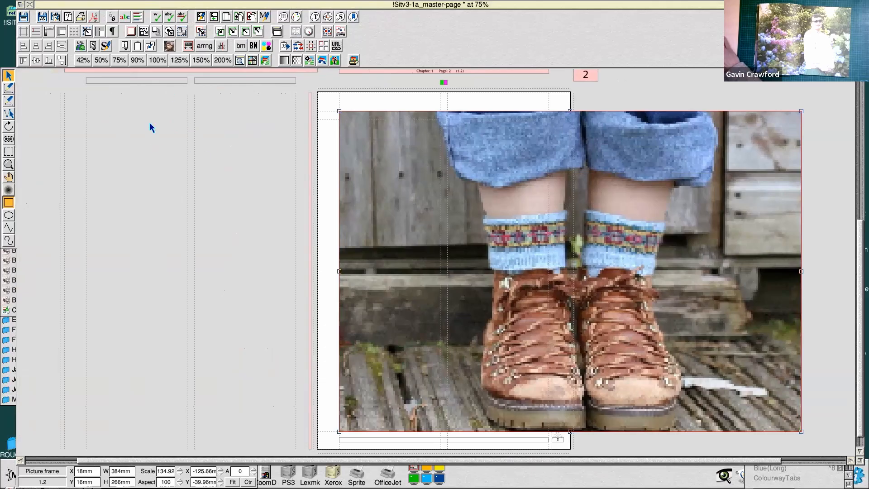
left_click_drag(360, 158, 124, 148)
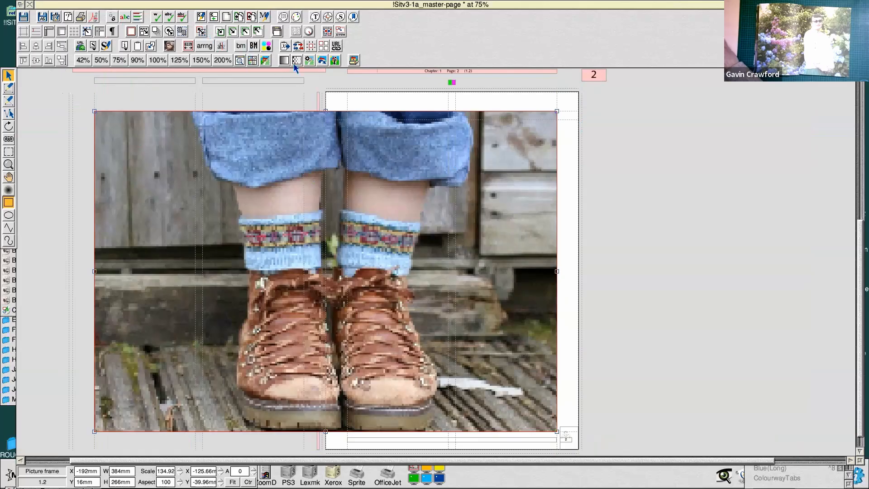
Display pages 1 and 2 as a facing spread and check both photo frames where they meet at the spine
left_click(297, 34)
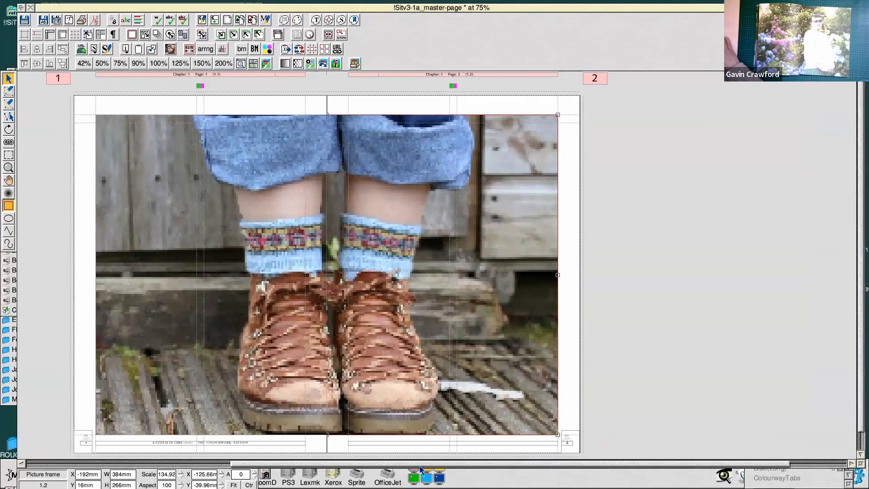
left_click_drag(420, 466, 404, 466)
left_click(285, 215)
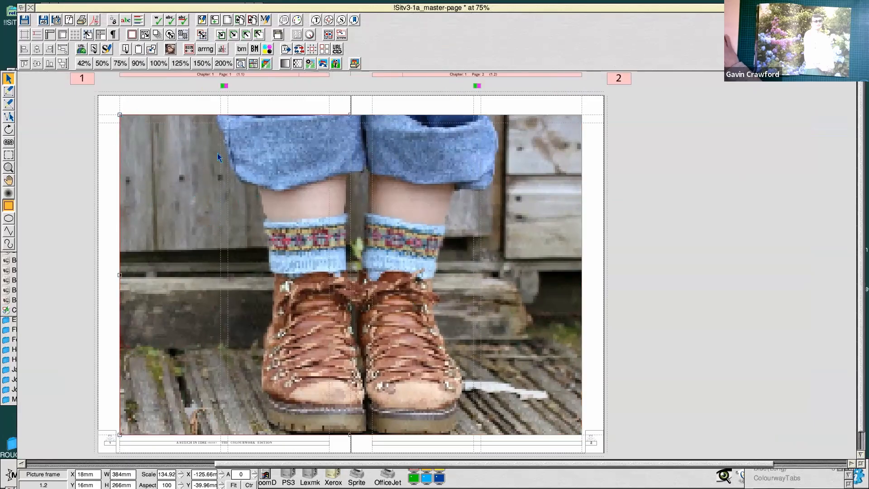
left_click(515, 190)
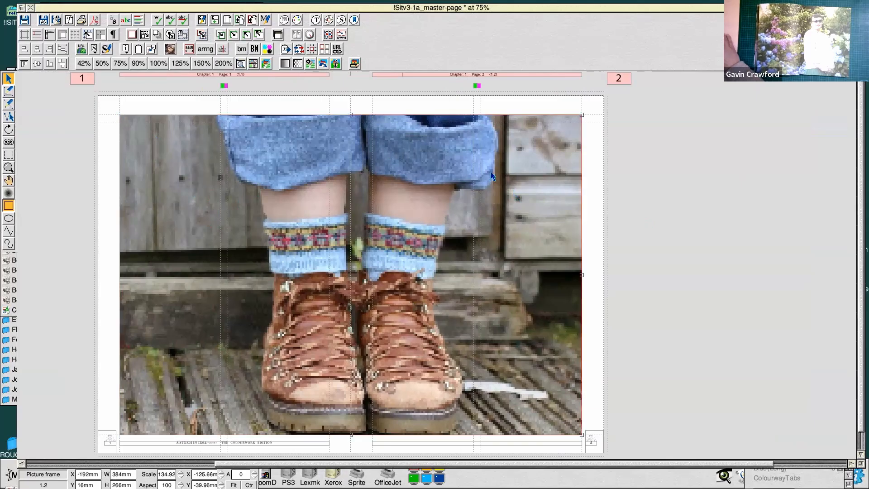
left_click(740, 180)
left_click_drag(605, 465, 569, 465)
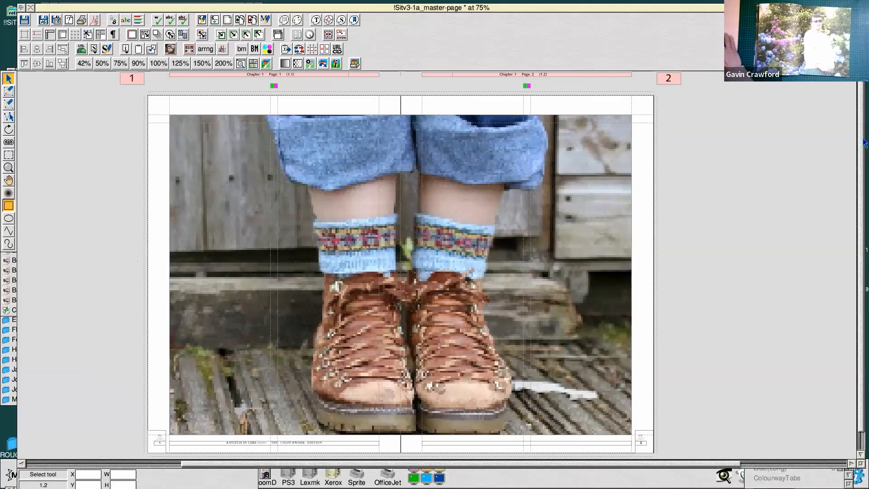
Make a proxy picture at Base/8 size and 16 bpp with dithering for the photo frame on page 1
left_click_drag(863, 139, 863, 142)
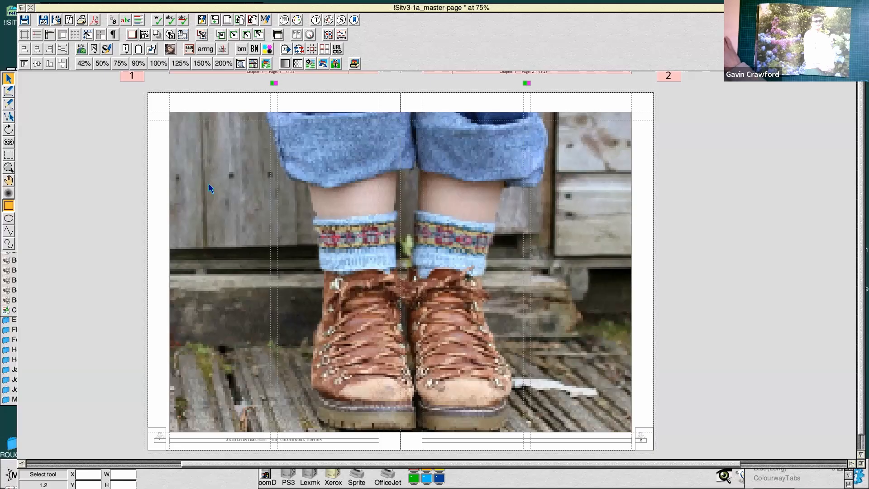
left_click_drag(861, 299, 861, 301)
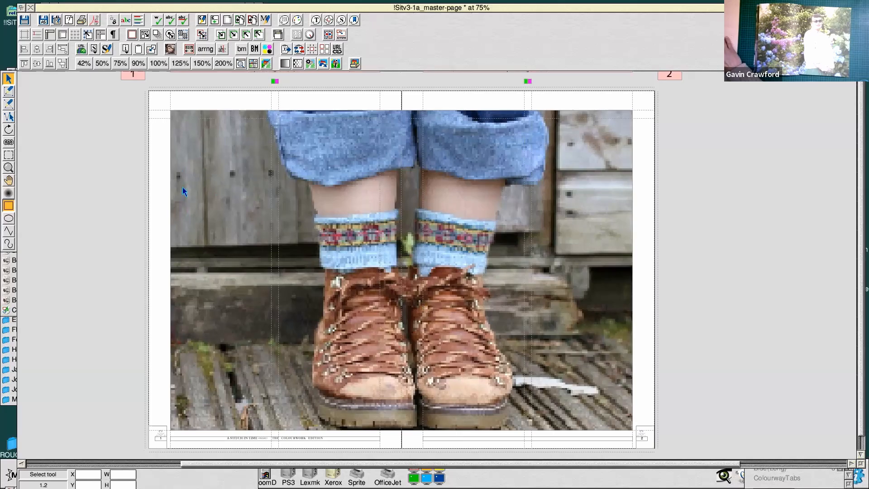
left_click(184, 192)
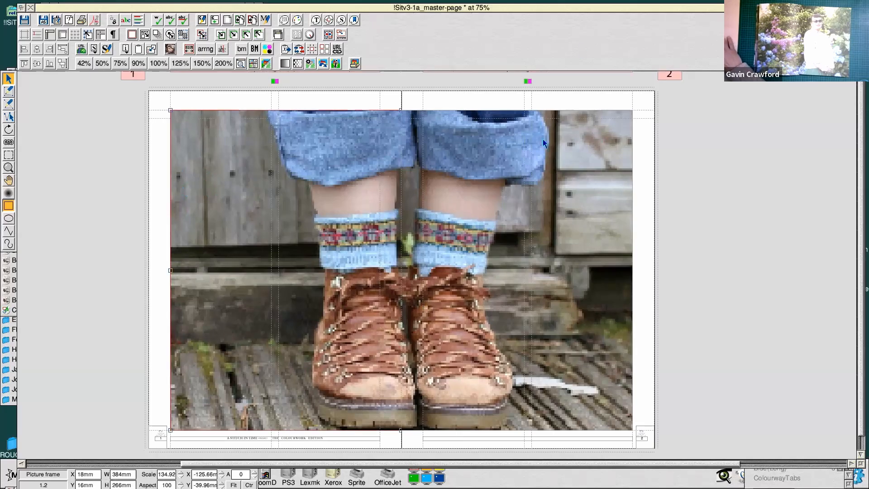
key("ctrl+shift+p")
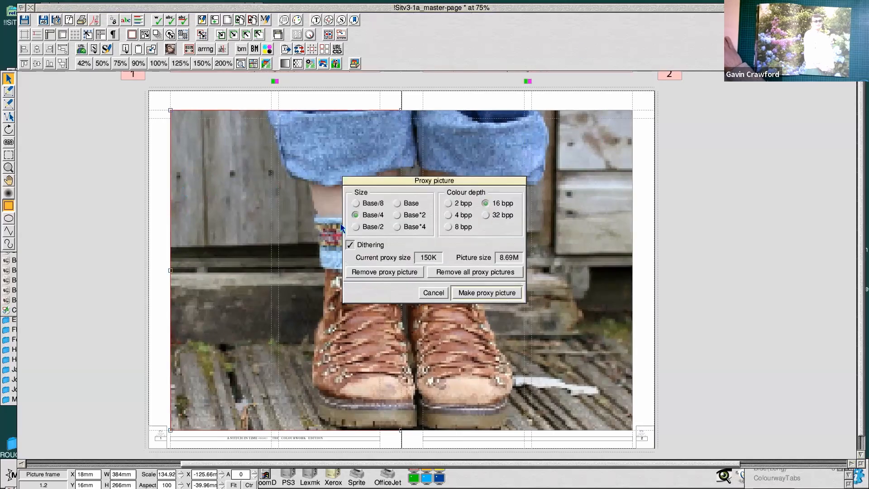
left_click(366, 204)
left_click(508, 294)
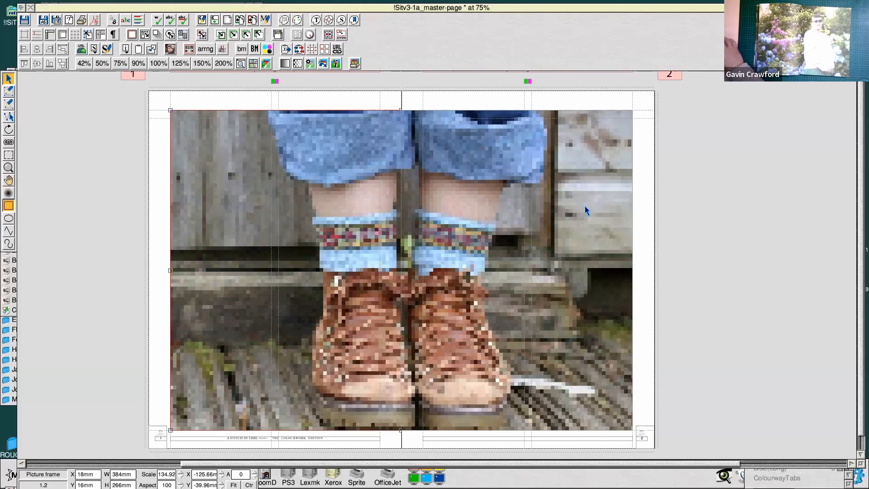
left_click_drag(862, 243, 863, 244)
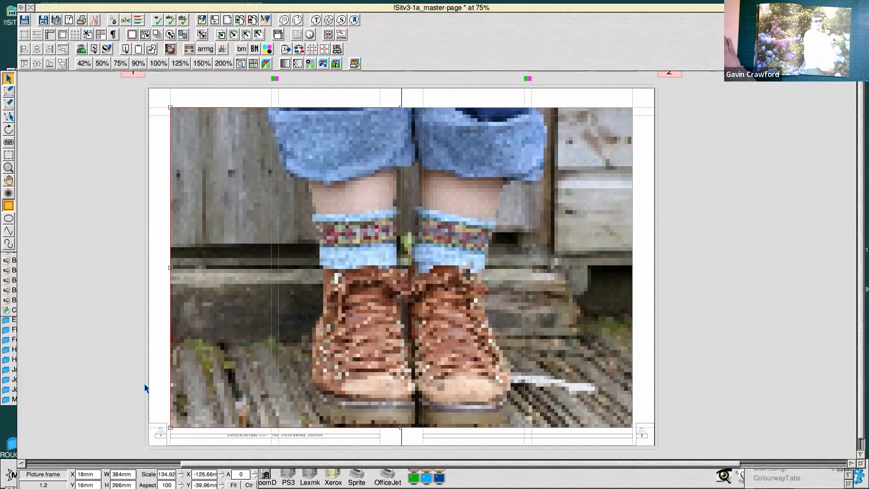
scroll(857, 295, "down", 2)
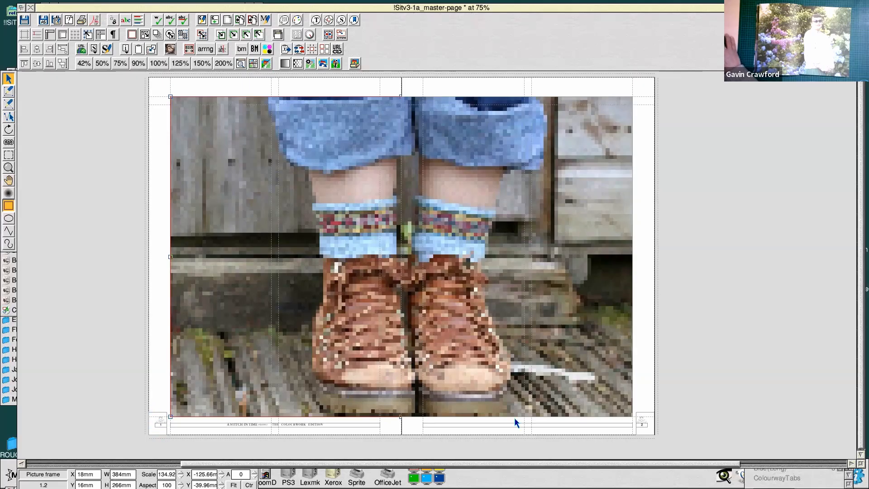
left_click(681, 384)
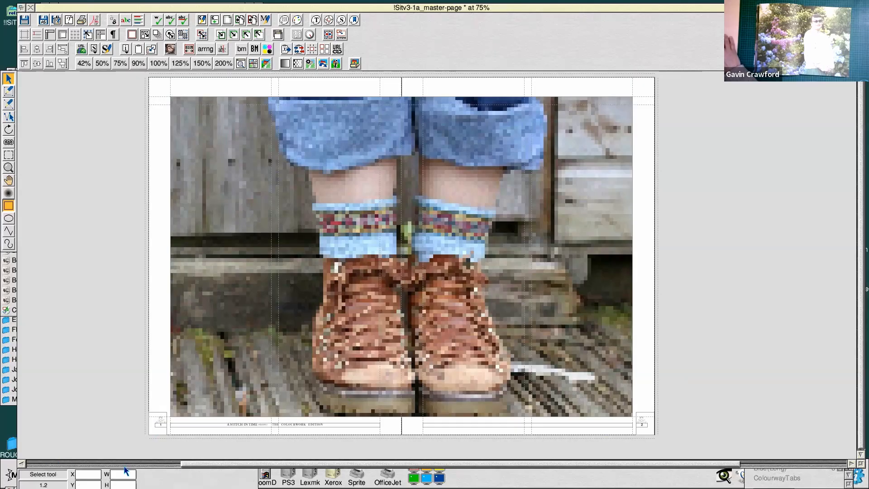
Close the !Sitv3-1a_master-page document and discard its changes
left_click_drag(207, 464, 200, 463)
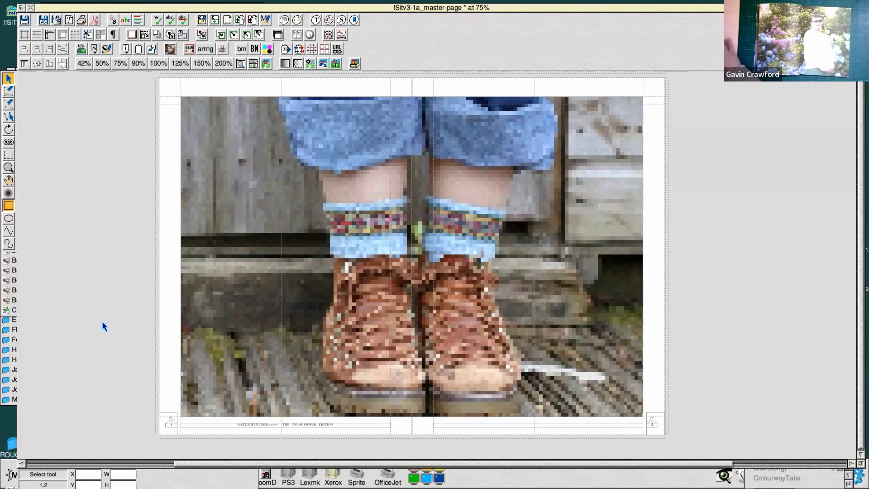
mouse_move(99, 9)
left_mouse_down()
mouse_move(99, 17)
mouse_move(98, 9)
left_mouse_up()
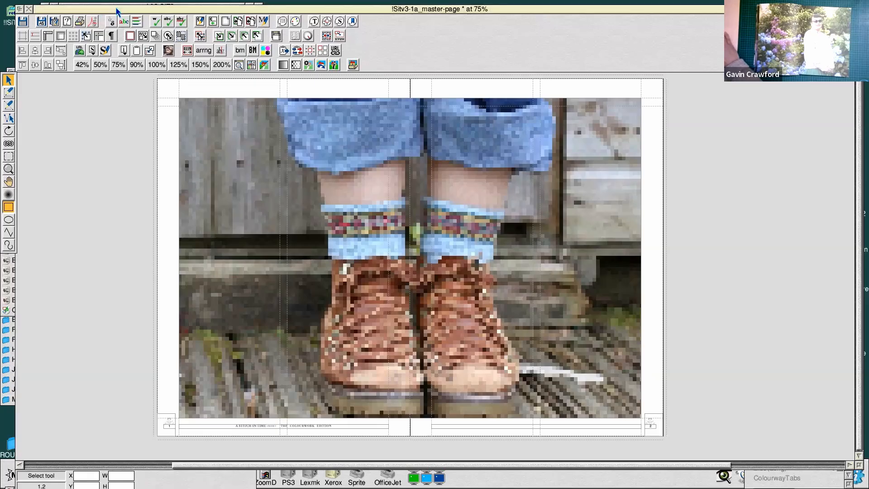
left_click(29, 9)
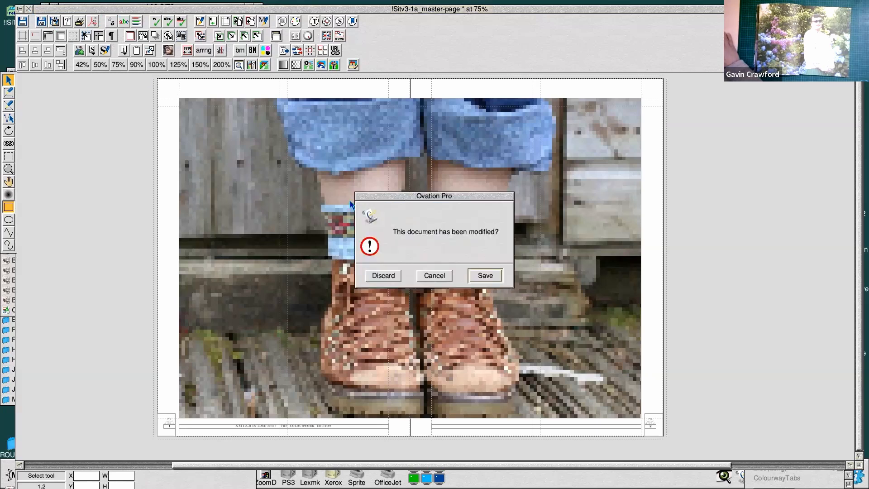
left_click(384, 275)
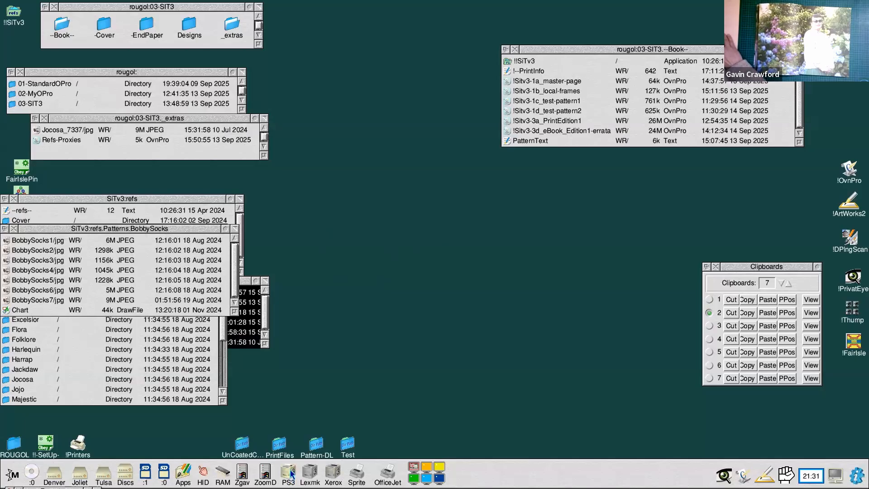
Close the refs, Patterns, BobbySocks and _extras directory windows and the Clipboards window, keeping the RAM disc and --Book-- directories open
left_click(257, 281)
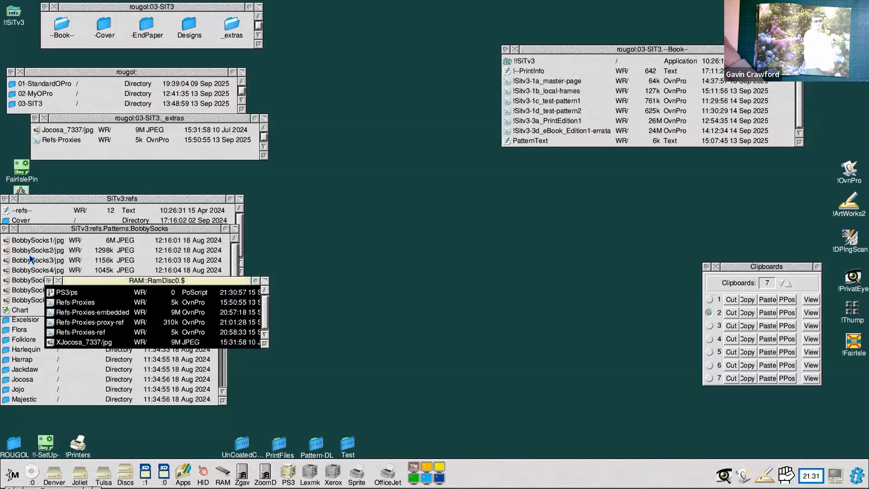
right_click(13, 229)
left_click(13, 198)
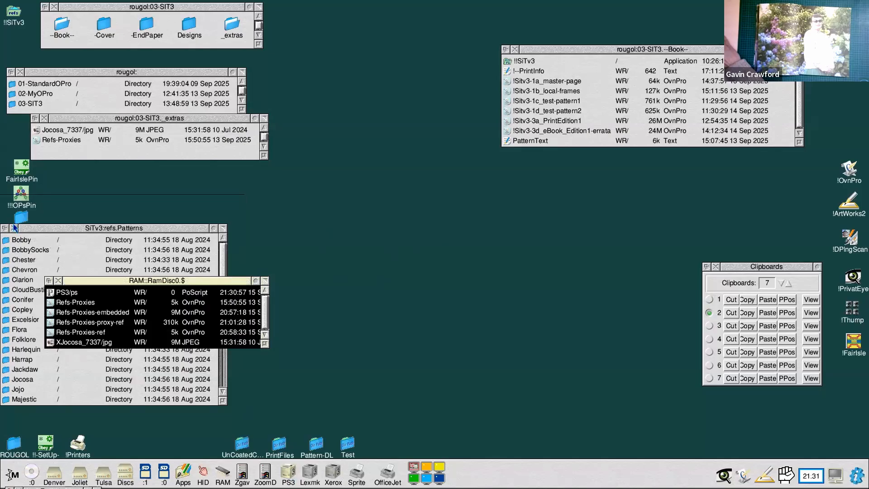
left_click(13, 198)
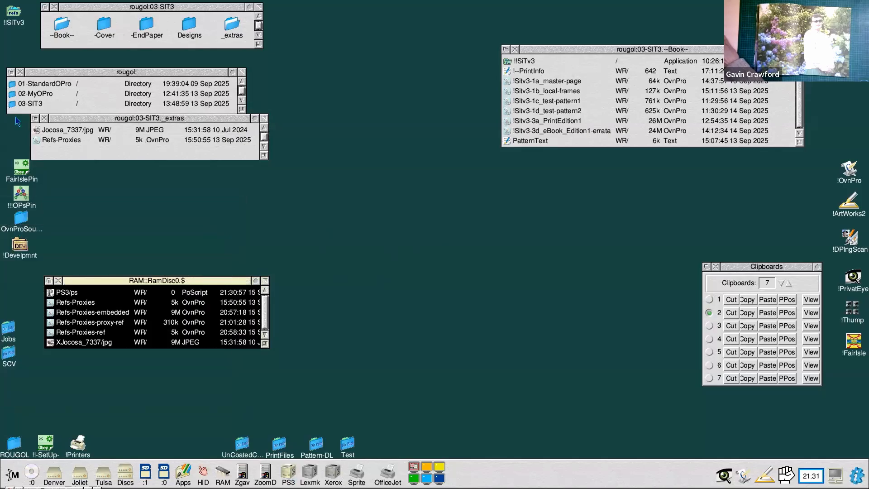
left_click(44, 118)
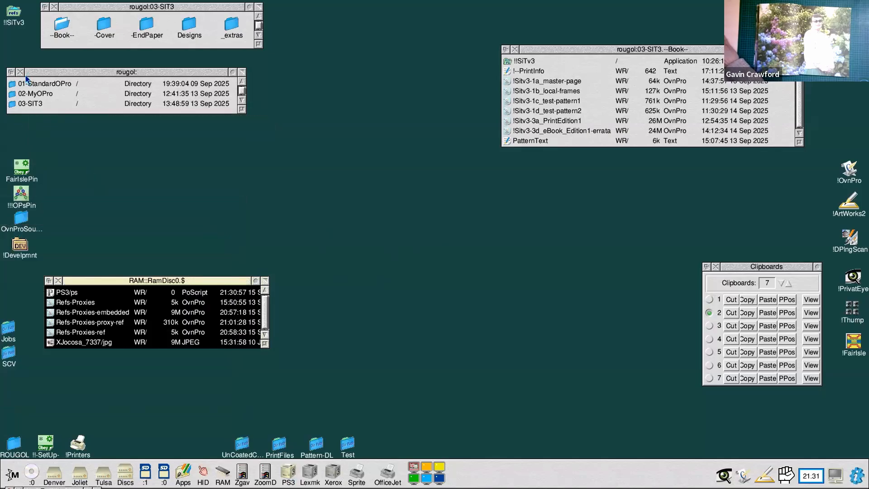
left_click(715, 266)
left_click_drag(518, 51, 527, 50)
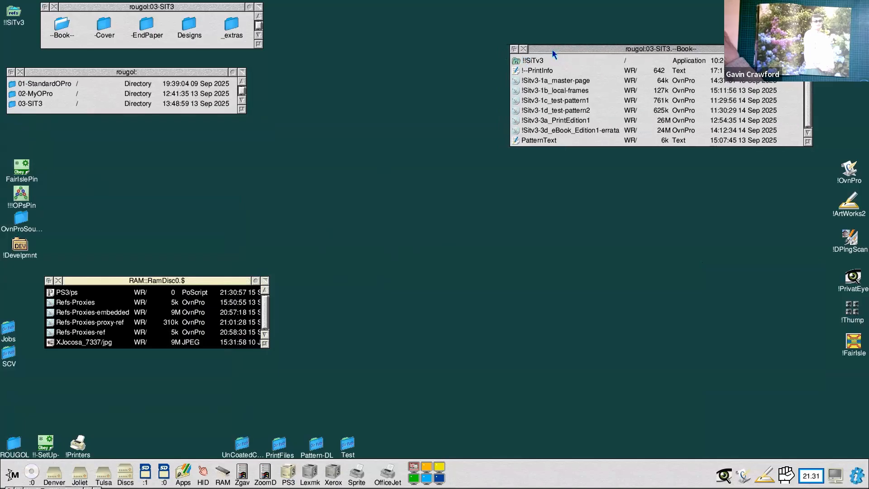
Delete all files from the RAM disc and move its emptied window lower on the desktop
left_click(82, 333)
key("ctrl+a")
key("ctrl+k")
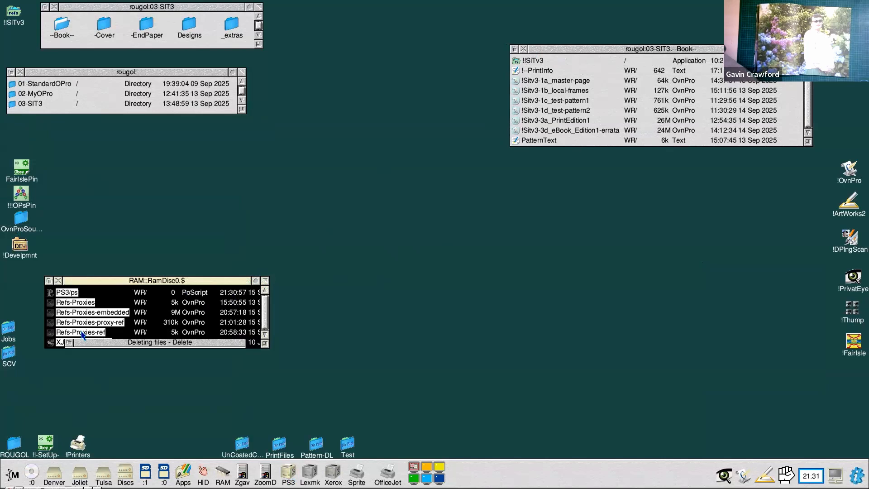
left_click(213, 404)
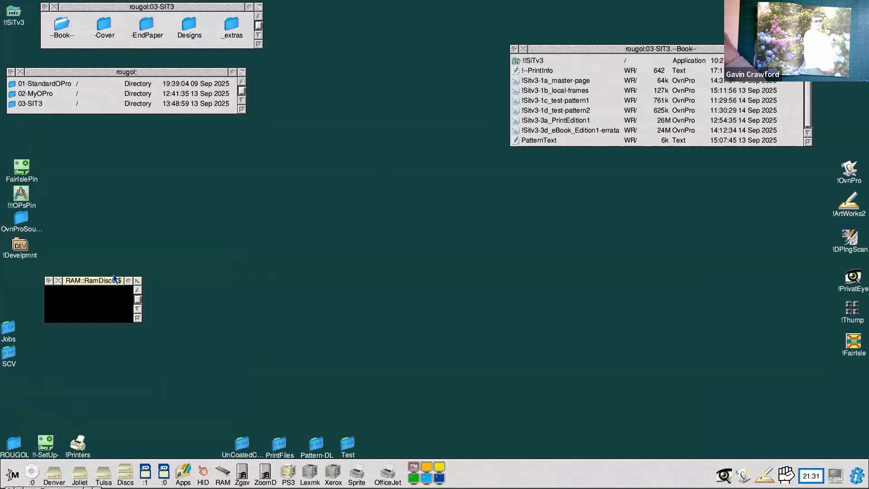
left_click_drag(103, 282, 85, 335)
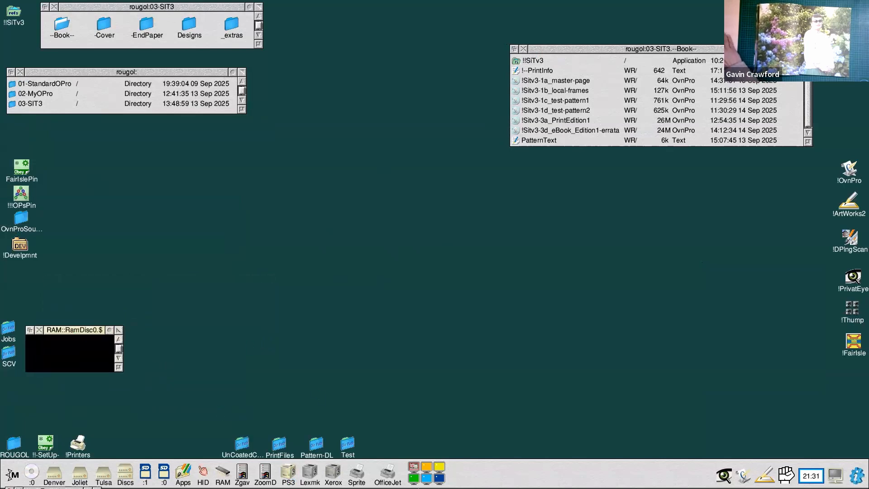
Examine the PS3 printer's PostScript configuration and its file connection, and leave both without saving
left_click(290, 476)
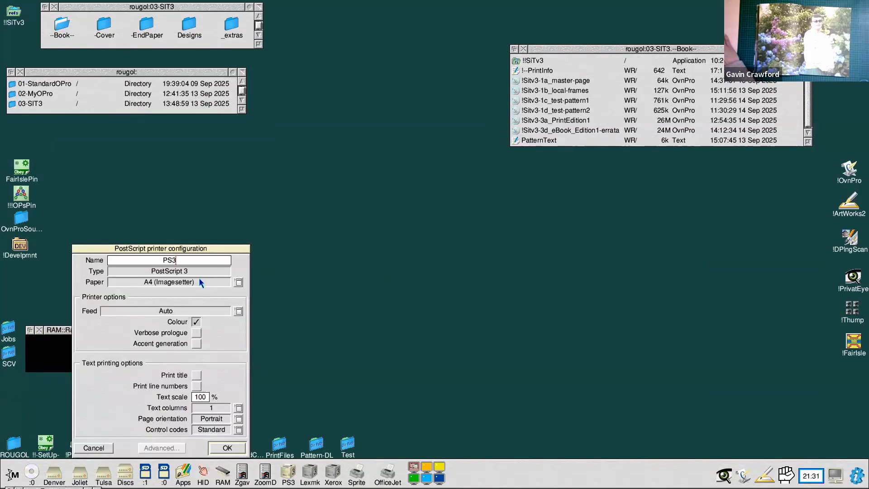
right_click(291, 476)
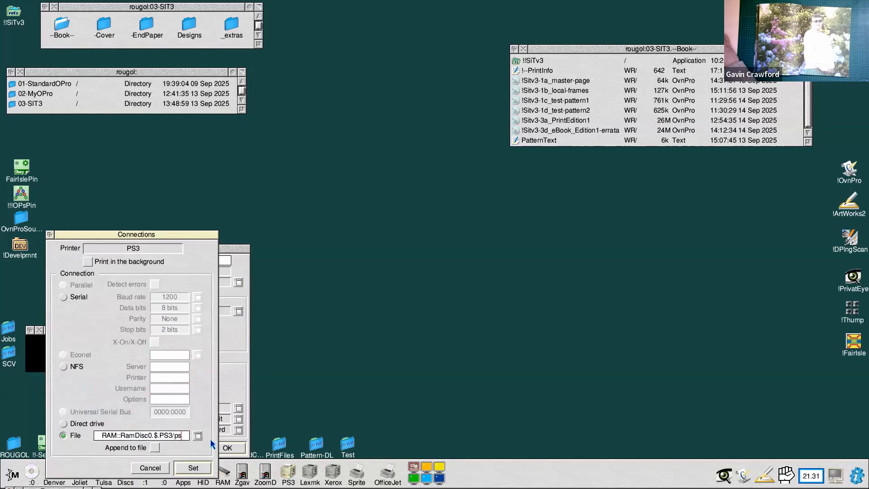
left_click(150, 469)
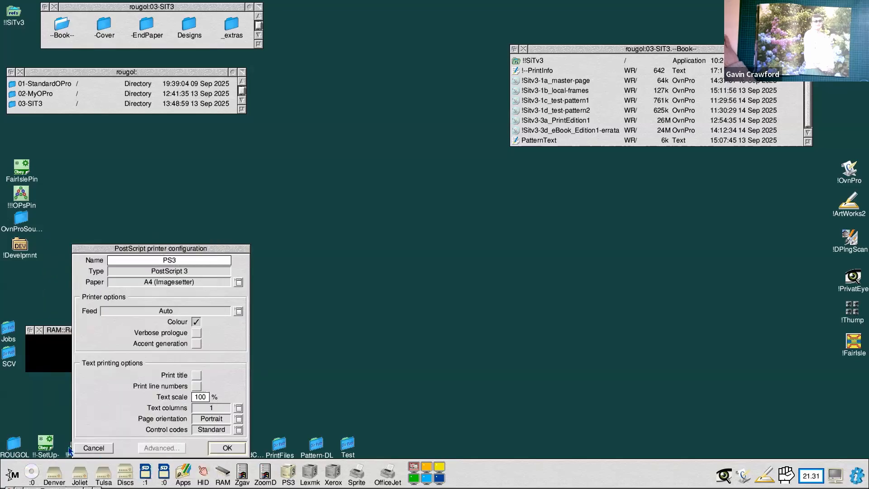
left_click(95, 449)
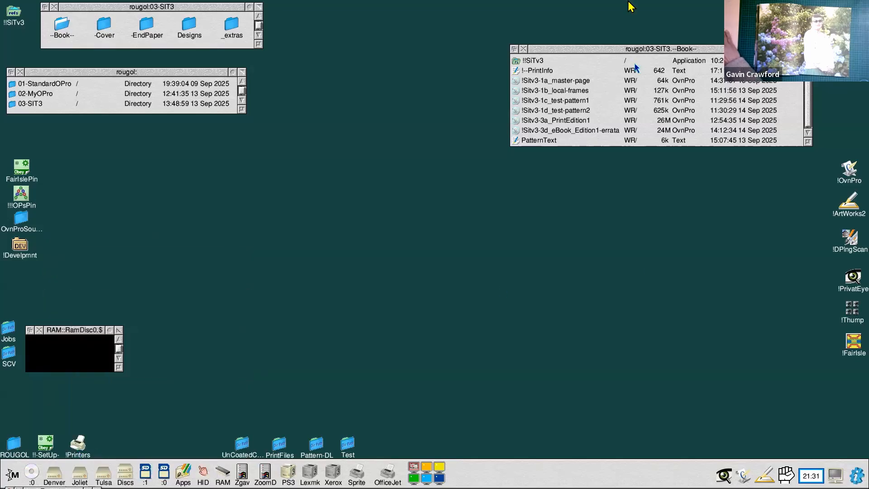
Open the !Sitv3-3a_PrintEdition1 document and display its title page at 50% in an enlarged window
left_click(580, 121)
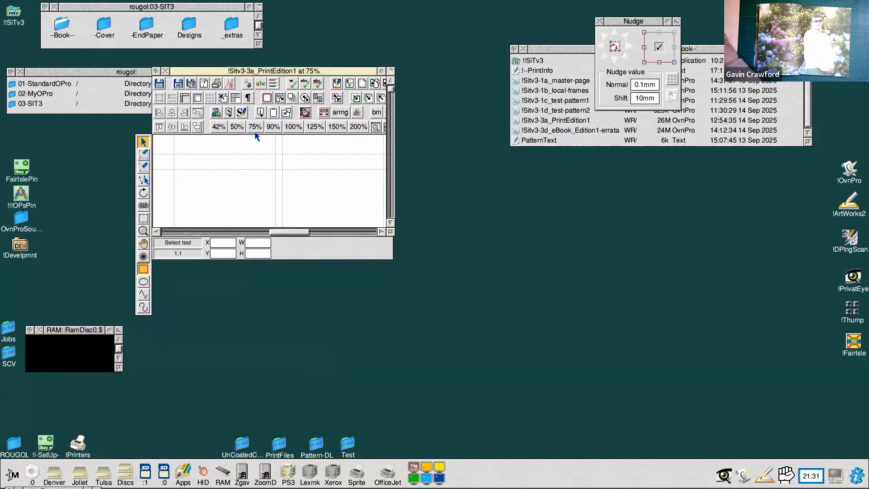
left_click(244, 128)
left_click_drag(392, 236, 777, 431)
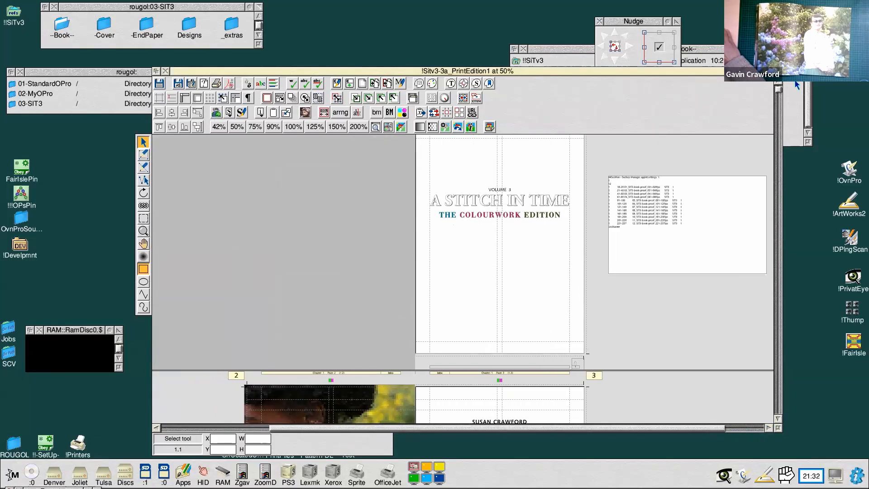
left_click(777, 88)
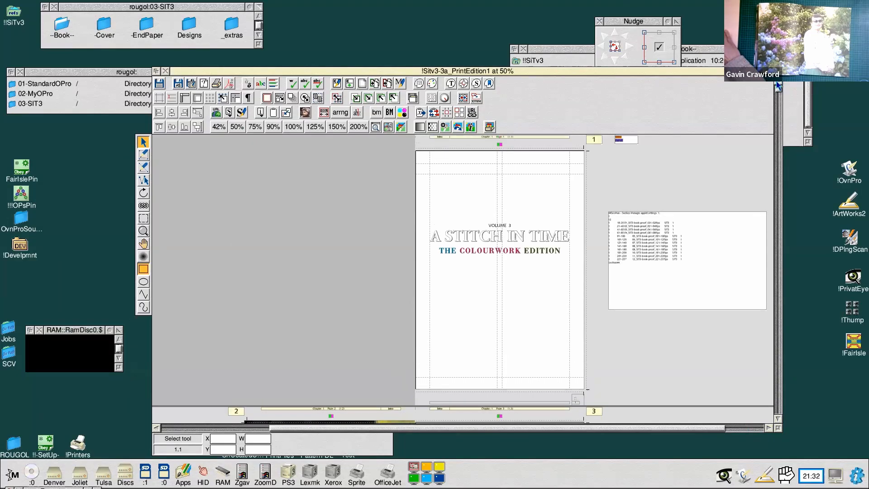
left_click_drag(589, 74, 580, 66)
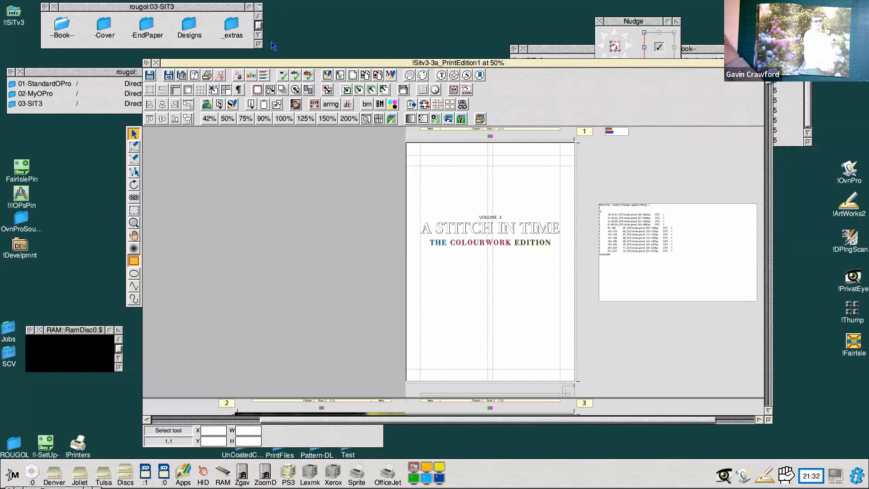
Set the print range of the PrintEdition1 document to pages 1 to 27
left_click(207, 75)
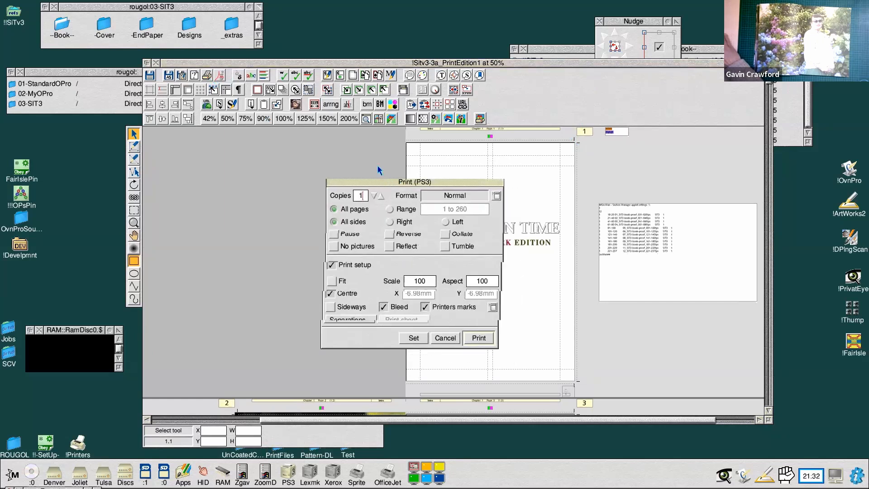
left_click(381, 194)
key("BackSpace")
key("BackSpace")
key("BackSpace")
type("27")
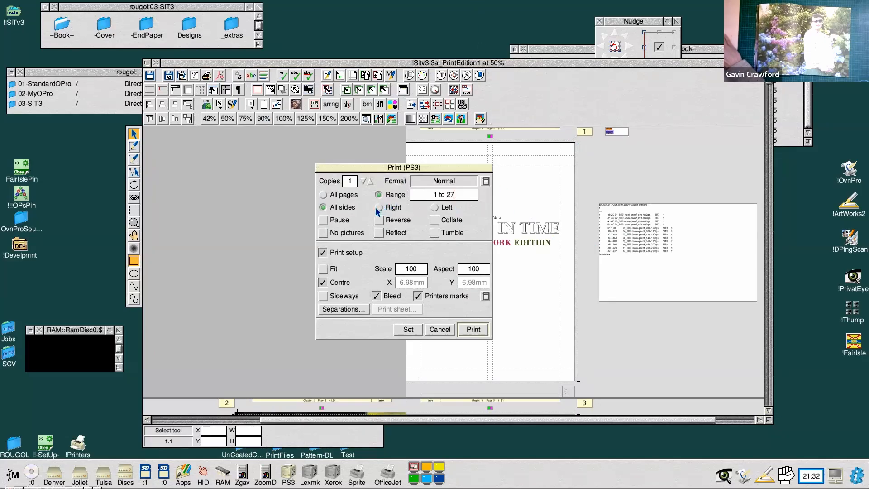
Review the print setup and printers marks options, accept the crop marks, and store the print settings without printing
left_click(347, 254)
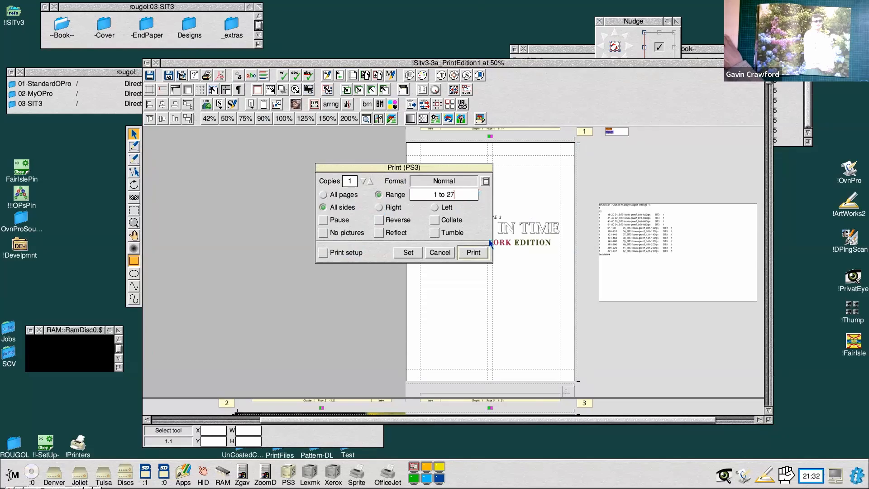
left_click(323, 253)
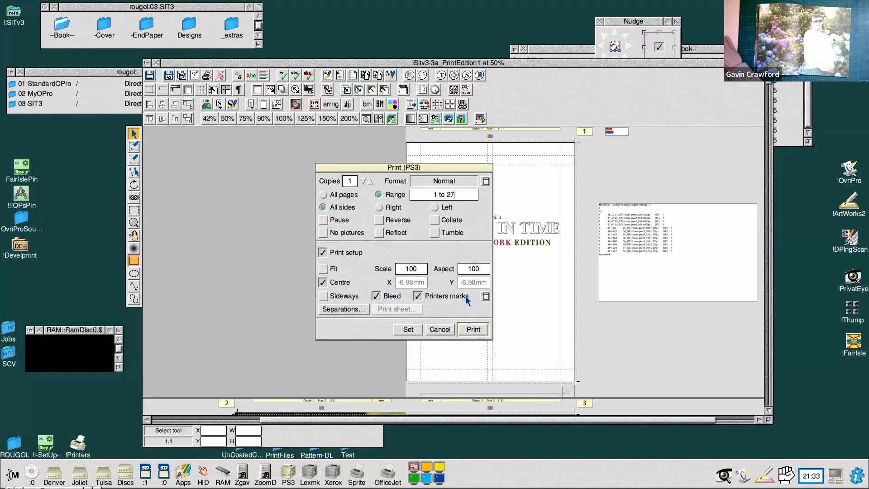
left_click(485, 296)
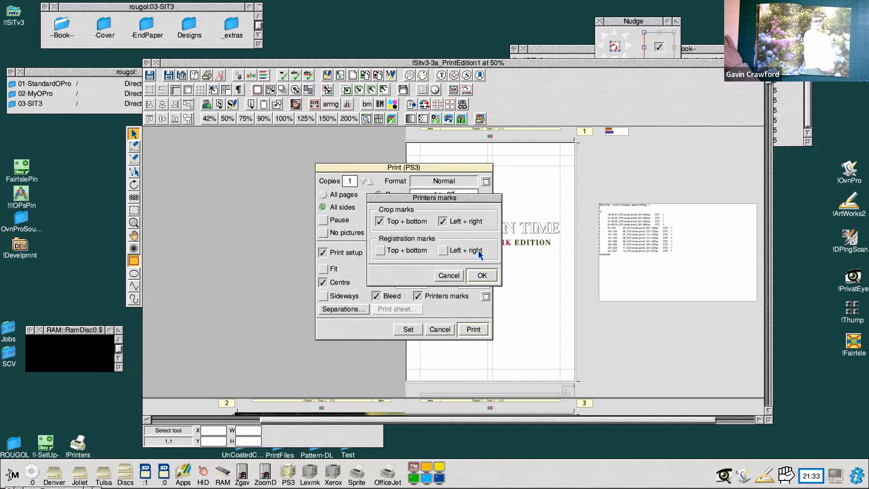
left_click(481, 276)
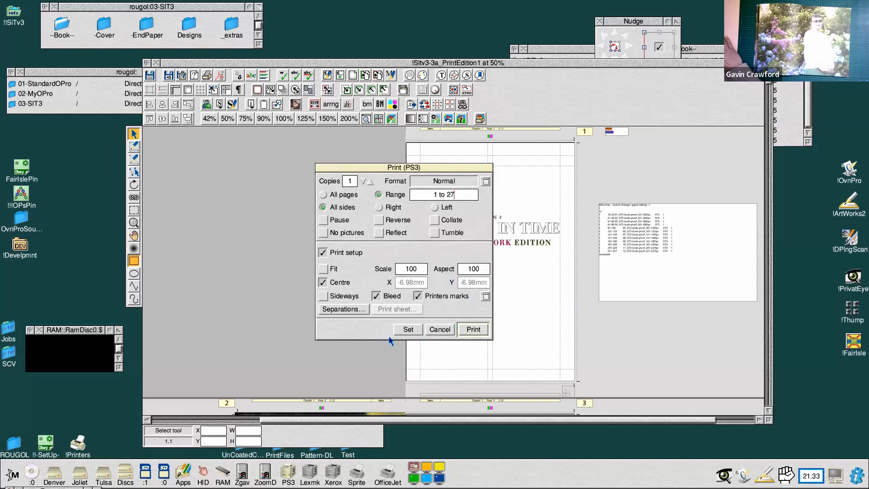
left_click(407, 330)
left_click_drag(311, 61, 307, 58)
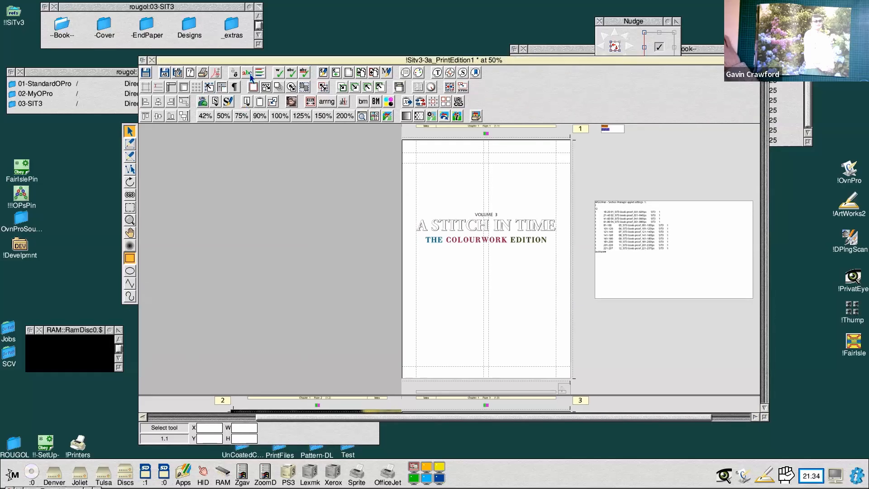
Open the PDFinfo settings of the PrintEdition1 document and review its title and other embedded metadata
left_click(216, 74)
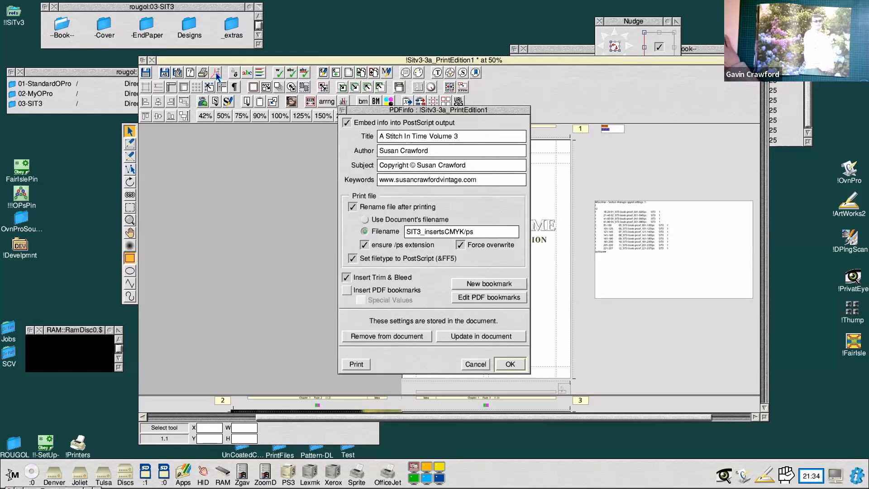
left_click_drag(474, 111, 470, 113)
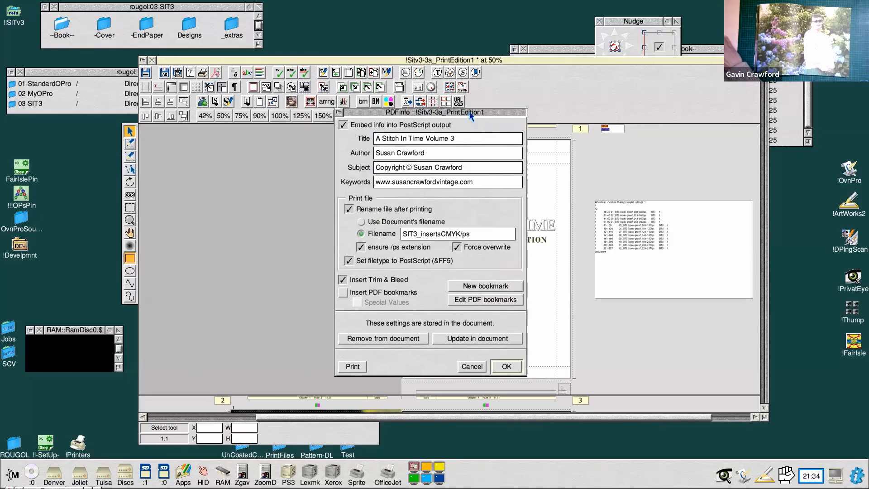
left_click(378, 139)
type("A")
Reselect the PS3 printer and show its PS3/ps output file in the RAM disc window
left_click(291, 469)
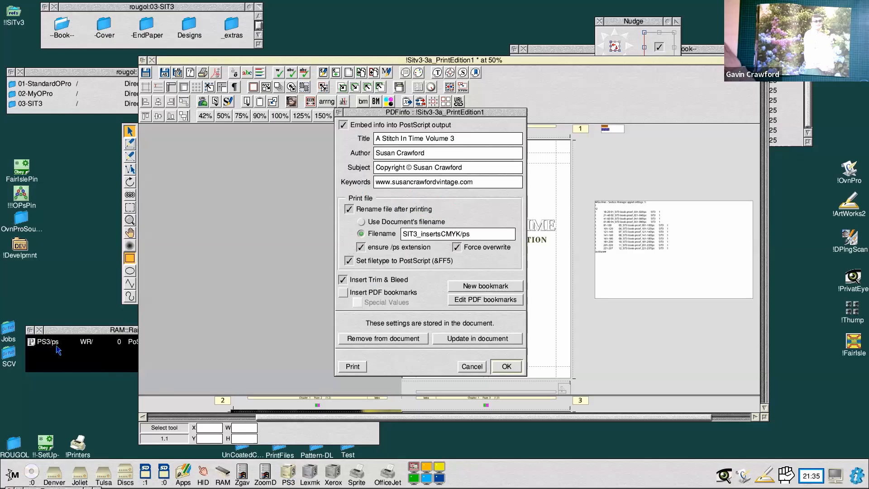
left_click_drag(66, 330, 62, 337)
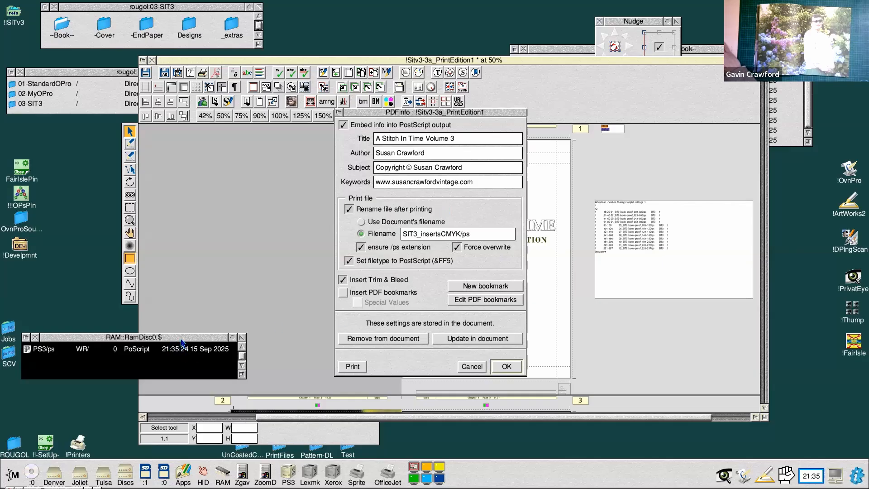
left_click_drag(182, 338, 182, 338)
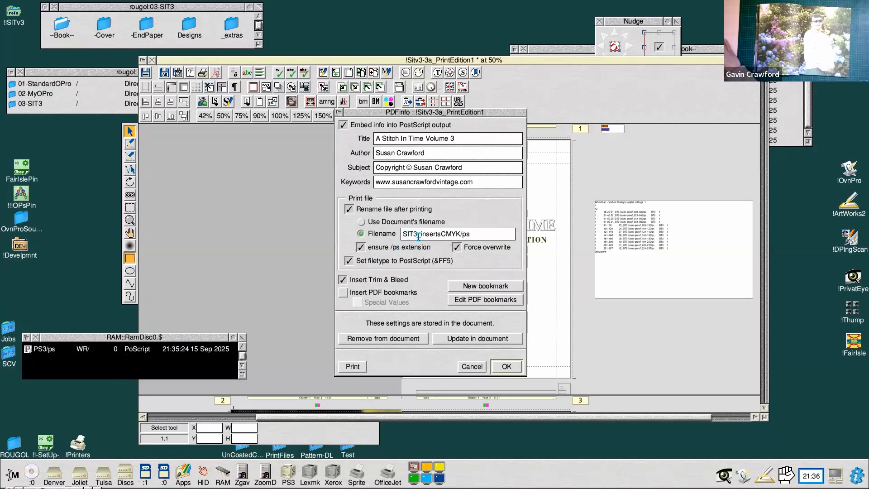
Examine the output filename and print file options in PDFinfo, and cancel the dialog without changes
left_click(479, 238)
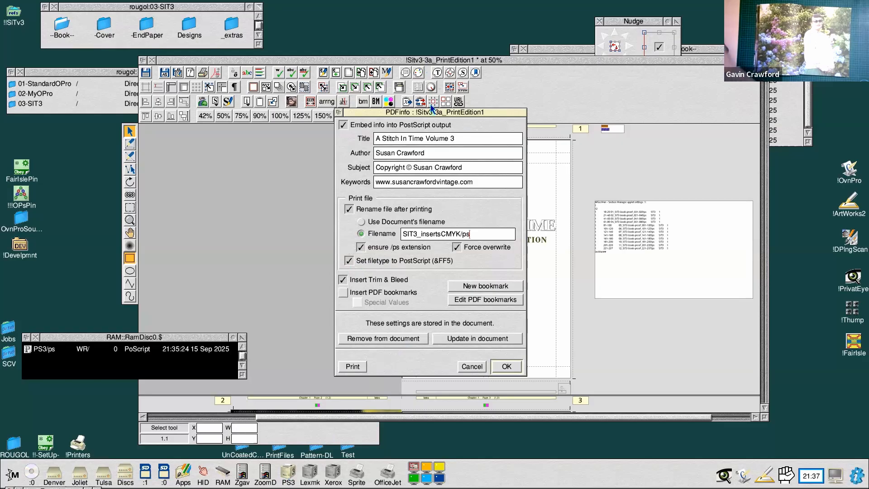
left_click_drag(444, 116, 703, 135)
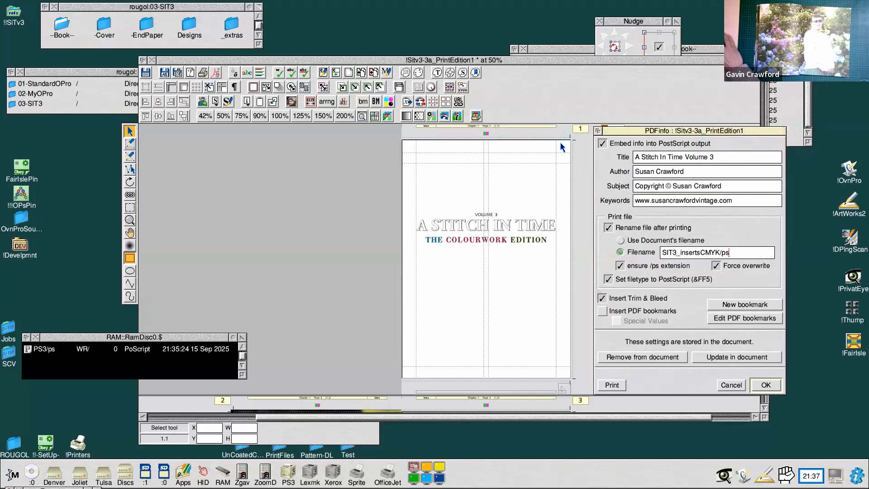
left_click(722, 384)
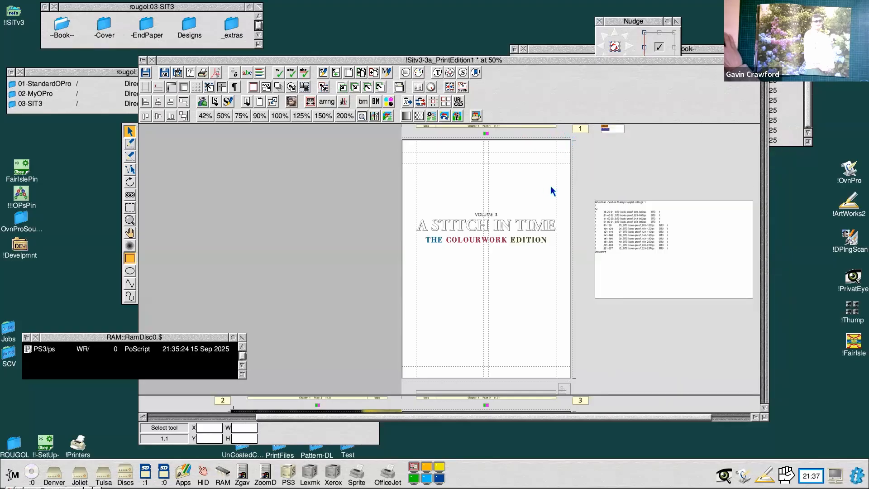
Magnify the outer top corner of page 1 to 200% and examine its crop marks and bleed area
left_click(573, 146)
left_click(573, 146)
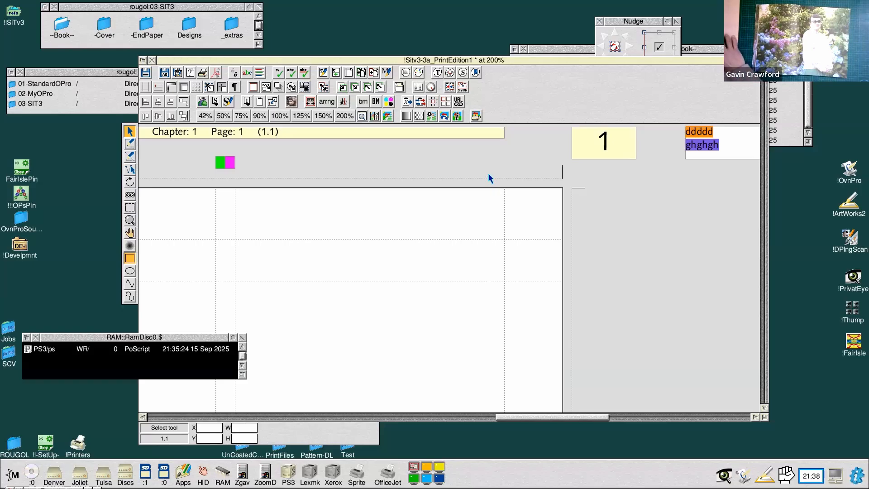
left_click_drag(527, 421, 511, 418)
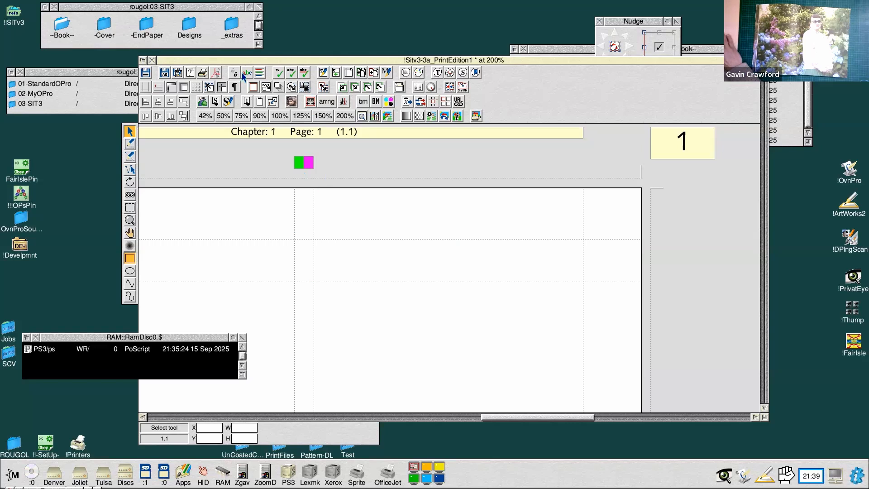
Open the PDFinfo settings of the PrintEdition1 document and proceed from them to the print settings
left_click(217, 73)
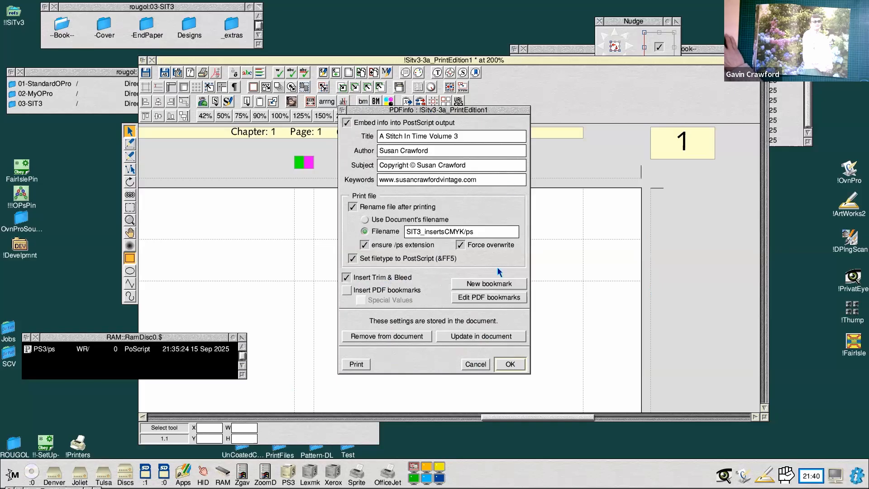
left_click(357, 364)
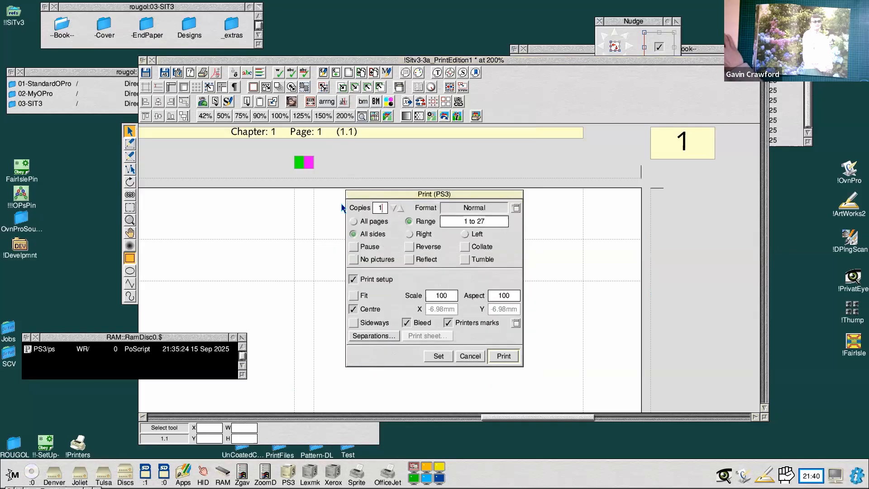
left_click_drag(460, 194, 460, 191)
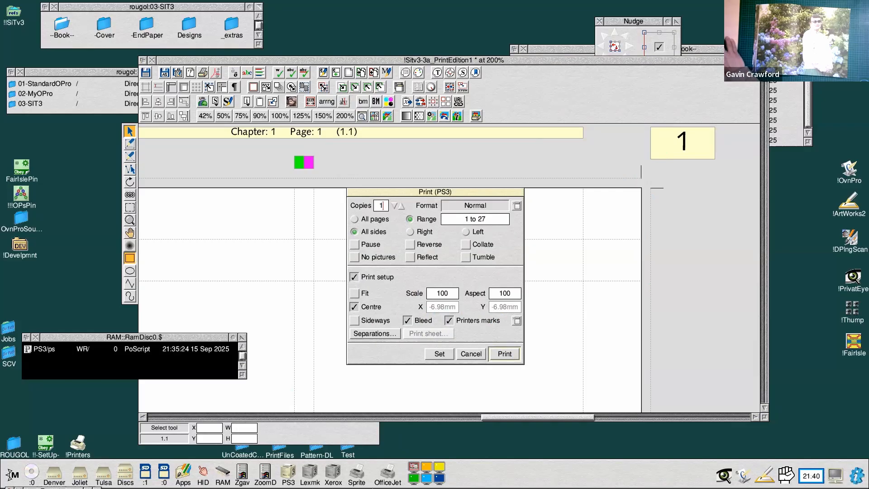
Set the PS3 printer's paper size to SRA4, then print pages 1 to 27 with bleed and printers marks
left_click(287, 475)
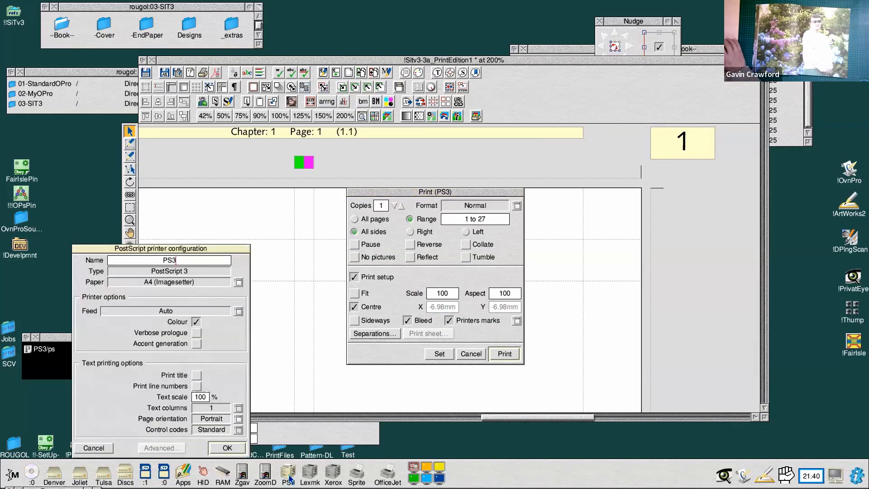
left_click(240, 283)
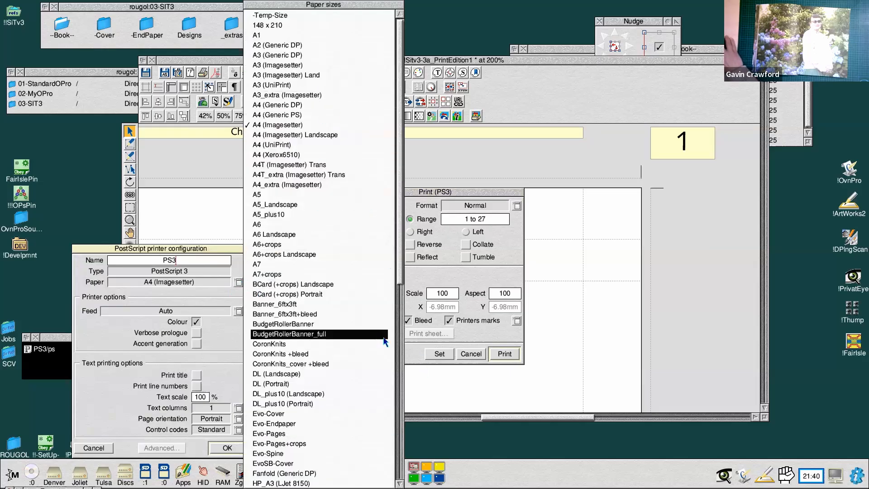
left_click(399, 345)
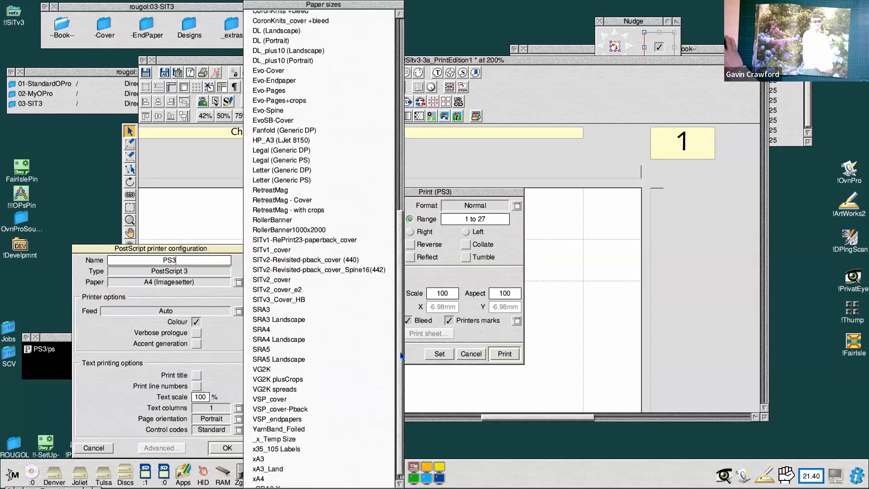
scroll(398, 345, "up", 1)
scroll(398, 341, "up", 2)
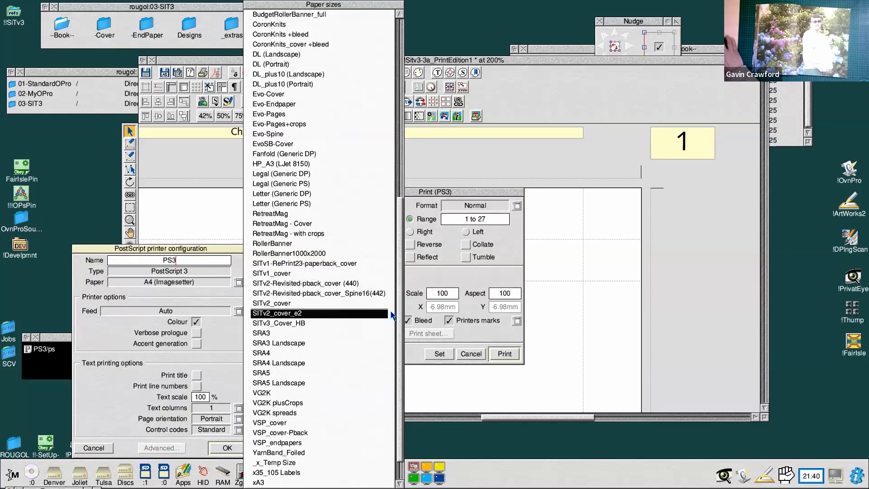
scroll(392, 315, "up", 5)
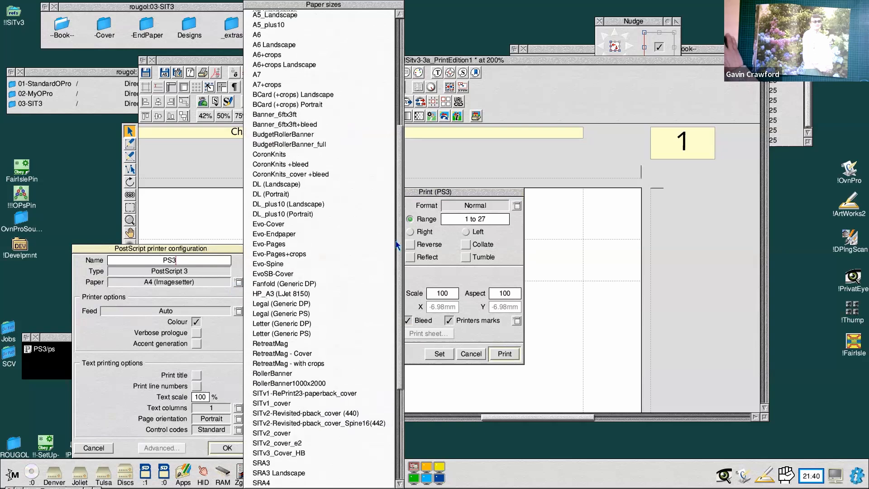
scroll(388, 186, "up", 4)
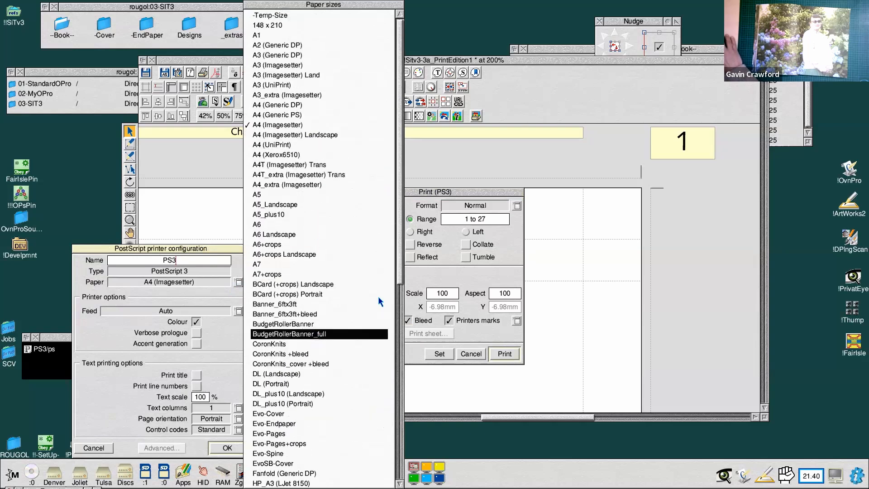
left_click(400, 303)
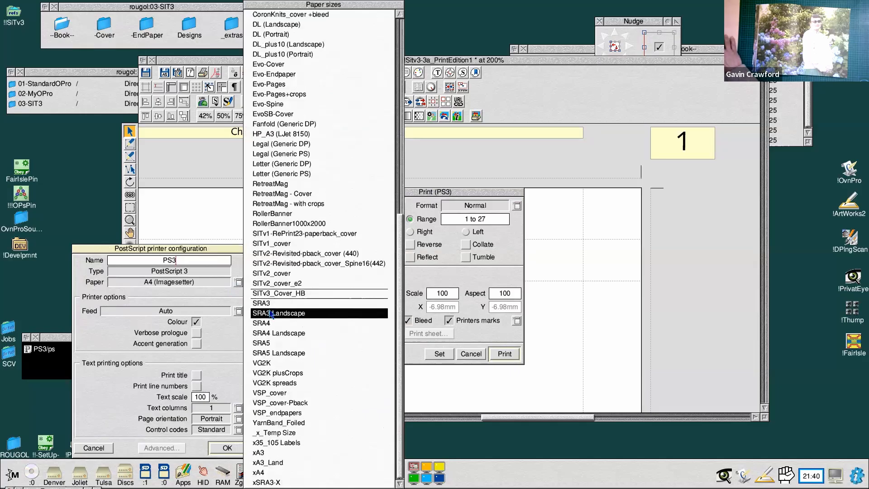
left_click(296, 323)
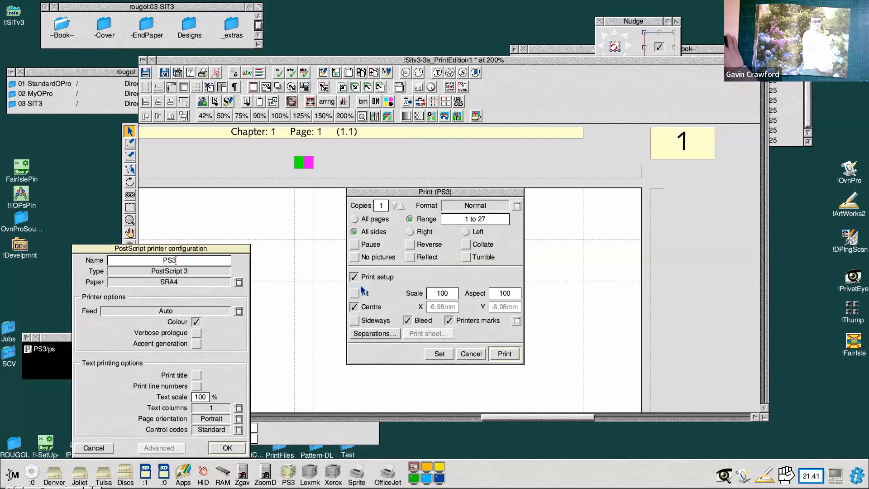
left_click(224, 449)
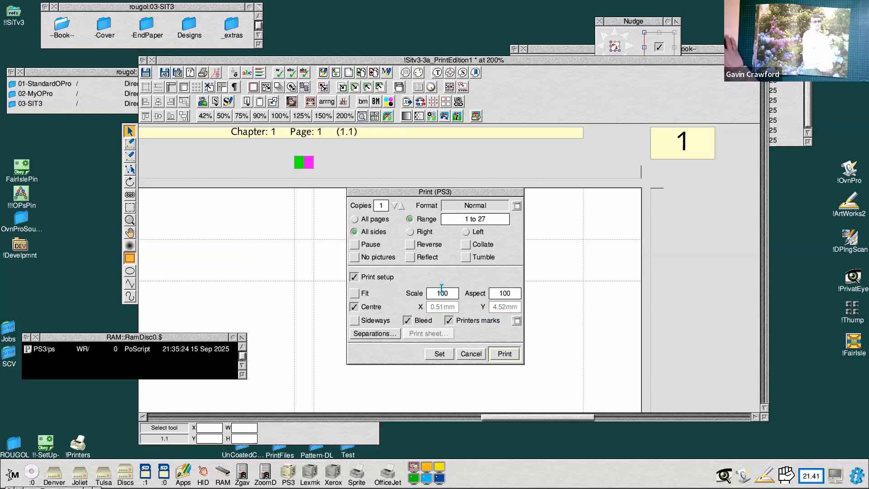
left_click(506, 355)
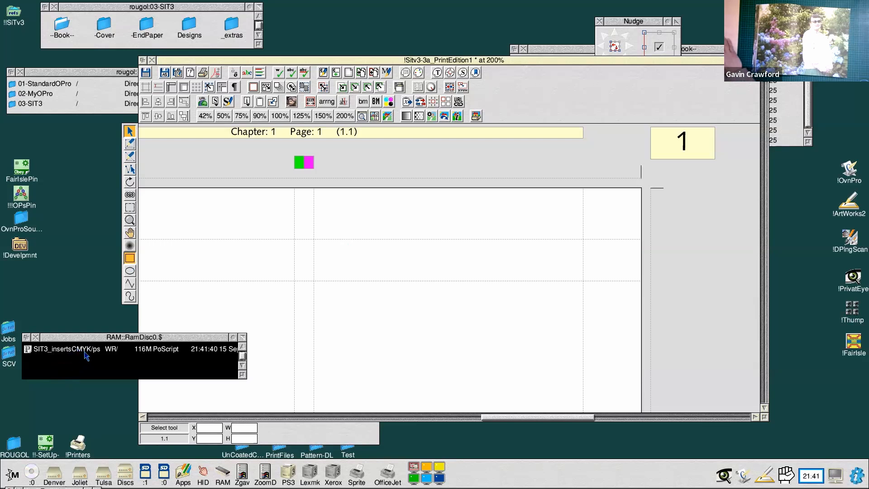
Open the Distiller input folder for uncoated CMYK printing and place it below the document, beside the RAM disc window
left_click_drag(108, 337, 106, 344)
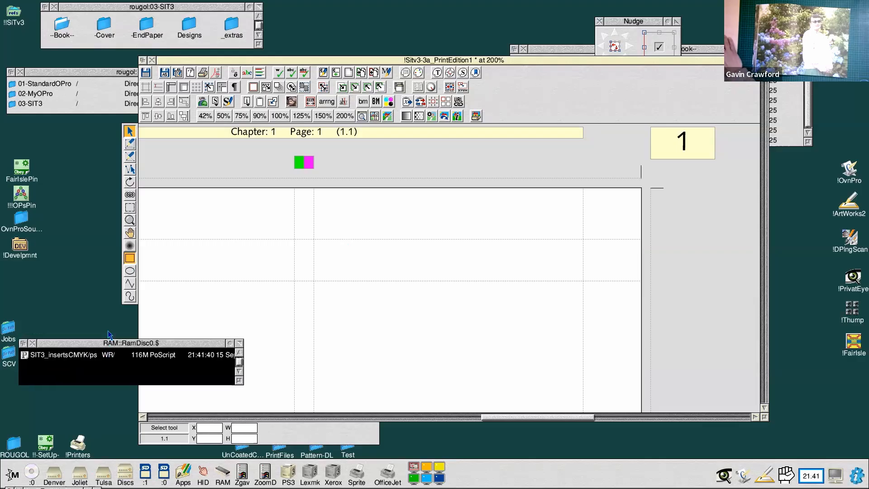
left_click_drag(764, 416, 753, 386)
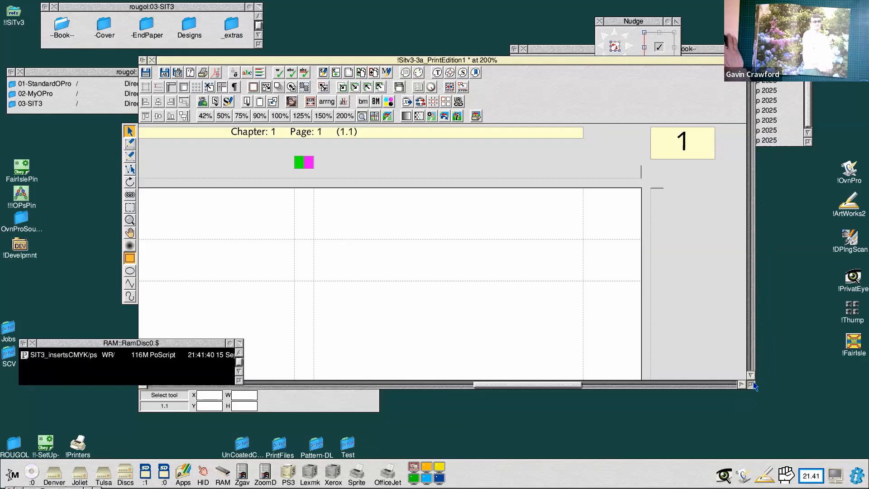
double_click(243, 448)
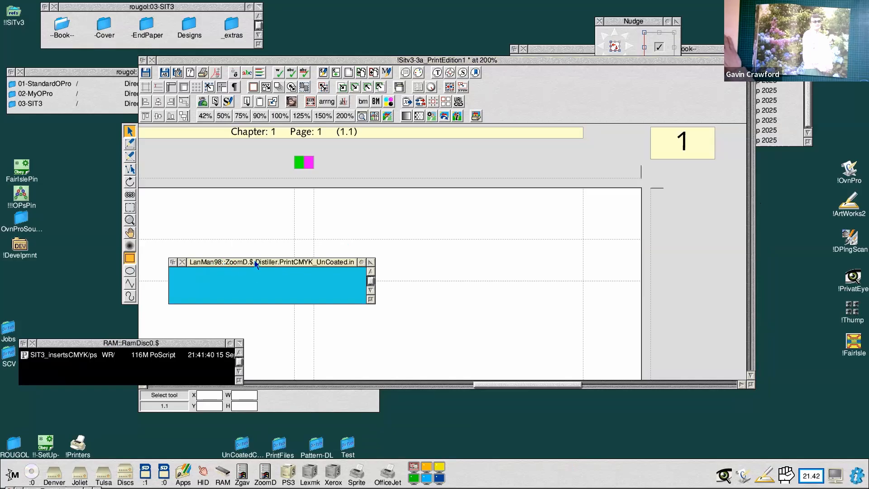
left_click_drag(269, 262, 342, 409)
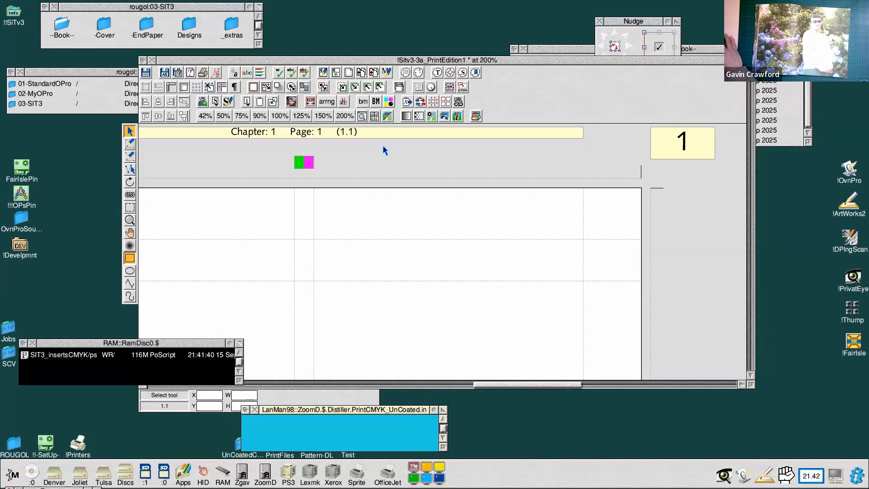
Copy SIT3_insertsCMYK/ps from the RAM disc into the PrintCMYK_UnCoated input folder
left_click_drag(185, 343, 179, 416)
left_click_drag(20, 420, 274, 432)
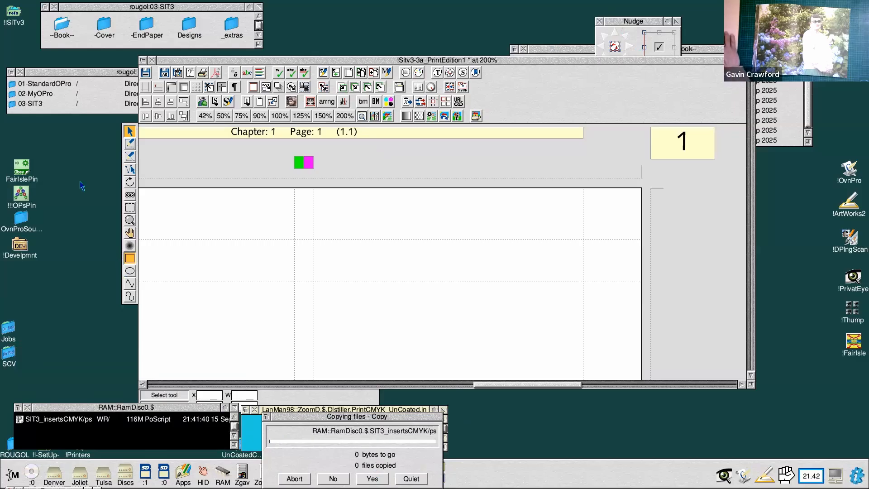
left_click_drag(346, 63, 352, 65)
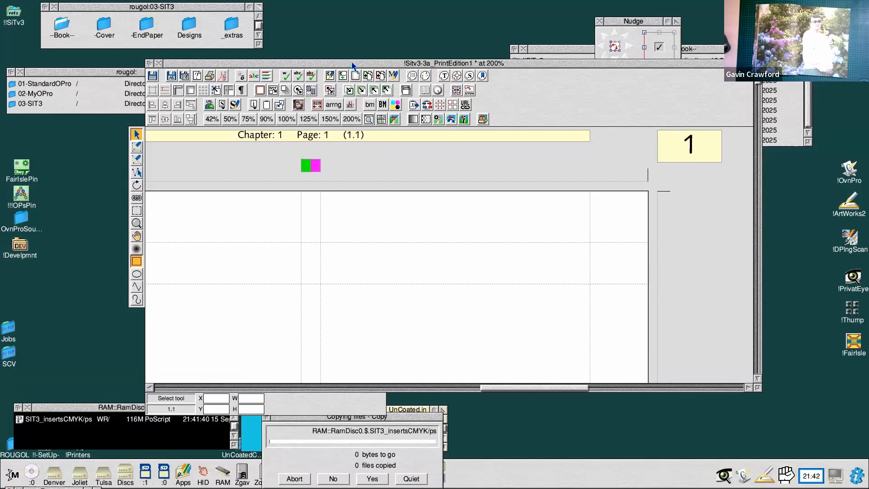
Leave the full-screen remote desktop and arrange the TightVNC Viewer beside Acrobat Distiller with the copy dialog in view
key("ctrl+alt+shift+f")
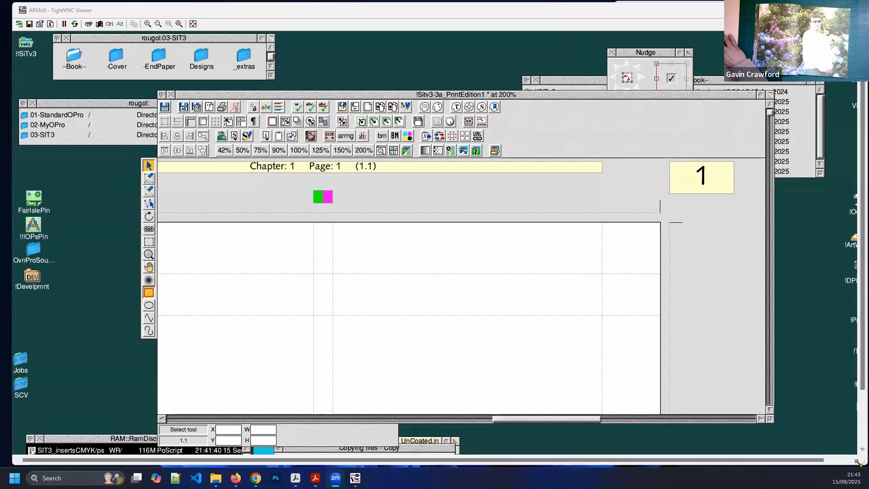
left_click_drag(857, 462, 609, 455)
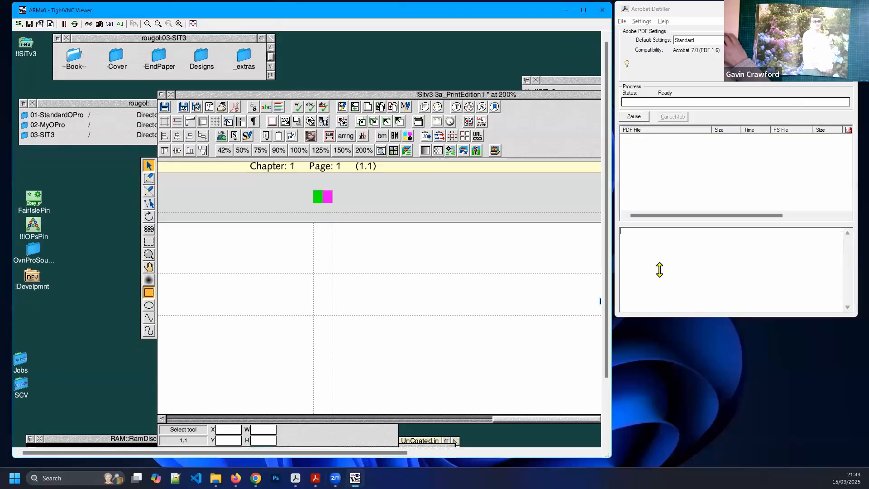
left_click_drag(607, 77, 603, 141)
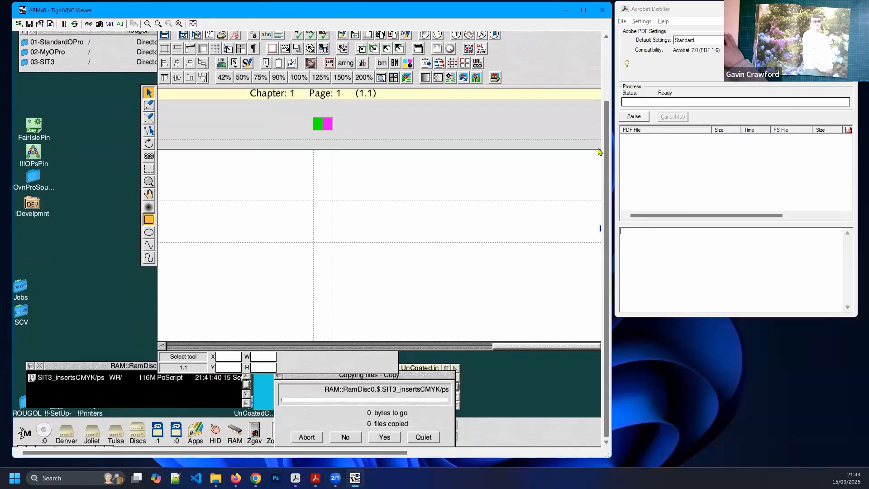
left_click(694, 10)
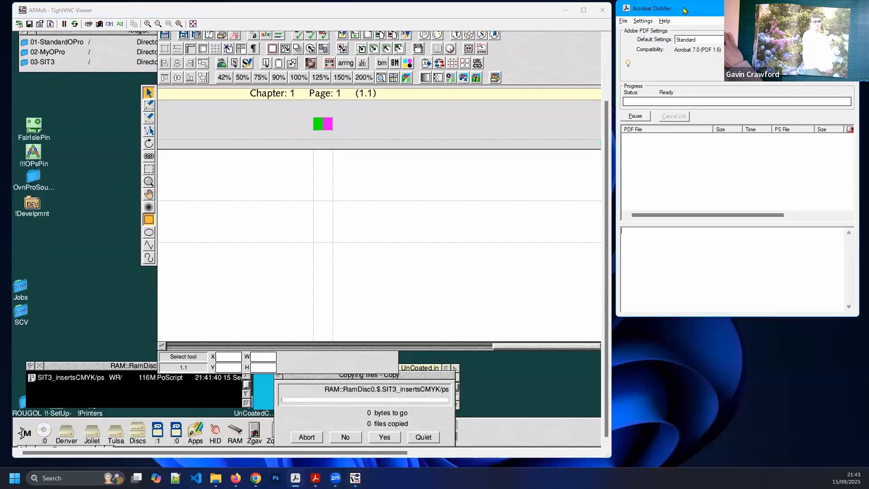
left_click_drag(687, 13, 674, 19)
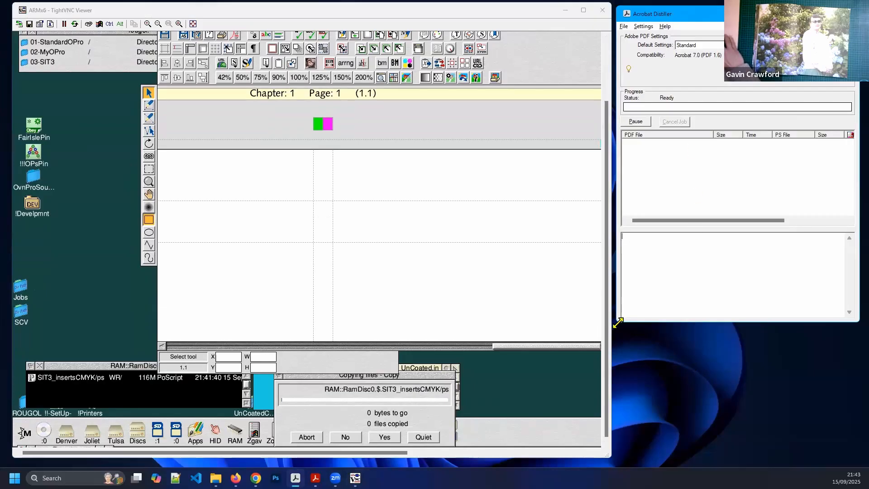
left_click_drag(618, 324, 666, 313)
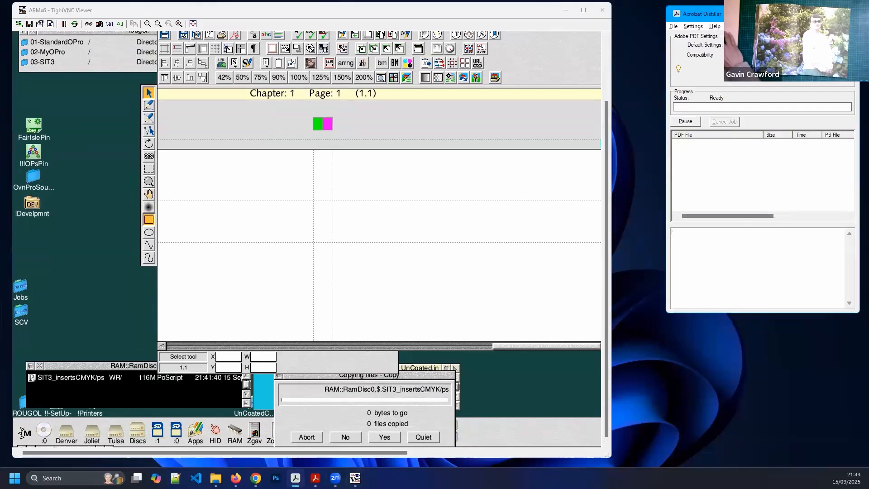
left_click_drag(751, 14, 734, 13)
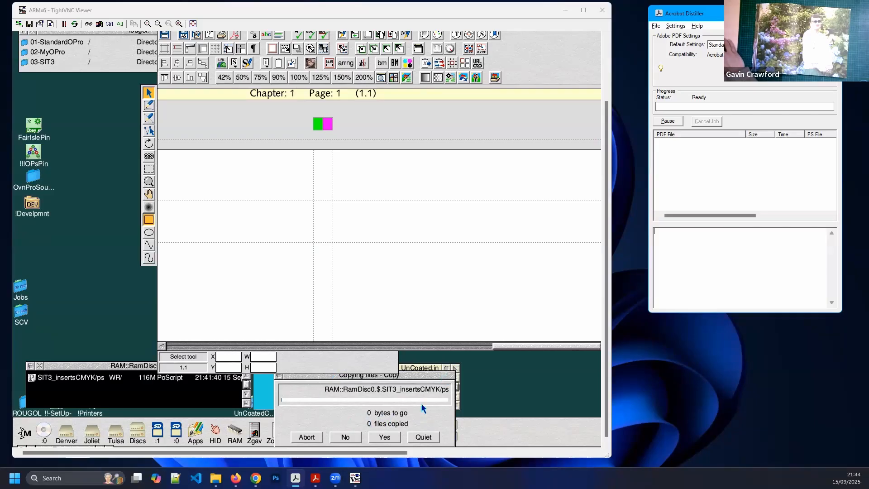
Confirm the PostScript file copy and enlarge the Acrobat Distiller window to review the job log and PDF/X compliance report
left_click(391, 440)
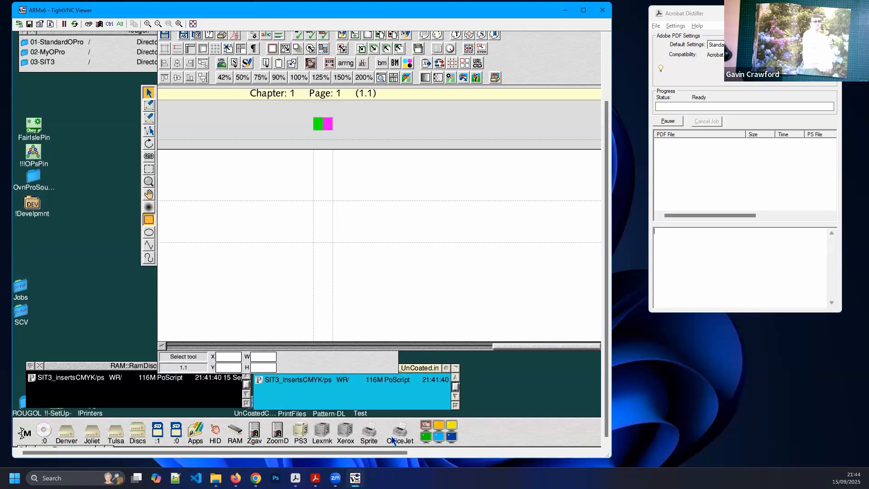
left_click(718, 12)
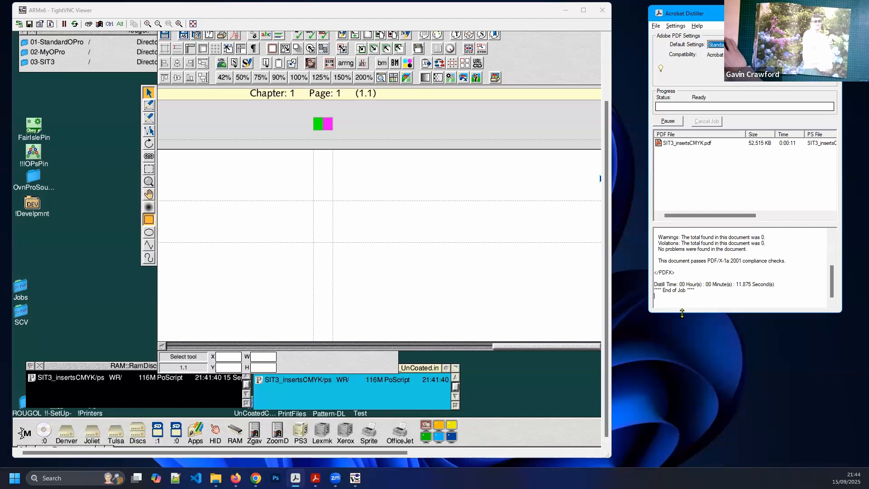
left_click_drag(682, 313, 684, 426)
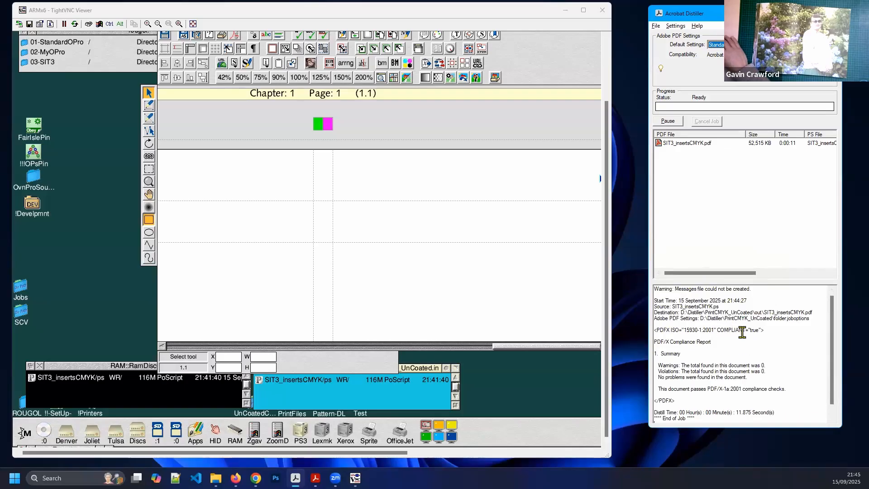
scroll(742, 331, "down", 1)
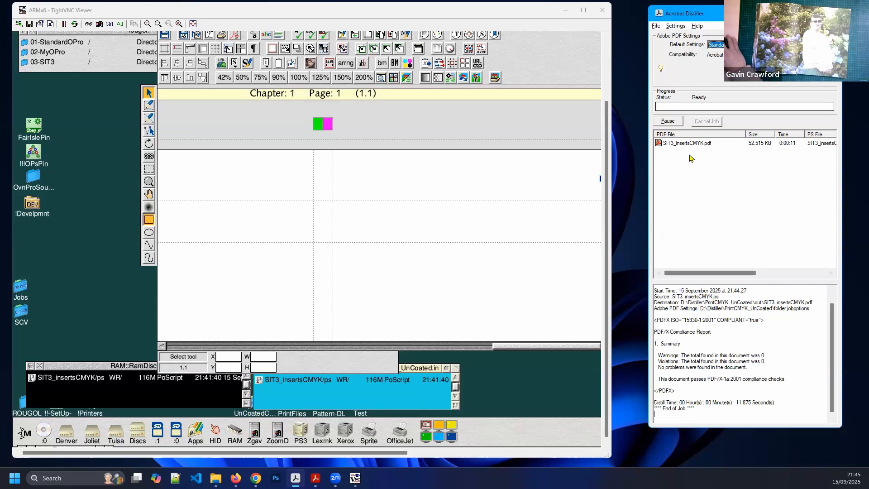
Open the distilled SIT3_insertsCMYK.pdf in Acrobat and inspect the title page's trim, bleed and crop marks
double_click(659, 143)
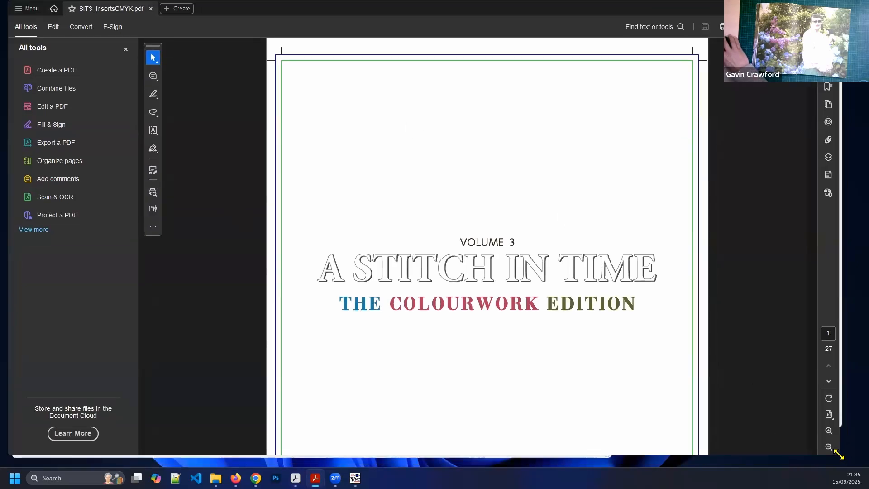
left_click_drag(839, 455, 854, 463)
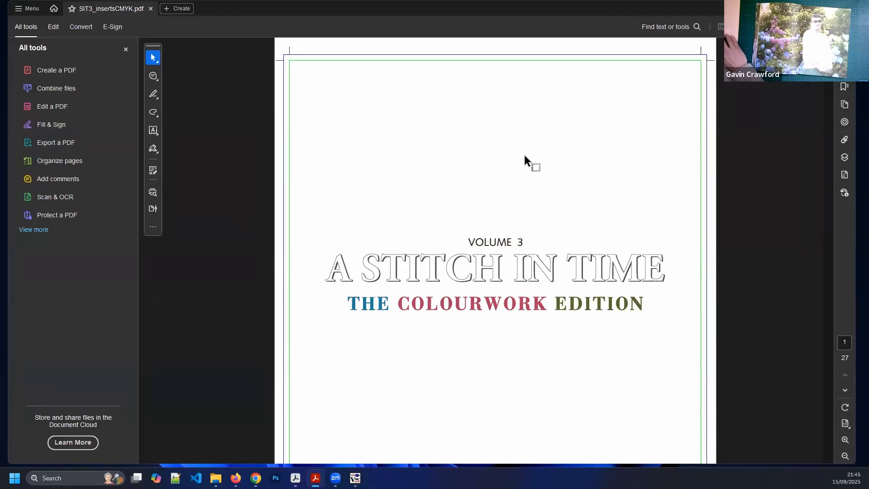
scroll(524, 156, "down", 5)
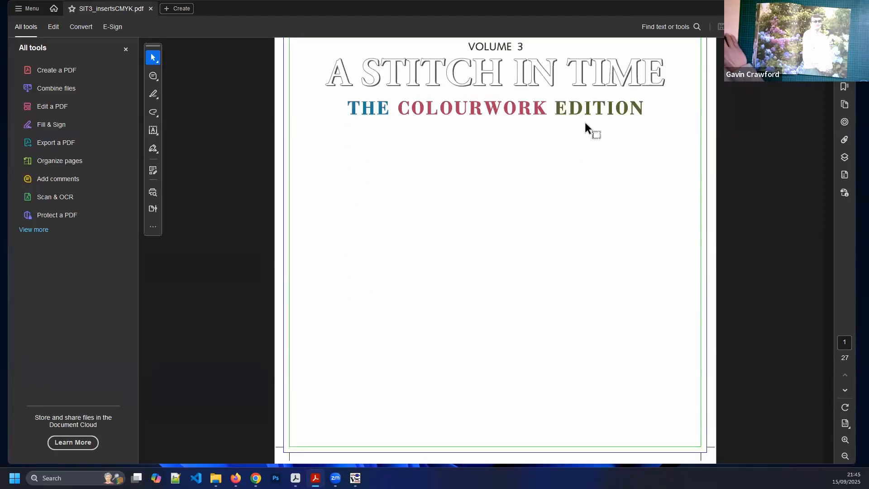
Examine pages 2 to 4 of the PDF, covering the full-bleed photo, the inner title page and the credits page with its image
scroll(589, 134, "down", 10)
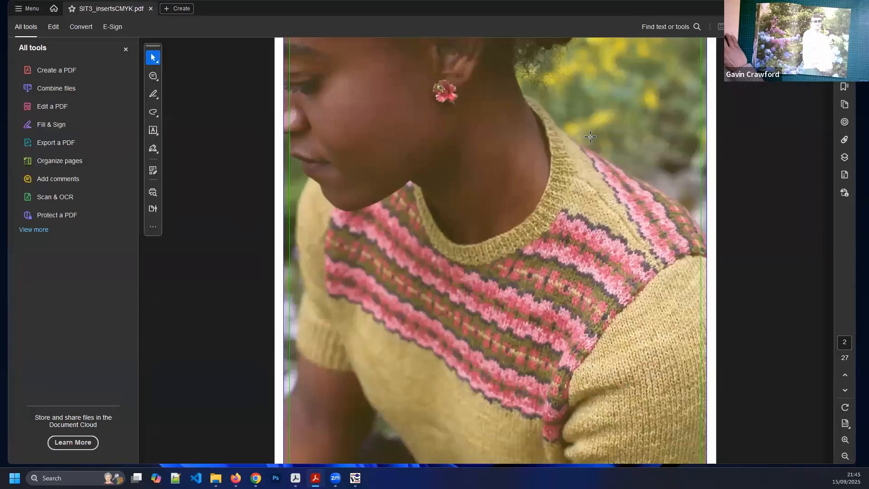
scroll(590, 137, "down", 4)
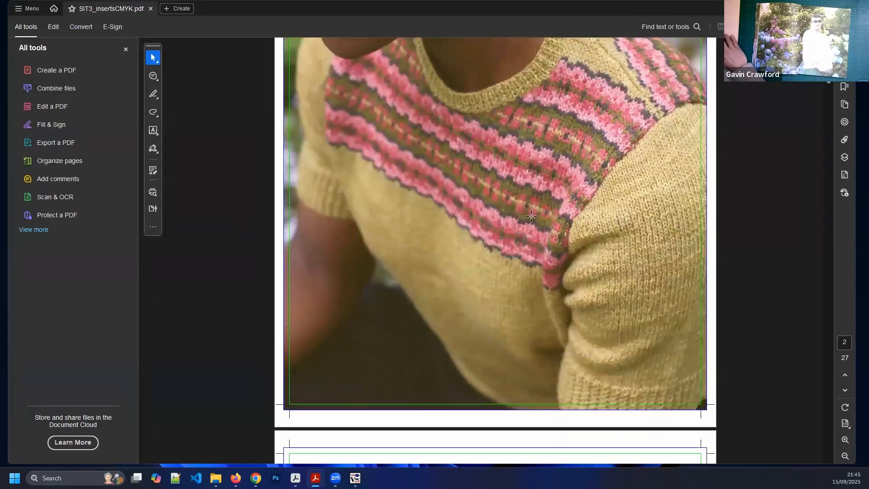
scroll(446, 199, "down", 1)
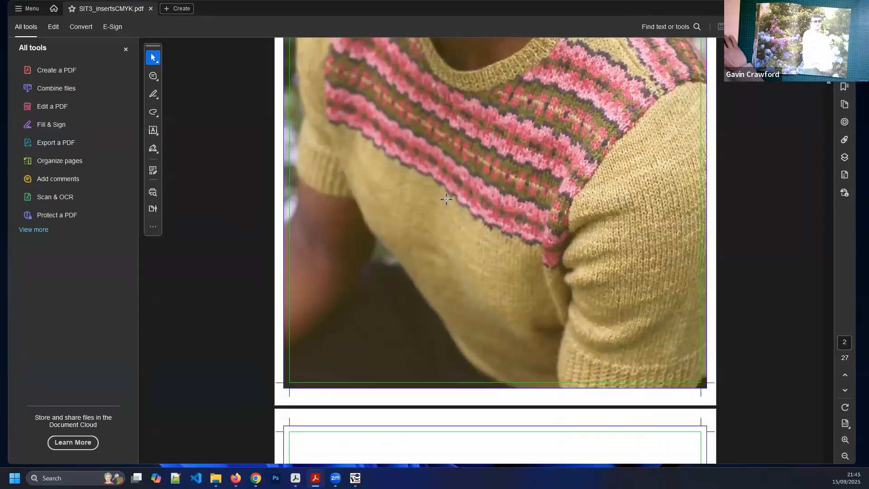
scroll(446, 199, "down", 6)
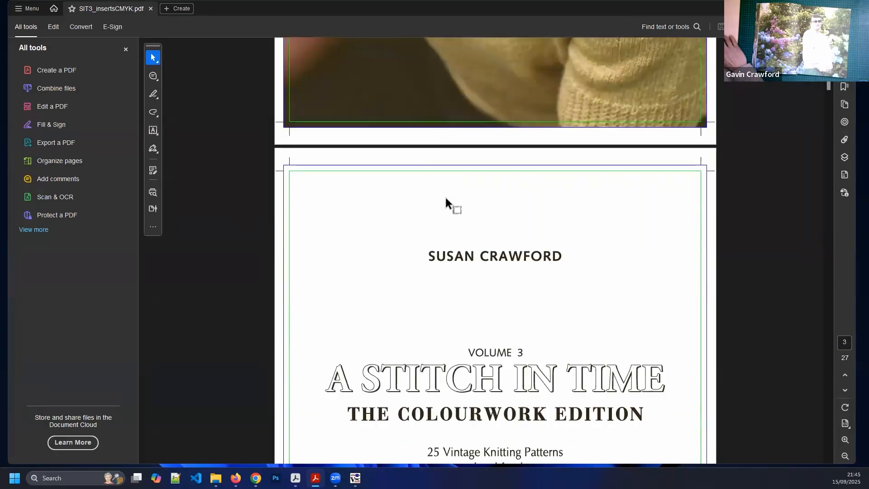
scroll(487, 173, "down", 6)
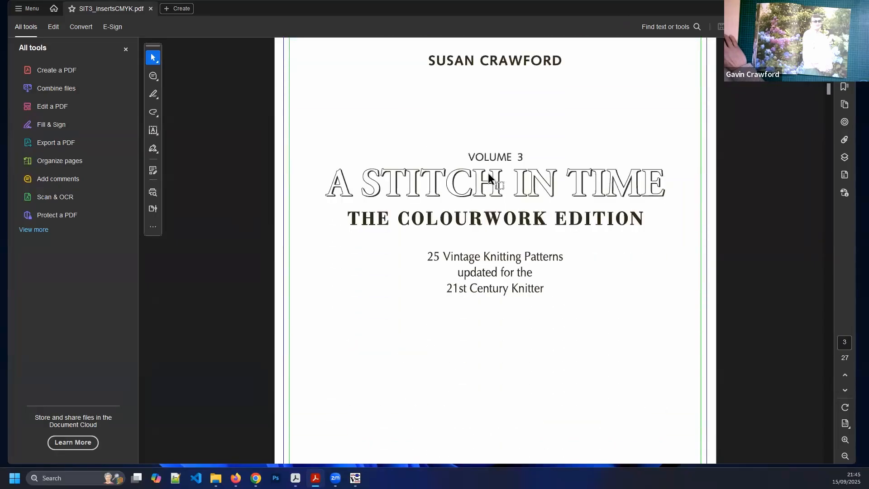
scroll(488, 172, "down", 3)
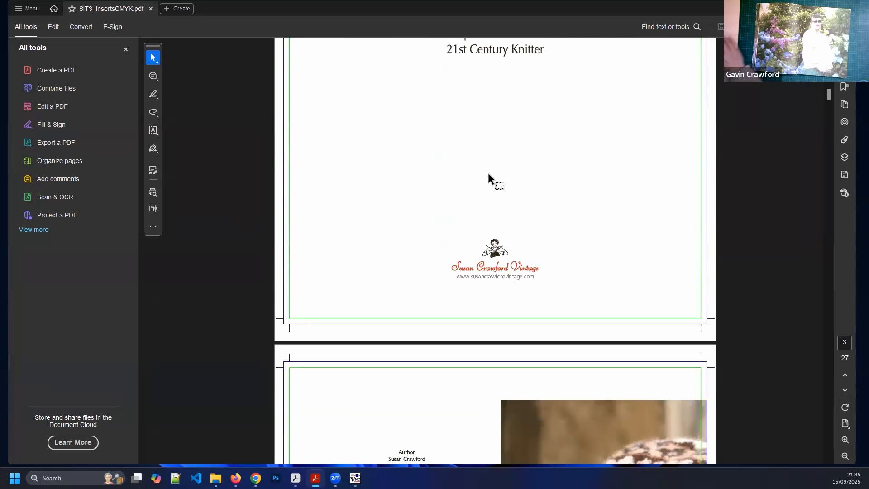
scroll(492, 167, "down", 6)
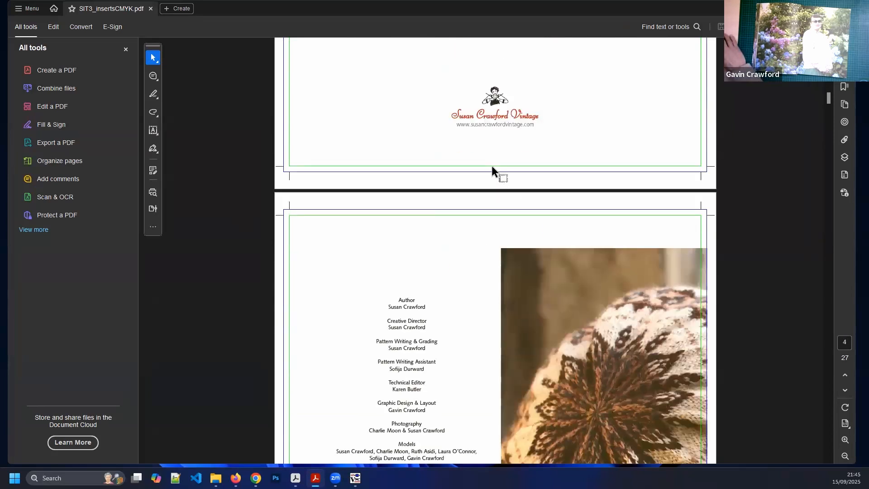
scroll(492, 165, "down", 2)
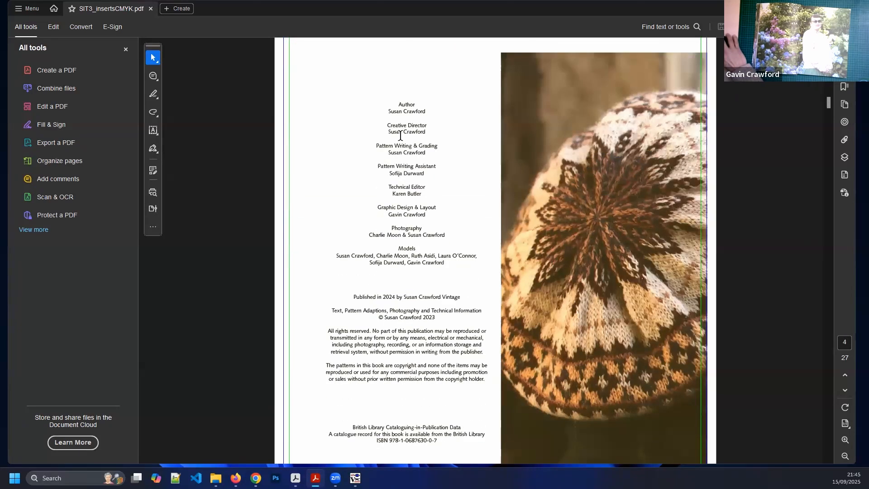
scroll(606, 194, "down", 1)
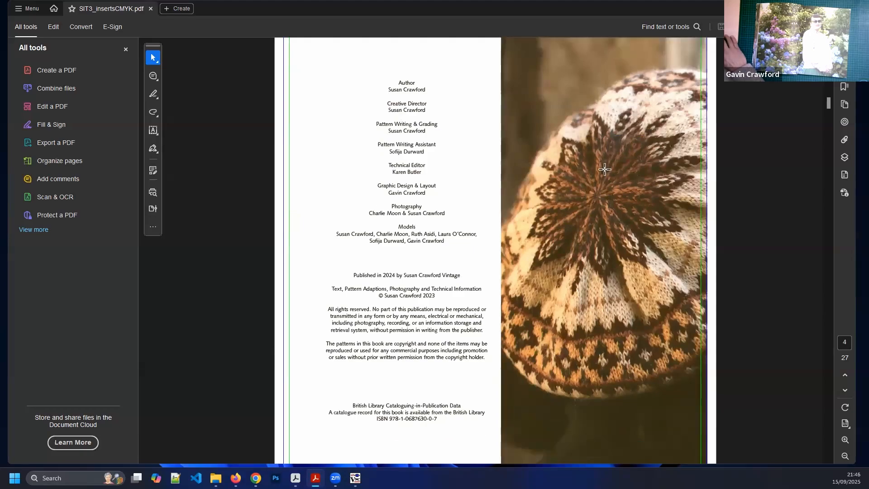
scroll(598, 168, "up", 1)
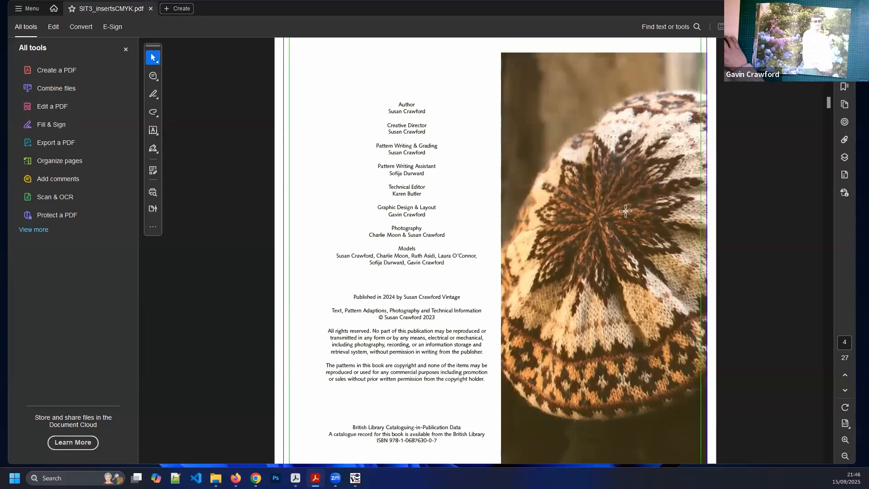
scroll(626, 211, "down", 3)
scroll(626, 199, "up", 2)
scroll(625, 192, "down", 8)
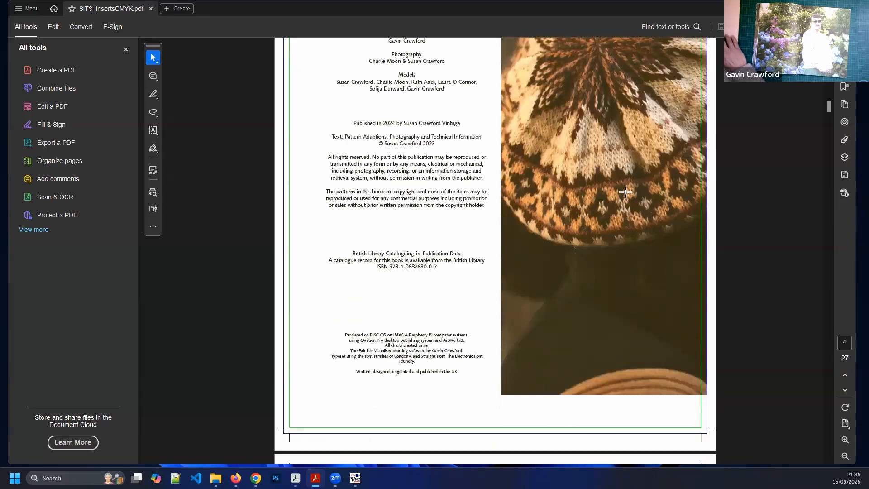
Examine the PDF from the Contents page through the Introduction and About this Book pages to page 25
scroll(625, 192, "down", 20)
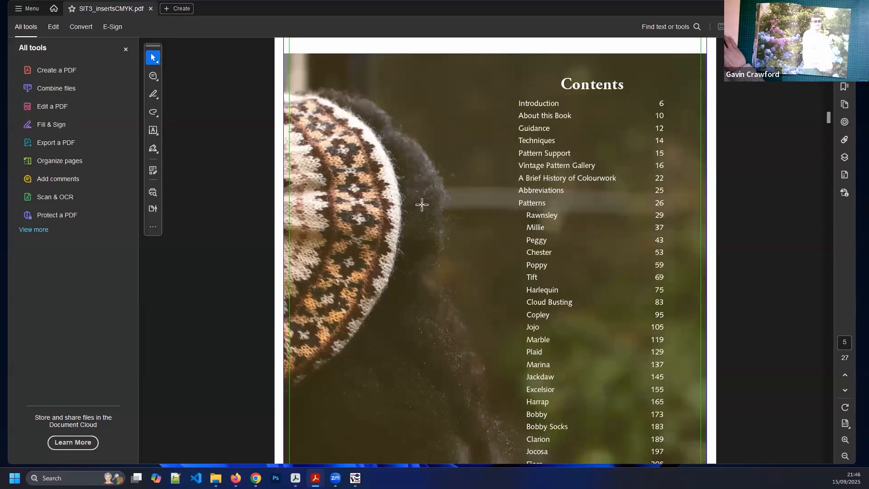
scroll(422, 204, "down", 5)
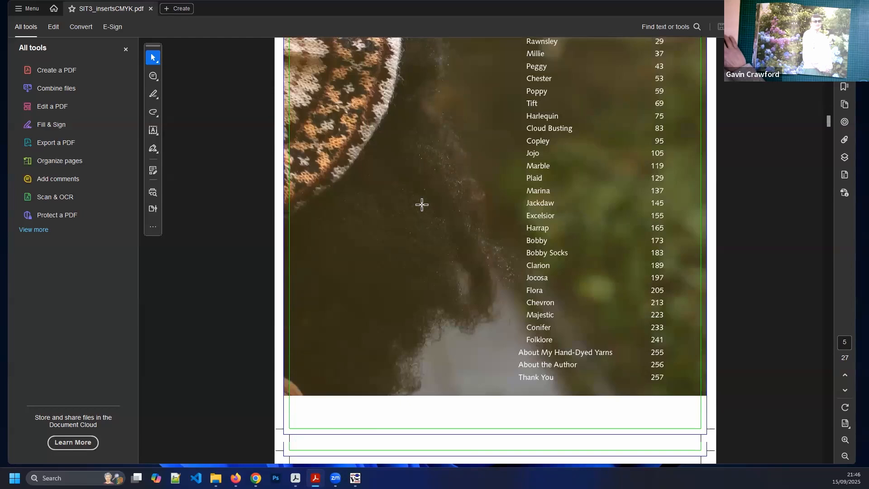
scroll(422, 204, "down", 10)
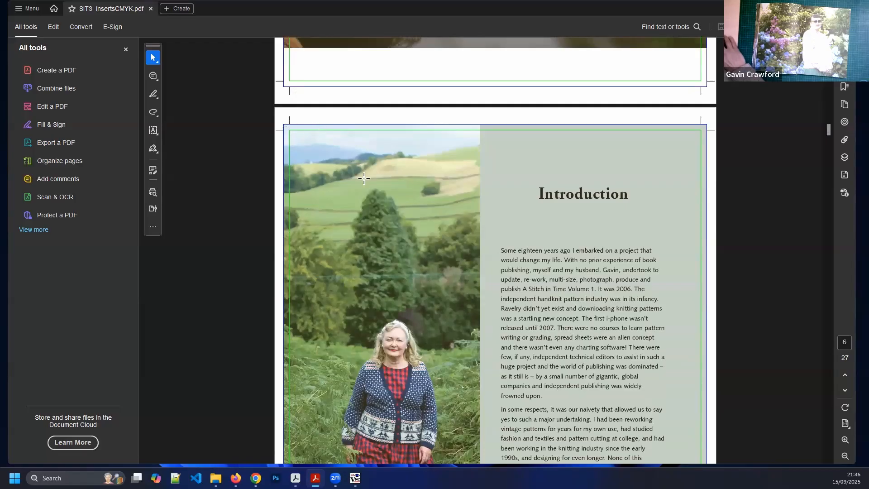
scroll(416, 191, "down", 15)
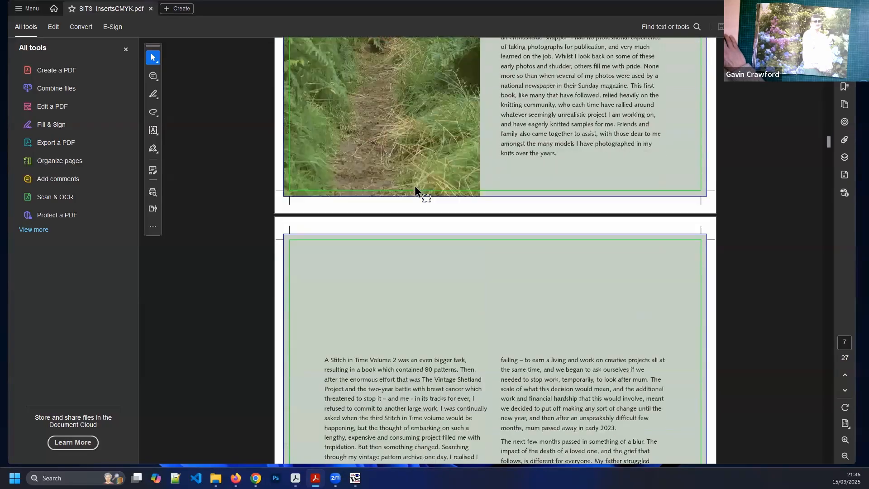
scroll(415, 186, "down", 10)
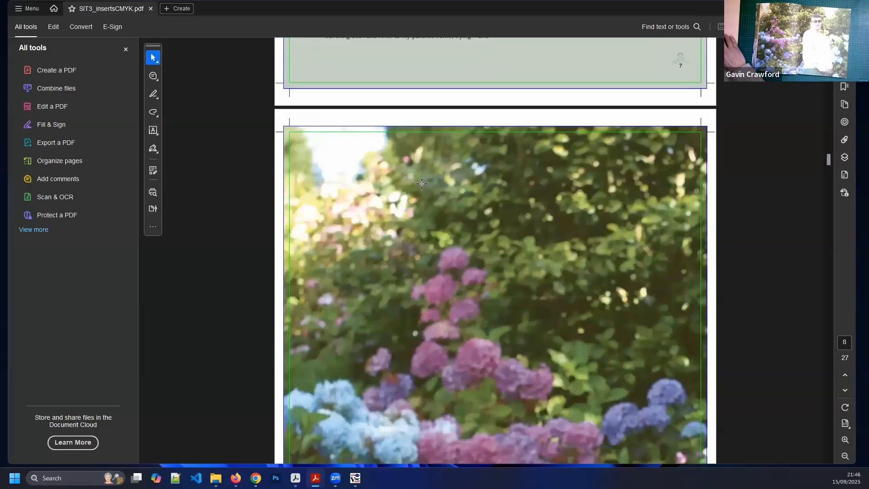
scroll(423, 182, "down", 20)
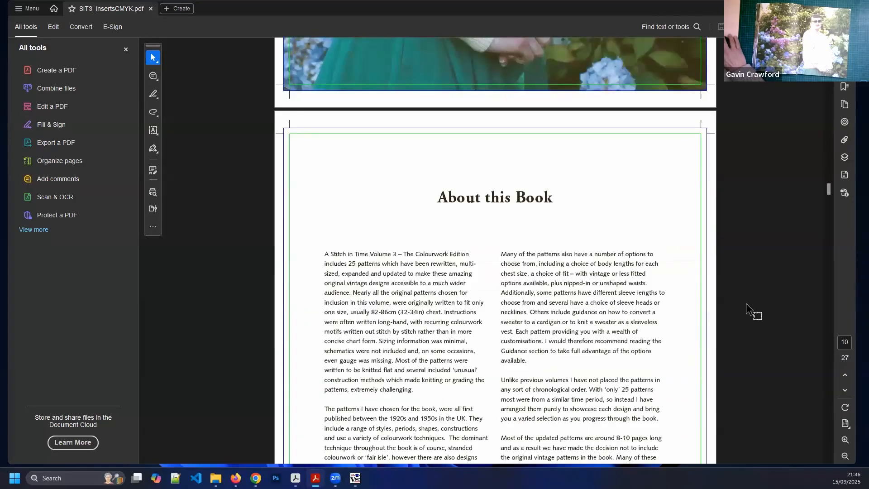
left_click_drag(828, 192, 828, 249)
left_click_drag(782, 322, 821, 425)
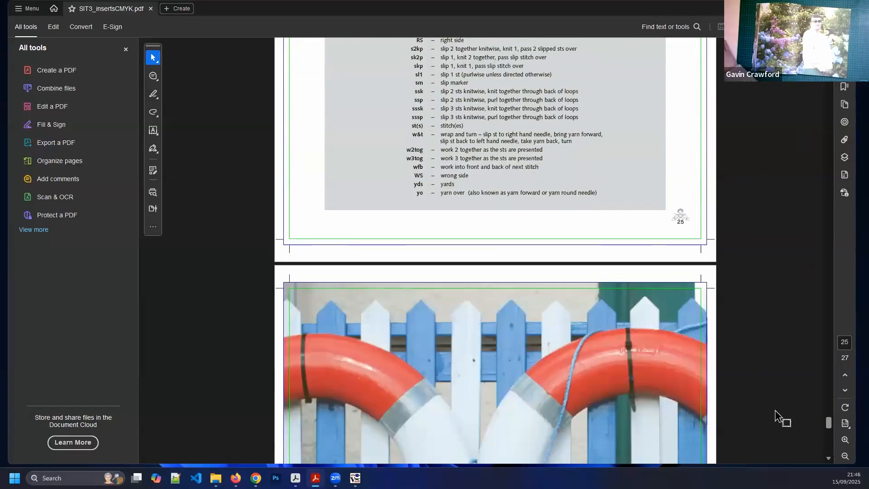
Switch the PDF to two-page view and reduce the magnification until the whole Patterns spread fits on screen
left_click(845, 424)
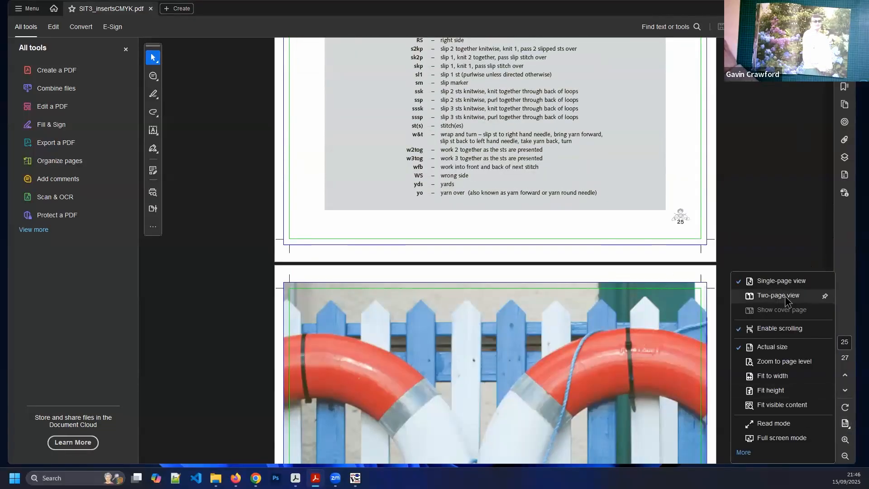
left_click(786, 298)
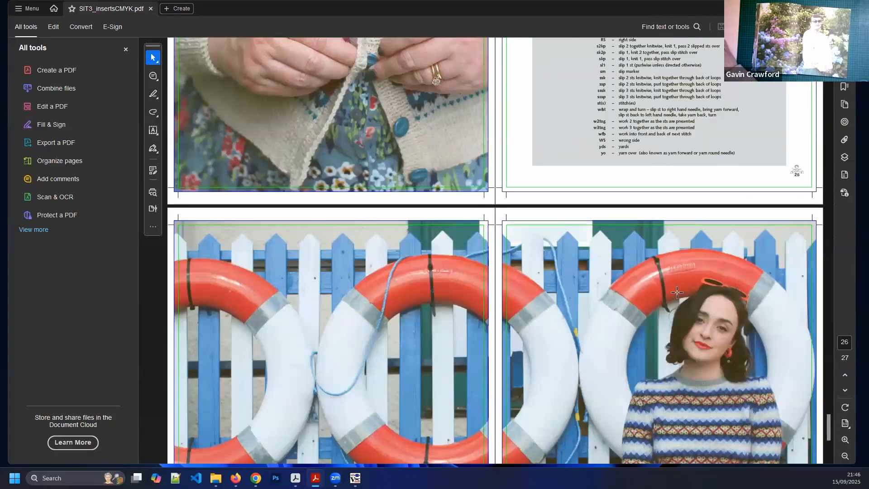
scroll(521, 286, "down", 3)
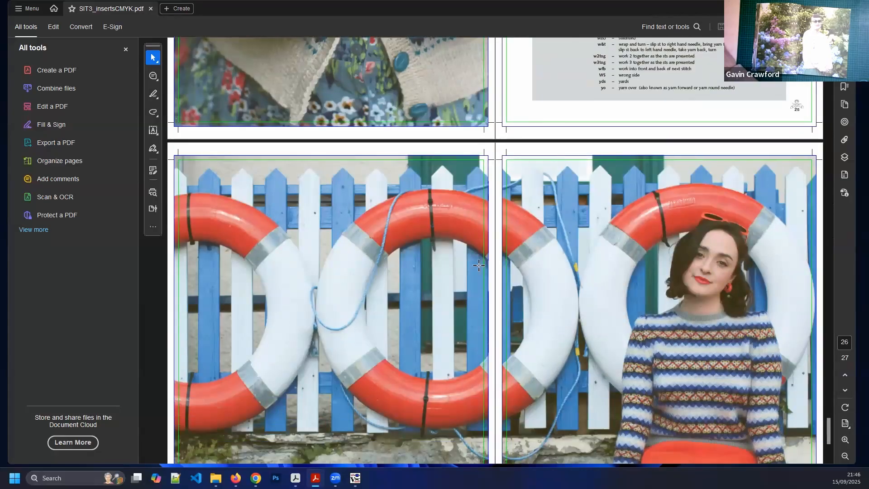
scroll(369, 232, "down", 3, "ctrl")
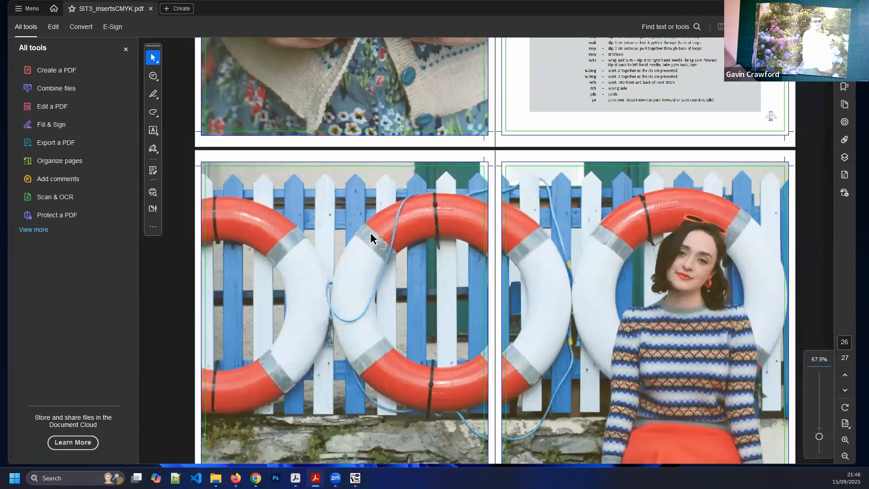
scroll(715, 285, "down", 1)
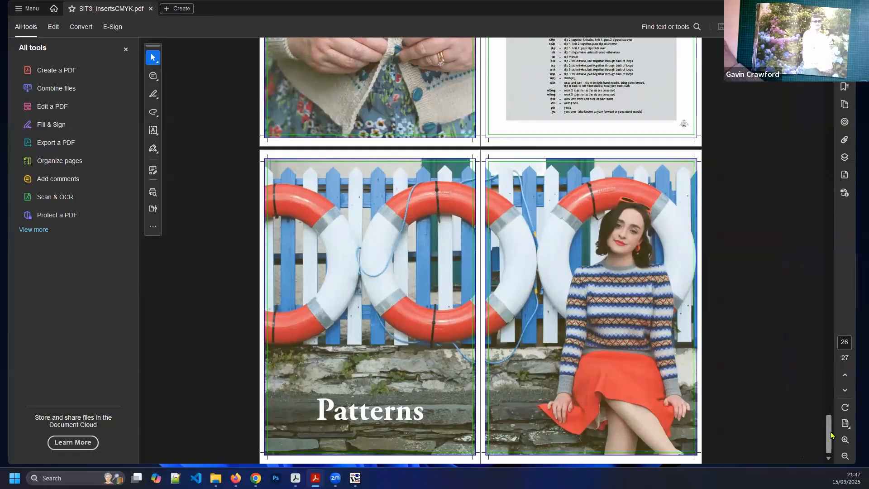
Review the facing-page spreads backwards from the Patterns opener through the Vintage Pattern Gallery to the title page
scroll(829, 429, "up", 1)
scroll(822, 417, "up", 10)
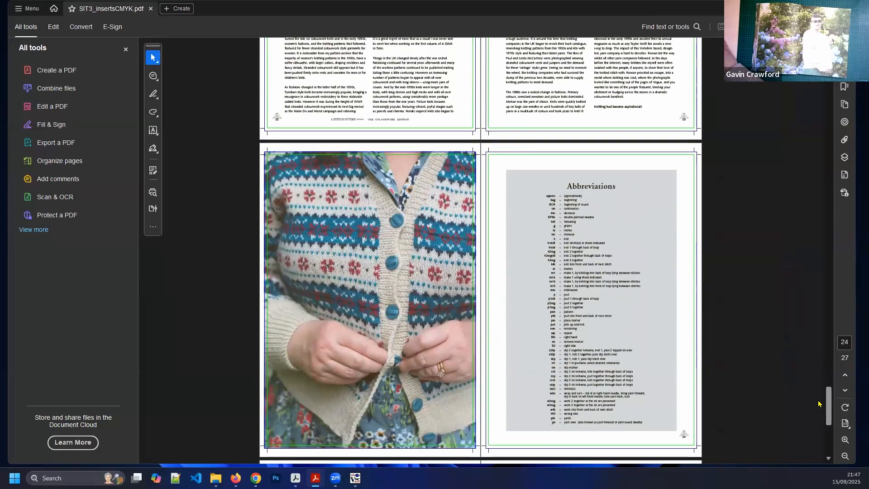
scroll(808, 376, "up", 6)
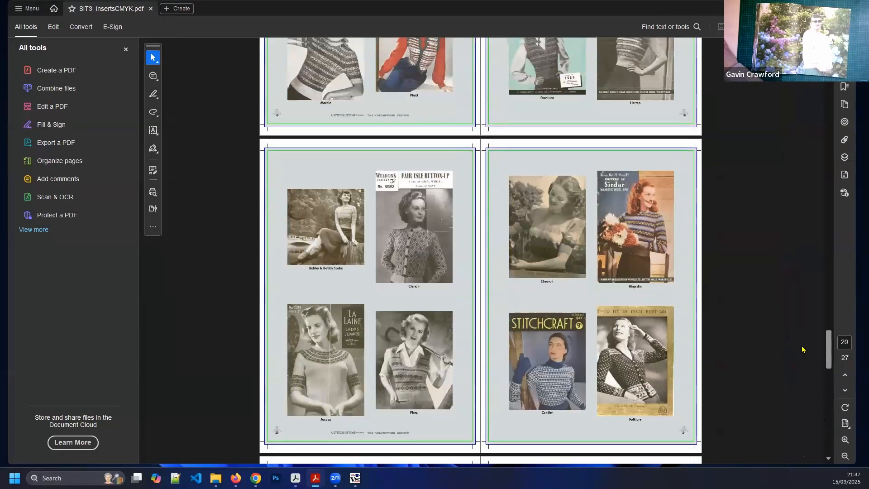
scroll(815, 348, "up", 7)
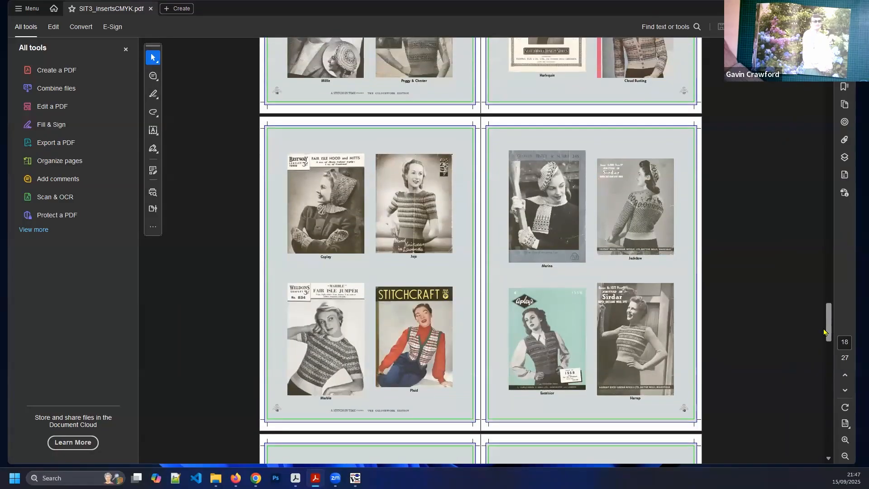
scroll(829, 330, "up", 18)
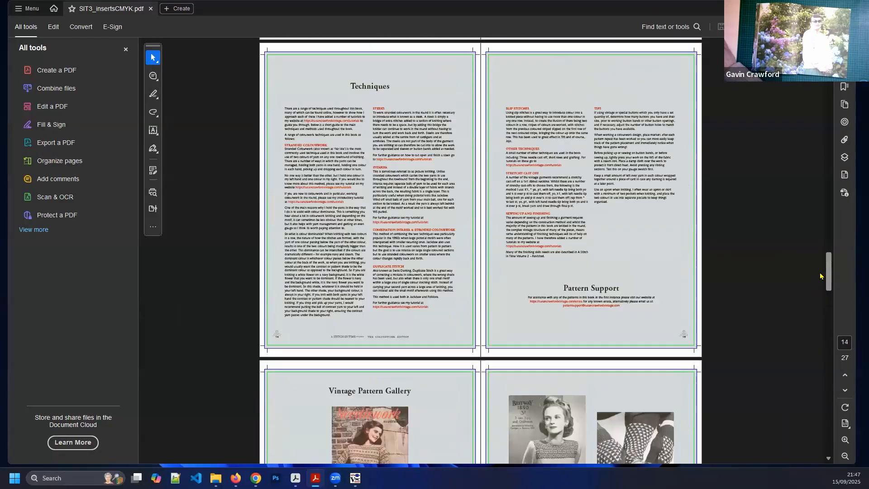
scroll(810, 248, "up", 20)
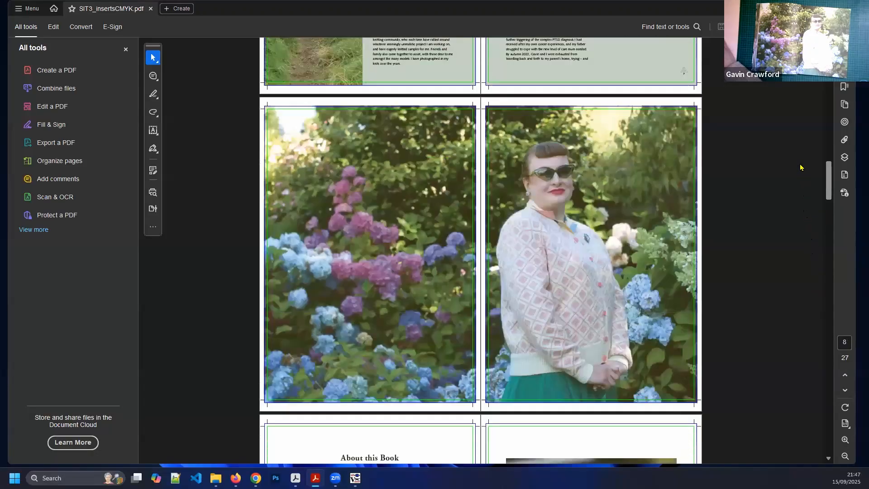
scroll(785, 140, "up", 5)
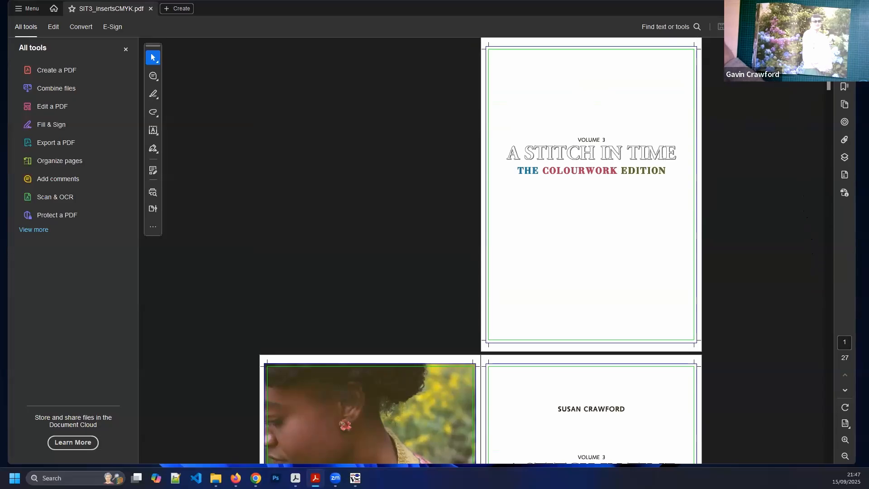
Close the PDF, dismiss the product feedback survey, and bring the PrintCMYK_UnCoated input folder forward on the remote desktop
left_click(845, 8)
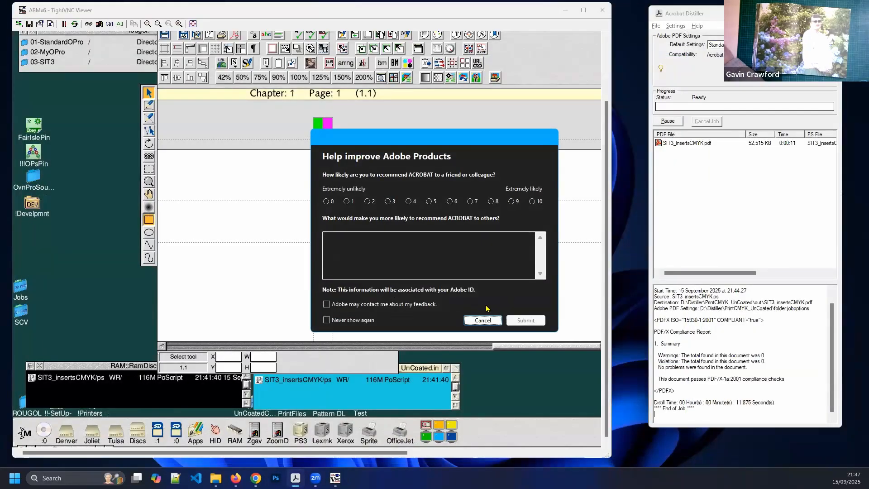
left_click(482, 321)
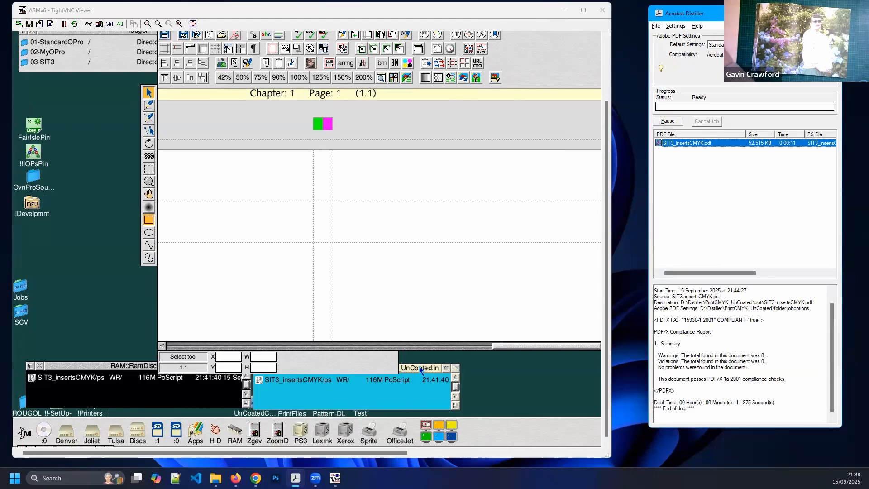
left_click_drag(420, 370, 426, 374)
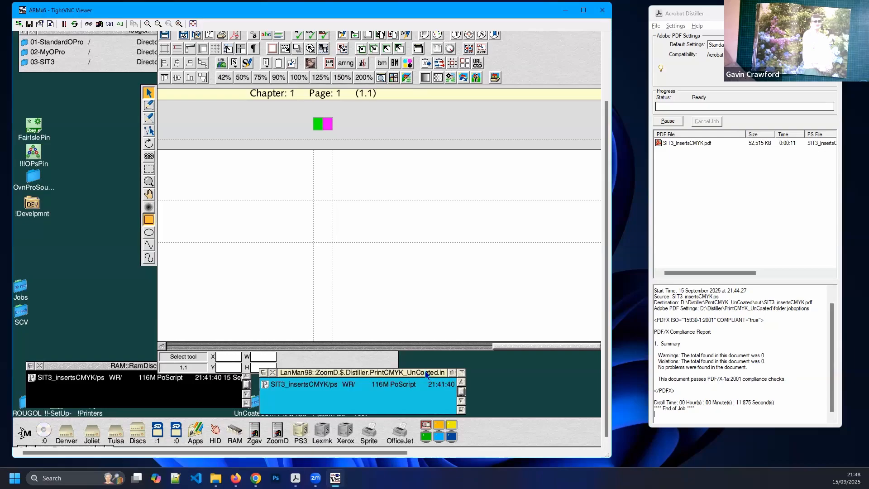
left_click_drag(426, 374, 430, 374)
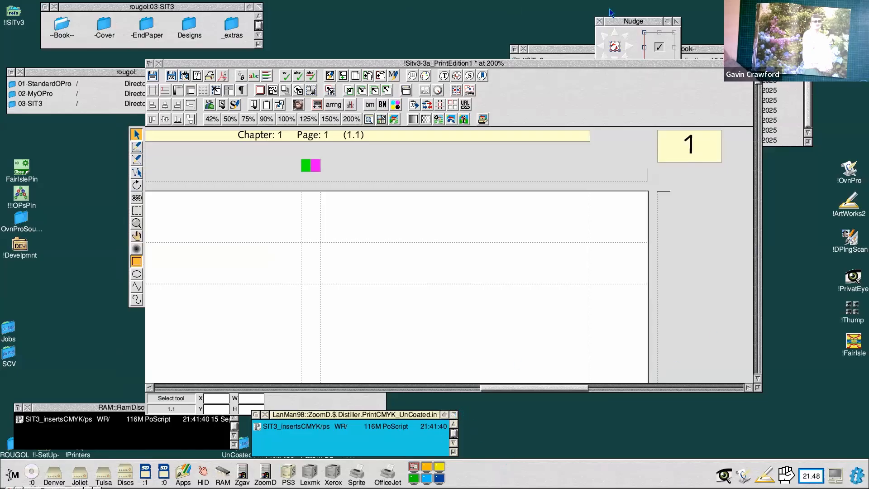
Close the !Sitv3-3a_PrintEdition1 document without saving its changes and move the --Book-- directory window slightly higher
key("ctrl+F2")
left_click(388, 277)
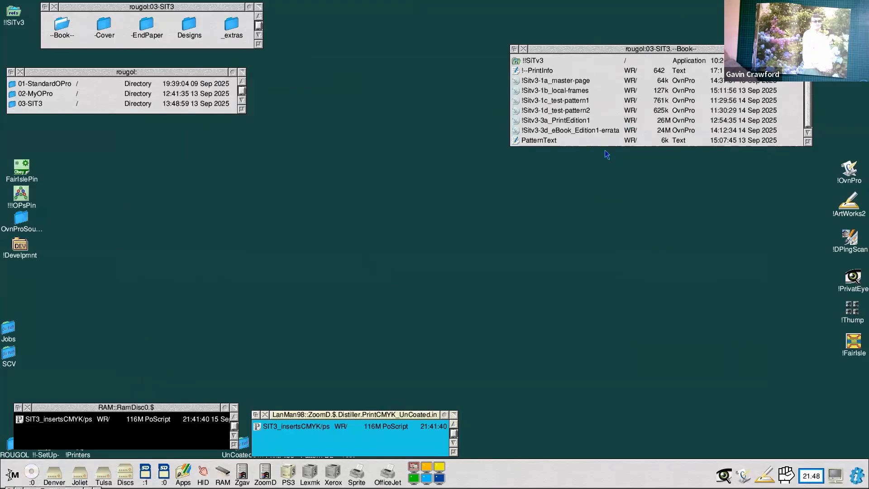
left_click_drag(604, 49, 605, 35)
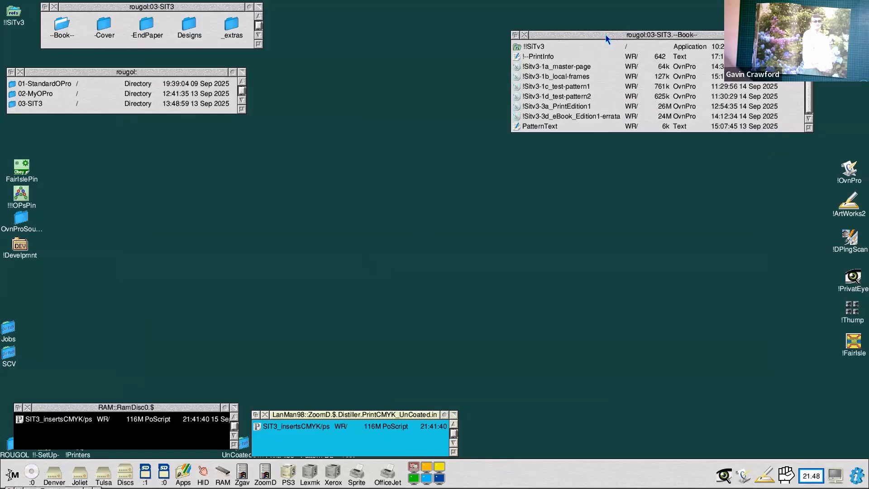
Move the --Book-- directory window higher, open !Sitv3-3d_eBook_Edition1-errata, and place its document window near the centre of the desktop
left_click_drag(612, 36, 608, 25)
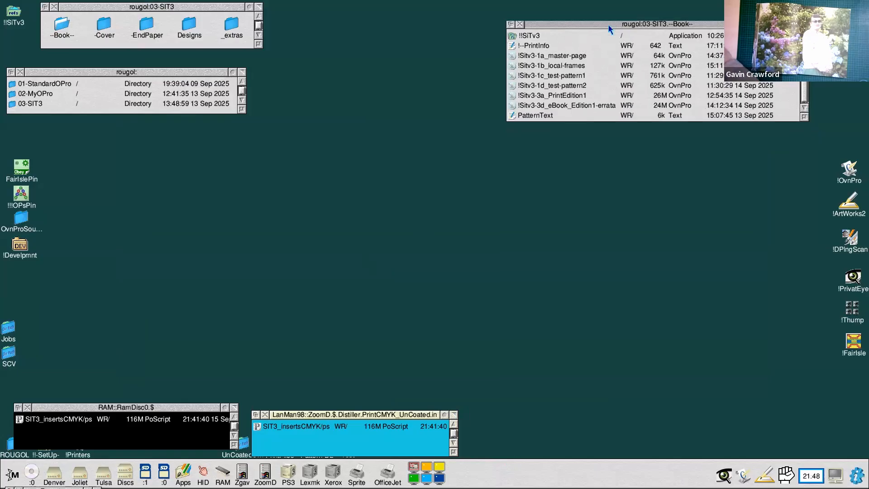
double_click(581, 105)
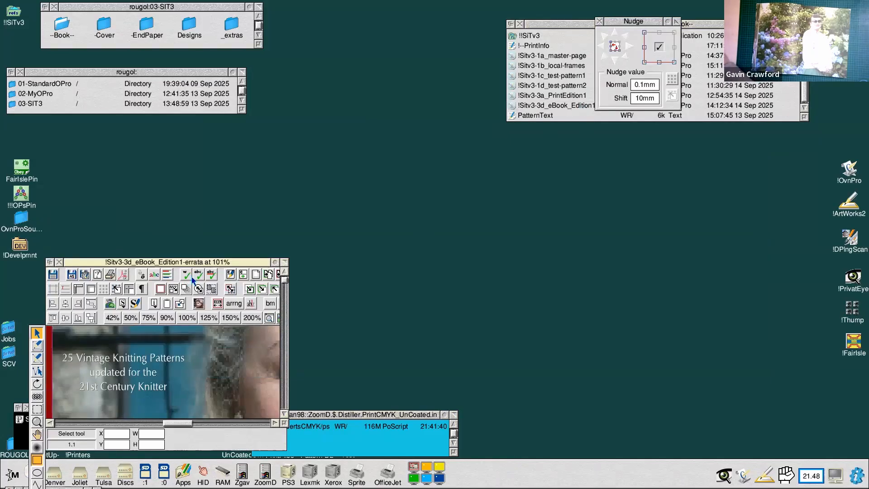
left_click_drag(229, 263, 475, 64)
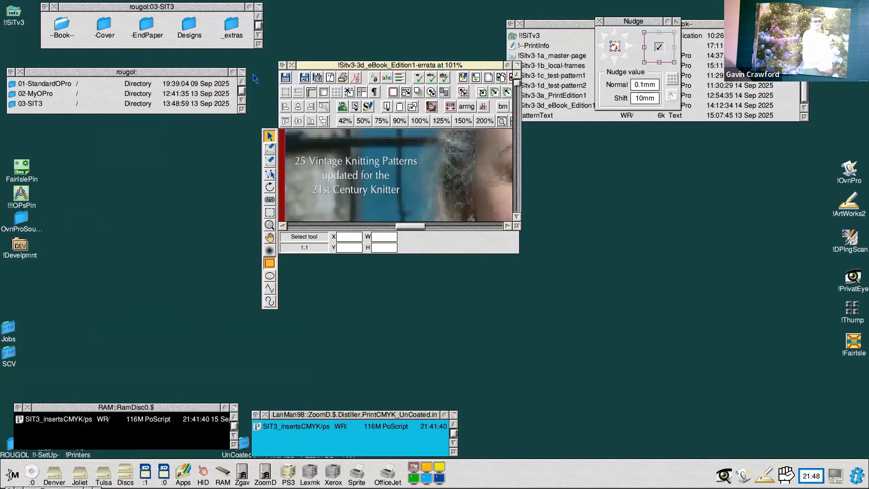
Open the -Cover directory, look briefly at the !SIT3-Cover-1a document, and close it
double_click(105, 25)
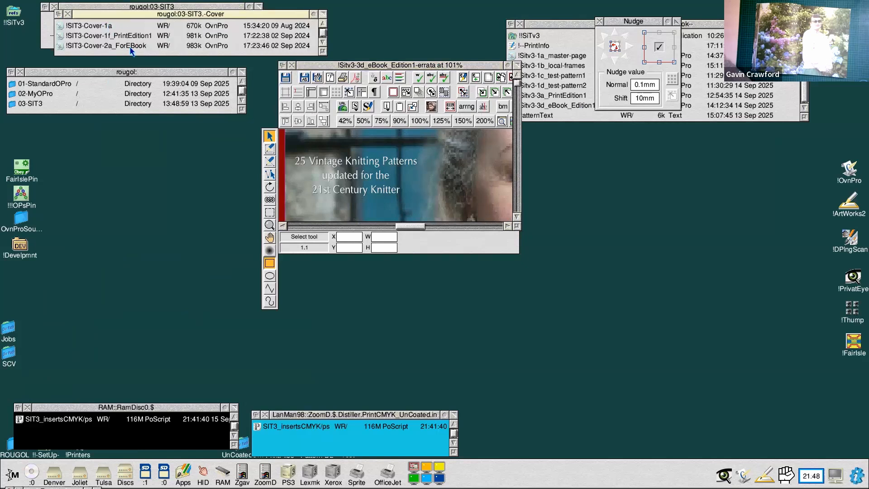
double_click(105, 26)
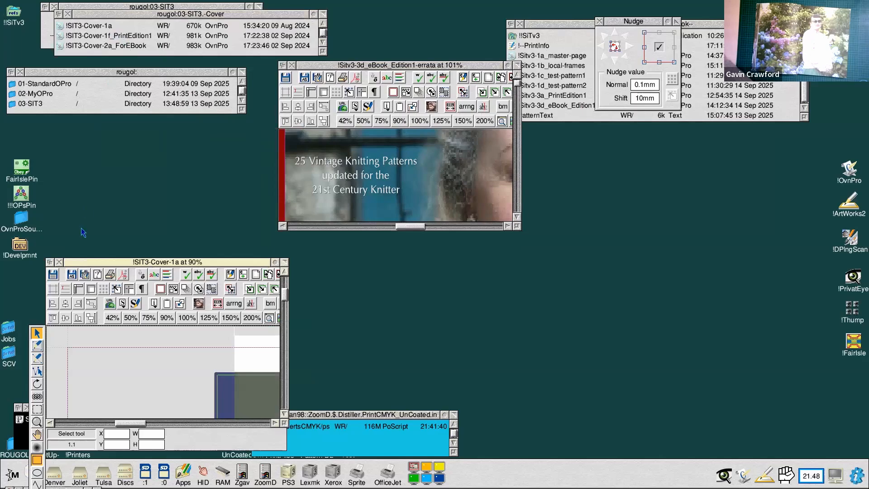
left_click(58, 261)
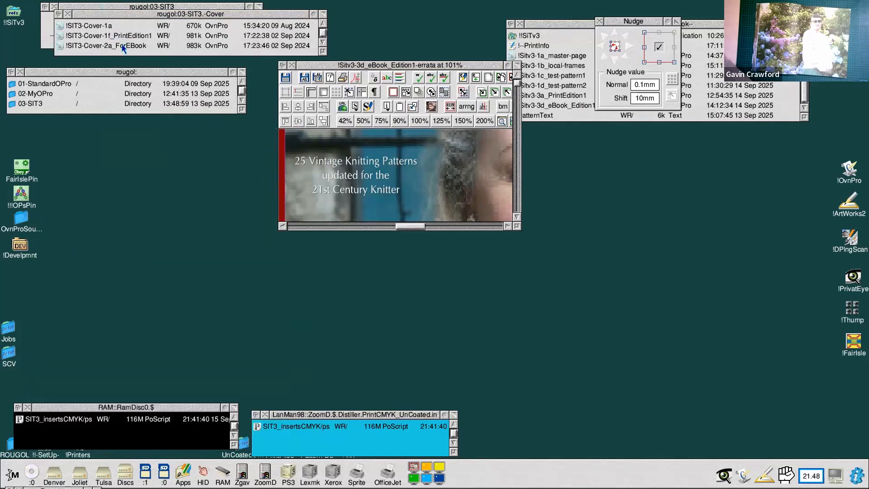
Open !SIT3-Cover-1f_PrintEdition1 at full window size, examine the back cover, spine and front cover, and close it
double_click(124, 37)
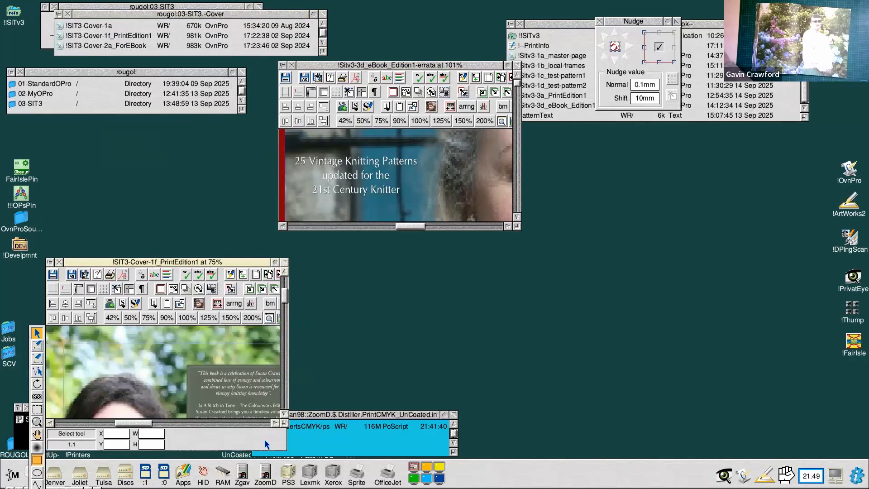
left_click(284, 262)
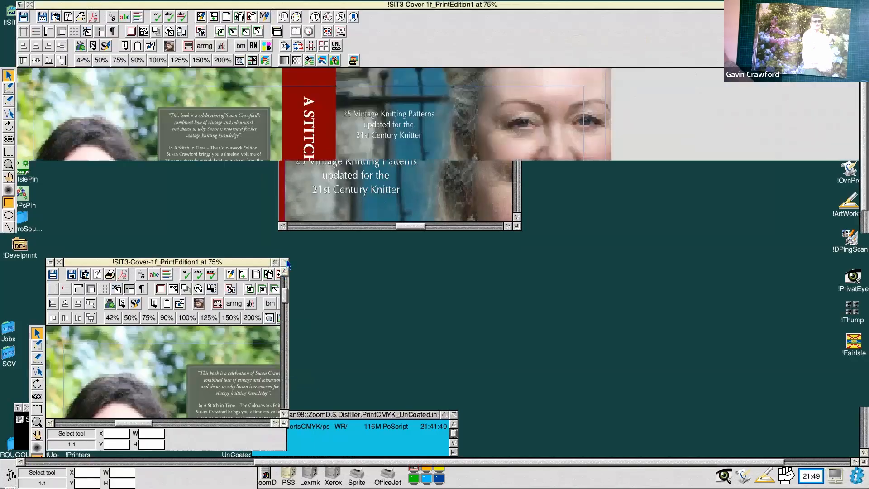
left_click_drag(575, 464, 523, 465)
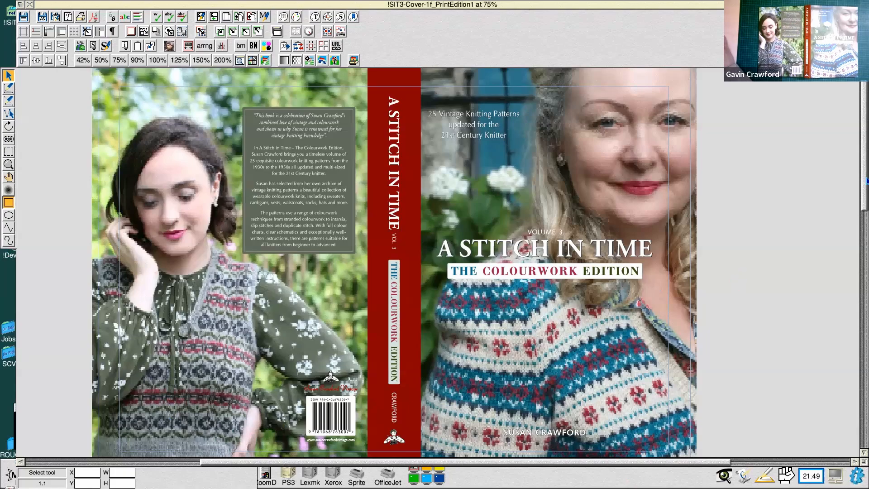
scroll(865, 180, "up", 1)
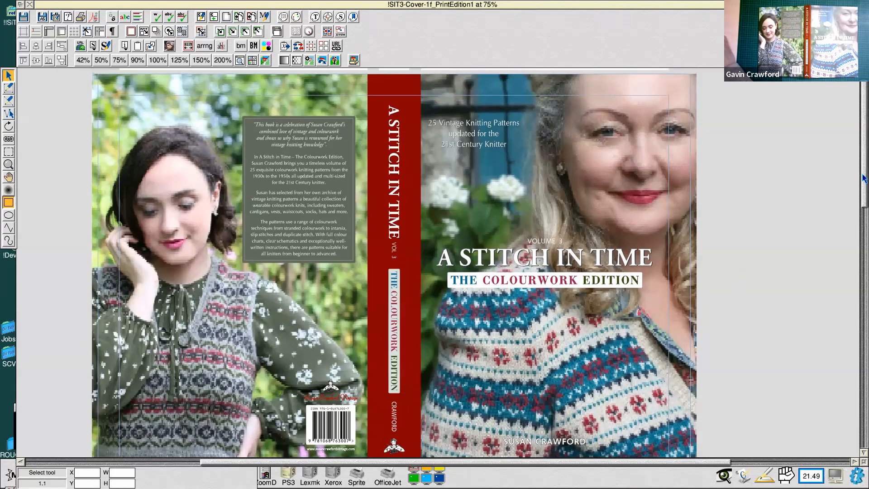
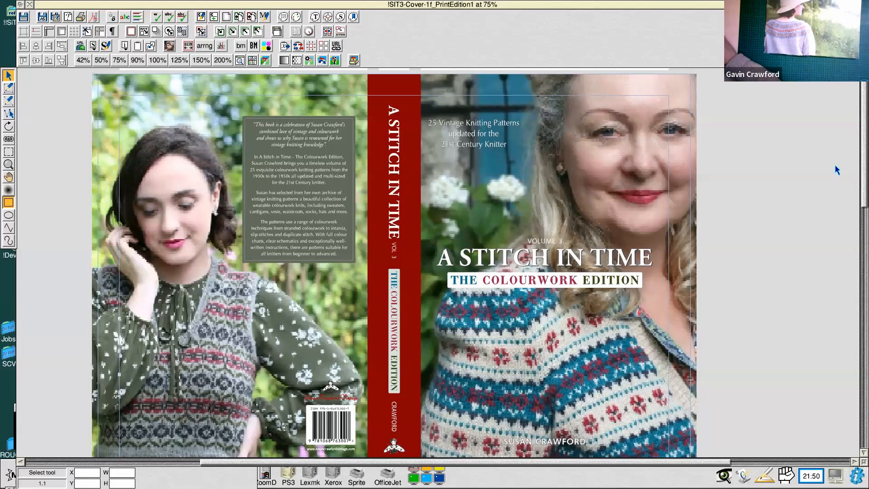
left_click_drag(864, 131, 863, 131)
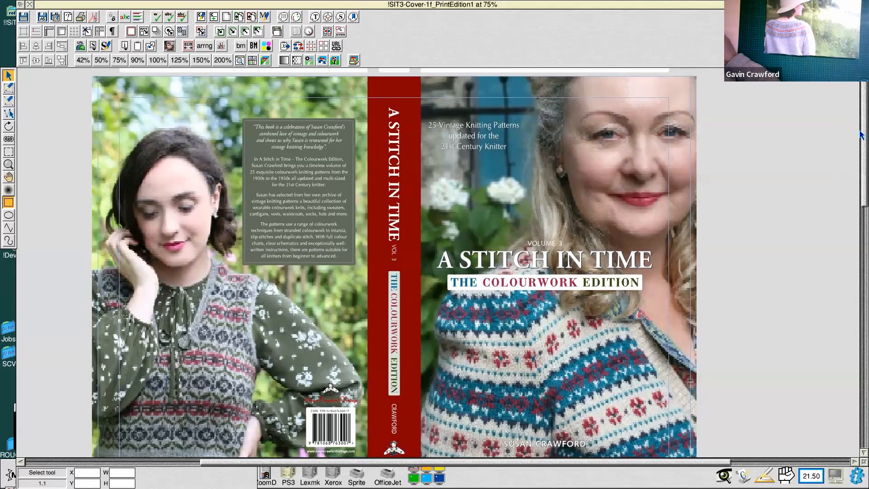
left_click_drag(863, 131, 864, 132)
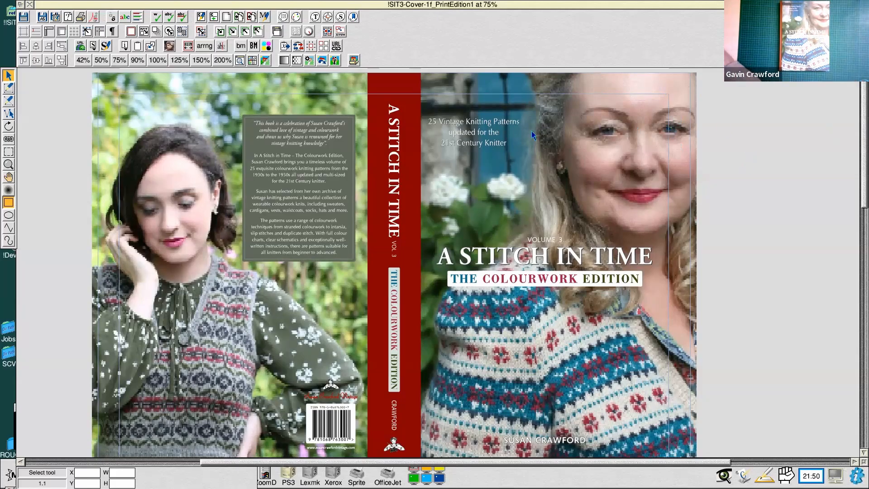
left_click(30, 5)
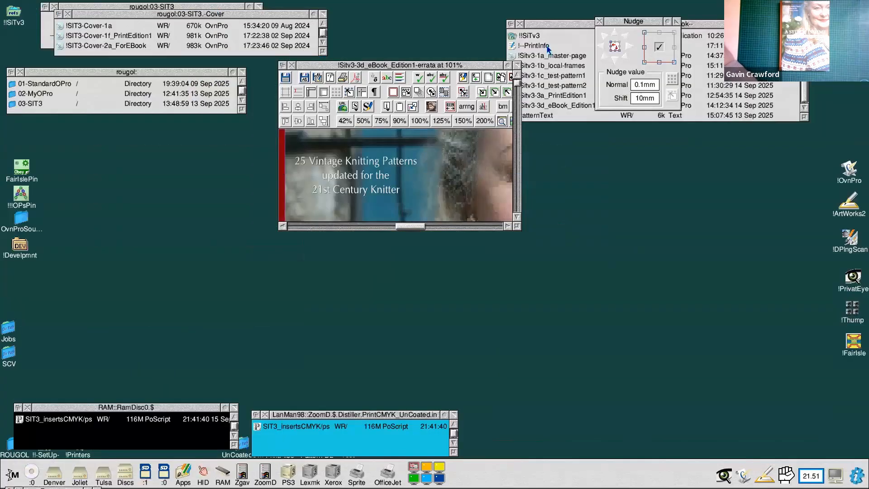
Enlarge the !Sitv3-3d_eBook_Edition1-errata window and move it clear of the -Cover directory listing
left_click_drag(355, 65, 429, 48)
left_click_drag(590, 208, 683, 333)
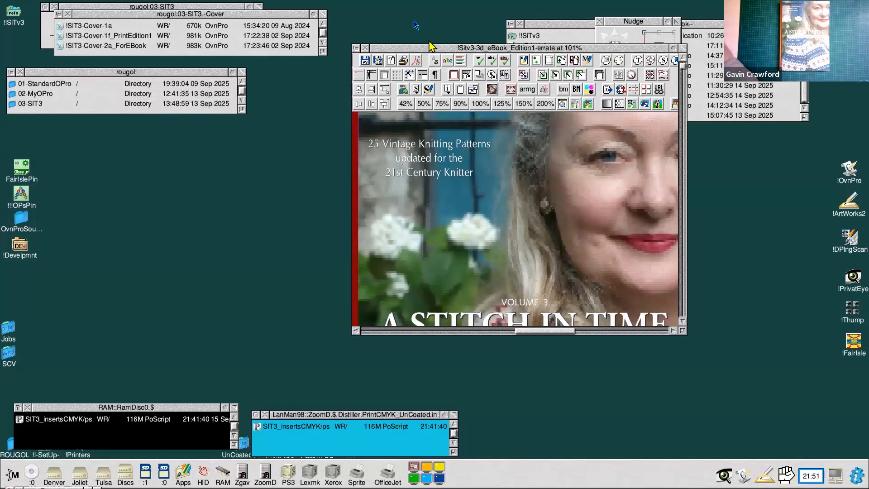
left_click_drag(437, 48, 445, 36)
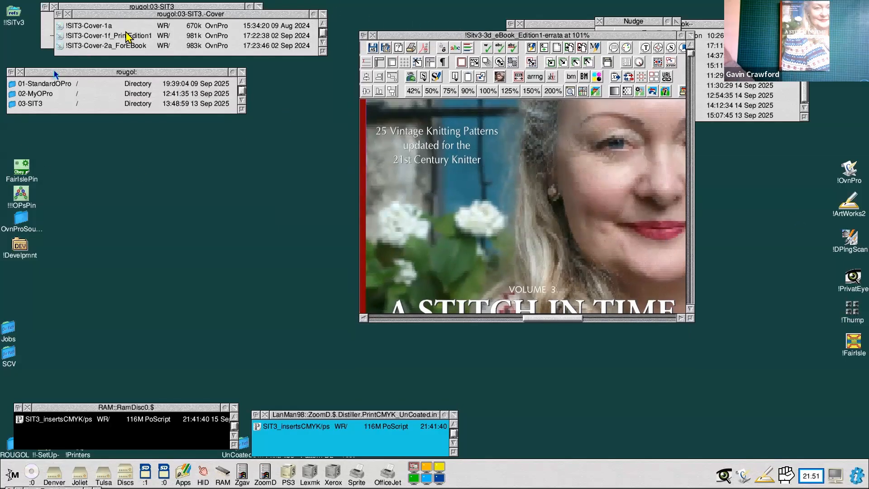
Open !SIT3-Cover-2a_ForEBook and enlarge its window to examine the green position frames over the back and front covers
double_click(125, 47)
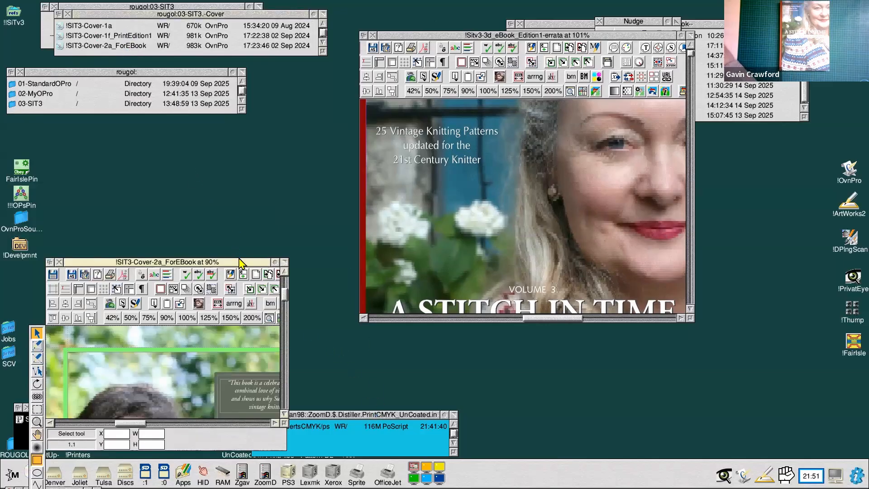
left_click_drag(244, 262, 259, 27)
left_click_drag(296, 195, 808, 479)
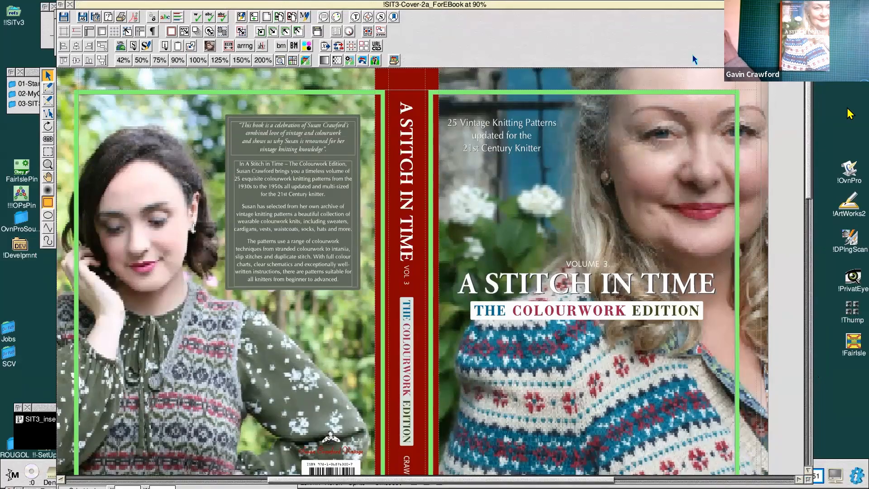
left_click_drag(809, 83, 814, 104)
left_click_drag(815, 111, 810, 80)
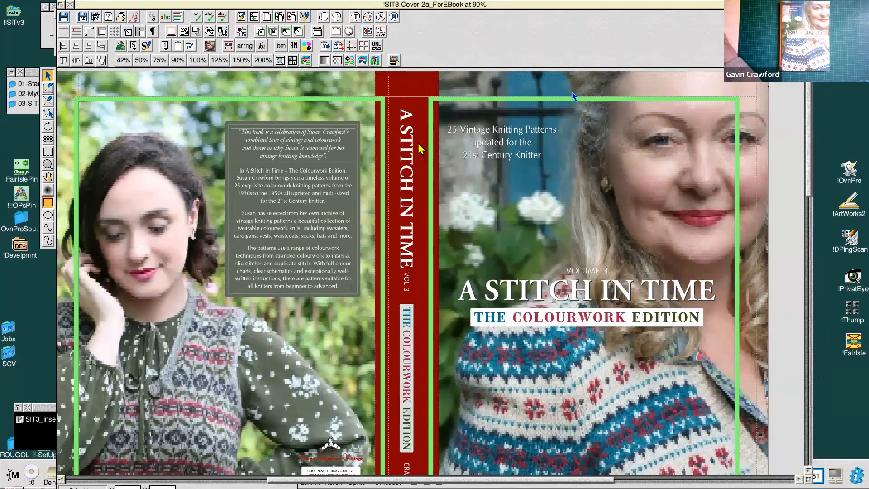
Inspect the CoverA4Position entry in the document's colour list, leave the colours unedited, and close the eBook cover document
left_click(448, 123)
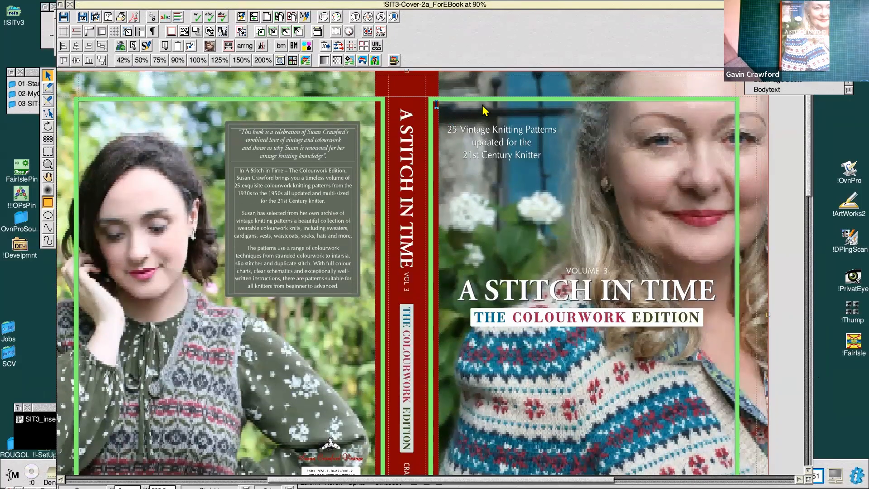
left_click(528, 157)
left_click(180, 19)
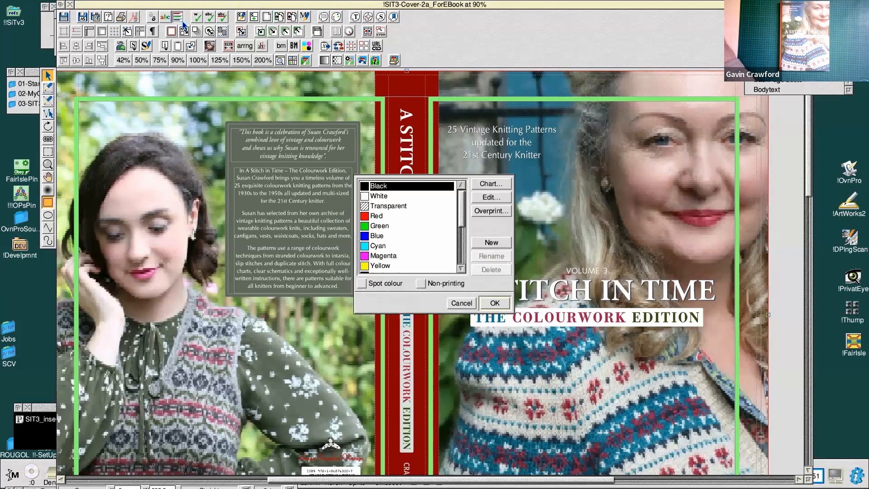
left_click_drag(460, 202, 460, 244)
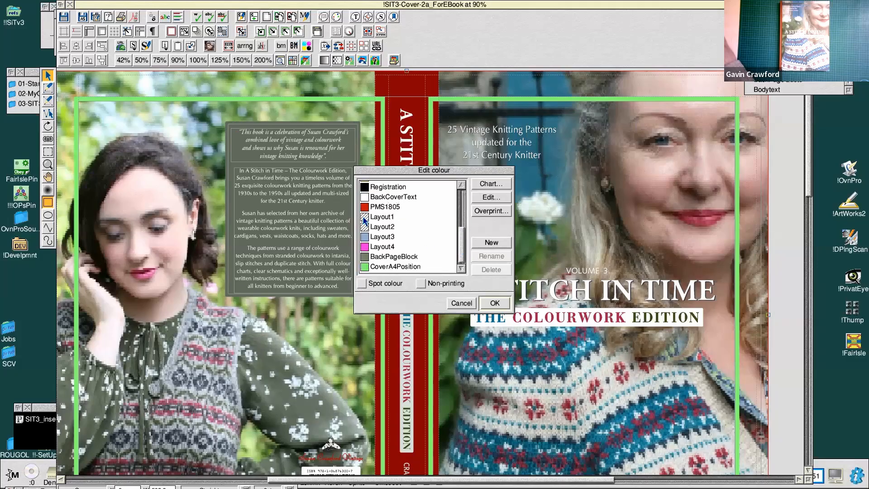
left_click(386, 268)
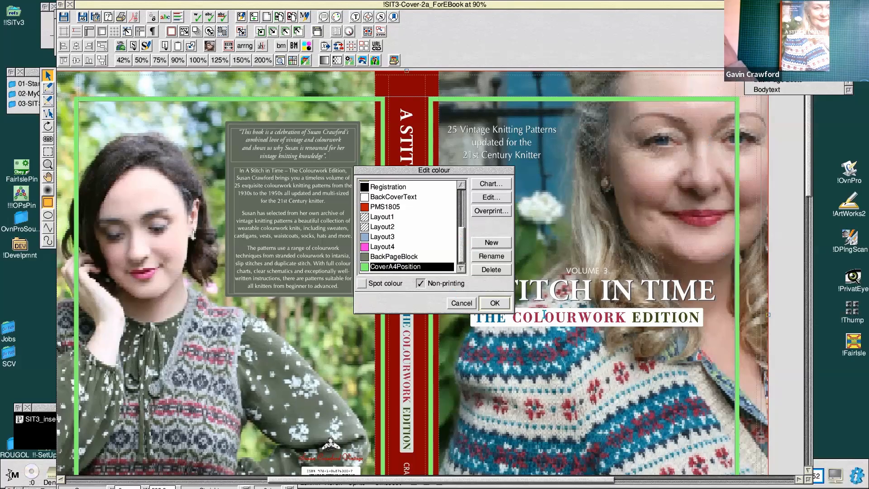
left_click(462, 302)
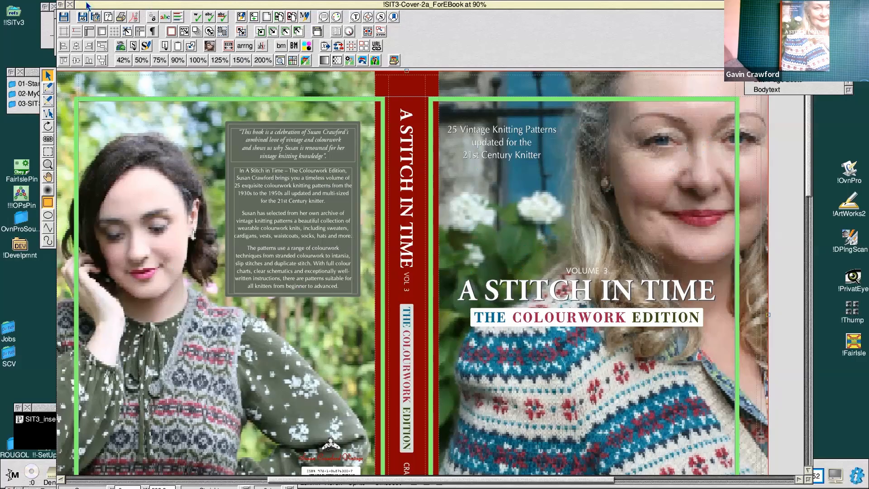
left_click(70, 4)
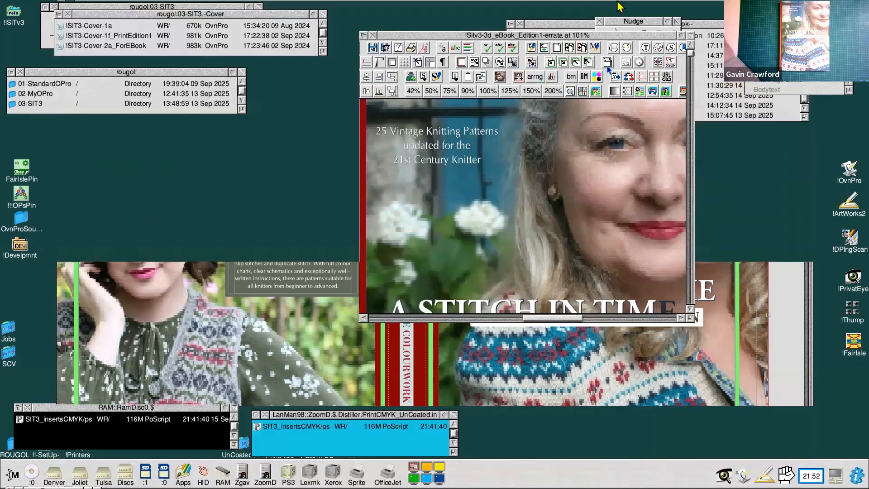
Enlarge the eBook errata document window, reduce the view to 50%, and display the whole front cover on page 1
left_click_drag(663, 36, 585, 5)
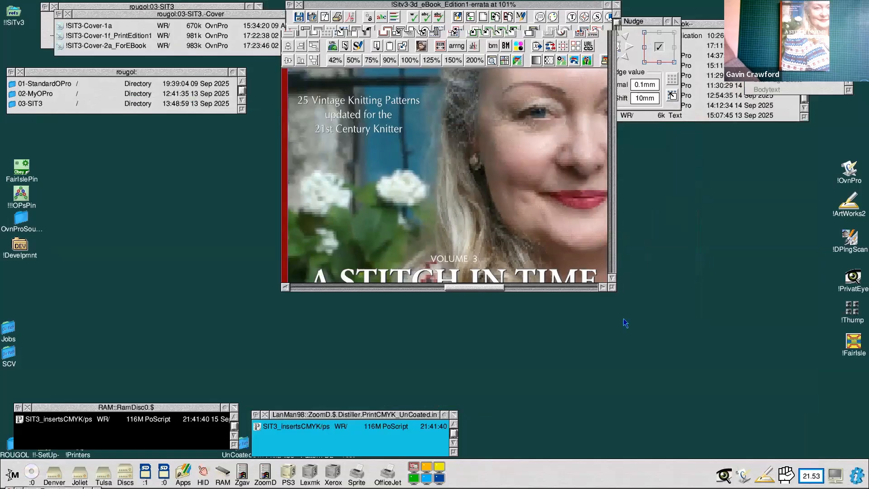
left_click_drag(613, 288, 742, 437)
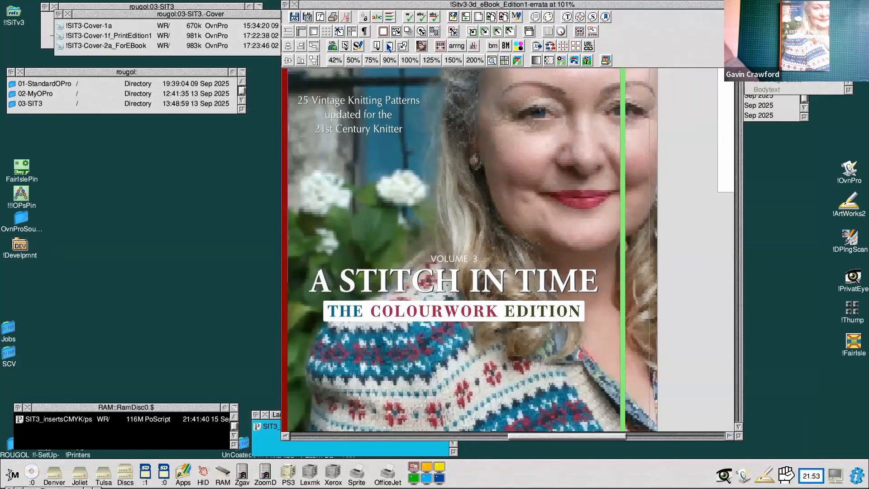
left_click(354, 60)
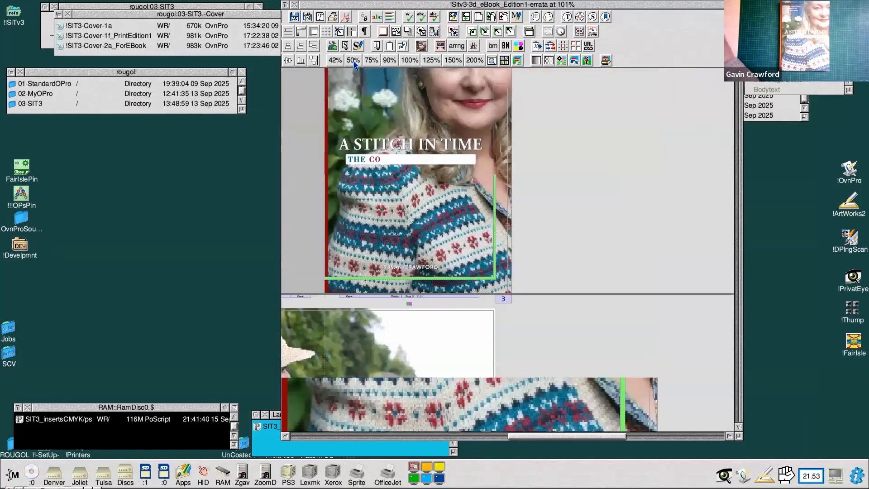
left_click_drag(695, 5, 666, 29)
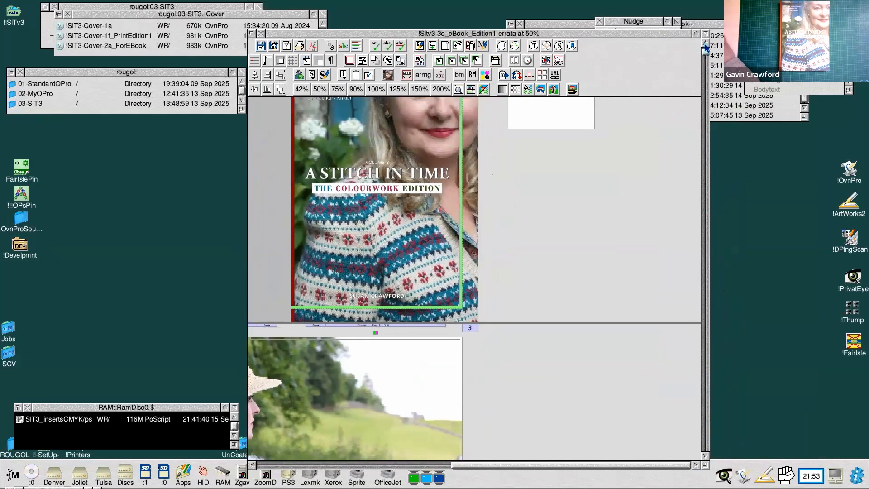
left_click(705, 44)
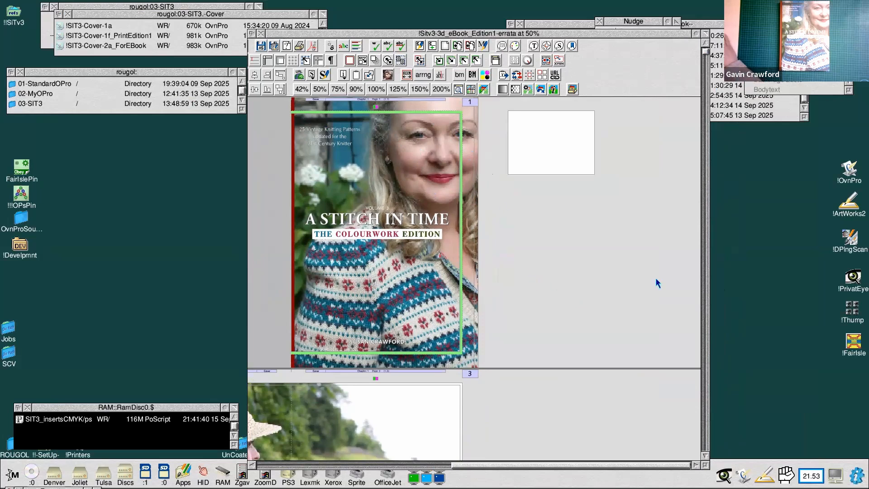
Resize the eBook errata window to clear the icon bar and examine the straw-hat photo spread on pages 2 and 3
left_click_drag(704, 468, 714, 448)
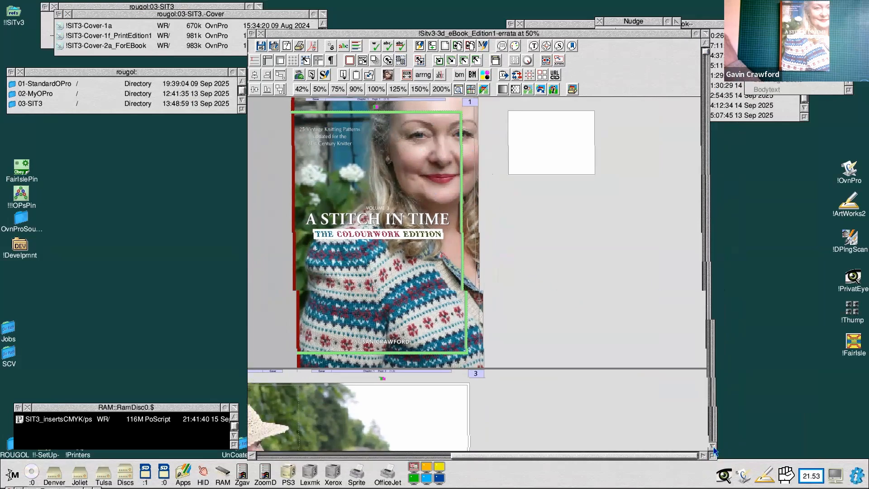
left_click_drag(540, 447, 497, 447)
scroll(647, 236, "down", 10)
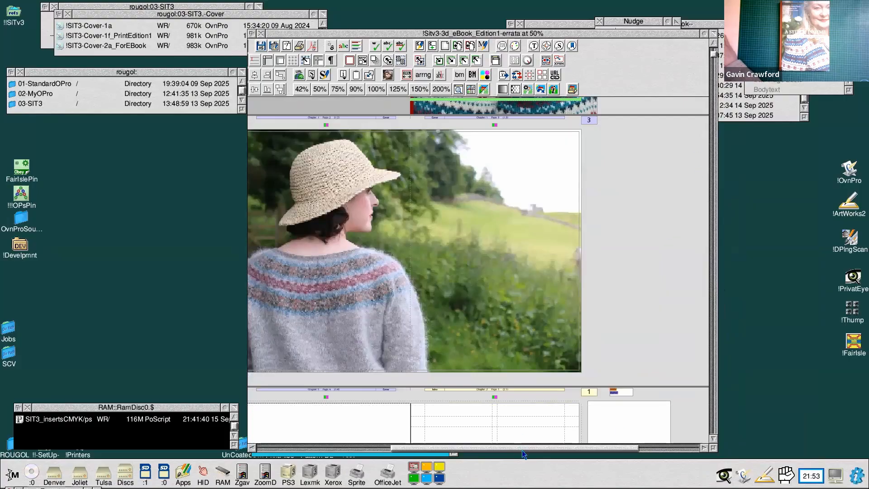
left_click_drag(523, 450, 506, 447)
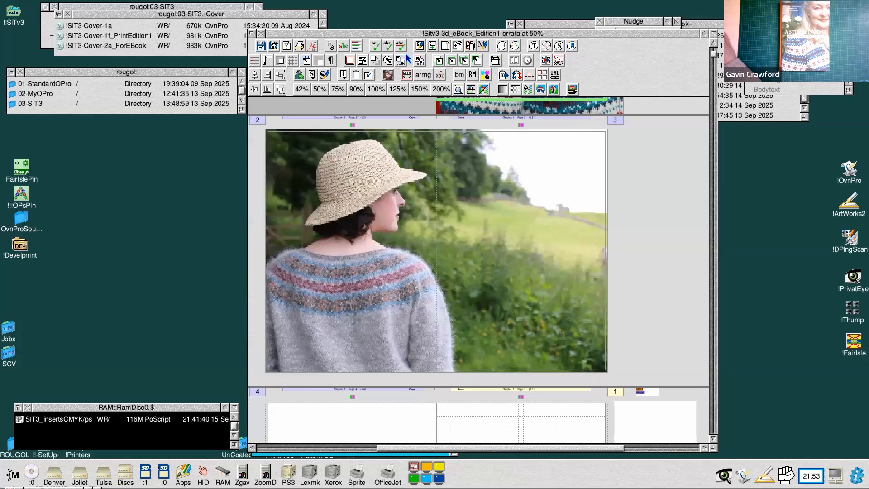
Display the eBook document's pages individually instead of as facing spreads, and return to the cover page
left_click(402, 60)
scroll(674, 354, "up", 6)
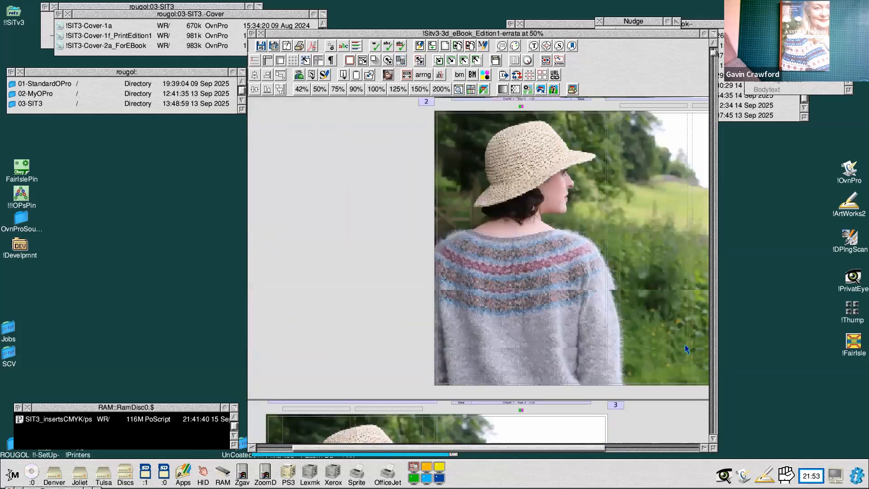
scroll(685, 347, "up", 4)
scroll(670, 317, "up", 2)
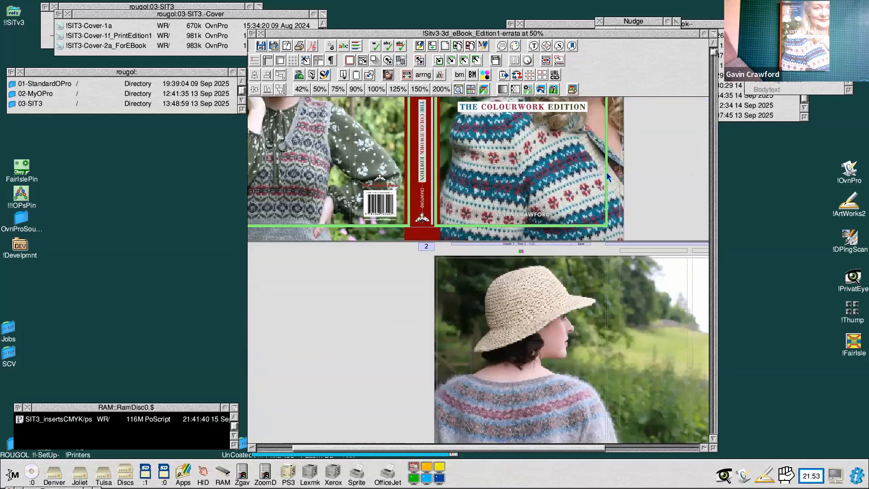
Restore the facing-spread display of the eBook document and view the opening with the blank page 4 and the half-title page
scroll(607, 181, "down", 3)
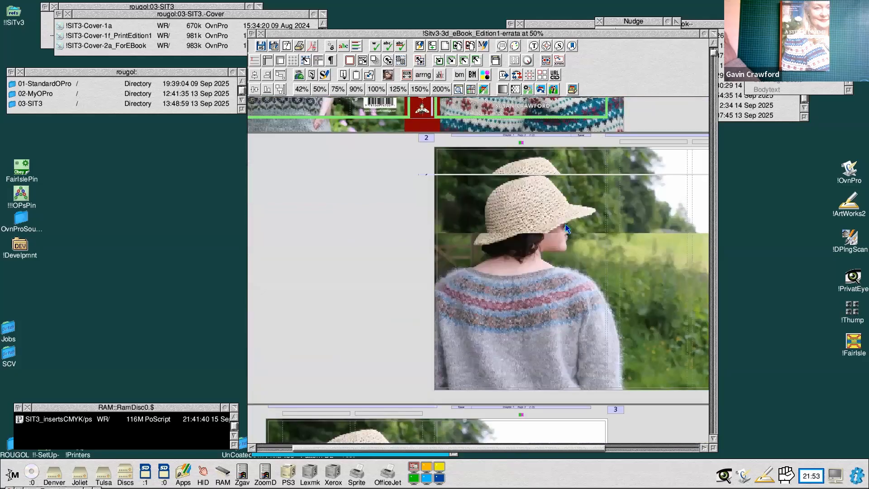
scroll(544, 202, "down", 6)
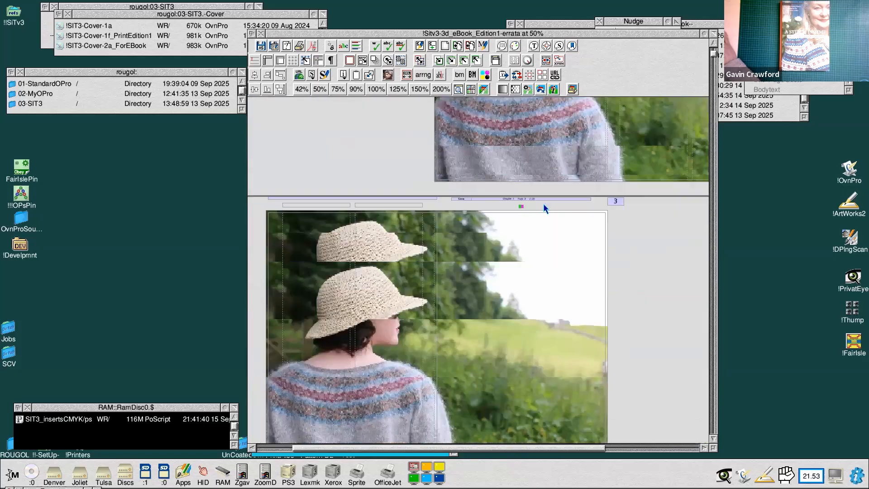
left_click(511, 63)
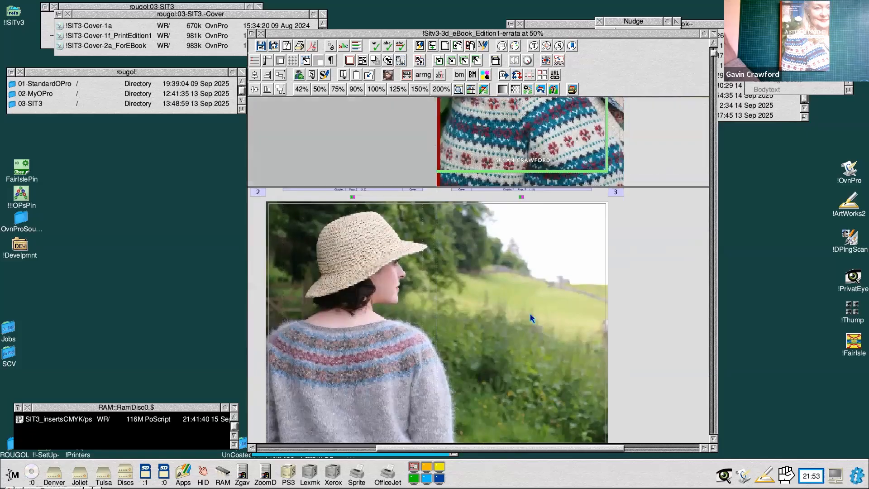
scroll(594, 292, "down", 5)
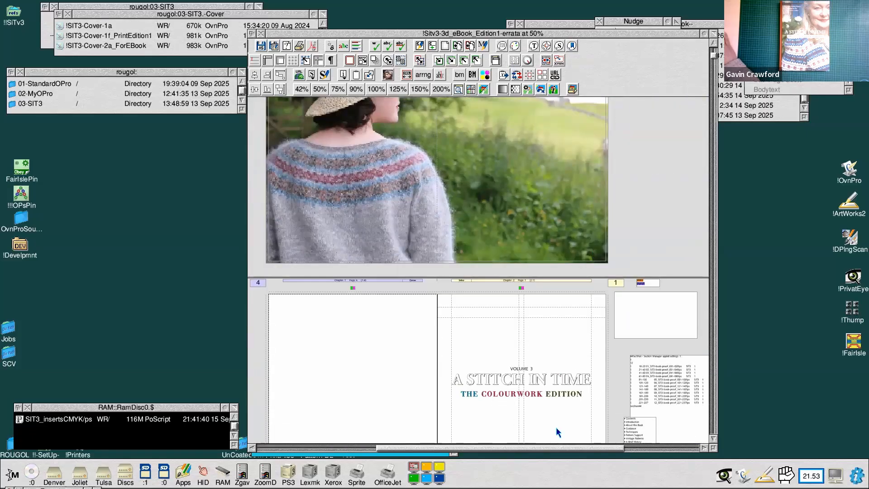
left_click_drag(572, 448, 559, 449)
scroll(577, 313, "down", 5)
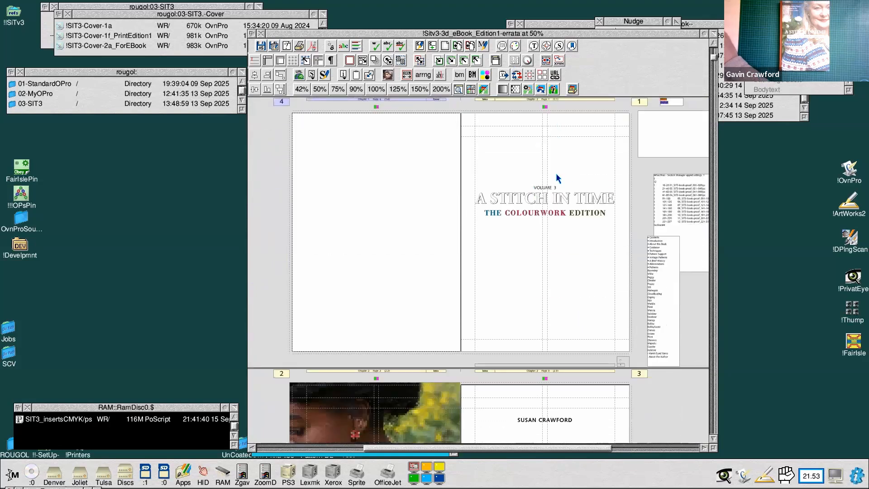
Check the back cover at the end of the eBook document and return to the front cover on page 1
left_click_drag(715, 60, 712, 440)
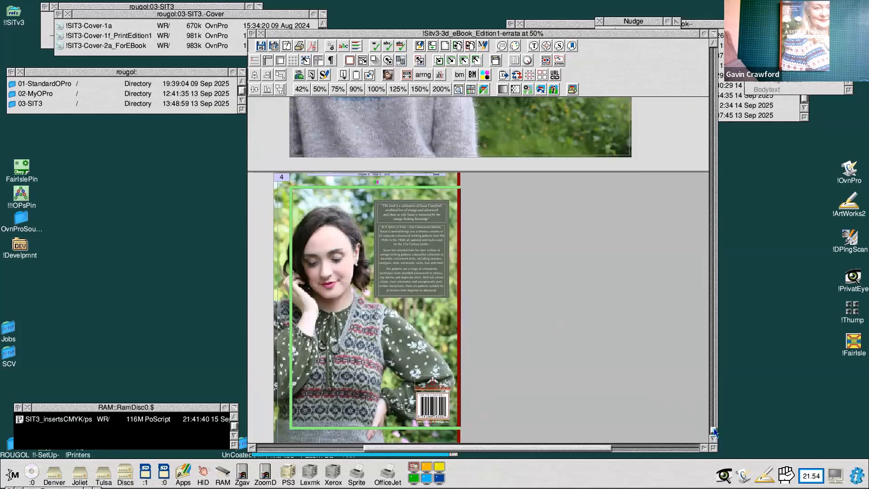
left_click_drag(714, 432, 714, 53)
left_click_drag(564, 37, 522, 19)
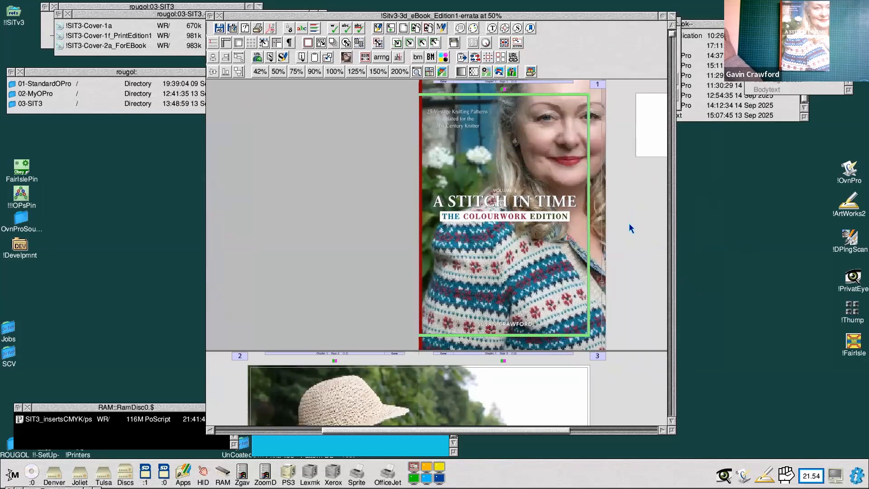
Zoom in on the publisher logo on the title page, page 3 of the intro chapter, and select its picture frame
scroll(632, 228, "down", 10)
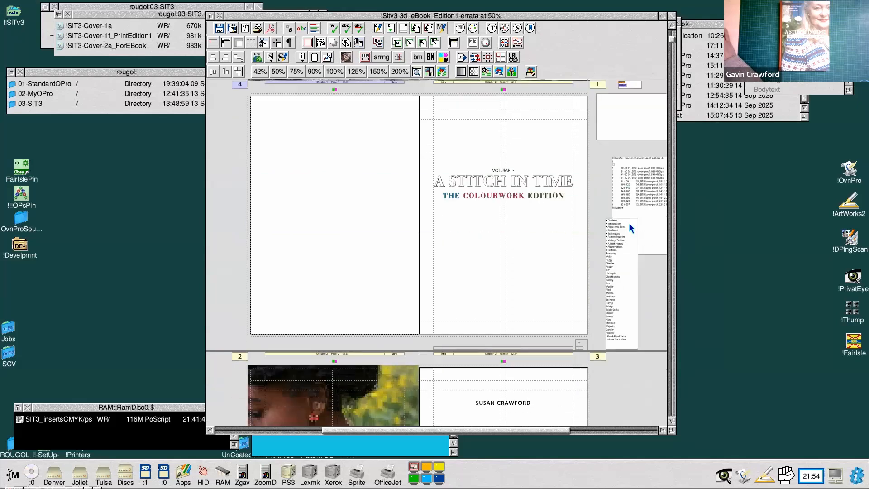
scroll(631, 228, "down", 6)
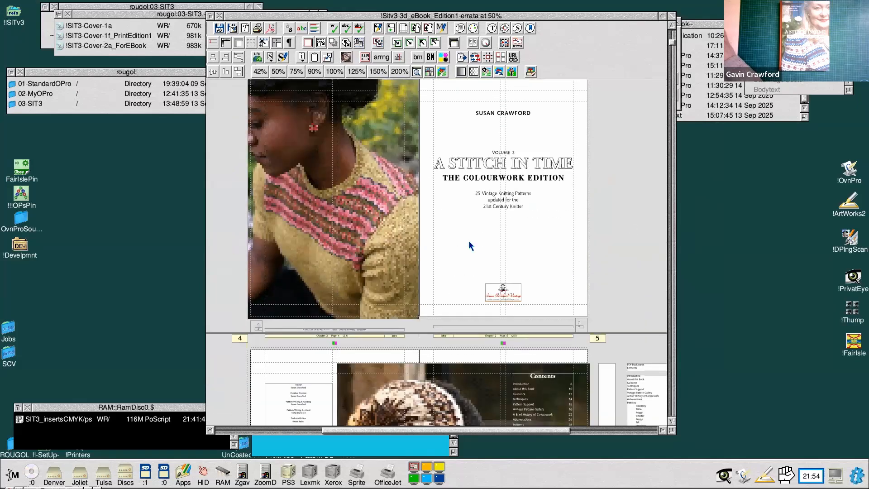
left_click_drag(440, 234, 537, 312)
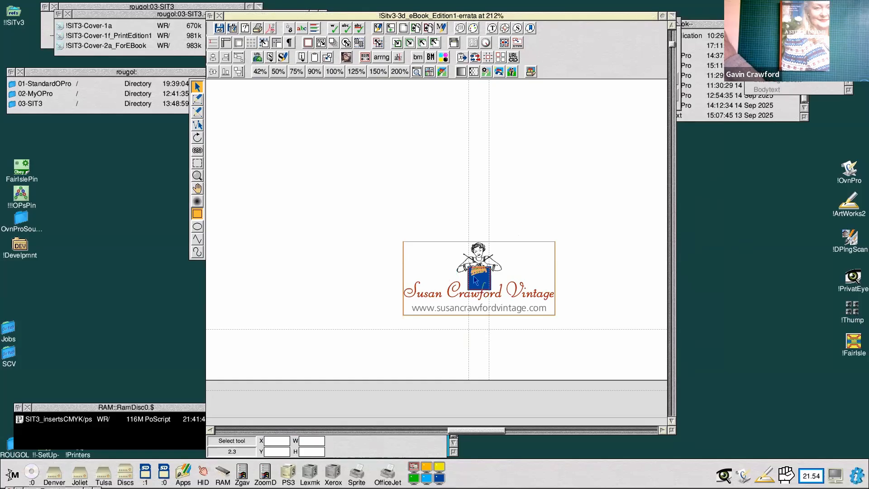
left_click(424, 270)
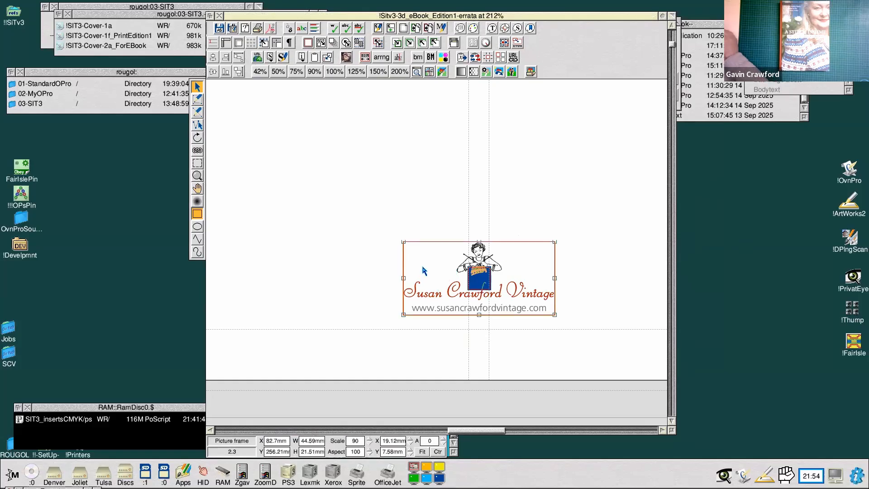
Inspect the PDF URL information attached to the logo's picture frame and dismiss it without updating
middle_click(446, 167)
middle_click(473, 211)
left_click_drag(488, 213, 471, 148)
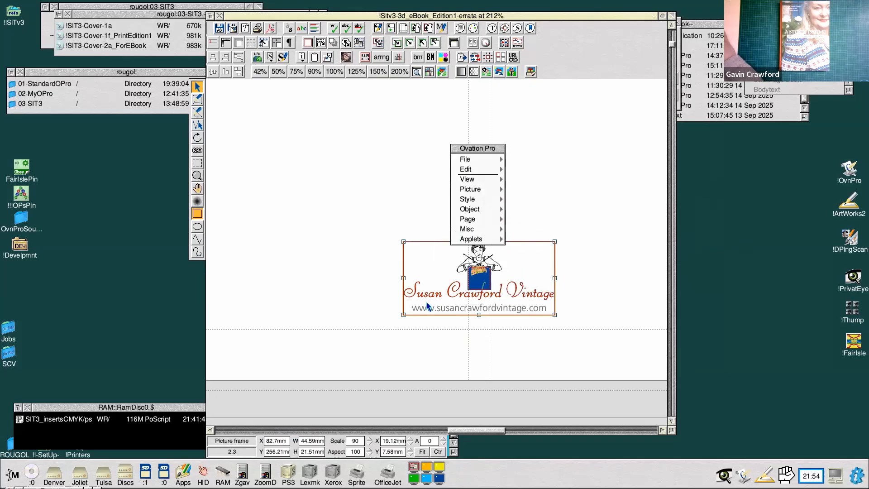
left_click(452, 277)
left_click(442, 265)
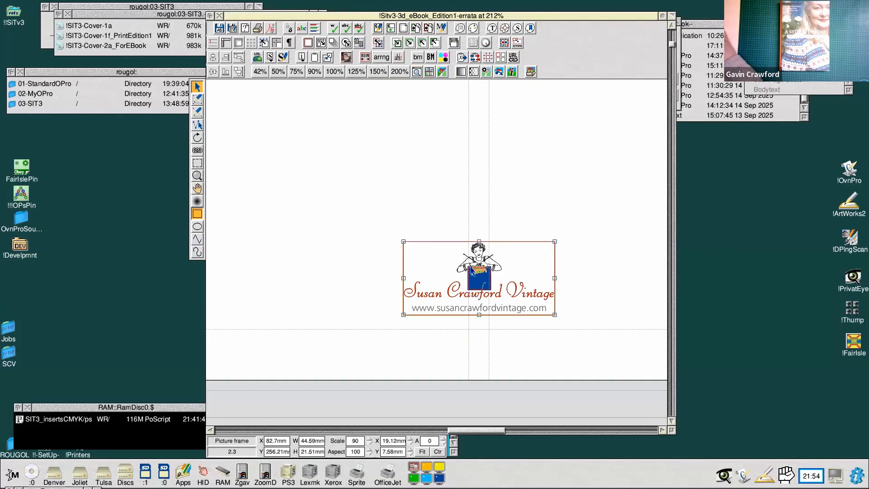
double_click(422, 265)
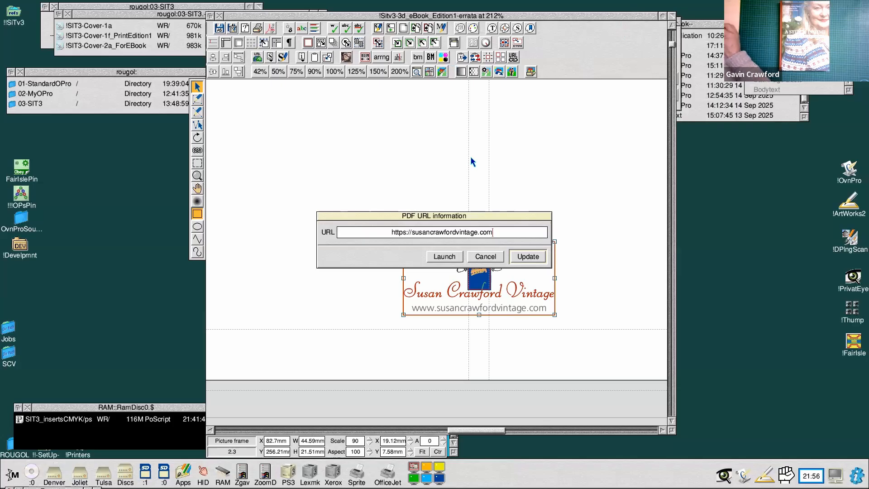
left_click(474, 260)
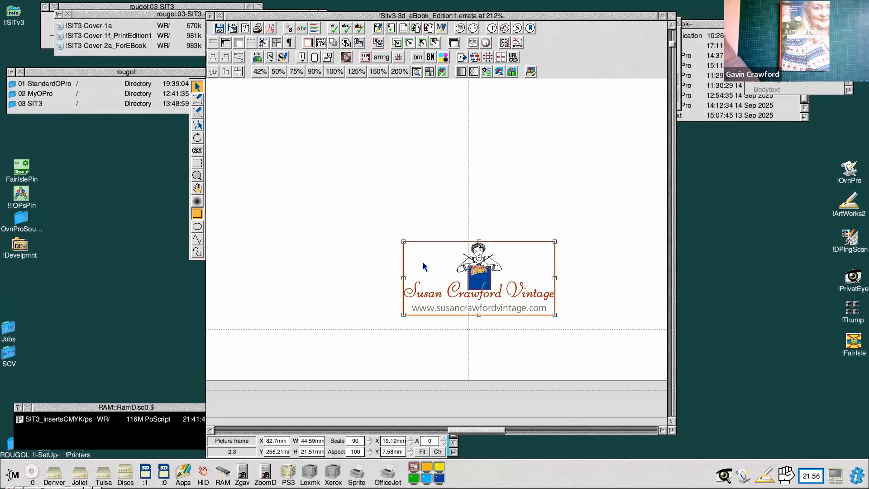
Set the view to 100% and browse through the intro chapter to the Rawnsley pattern details on page 29
left_click(333, 74)
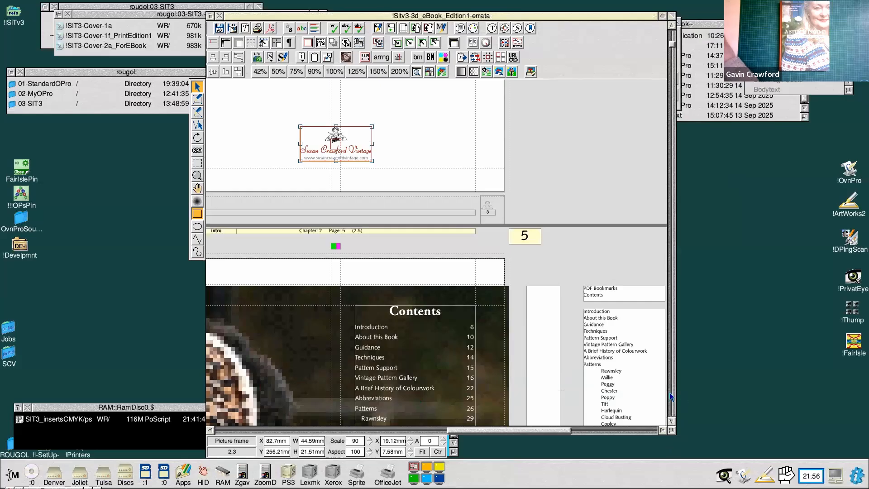
scroll(676, 397, "down", 20)
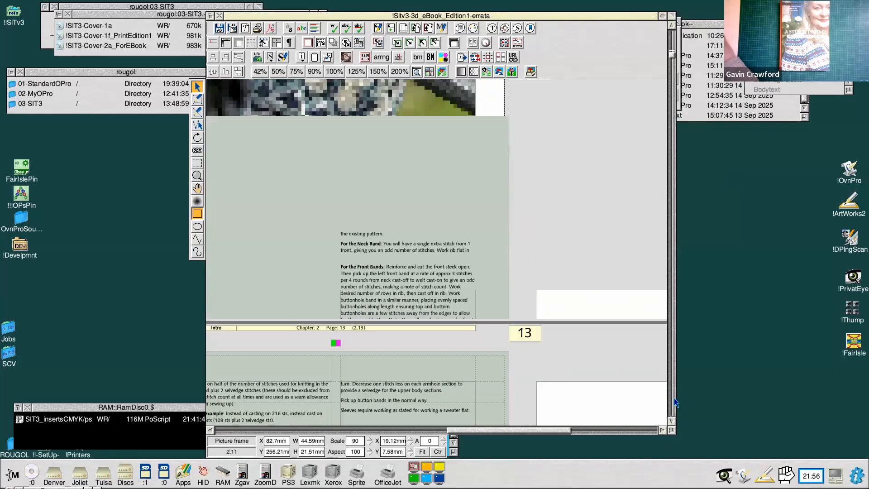
scroll(676, 402, "down", 8)
scroll(675, 402, "down", 8)
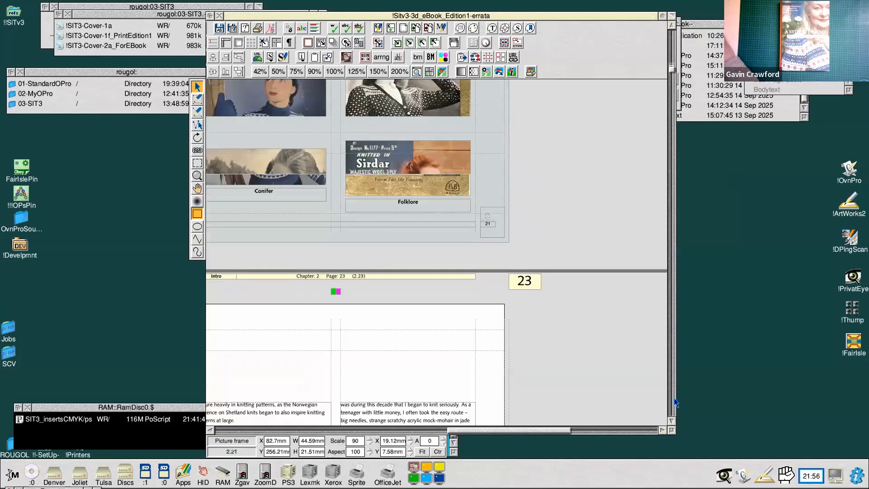
left_click_drag(560, 429, 472, 431)
scroll(484, 286, "down", 10)
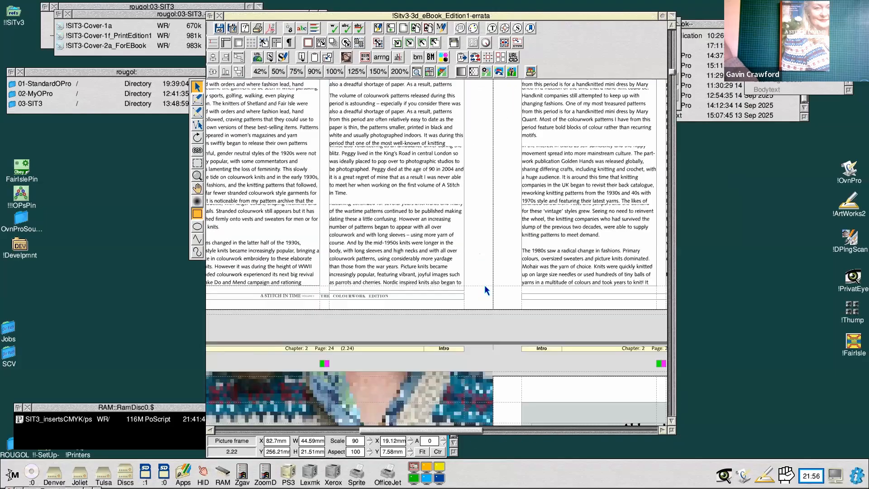
scroll(486, 289, "down", 15)
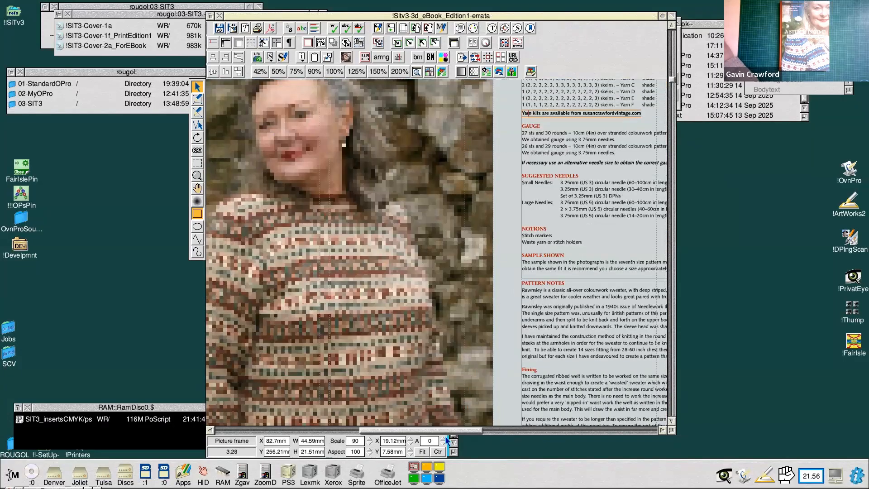
left_click_drag(445, 431, 525, 435)
scroll(460, 312, "up", 5)
left_click_drag(467, 430, 446, 427)
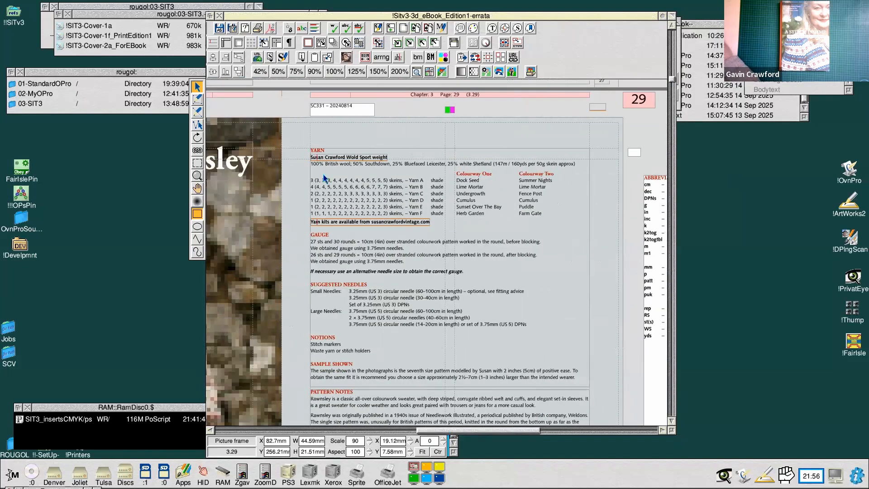
Zoom in on page 29's YARN section, inspect the PDF URL on the Wold Sport weight frame, and cancel without updating
left_click_drag(301, 134, 483, 259)
left_click(273, 168)
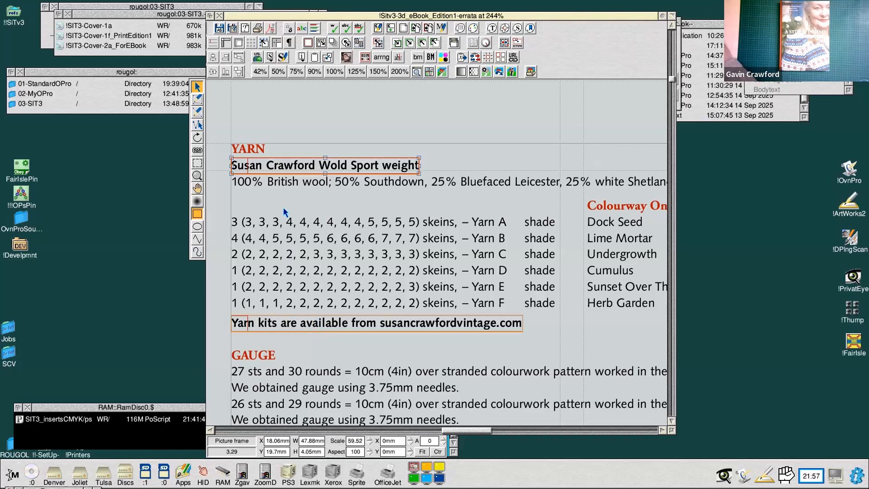
double_click(292, 164)
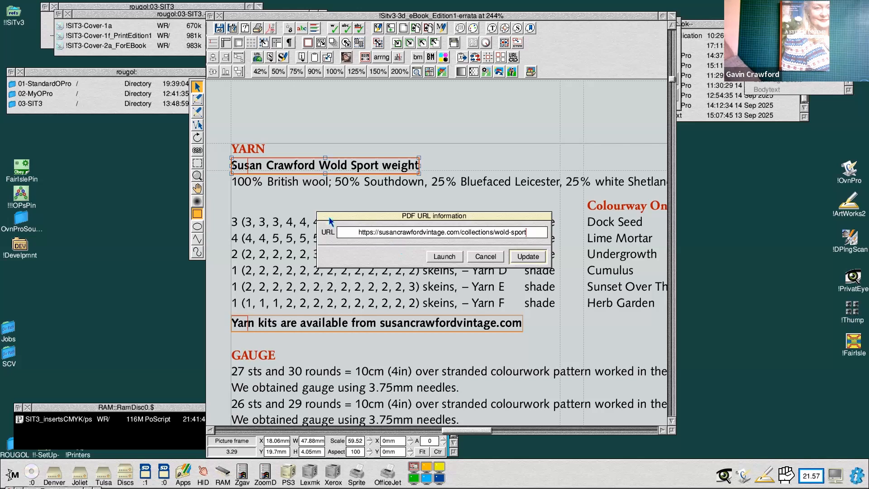
left_click(485, 259)
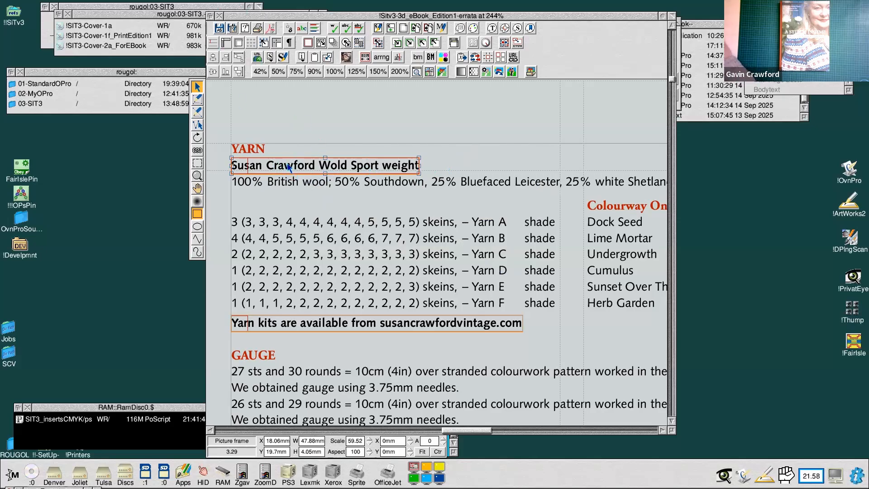
Draw an empty text frame about 39 mm wide and 8 mm high above the YARN heading and place the text cursor in it
left_click(198, 99)
scroll(277, 94, "up", 2)
left_click_drag(270, 128, 426, 150)
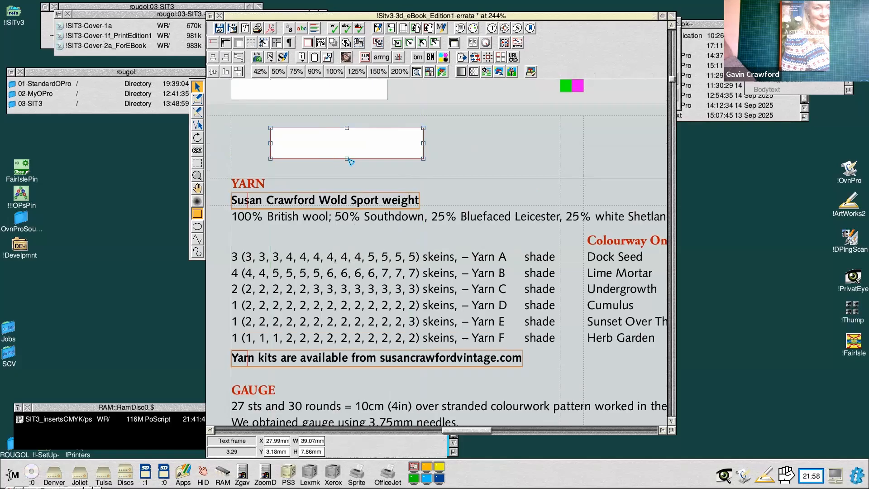
left_click(347, 156)
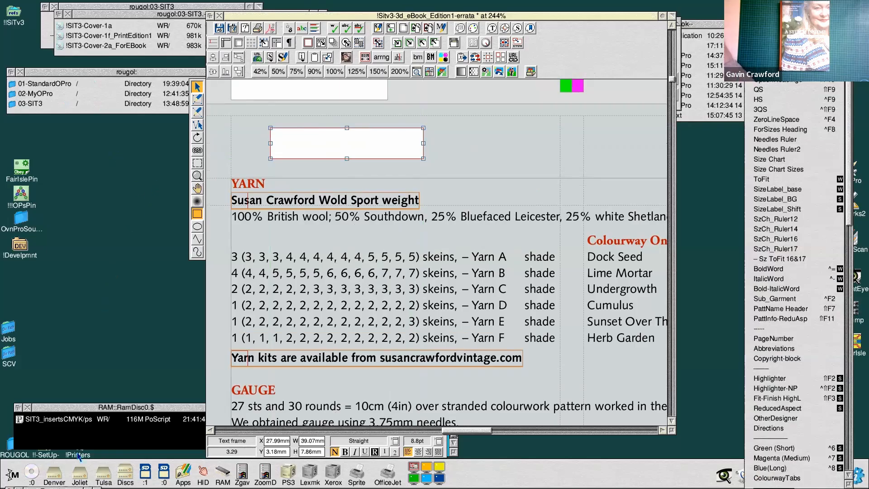
Open the Joliet disc's --Jobs-- directory and the author's business directory inside it, placing the listing beside the document
left_click(82, 476)
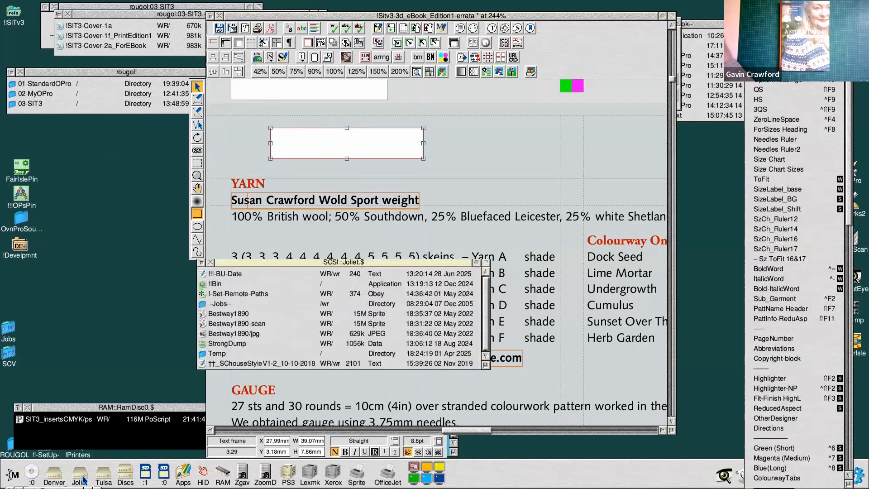
double_click(226, 304)
left_click_drag(239, 265, 113, 200)
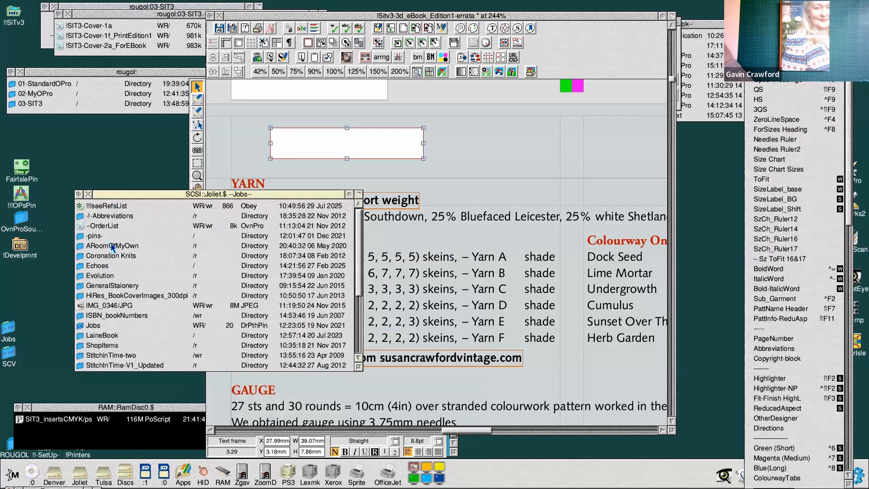
scroll(113, 246, "down", 5)
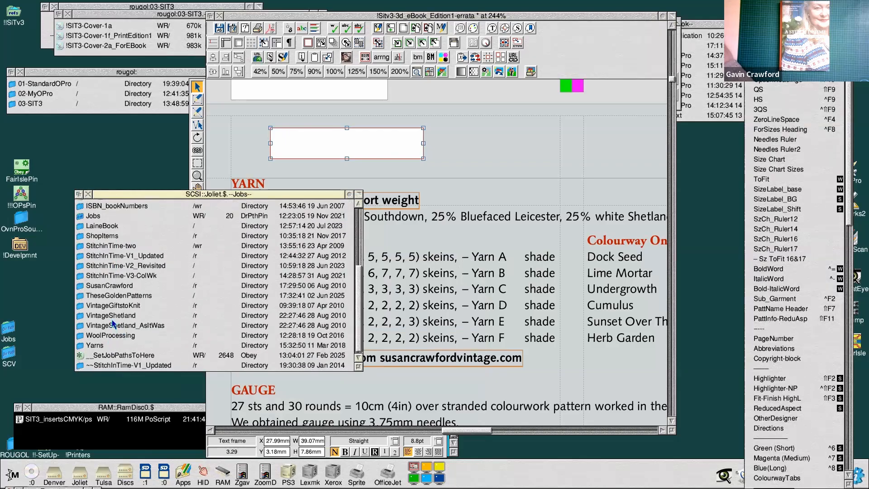
double_click(109, 286)
left_click_drag(112, 193, 84, 190)
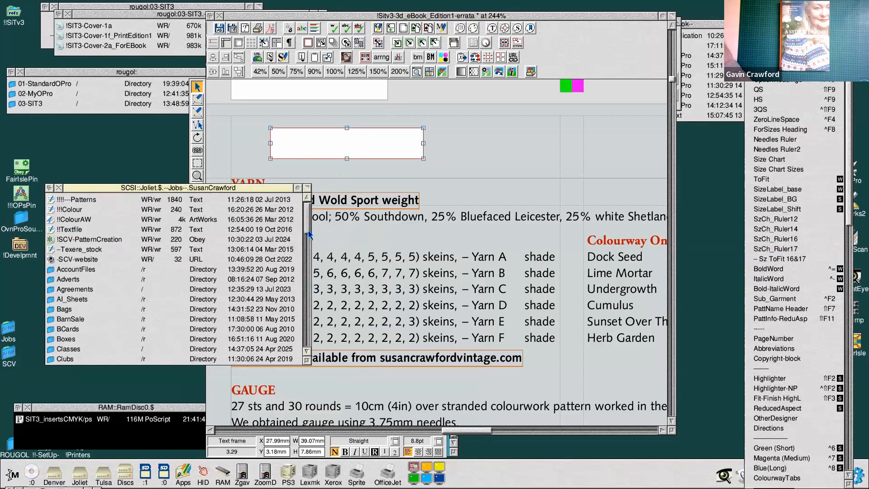
Enlarge the directory listing, find the PatternLayout directory, and open it
scroll(310, 234, "down", 1)
left_click_drag(307, 360, 317, 388)
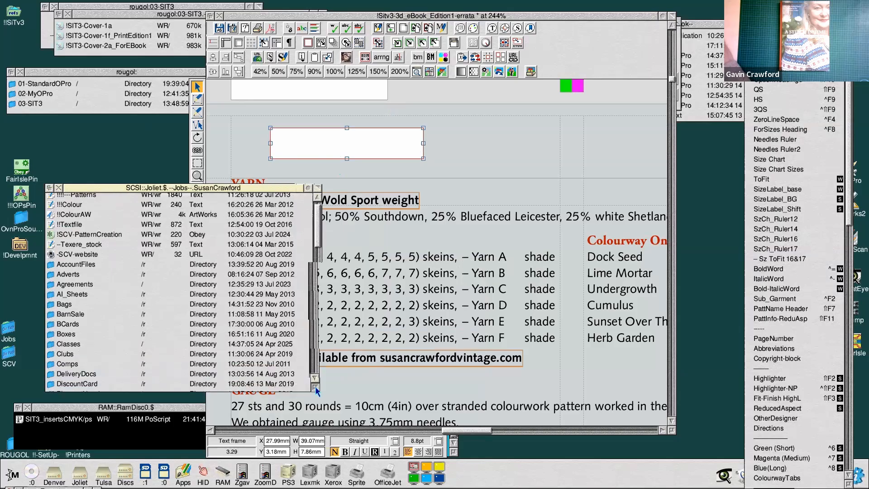
left_click(318, 198)
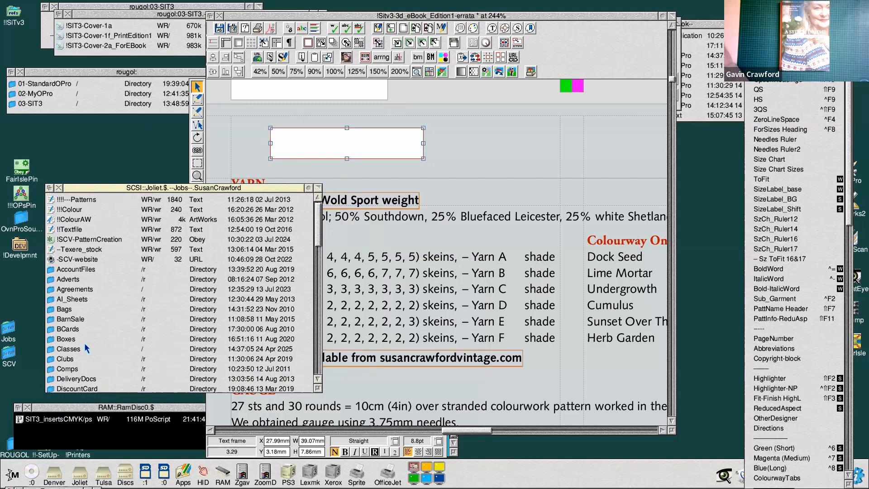
scroll(97, 337, "down", 5)
left_click_drag(318, 239, 314, 297)
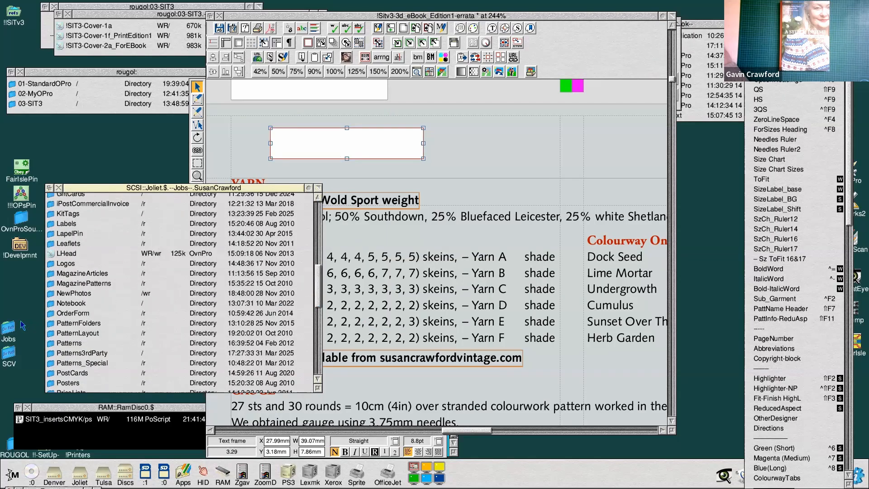
double_click(57, 334)
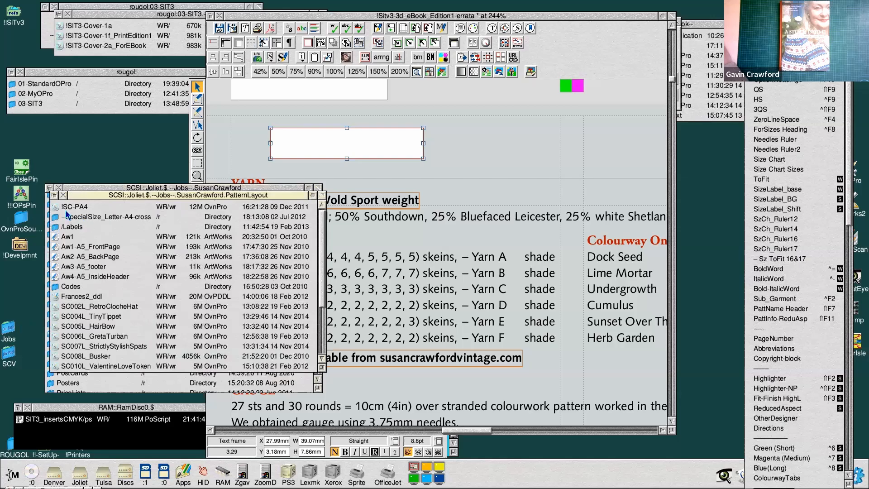
left_click_drag(86, 198, 82, 184)
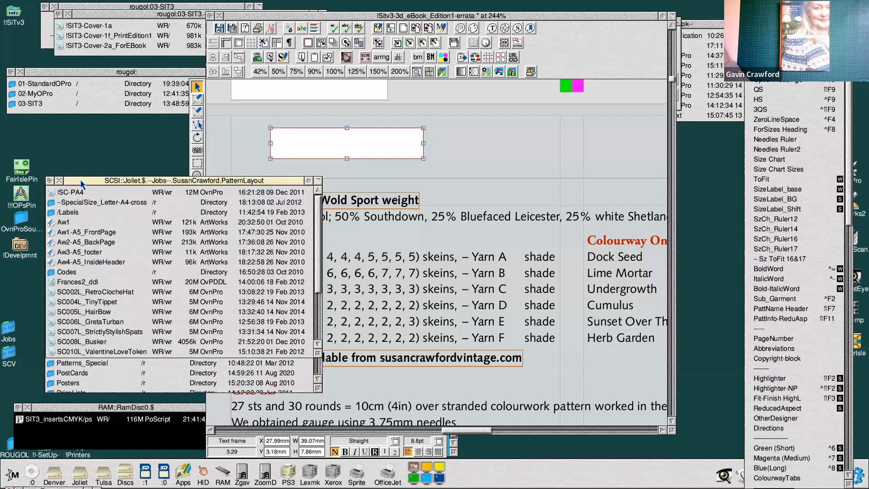
Open the --SpecialSize_Letter-A4-cross directory, launch !PattnRefs from it, and open its URLs directory
scroll(94, 223, "down", 2)
scroll(95, 222, "up", 2)
double_click(89, 209)
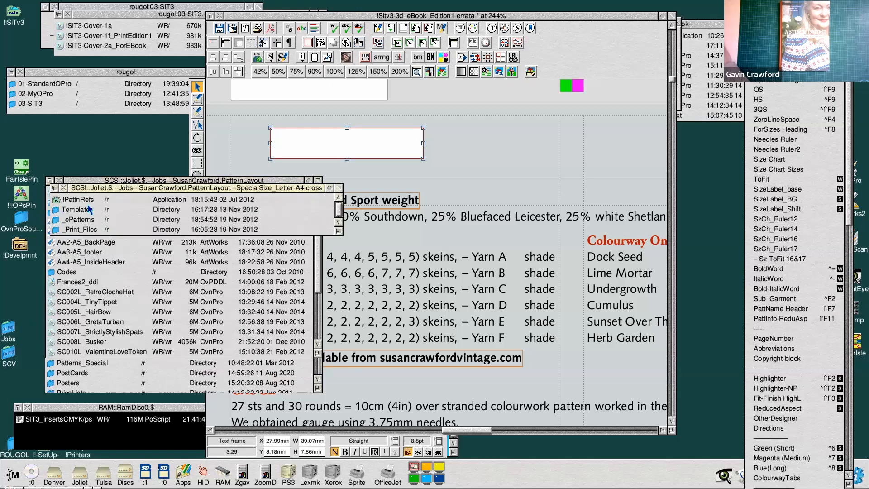
double_click(78, 201)
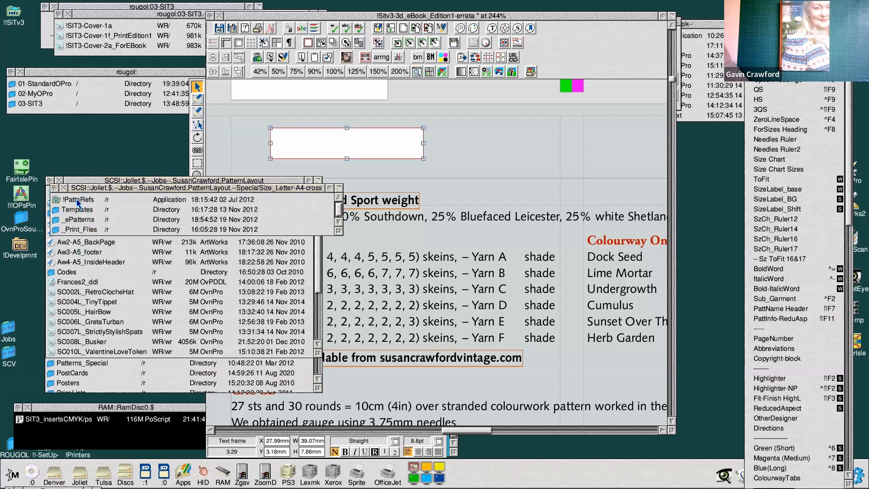
double_click(255, 344)
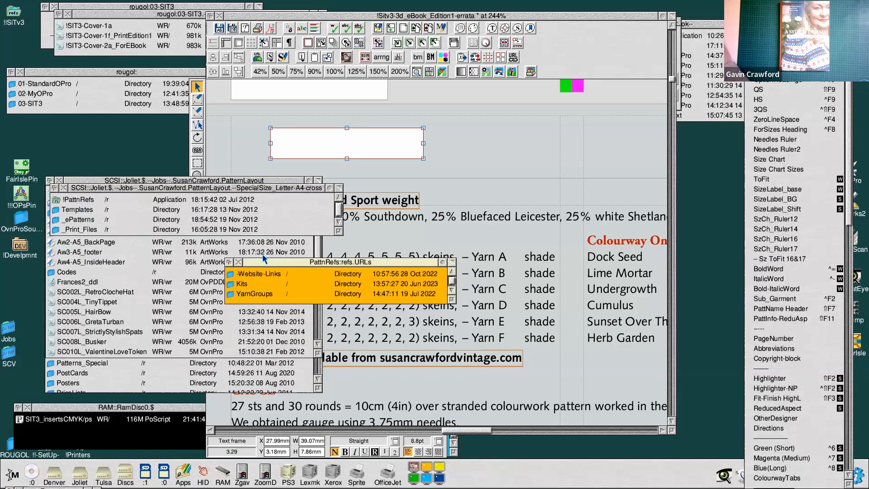
Move the URLs directory listing aside and close the --SpecialSize_Letter-A4-cross and PatternLayout listings
left_click_drag(64, 292, 57, 292)
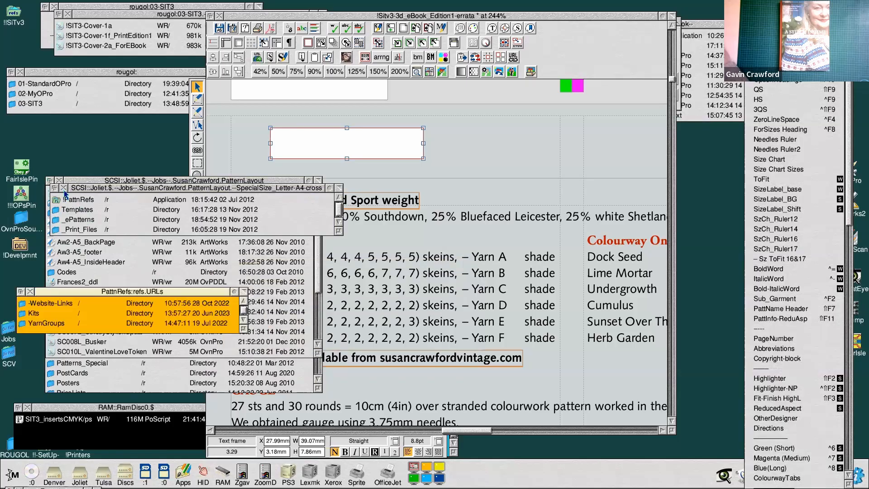
left_click(63, 188)
left_click(59, 181)
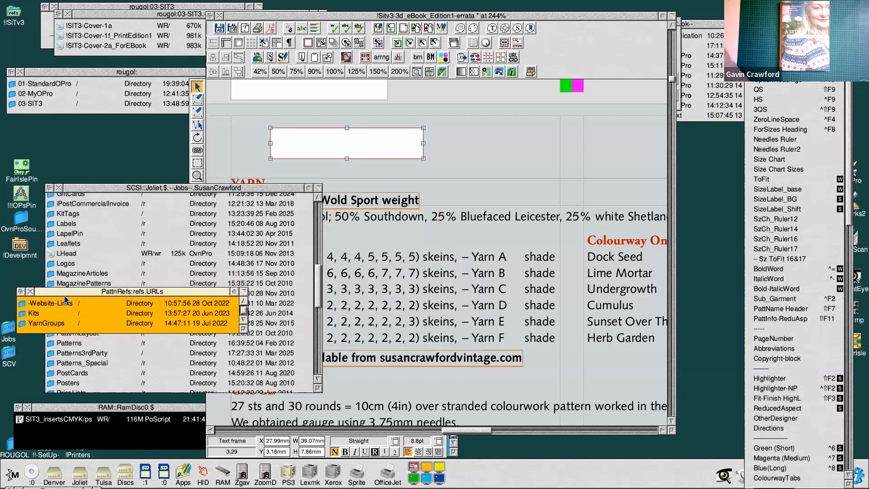
Open the YarnGroups directory in the URLs listing and view the link stored in its Barn file
mouse_move(64, 293)
left_mouse_down()
mouse_move(62, 283)
mouse_move(82, 292)
left_mouse_up()
double_click(46, 293)
left_click(54, 291)
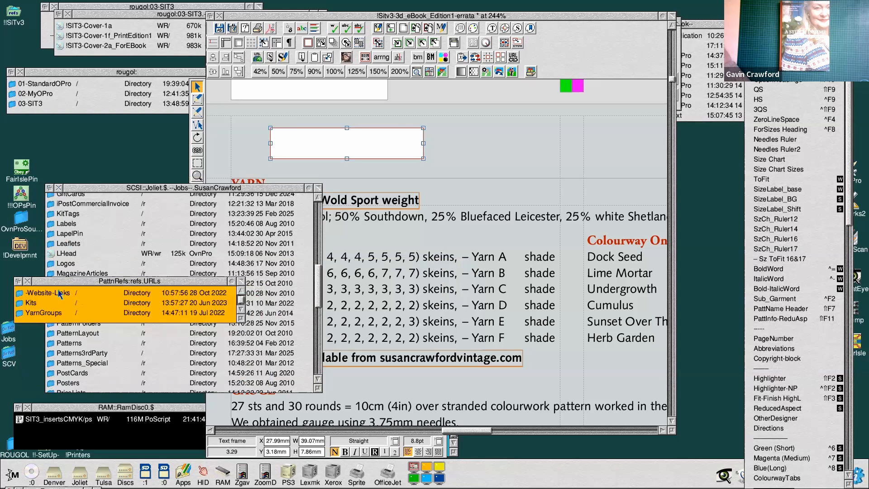
double_click(42, 313)
left_click_drag(51, 292, 58, 268)
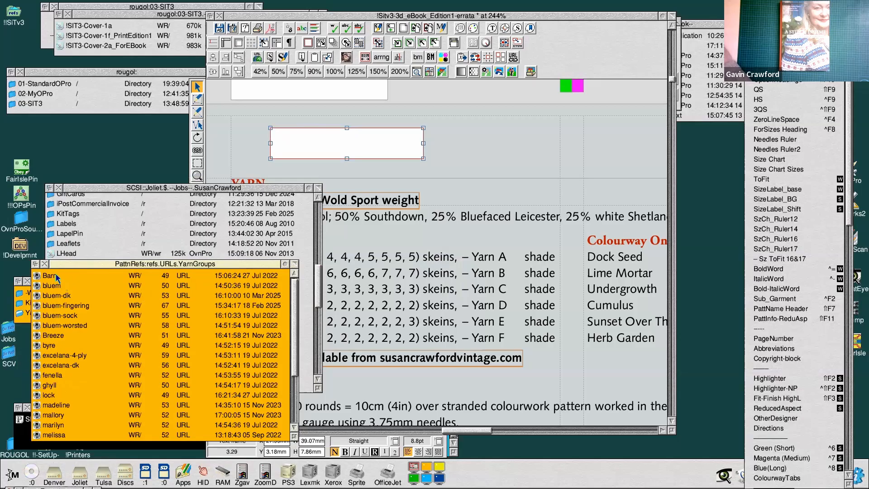
double_click(55, 276)
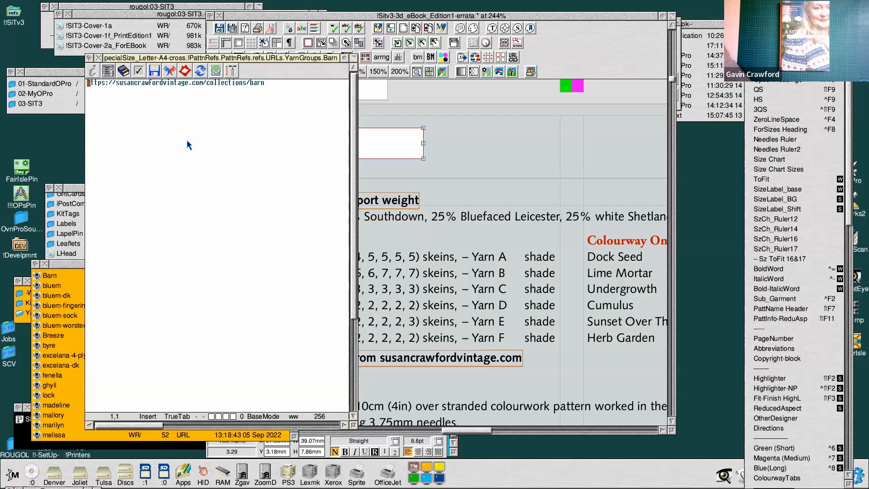
left_click(98, 57)
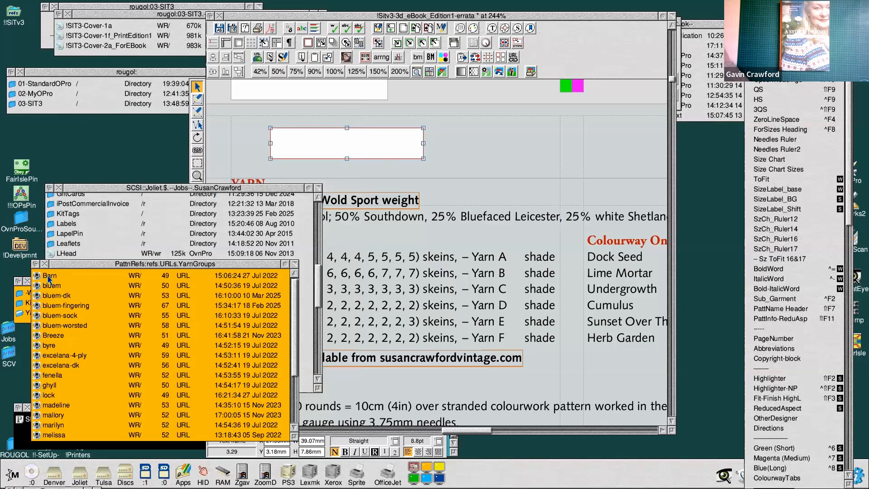
Drop the Barn URL file into the empty frame above the YARN heading and set the frame's fill colour to Transparent
left_click_drag(49, 278, 300, 148)
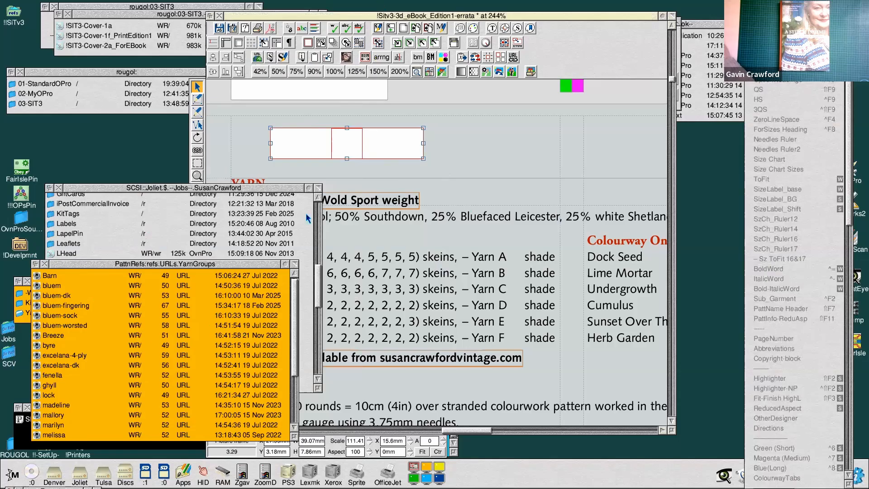
left_click(672, 431)
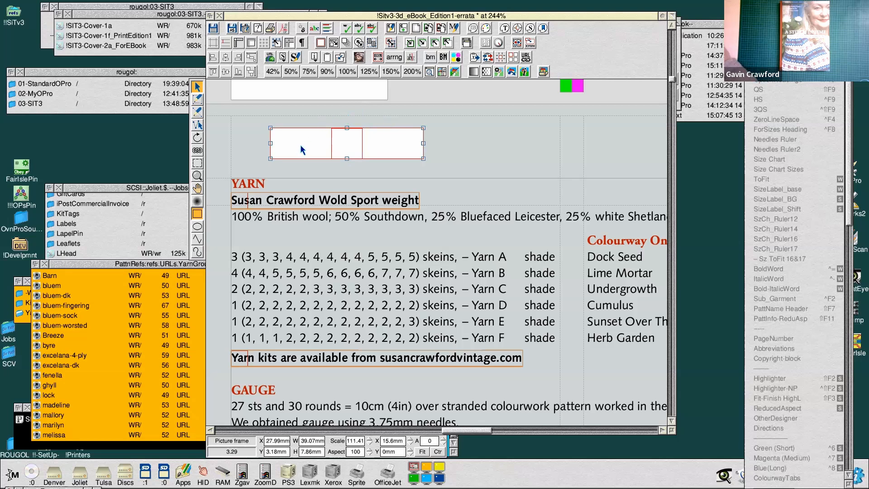
double_click(424, 149)
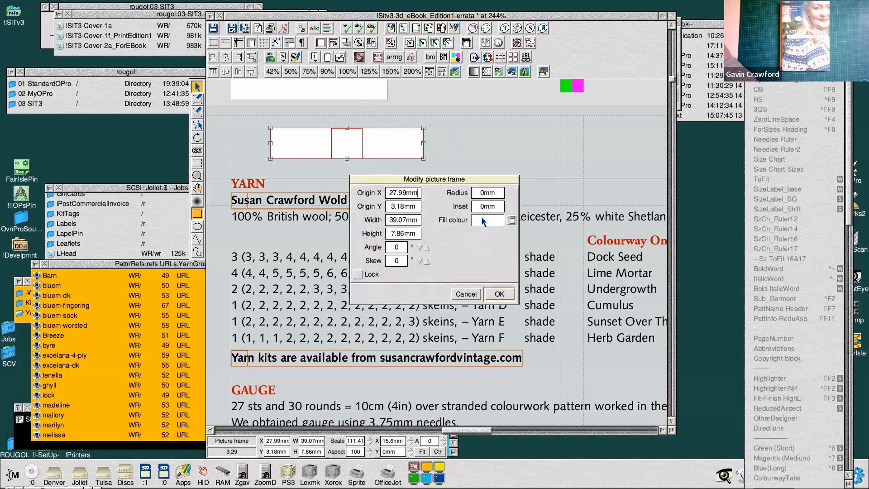
left_click(511, 221)
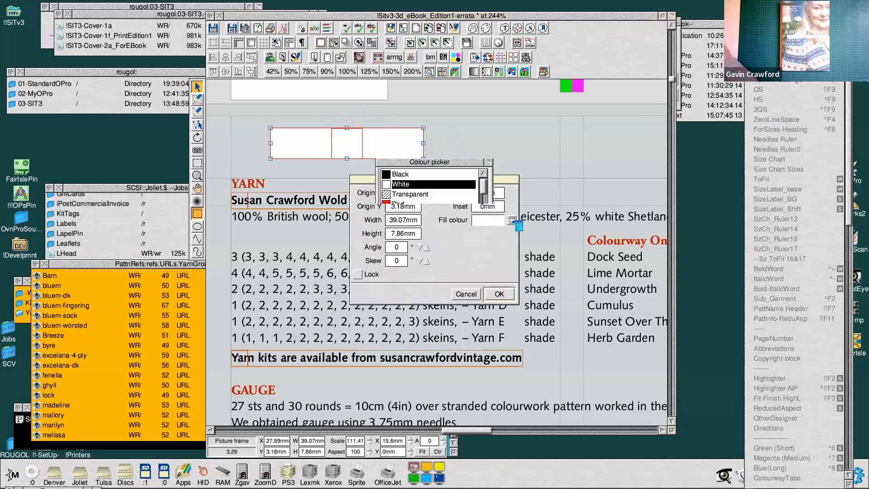
left_click(421, 194)
left_click(474, 312)
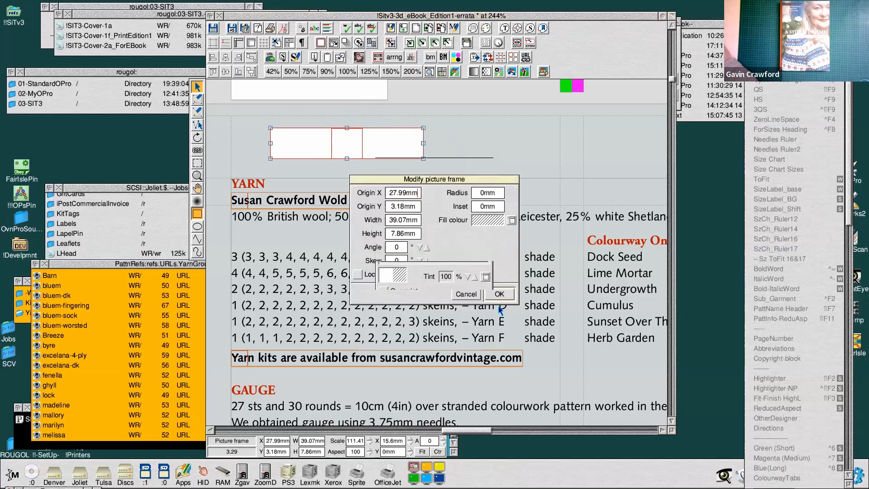
left_click(500, 295)
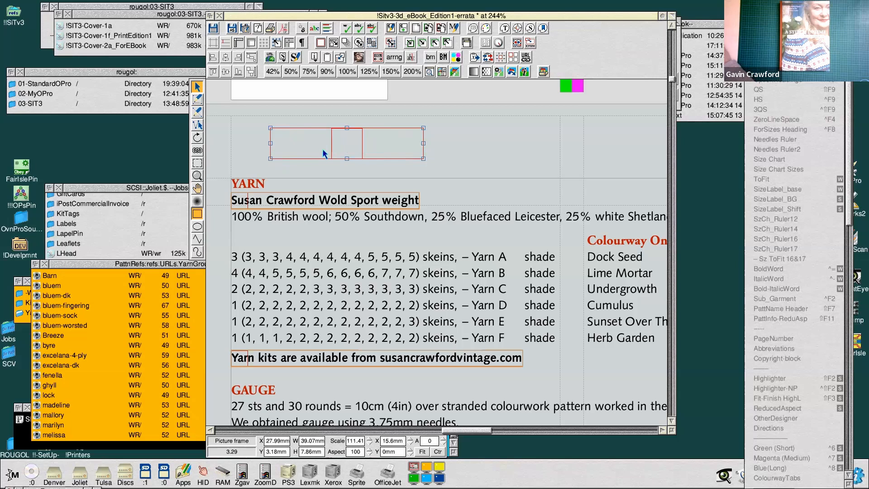
Delete the sample link frame above the YARN heading
key("Delete")
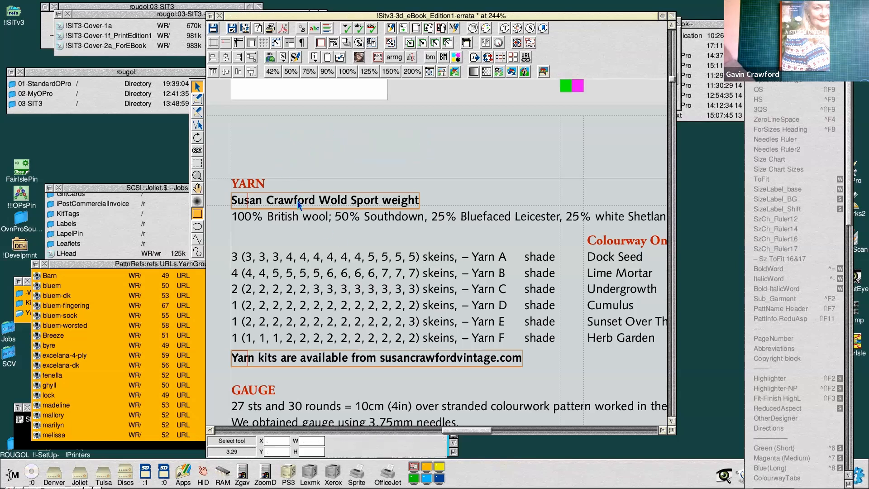
Inspect the border settings and border colour of the Wold Sport weight link frame, and cancel without changes
key("ctrl+z")
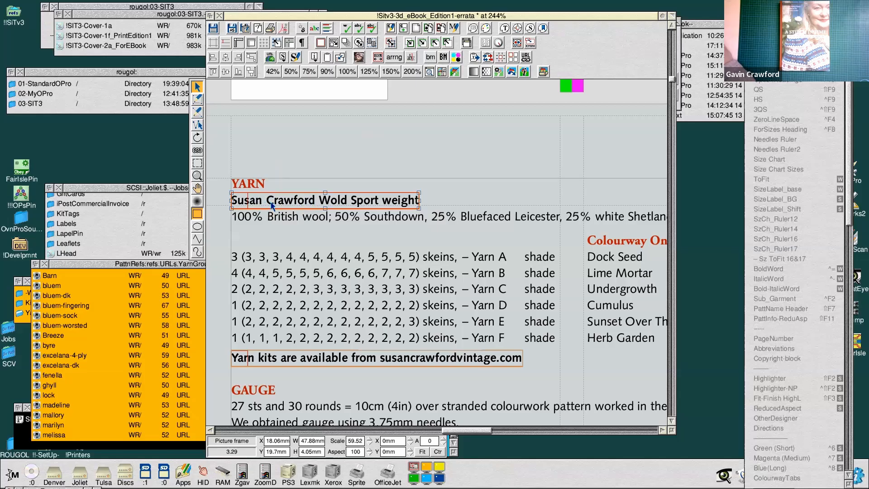
key("ctrl+b")
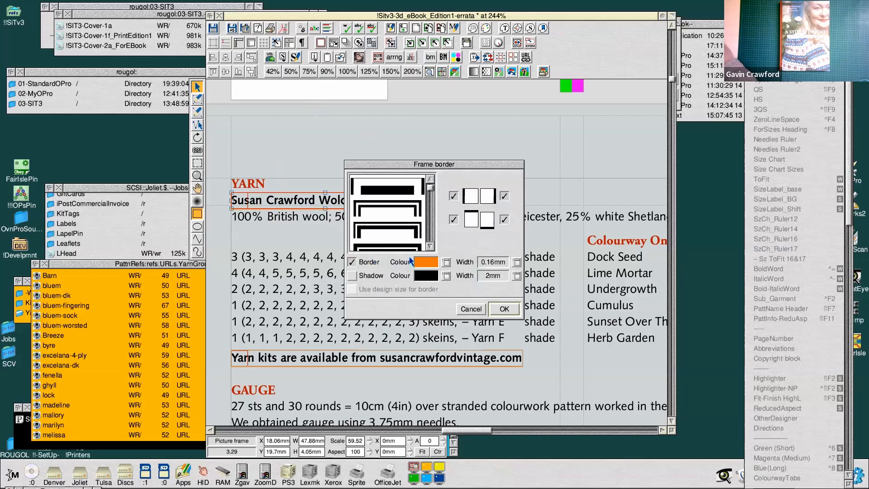
left_click_drag(481, 168, 526, 123)
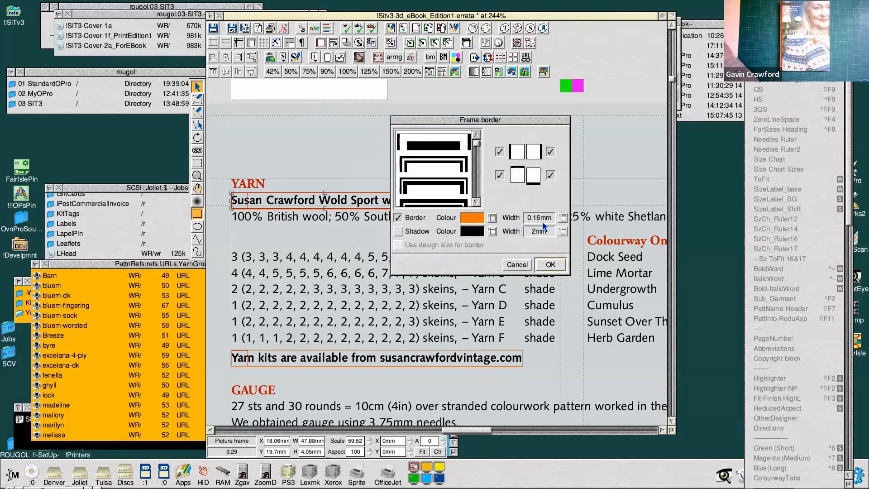
left_click(495, 220)
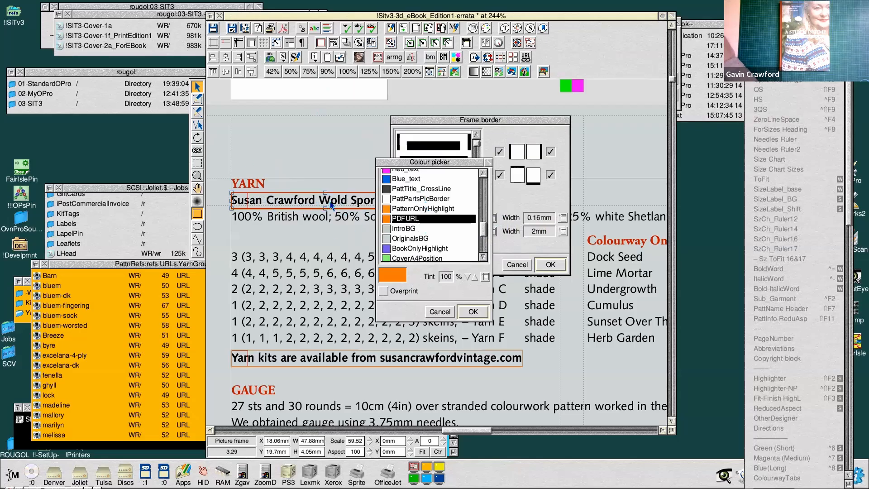
left_click(439, 313)
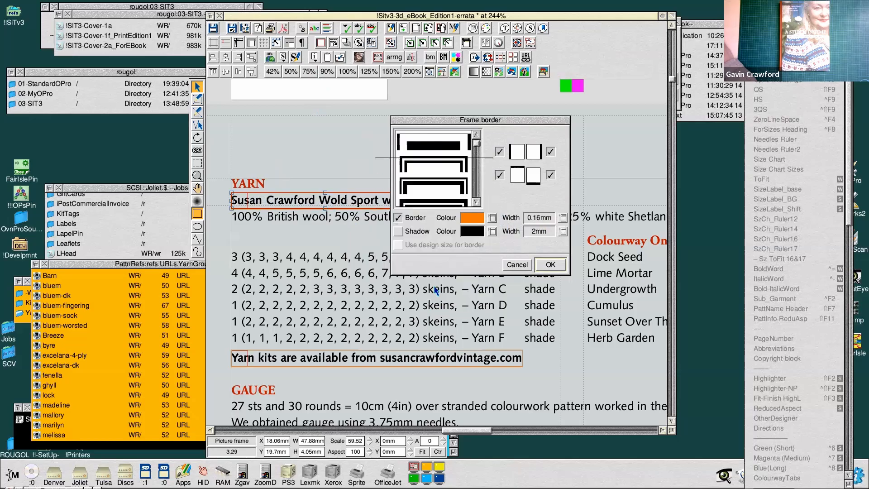
left_click(510, 265)
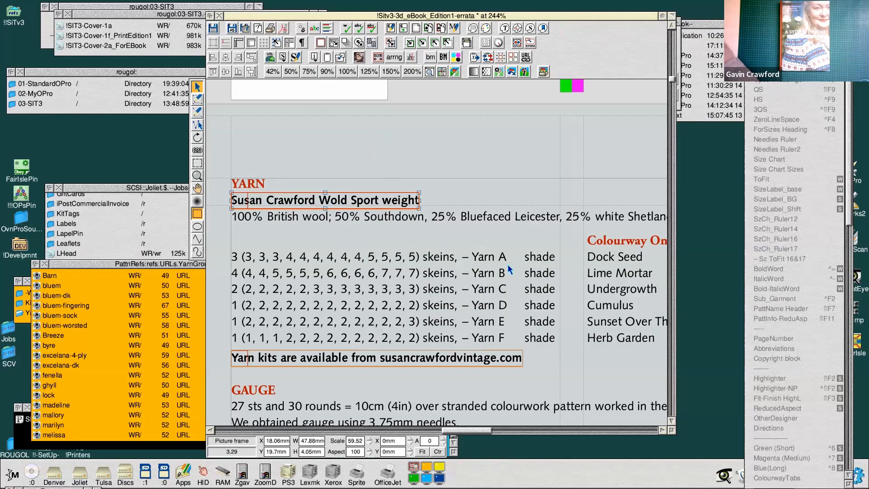
Inspect the PDF URL attached to the "Yarn kits are available" frame and cancel without updating
scroll(410, 256, "down", 5)
scroll(409, 254, "down", 2)
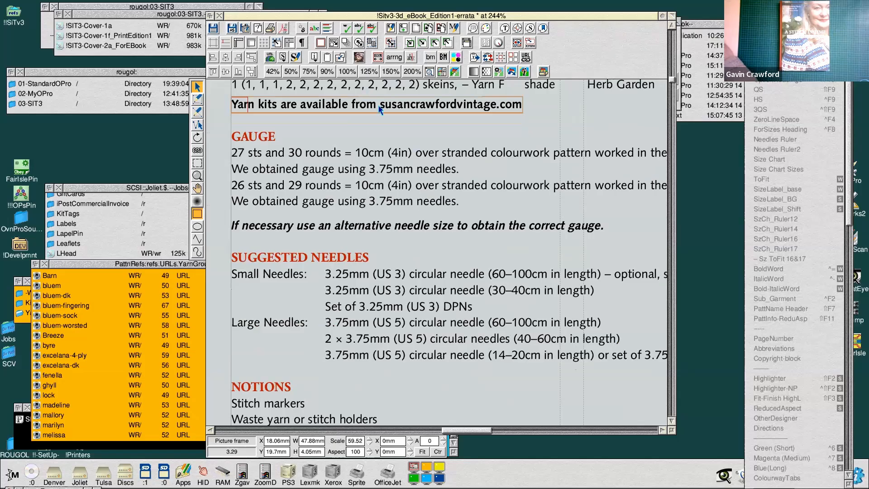
left_click(379, 107)
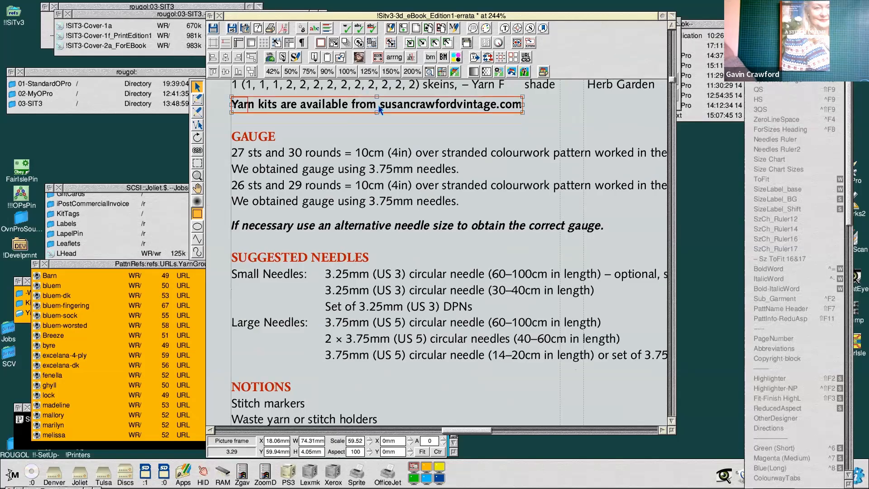
key("ctrl+u")
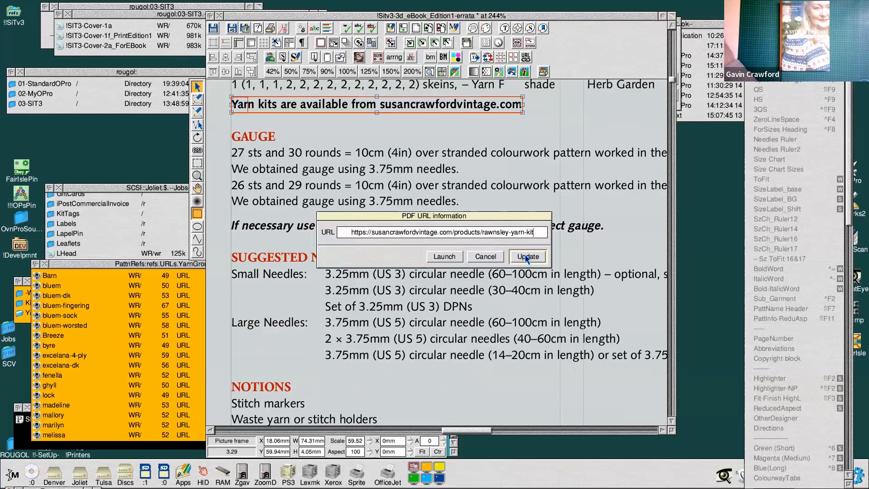
left_click(500, 256)
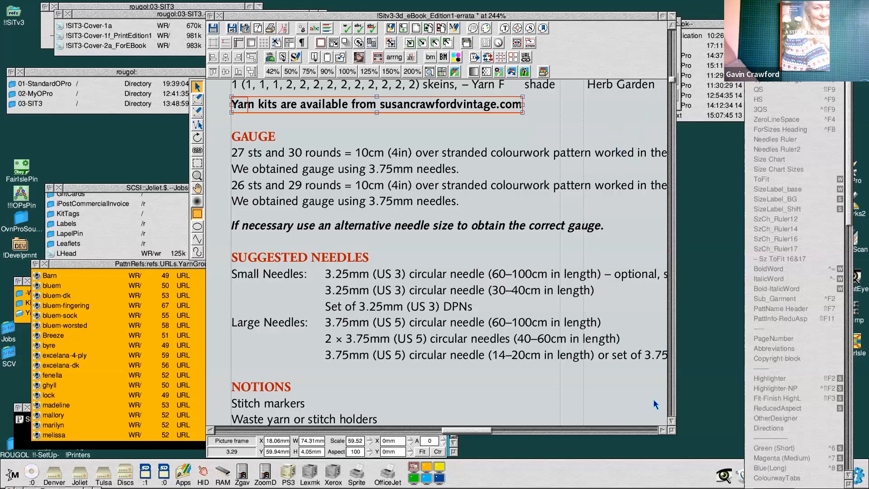
Set the document view to 90% and bring page 29's needles, notions and pattern notes sections into view
right_click(672, 420)
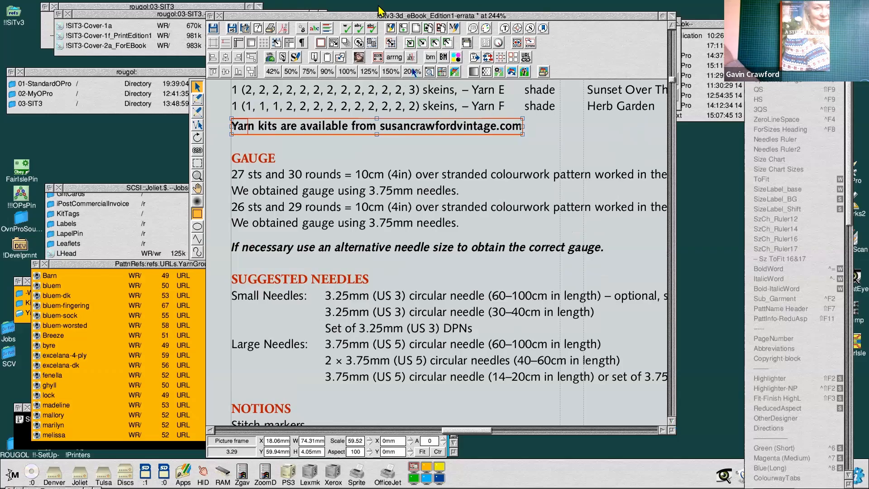
left_click(326, 72)
left_click_drag(472, 430, 450, 432)
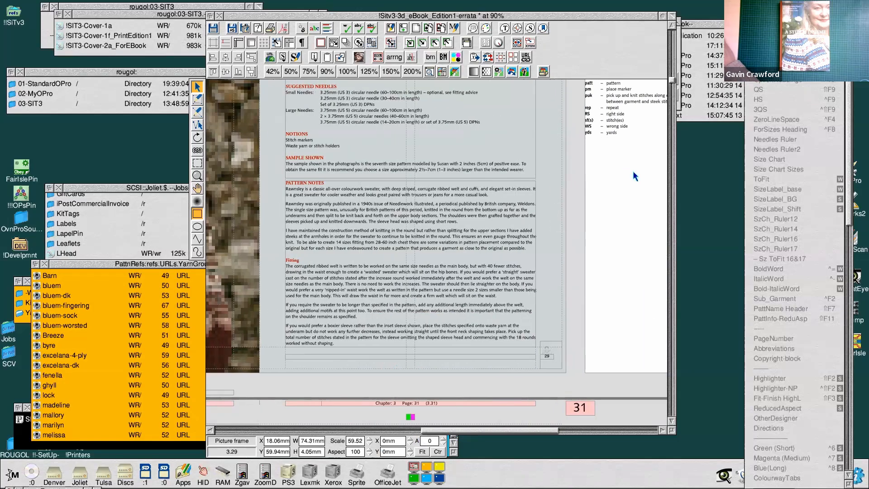
left_click_drag(673, 433, 674, 433)
right_click(673, 423)
right_click(674, 422)
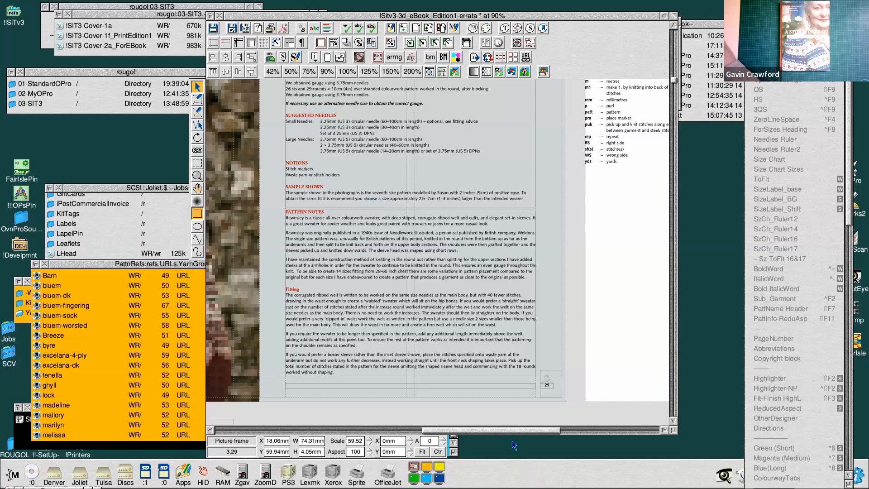
left_click_drag(512, 433, 487, 432)
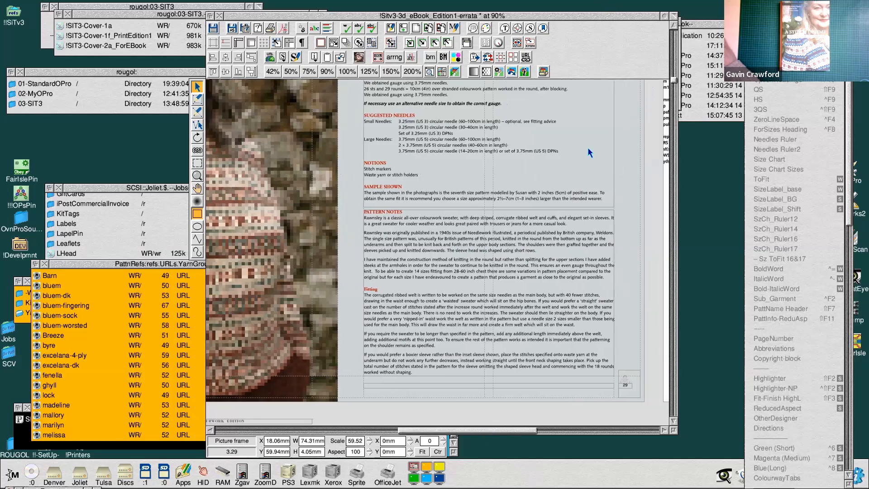
Widen the eBook document window to show more of the spread and move it lower on the desktop
left_click(673, 16)
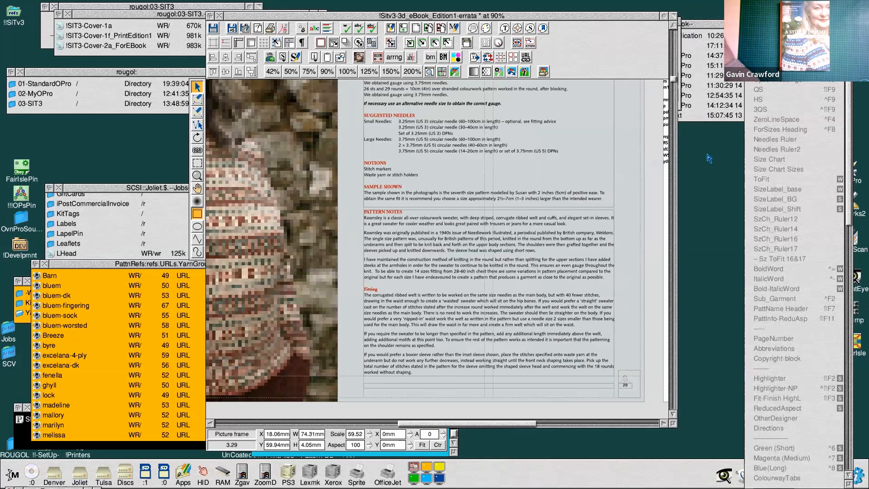
left_click_drag(675, 428, 710, 417)
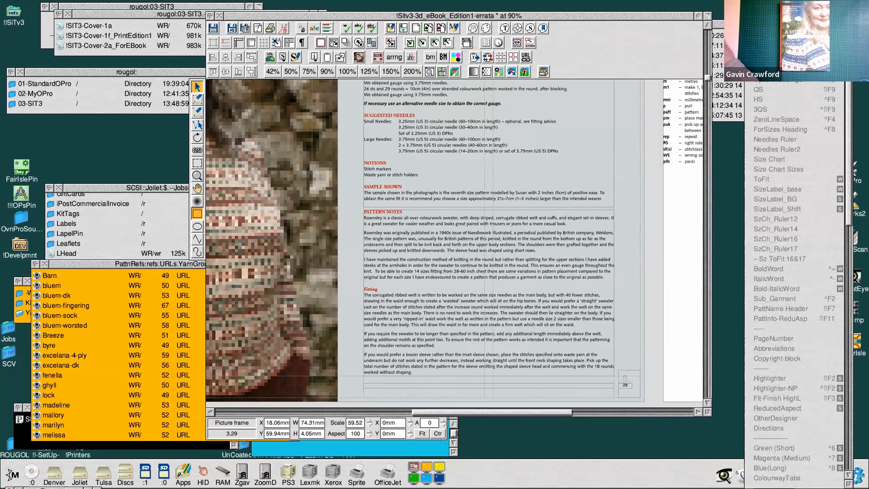
left_click_drag(687, 17, 689, 45)
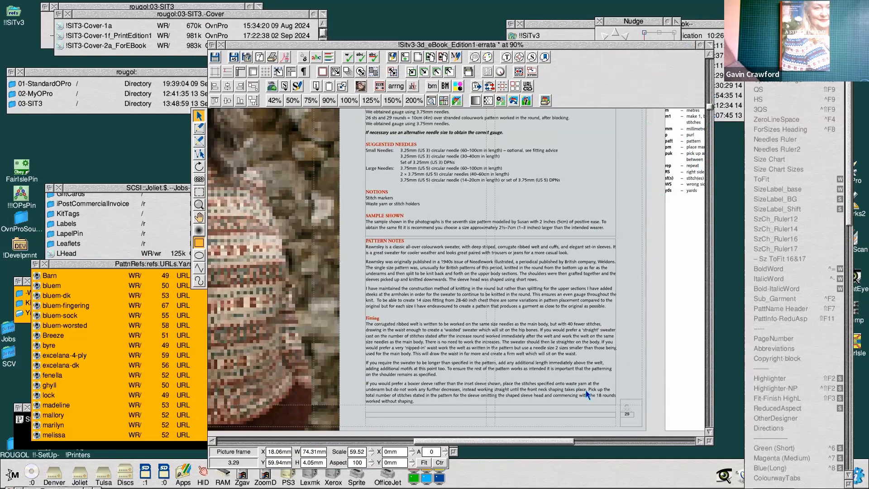
Go to the Directions text on page 31 and deselect the yarn kits frame
mouse_move(493, 442)
left_mouse_down()
mouse_move(456, 440)
mouse_move(494, 441)
left_mouse_up()
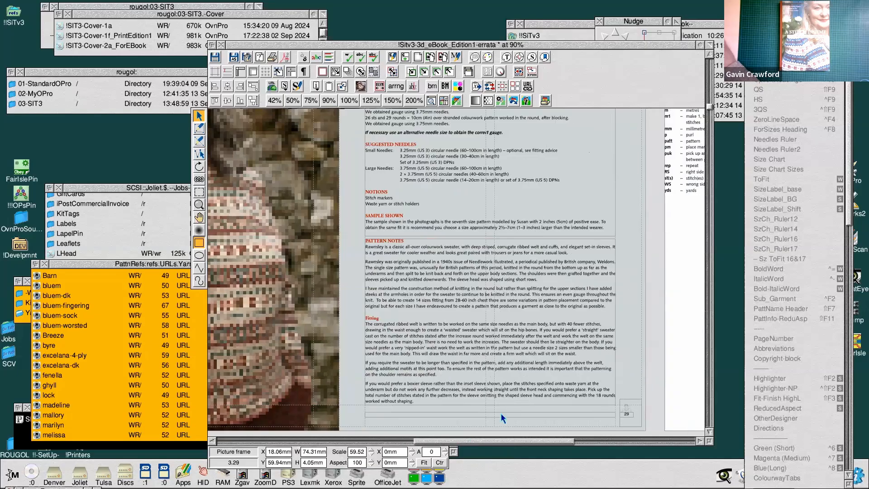
left_click(710, 308)
left_click(669, 253)
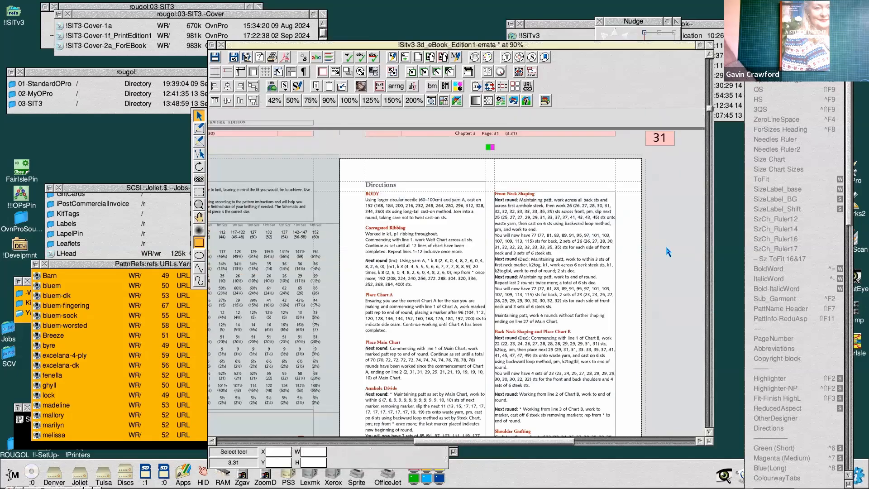
Print the page range 29,39 of the eBook document to PS3 and show the RAM disc files
scroll(668, 252, "down", 5)
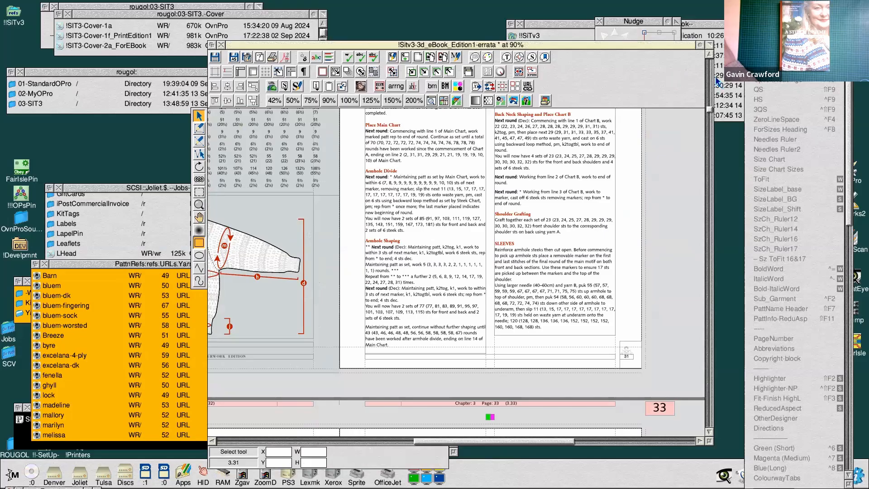
key("ctrl+p")
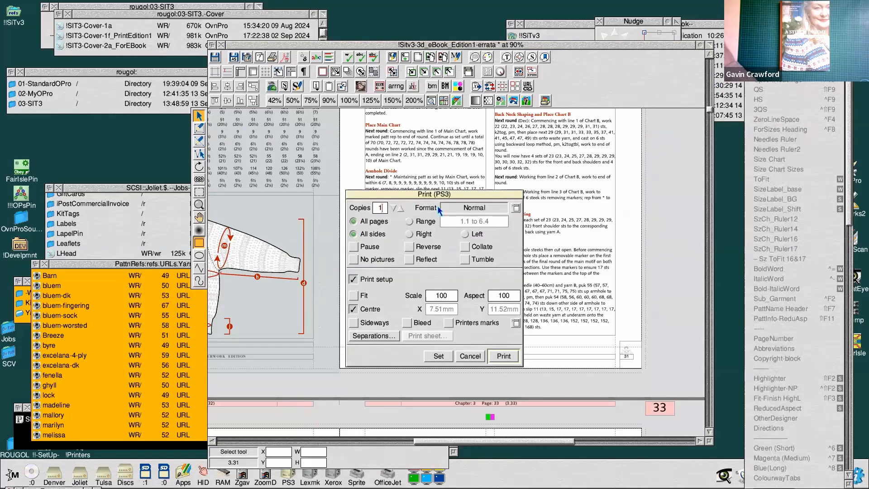
left_click(421, 221)
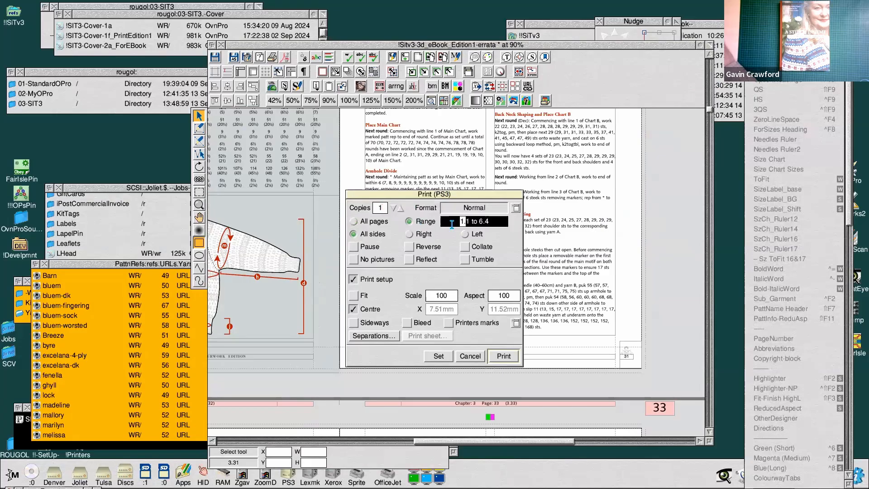
type("29")
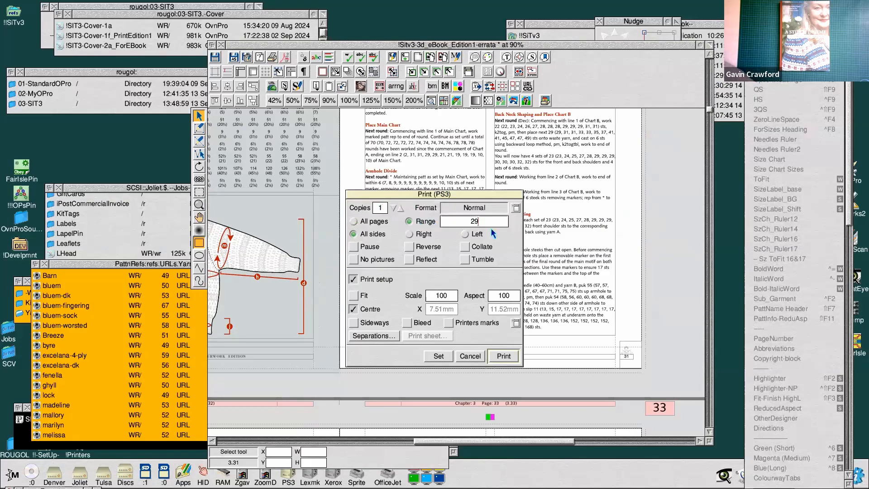
type(",39")
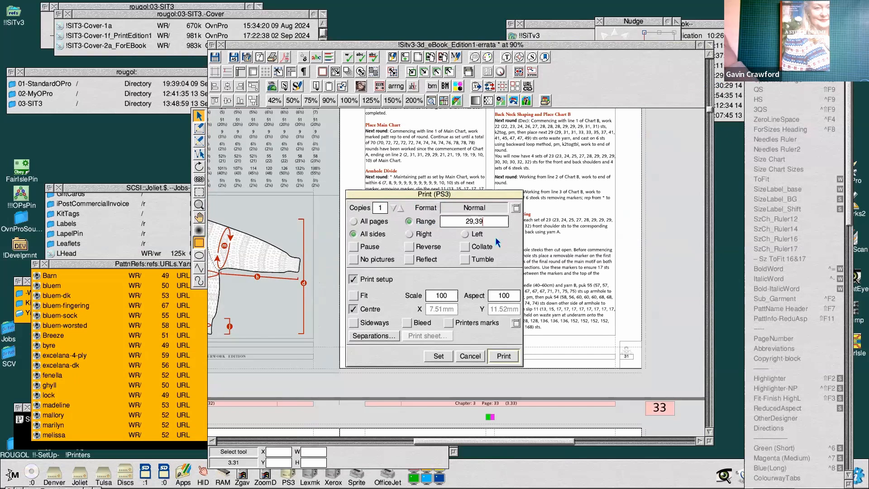
left_click(514, 355)
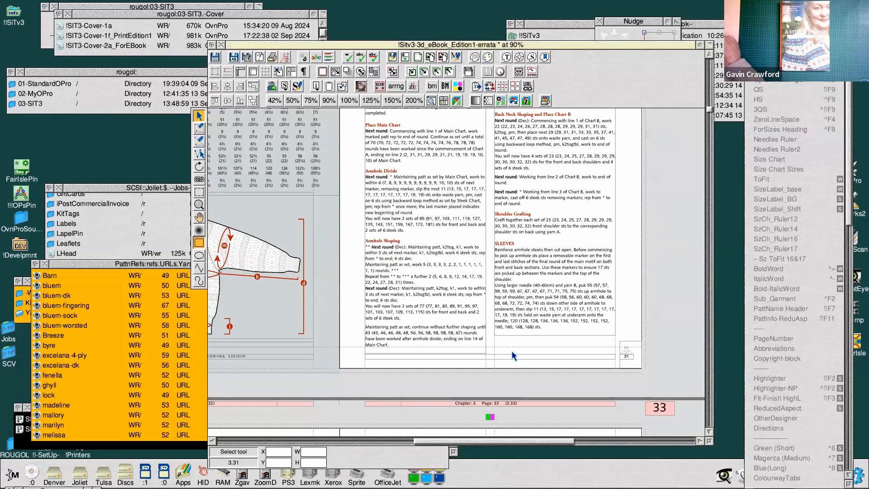
left_click(16, 408)
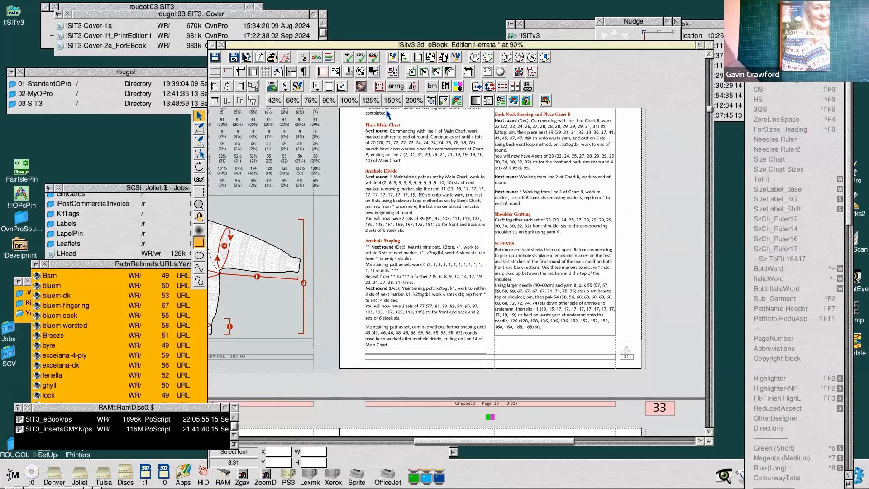
Open the eBook document's PDF information settings and move them clear of the page 31 text
left_click(709, 54)
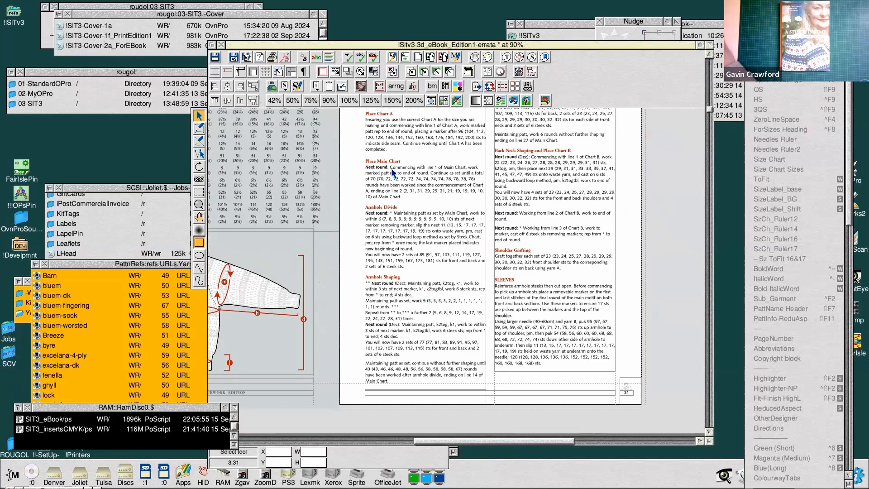
left_click(393, 173)
left_click(284, 56)
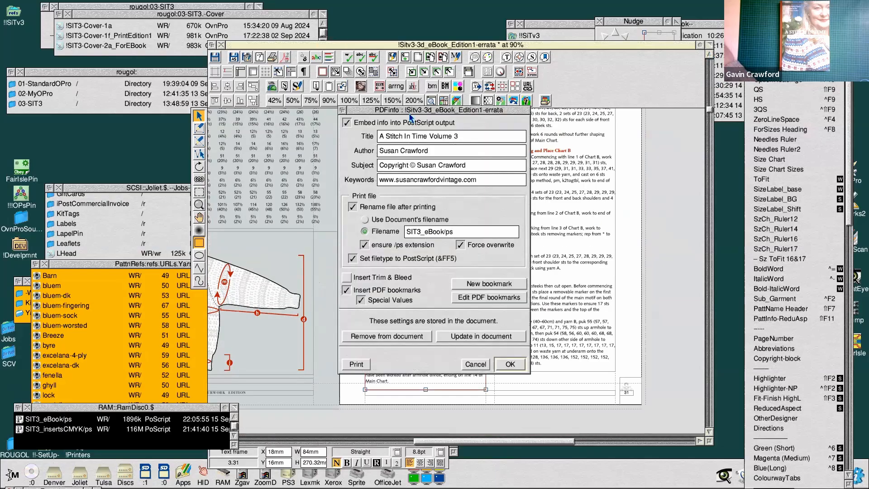
left_click_drag(418, 113, 537, 106)
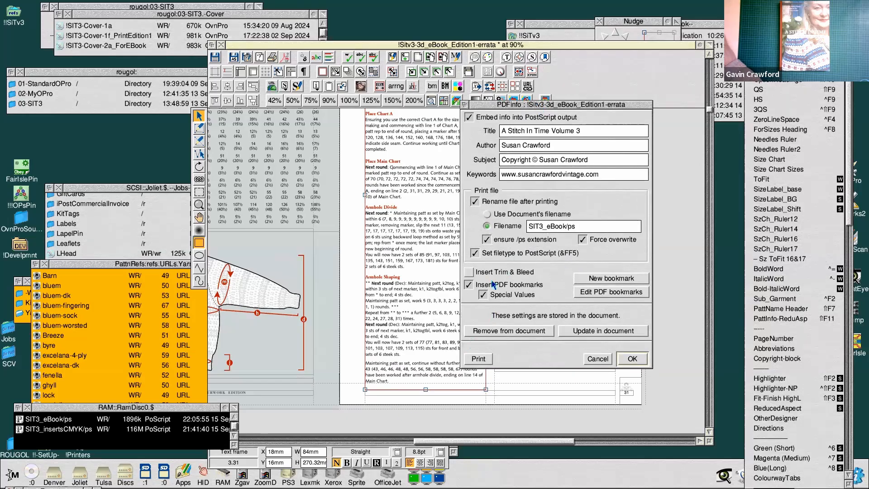
left_click_drag(433, 441, 457, 442)
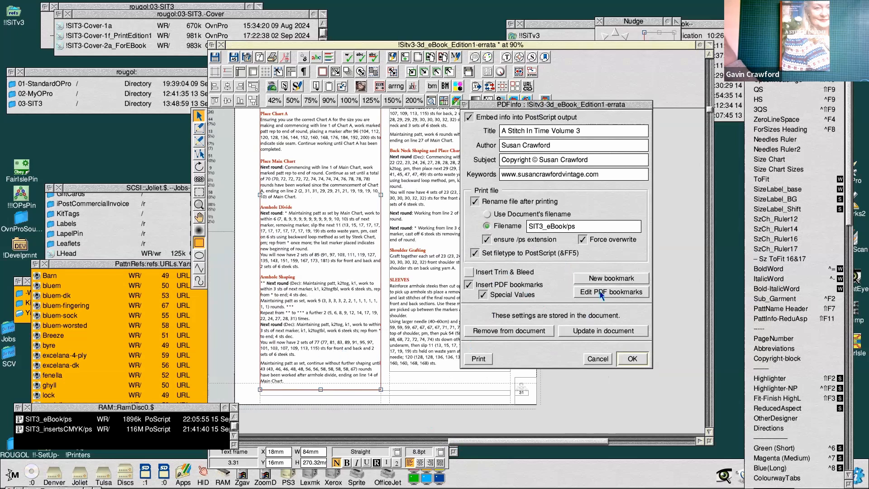
Open the PDF bookmarks list for editing and arrange it beside the document window
left_click(624, 291)
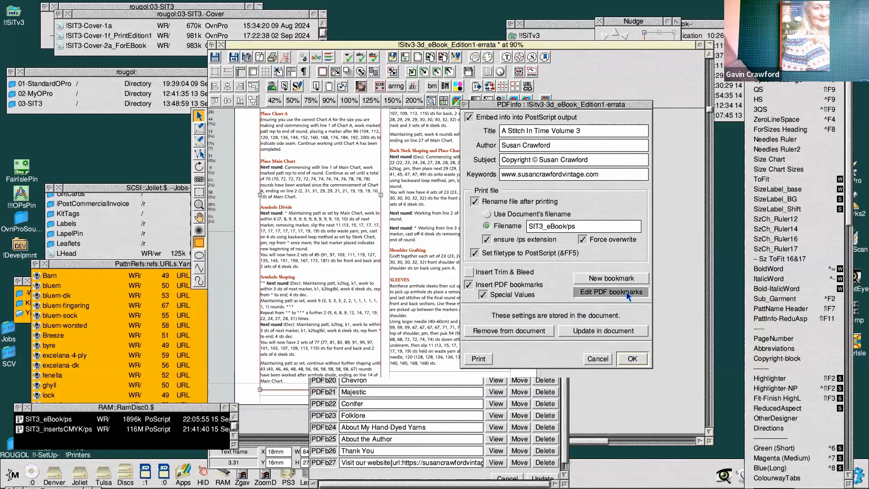
left_click_drag(565, 486, 565, 375)
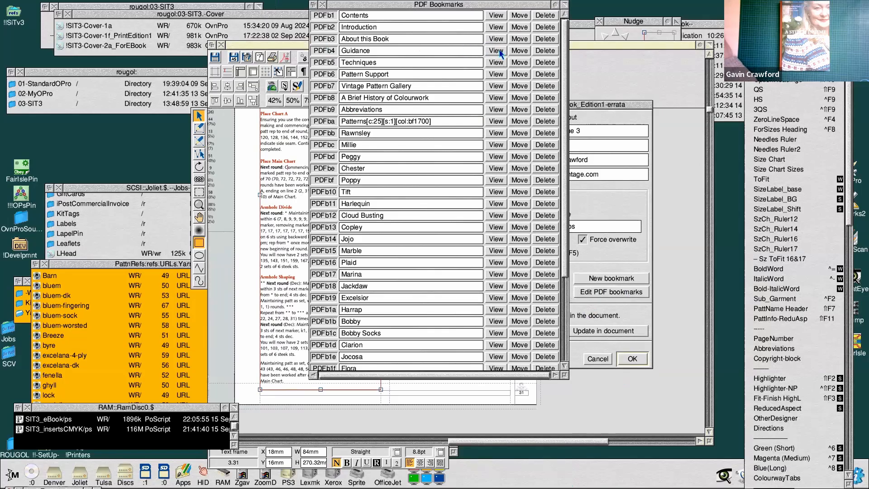
left_click_drag(542, 6, 578, 42)
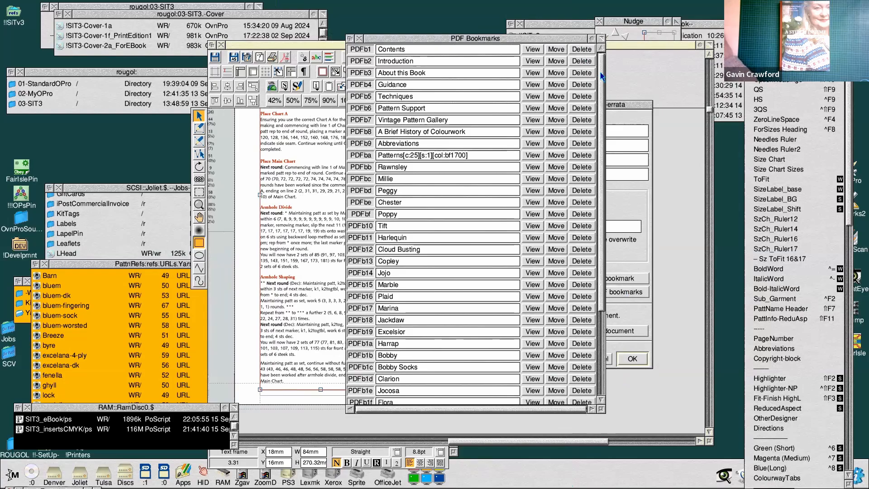
left_click_drag(548, 37, 704, 40)
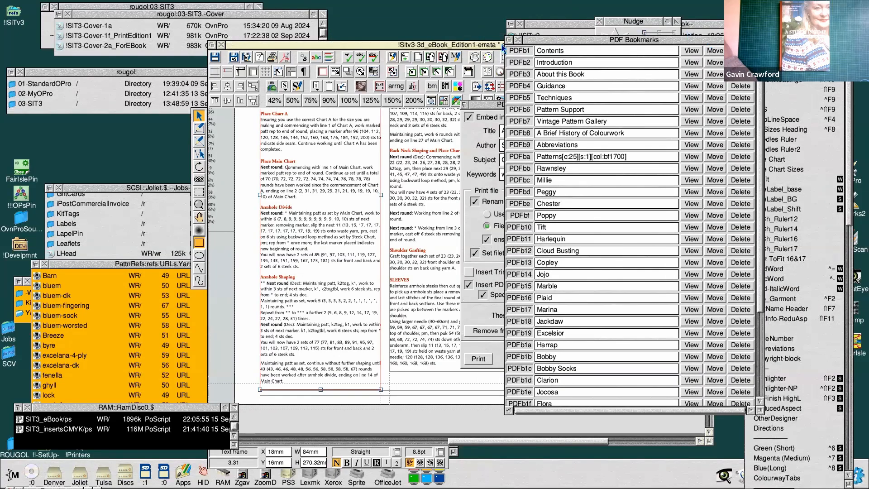
left_click_drag(491, 47, 307, 26)
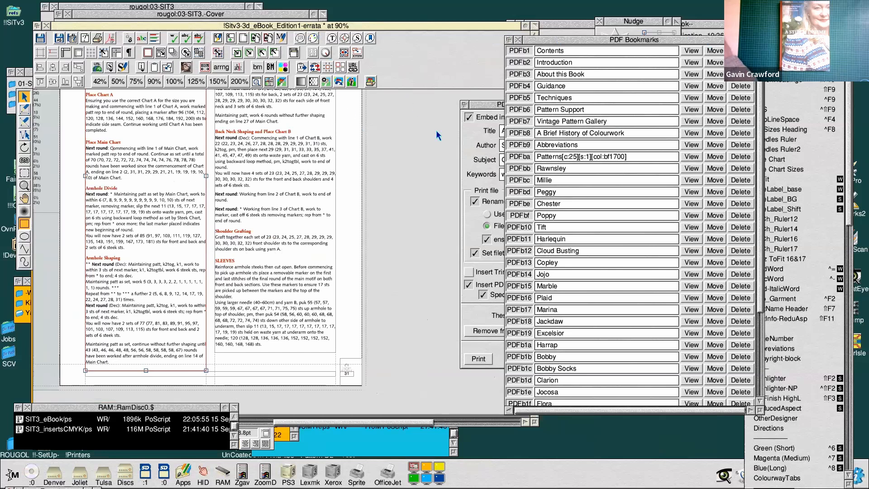
View the Contents bookmark's marker on page 5 at 180% and compare its name with the Contents frame
left_click(691, 52)
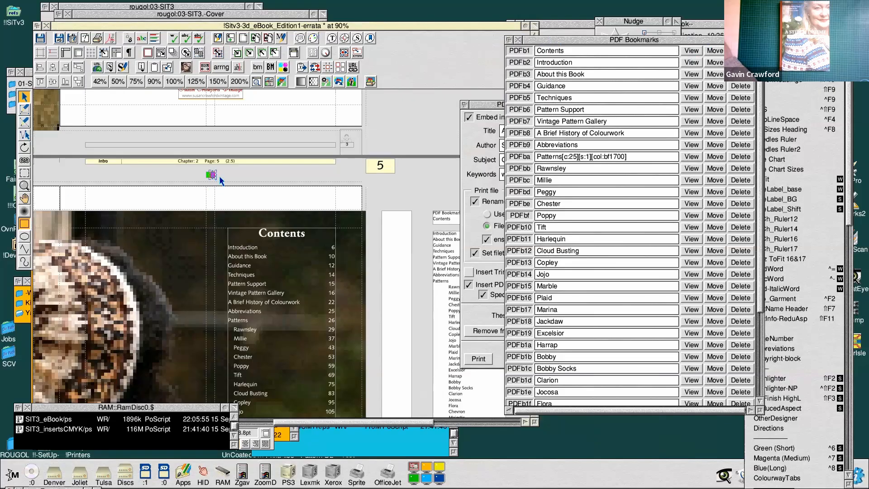
scroll(218, 178, "up", 1)
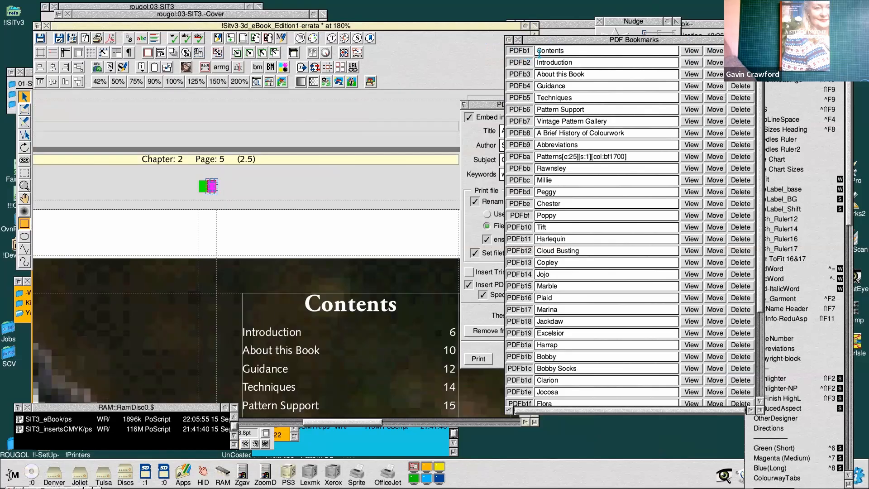
left_click(579, 53)
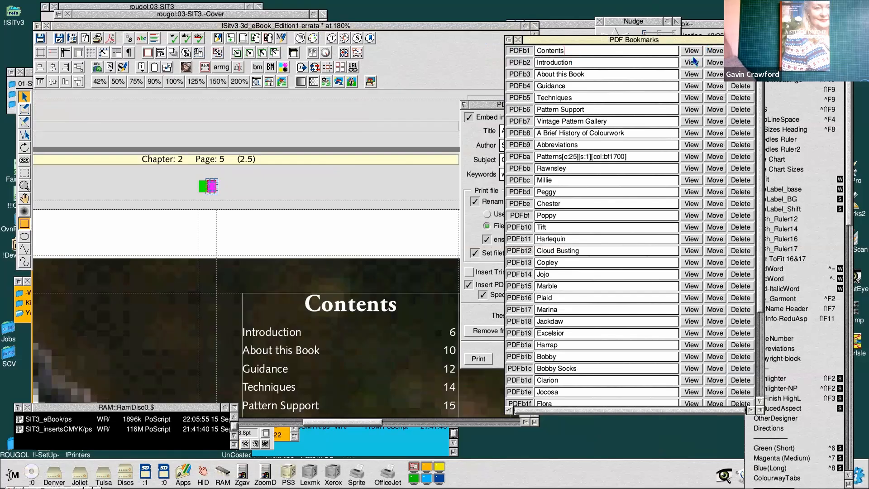
left_click(304, 333)
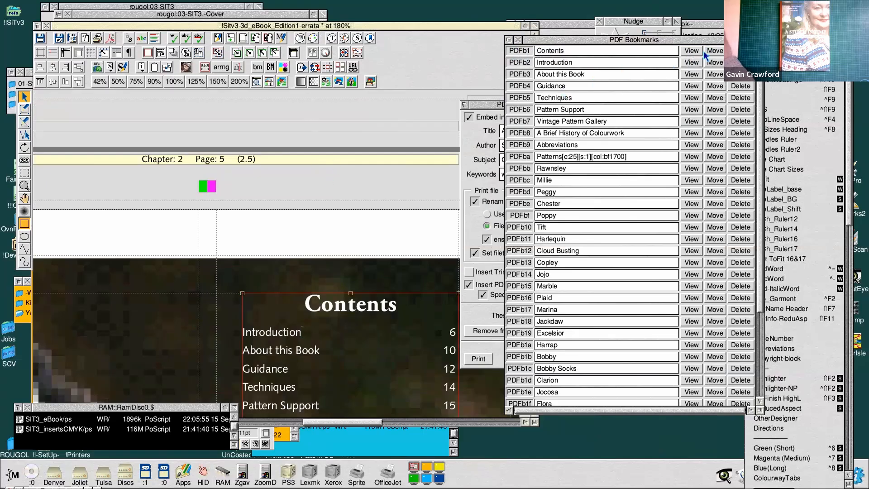
View the pages marked by the Techniques, Pattern Support, Rawnsley and Poppy bookmarks, and select the Poppy title frame
left_click(697, 98)
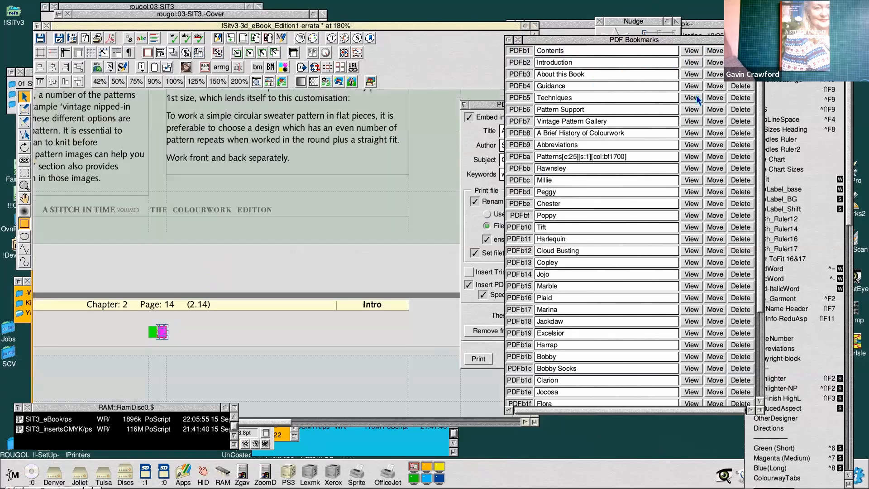
left_click(697, 111)
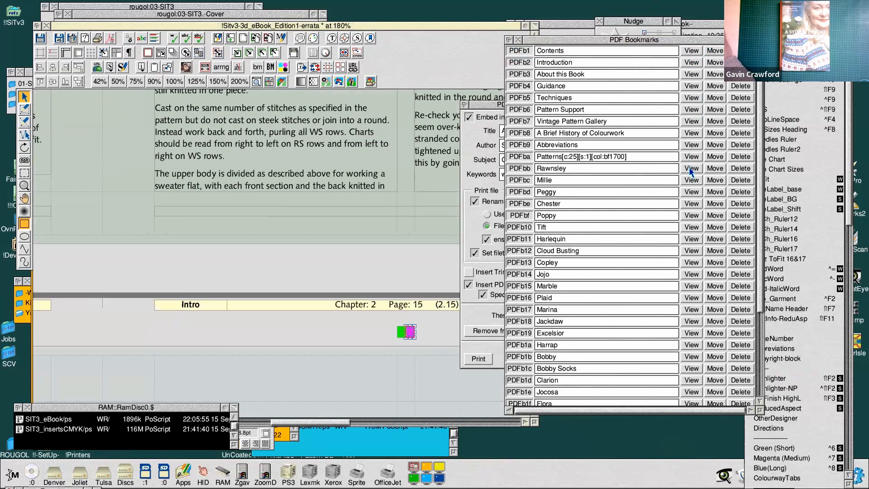
left_click(690, 169)
left_click(692, 215)
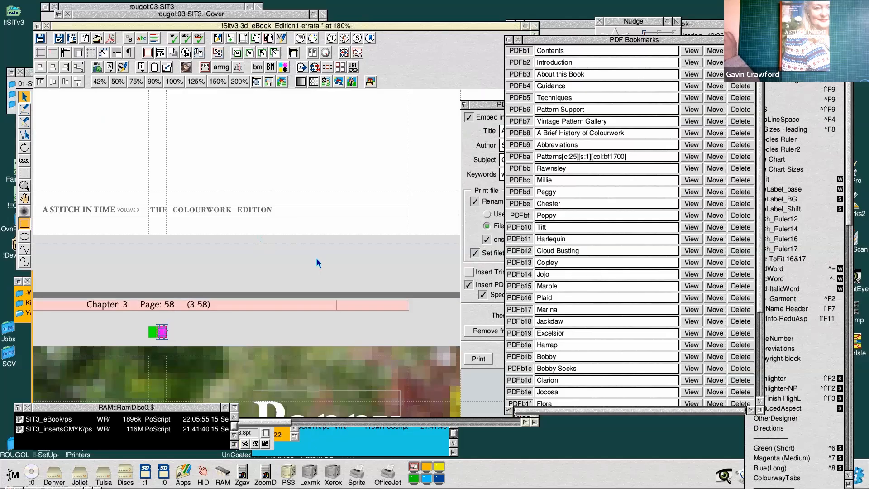
scroll(318, 263, "down", 2)
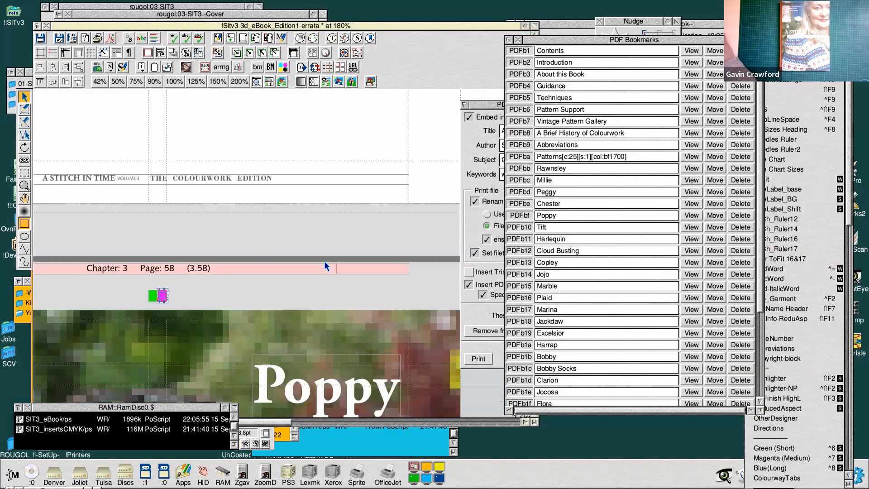
left_click(257, 401)
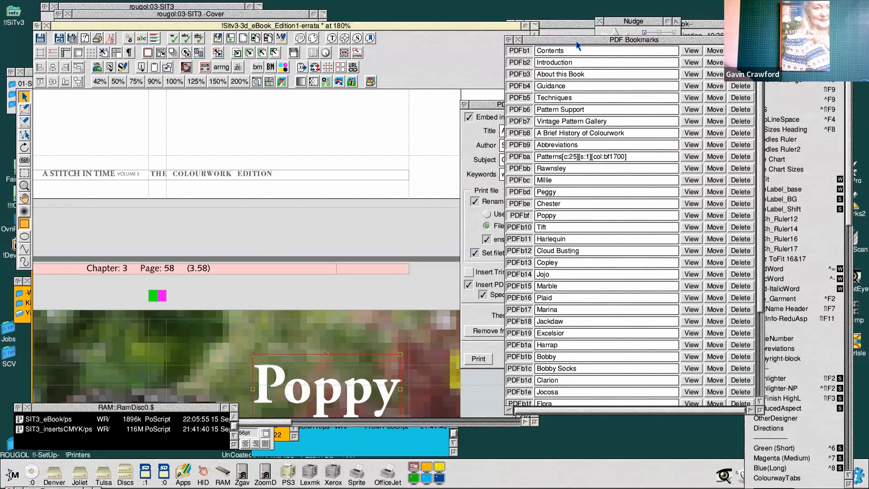
Close the PDF bookmarks list and cancel the PDF information settings without updating the document
left_click_drag(578, 45, 601, 51)
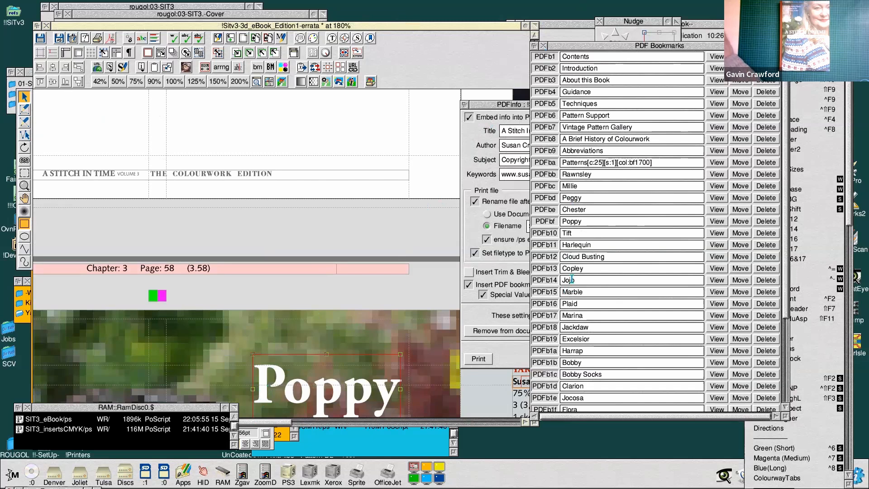
left_click(591, 269)
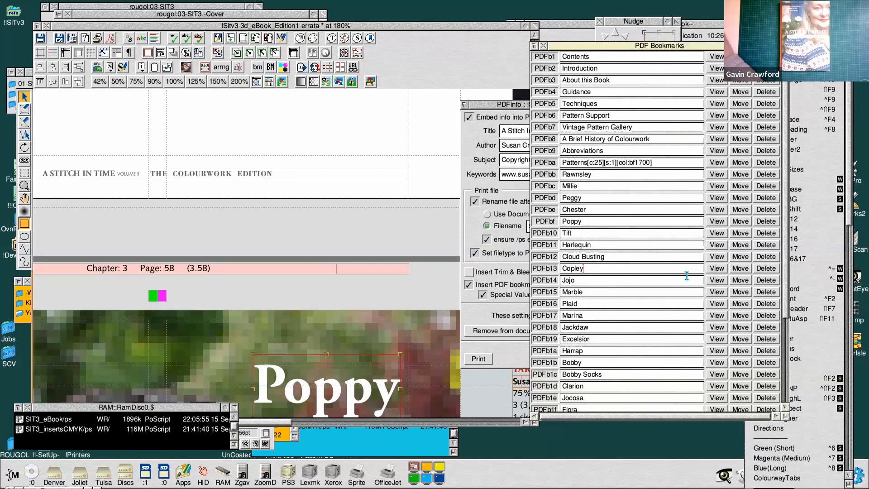
left_click(544, 45)
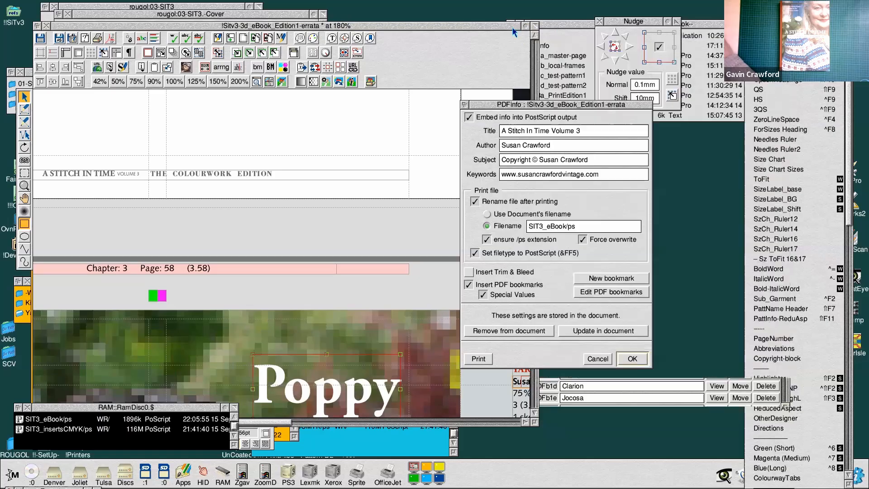
left_click_drag(493, 28, 576, 6)
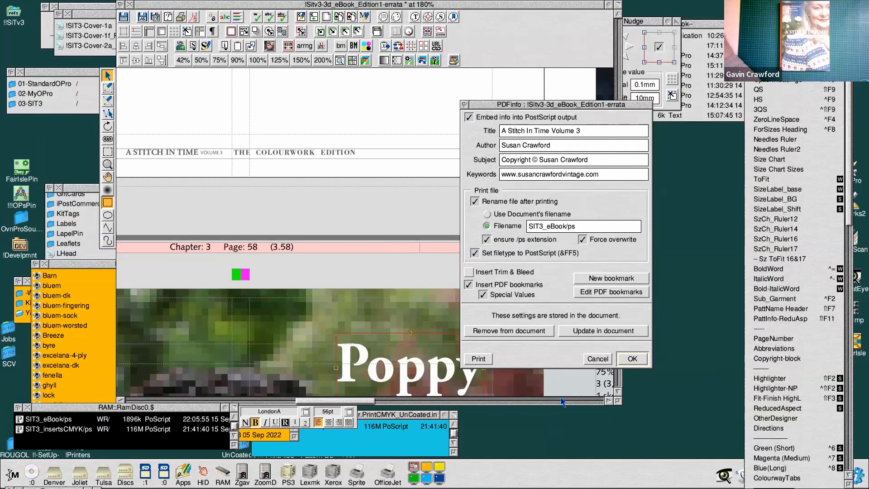
left_click(602, 360)
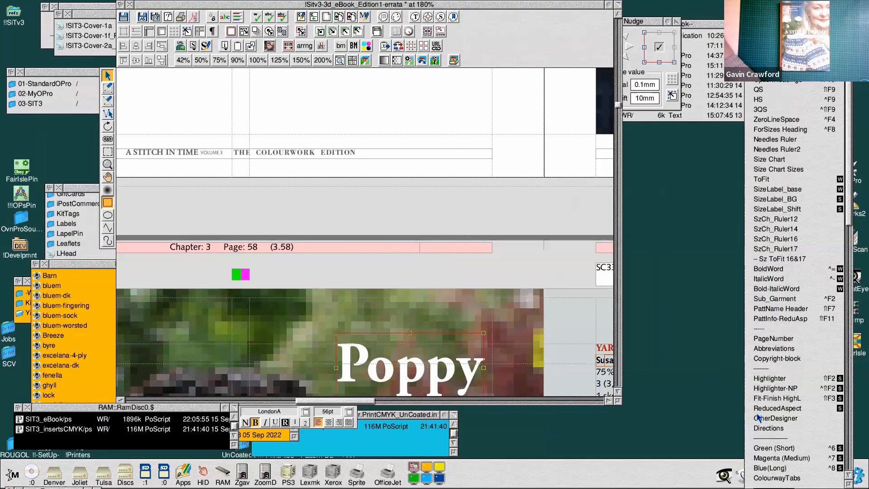
Shrink the document window, open the Pattern-DL folder and copy SIT3_eBook/ps into it from the RAM disc
left_click_drag(618, 401, 602, 327)
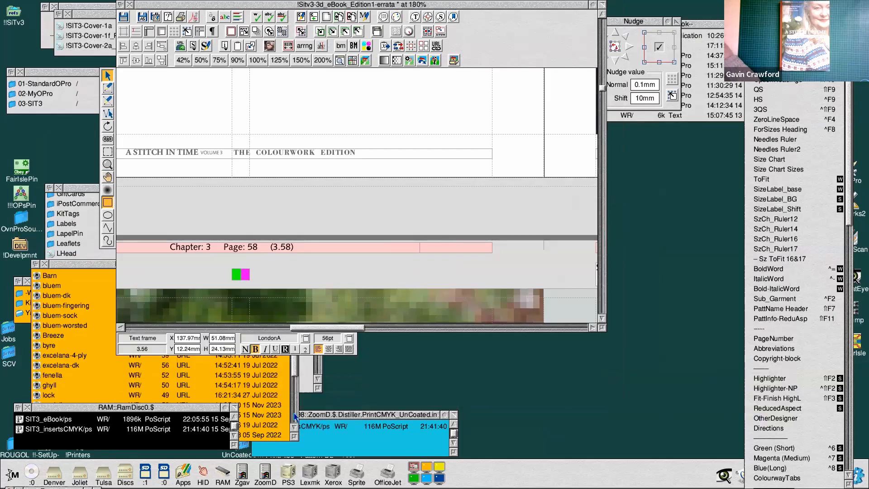
left_click_drag(350, 407, 435, 398)
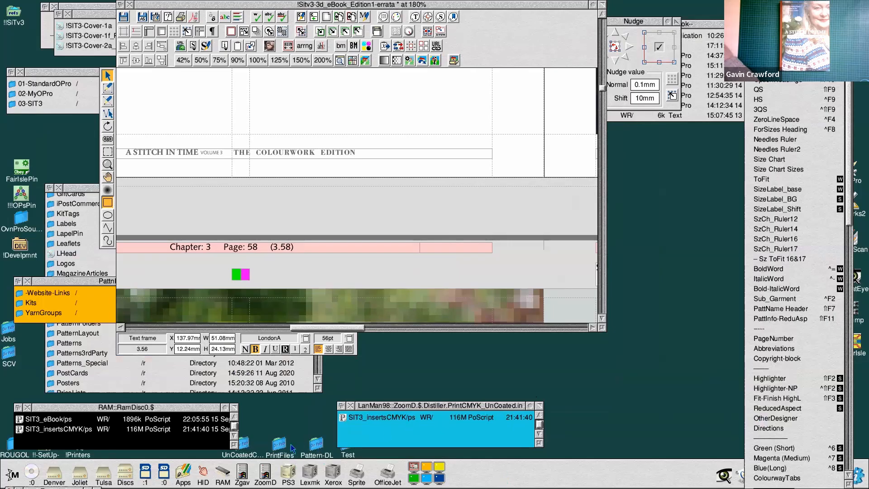
double_click(315, 448)
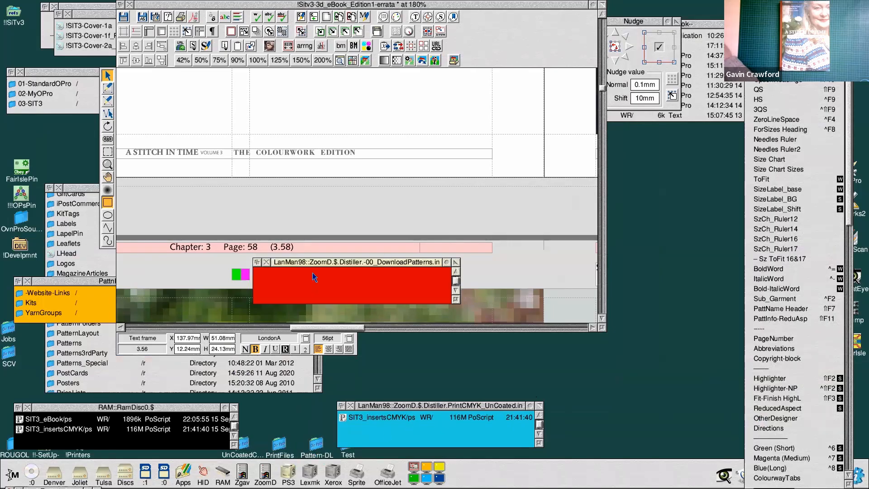
left_click_drag(334, 260, 419, 351)
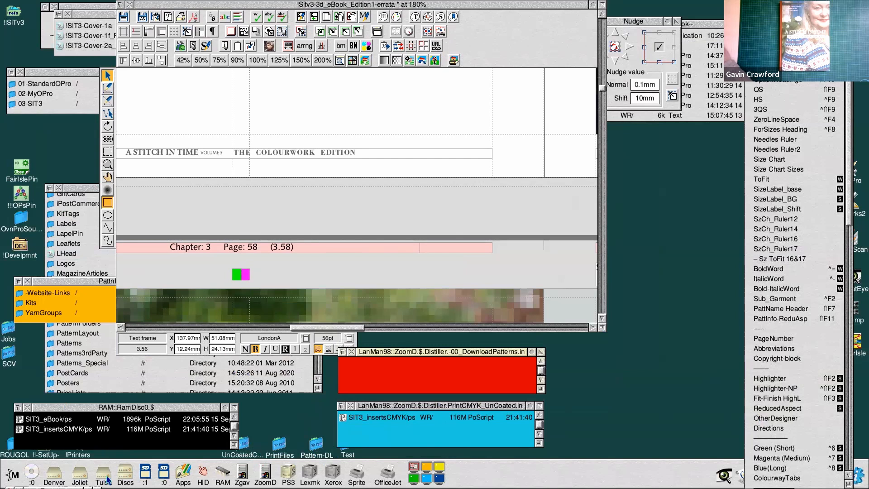
left_click_drag(59, 420, 360, 364)
left_click(458, 437)
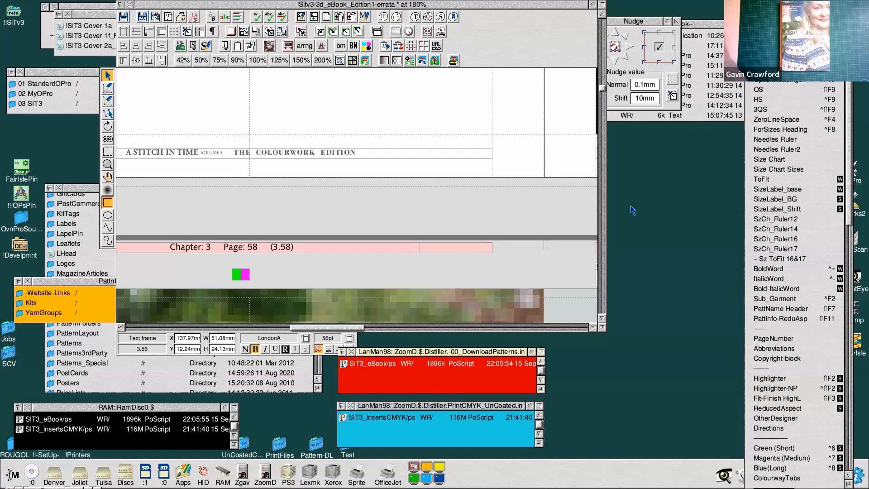
Leave the viewer's full-screen mode, shrink its window, switch to Acrobat Distiller and open the distilled SIT3_eBook PDF in Acrobat
key("ctrl+alt+shift+f")
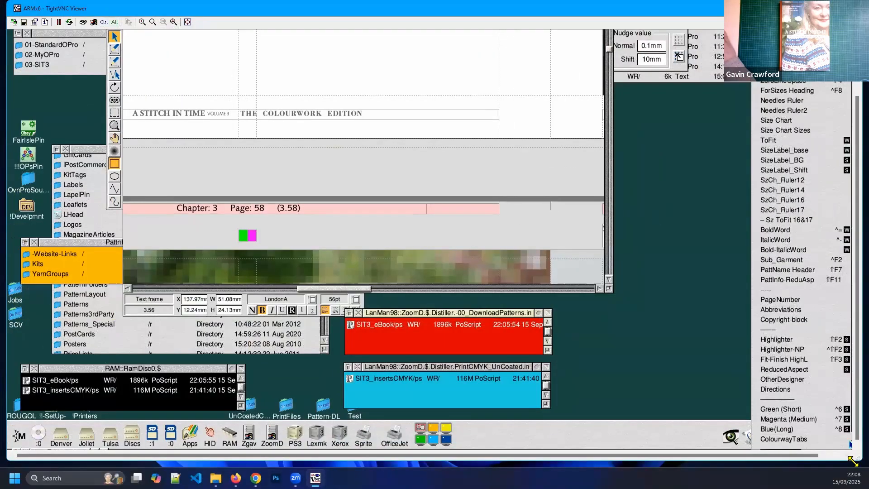
left_click_drag(853, 461, 479, 416)
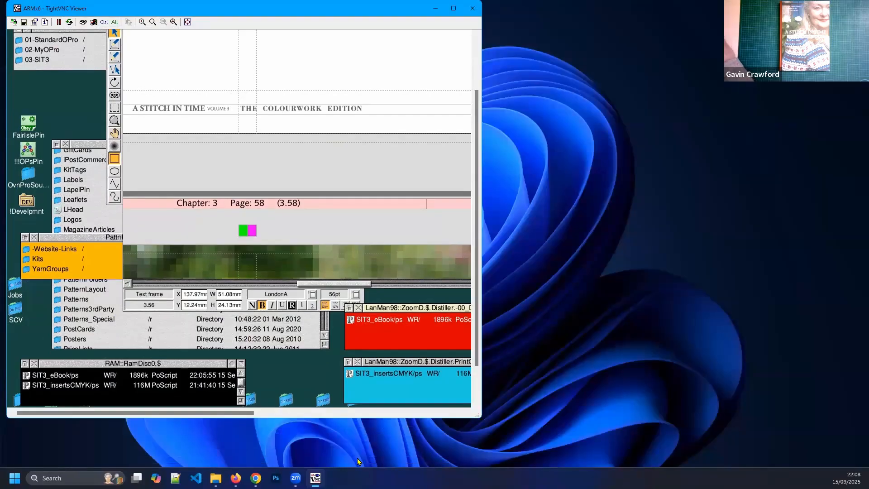
left_click(3, 234)
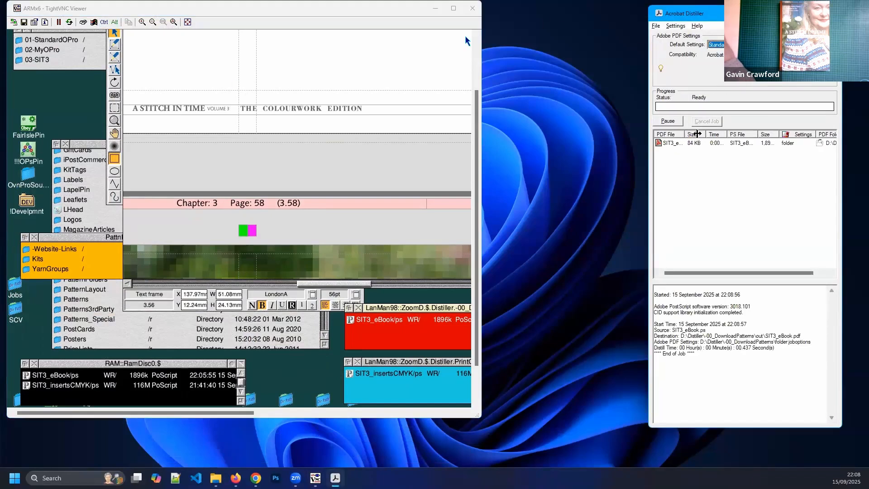
left_click_drag(697, 134, 716, 135)
double_click(663, 143)
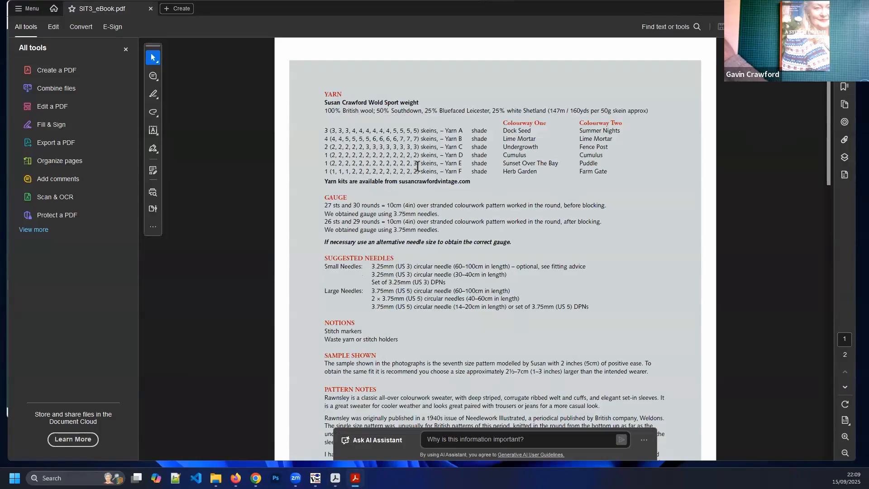
Look through both pages of the distilled PDF and check the yarn kit web link on page 1
scroll(408, 181, "down", 6)
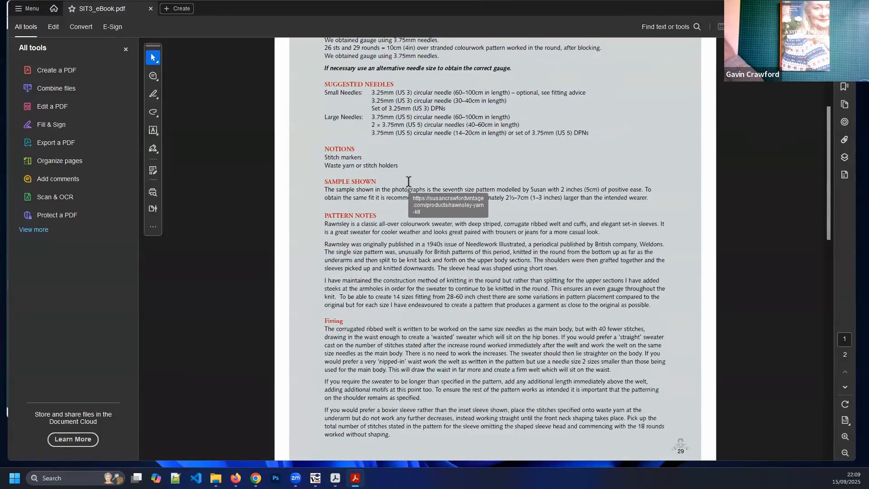
scroll(408, 182, "down", 13)
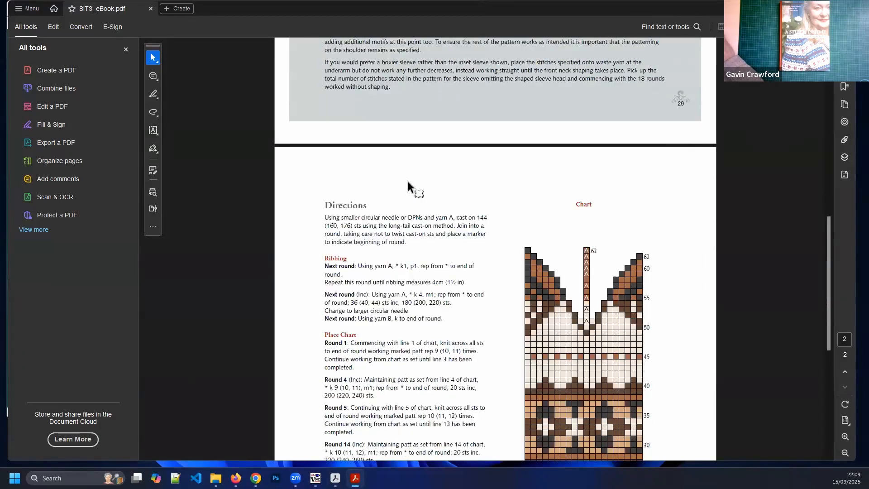
scroll(409, 182, "down", 4)
scroll(408, 182, "up", 20)
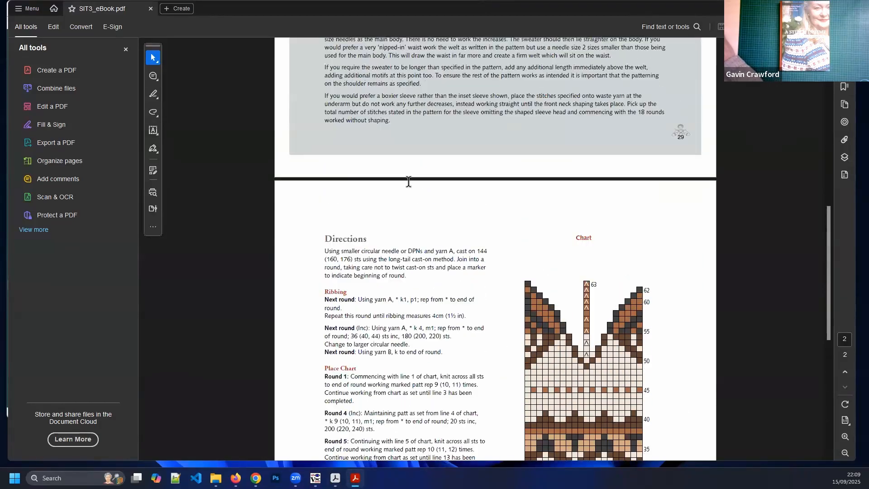
scroll(408, 186, "up", 3)
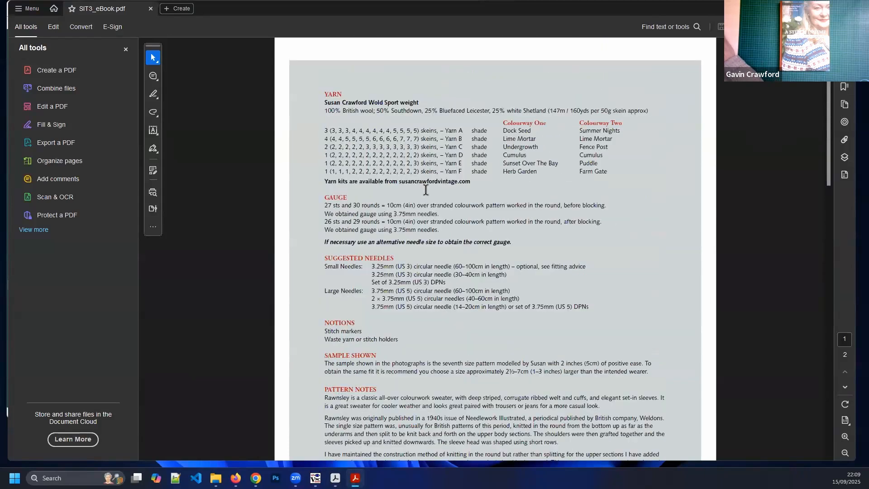
scroll(426, 131, "down", 4)
scroll(394, 109, "up", 4)
Edit the link on the "Wold Sport weight" line under YARN to show a visible rectangle in blue
left_click(153, 170)
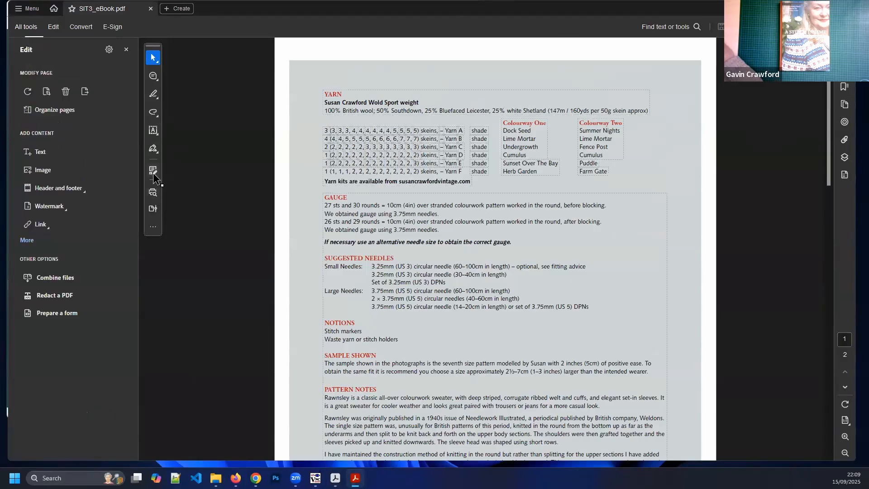
left_click(41, 225)
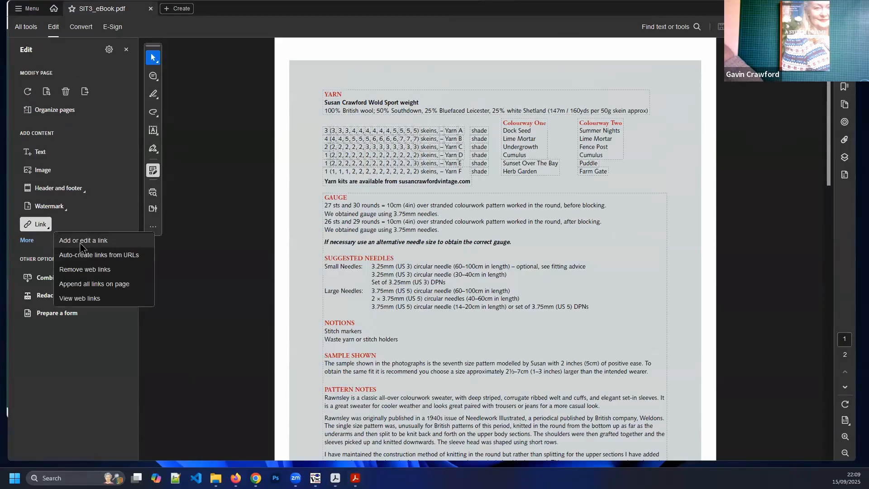
left_click(83, 244)
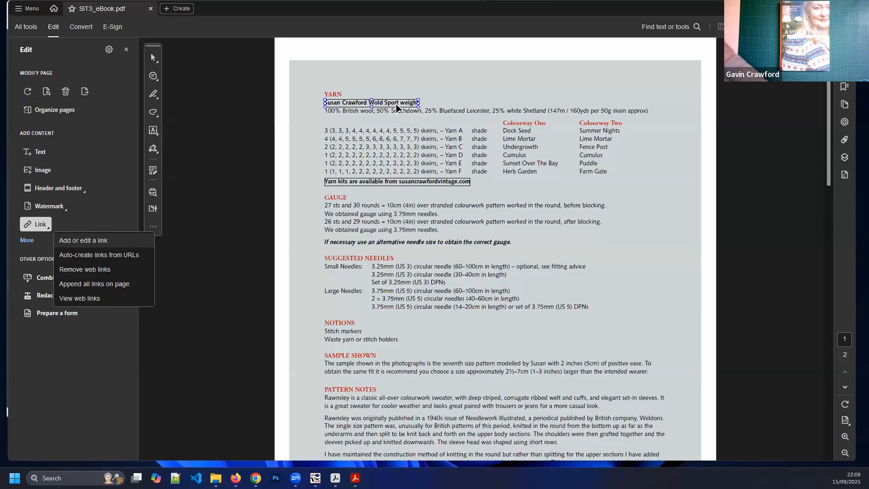
left_click(396, 107)
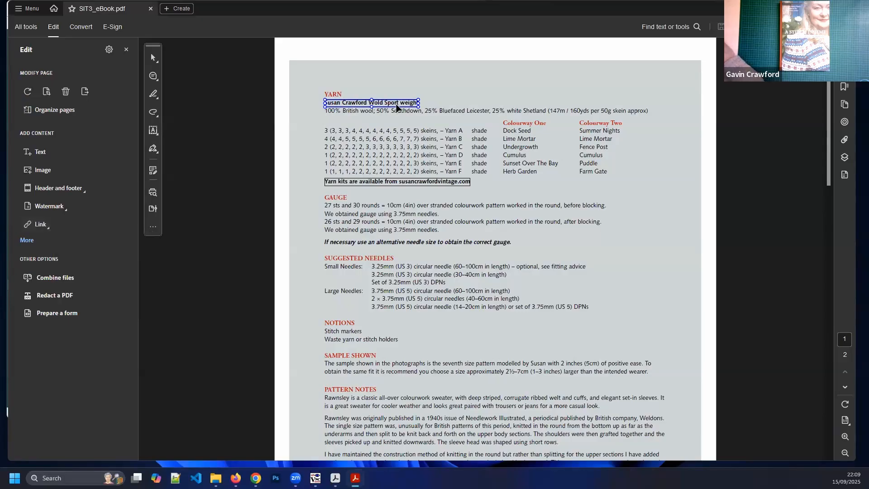
double_click(397, 107)
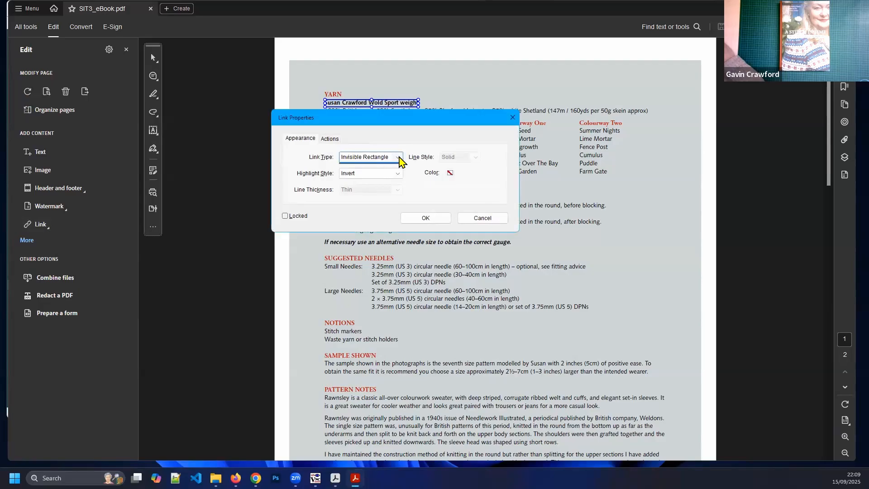
left_click(398, 157)
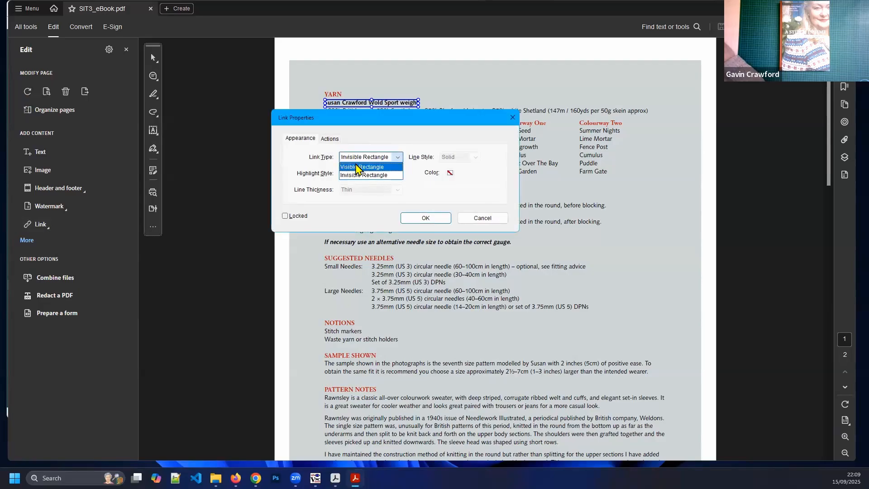
left_click(362, 167)
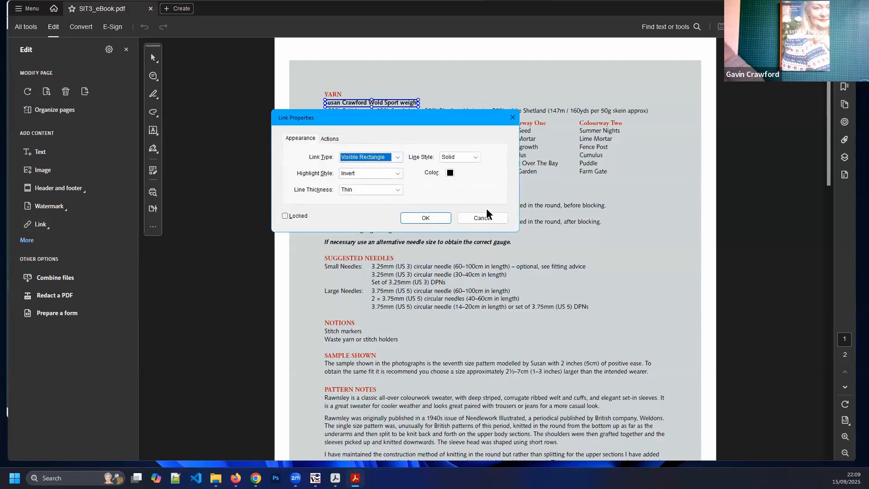
left_click(449, 173)
left_click(492, 192)
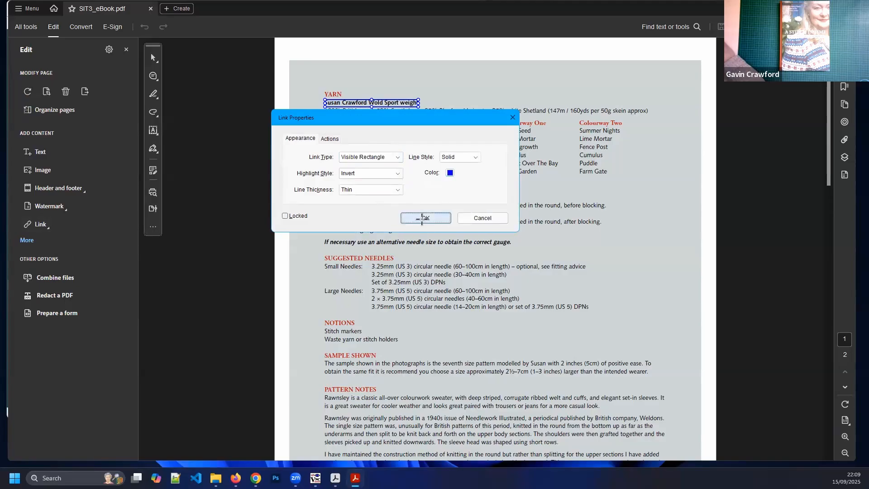
left_click(424, 217)
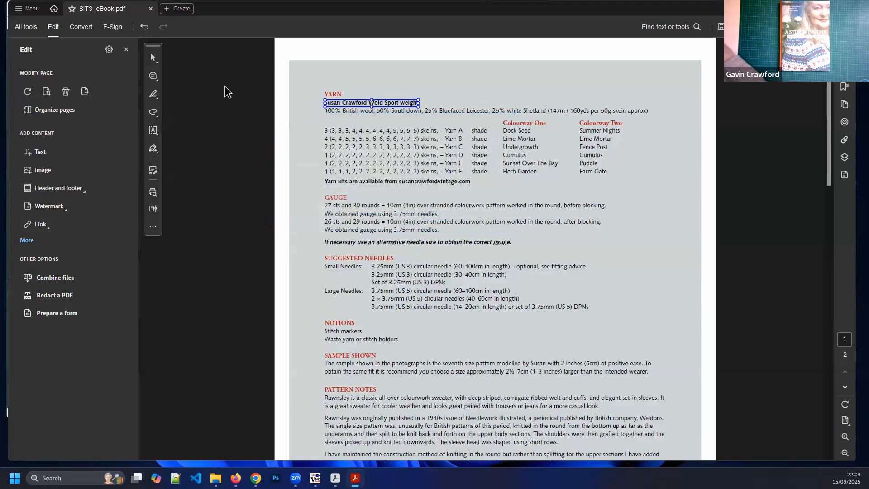
Return to the Select tool and close the Edit tools to view the page with its outlined link
left_click(153, 57)
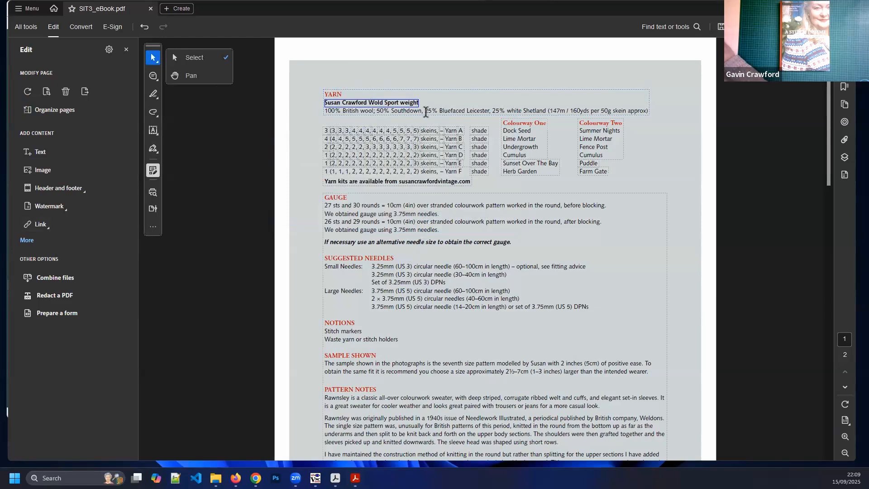
left_click(425, 112)
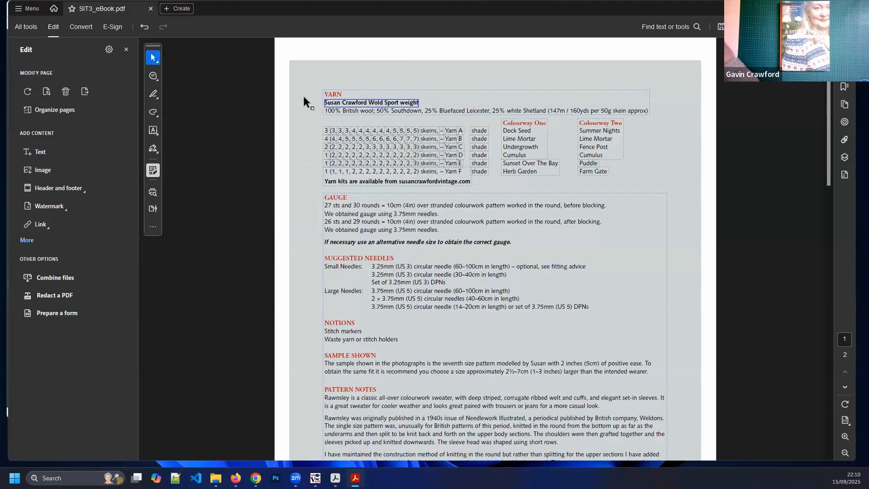
left_click(154, 57)
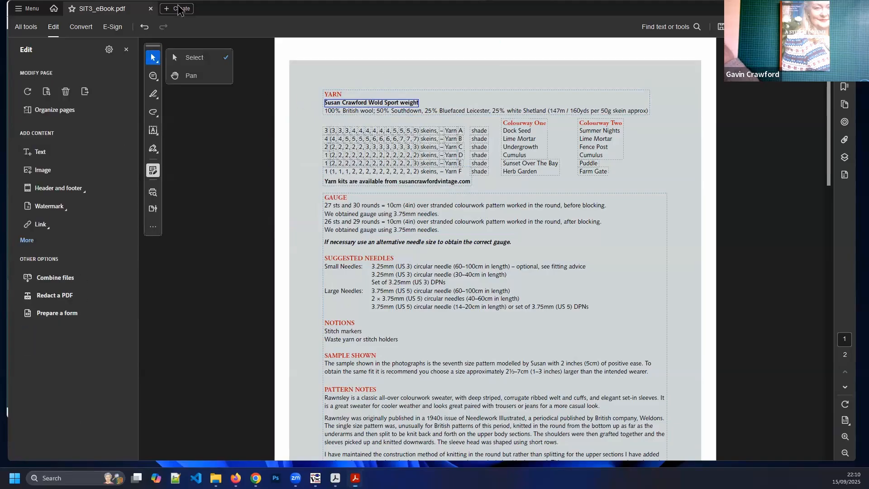
left_click(125, 51)
left_click(125, 50)
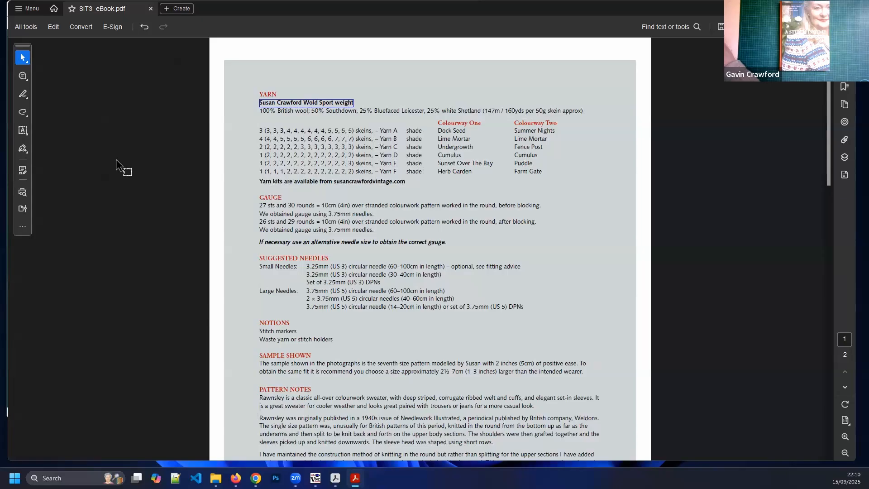
Review both pages of the edited PDF down to the chart key, and close the file, saving the changes
scroll(484, 175, "down", 2)
scroll(485, 176, "up", 2)
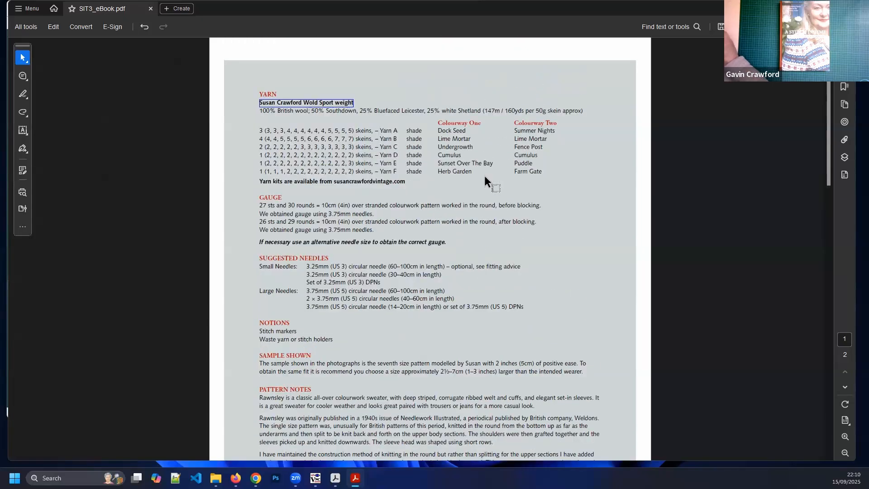
scroll(484, 176, "down", 6)
scroll(492, 203, "down", 7)
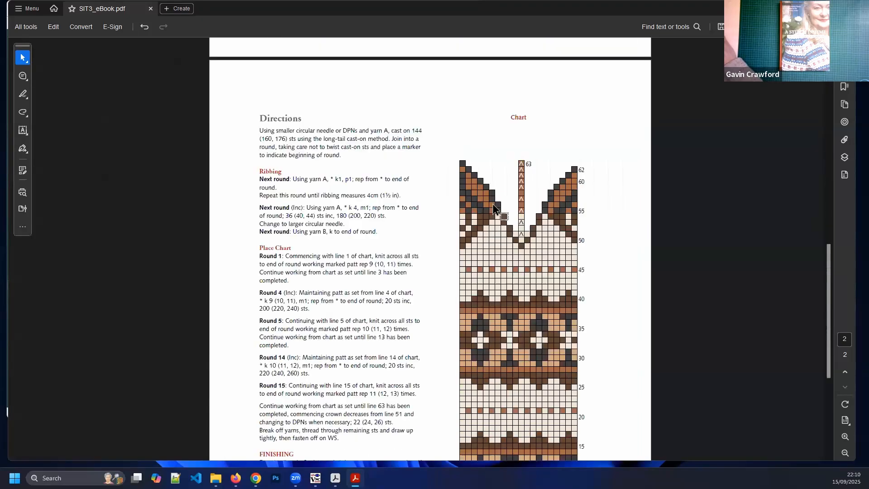
scroll(492, 202, "down", 2)
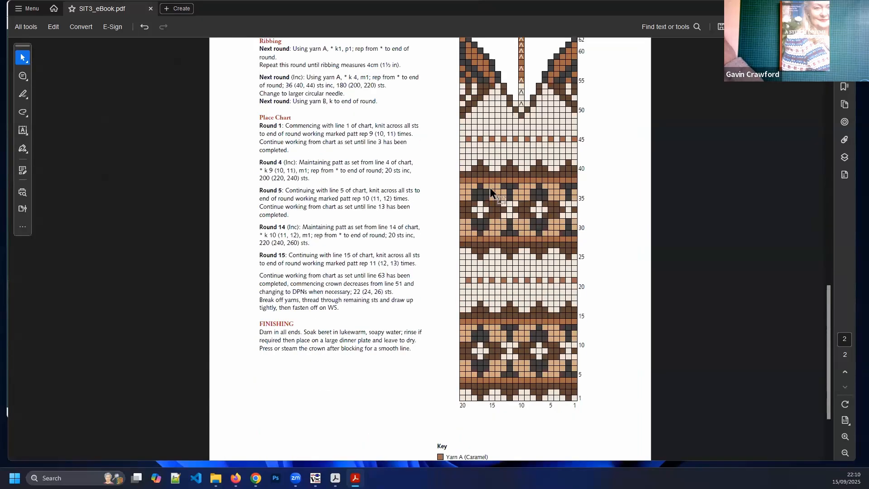
scroll(491, 187, "down", 2)
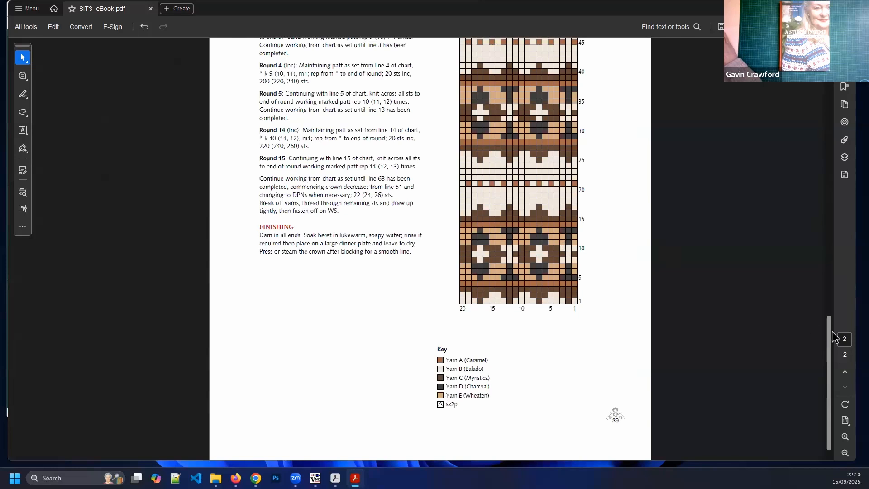
left_click_drag(830, 332, 824, 97)
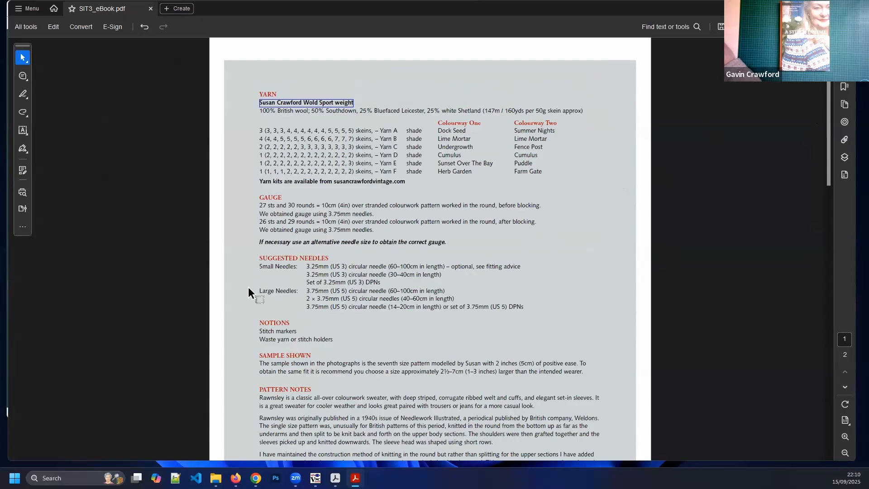
left_click(151, 9)
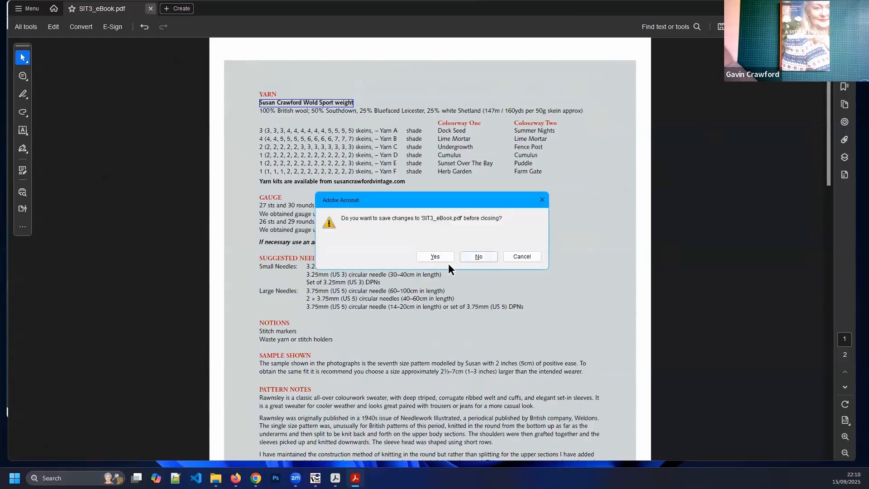
left_click(447, 258)
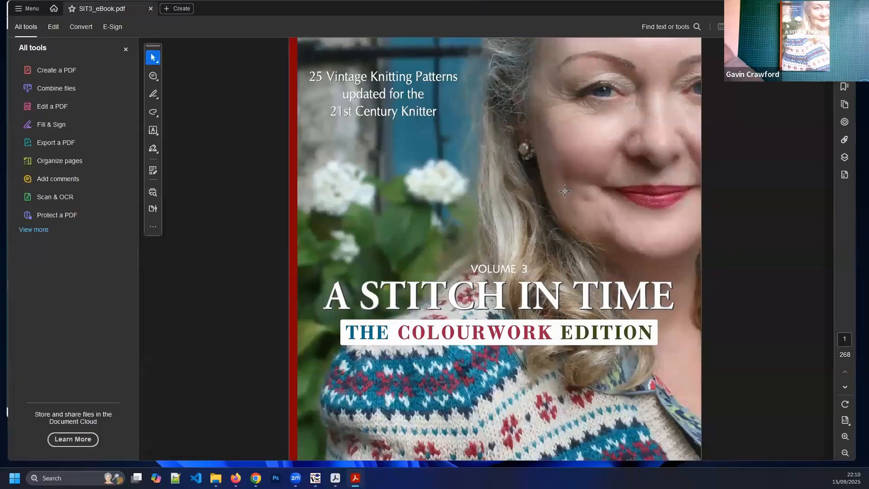
Look through the opening pages of the full 268-page SIT3_eBook.pdf, from the cover to page 6
scroll(583, 216, "down", 4)
scroll(586, 225, "down", 10)
scroll(590, 233, "down", 10)
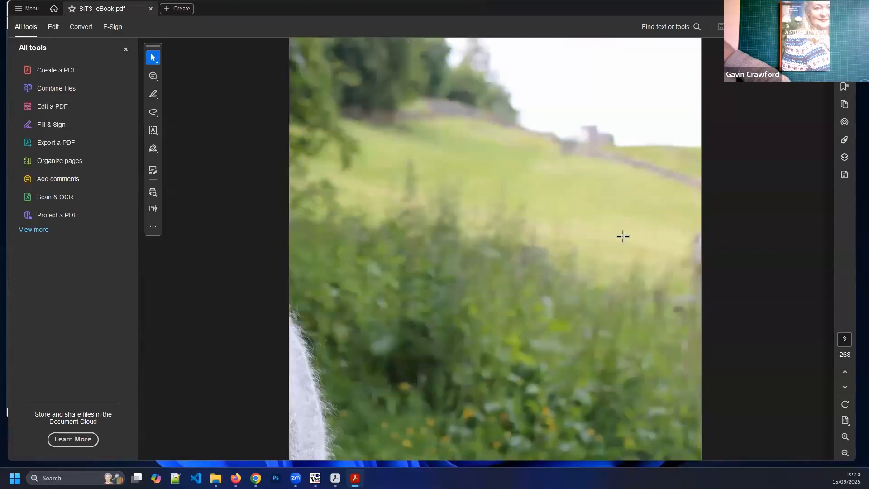
scroll(623, 235, "down", 10)
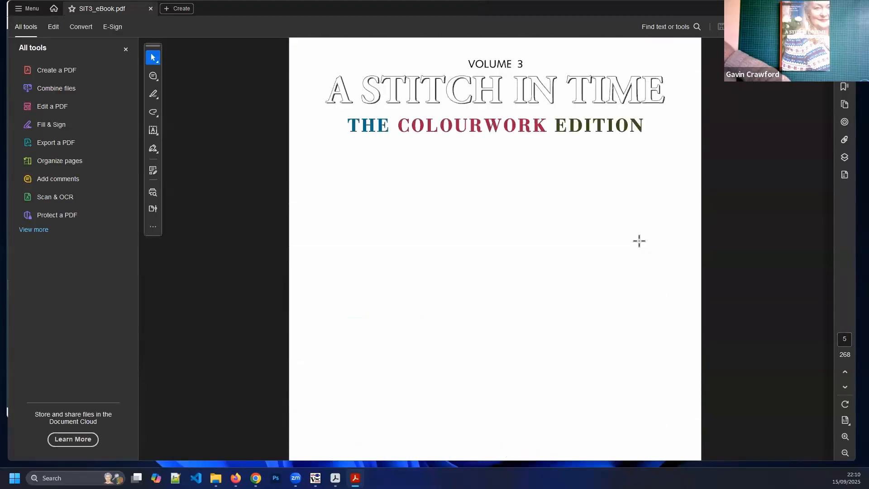
scroll(656, 280, "down", 5)
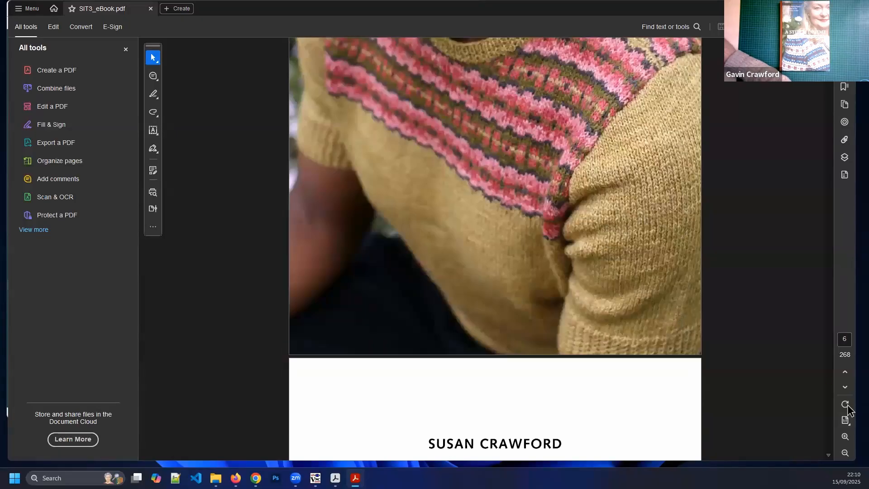
Switch the eBook to two-page view and check the cover, the photo spread and the title page
left_click(844, 420)
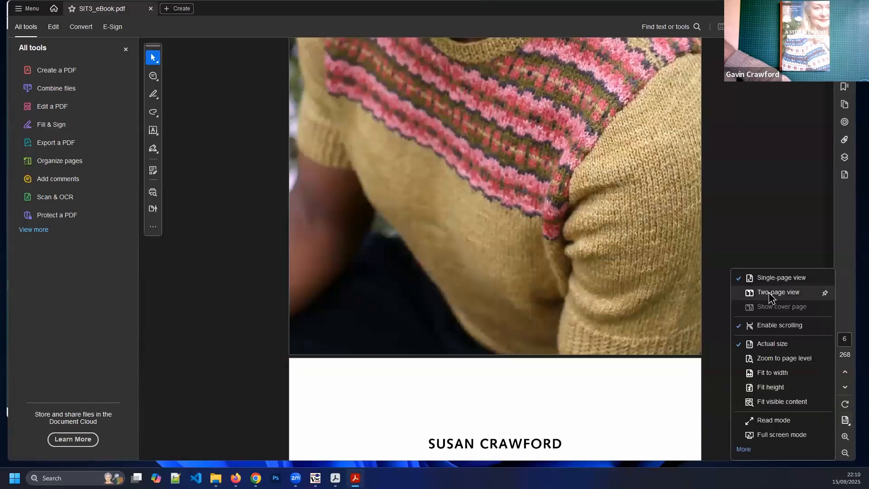
left_click(760, 292)
scroll(640, 255, "up", 10)
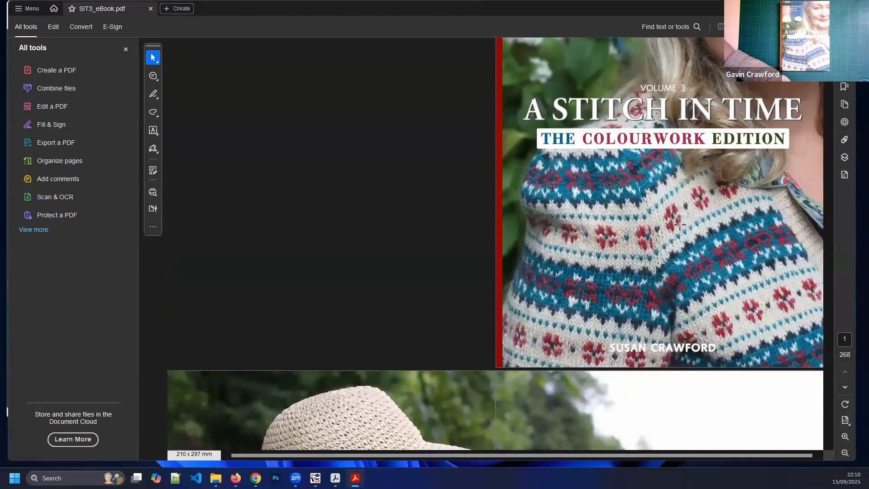
scroll(679, 224, "down", 8)
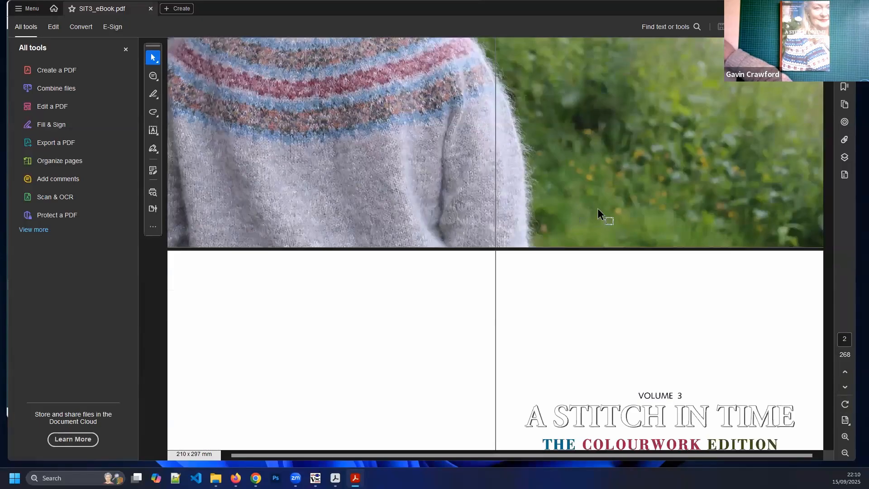
scroll(602, 208, "down", 5)
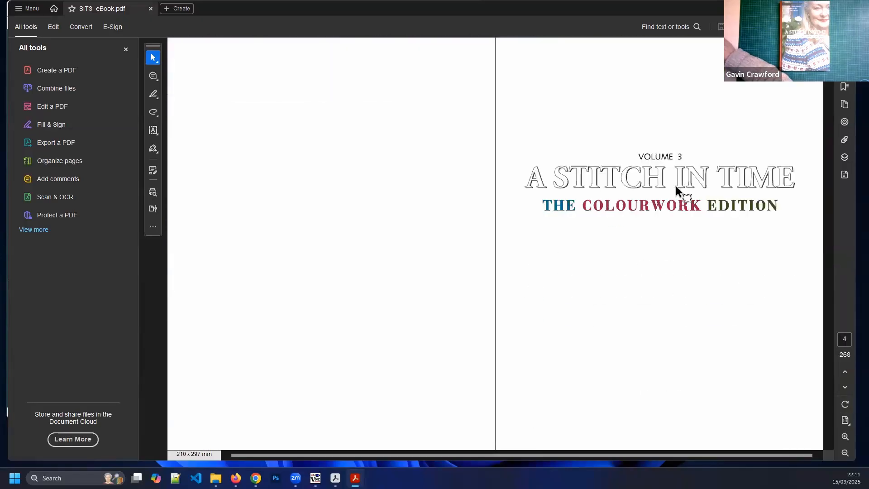
Examine the title-page spread, then the contents and Introduction spreads of the eBook in two-page view
scroll(678, 191, "up", 6)
scroll(661, 197, "down", 4)
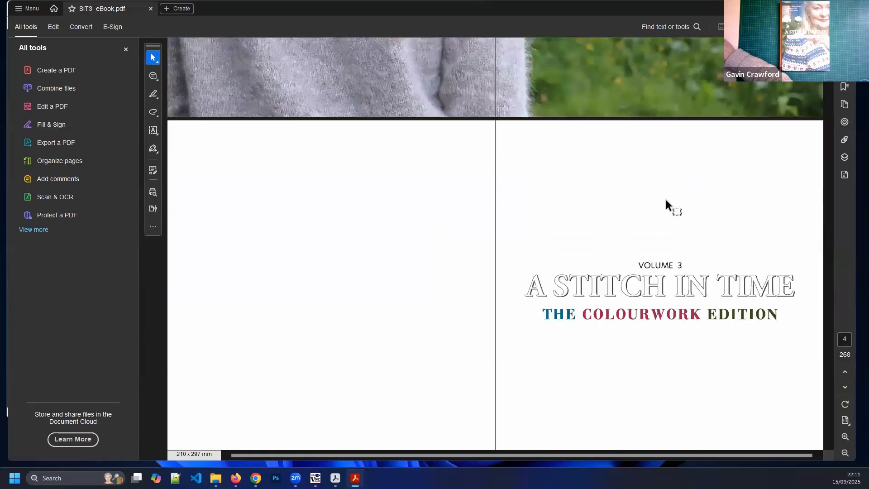
scroll(665, 199, "down", 4)
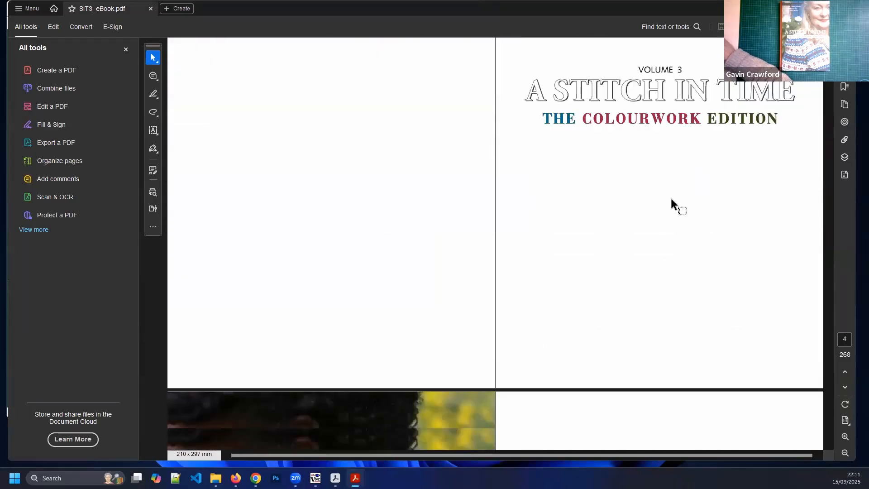
scroll(670, 195, "down", 7)
scroll(673, 197, "down", 13)
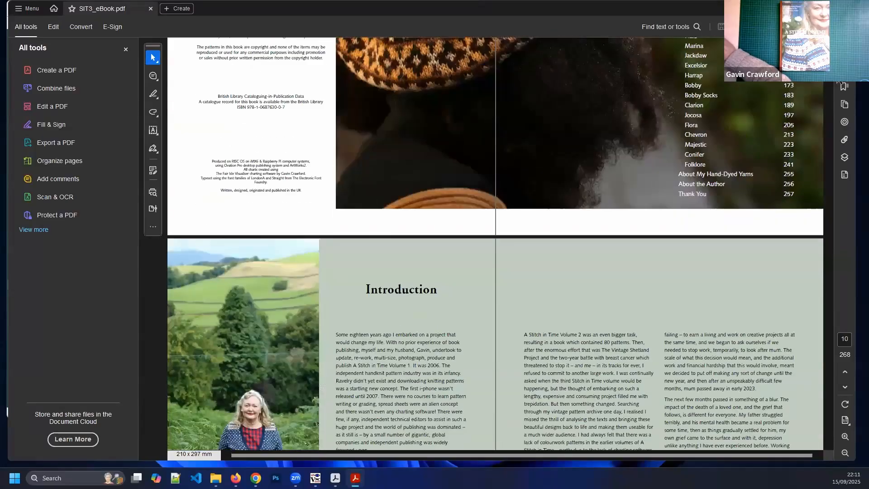
Jump ahead to the hat pattern around pages 42 to 44 and check its schematic, chart and photo spread
left_click_drag(829, 77, 842, 122)
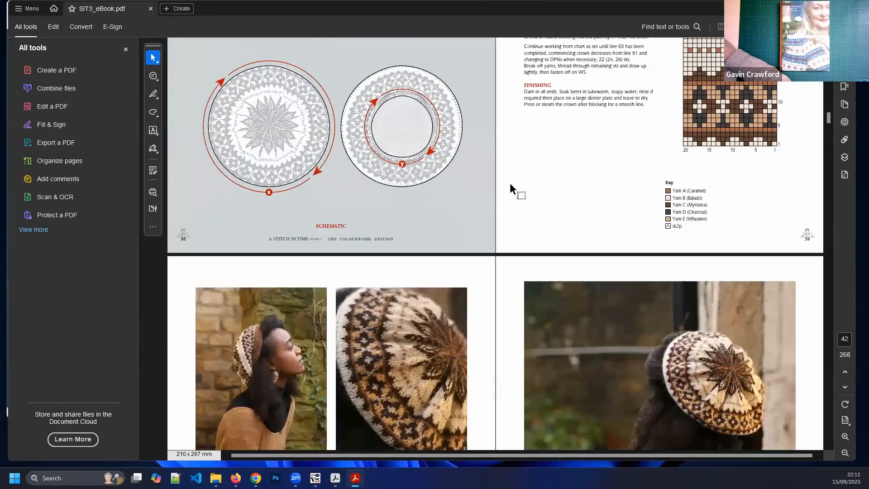
scroll(510, 188, "down", 5)
scroll(263, 117, "up", 3)
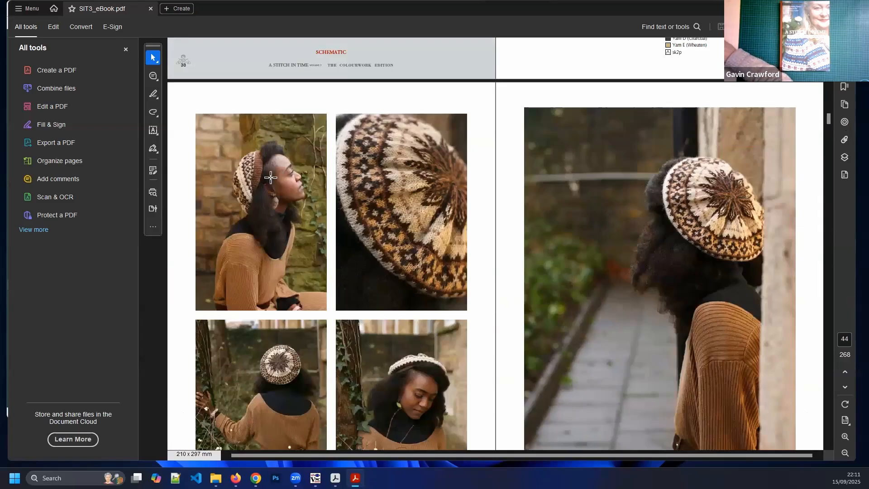
scroll(279, 185, "down", 1)
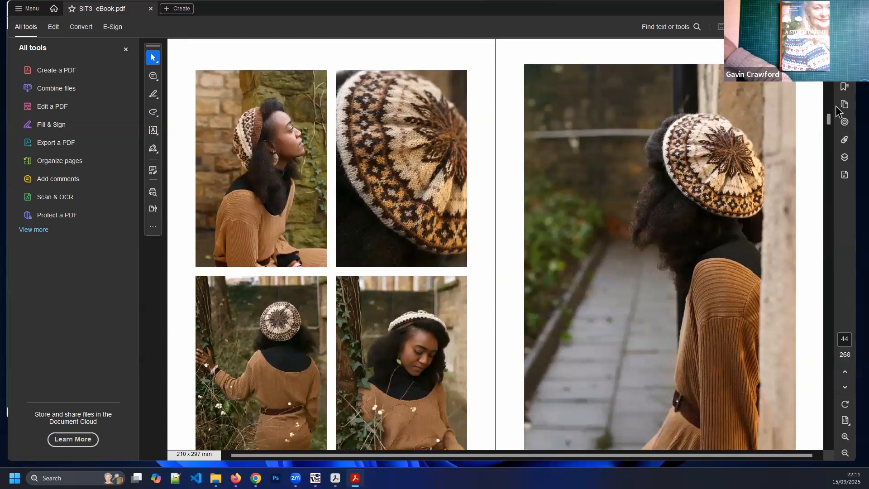
Check the short-sleeved sweater pattern around pages 64 to 70, including its schematic, directions, charts and photo spread
left_click_drag(829, 122, 832, 154)
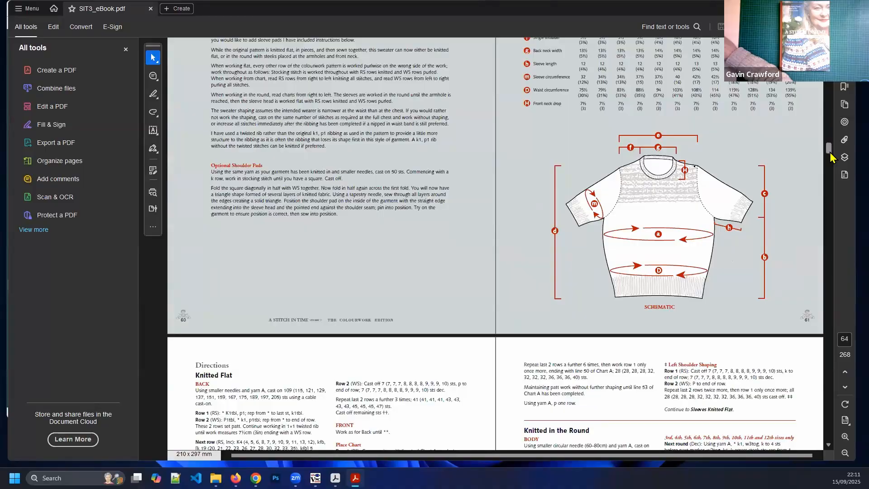
scroll(831, 157, "down", 15)
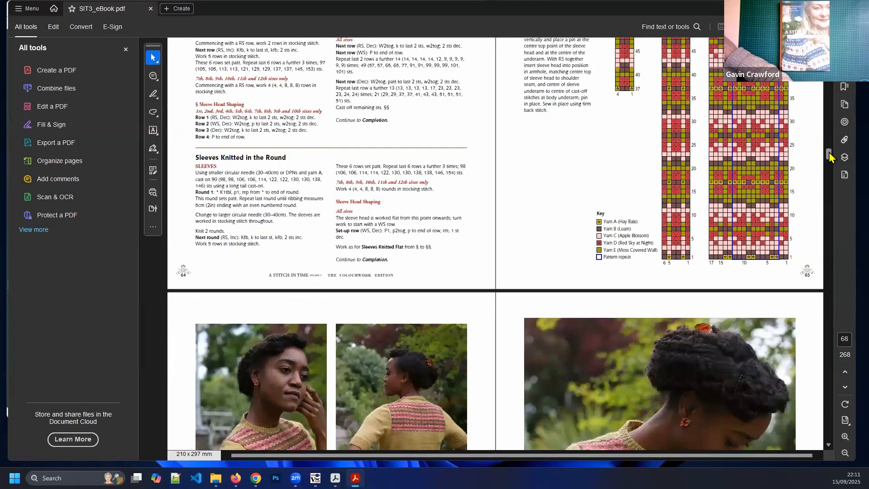
scroll(831, 157, "up", 5)
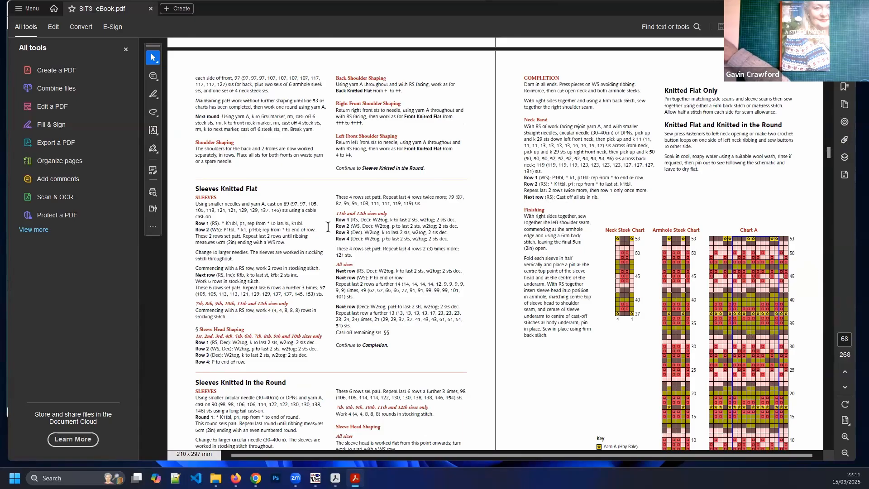
scroll(328, 226, "down", 15)
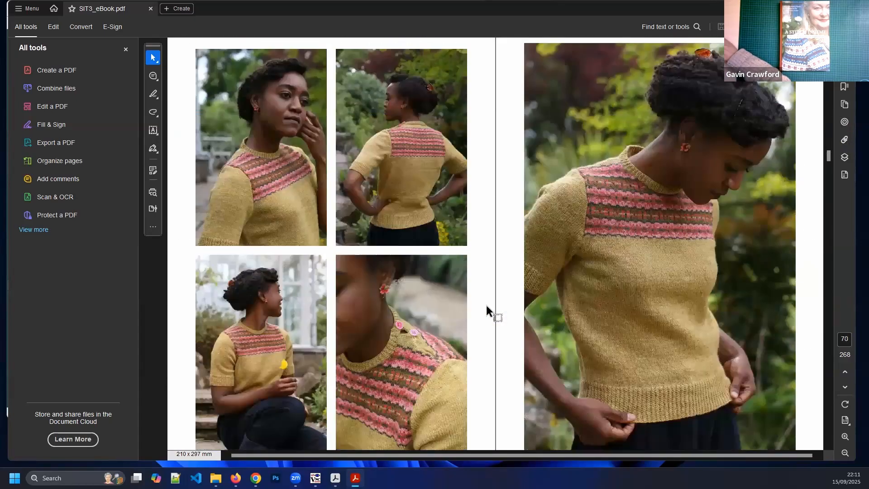
Look through the sock pattern's notes, schematic and directions, continuing to the Harlequin sizing guide and directions near page 80
scroll(540, 316, "down", 5)
scroll(720, 289, "down", 7)
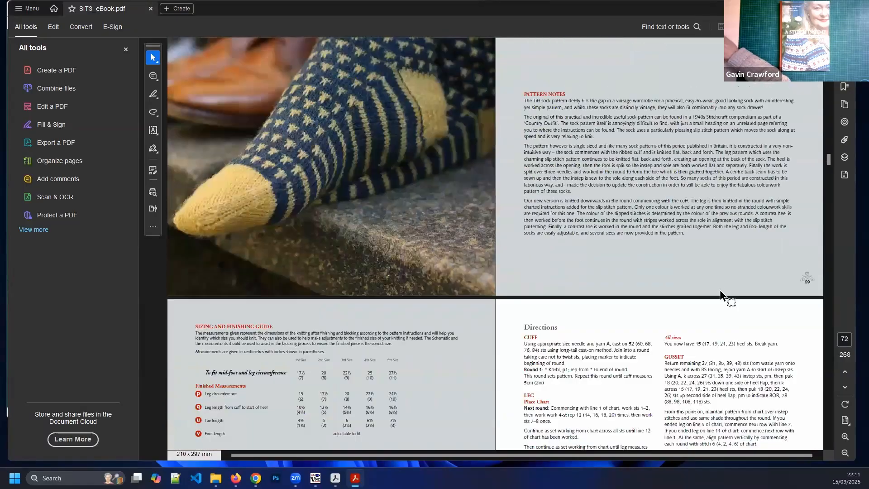
scroll(687, 277, "down", 10)
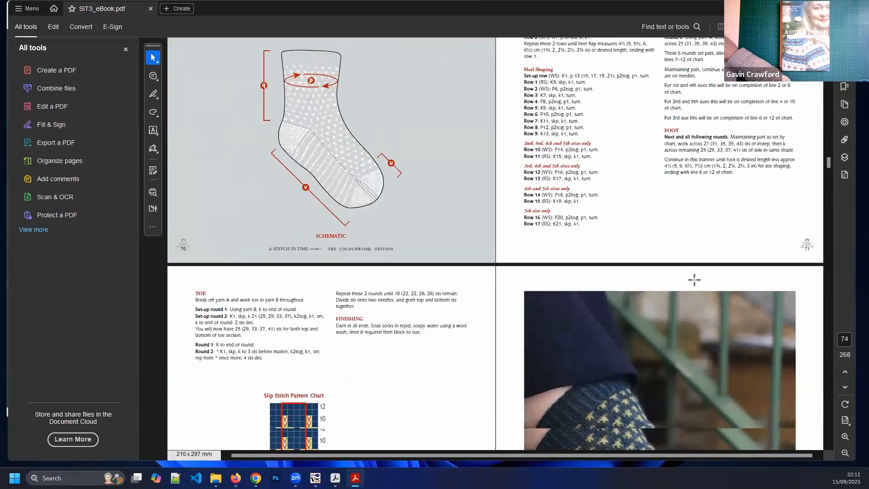
scroll(692, 279, "down", 20)
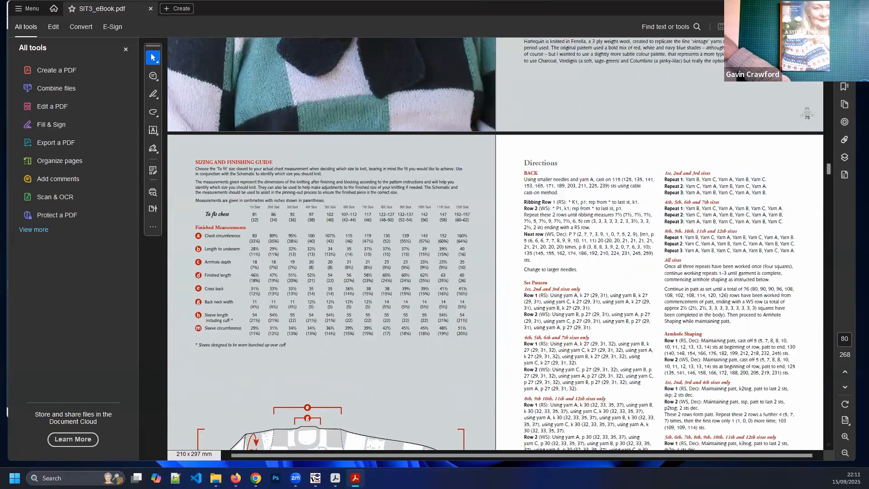
Close the eBook PDF, switch to the TightVNC remote desktop in full screen, and move the eBook document window clear of the screen edge
left_click(845, 8)
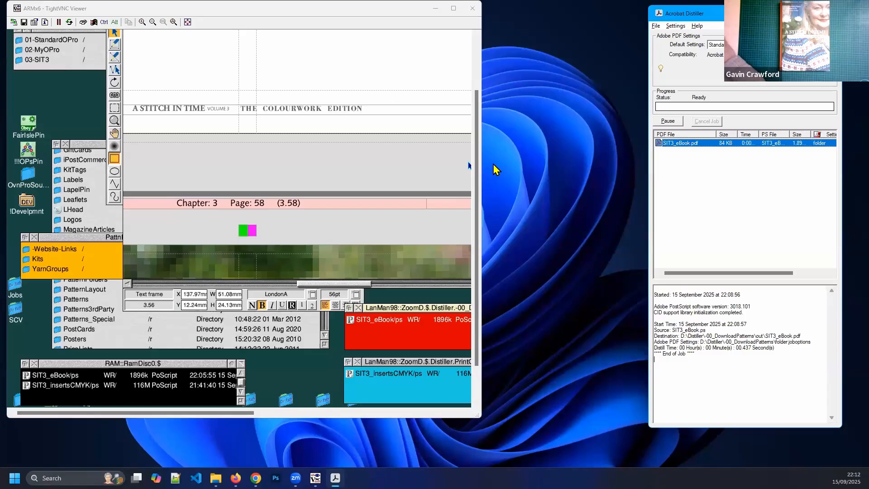
left_click(266, 8)
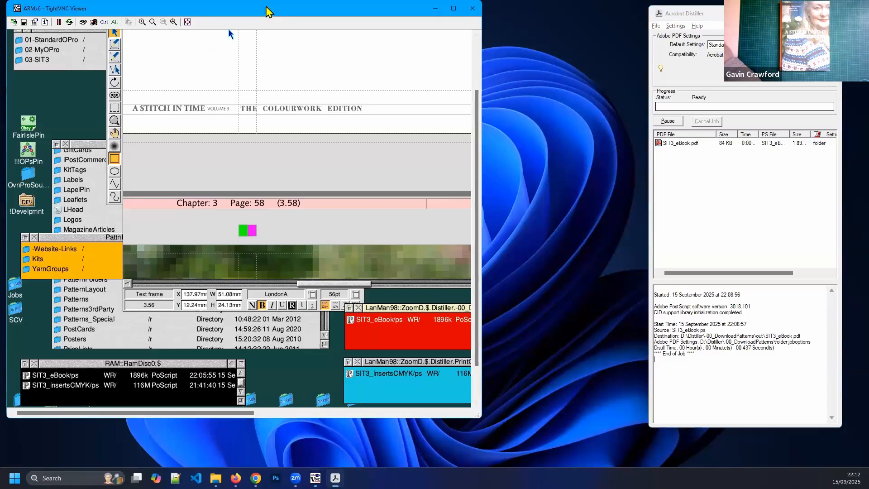
left_click(187, 21)
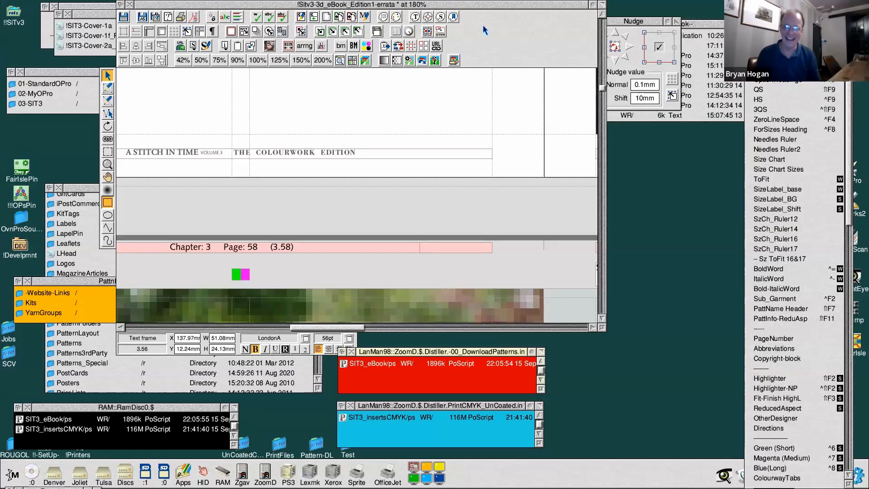
left_click_drag(165, 7, 183, 26)
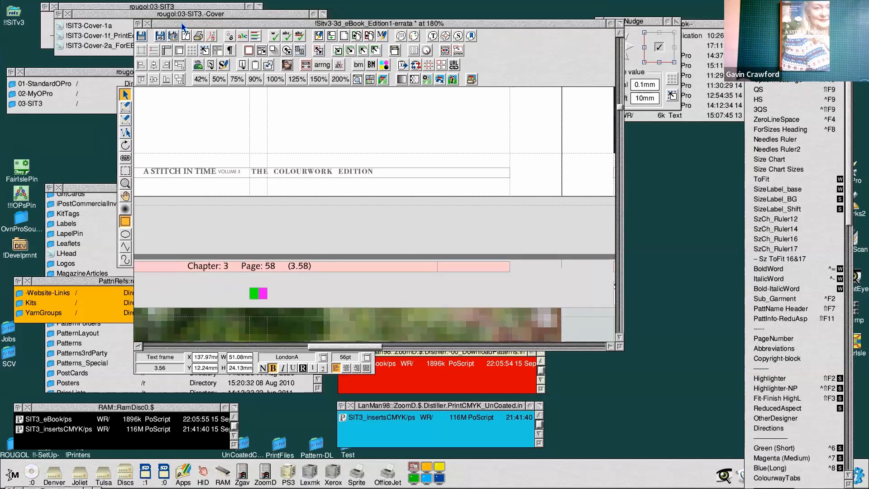